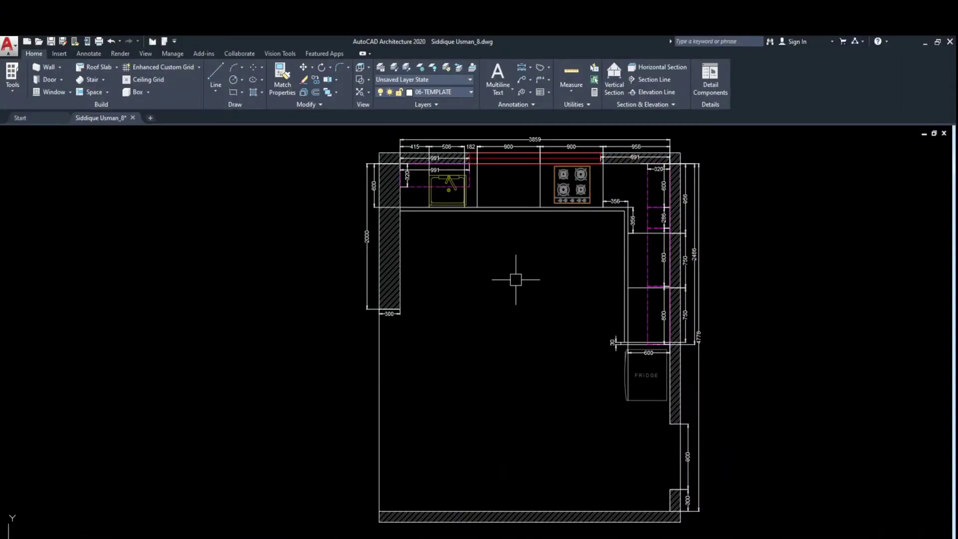
- Zoom and pan the AutoCAD kitchen plan to frame the fridge corner
{"action": "scroll", "coordinate": [514, 299], "scroll_direction": "up", "scroll_amount": 2}
{"action": "scroll", "coordinate": [559, 188], "scroll_direction": "up", "scroll_amount": 3}
{"action": "scroll", "coordinate": [499, 183], "scroll_direction": "up", "scroll_amount": 3}
{"action": "left_click", "coordinate": [500, 169]}
{"action": "scroll", "coordinate": [604, 215], "scroll_direction": "down", "scroll_amount": 4}
{"action": "middle_click_drag", "start_coordinate": [710, 325], "coordinate": [571, 192]}
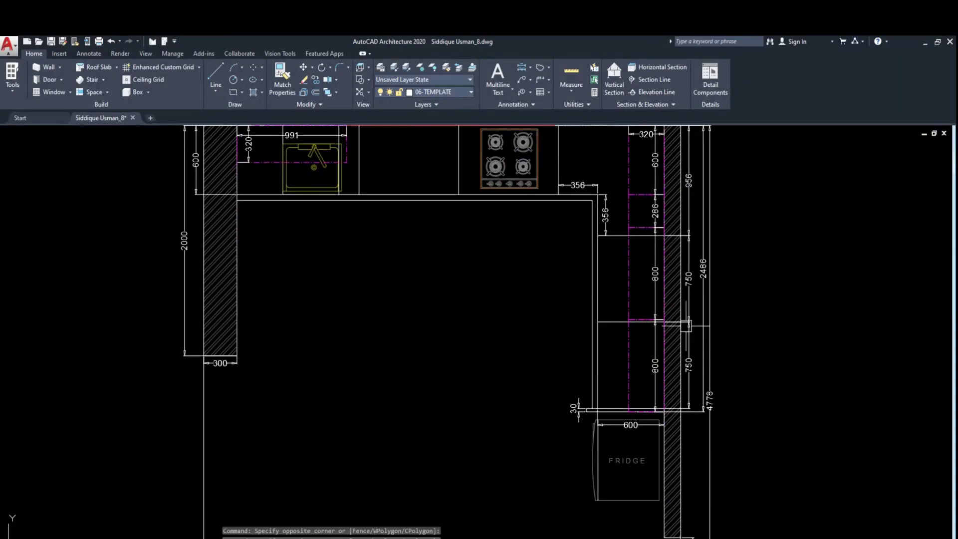
{"action": "scroll", "coordinate": [752, 420], "scroll_direction": "up", "scroll_amount": 6}
{"action": "left_click", "coordinate": [630, 310]}
{"action": "left_click", "coordinate": [752, 443]}
{"action": "scroll", "coordinate": [753, 451], "scroll_direction": "down", "scroll_amount": 4}
{"action": "middle_click_drag", "start_coordinate": [759, 457], "coordinate": [673, 354]}
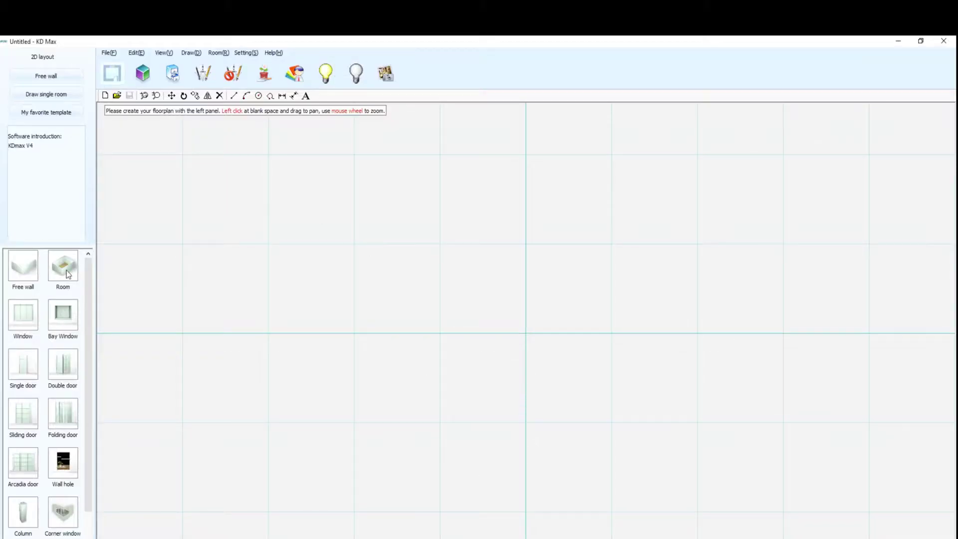
- Create a single rectangular room of 5000 × 4778 mm in KD Max
{"action": "left_click", "coordinate": [69, 273]}
{"action": "double_click", "coordinate": [50, 171]}
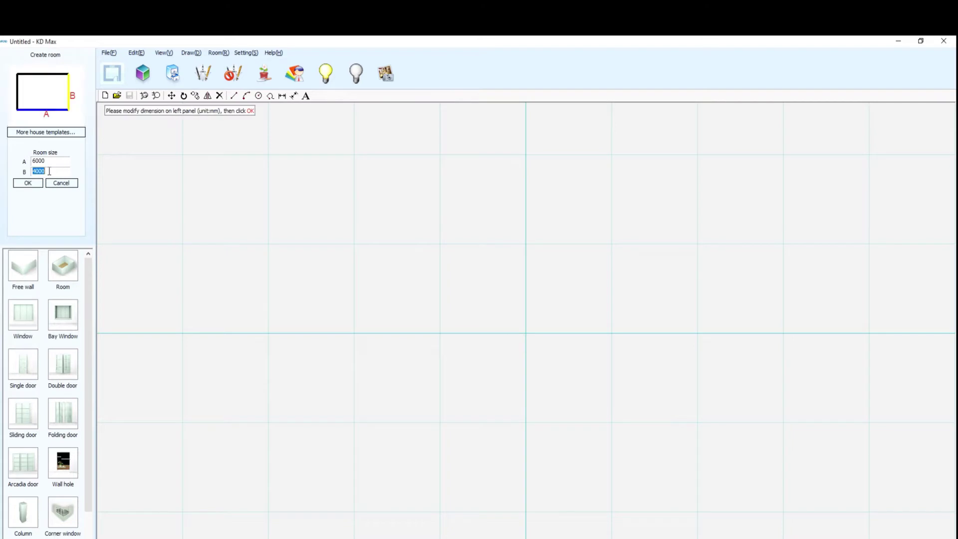
{"action": "type", "text": "1"}
{"action": "type", "text": "778"}
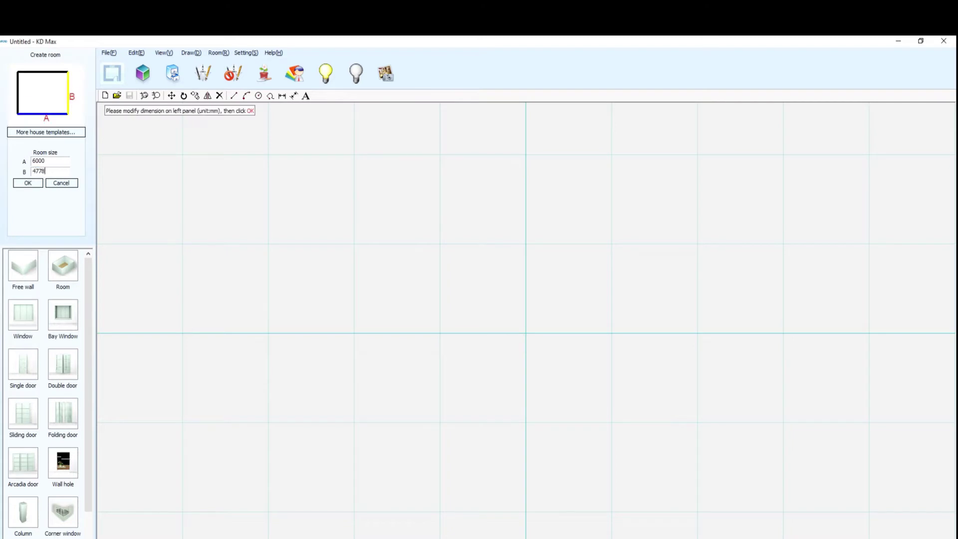
{"action": "type", "text": "5000"}
{"action": "left_click", "coordinate": [28, 182]}
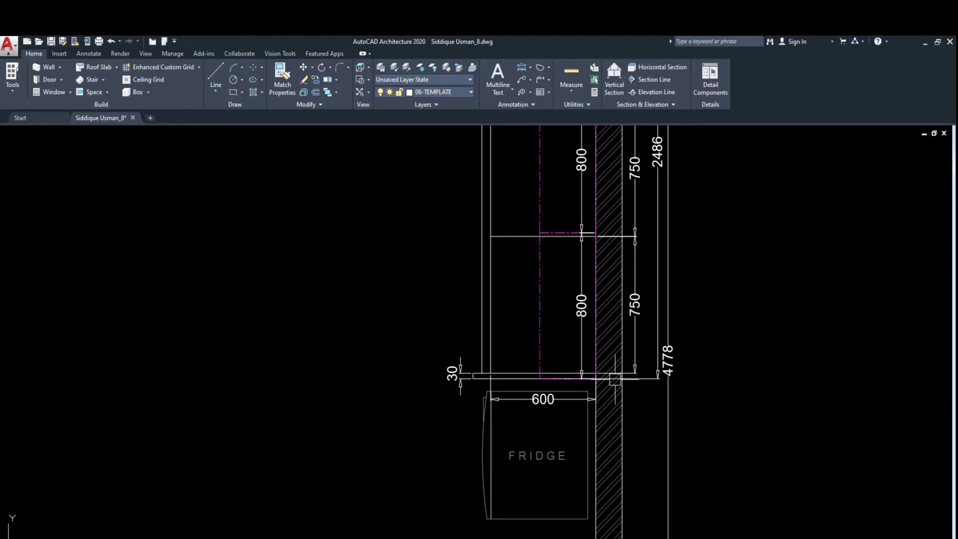
- Read the 2000 × 300 wall-stub and counter dimensions in the AutoCAD plan, then pick KD Max's Column tool
{"action": "scroll", "coordinate": [544, 258], "scroll_direction": "up", "scroll_amount": 6}
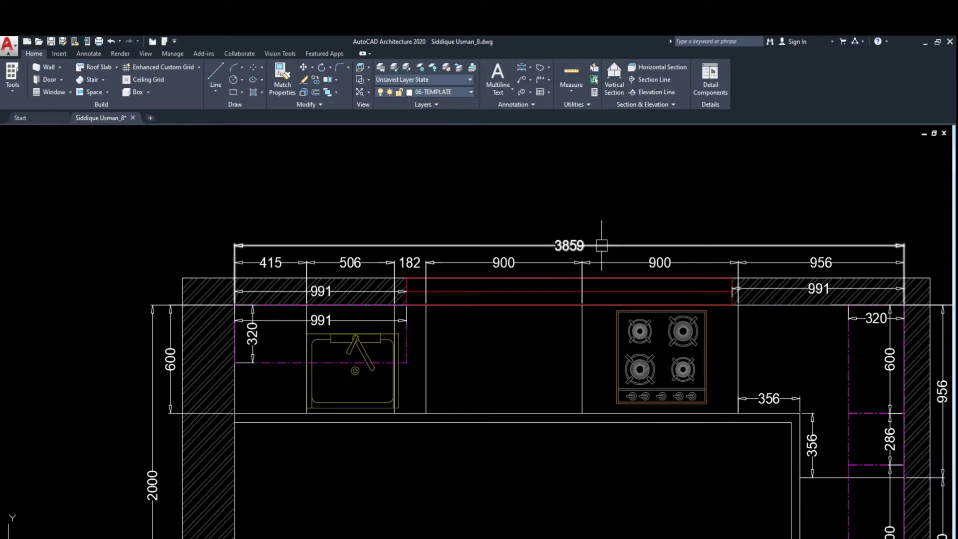
{"action": "scroll", "coordinate": [604, 259], "scroll_direction": "down", "scroll_amount": 2}
{"action": "scroll", "coordinate": [391, 374], "scroll_direction": "up", "scroll_amount": 3}
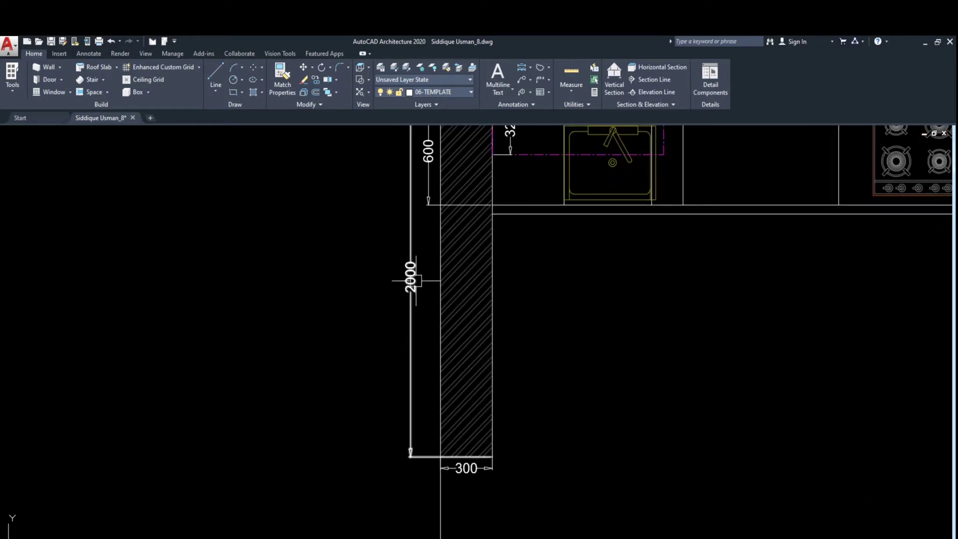
{"action": "scroll", "coordinate": [634, 324], "scroll_direction": "up", "scroll_amount": 2}
{"action": "middle_click_drag", "start_coordinate": [753, 353], "coordinate": [725, 351]}
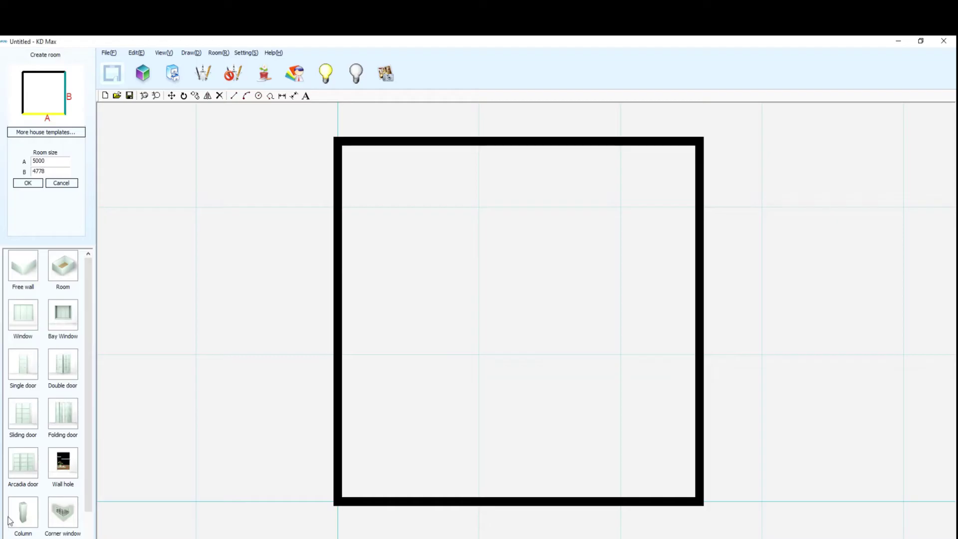
{"action": "left_click", "coordinate": [11, 519]}
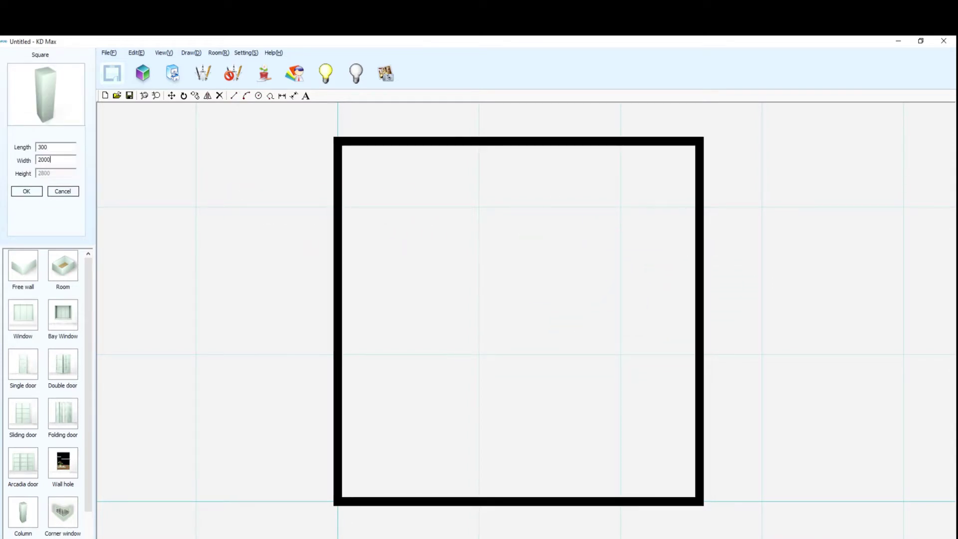
- Place the 300 × 2000 column on the top wall, positioned 385 mm from the wall's end
{"action": "left_click", "coordinate": [461, 180]}
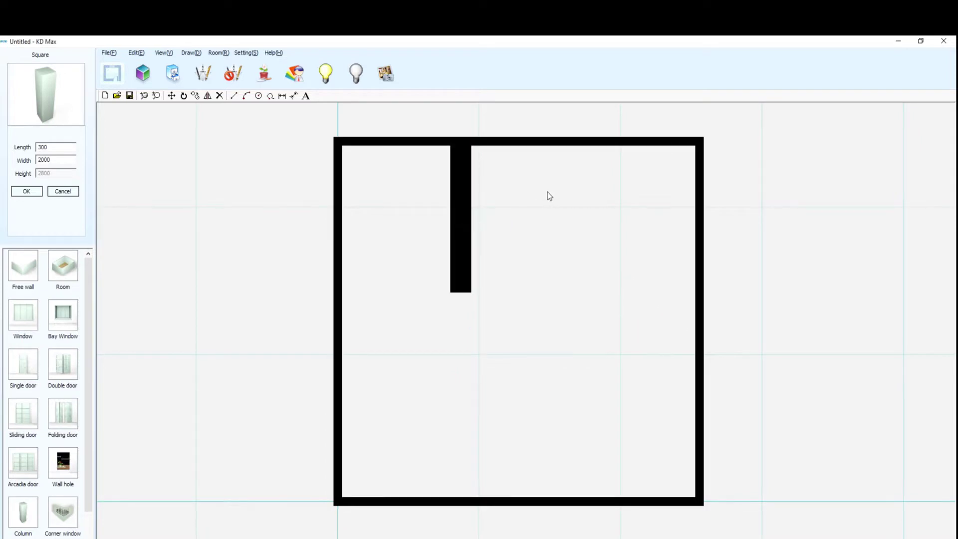
{"action": "middle_click_drag", "start_coordinate": [550, 196], "coordinate": [564, 360]}
{"action": "scroll", "coordinate": [310, 291], "scroll_direction": "up", "scroll_amount": 3}
{"action": "right_click", "coordinate": [317, 290]}
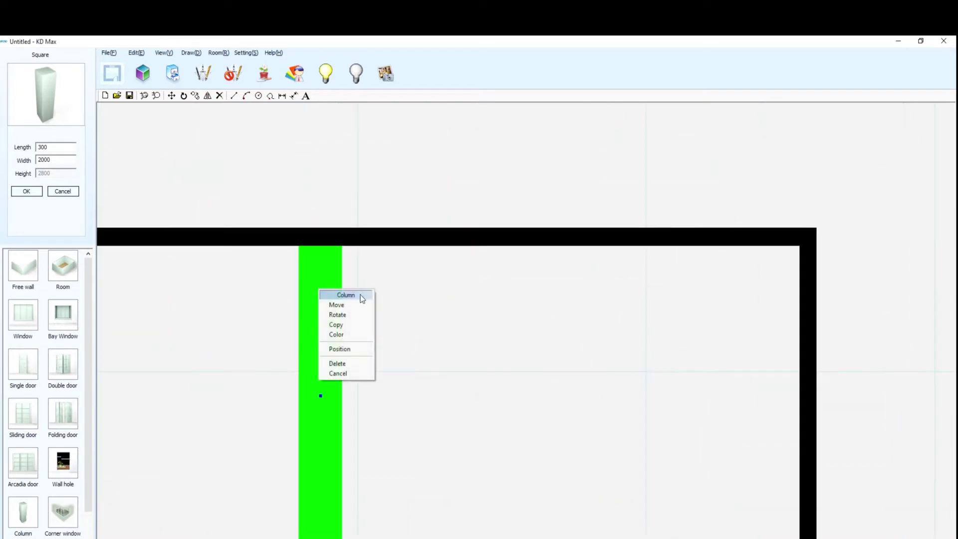
{"action": "left_click", "coordinate": [348, 352]}
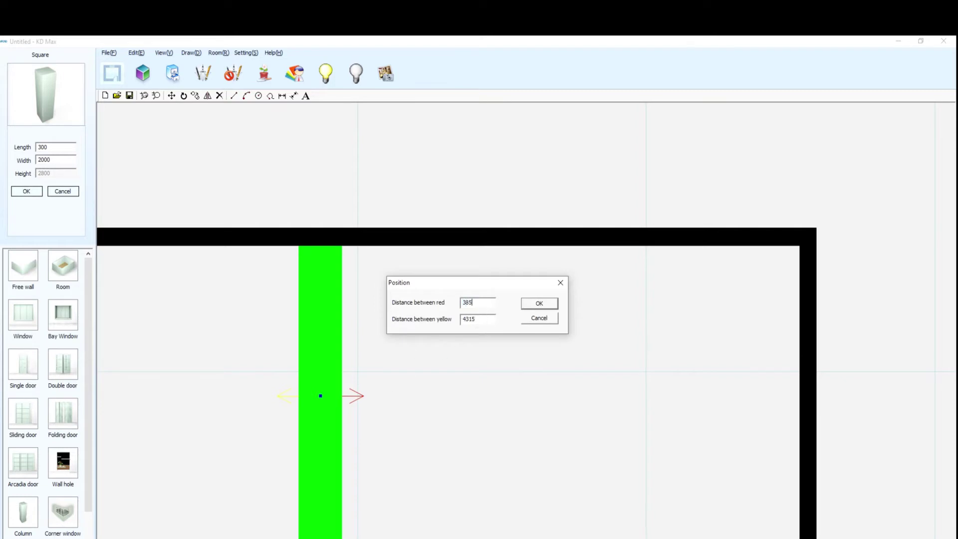
{"action": "left_click", "coordinate": [539, 304]}
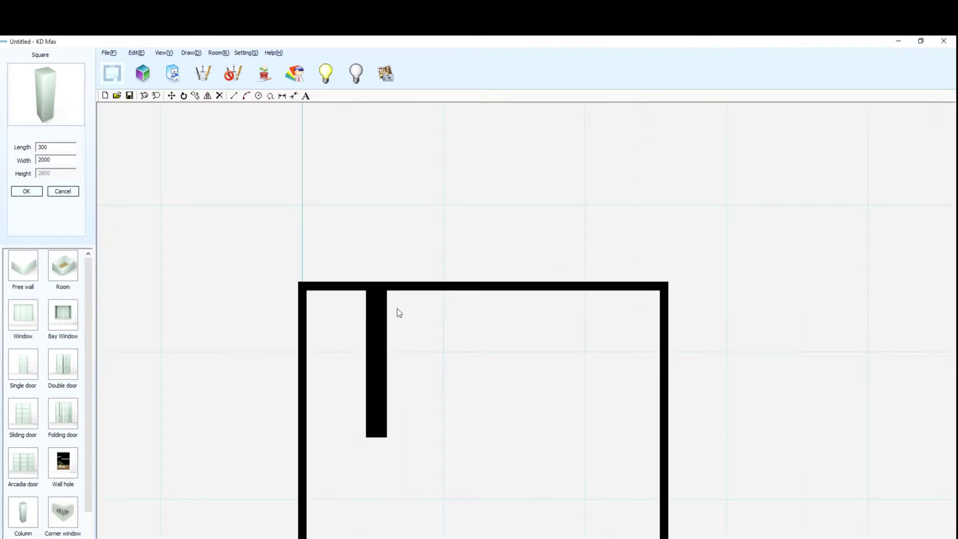
- Frame the 900 mm opening beside the 300 wall and start a single door
{"action": "scroll", "coordinate": [572, 273], "scroll_direction": "down", "scroll_amount": 2}
{"action": "left_click_drag", "start_coordinate": [409, 372], "coordinate": [366, 372]}
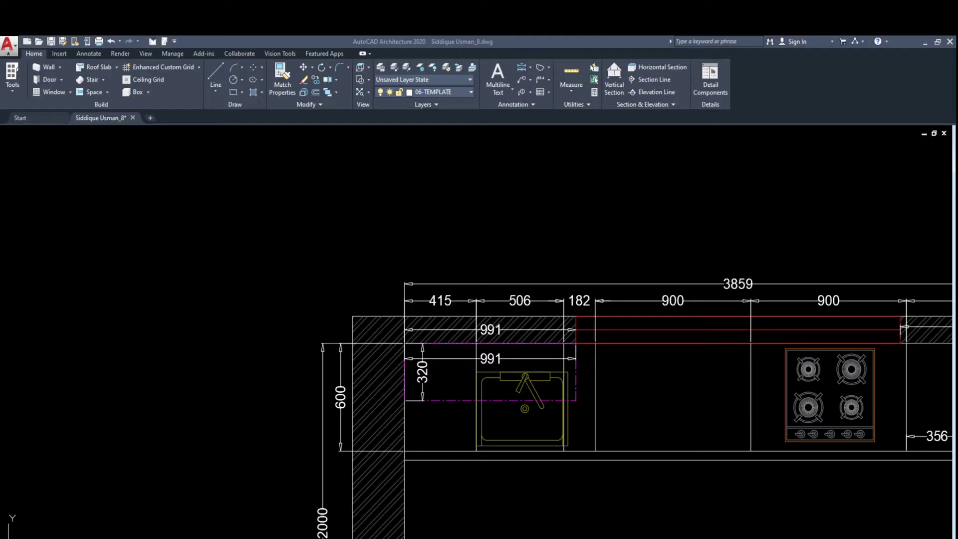
{"action": "scroll", "coordinate": [664, 375], "scroll_direction": "down", "scroll_amount": 3}
{"action": "middle_click_drag", "start_coordinate": [664, 375], "coordinate": [539, 216]}
{"action": "scroll", "coordinate": [627, 283], "scroll_direction": "up", "scroll_amount": 2}
{"action": "scroll", "coordinate": [546, 332], "scroll_direction": "up", "scroll_amount": 3}
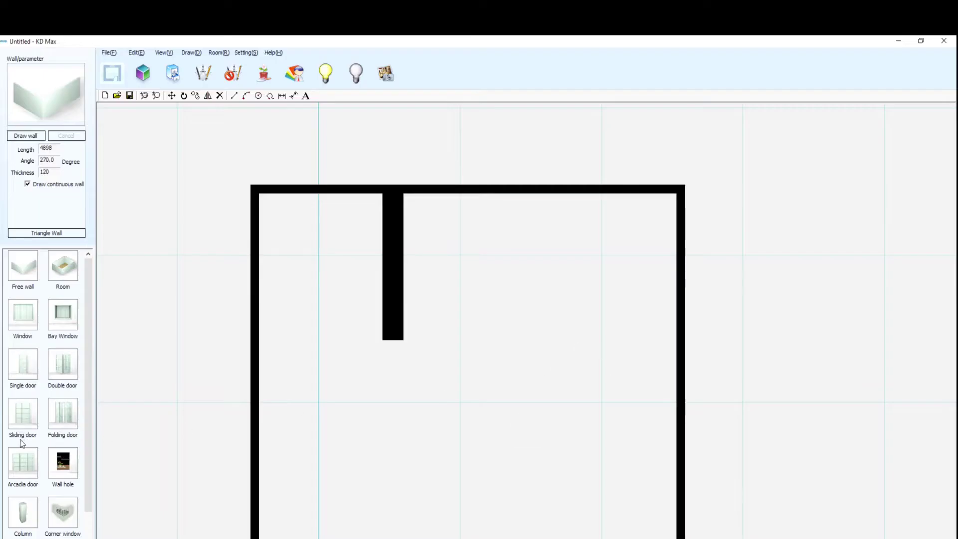
{"action": "left_click", "coordinate": [23, 364]}
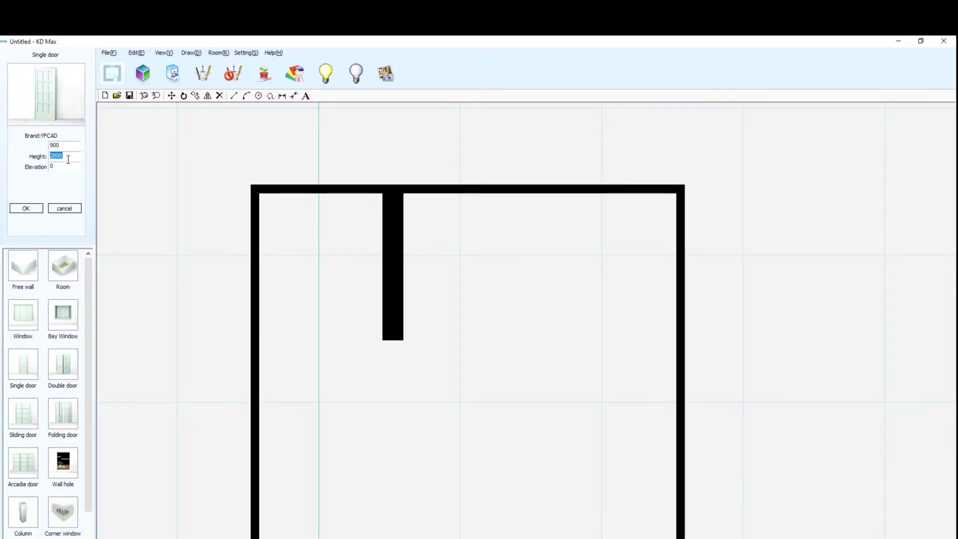
- Place the 900 × 2100 single door in the right wall near its lower corner and set its offset
{"action": "left_click", "coordinate": [669, 440]}
{"action": "right_click", "coordinate": [638, 365]}
{"action": "left_click", "coordinate": [668, 411]}
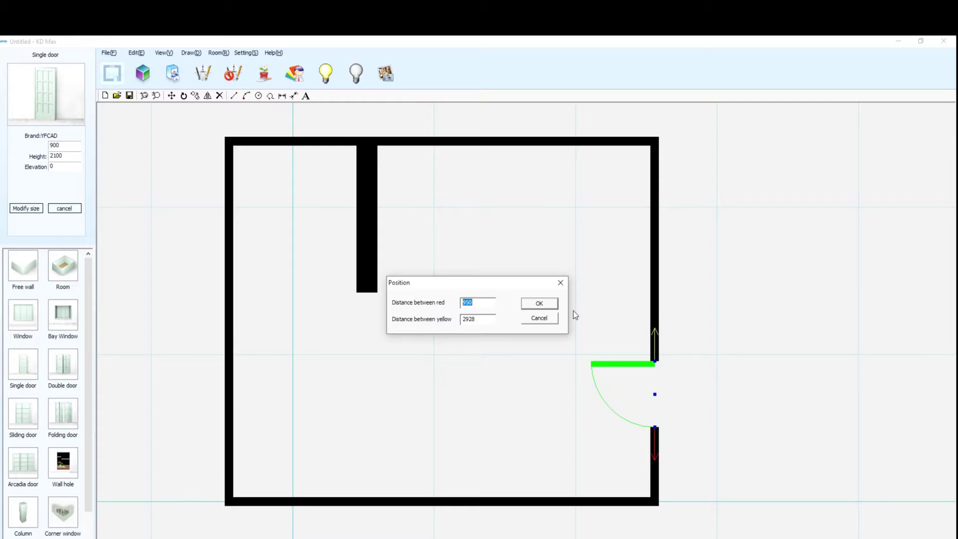
{"action": "left_click", "coordinate": [545, 305]}
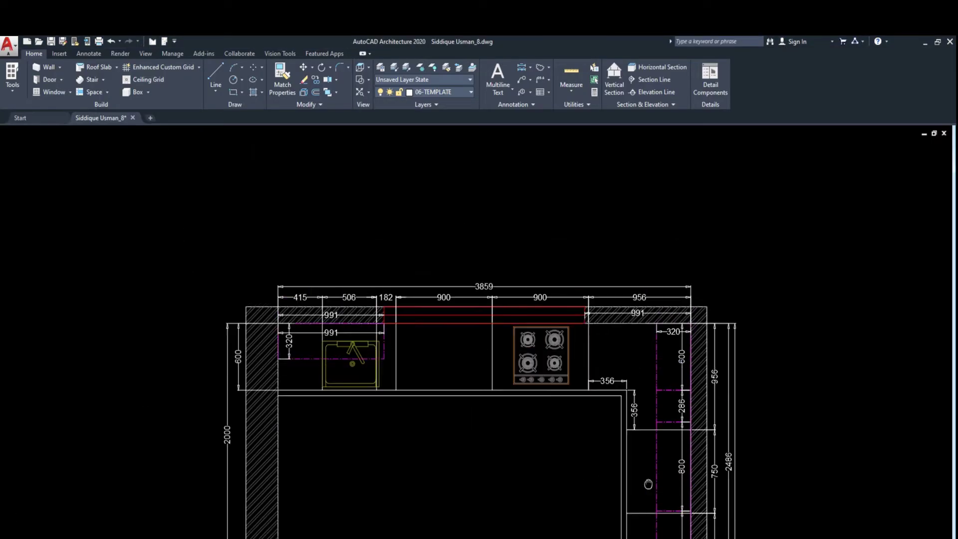
- Dimension the red window opening in AutoCAD: 1877 mm wide, 991 mm from the wall
{"action": "left_click", "coordinate": [546, 329]}
{"action": "scroll", "coordinate": [471, 310], "scroll_direction": "up", "scroll_amount": 5}
{"action": "scroll", "coordinate": [466, 332], "scroll_direction": "down", "scroll_amount": 2}
{"action": "scroll", "coordinate": [460, 380], "scroll_direction": "down", "scroll_amount": 5}
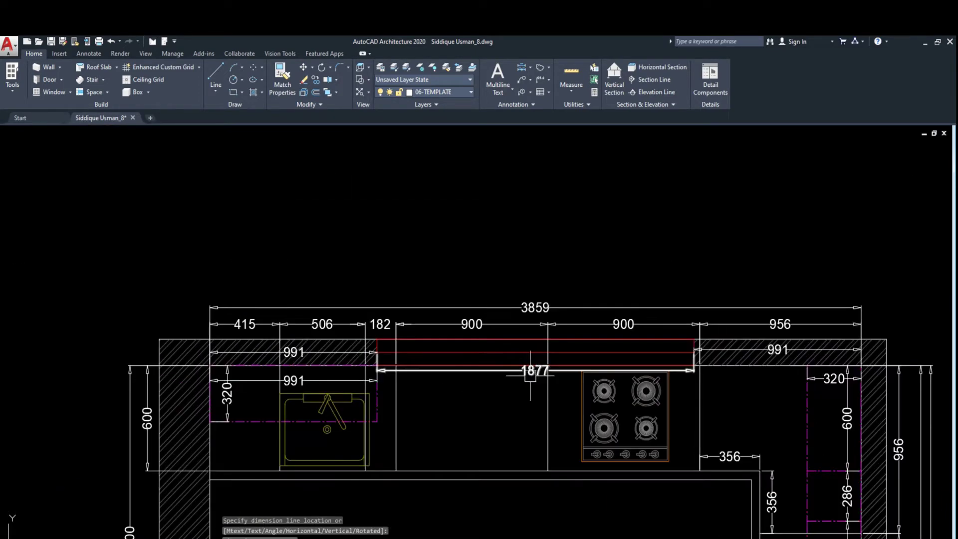
{"action": "scroll", "coordinate": [276, 352], "scroll_direction": "up", "scroll_amount": 5}
{"action": "scroll", "coordinate": [276, 352], "scroll_direction": "down", "scroll_amount": 3}
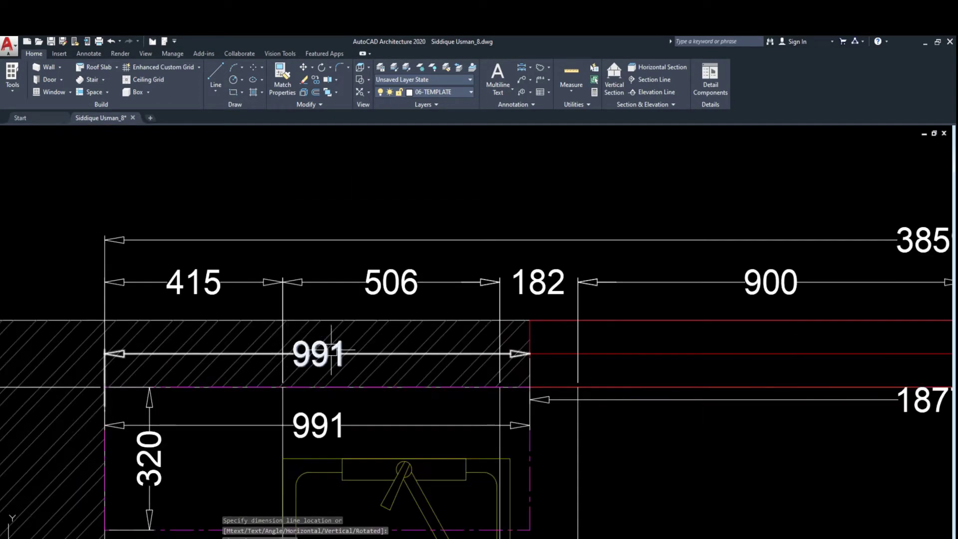
{"action": "middle_click_drag", "start_coordinate": [669, 368], "coordinate": [706, 343]}
{"action": "scroll", "coordinate": [596, 367], "scroll_direction": "up", "scroll_amount": 3}
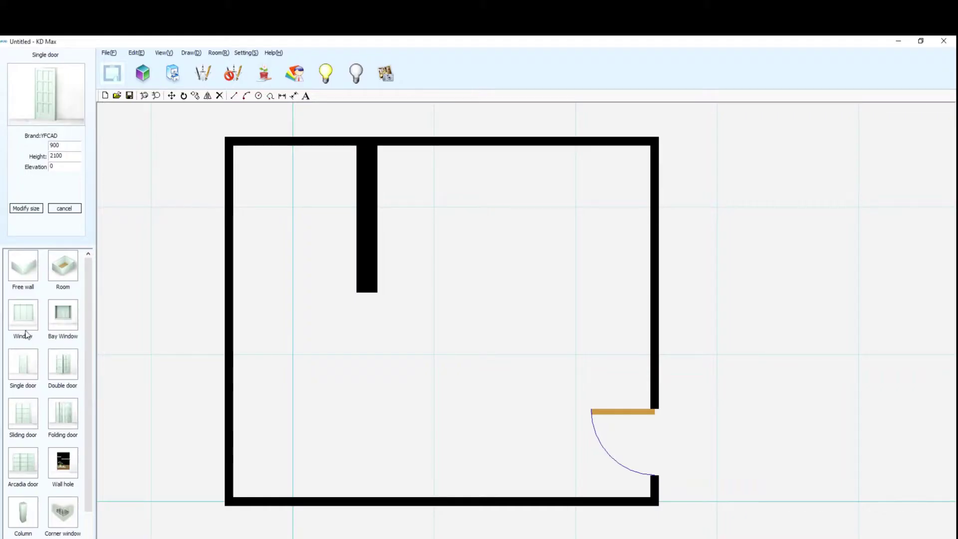
- Add a 1877 × 1200 mm window at 900 mm elevation to the top wall
{"action": "left_click", "coordinate": [24, 319]}
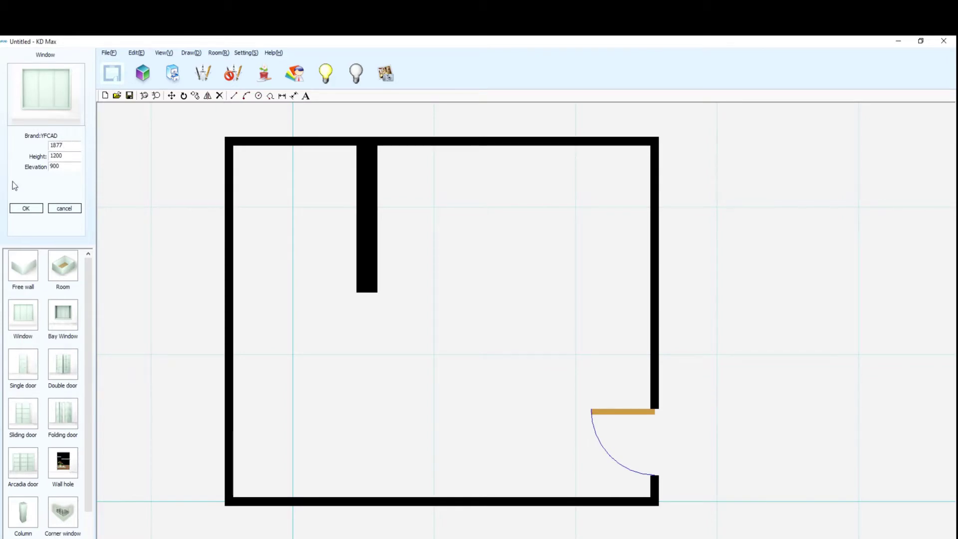
{"action": "left_click", "coordinate": [19, 209]}
{"action": "left_click", "coordinate": [499, 142]}
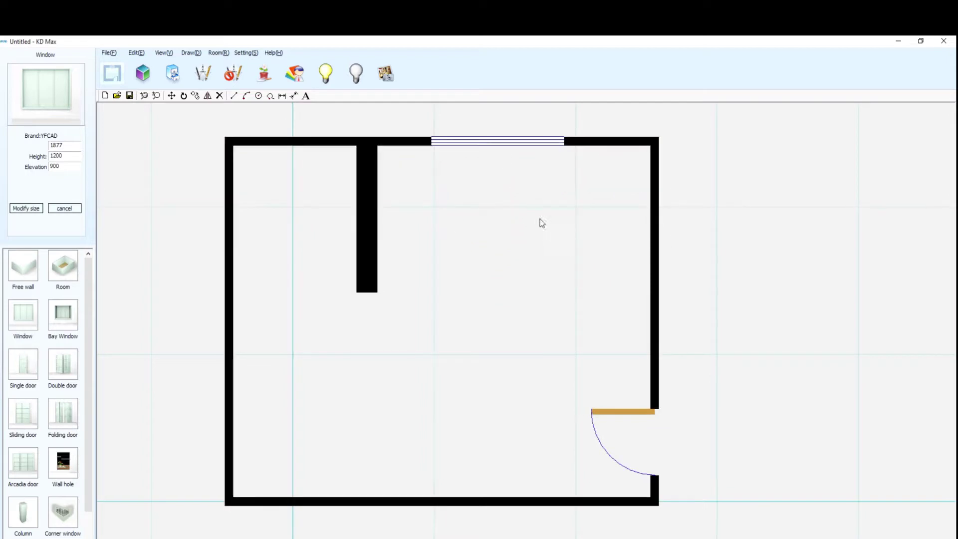
{"action": "middle_click_drag", "start_coordinate": [526, 199], "coordinate": [584, 296]}
{"action": "scroll", "coordinate": [584, 296], "scroll_direction": "up", "scroll_amount": 2}
- Position the window 991 mm along the top wall and view the whole room
{"action": "right_click", "coordinate": [581, 248]}
{"action": "left_click", "coordinate": [618, 286]}
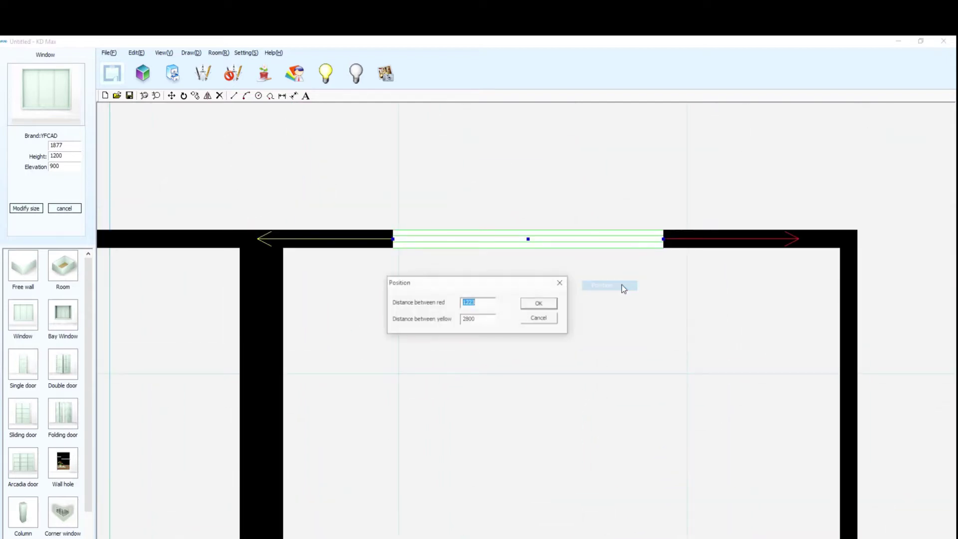
{"action": "type", "text": "991"}
{"action": "left_click", "coordinate": [542, 303]}
{"action": "scroll", "coordinate": [737, 393], "scroll_direction": "down", "scroll_amount": 2}
{"action": "mouse_move", "coordinate": [737, 393]}
{"action": "middle_mouse_down"}
{"action": "mouse_move", "coordinate": [698, 254]}
{"action": "mouse_move", "coordinate": [696, 363]}
{"action": "middle_mouse_up"}
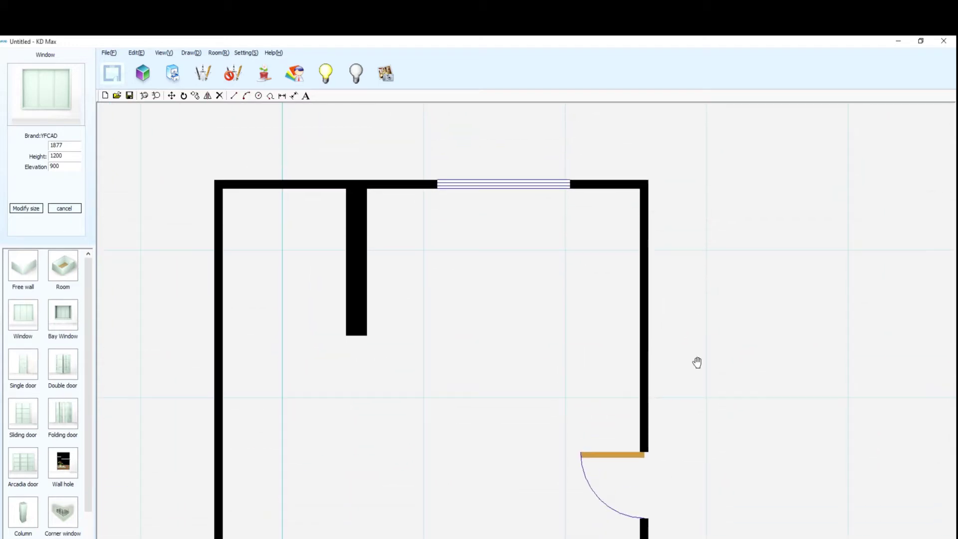
{"action": "left_click", "coordinate": [229, 53]}
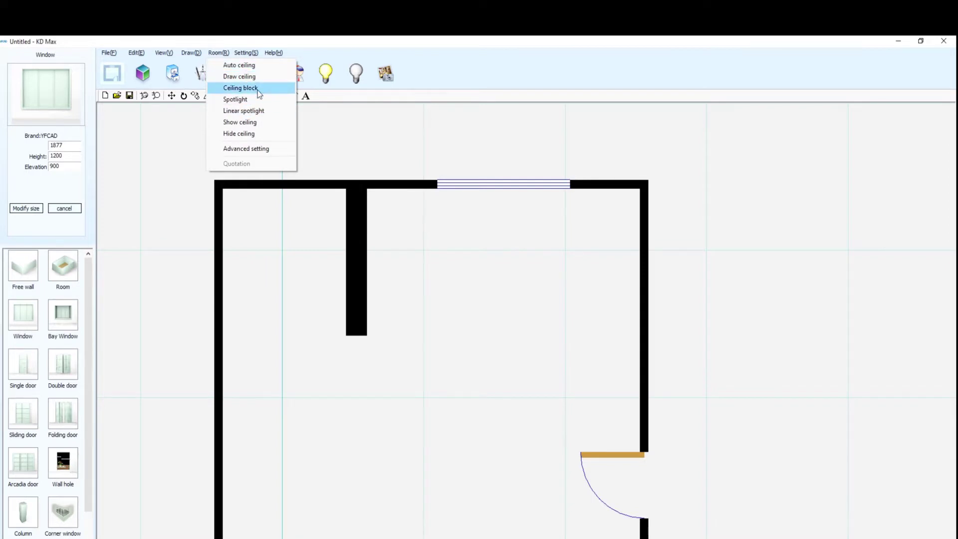
- Draw a rectangular ceiling block at 3000 mm elevation using the ctth5 ceiling type
{"action": "left_click", "coordinate": [242, 87]}
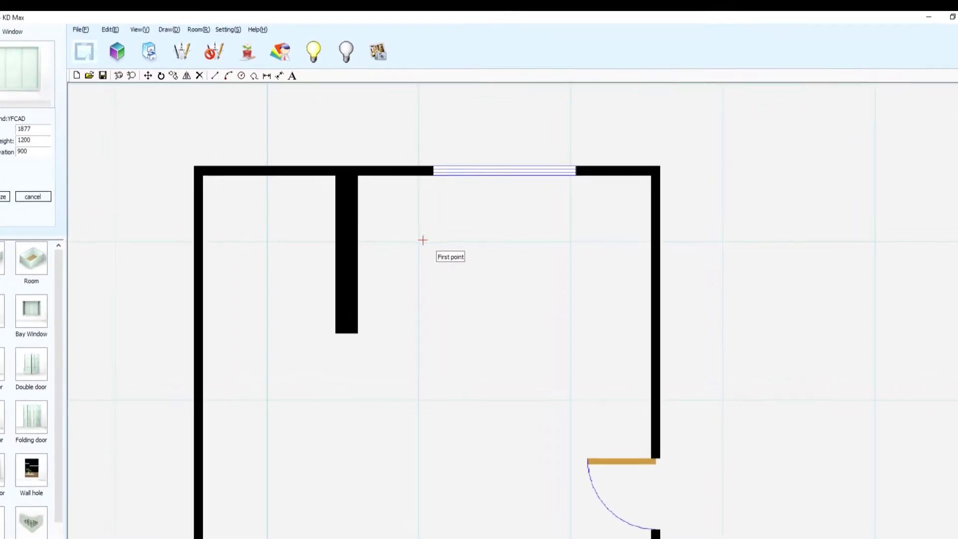
{"action": "left_click", "coordinate": [422, 240]}
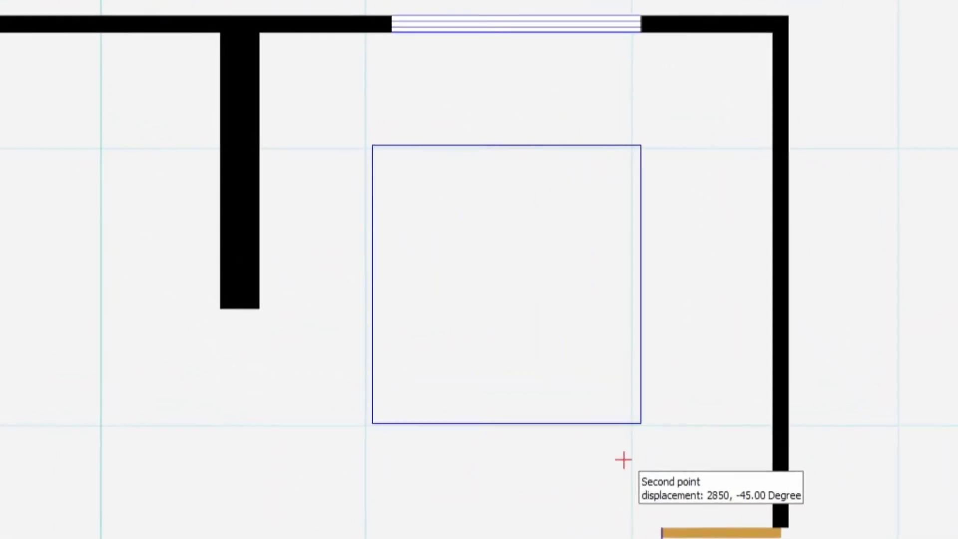
{"action": "left_click", "coordinate": [611, 506]}
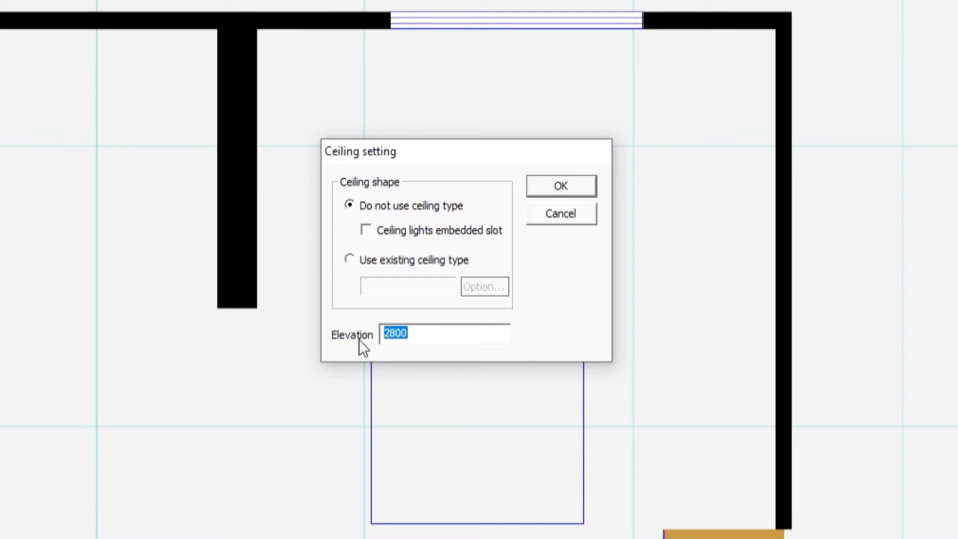
{"action": "type", "text": "3000"}
{"action": "left_click", "coordinate": [382, 255]}
{"action": "left_click", "coordinate": [492, 291]}
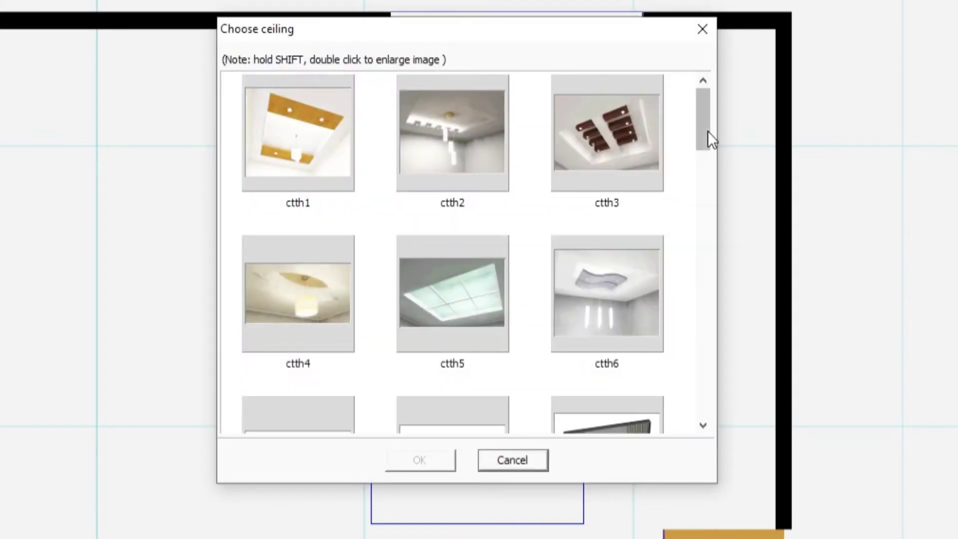
{"action": "mouse_move", "coordinate": [708, 132]}
{"action": "left_mouse_down"}
{"action": "mouse_move", "coordinate": [726, 134]}
{"action": "mouse_move", "coordinate": [727, 163]}
{"action": "left_mouse_up"}
{"action": "left_click", "coordinate": [447, 118]}
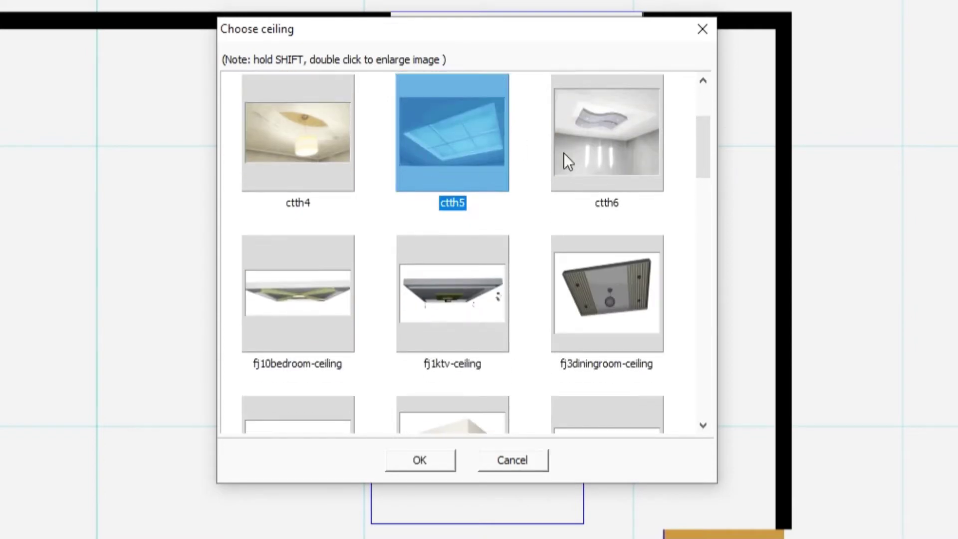
{"action": "left_click", "coordinate": [424, 463]}
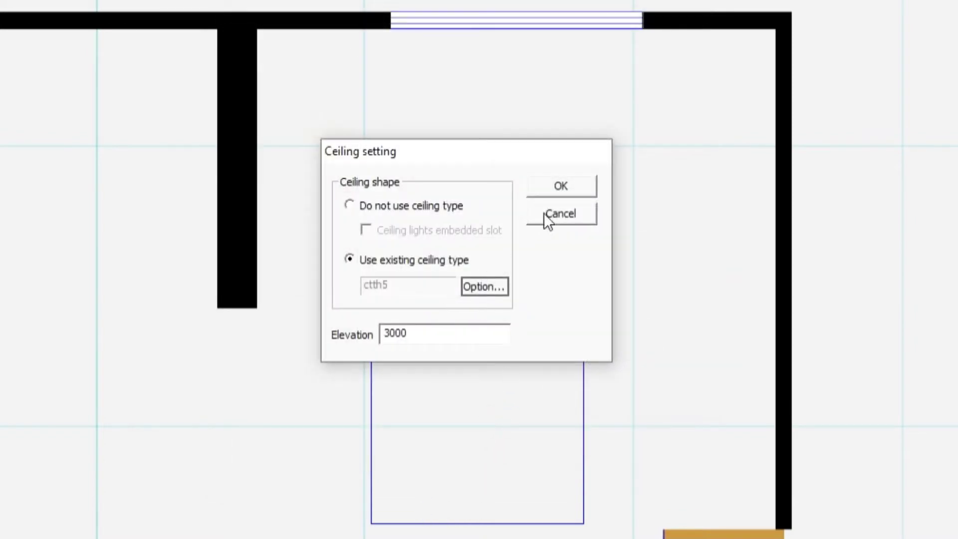
{"action": "left_click", "coordinate": [580, 187]}
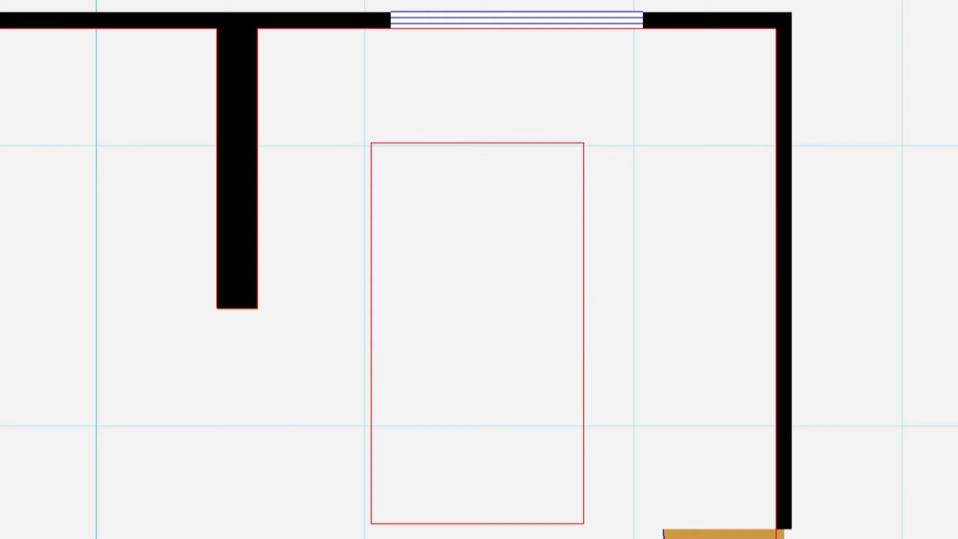
- Move the ceiling rectangle slightly to the right
{"action": "left_click_drag", "start_coordinate": [320, 103], "coordinate": [621, 536]}
{"action": "left_click", "coordinate": [467, 288]}
{"action": "left_click", "coordinate": [489, 314]}
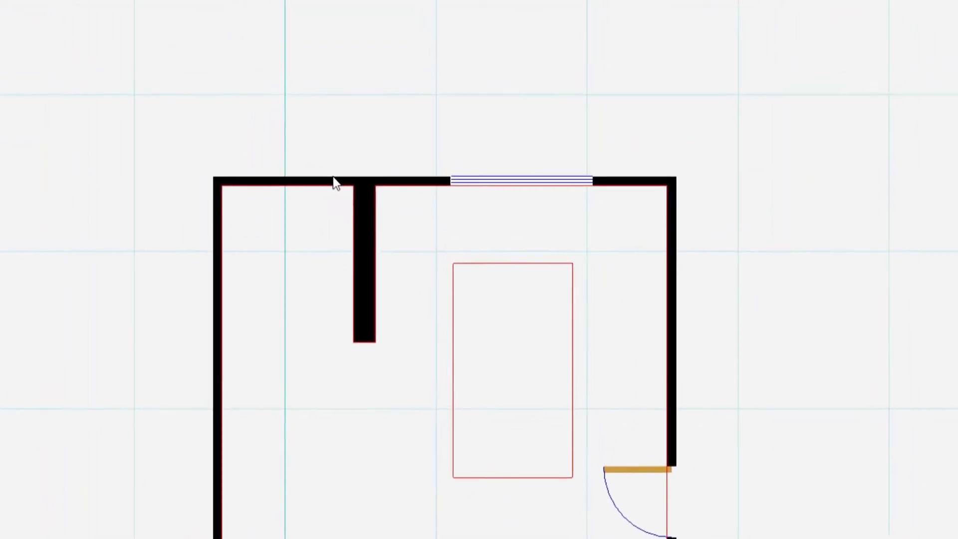
{"action": "left_click", "coordinate": [220, 17]}
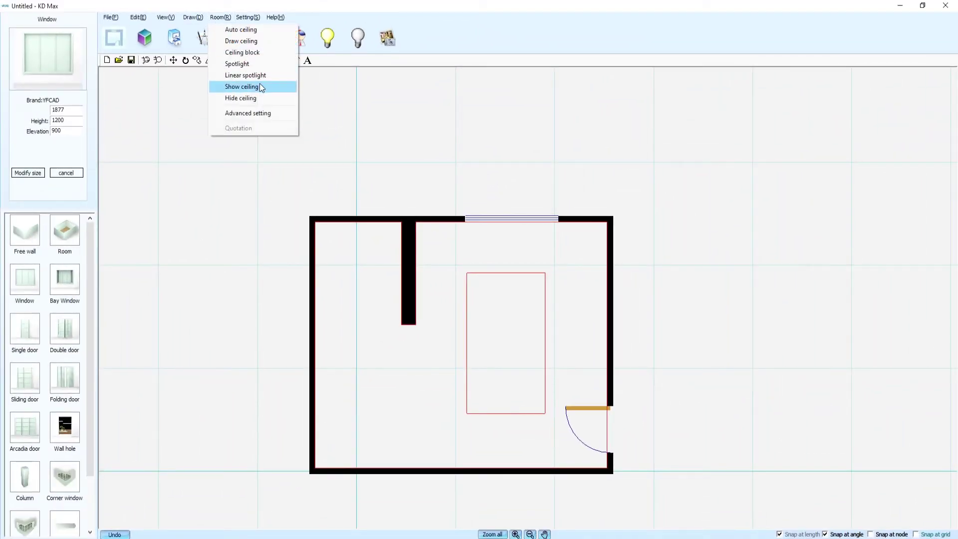
- Place two spotlights near the room centre
{"action": "left_click", "coordinate": [252, 64]}
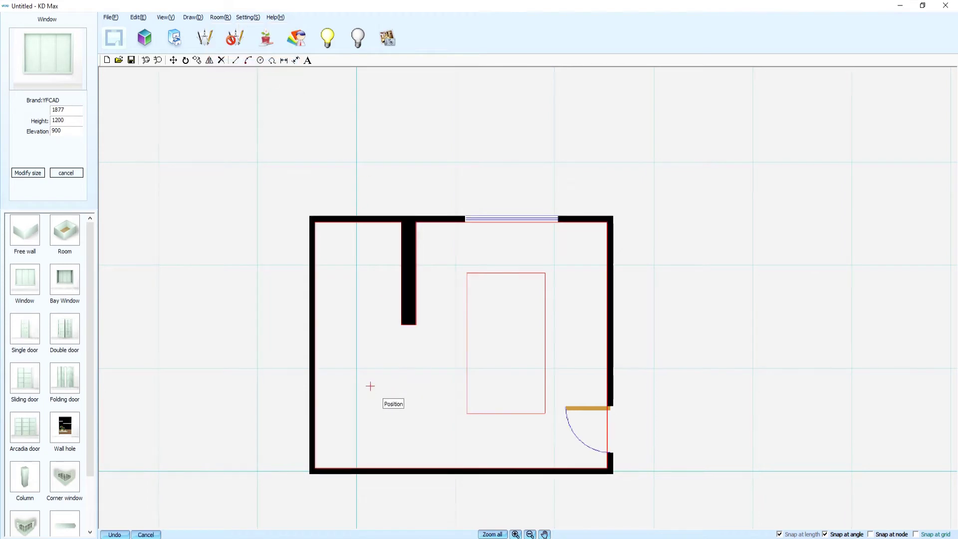
{"action": "left_click", "coordinate": [357, 383]}
{"action": "left_click", "coordinate": [428, 386]}
{"action": "right_click", "coordinate": [370, 442]}
- Copy the window onto the left wall and the 900 mm door onto the bottom wall
{"action": "right_click", "coordinate": [487, 220]}
{"action": "left_click", "coordinate": [499, 242]}
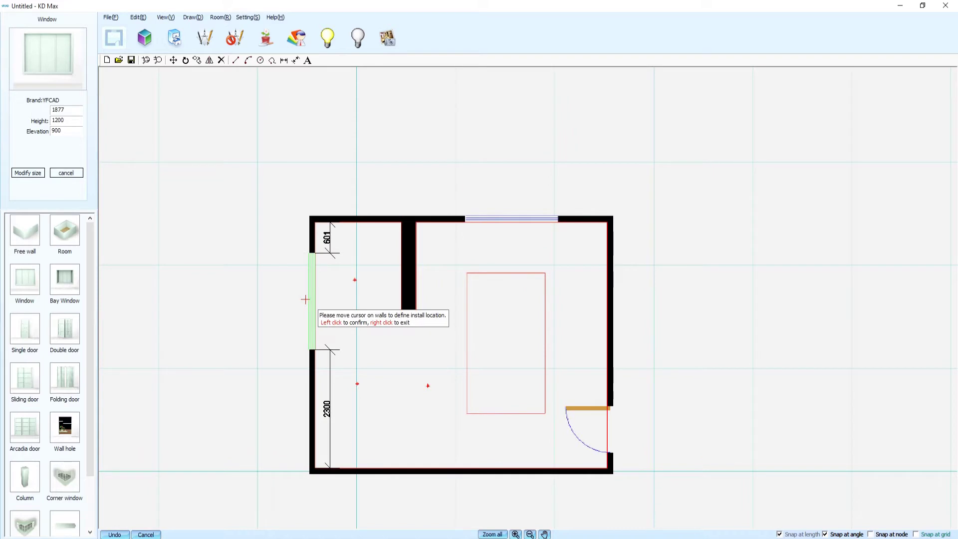
{"action": "left_click", "coordinate": [313, 270]}
{"action": "right_click", "coordinate": [605, 408]}
{"action": "left_click", "coordinate": [617, 433]}
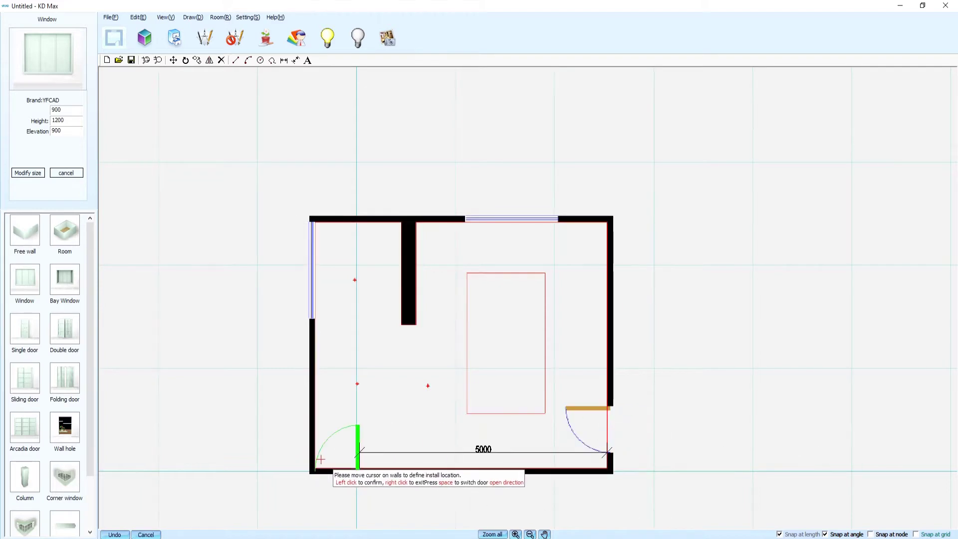
{"action": "left_click", "coordinate": [321, 459]}
{"action": "middle_click_drag", "start_coordinate": [535, 342], "coordinate": [469, 338]}
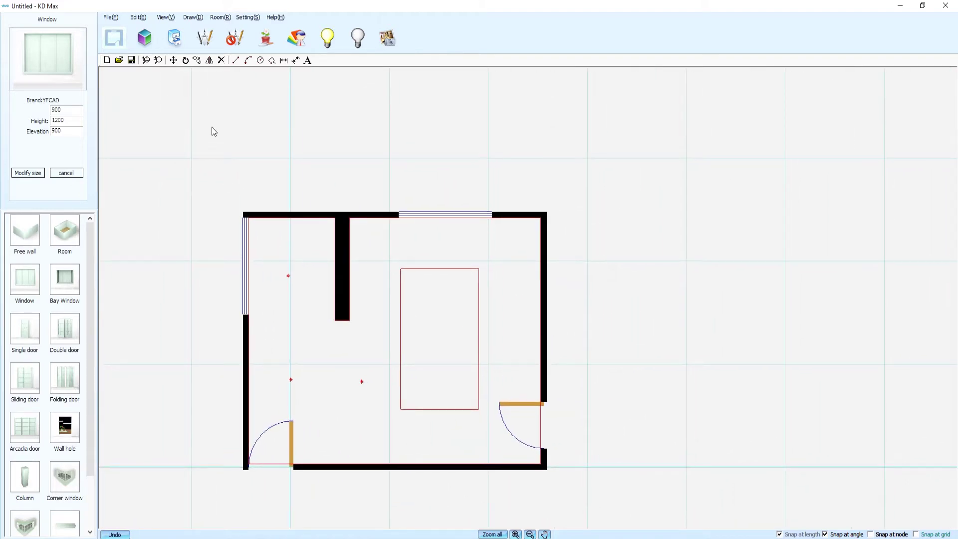
- Lower the ceiling block's elevation from 3000 to 2800 mm
{"action": "left_click", "coordinate": [213, 18]}
{"action": "left_click", "coordinate": [225, 29]}
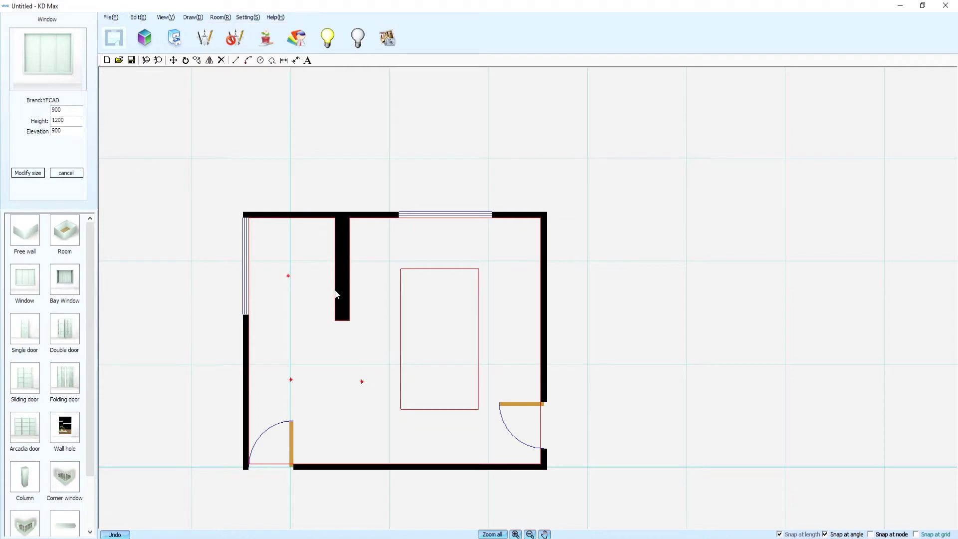
{"action": "right_click", "coordinate": [431, 271]}
{"action": "left_click", "coordinate": [461, 330]}
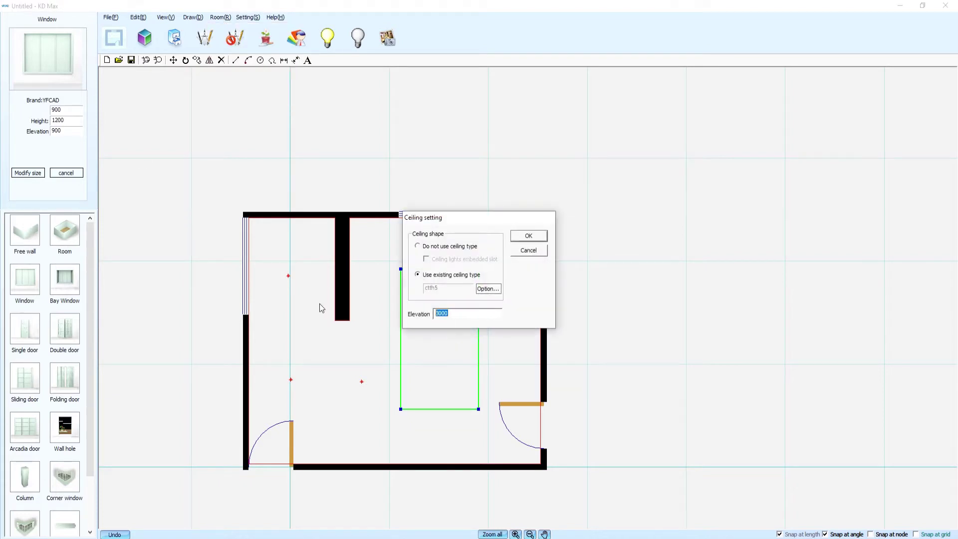
{"action": "type", "text": "2800"}
{"action": "left_click", "coordinate": [539, 238]}
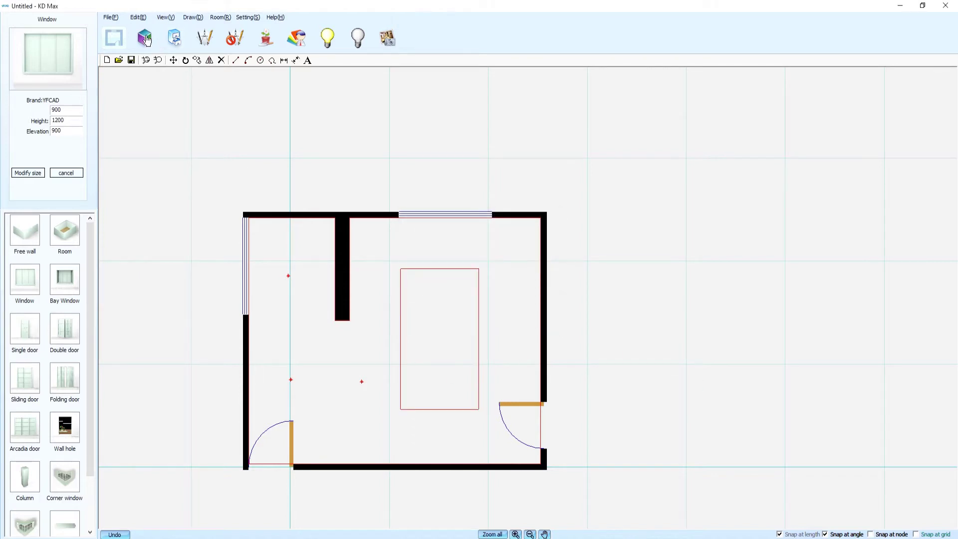
- Show the room in 3D with the default style, looking up at the slatted ceiling and back wall
{"action": "left_click", "coordinate": [147, 40]}
{"action": "left_click", "coordinate": [618, 395]}
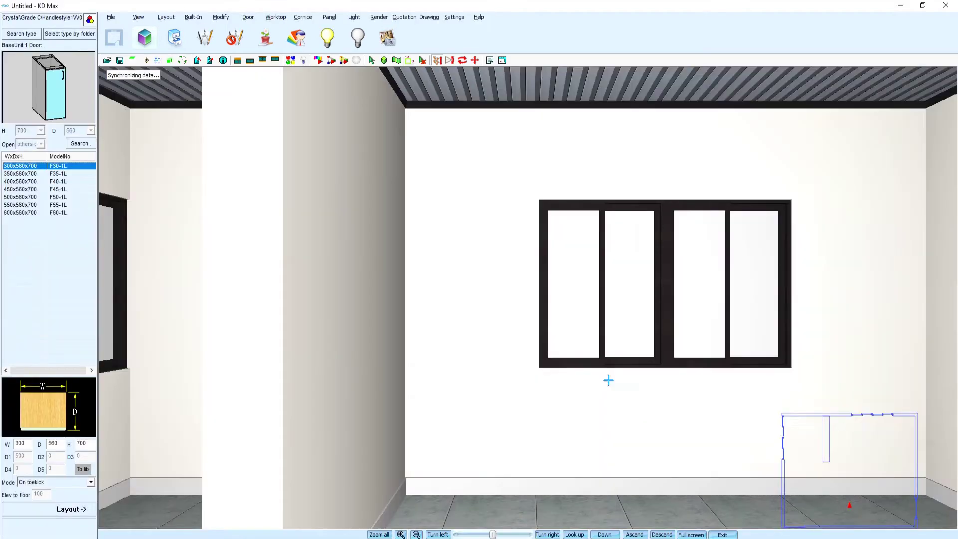
{"action": "scroll", "coordinate": [396, 303], "scroll_direction": "down", "scroll_amount": 3}
{"action": "mouse_move", "coordinate": [602, 367]}
{"action": "left_mouse_down"}
{"action": "mouse_move", "coordinate": [565, 363]}
{"action": "mouse_move", "coordinate": [581, 324]}
{"action": "mouse_move", "coordinate": [583, 333]}
{"action": "mouse_move", "coordinate": [549, 338]}
{"action": "mouse_move", "coordinate": [584, 323]}
{"action": "mouse_move", "coordinate": [577, 283]}
{"action": "mouse_move", "coordinate": [521, 308]}
{"action": "mouse_move", "coordinate": [526, 348]}
{"action": "mouse_move", "coordinate": [552, 295]}
{"action": "mouse_move", "coordinate": [579, 323]}
{"action": "mouse_move", "coordinate": [381, 252]}
{"action": "left_mouse_up"}
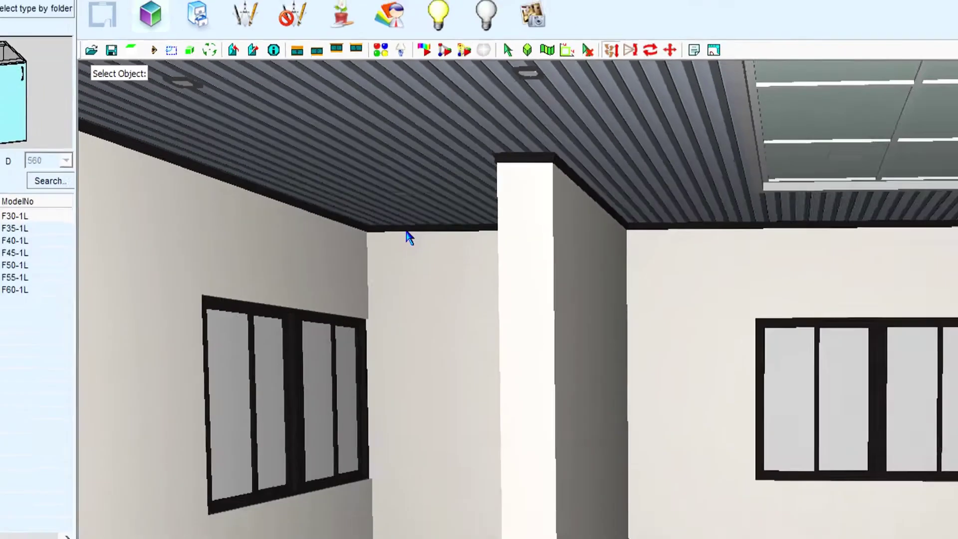
{"action": "left_click_drag", "start_coordinate": [406, 235], "coordinate": [447, 203]}
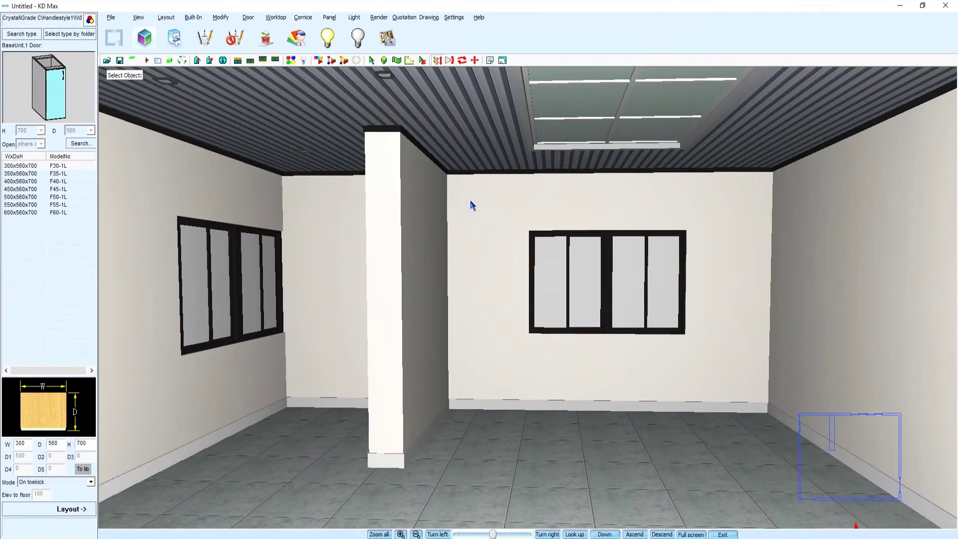
- Delete the green ceiling cornice from the 3D room
{"action": "scroll", "coordinate": [474, 200], "scroll_direction": "up", "scroll_amount": 2}
{"action": "right_click", "coordinate": [467, 160]}
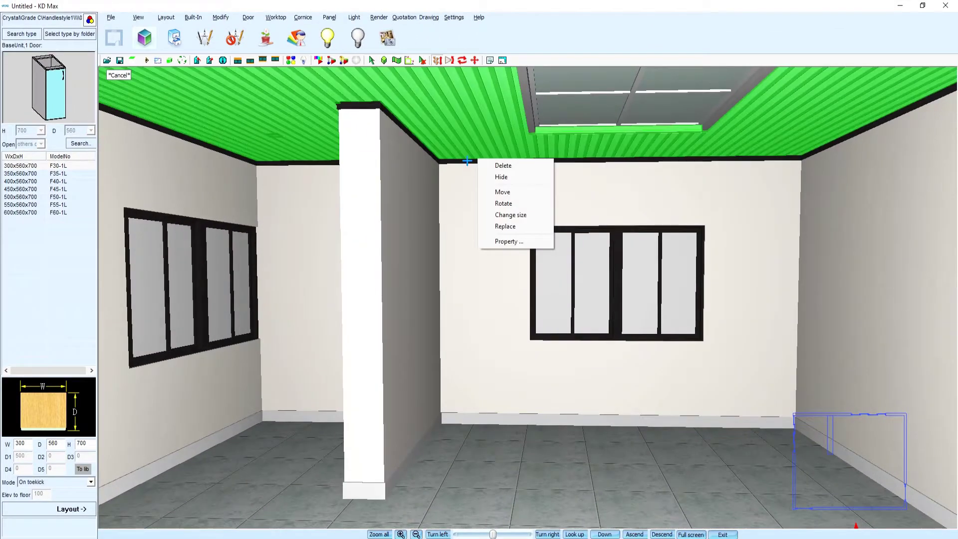
{"action": "left_click", "coordinate": [491, 179]}
{"action": "left_click", "coordinate": [473, 295]}
- Save the project as '01' in the 3D Drawing folder
{"action": "left_click", "coordinate": [120, 19]}
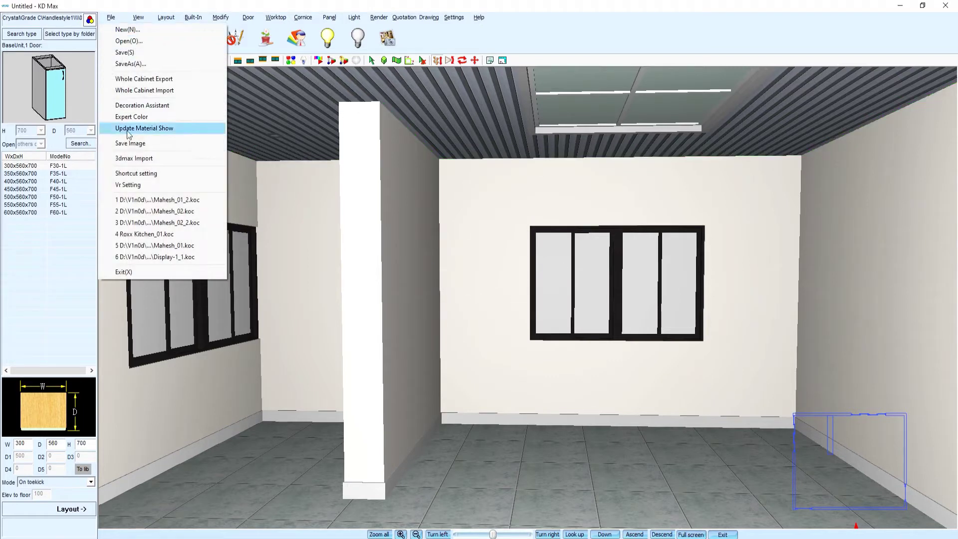
{"action": "left_click", "coordinate": [130, 43]}
{"action": "key", "text": "Return"}
{"action": "type", "text": "Usman_"}
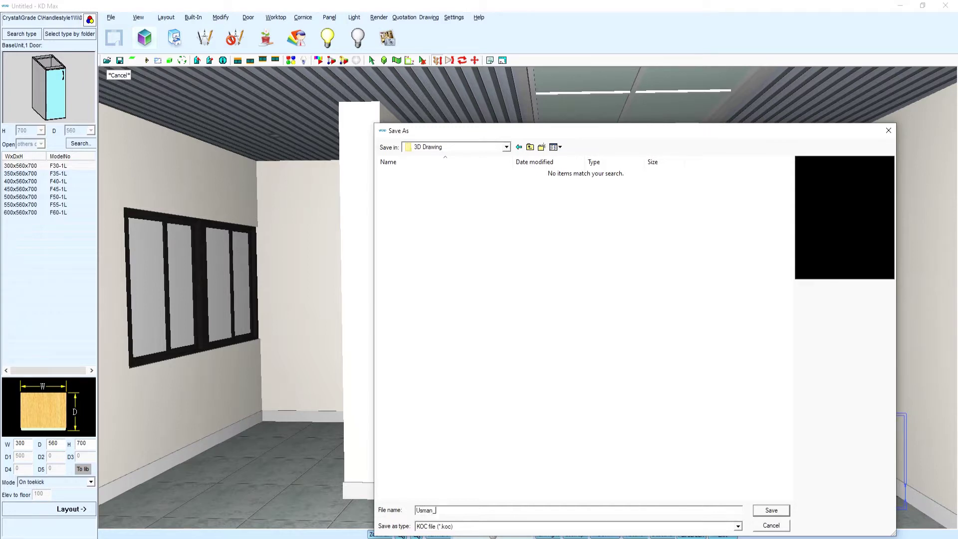
{"action": "type", "text": "01"}
{"action": "key", "text": "Return"}
{"action": "key", "text": "Return"}
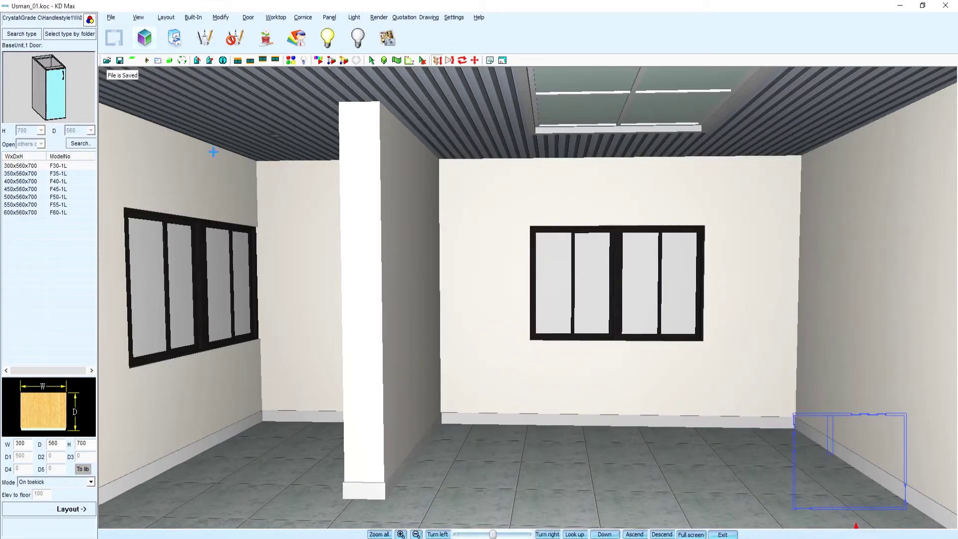
- Inspect the skirting by the back window and door, then return to the main project folder
{"action": "left_click_drag", "start_coordinate": [605, 223], "coordinate": [618, 369]}
{"action": "right_click", "coordinate": [559, 425]}
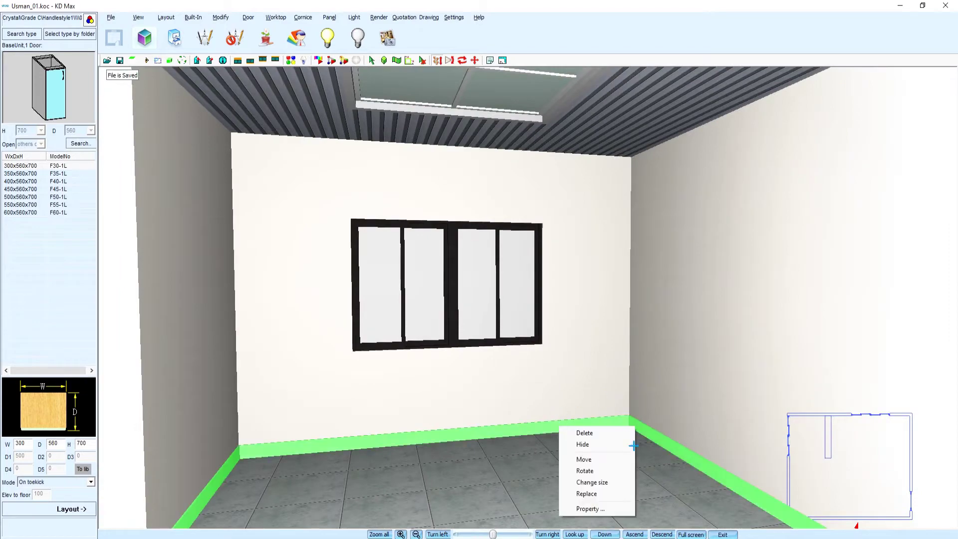
{"action": "left_click", "coordinate": [598, 355]}
{"action": "mouse_move", "coordinate": [598, 355]}
{"action": "left_mouse_down"}
{"action": "mouse_move", "coordinate": [492, 327]}
{"action": "mouse_move", "coordinate": [479, 312]}
{"action": "left_mouse_up"}
{"action": "right_click", "coordinate": [469, 349]}
{"action": "left_click", "coordinate": [415, 380]}
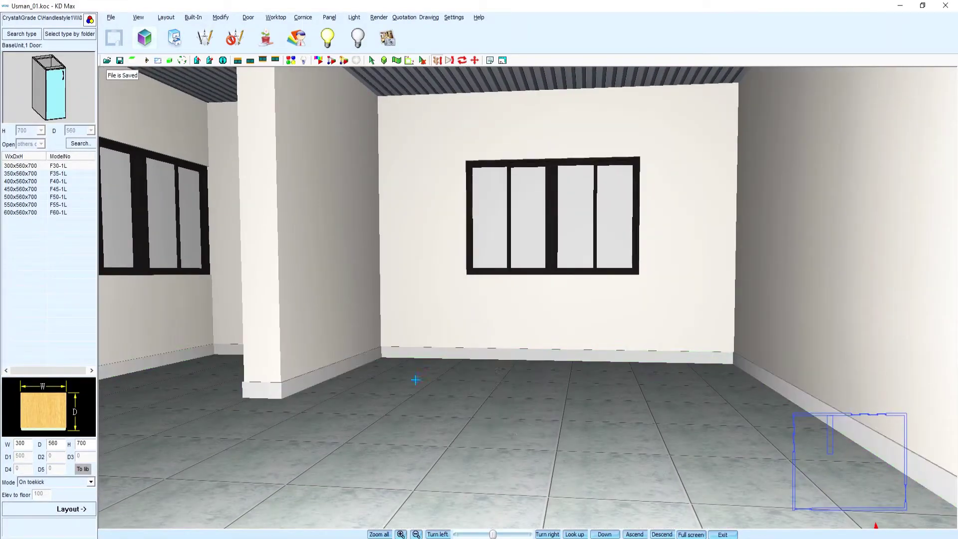
{"action": "left_click", "coordinate": [255, 82]}
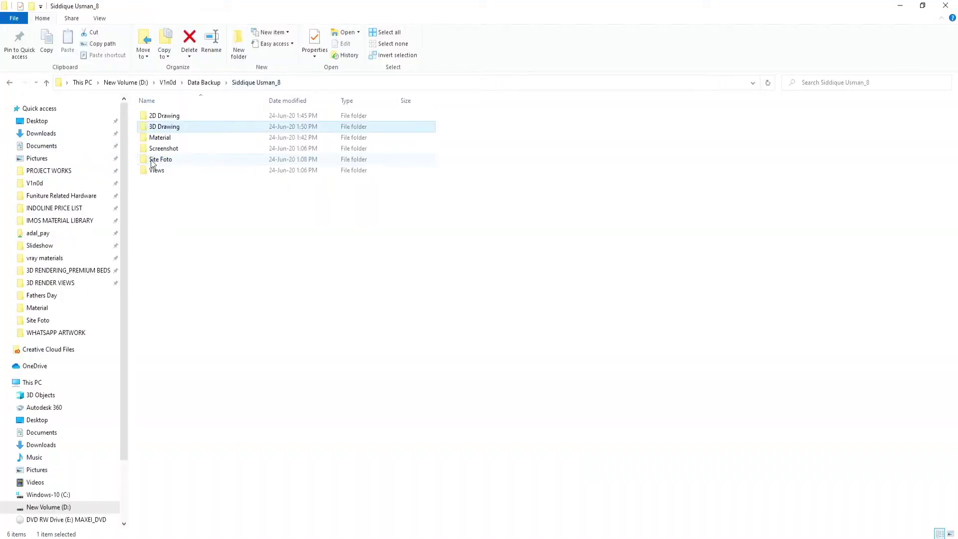
- Open the Site Foto folder and view the third site photo, then the next one
{"action": "double_click", "coordinate": [160, 160]}
{"action": "double_click", "coordinate": [270, 142]}
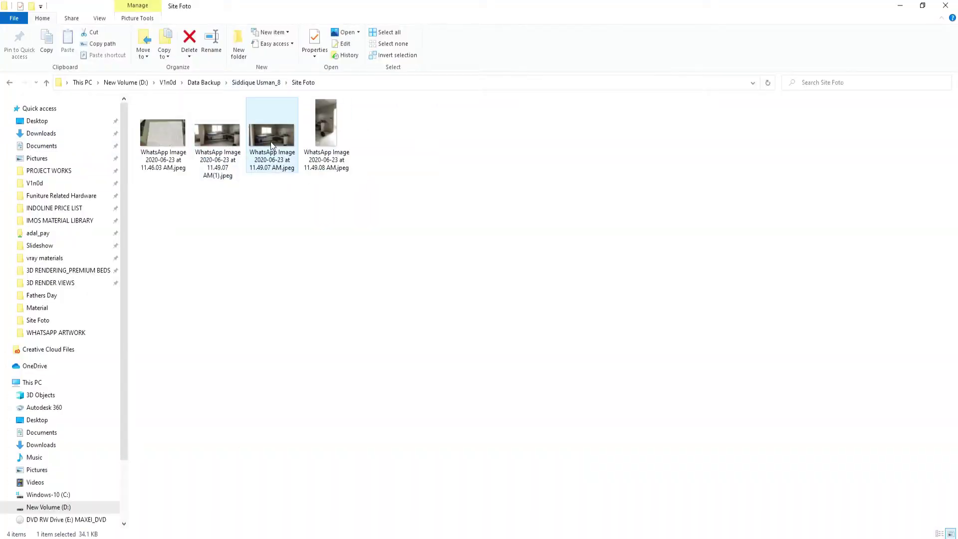
{"action": "key", "text": "Right"}
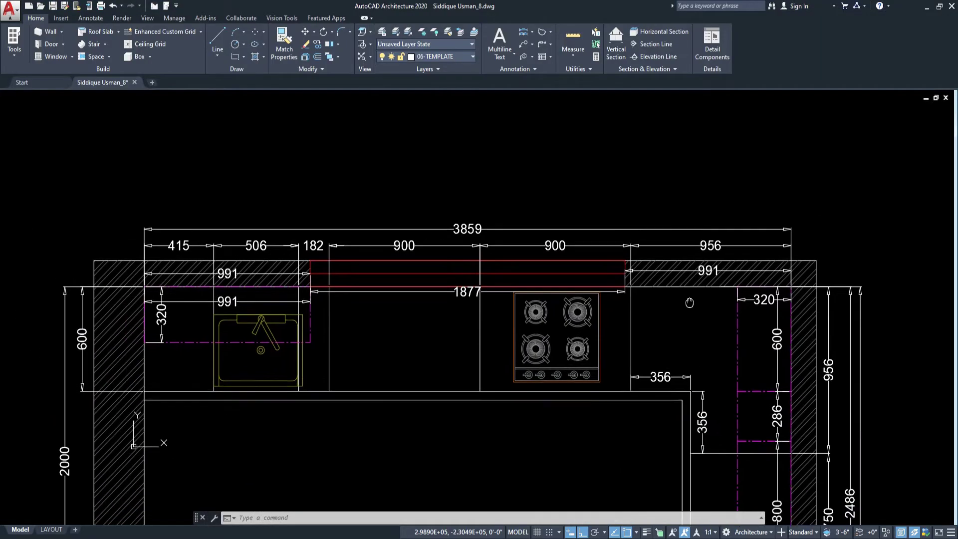
{"action": "scroll", "coordinate": [538, 287], "scroll_direction": "down", "scroll_amount": 5}
{"action": "scroll", "coordinate": [599, 279], "scroll_direction": "up", "scroll_amount": 4}
{"action": "scroll", "coordinate": [613, 259], "scroll_direction": "up", "scroll_amount": 3}
{"action": "scroll", "coordinate": [613, 255], "scroll_direction": "up", "scroll_amount": 3}
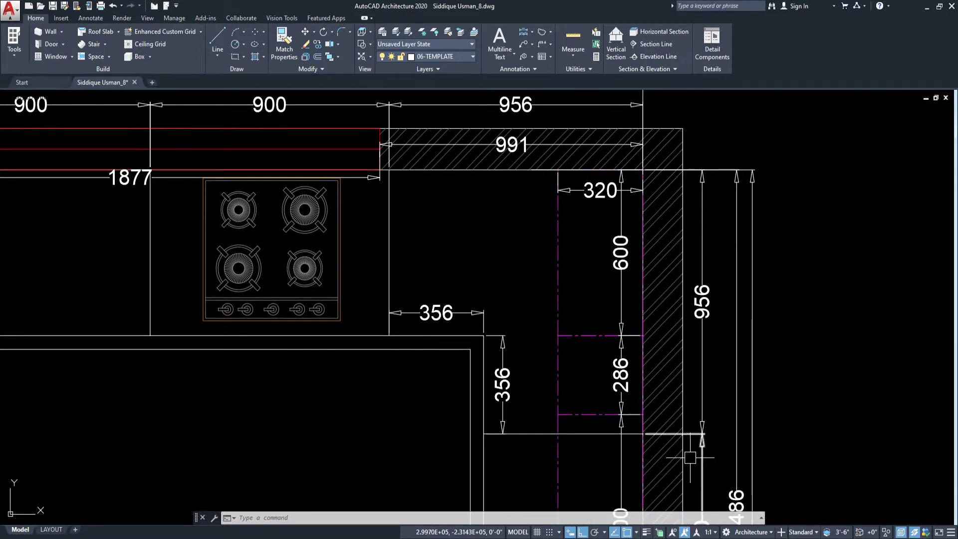
{"action": "middle_click_drag", "start_coordinate": [474, 116], "coordinate": [423, 204]}
{"action": "left_click", "coordinate": [423, 167]}
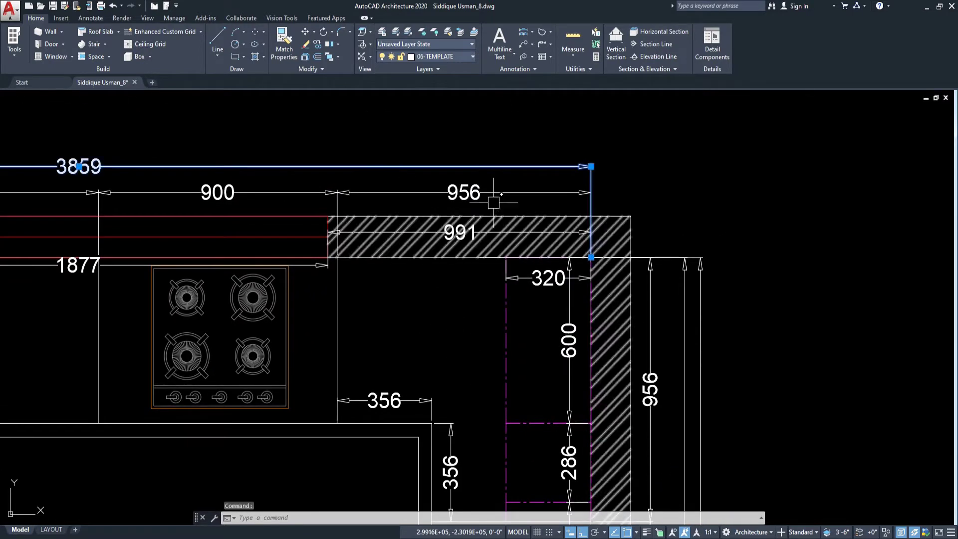
{"action": "key", "text": "Escape"}
{"action": "left_click", "coordinate": [422, 177]}
{"action": "left_click", "coordinate": [492, 189]}
{"action": "left_click", "coordinate": [591, 254]}
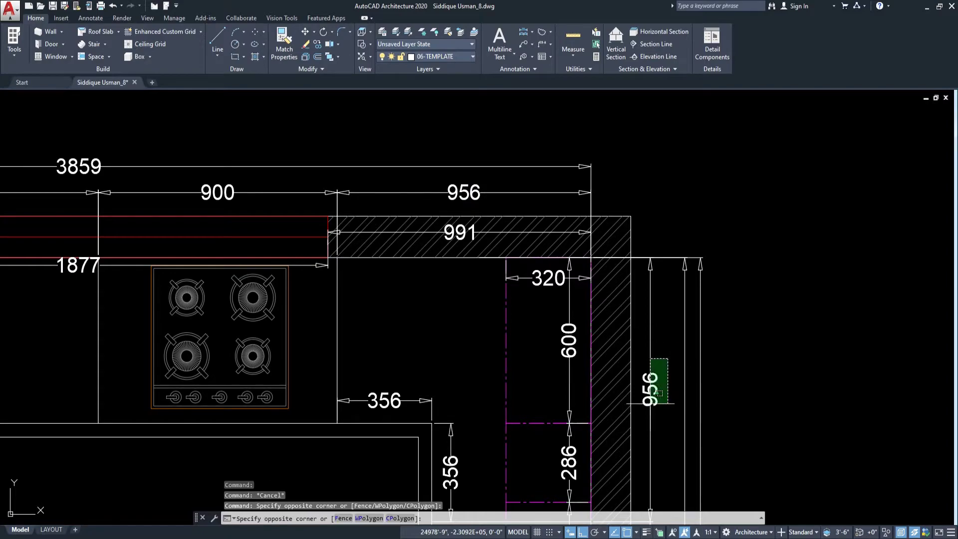
{"action": "left_click", "coordinate": [628, 505]}
{"action": "key", "text": "Escape"}
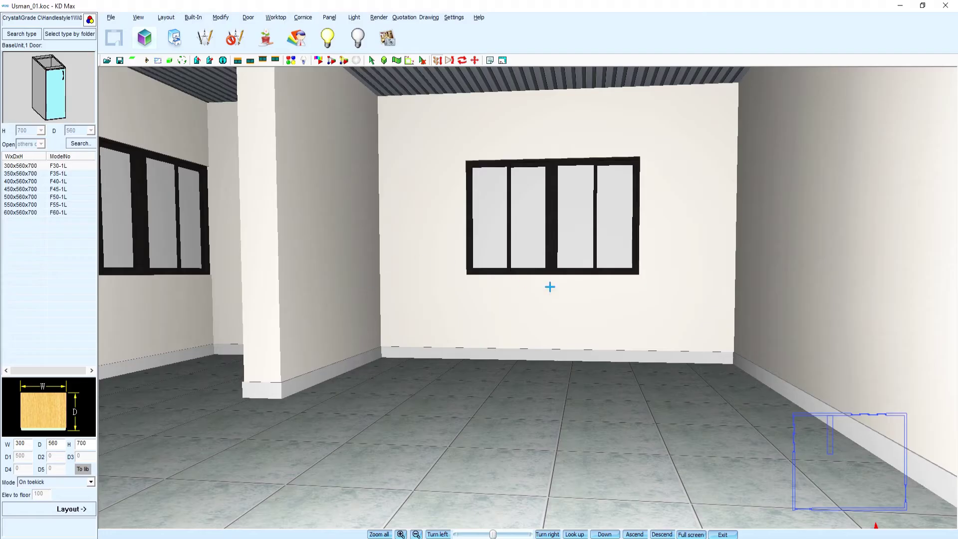
{"action": "mouse_move", "coordinate": [550, 287]}
{"action": "left_mouse_down"}
{"action": "mouse_move", "coordinate": [631, 306]}
{"action": "mouse_move", "coordinate": [512, 310]}
{"action": "mouse_move", "coordinate": [597, 325]}
{"action": "mouse_move", "coordinate": [583, 334]}
{"action": "left_mouse_up"}
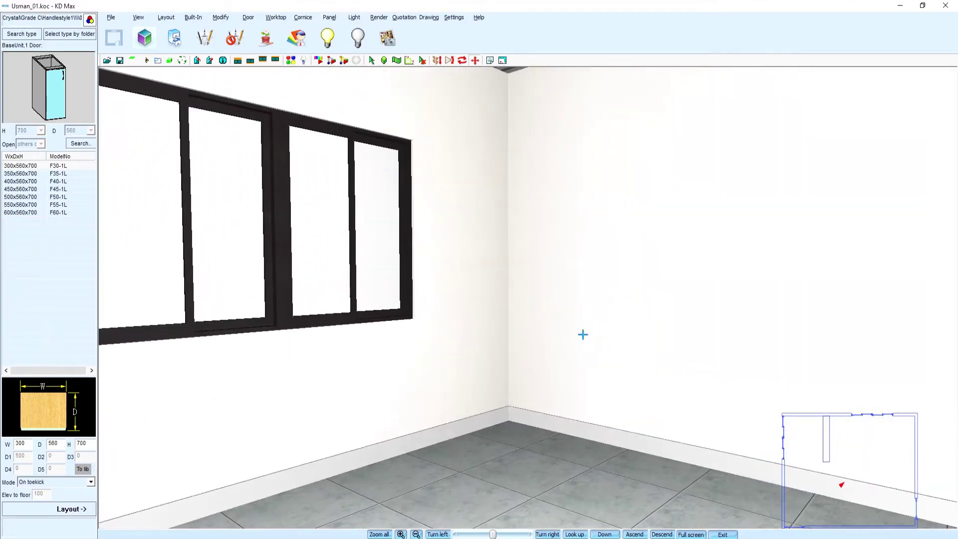
- Lower the 3D scene brightness to 8
{"action": "left_click", "coordinate": [357, 61]}
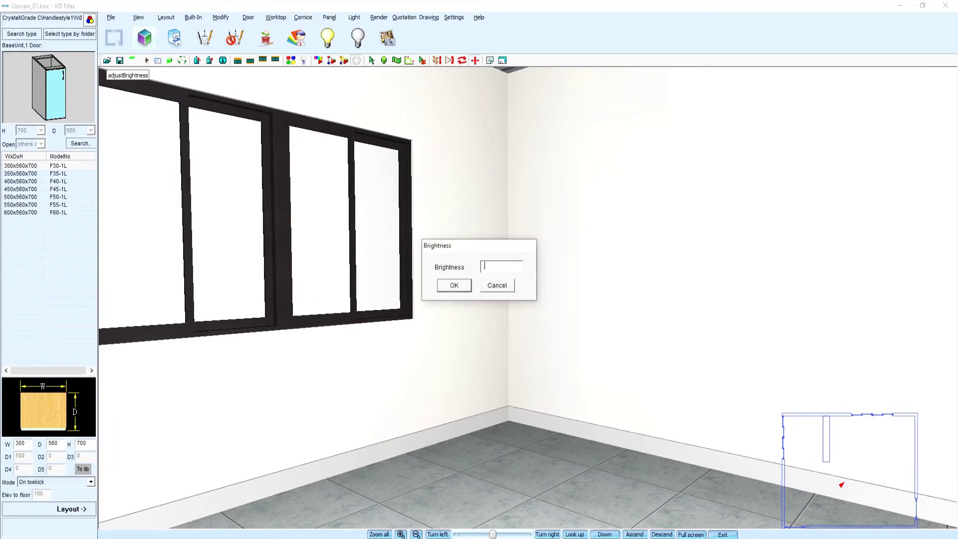
{"action": "type", "text": "8"}
{"action": "key", "text": "Return"}
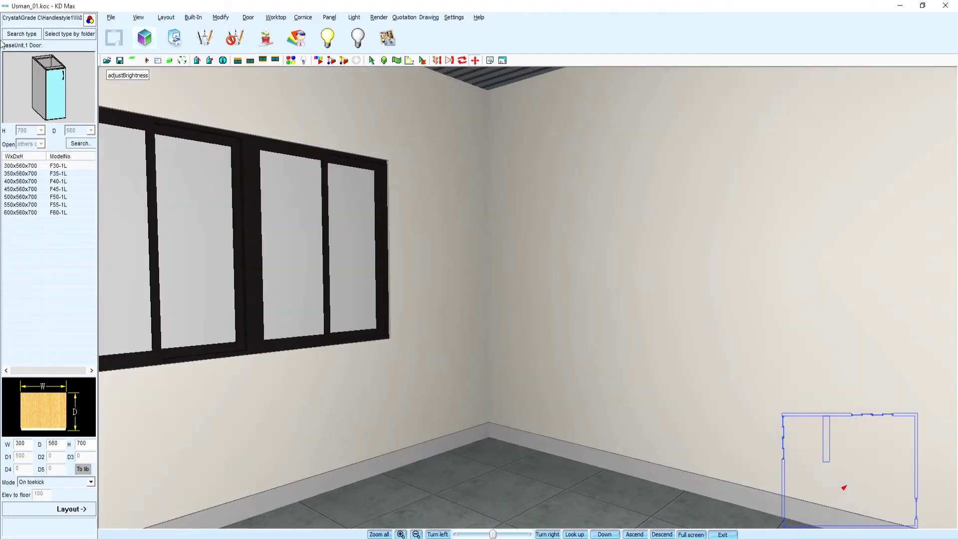
- Page through the base unit catalogue and choose the L BaseUnit,2D corner unit (900x900x700)
{"action": "left_click", "coordinate": [17, 35]}
{"action": "left_click", "coordinate": [631, 213]}
{"action": "left_click", "coordinate": [641, 214]}
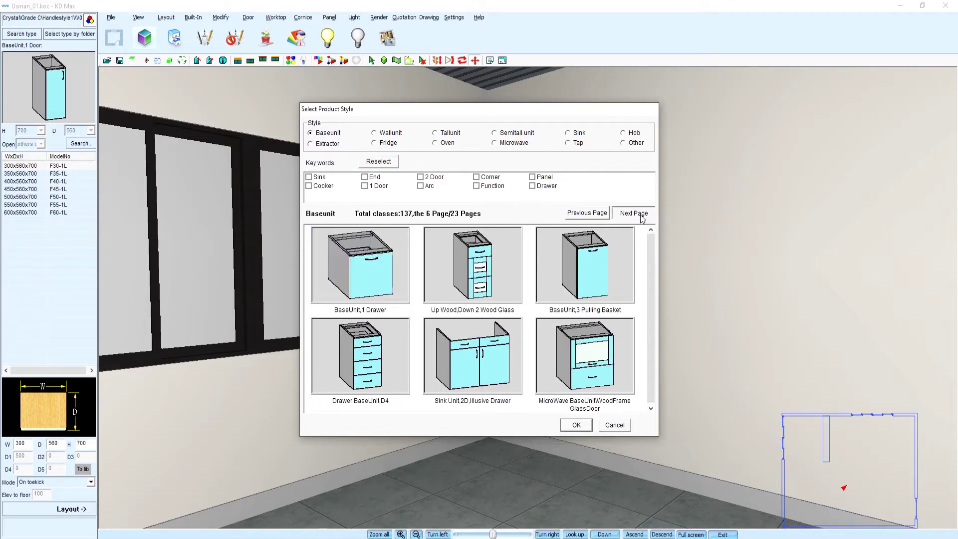
{"action": "left_click", "coordinate": [641, 216]}
{"action": "left_click", "coordinate": [640, 215]}
{"action": "left_click", "coordinate": [640, 215]}
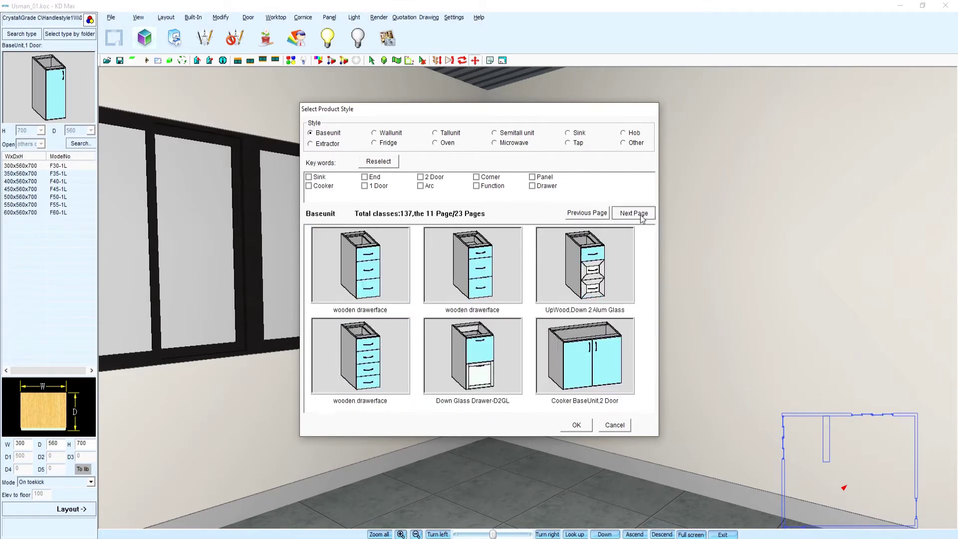
{"action": "left_click", "coordinate": [640, 216]}
{"action": "left_click", "coordinate": [640, 215]}
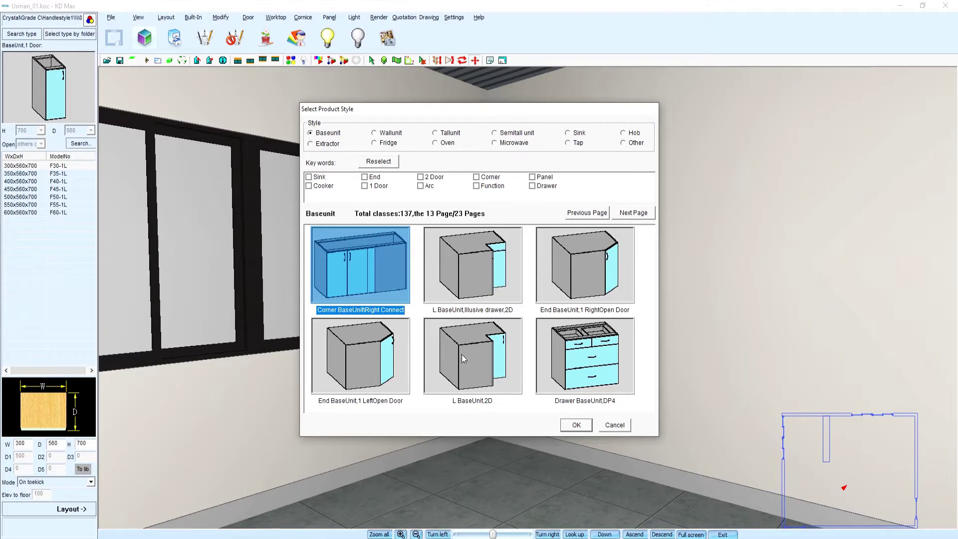
{"action": "double_click", "coordinate": [462, 354]}
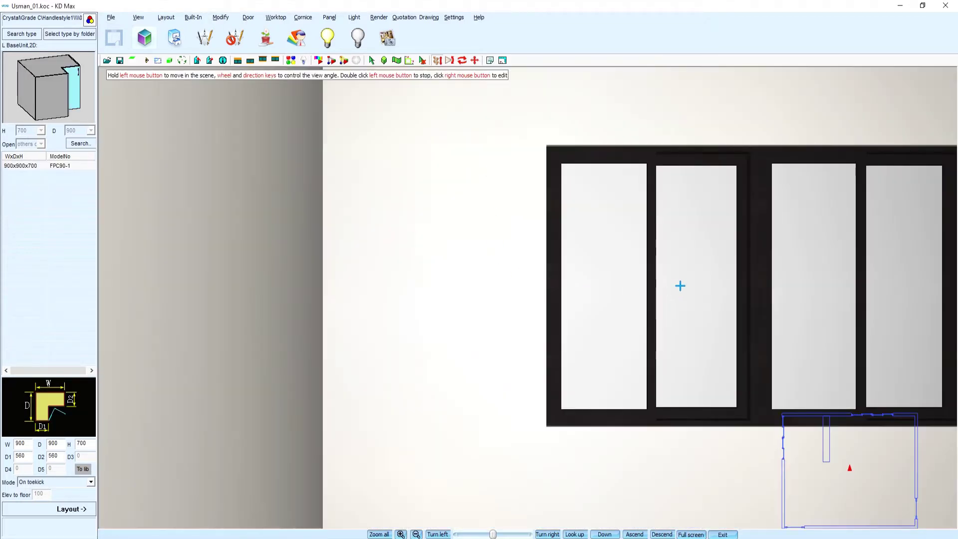
{"action": "mouse_move", "coordinate": [679, 285]}
{"action": "left_mouse_down"}
{"action": "mouse_move", "coordinate": [503, 214]}
{"action": "mouse_move", "coordinate": [519, 221]}
{"action": "mouse_move", "coordinate": [505, 233]}
{"action": "left_mouse_up"}
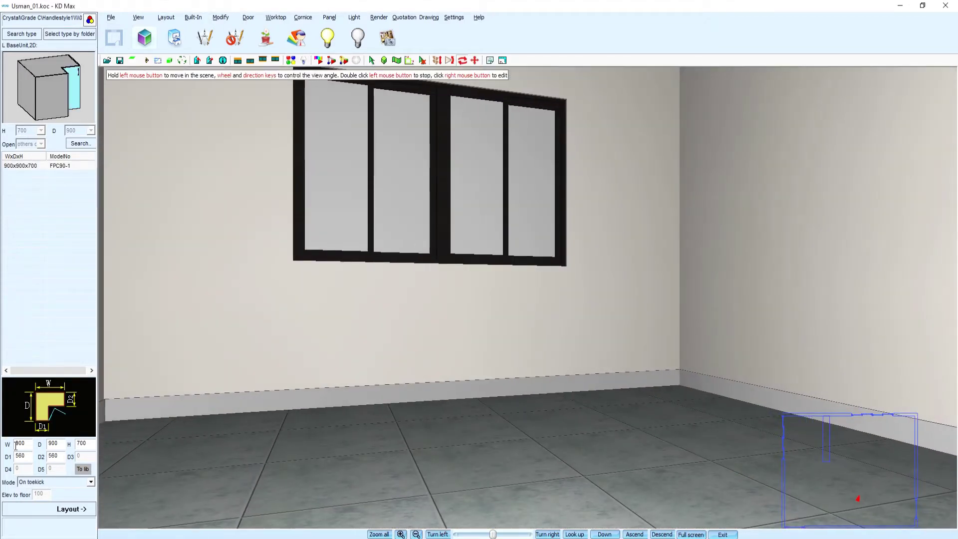
- Set At wallunit elevation mode and place the L corner base unit in the room's right corner
{"action": "type", "text": "85"}
{"action": "type", "text": "725"}
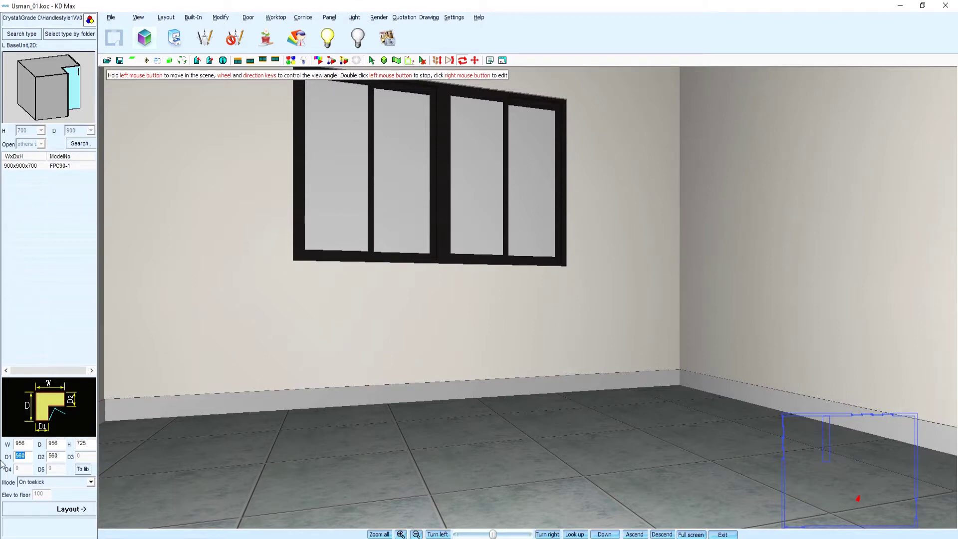
{"action": "key", "text": "Tab"}
{"action": "key", "text": "Down"}
{"action": "key", "text": "Tab"}
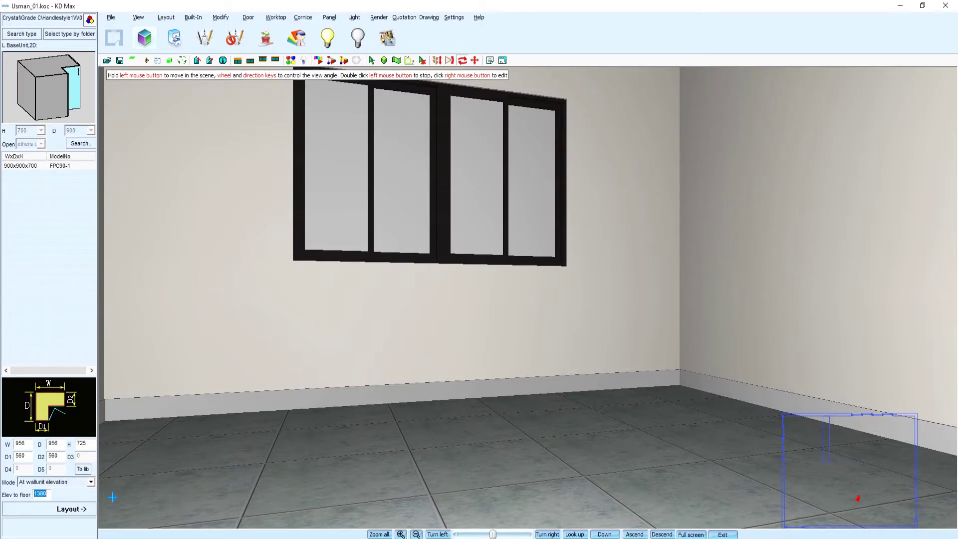
{"action": "left_click", "coordinate": [72, 511]}
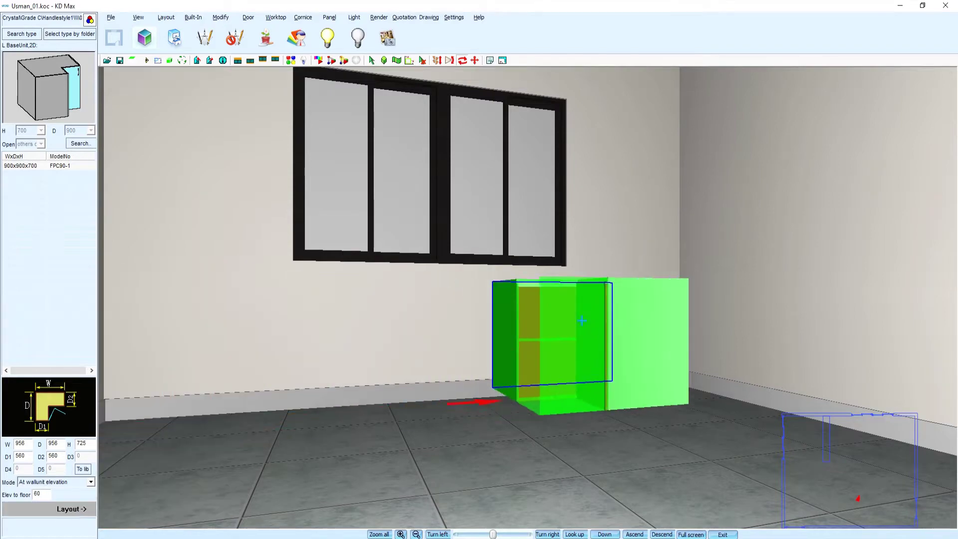
{"action": "left_click", "coordinate": [648, 300]}
{"action": "middle_click_drag", "start_coordinate": [647, 301], "coordinate": [739, 282]}
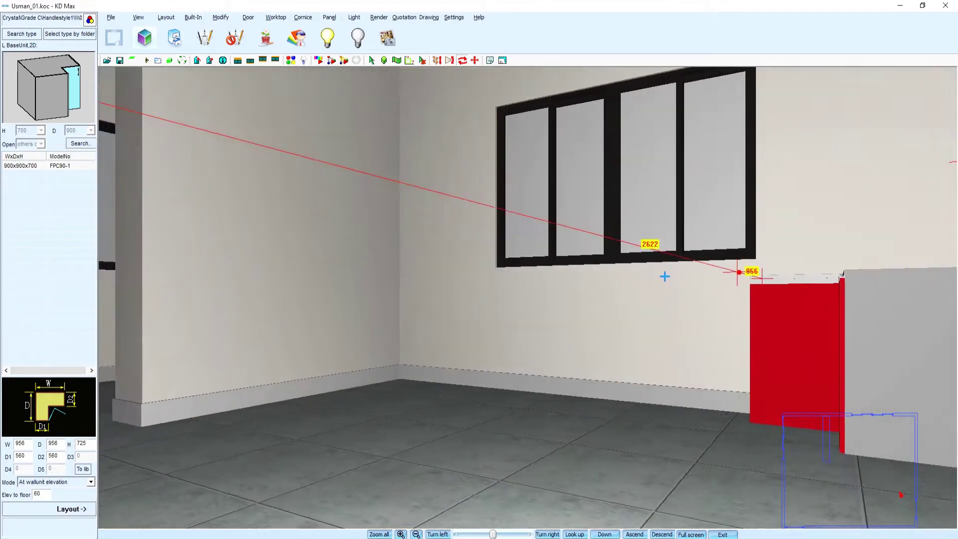
{"action": "scroll", "coordinate": [739, 282], "scroll_direction": "up", "scroll_amount": 2}
{"action": "scroll", "coordinate": [727, 284], "scroll_direction": "up", "scroll_amount": 1}
- Save the kitchen scene, answering the texture-copy prompt
{"action": "key", "text": "ctrl+s"}
{"action": "left_click", "coordinate": [478, 297]}
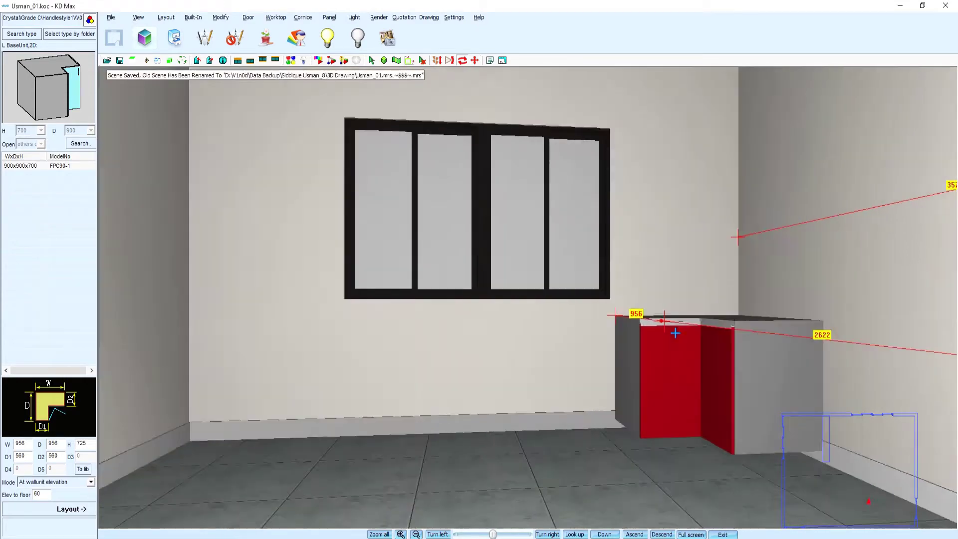
{"action": "scroll", "coordinate": [669, 372], "scroll_direction": "up", "scroll_amount": 3}
{"action": "middle_click_drag", "start_coordinate": [669, 373], "coordinate": [441, 320]}
{"action": "scroll", "coordinate": [665, 351], "scroll_direction": "down", "scroll_amount": 3}
{"action": "scroll", "coordinate": [627, 322], "scroll_direction": "down", "scroll_amount": 3}
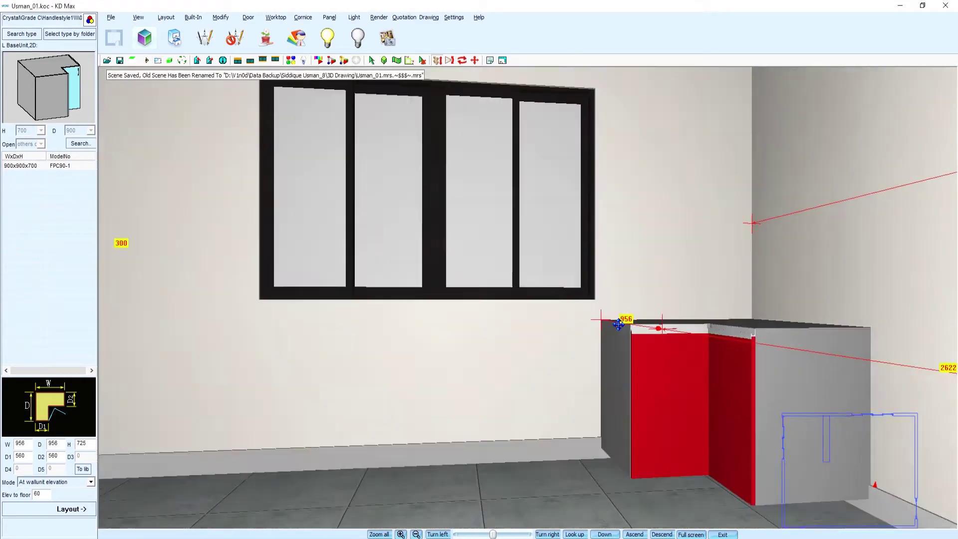
{"action": "scroll", "coordinate": [620, 295], "scroll_direction": "down", "scroll_amount": 2}
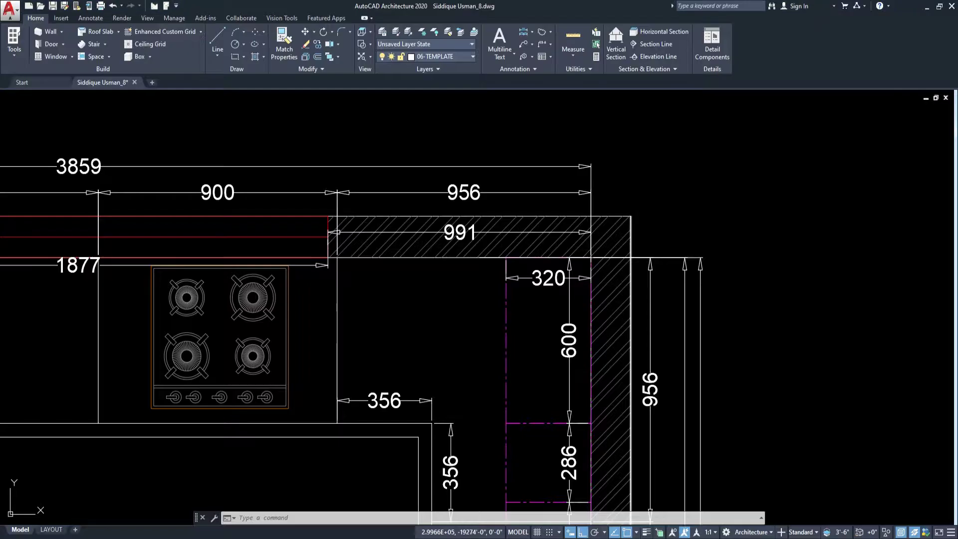
{"action": "scroll", "coordinate": [404, 391], "scroll_direction": "down", "scroll_amount": 4}
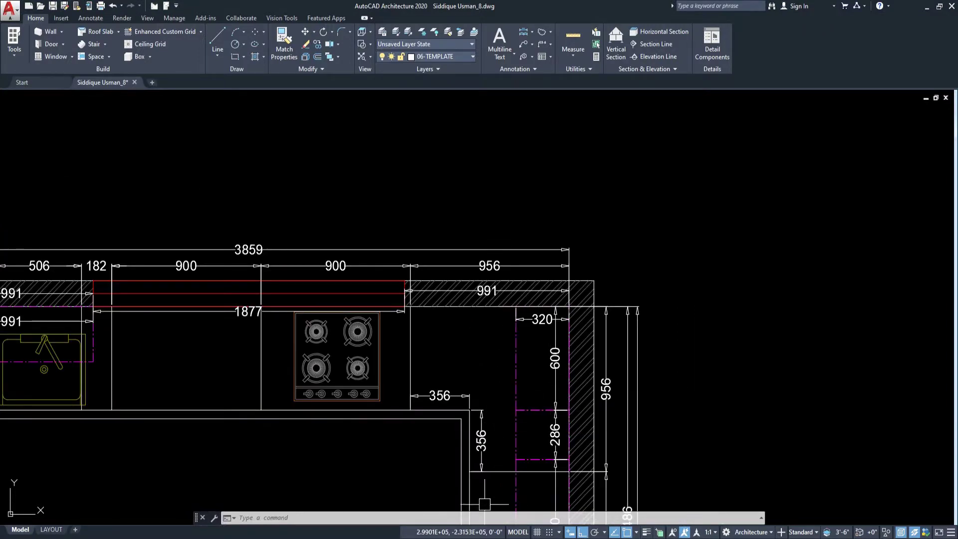
- Compare the 3D room against the base run on the AutoCAD plan
{"action": "key", "text": "alt+Tab"}
{"action": "left_click_drag", "start_coordinate": [732, 358], "coordinate": [723, 362]}
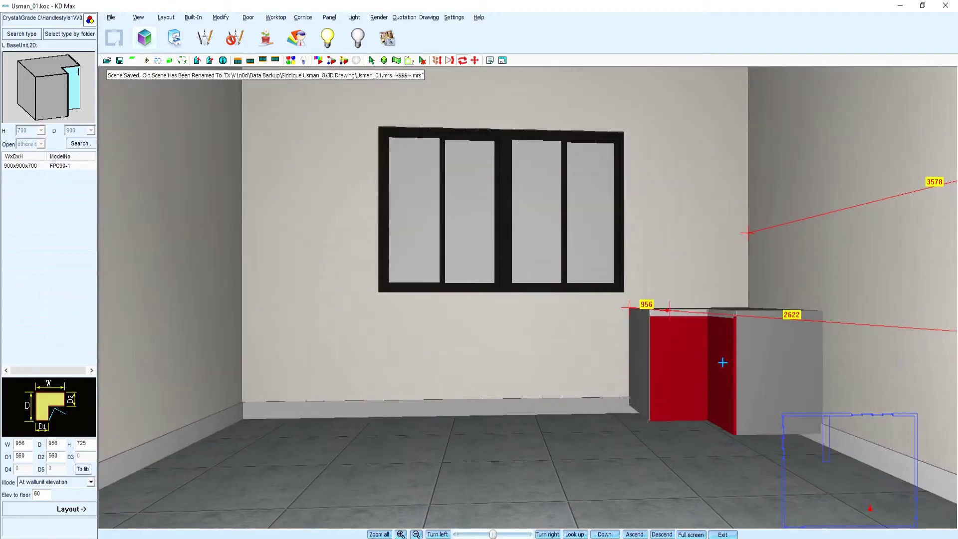
{"action": "key", "text": "alt+Tab"}
{"action": "middle_click_drag", "start_coordinate": [406, 287], "coordinate": [489, 381]}
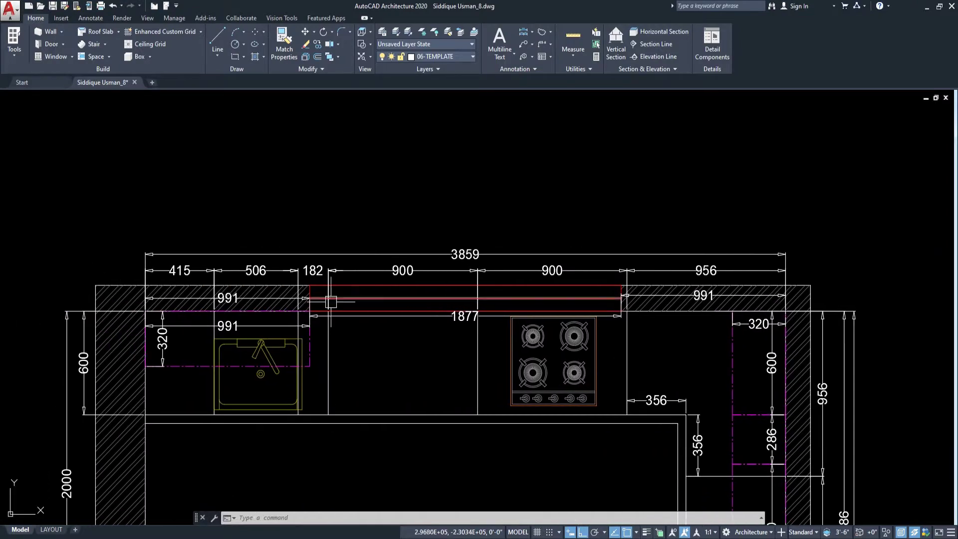
{"action": "key", "text": "alt+Tab"}
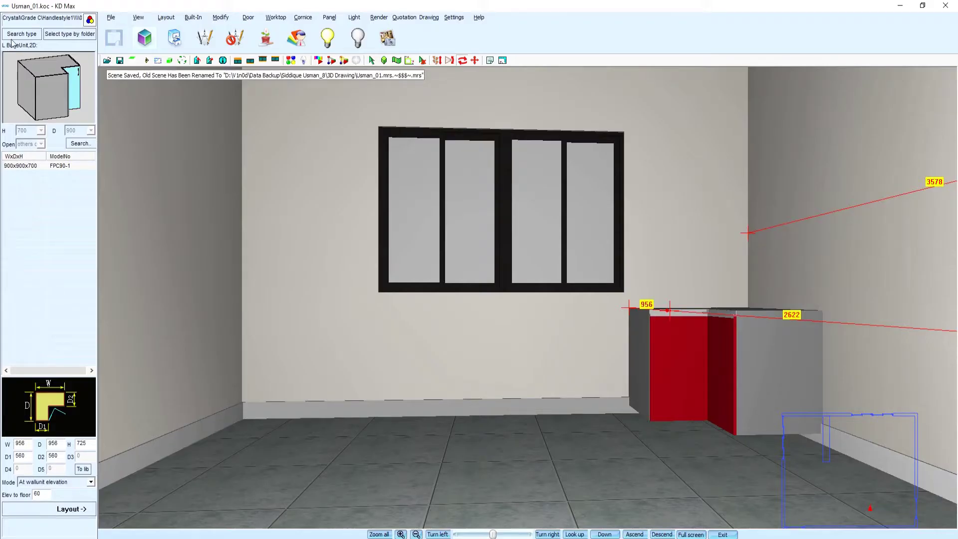
{"action": "left_click", "coordinate": [634, 215]}
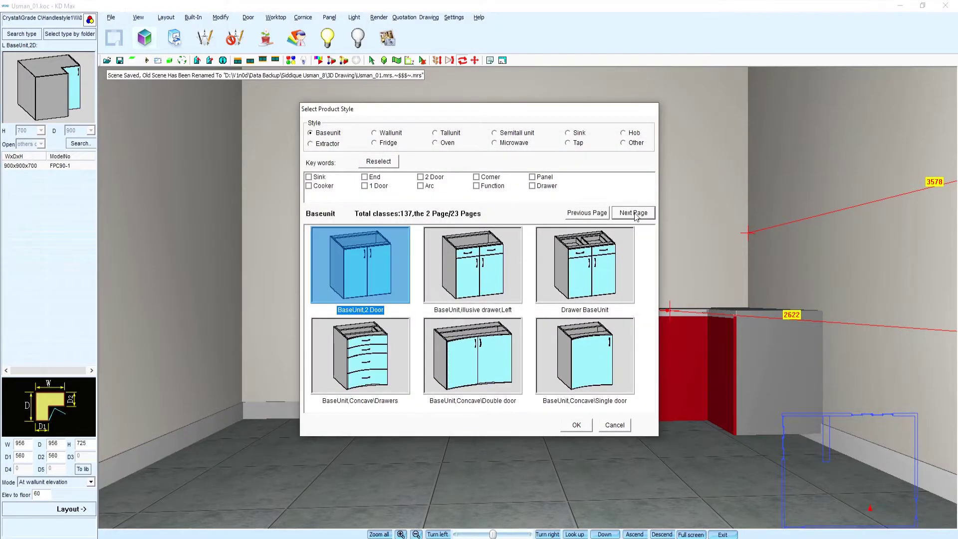
- Place a Drawer BaseUnit,2 Small,1 Big at elevation 60 beside the corner cabinet
{"action": "left_click", "coordinate": [635, 215]}
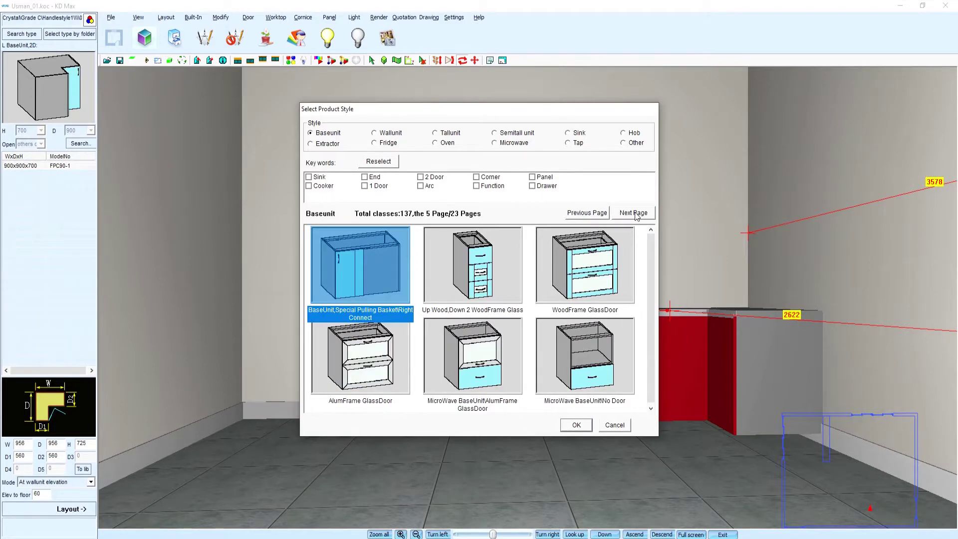
{"action": "left_click", "coordinate": [635, 215]}
{"action": "left_click", "coordinate": [634, 214]}
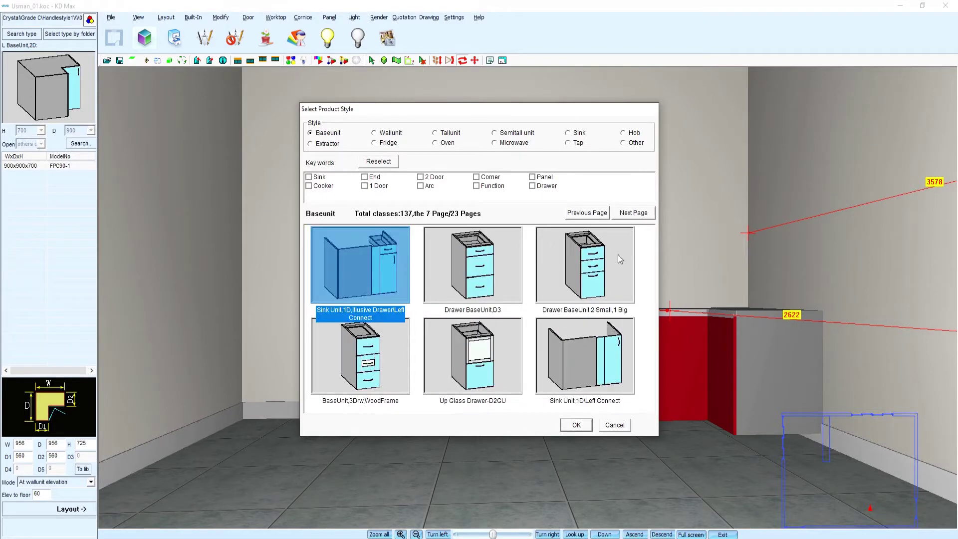
{"action": "double_click", "coordinate": [591, 274]}
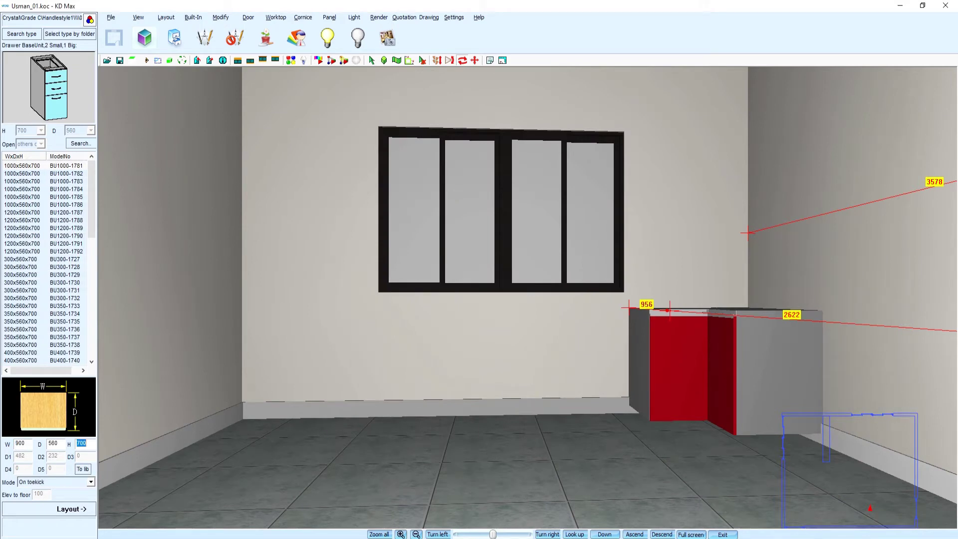
{"action": "key", "text": "Tab"}
{"action": "key", "text": "Down"}
{"action": "key", "text": "Tab"}
{"action": "type", "text": "60"}
{"action": "left_click", "coordinate": [71, 508]}
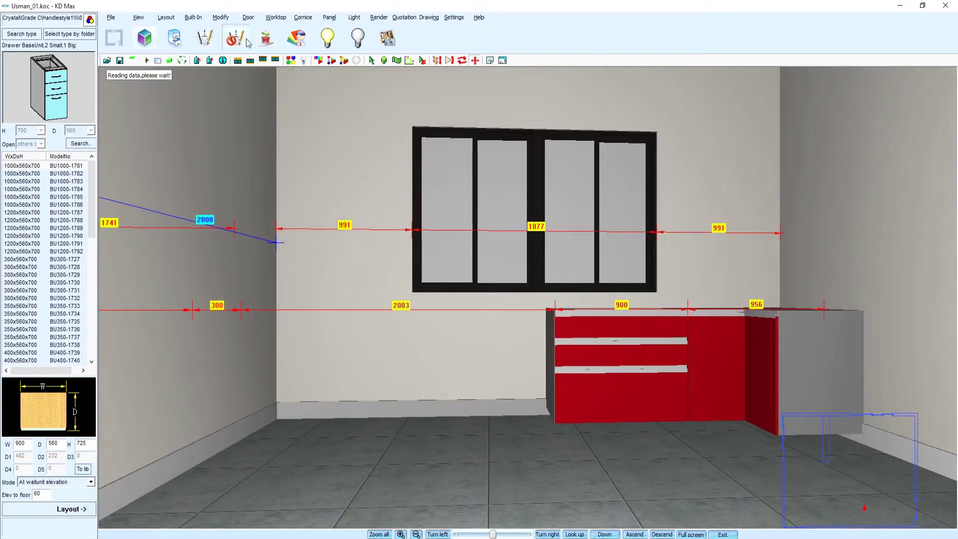
- Copy the drawer unit to add a second one to its left
{"action": "scroll", "coordinate": [688, 280], "scroll_direction": "up", "scroll_amount": 5}
{"action": "scroll", "coordinate": [642, 268], "scroll_direction": "down", "scroll_amount": 3}
{"action": "scroll", "coordinate": [647, 249], "scroll_direction": "down", "scroll_amount": 2}
{"action": "scroll", "coordinate": [695, 236], "scroll_direction": "down", "scroll_amount": 1}
{"action": "right_click", "coordinate": [655, 347]}
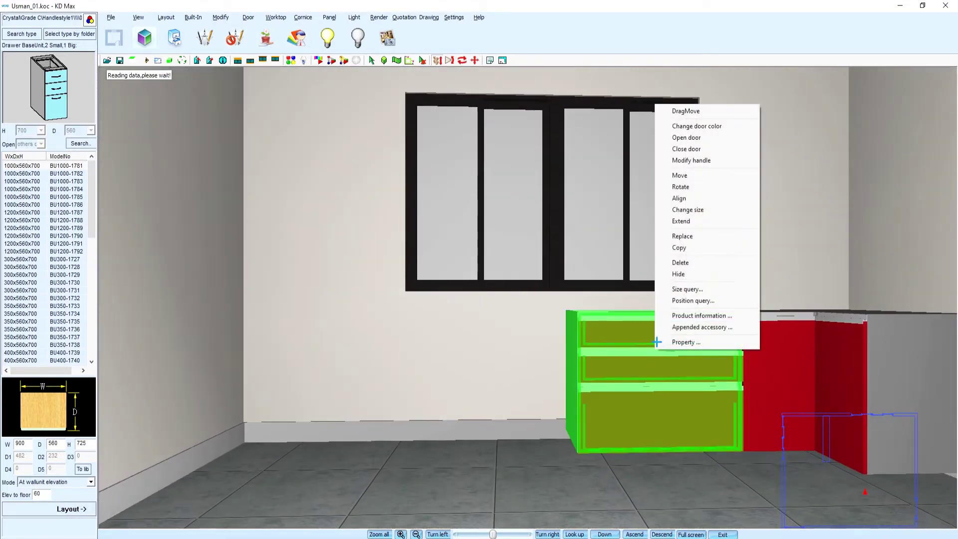
{"action": "left_click", "coordinate": [669, 248]}
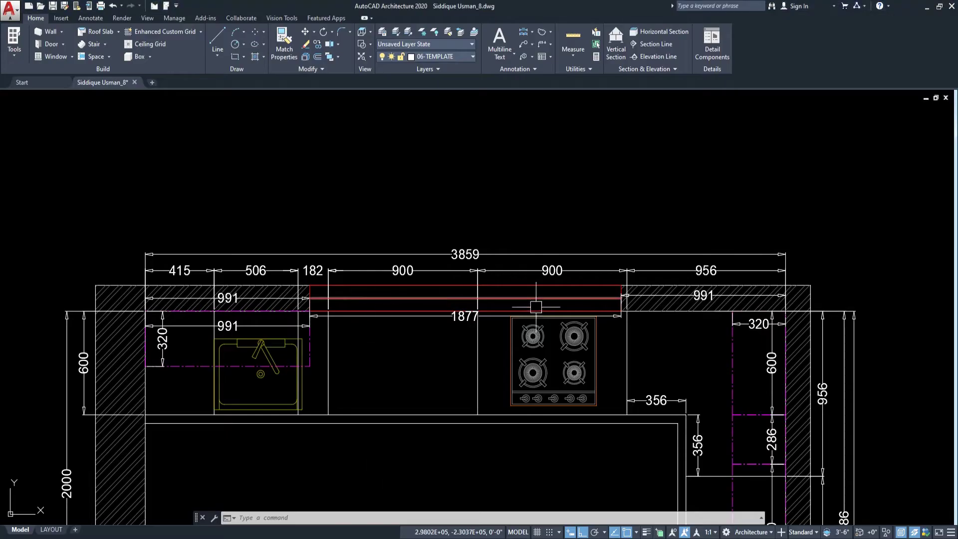
- Place a 182-wide BaseUnit,1 Door at elevation 60 next to the drawer units
{"action": "middle_click_drag", "start_coordinate": [298, 293], "coordinate": [399, 310]}
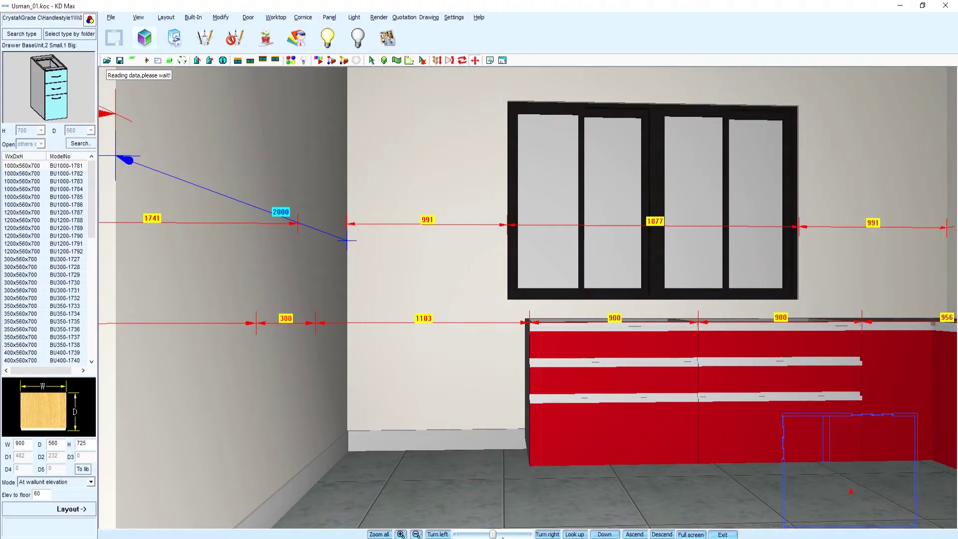
{"action": "left_click", "coordinate": [72, 38]}
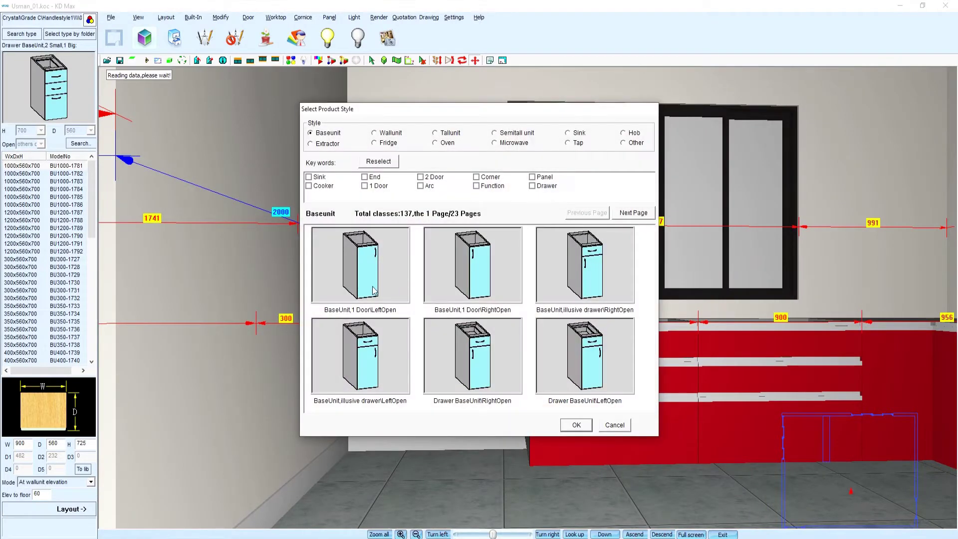
{"action": "double_click", "coordinate": [372, 282]}
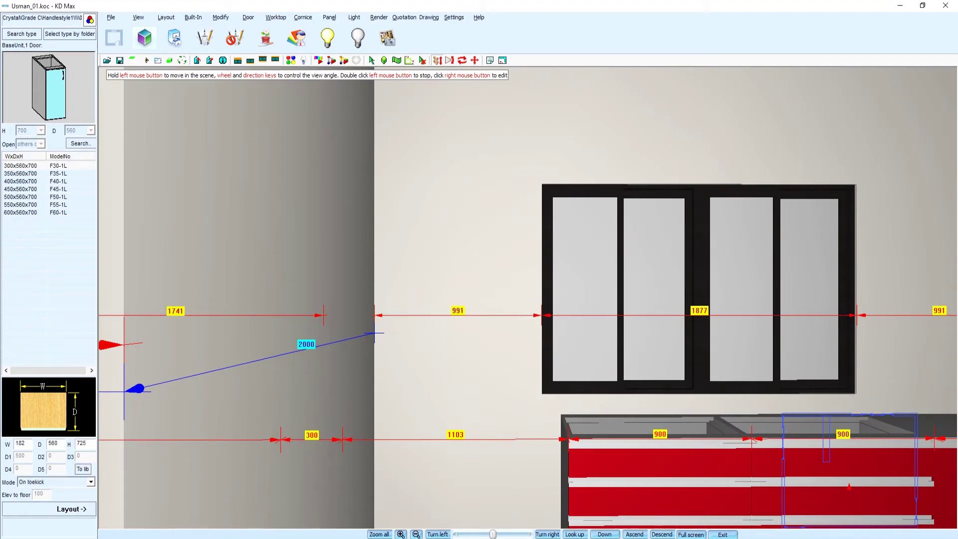
{"action": "key", "text": "Tab"}
{"action": "key", "text": "Tab"}
{"action": "type", "text": "60"}
{"action": "left_click", "coordinate": [70, 508]}
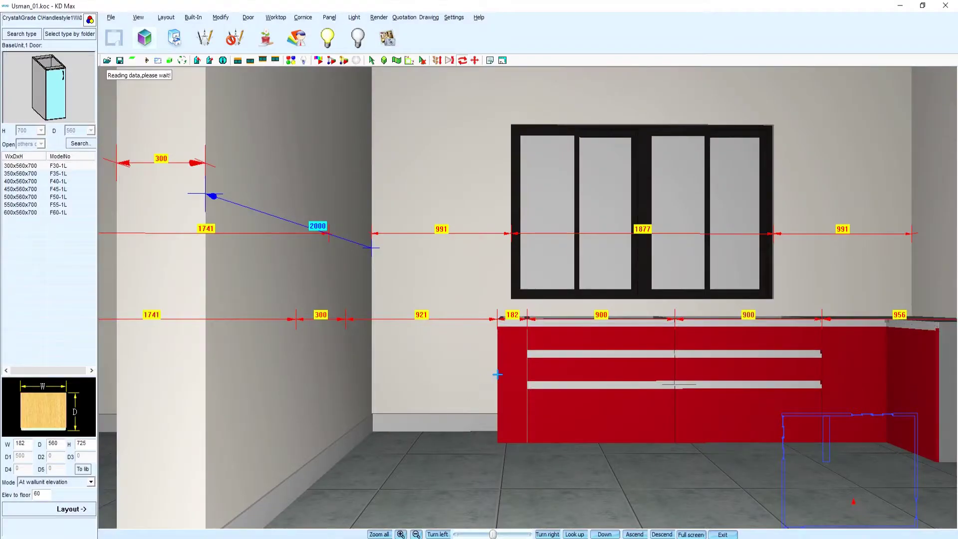
- Add a 506-wide base unit at the left end of the run
{"action": "scroll", "coordinate": [497, 374], "scroll_direction": "down", "scroll_amount": 2}
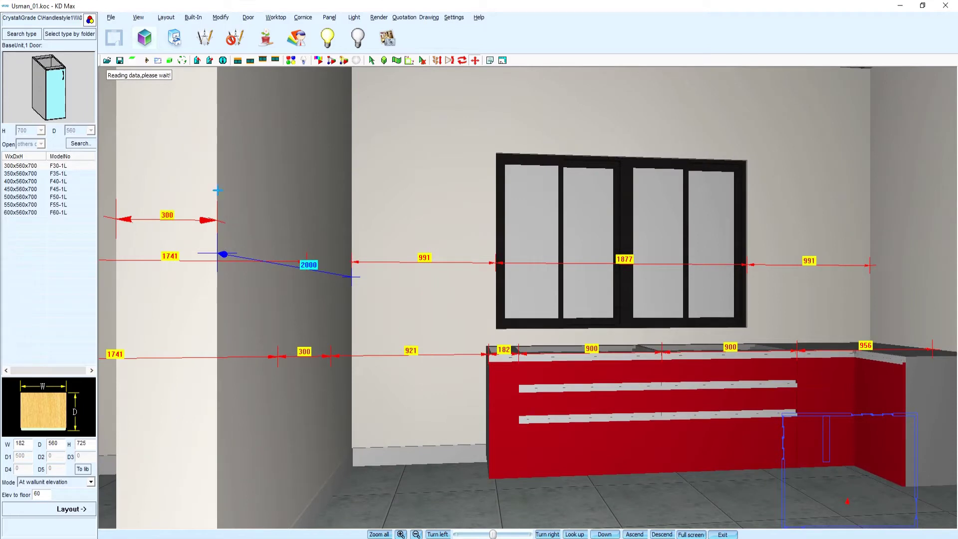
{"action": "left_click", "coordinate": [18, 37]}
{"action": "left_click", "coordinate": [615, 424]}
{"action": "left_click", "coordinate": [66, 511]}
{"action": "left_click", "coordinate": [397, 373]}
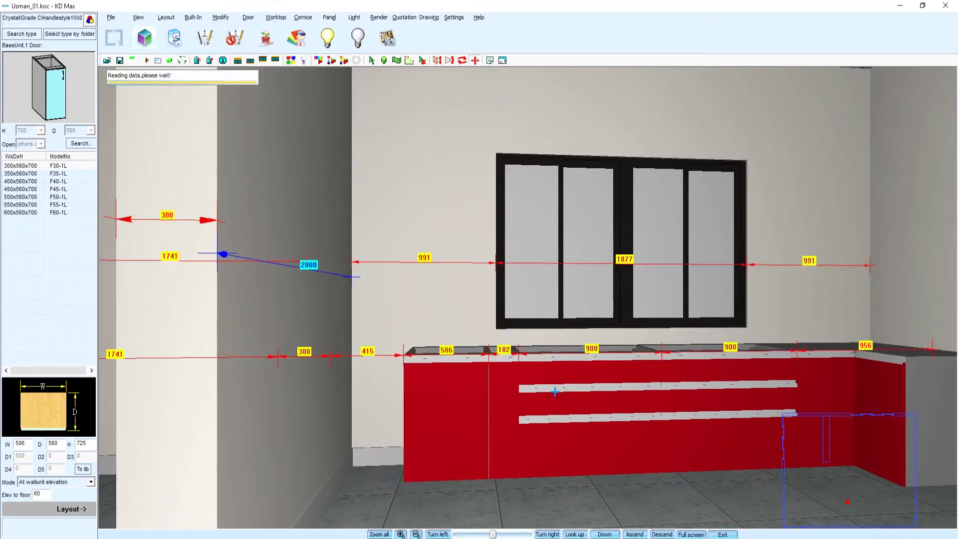
- Place a BaseUnit,2 UpDownOpen Door 415 wide, 725 high, elevation 60, at the counter's left end
{"action": "left_click", "coordinate": [22, 35]}
{"action": "left_click", "coordinate": [629, 214]}
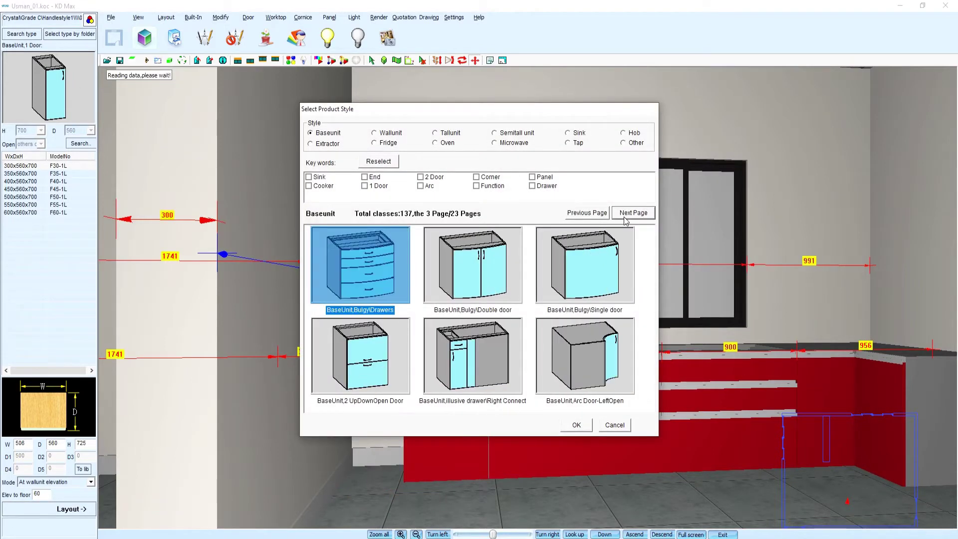
{"action": "double_click", "coordinate": [361, 351]}
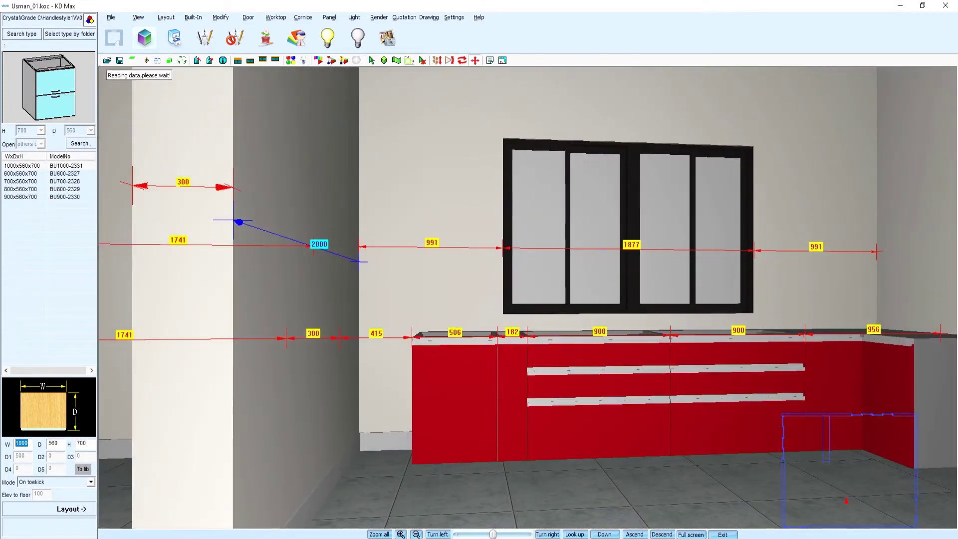
{"action": "type", "text": "25"}
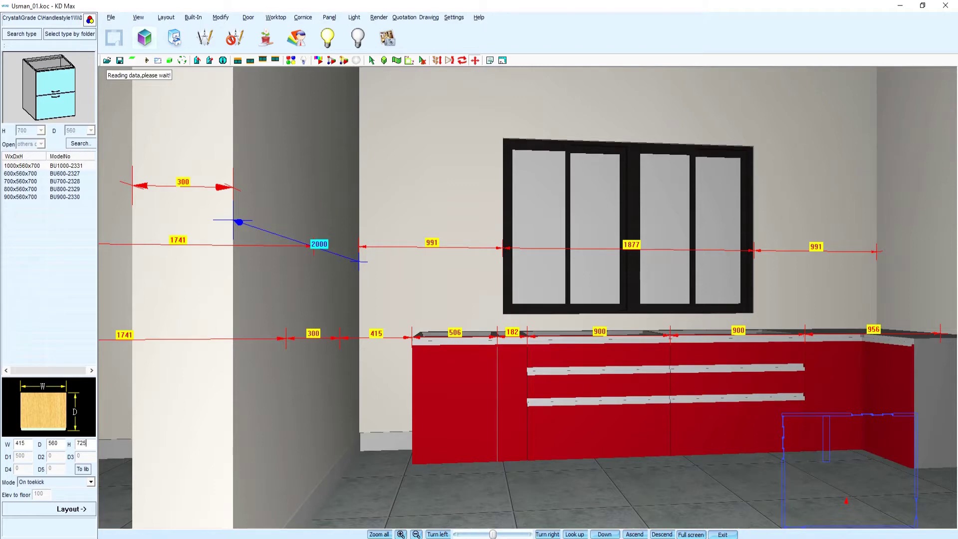
{"action": "key", "text": "Tab"}
{"action": "key", "text": "Down"}
{"action": "key", "text": "Tab"}
{"action": "left_click", "coordinate": [71, 509]}
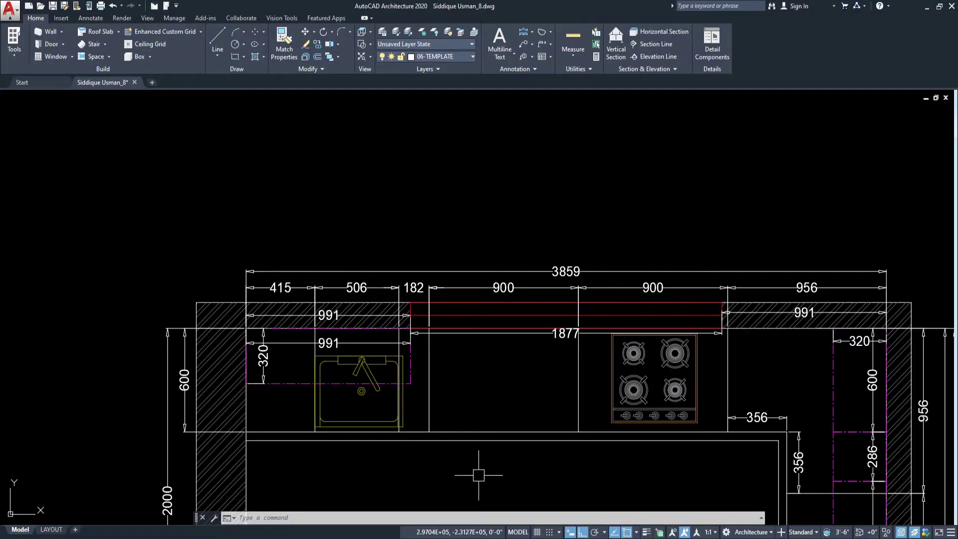
- Zoom and pan the plan to the side-wall units' 800 and 750 dimensions, cancelling a stray hatch selection
{"action": "scroll", "coordinate": [558, 292], "scroll_direction": "up", "scroll_amount": 5}
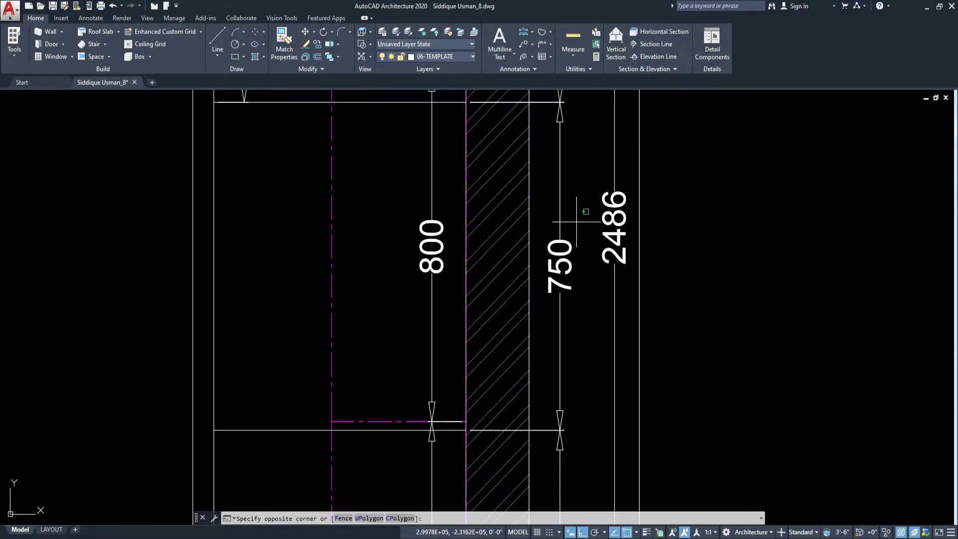
{"action": "left_click", "coordinate": [498, 249]}
{"action": "key", "text": "Escape"}
{"action": "scroll", "coordinate": [539, 268], "scroll_direction": "down", "scroll_amount": 5}
{"action": "middle_click_drag", "start_coordinate": [541, 332], "coordinate": [531, 302]}
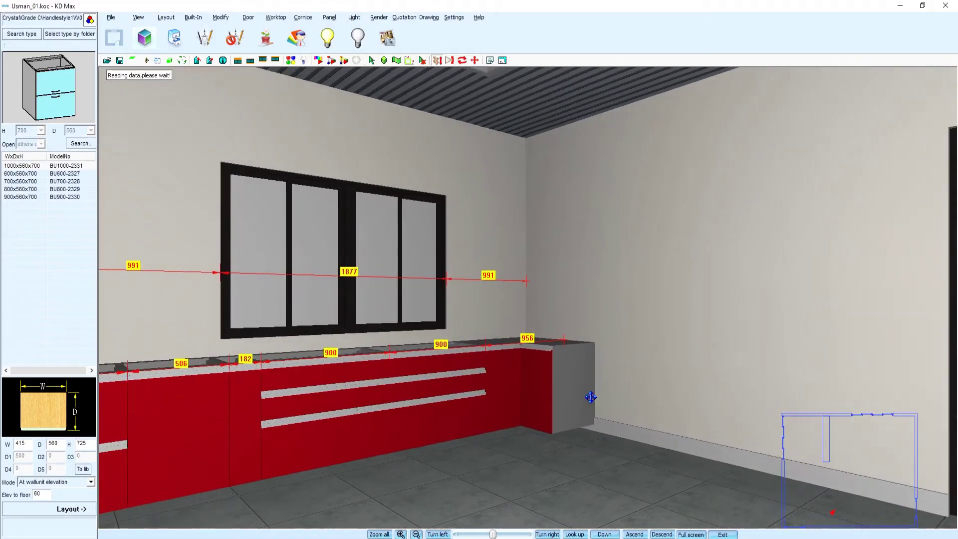
{"action": "scroll", "coordinate": [590, 397], "scroll_direction": "up", "scroll_amount": 2}
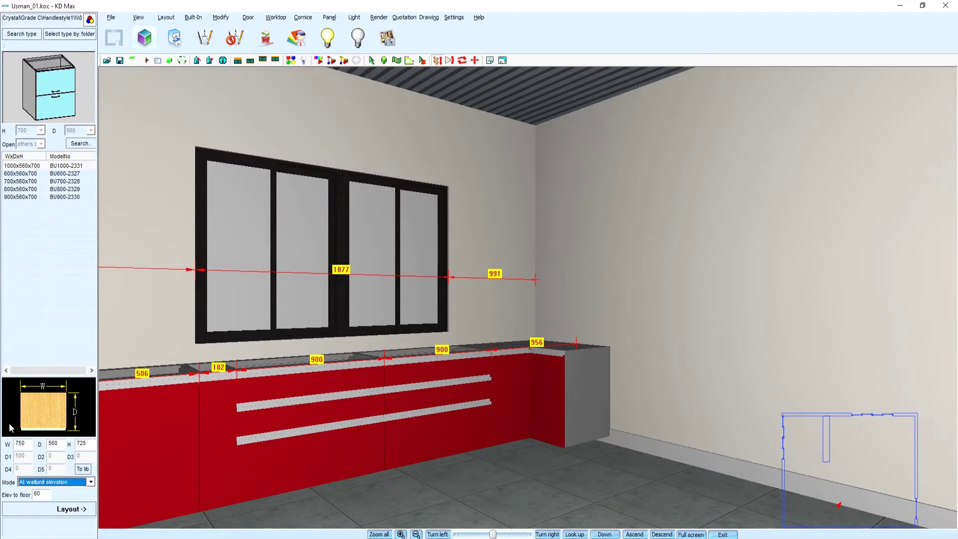
- Place a 750-wide base unit along the side wall and copy it beside the first
{"action": "left_click", "coordinate": [57, 508]}
{"action": "left_click", "coordinate": [619, 391]}
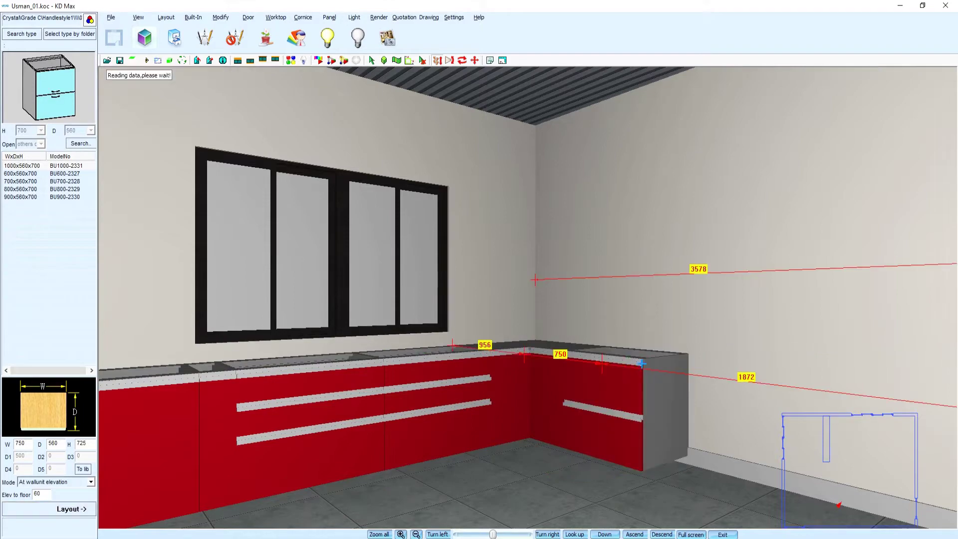
{"action": "right_click", "coordinate": [621, 394]}
{"action": "left_click", "coordinate": [661, 291]}
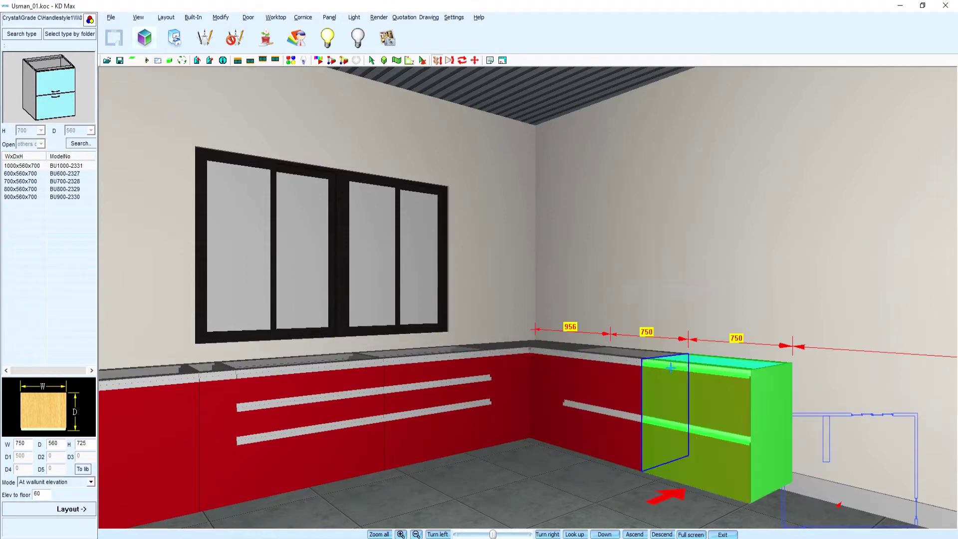
{"action": "left_click", "coordinate": [737, 373]}
- Open the window glass in the Material Editor and show its colour settings
{"action": "scroll", "coordinate": [698, 349], "scroll_direction": "down", "scroll_amount": 3}
{"action": "scroll", "coordinate": [709, 329], "scroll_direction": "down", "scroll_amount": 3}
{"action": "scroll", "coordinate": [712, 316], "scroll_direction": "down", "scroll_amount": 3}
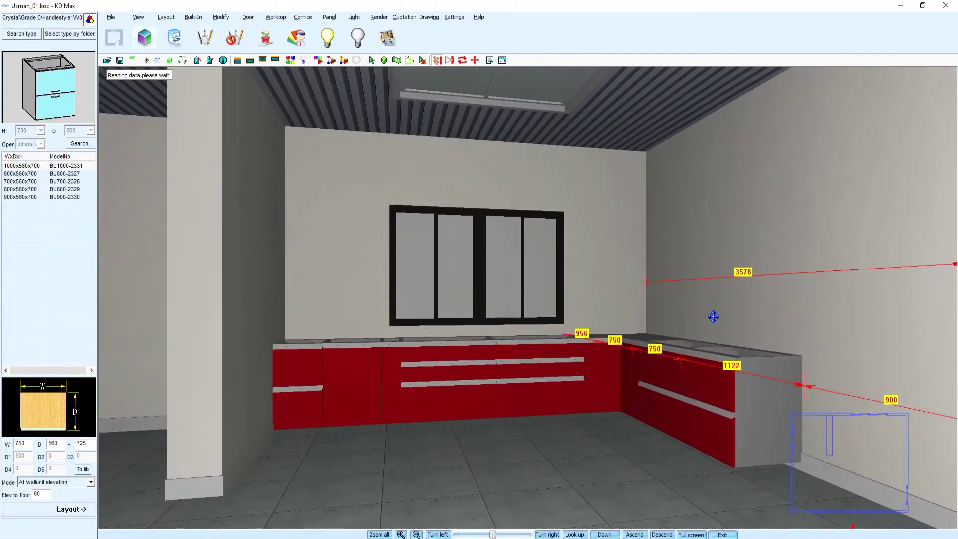
{"action": "left_click_drag", "start_coordinate": [712, 314], "coordinate": [561, 296]}
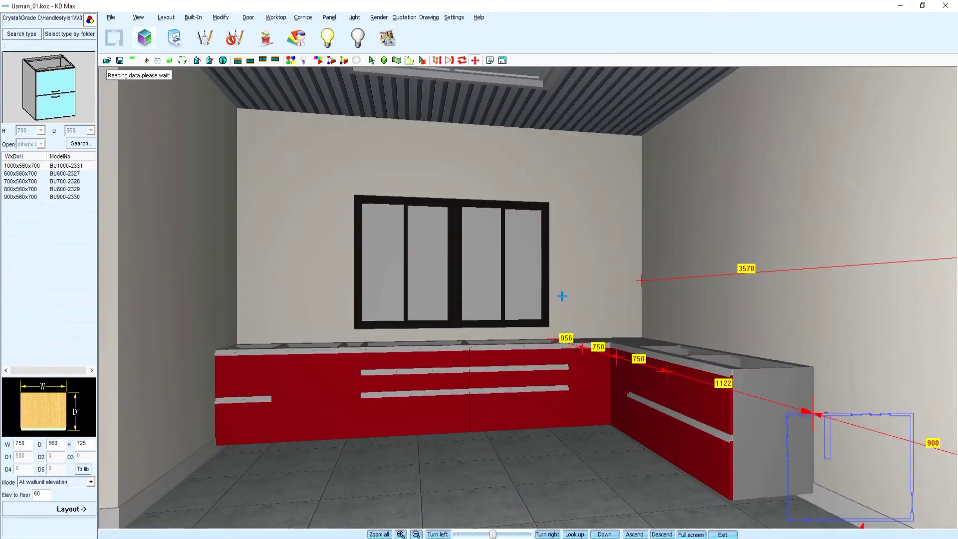
{"action": "scroll", "coordinate": [561, 304], "scroll_direction": "up", "scroll_amount": 2}
{"action": "scroll", "coordinate": [574, 319], "scroll_direction": "up", "scroll_amount": 2}
{"action": "scroll", "coordinate": [619, 352], "scroll_direction": "up", "scroll_amount": 2}
{"action": "scroll", "coordinate": [663, 359], "scroll_direction": "up", "scroll_amount": 2}
{"action": "double_click", "coordinate": [671, 346]}
{"action": "left_click", "coordinate": [425, 221]}
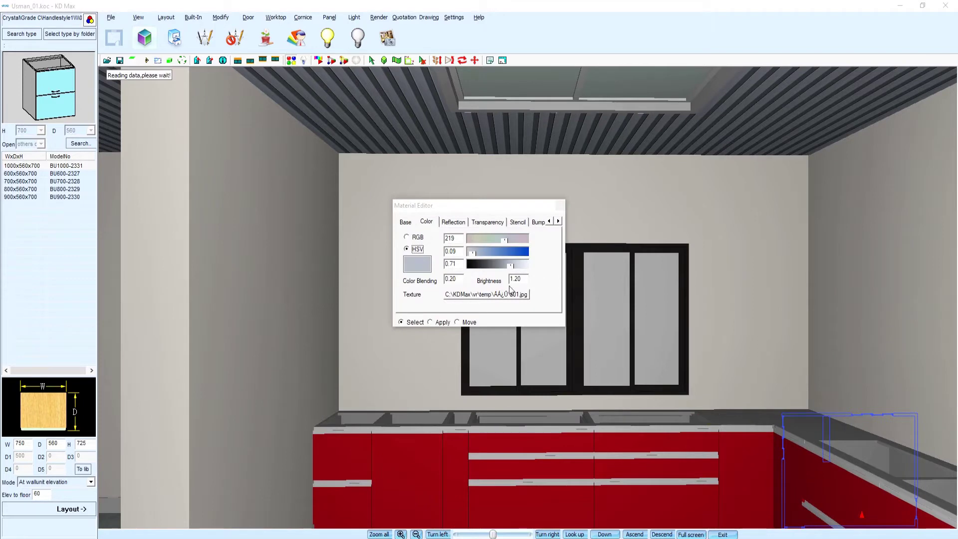
- Remove the glass texture and set saturation 0 and value 1 for plain white
{"action": "left_click", "coordinate": [494, 295]}
{"action": "key", "text": "Delete"}
{"action": "key", "text": "Return"}
{"action": "double_click", "coordinate": [447, 238]}
{"action": "double_click", "coordinate": [449, 248]}
{"action": "type", "text": "0"}
{"action": "double_click", "coordinate": [450, 264]}
{"action": "type", "text": "1"}
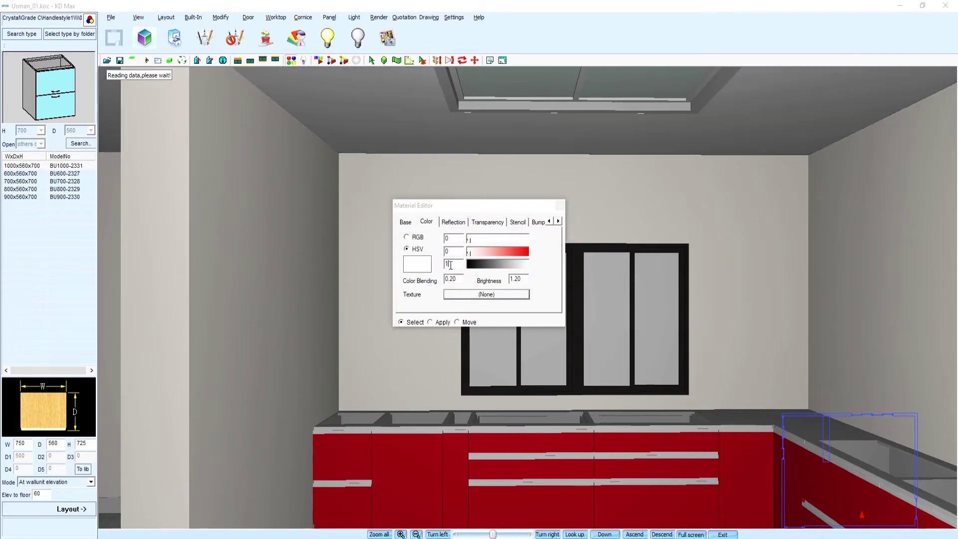
{"action": "left_click", "coordinate": [560, 206]}
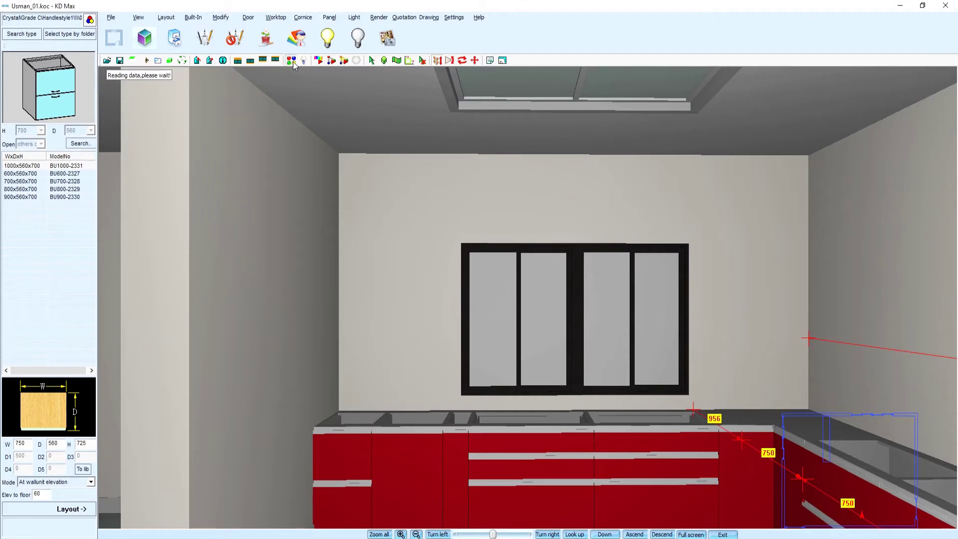
- Save the scene, answering the texture-copy prompt
{"action": "left_click", "coordinate": [560, 205]}
{"action": "scroll", "coordinate": [590, 303], "scroll_direction": "down", "scroll_amount": 5}
{"action": "scroll", "coordinate": [594, 274], "scroll_direction": "up", "scroll_amount": 3}
{"action": "scroll", "coordinate": [532, 299], "scroll_direction": "up", "scroll_amount": 2}
{"action": "scroll", "coordinate": [534, 280], "scroll_direction": "up", "scroll_amount": 1}
{"action": "scroll", "coordinate": [534, 297], "scroll_direction": "up", "scroll_amount": 1}
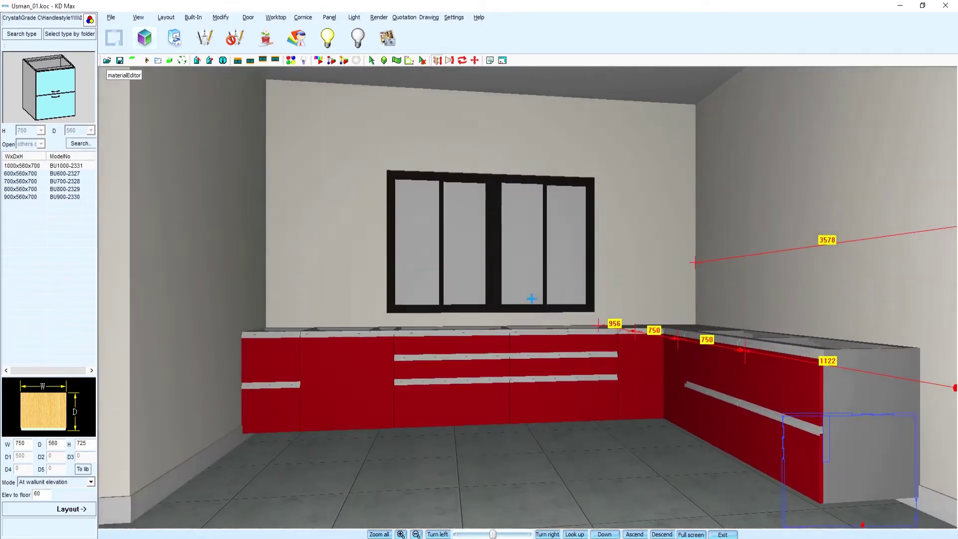
{"action": "scroll", "coordinate": [528, 306], "scroll_direction": "up", "scroll_amount": 1}
{"action": "key", "text": "Return"}
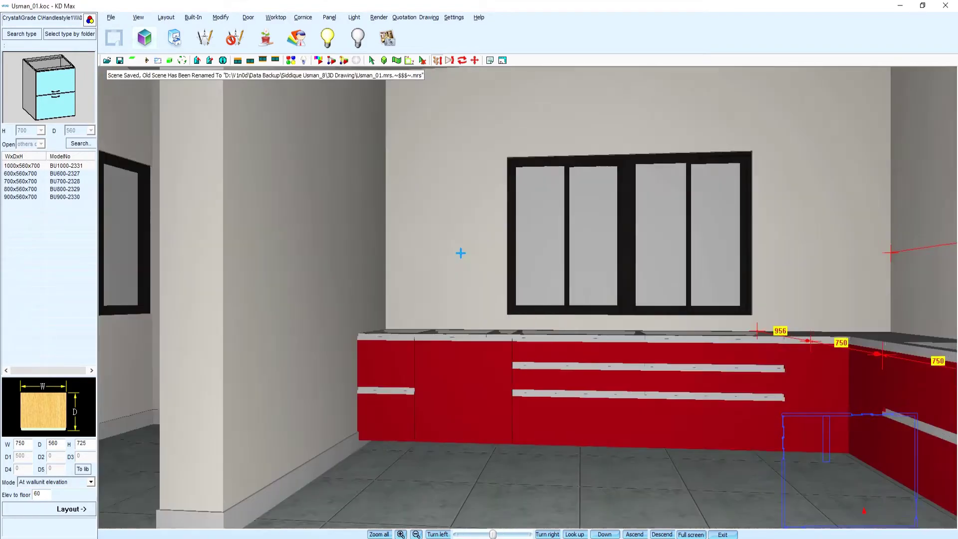
{"action": "scroll", "coordinate": [383, 371], "scroll_direction": "down", "scroll_amount": 5}
{"action": "scroll", "coordinate": [360, 284], "scroll_direction": "down", "scroll_amount": 1}
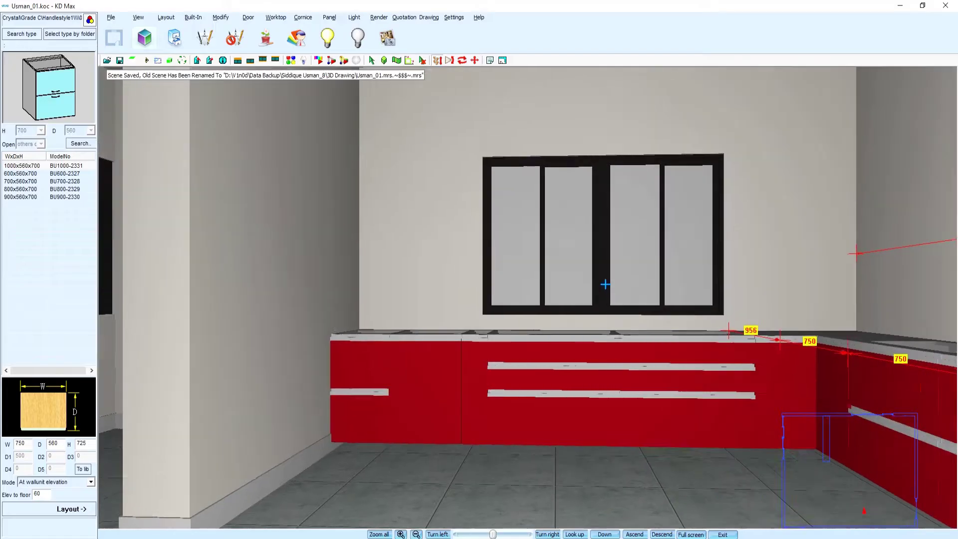
- Apply the dark worktop finish and view the base run from both walls
{"action": "key", "text": "Right"}
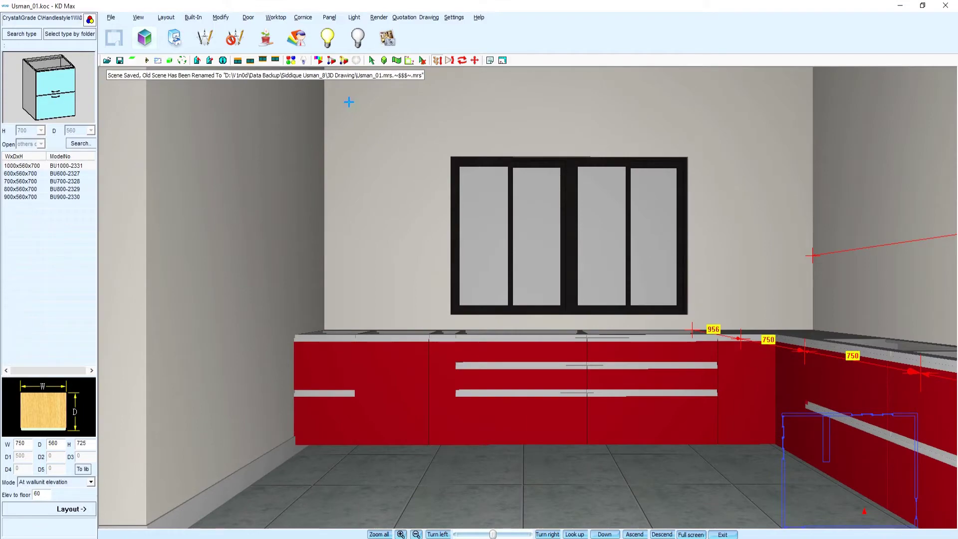
{"action": "left_click", "coordinate": [250, 60]}
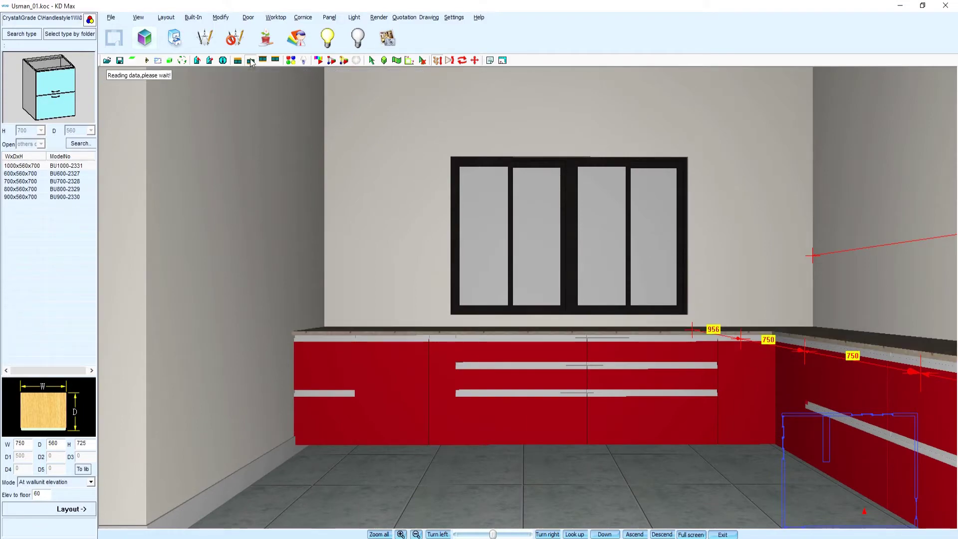
{"action": "key", "text": "Right"}
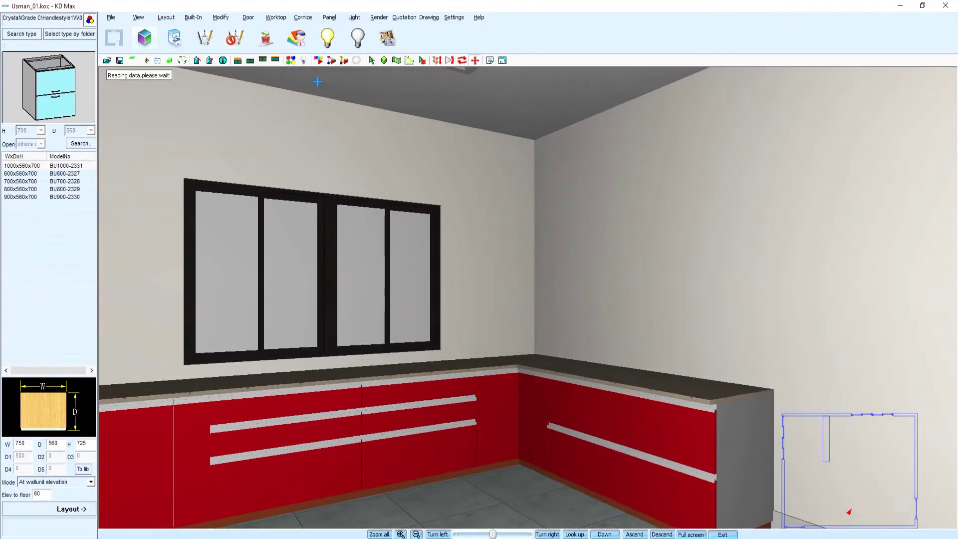
{"action": "left_click_drag", "start_coordinate": [190, 69], "coordinate": [597, 274]}
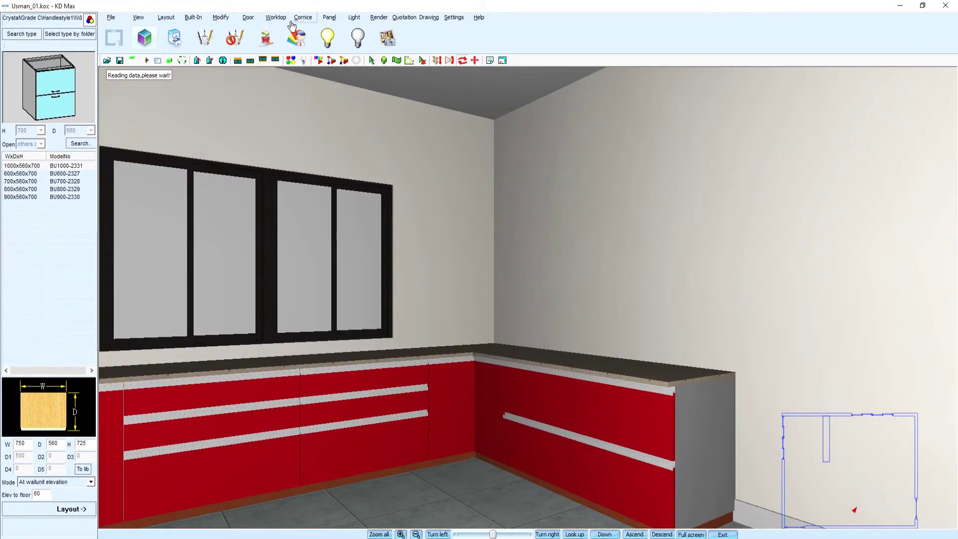
- Add a 600 × 30 mm side worktop panel at the counter's open end
{"action": "left_click", "coordinate": [276, 17]}
{"action": "left_click", "coordinate": [321, 64]}
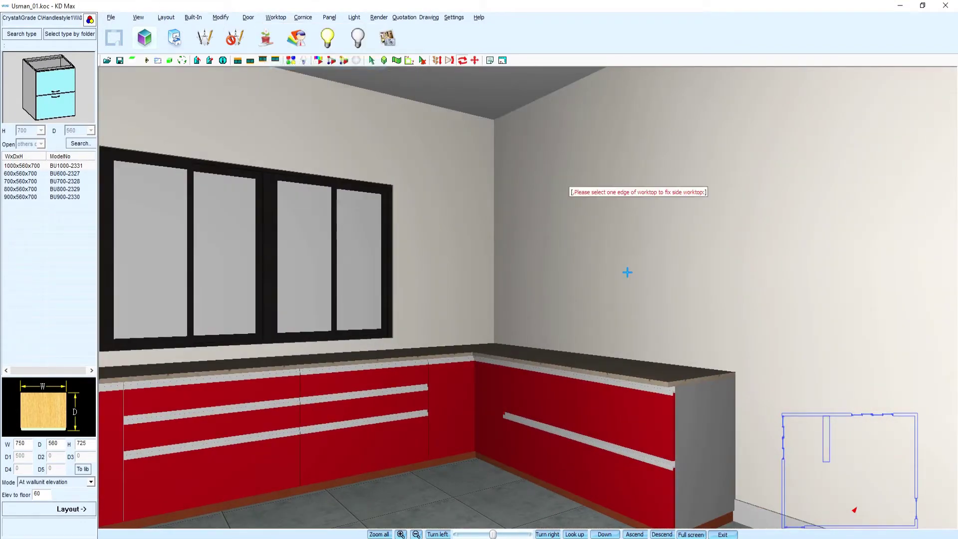
{"action": "left_click", "coordinate": [686, 385]}
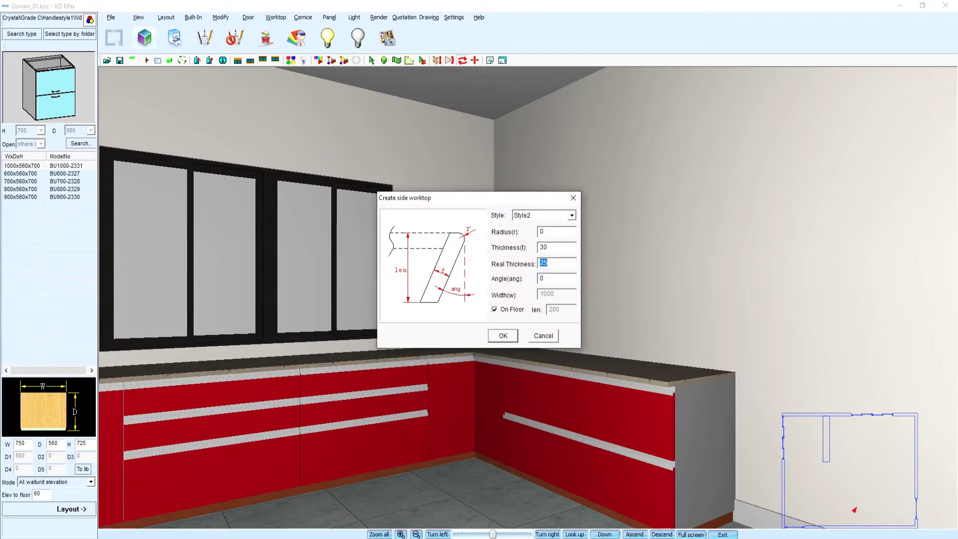
{"action": "left_click", "coordinate": [503, 335]}
- Stretch the end panel's top edge up to meet the worktop, 989 mm tall
{"action": "left_click_drag", "start_coordinate": [766, 376], "coordinate": [726, 397]}
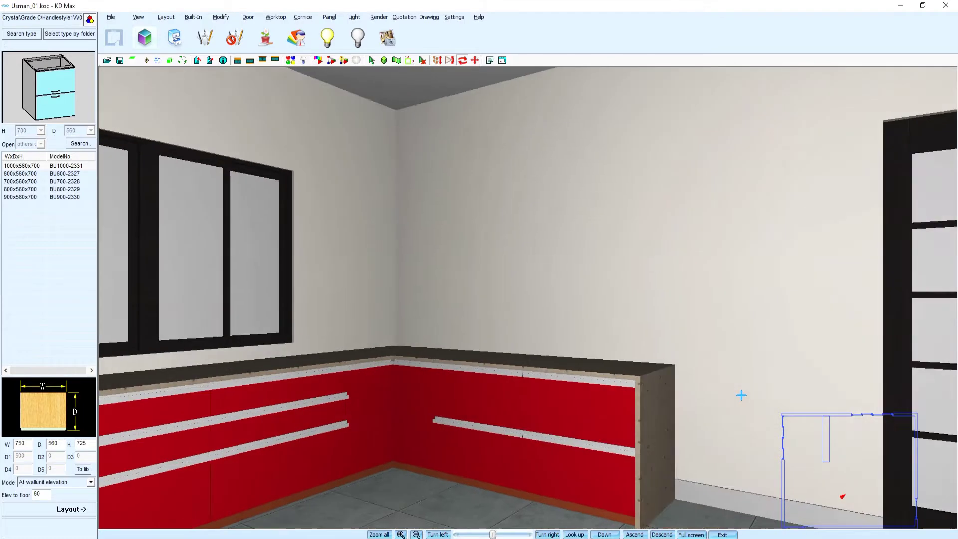
{"action": "left_click", "coordinate": [371, 60]}
{"action": "left_click", "coordinate": [697, 388]}
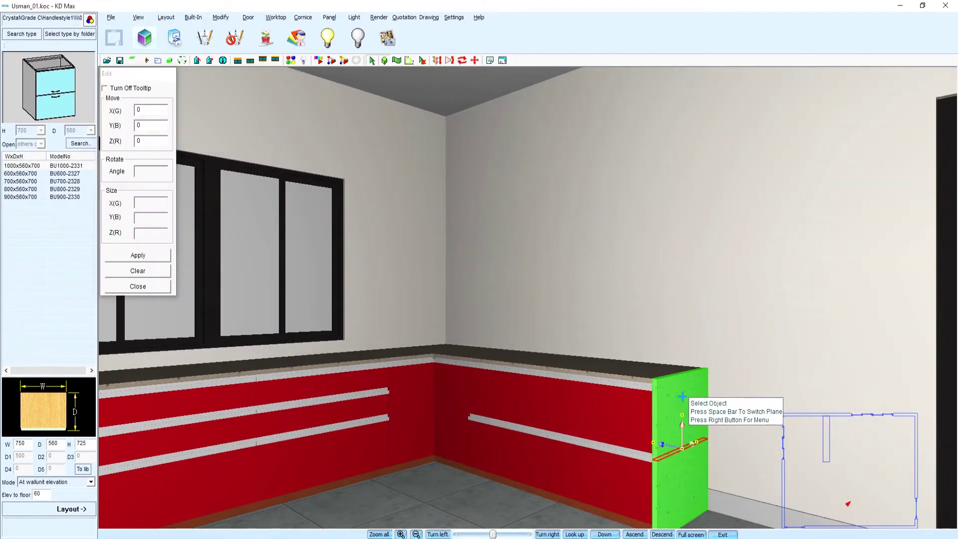
{"action": "left_click_drag", "start_coordinate": [691, 372], "coordinate": [692, 343]}
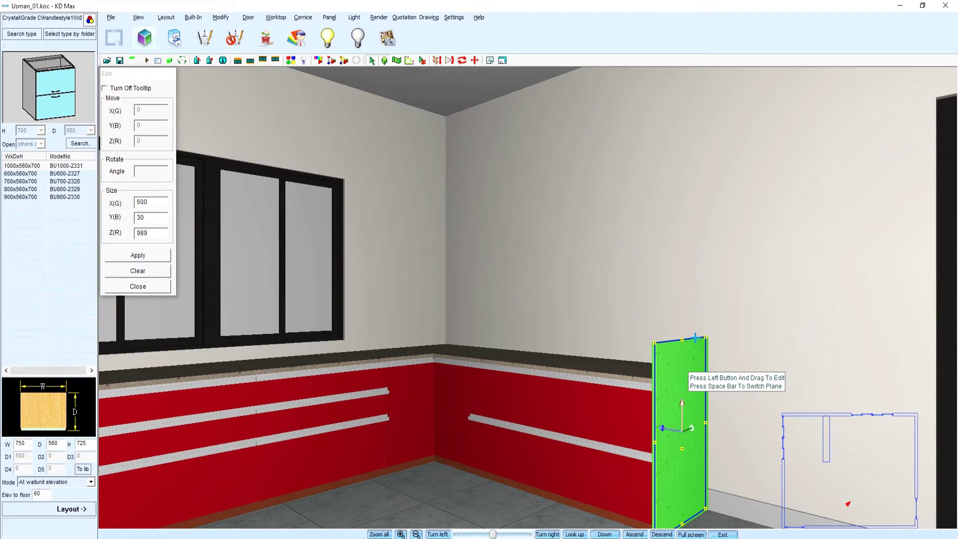
{"action": "left_click", "coordinate": [138, 286]}
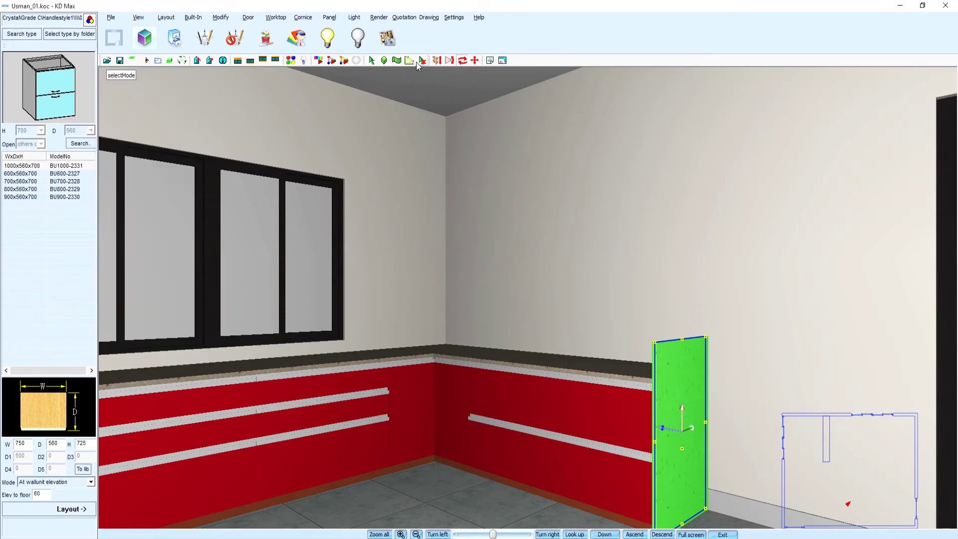
{"action": "left_click", "coordinate": [422, 60]}
{"action": "mouse_move", "coordinate": [372, 209]}
{"action": "left_mouse_down"}
{"action": "mouse_move", "coordinate": [477, 173]}
{"action": "mouse_move", "coordinate": [676, 328]}
{"action": "mouse_move", "coordinate": [675, 308]}
{"action": "mouse_move", "coordinate": [620, 318]}
{"action": "left_mouse_up"}
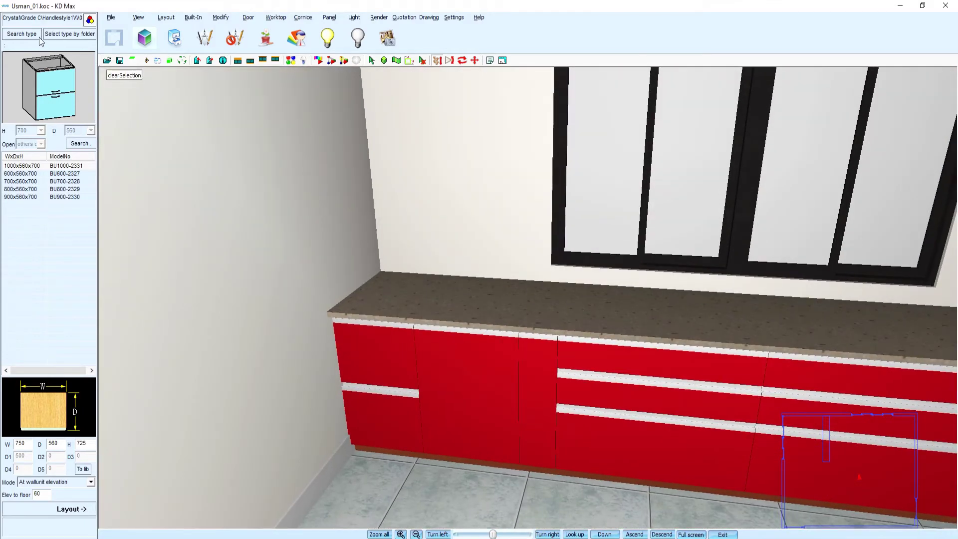
- Place the PJ-2565 single rectangular sink centred on the base cabinet below the window
{"action": "left_click", "coordinate": [39, 37]}
{"action": "left_click", "coordinate": [579, 133]}
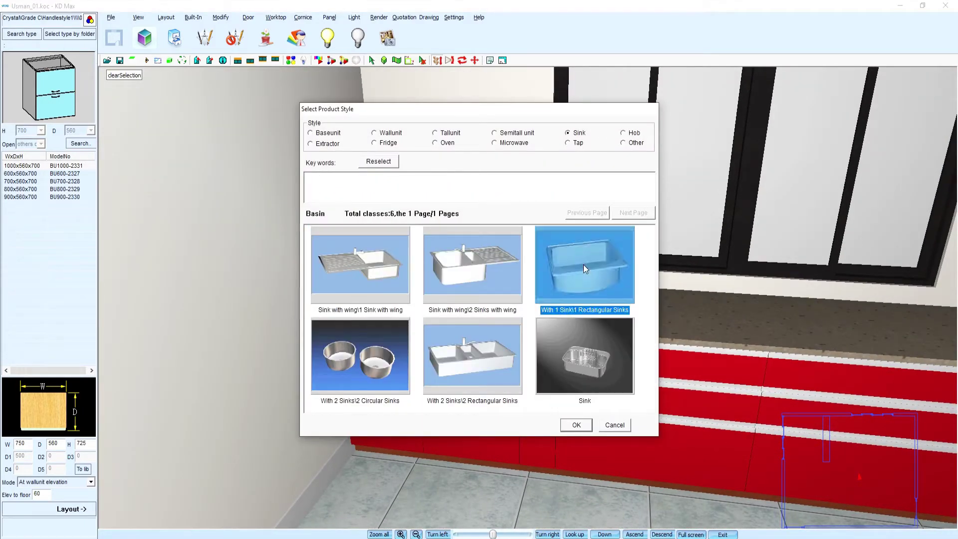
{"action": "double_click", "coordinate": [583, 264]}
{"action": "left_click", "coordinate": [15, 230]}
{"action": "type", "text": "400"}
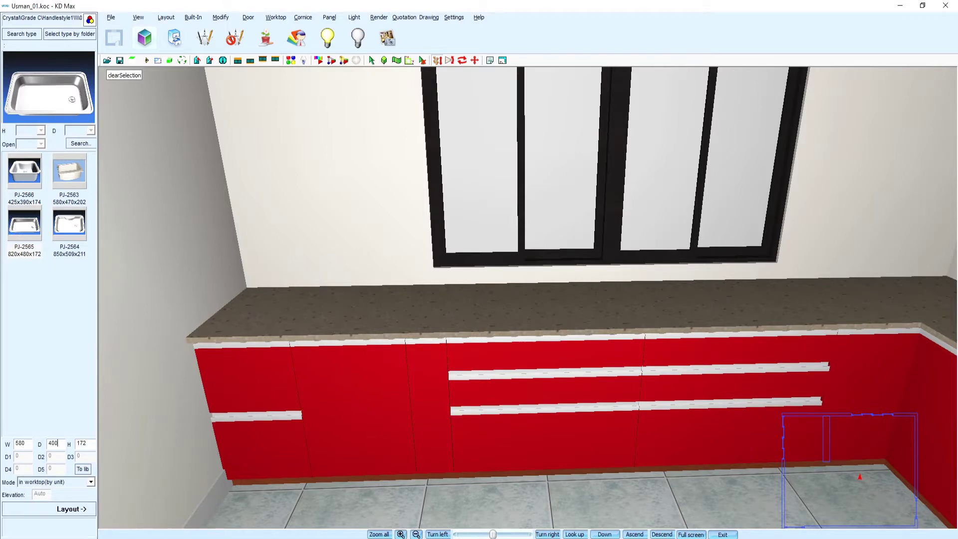
{"action": "left_click", "coordinate": [71, 508]}
{"action": "left_click", "coordinate": [402, 385]}
{"action": "left_click", "coordinate": [485, 299]}
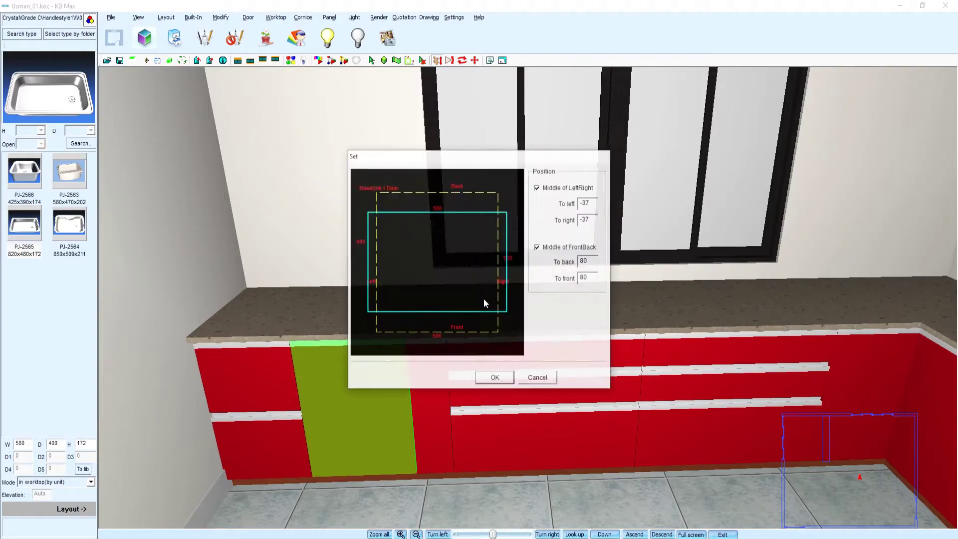
{"action": "left_click", "coordinate": [495, 378]}
{"action": "left_click", "coordinate": [497, 297]}
{"action": "mouse_move", "coordinate": [479, 367]}
{"action": "left_mouse_down"}
{"action": "mouse_move", "coordinate": [416, 329]}
{"action": "mouse_move", "coordinate": [501, 308]}
{"action": "mouse_move", "coordinate": [503, 265]}
{"action": "mouse_move", "coordinate": [535, 259]}
{"action": "mouse_move", "coordinate": [438, 311]}
{"action": "left_mouse_up"}
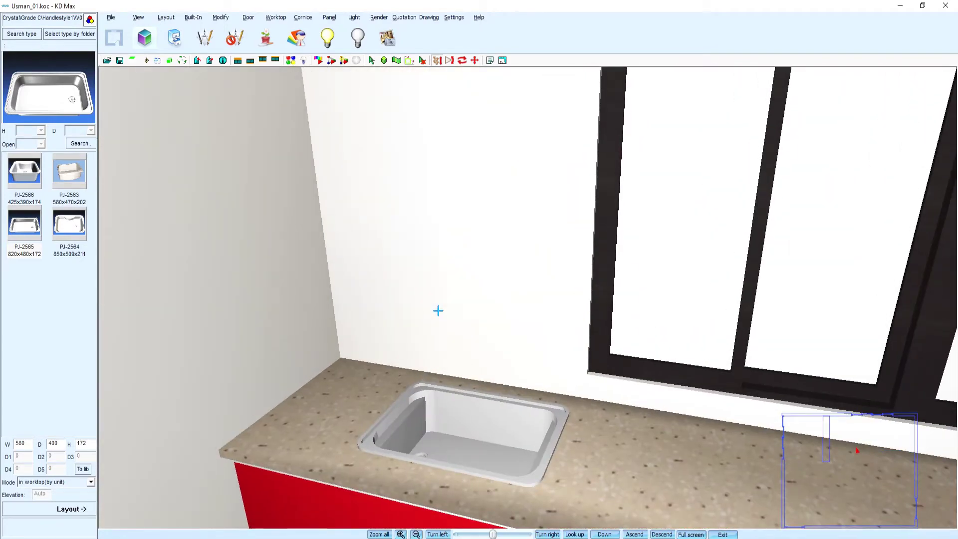
{"action": "mouse_move", "coordinate": [444, 395]}
{"action": "left_mouse_down"}
{"action": "mouse_move", "coordinate": [537, 412]}
{"action": "mouse_move", "coordinate": [542, 246]}
{"action": "mouse_move", "coordinate": [534, 286]}
{"action": "left_mouse_up"}
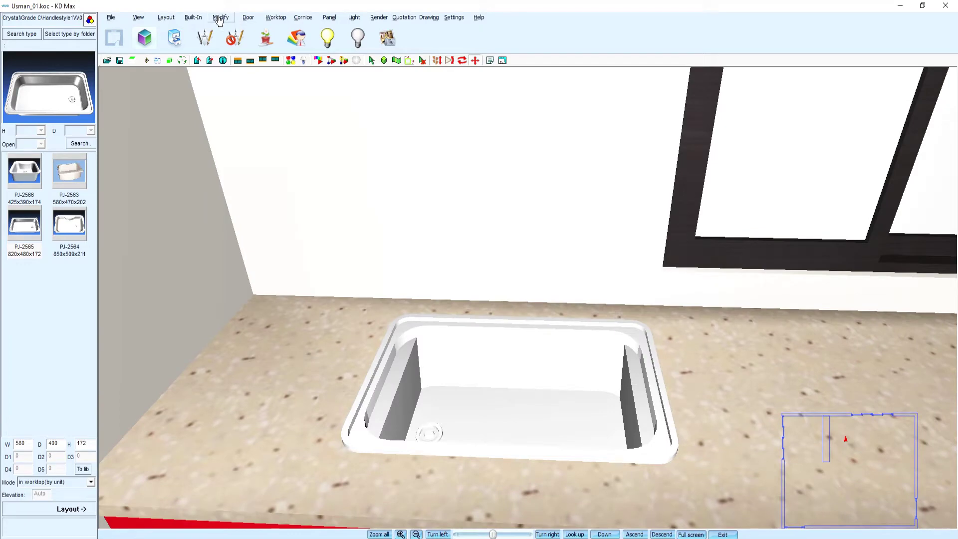
- Delete the left and right panels left inside the sink basin
{"action": "left_click", "coordinate": [329, 17]}
{"action": "left_click", "coordinate": [355, 171]}
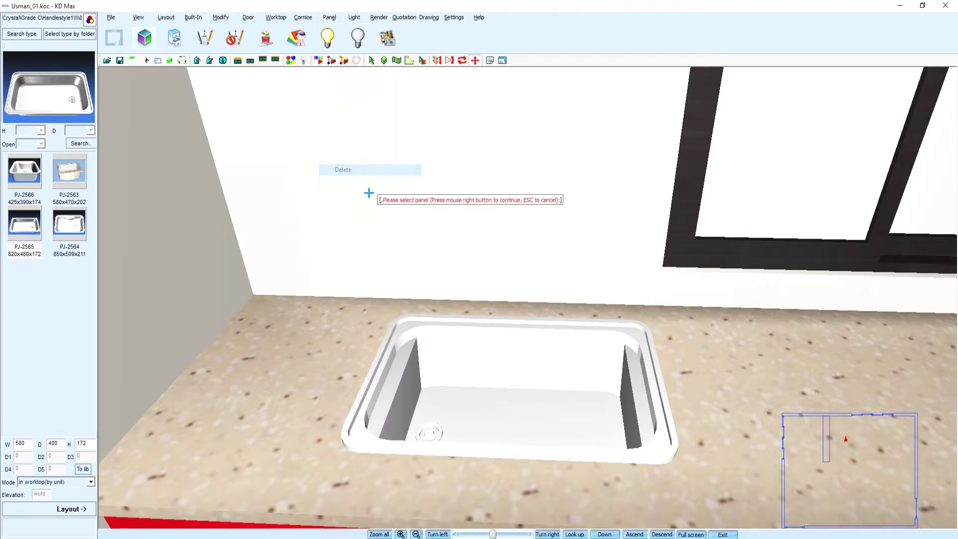
{"action": "left_click", "coordinate": [395, 370]}
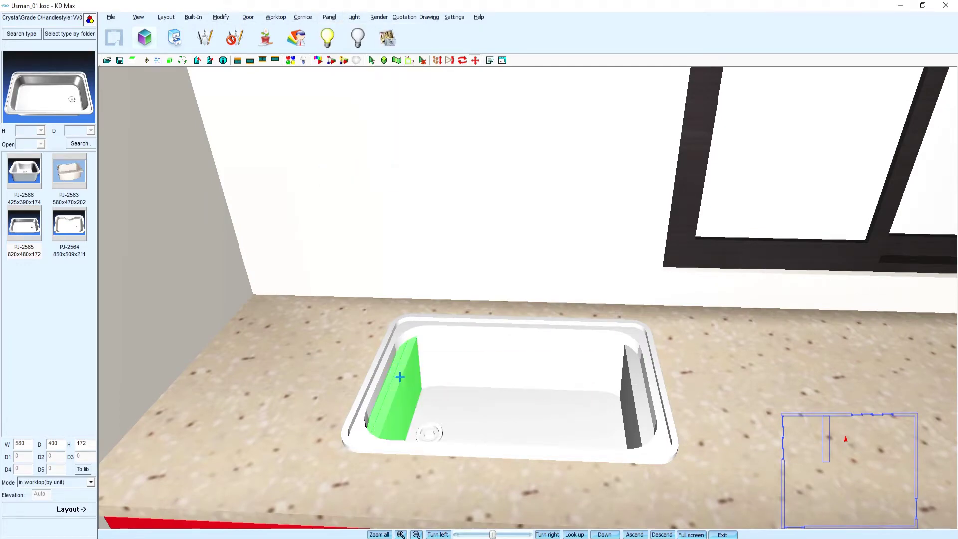
{"action": "left_click", "coordinate": [636, 394]}
{"action": "right_click", "coordinate": [636, 394]}
{"action": "left_click", "coordinate": [462, 309]}
{"action": "mouse_move", "coordinate": [519, 336]}
{"action": "left_mouse_down"}
{"action": "mouse_move", "coordinate": [519, 301]}
{"action": "mouse_move", "coordinate": [439, 303]}
{"action": "mouse_move", "coordinate": [483, 214]}
{"action": "mouse_move", "coordinate": [483, 229]}
{"action": "left_mouse_up"}
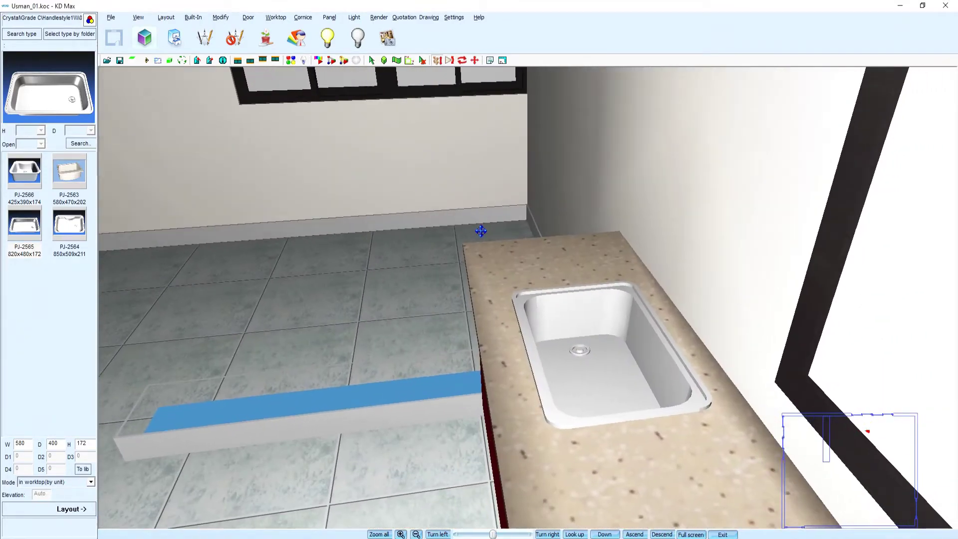
{"action": "left_click", "coordinate": [30, 36]}
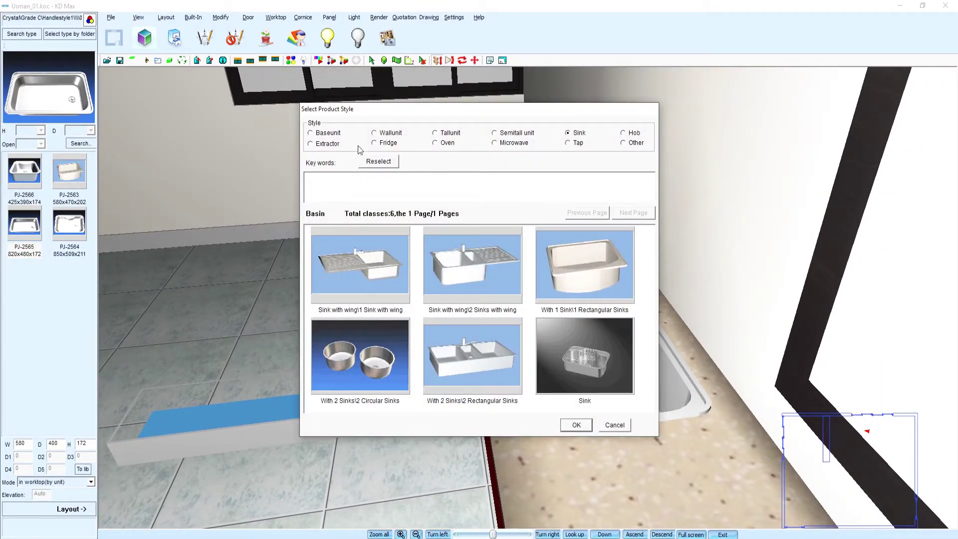
- Place the add03_Tap_003 tap behind the sink and align it to the sink
{"action": "left_click", "coordinate": [576, 144]}
{"action": "double_click", "coordinate": [466, 264]}
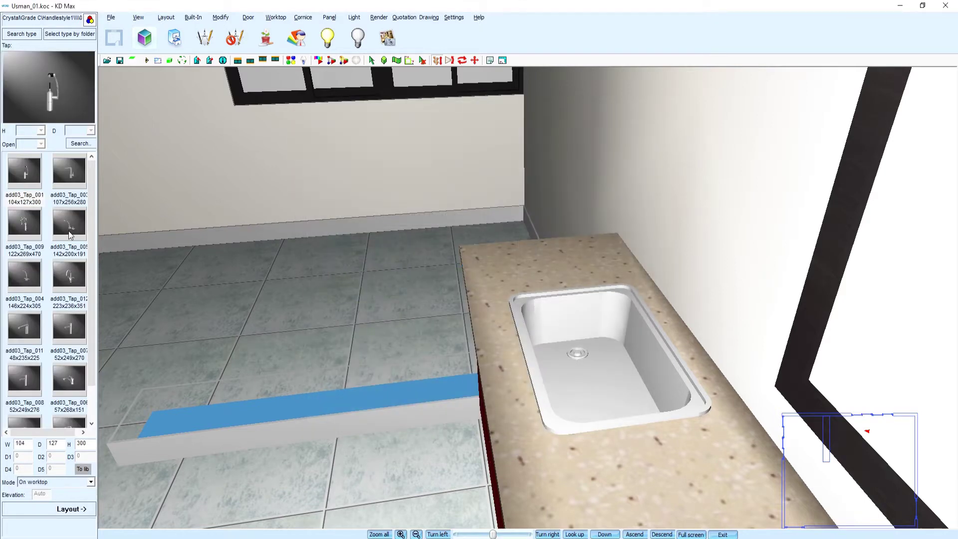
{"action": "left_click", "coordinate": [80, 186]}
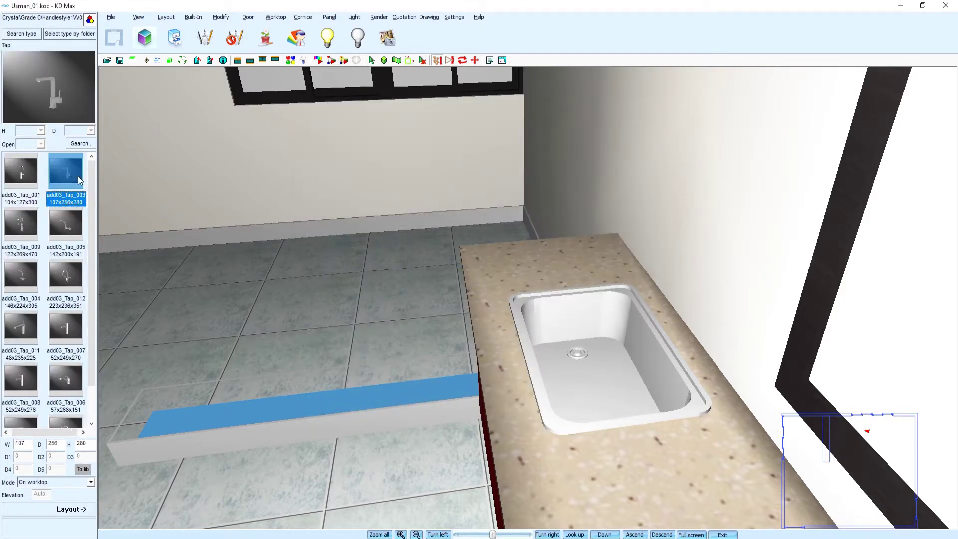
{"action": "left_click", "coordinate": [79, 507]}
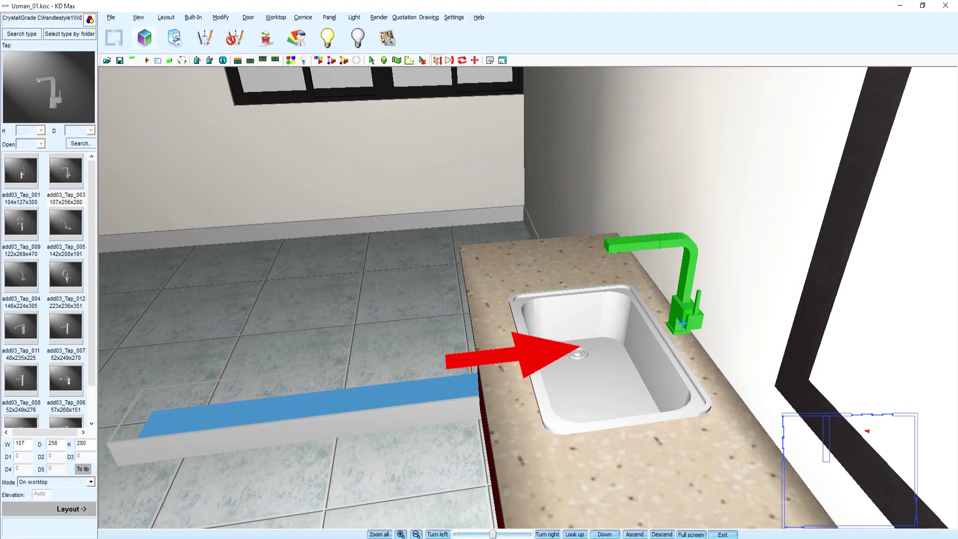
{"action": "left_click", "coordinate": [682, 323]}
{"action": "right_click", "coordinate": [714, 156]}
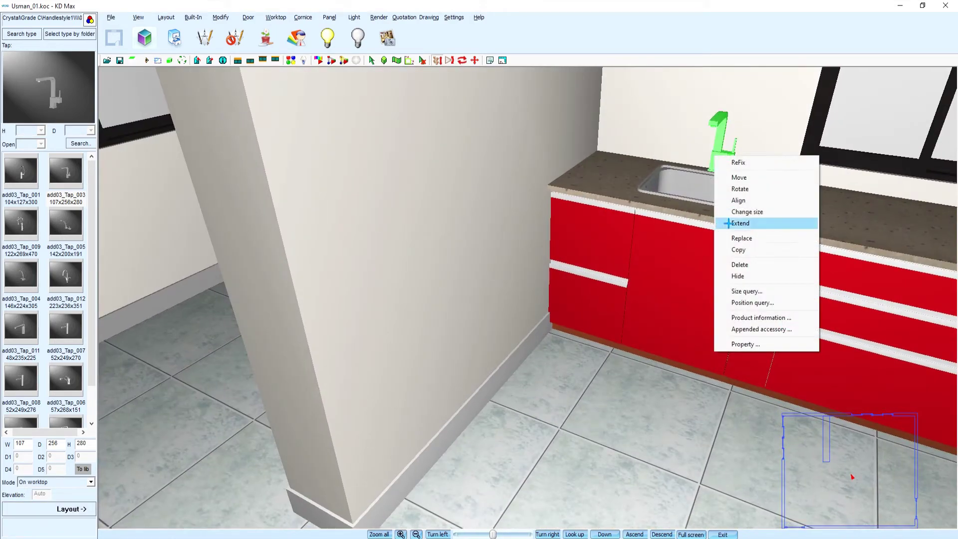
{"action": "left_click", "coordinate": [737, 200]}
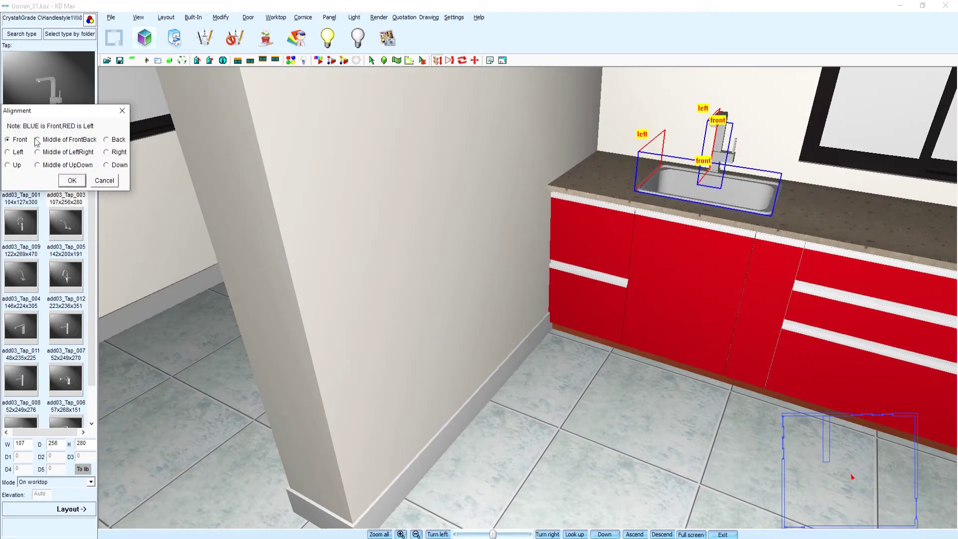
{"action": "left_click", "coordinate": [72, 181]}
- Save the kitchen scene, accepting the texture-copy prompt
{"action": "left_click_drag", "start_coordinate": [294, 208], "coordinate": [671, 251]}
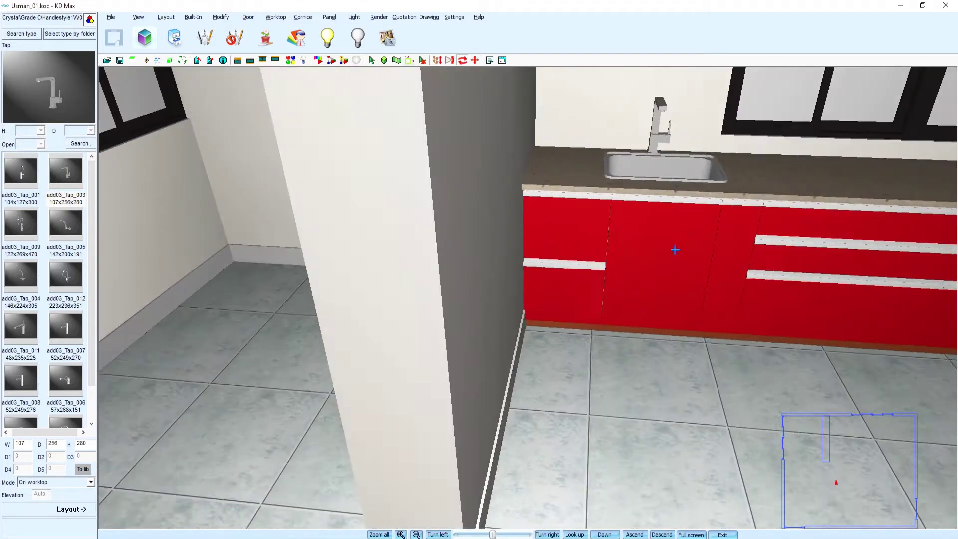
{"action": "scroll", "coordinate": [671, 249], "scroll_direction": "down", "scroll_amount": 3}
{"action": "scroll", "coordinate": [648, 227], "scroll_direction": "down", "scroll_amount": 5}
{"action": "mouse_move", "coordinate": [652, 229]}
{"action": "left_mouse_down"}
{"action": "mouse_move", "coordinate": [540, 203]}
{"action": "mouse_move", "coordinate": [492, 213]}
{"action": "mouse_move", "coordinate": [620, 229]}
{"action": "mouse_move", "coordinate": [609, 253]}
{"action": "left_mouse_up"}
{"action": "key", "text": "ctrl+s"}
{"action": "key", "text": "Return"}
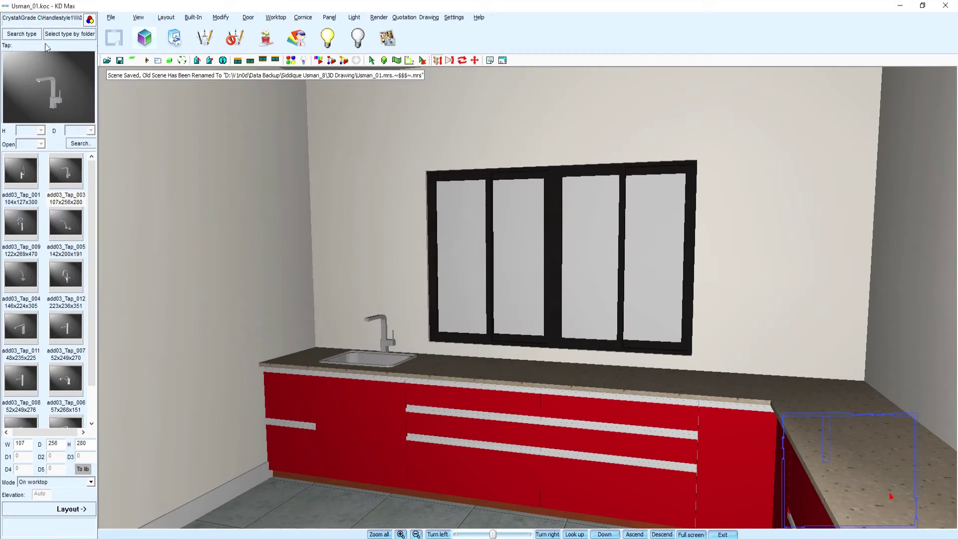
- Set the 800 × 420 PJ-2708 three-burner gas hob into the worktop right of the sink
{"action": "left_click", "coordinate": [21, 33]}
{"action": "left_click", "coordinate": [624, 133]}
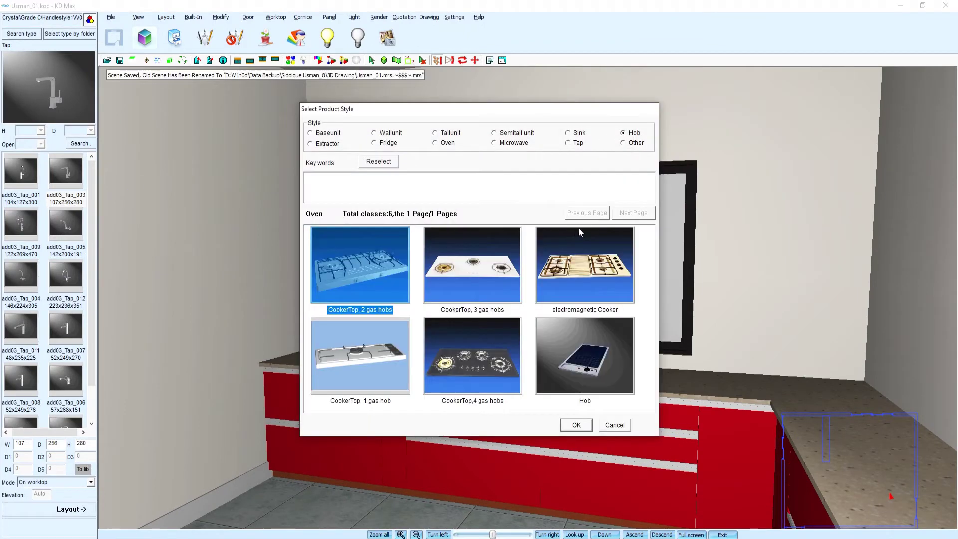
{"action": "double_click", "coordinate": [456, 306]}
{"action": "left_click", "coordinate": [72, 177]}
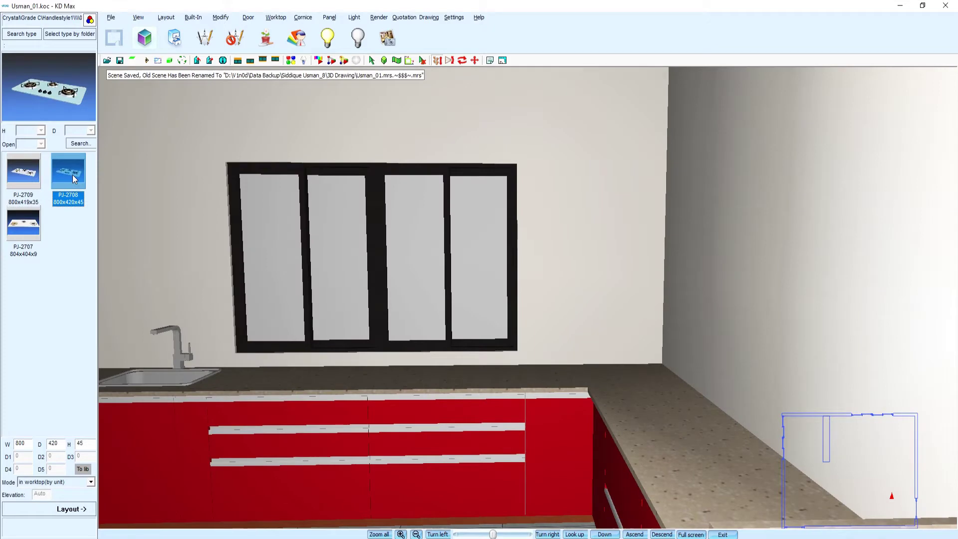
{"action": "left_click", "coordinate": [65, 508]}
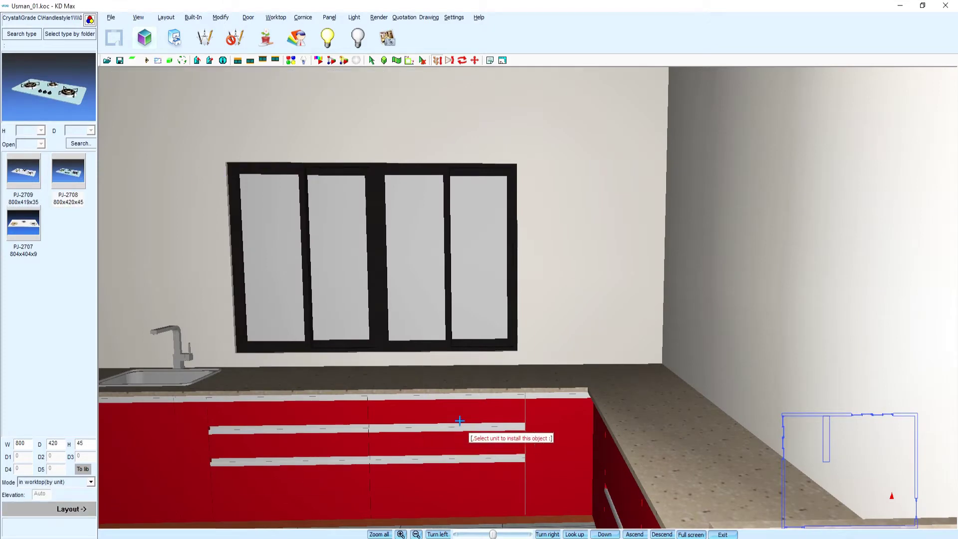
{"action": "left_click", "coordinate": [459, 433]}
{"action": "left_click", "coordinate": [494, 376]}
{"action": "scroll", "coordinate": [507, 251], "scroll_direction": "down", "scroll_amount": 2}
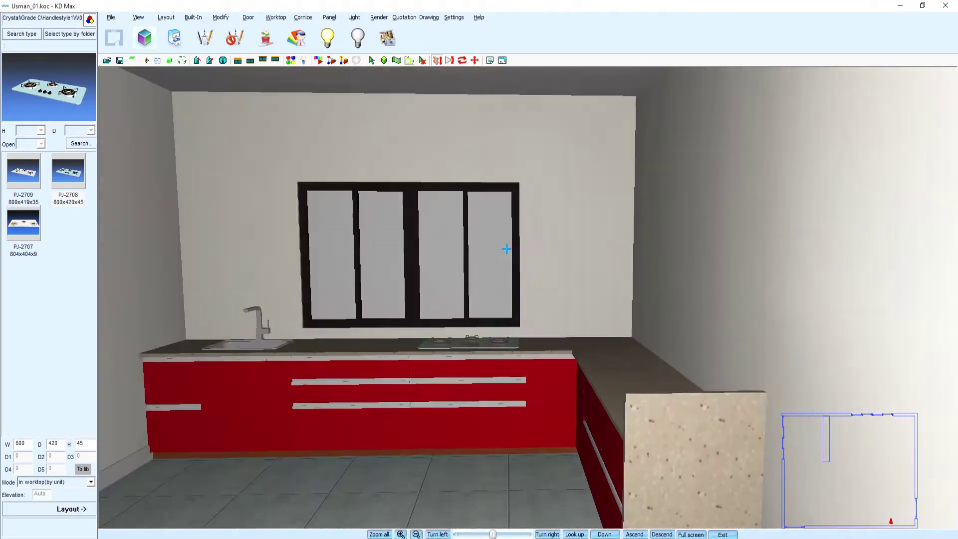
{"action": "scroll", "coordinate": [539, 242], "scroll_direction": "down", "scroll_amount": 2}
{"action": "scroll", "coordinate": [554, 244], "scroll_direction": "down", "scroll_amount": 2}
{"action": "scroll", "coordinate": [553, 245], "scroll_direction": "down", "scroll_amount": 2}
{"action": "left_click", "coordinate": [42, 58]}
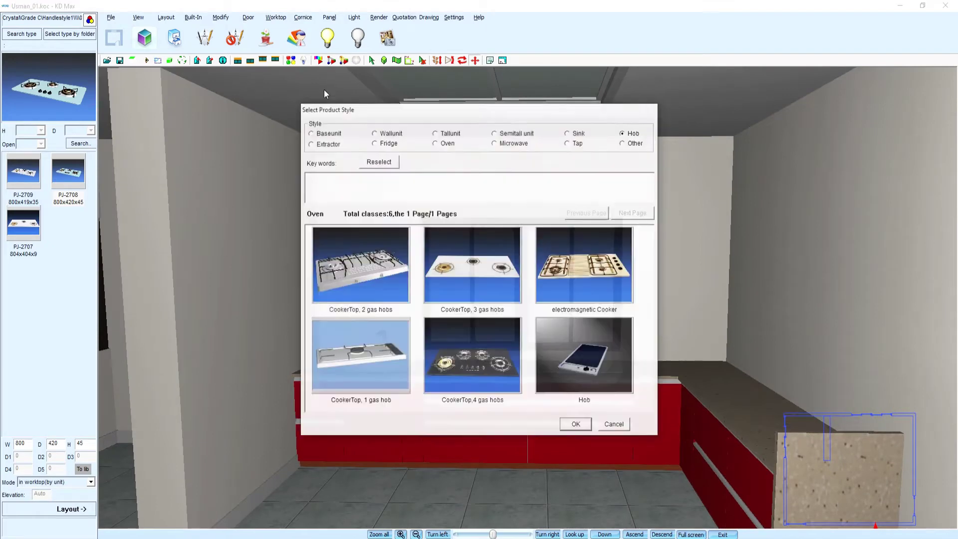
- Hang the add03_Ext_010 centre extractor hood, resized to 900 wide, on the back wall
{"action": "left_click", "coordinate": [324, 143]}
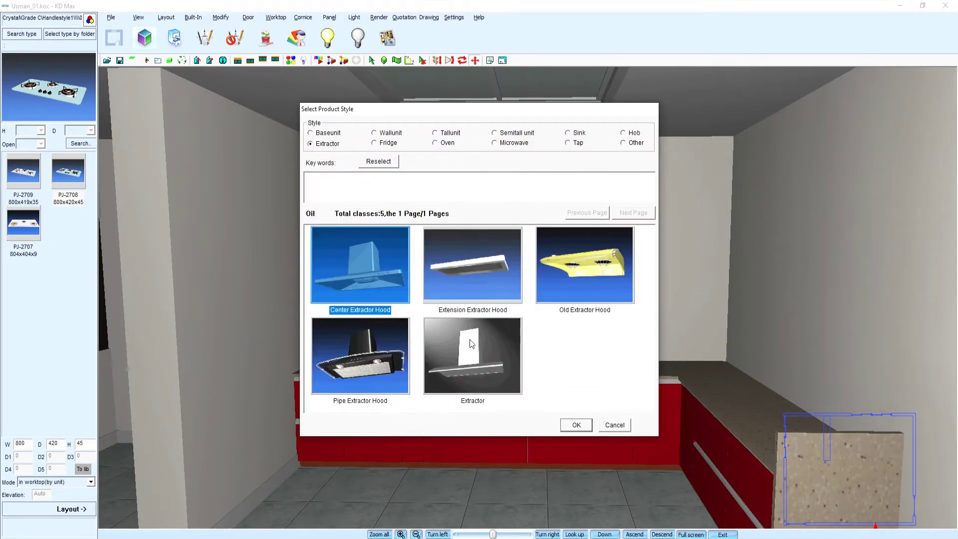
{"action": "double_click", "coordinate": [483, 360]}
{"action": "left_click", "coordinate": [18, 229]}
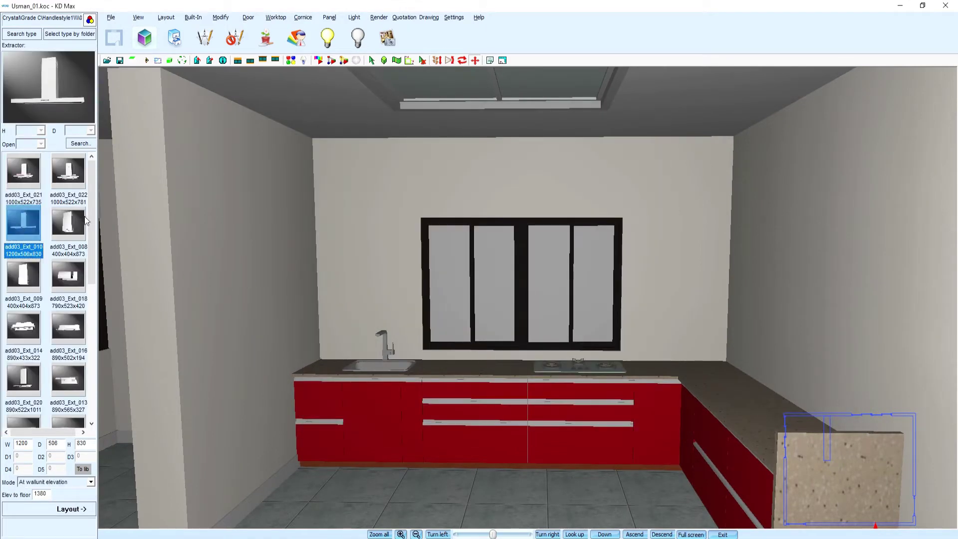
{"action": "double_click", "coordinate": [21, 442]}
{"action": "type", "text": "900"}
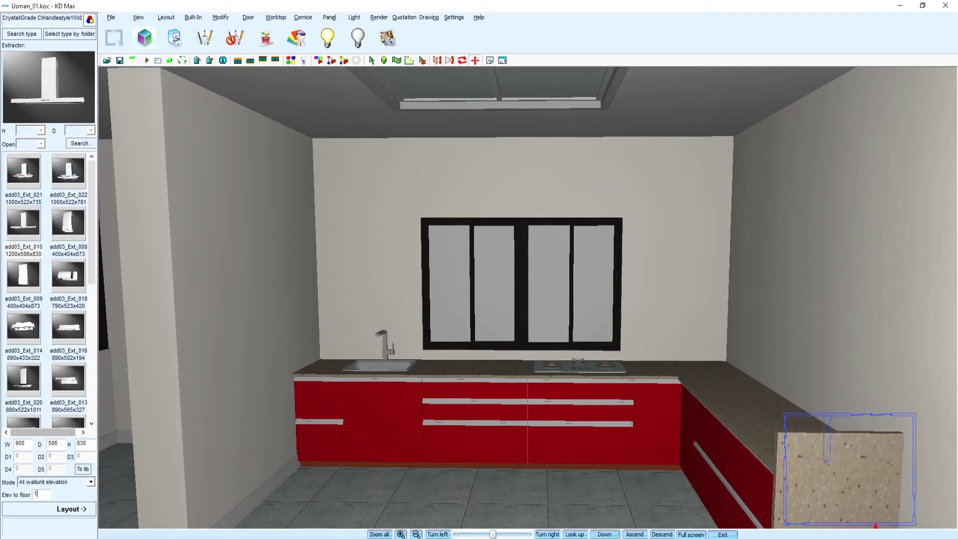
{"action": "type", "text": "800"}
{"action": "left_click", "coordinate": [71, 509]}
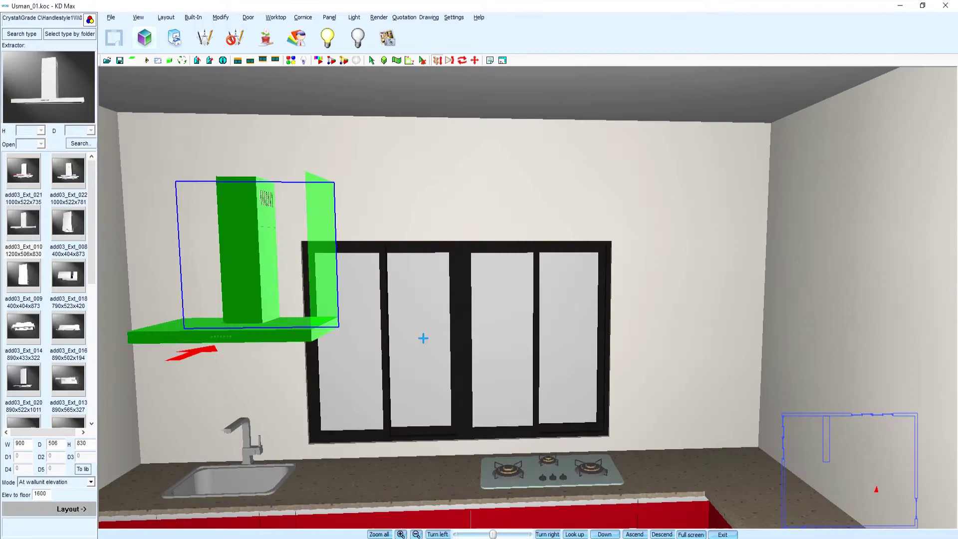
{"action": "left_click", "coordinate": [607, 286]}
{"action": "left_click", "coordinate": [501, 297]}
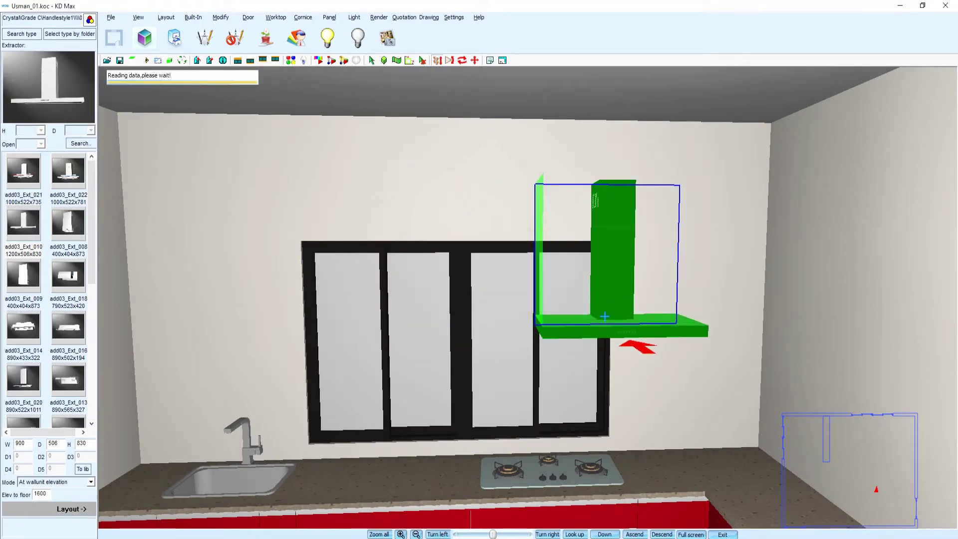
{"action": "key", "text": "Delete"}
{"action": "left_click", "coordinate": [506, 311]}
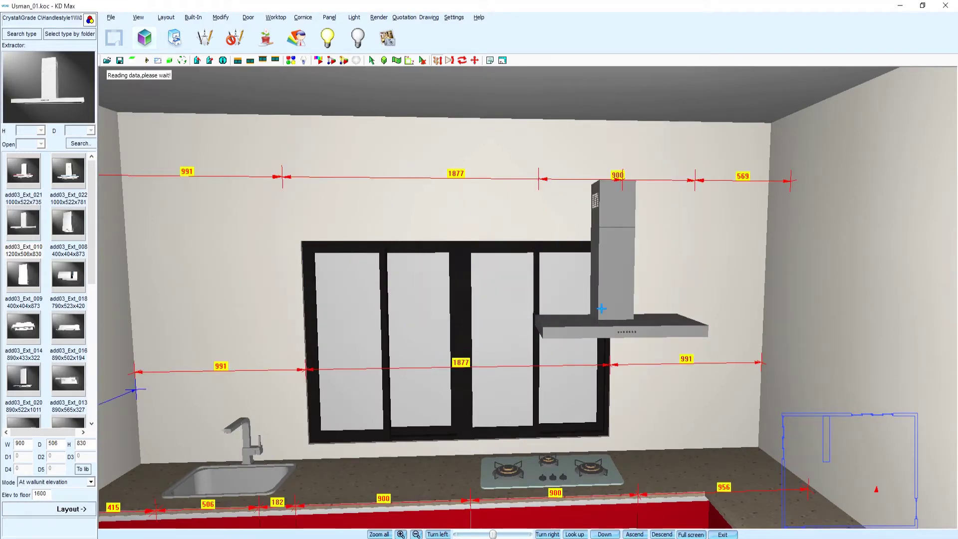
- Centre the extractor hood over the hob using Alignment
{"action": "right_click", "coordinate": [624, 310]}
{"action": "left_click", "coordinate": [648, 353]}
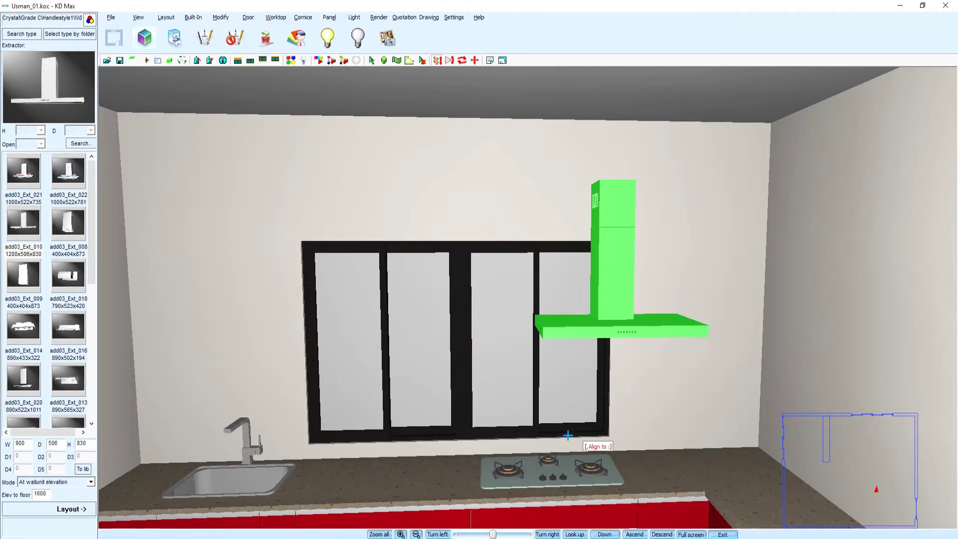
{"action": "left_click", "coordinate": [552, 421]}
{"action": "left_click", "coordinate": [73, 181]}
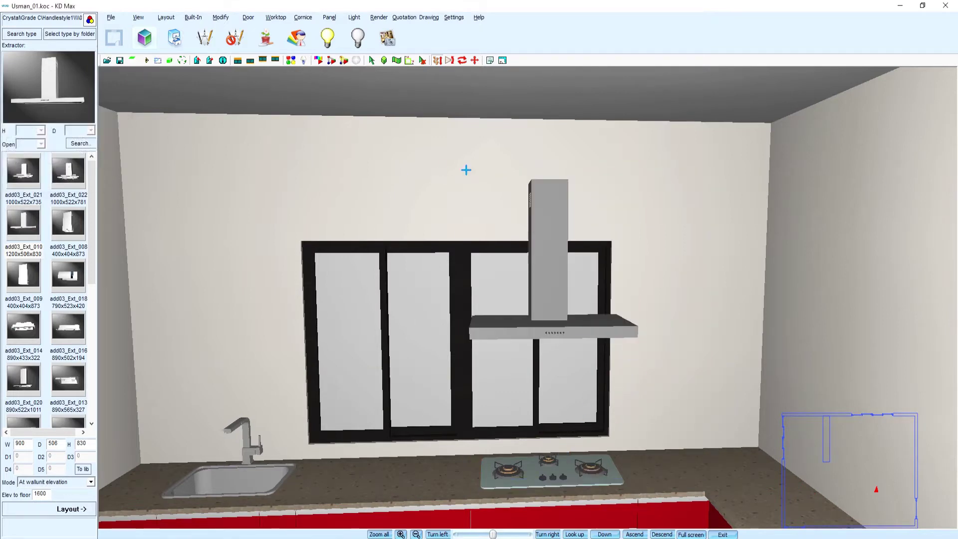
{"action": "left_click", "coordinate": [369, 60]}
{"action": "left_click", "coordinate": [559, 219]}
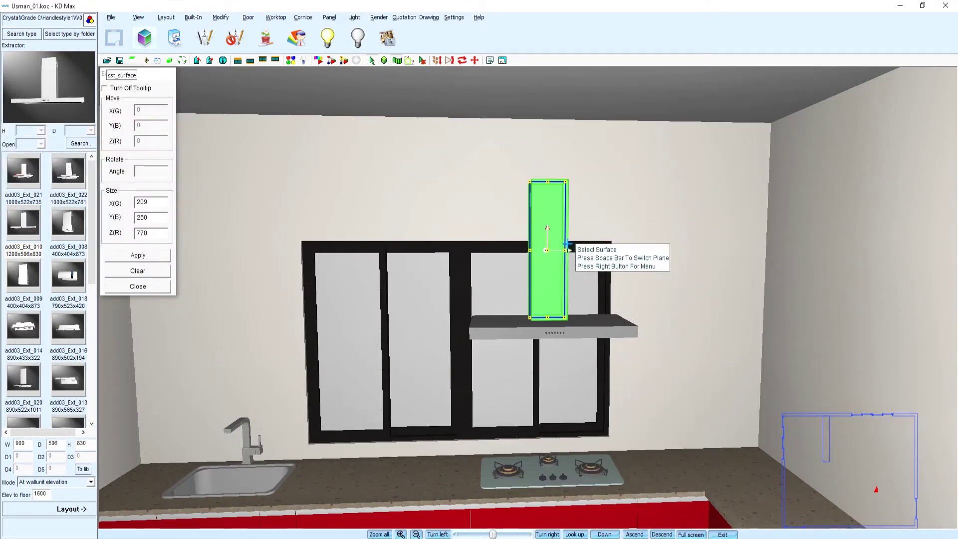
- Shorten the hood's chimney column to 554 mm high
{"action": "middle_click_drag", "start_coordinate": [557, 230], "coordinate": [588, 224]}
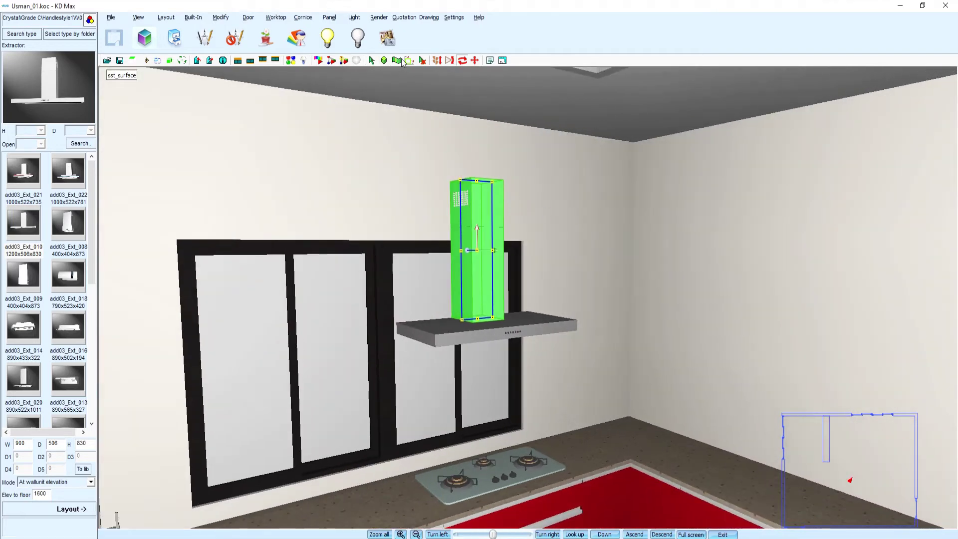
{"action": "left_click", "coordinate": [402, 61]}
{"action": "left_click_drag", "start_coordinate": [476, 180], "coordinate": [483, 220]}
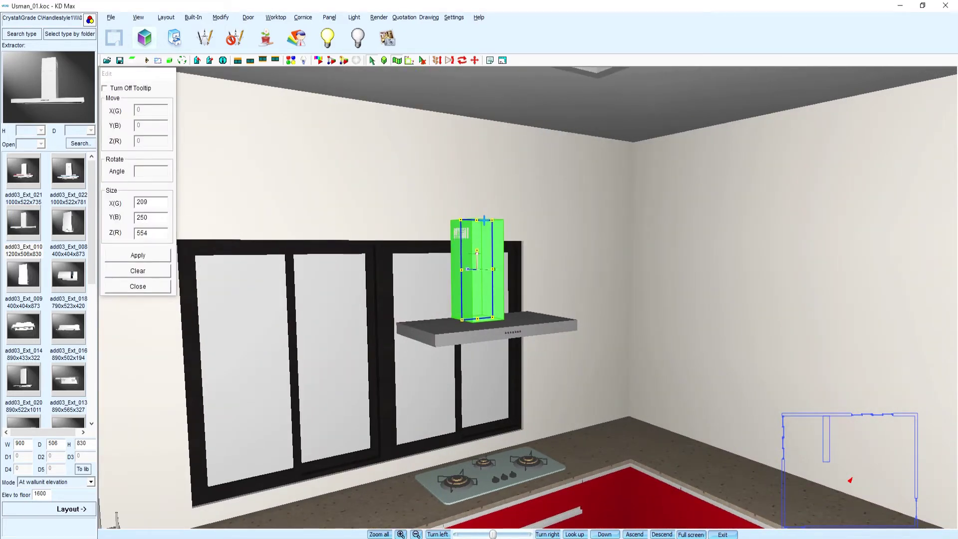
{"action": "left_click", "coordinate": [138, 286]}
{"action": "left_click", "coordinate": [421, 60]}
{"action": "scroll", "coordinate": [568, 175], "scroll_direction": "down", "scroll_amount": 5}
{"action": "scroll", "coordinate": [620, 203], "scroll_direction": "down", "scroll_amount": 3}
{"action": "scroll", "coordinate": [632, 179], "scroll_direction": "down", "scroll_amount": 2}
{"action": "scroll", "coordinate": [631, 180], "scroll_direction": "up", "scroll_amount": 3}
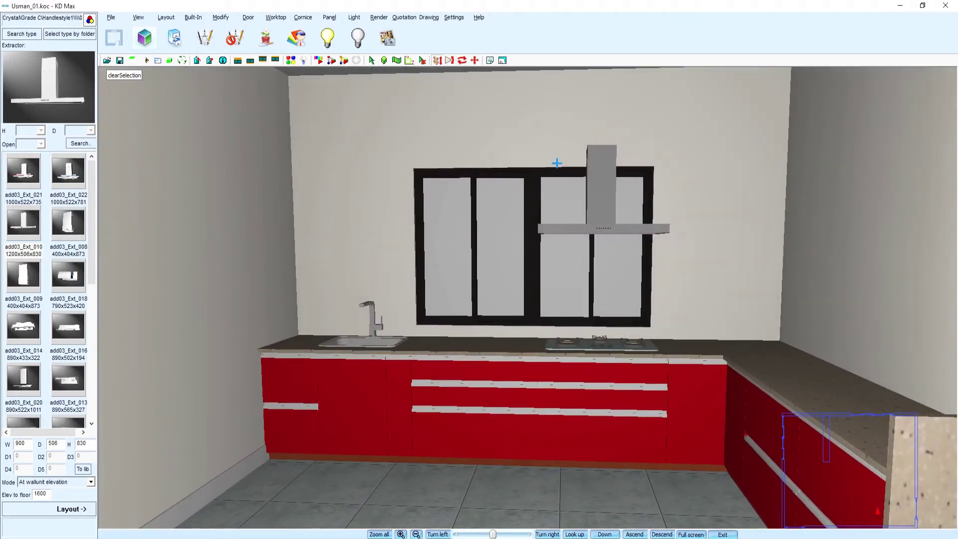
- Lower the whole extractor hood by 75 mm along Z
{"action": "left_click", "coordinate": [372, 60]}
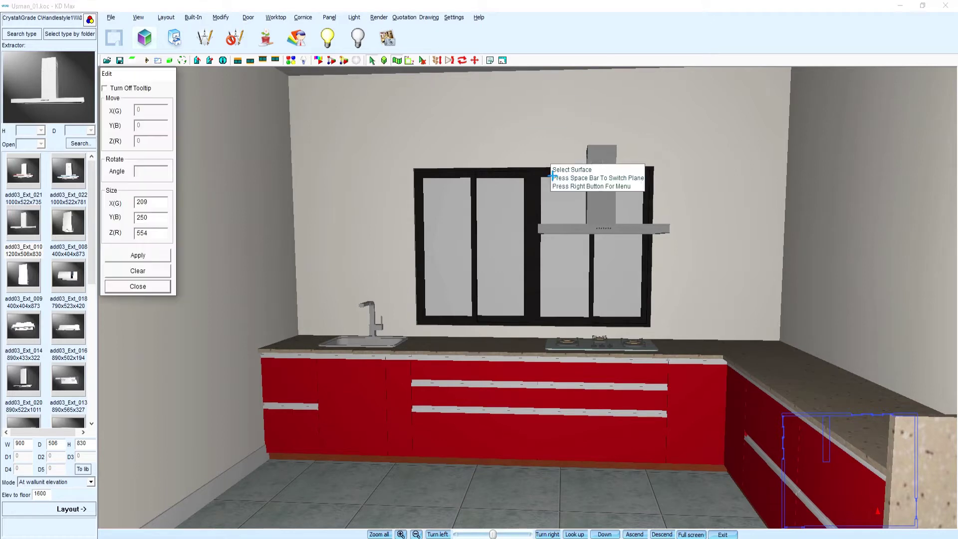
{"action": "left_click", "coordinate": [619, 206]}
{"action": "right_click", "coordinate": [503, 99]}
{"action": "left_click", "coordinate": [514, 104]}
{"action": "left_click_drag", "start_coordinate": [602, 172], "coordinate": [601, 186]}
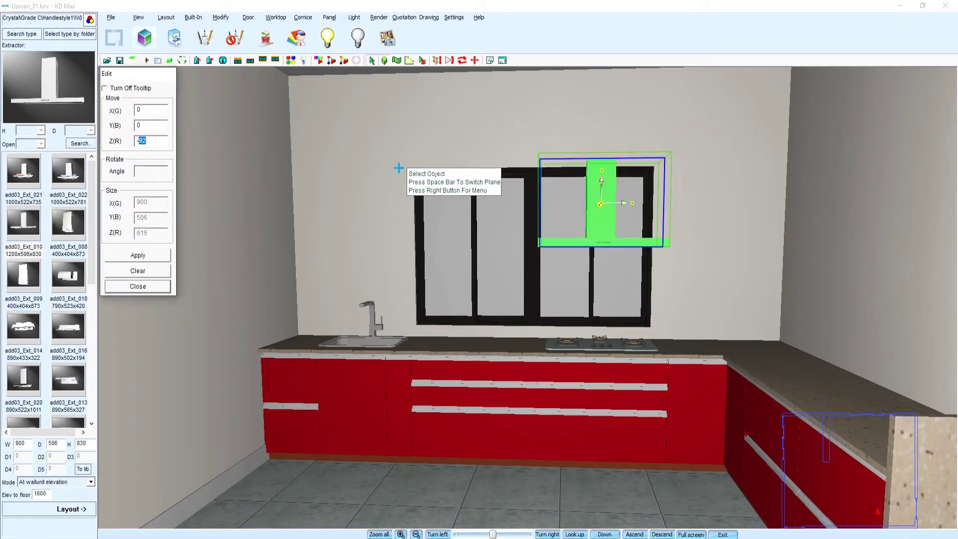
{"action": "type", "text": "-75"}
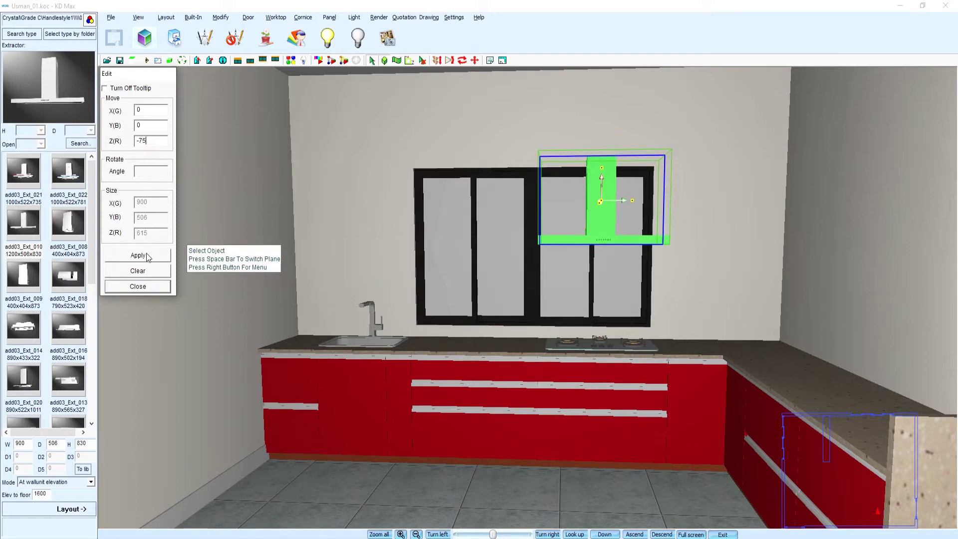
{"action": "left_click", "coordinate": [145, 255]}
{"action": "left_click", "coordinate": [422, 60]}
{"action": "scroll", "coordinate": [617, 265], "scroll_direction": "down", "scroll_amount": 3}
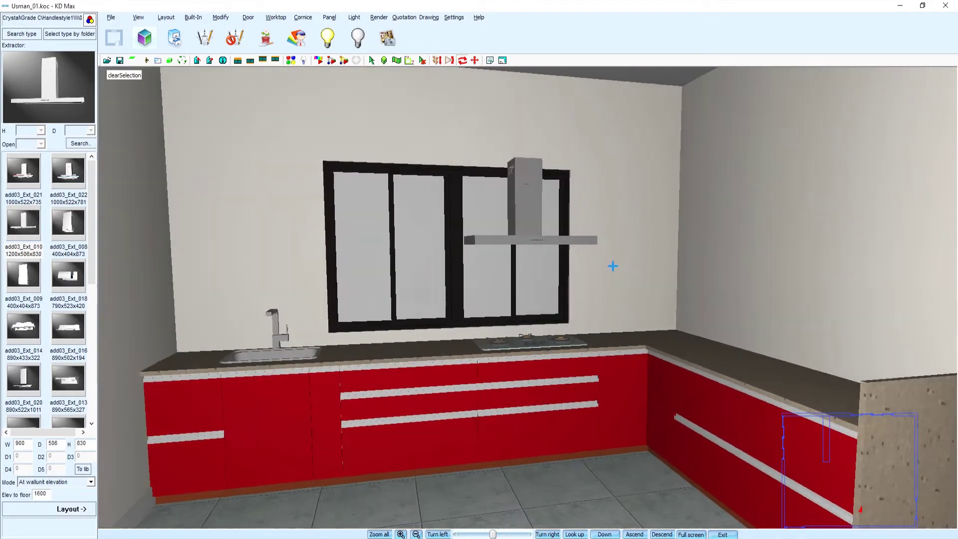
{"action": "scroll", "coordinate": [598, 214], "scroll_direction": "down", "scroll_amount": 3}
{"action": "scroll", "coordinate": [591, 261], "scroll_direction": "up", "scroll_amount": 5}
- Select the back wall to check its dimensions
{"action": "scroll", "coordinate": [548, 258], "scroll_direction": "down", "scroll_amount": 2}
{"action": "scroll", "coordinate": [549, 260], "scroll_direction": "up", "scroll_amount": 3}
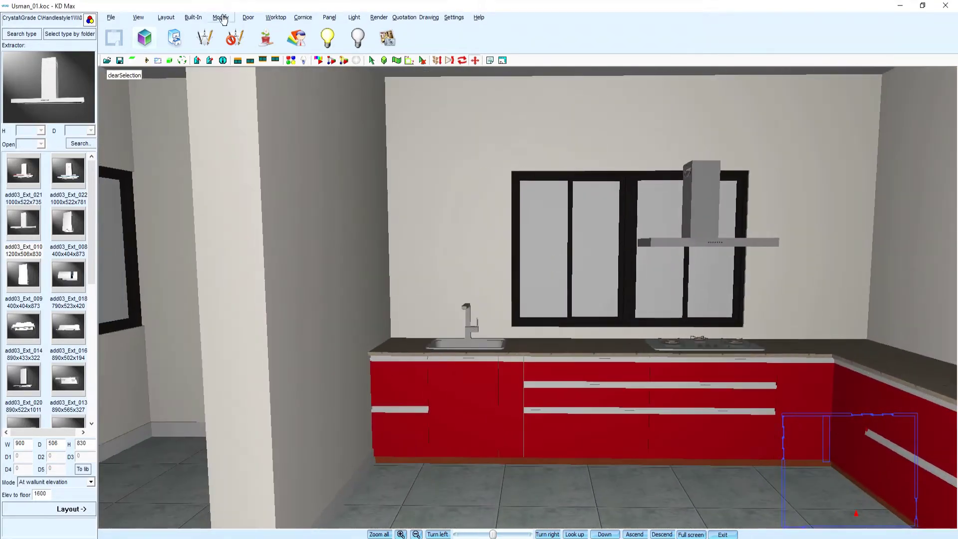
{"action": "left_click", "coordinate": [494, 213]}
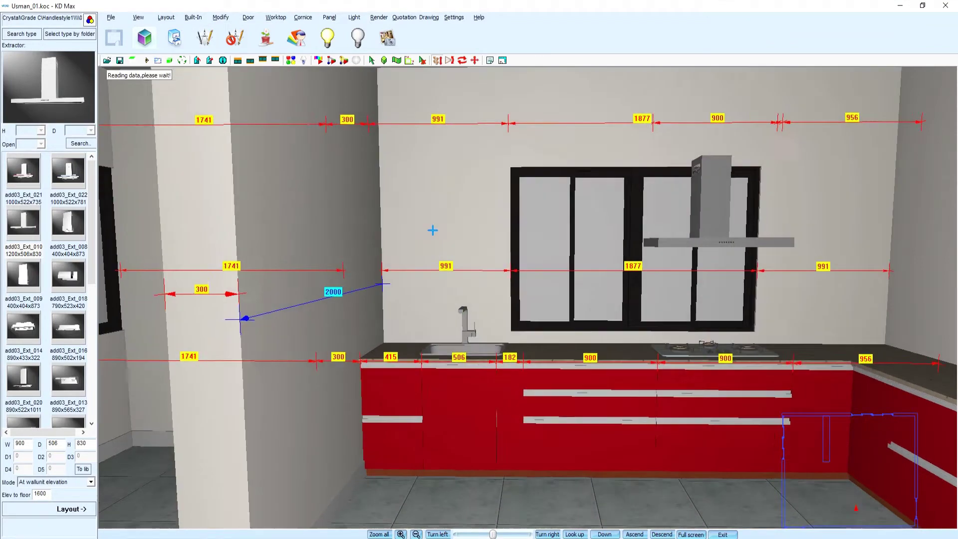
{"action": "scroll", "coordinate": [122, 199], "scroll_direction": "up", "scroll_amount": 2}
- Choose the double-door wooden wall cabinet from page 11 of the wall-unit catalogue
{"action": "left_click", "coordinate": [20, 34]}
{"action": "left_click", "coordinate": [374, 133]}
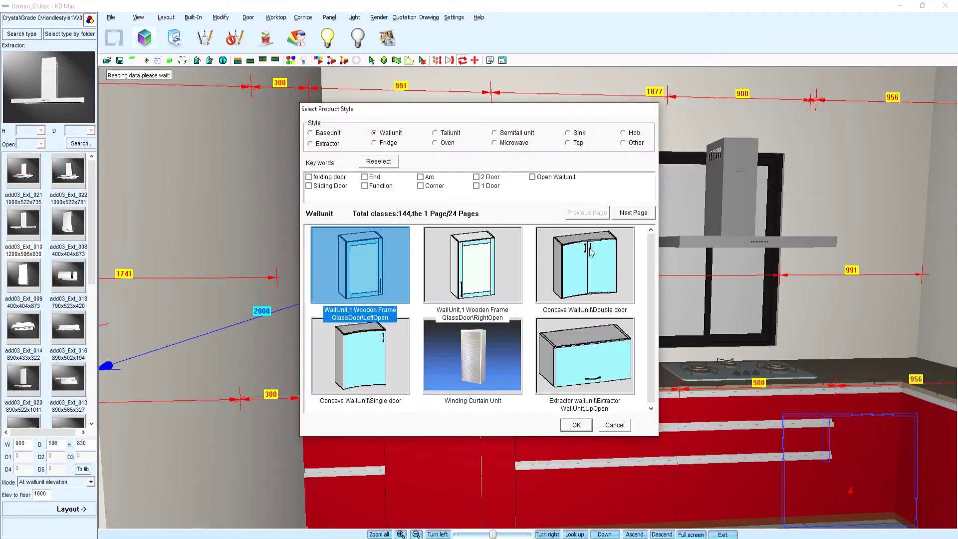
{"action": "left_click", "coordinate": [632, 213]}
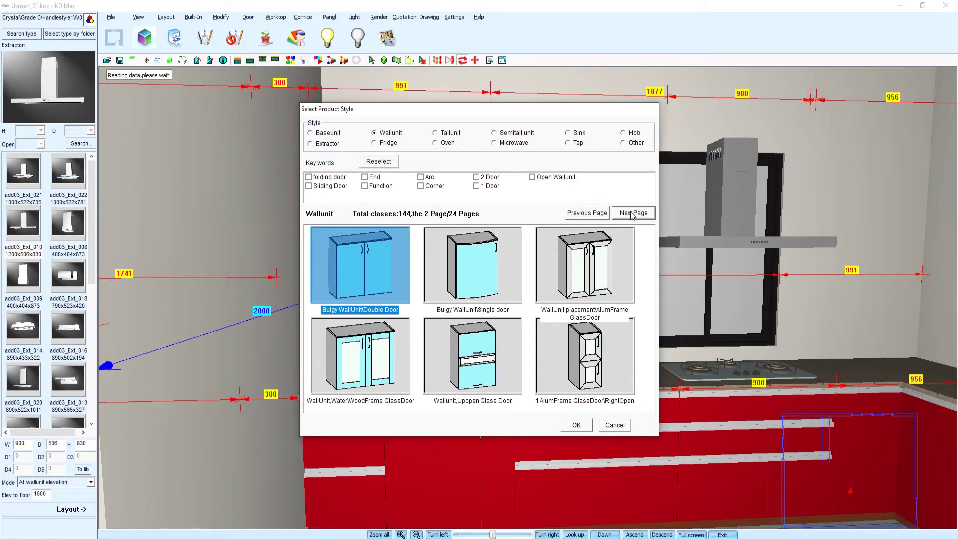
{"action": "left_click", "coordinate": [632, 213]}
{"action": "left_click", "coordinate": [632, 213]}
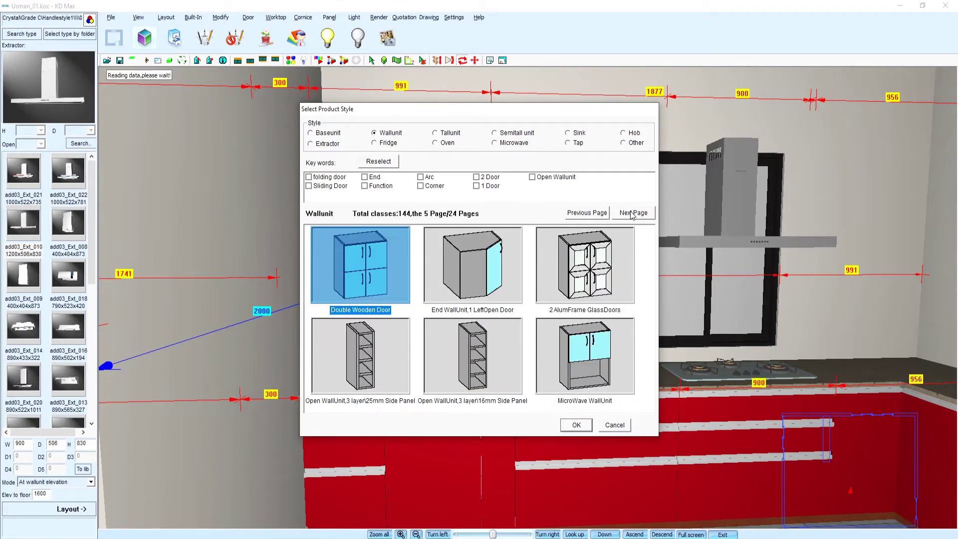
{"action": "left_click", "coordinate": [632, 213]}
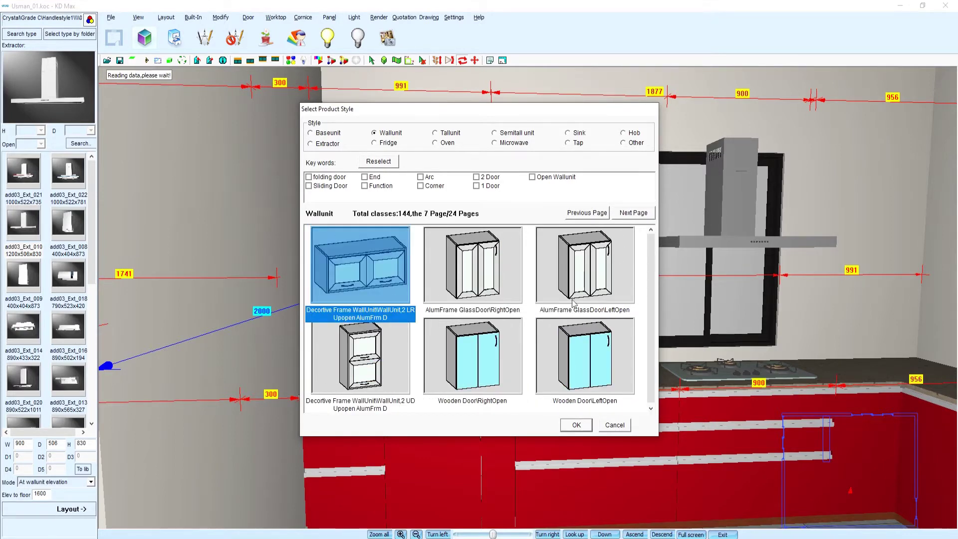
{"action": "left_click", "coordinate": [631, 217]}
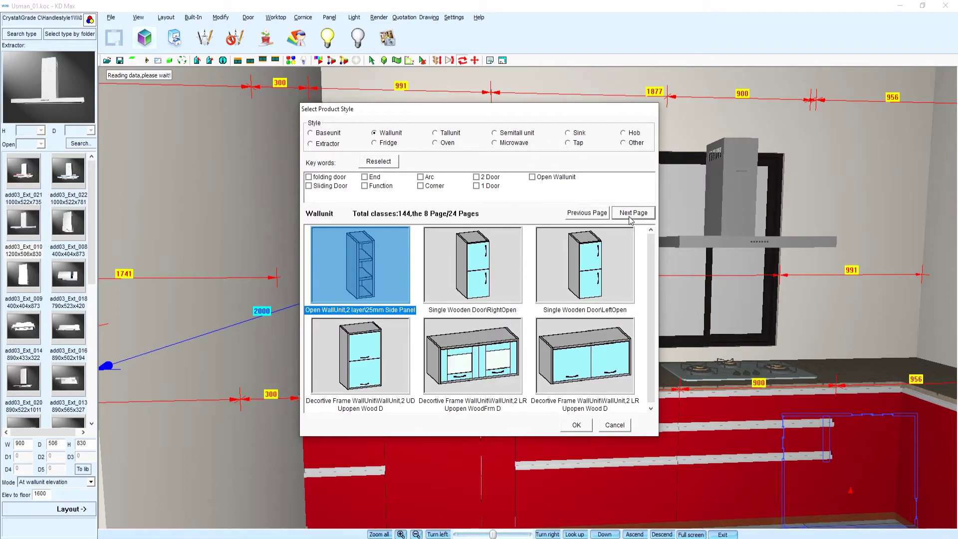
{"action": "left_click", "coordinate": [630, 218]}
{"action": "left_click", "coordinate": [630, 217]}
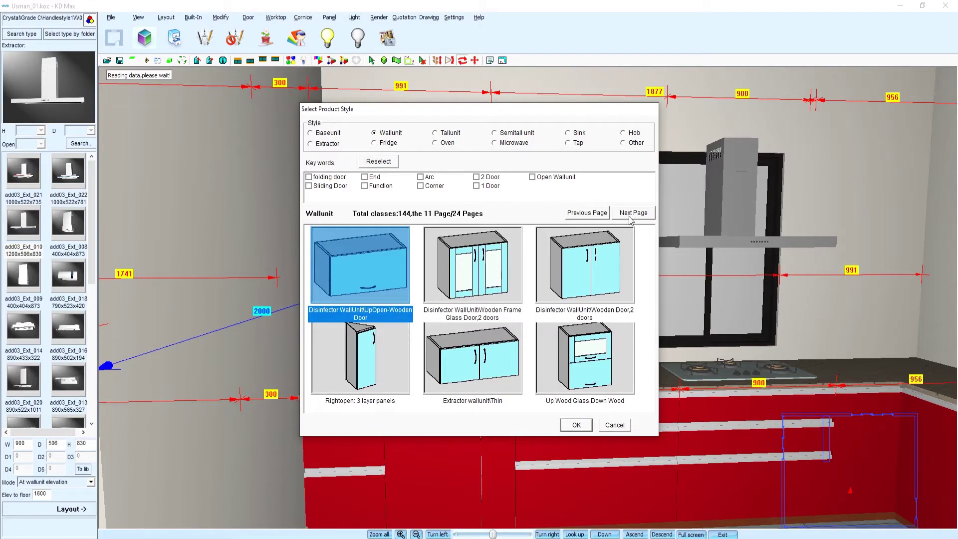
{"action": "double_click", "coordinate": [583, 258]}
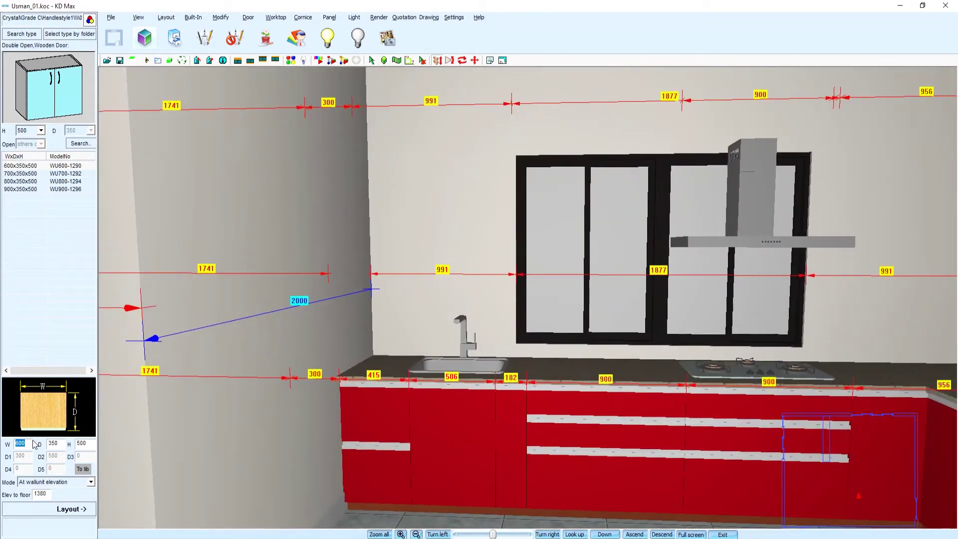
{"action": "type", "text": "320"}
- Place the 600-high double-door wall cabinet left of the window at 1500 mm elevation
{"action": "type", "text": "600"}
{"action": "key", "text": "Tab"}
{"action": "key", "text": "Tab"}
{"action": "type", "text": "15"}
{"action": "left_click", "coordinate": [71, 509]}
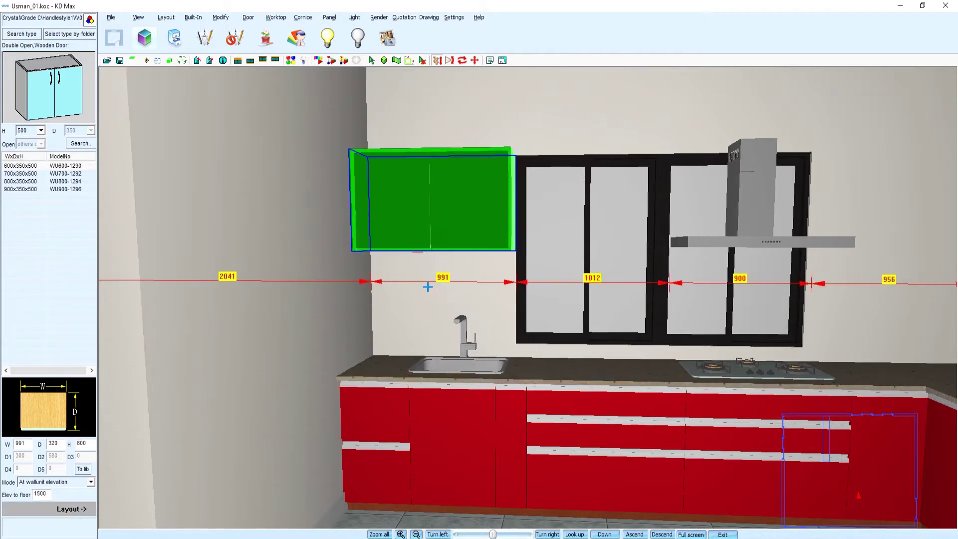
{"action": "left_click", "coordinate": [454, 272]}
{"action": "left_click", "coordinate": [497, 296]}
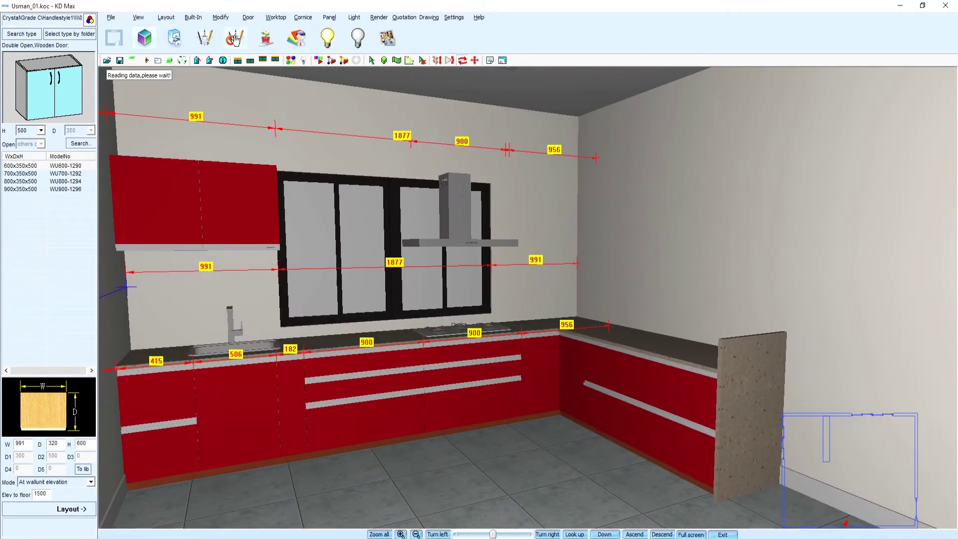
- Save the kitchen scene
{"action": "left_click", "coordinate": [234, 38]}
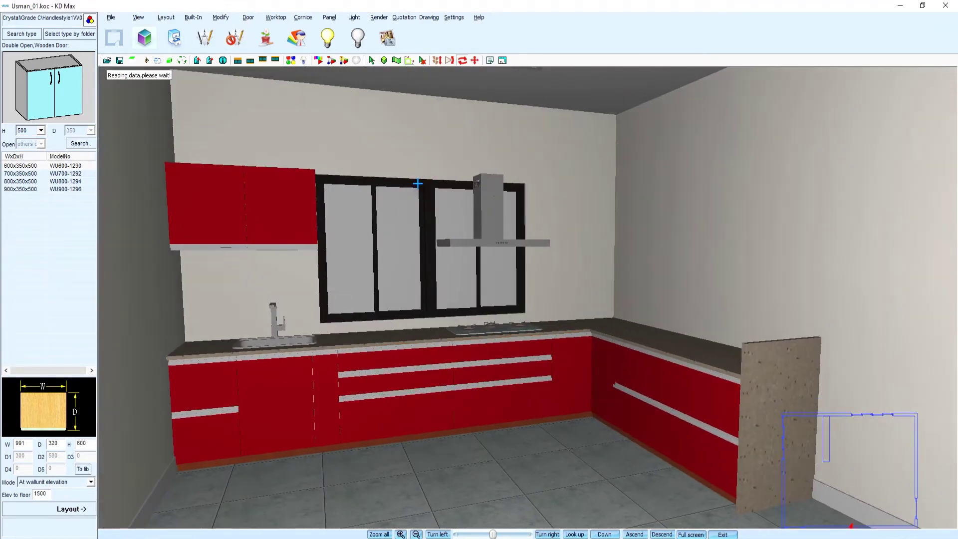
{"action": "key", "text": "Return"}
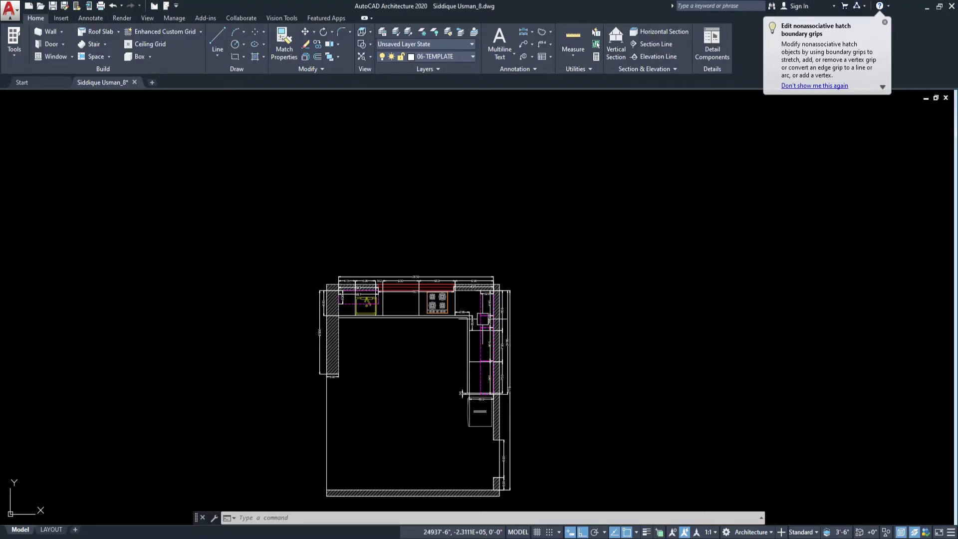
{"action": "scroll", "coordinate": [470, 321], "scroll_direction": "up", "scroll_amount": 6}
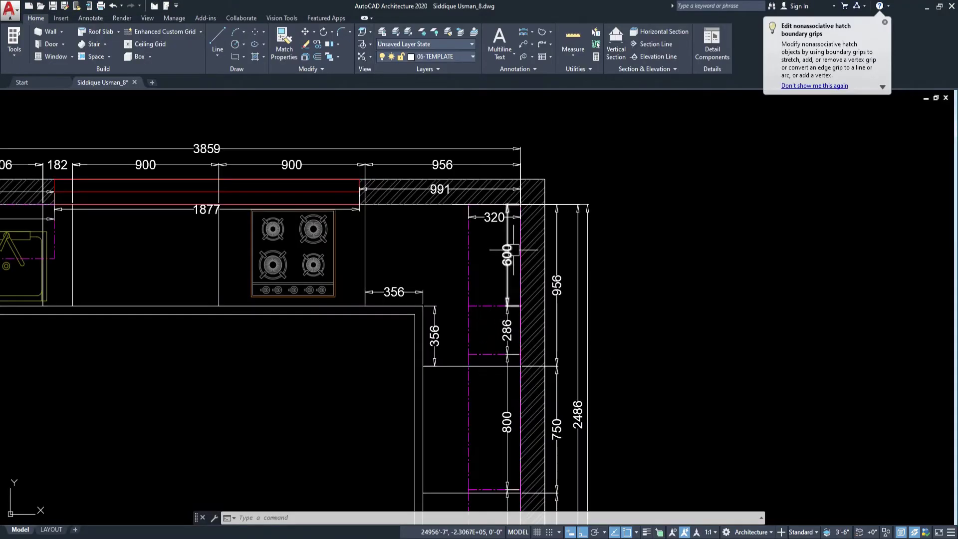
{"action": "mouse_move", "coordinate": [595, 472]}
{"action": "middle_mouse_down"}
{"action": "mouse_move", "coordinate": [551, 328]}
{"action": "mouse_move", "coordinate": [547, 427]}
{"action": "middle_mouse_up"}
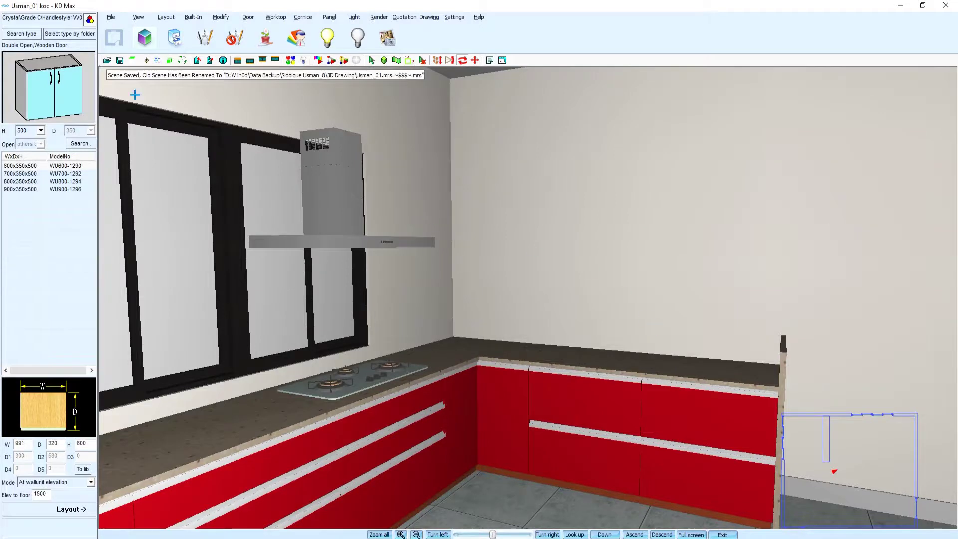
- Choose the Winding Curtain Unit from the wall-unit catalogue, sized 600 × 320 × 1380
{"action": "left_click", "coordinate": [21, 35]}
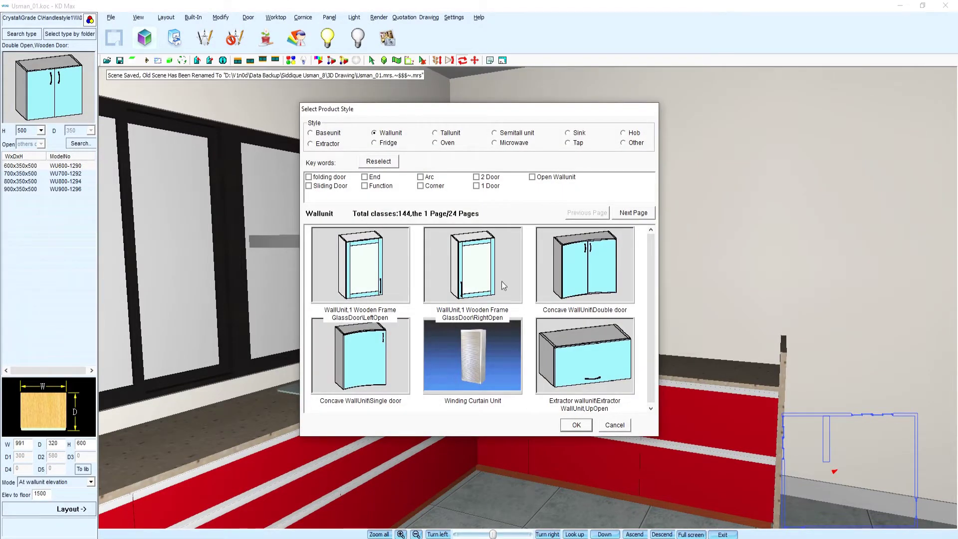
{"action": "left_click", "coordinate": [470, 390]}
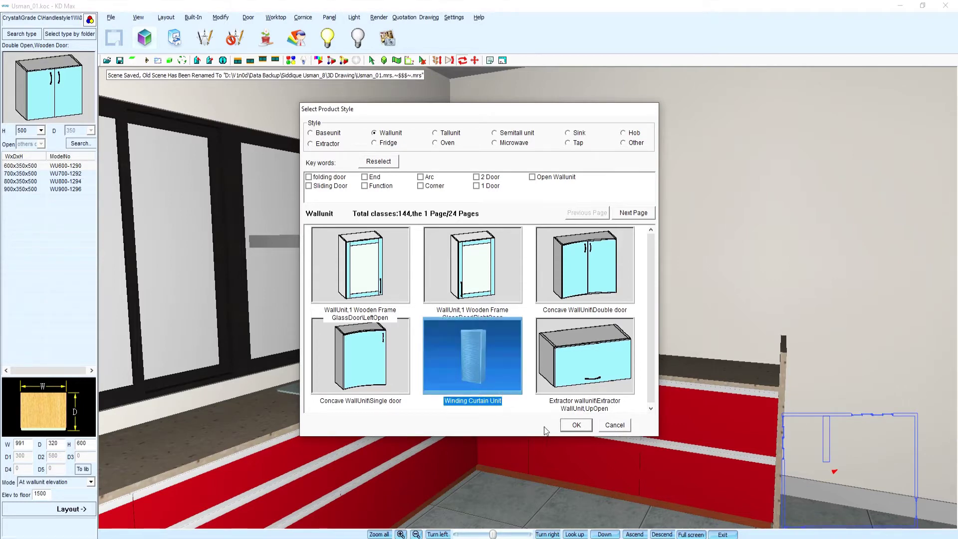
{"action": "left_click", "coordinate": [573, 424]}
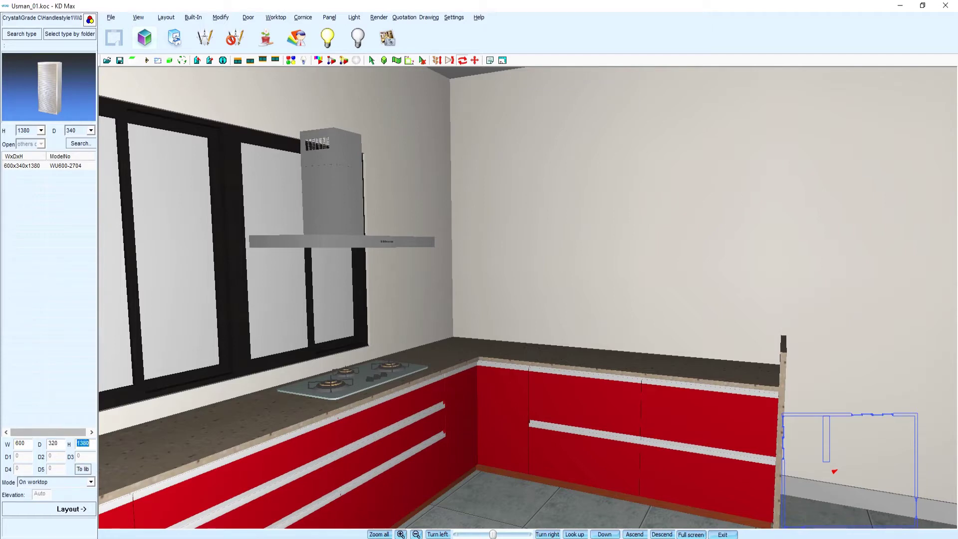
{"action": "left_click_drag", "start_coordinate": [491, 401], "coordinate": [527, 398]}
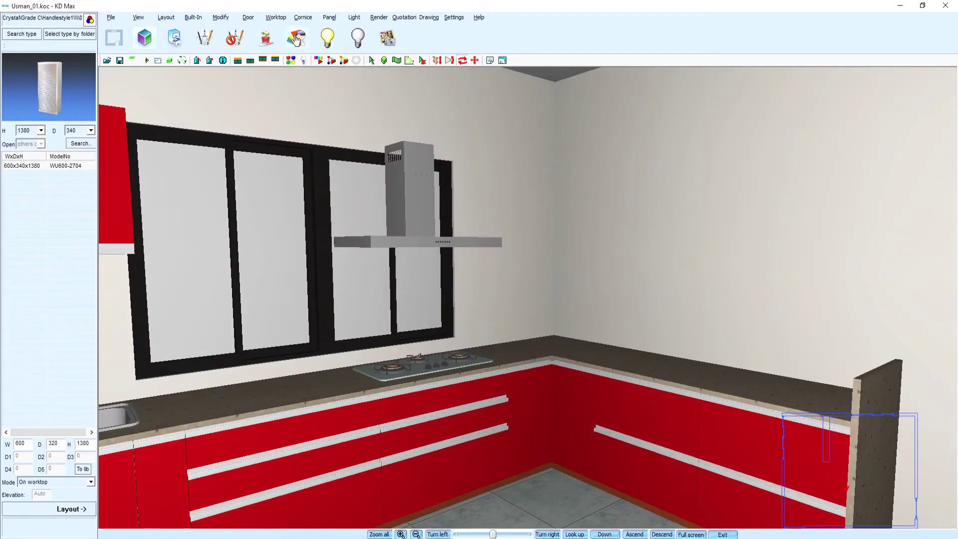
{"action": "left_click", "coordinate": [453, 17]}
{"action": "left_click", "coordinate": [474, 44]}
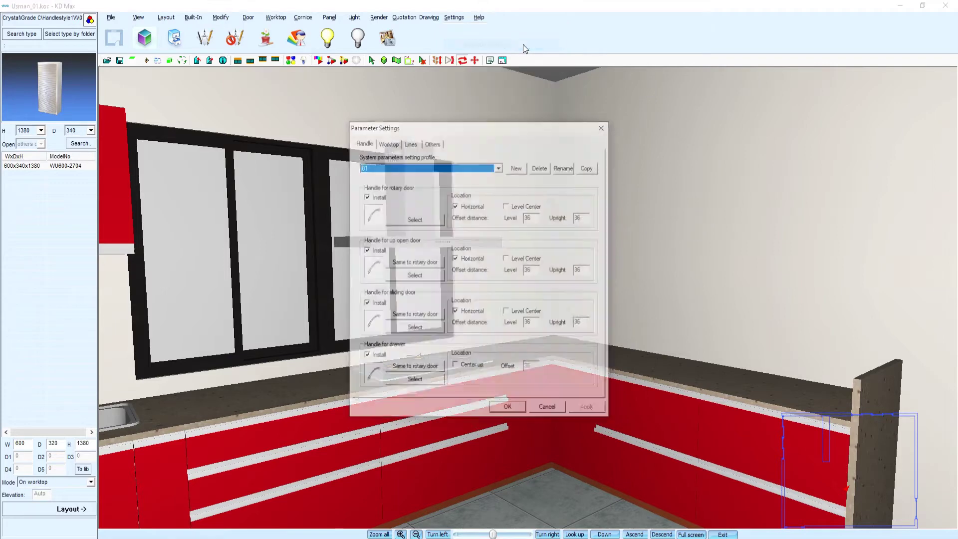
{"action": "left_click", "coordinate": [384, 143]}
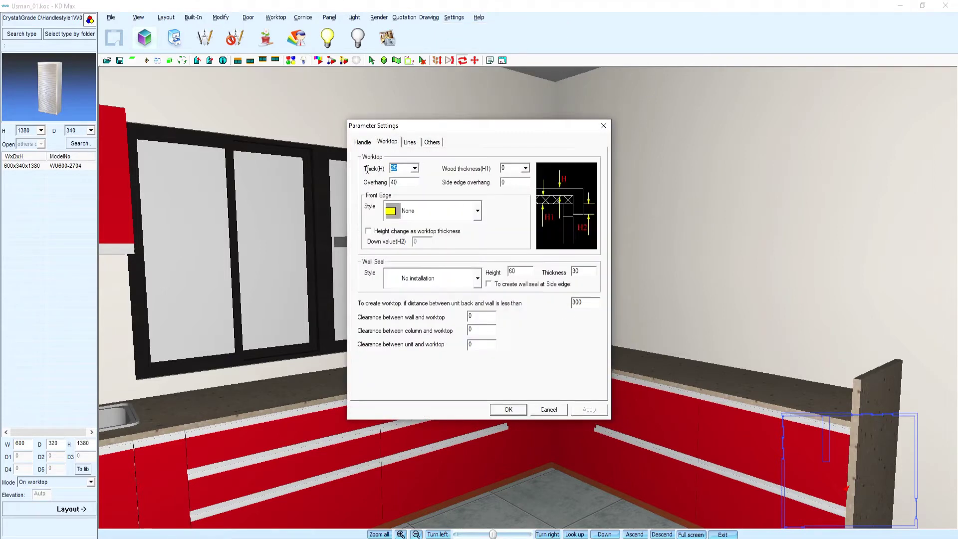
{"action": "left_click", "coordinate": [550, 406]}
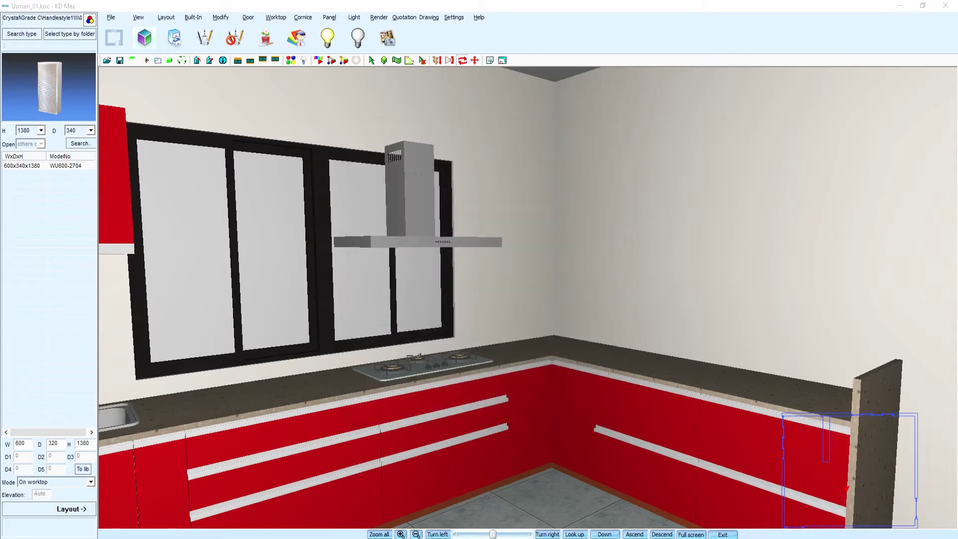
{"action": "type", "text": "725 + 60"}
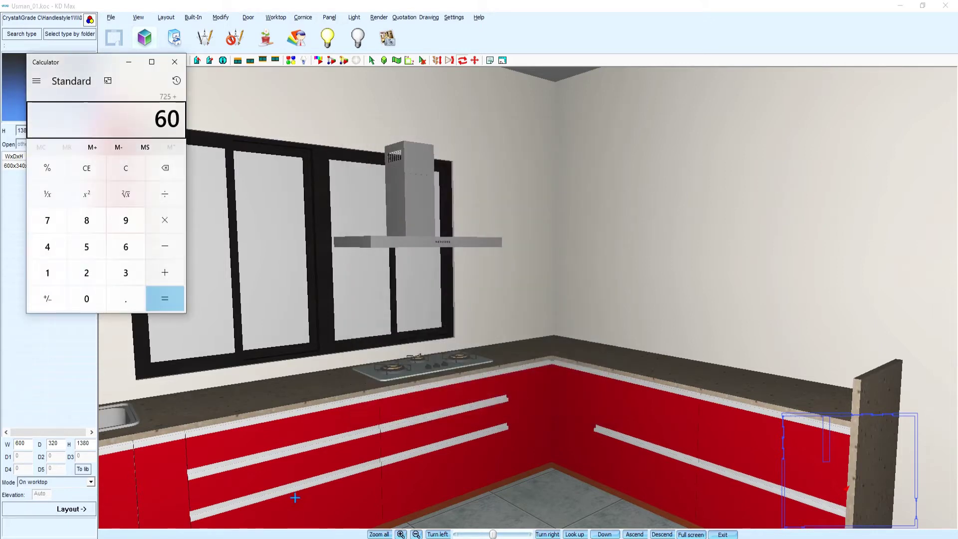
- In Calculator, total 725 + 25 + 60 to 810 and work out the height below 2100
{"action": "key", "text": "Return"}
{"action": "type", "text": "2100"}
{"action": "key", "text": "Return"}
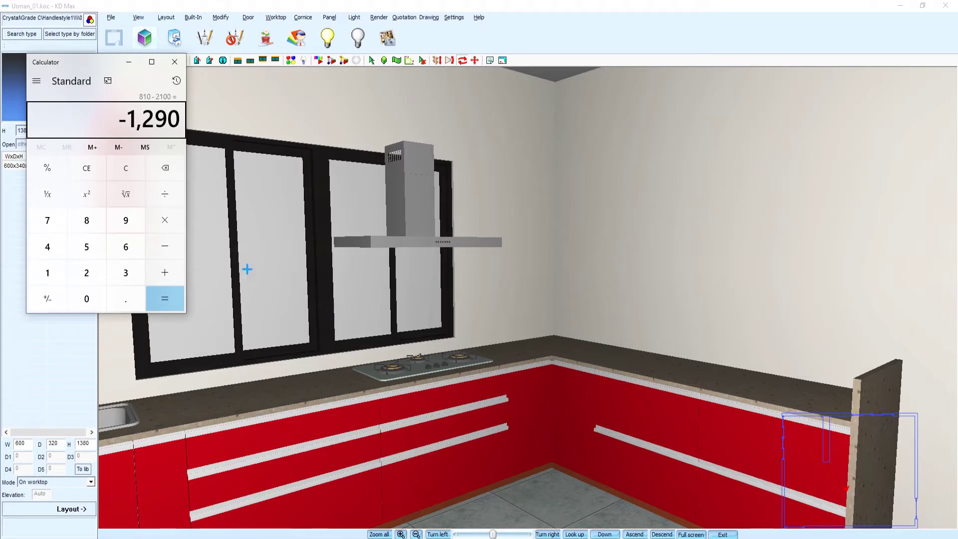
{"action": "left_click", "coordinate": [265, 264]}
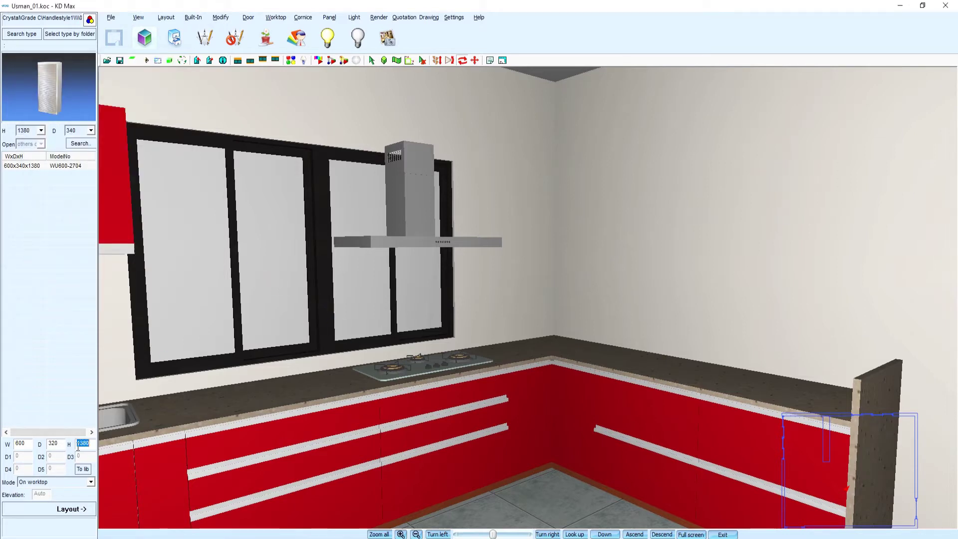
{"action": "key", "text": "Tab"}
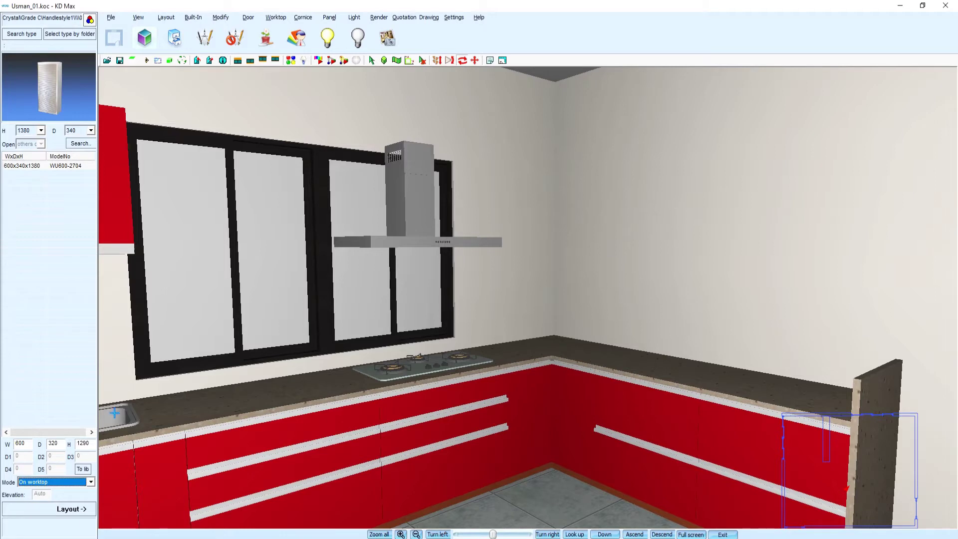
{"action": "key", "text": "alt+Tab"}
{"action": "type", "text": "725 "}
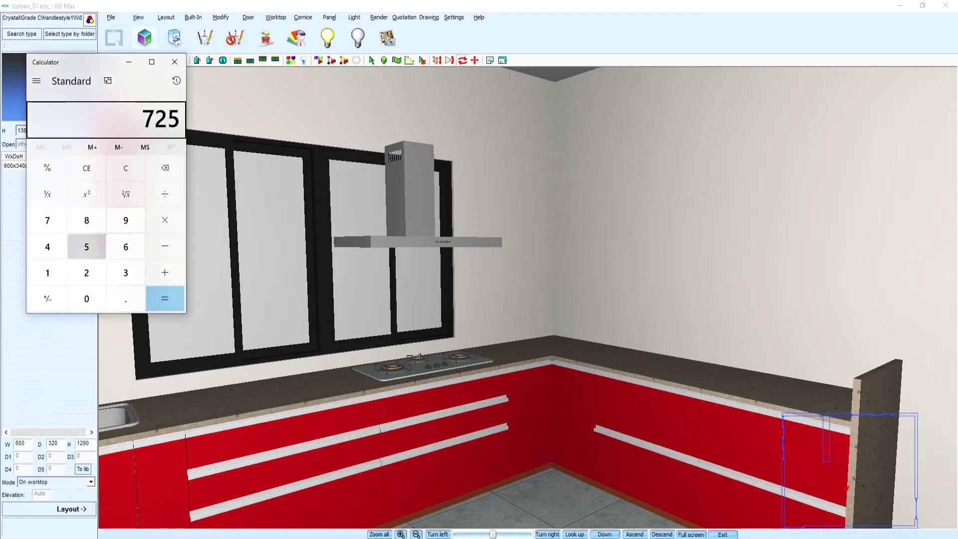
{"action": "type", "text": "+ 25 + 60"}
{"action": "key", "text": "Return"}
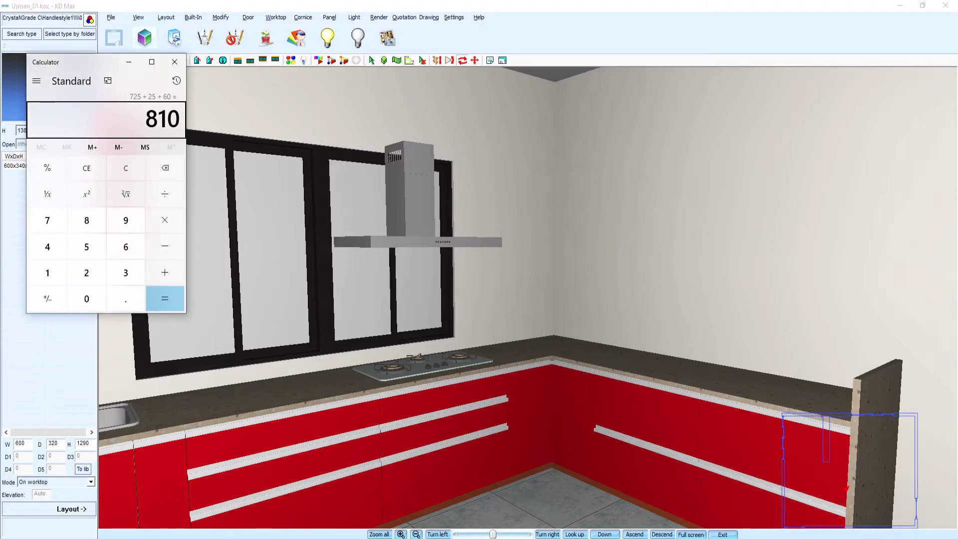
- Stand the 1290-high curtain unit at wall-unit elevation 810 in the right-hand corner
{"action": "left_click", "coordinate": [50, 482]}
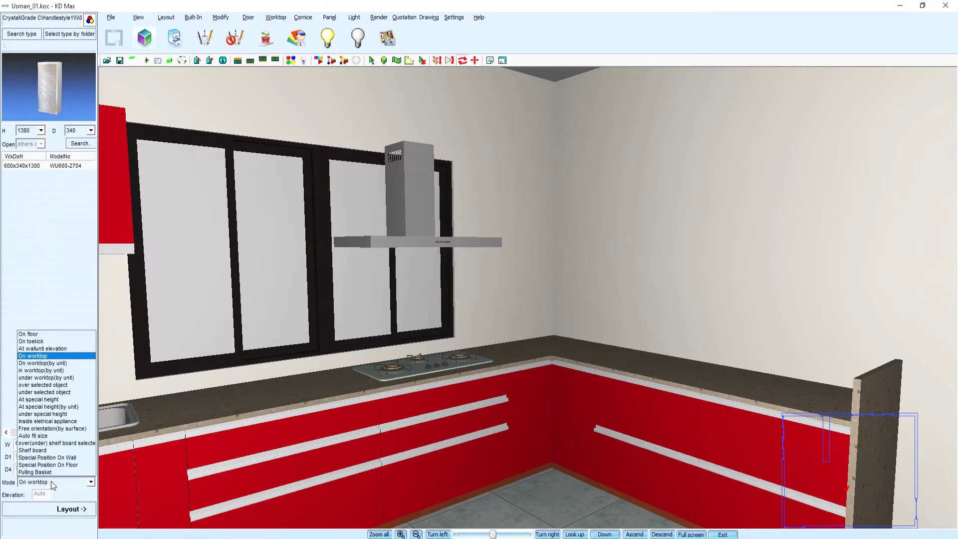
{"action": "left_click", "coordinate": [43, 349]}
{"action": "double_click", "coordinate": [41, 494]}
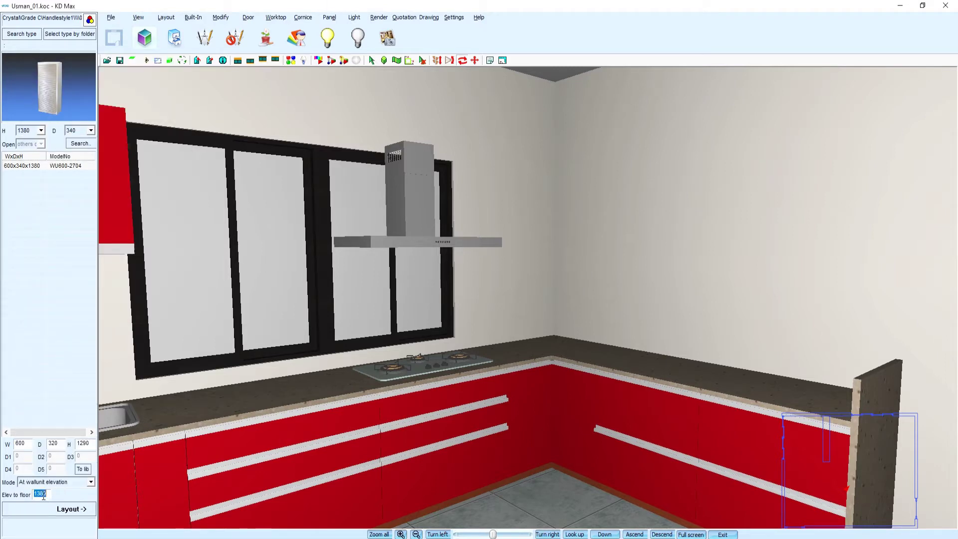
{"action": "left_click", "coordinate": [45, 505]}
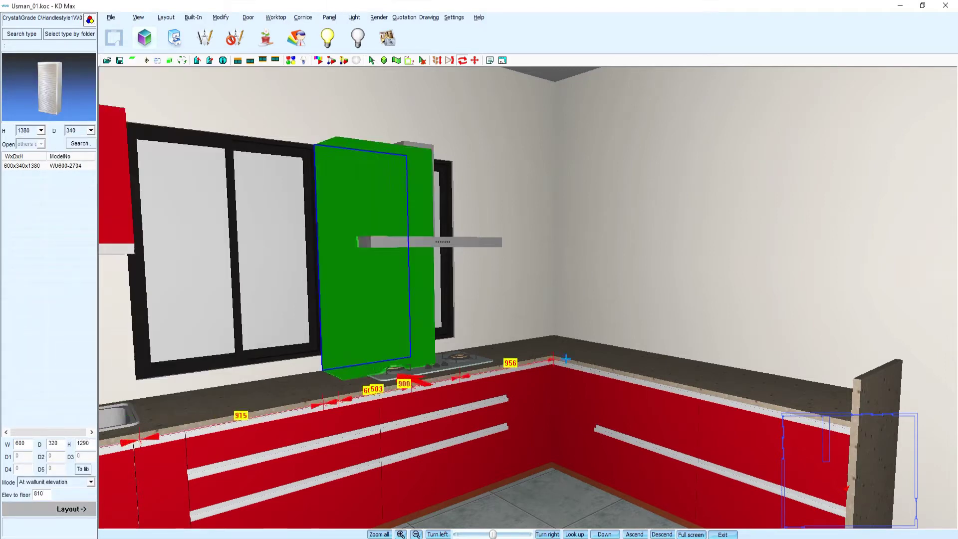
{"action": "left_click", "coordinate": [573, 261]}
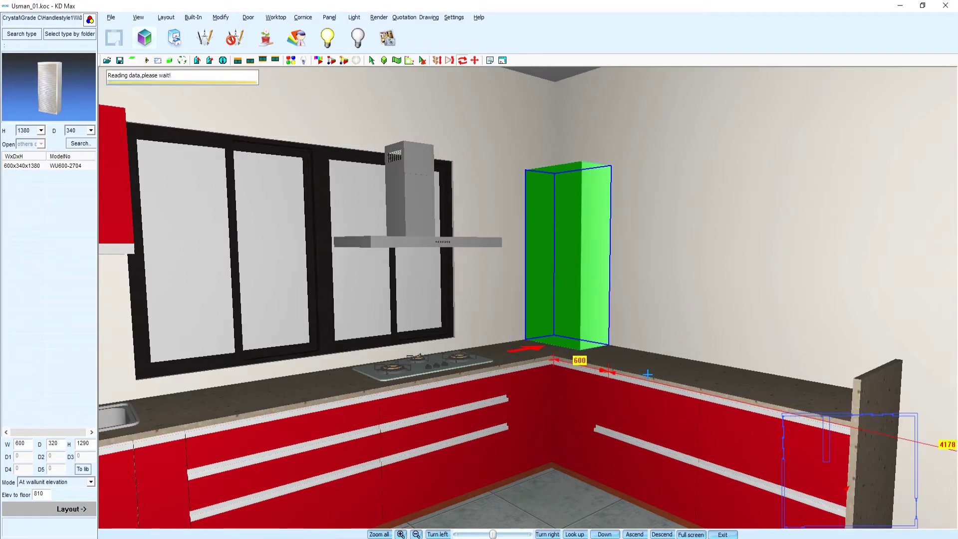
{"action": "scroll", "coordinate": [670, 335], "scroll_direction": "up", "scroll_amount": 3}
{"action": "scroll", "coordinate": [648, 340], "scroll_direction": "down", "scroll_amount": 3}
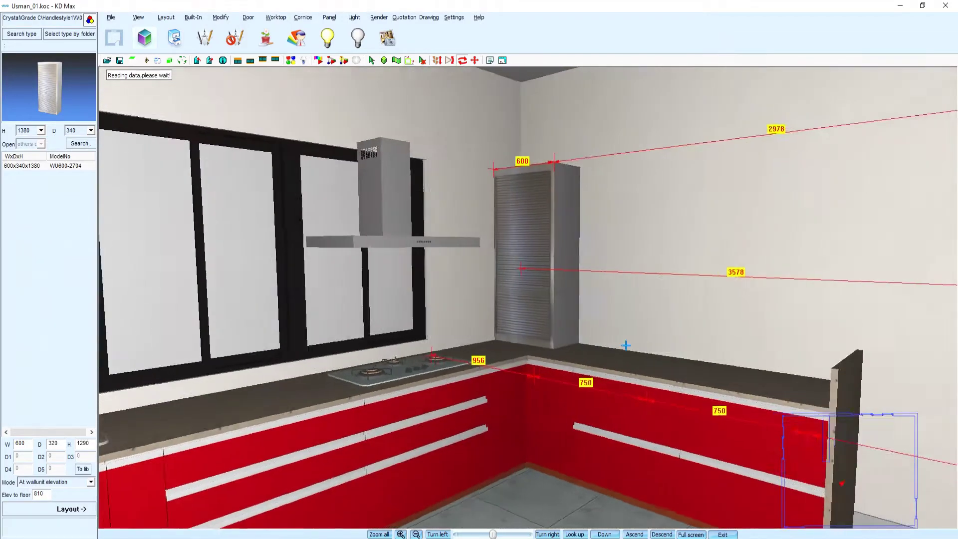
{"action": "scroll", "coordinate": [599, 299], "scroll_direction": "up", "scroll_amount": 3}
{"action": "scroll", "coordinate": [567, 342], "scroll_direction": "up", "scroll_amount": 2}
{"action": "scroll", "coordinate": [567, 342], "scroll_direction": "down", "scroll_amount": 2}
{"action": "scroll", "coordinate": [607, 337], "scroll_direction": "down", "scroll_amount": 2}
{"action": "scroll", "coordinate": [607, 310], "scroll_direction": "down", "scroll_amount": 2}
{"action": "scroll", "coordinate": [572, 316], "scroll_direction": "down", "scroll_amount": 1}
{"action": "scroll", "coordinate": [556, 320], "scroll_direction": "down", "scroll_amount": 2}
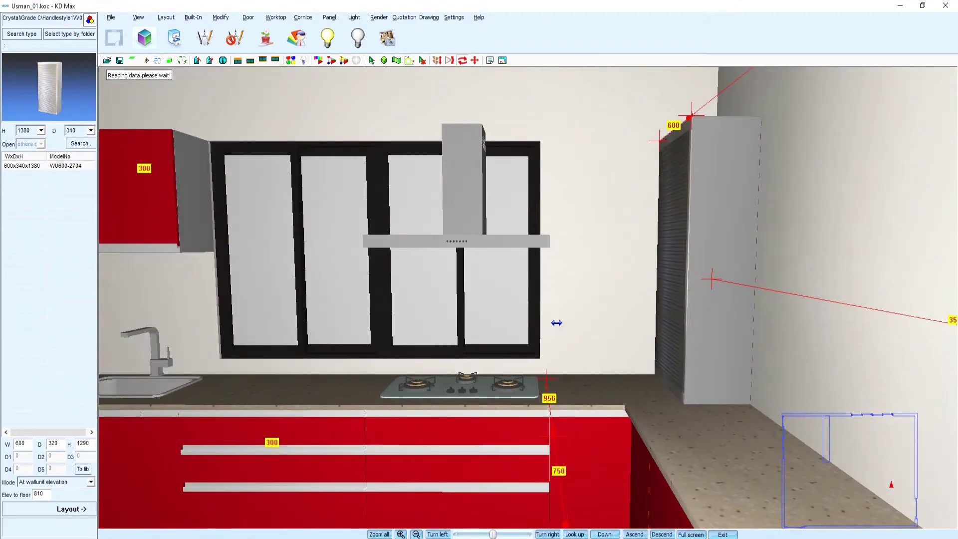
{"action": "scroll", "coordinate": [588, 325], "scroll_direction": "up", "scroll_amount": 2}
{"action": "left_click", "coordinate": [72, 34]}
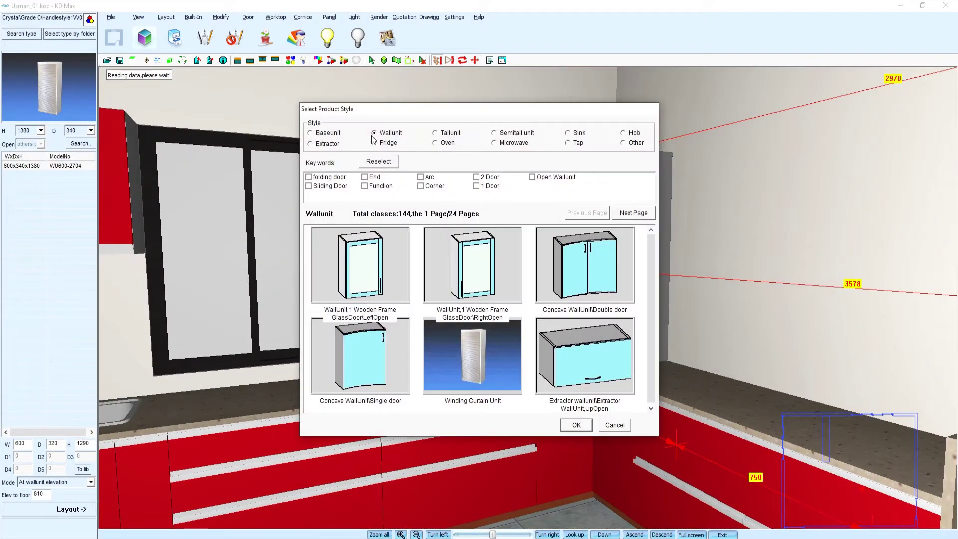
- Hang a 286-wide open single-shelf wall unit at 1500 elevation beside the tall cabinet
{"action": "left_click", "coordinate": [633, 213]}
{"action": "double_click", "coordinate": [498, 328]}
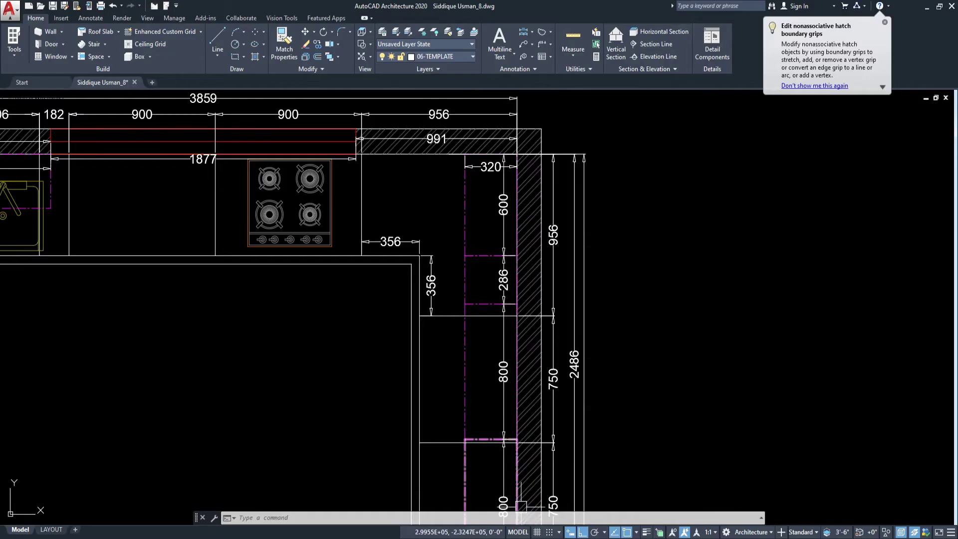
{"action": "type", "text": "28"}
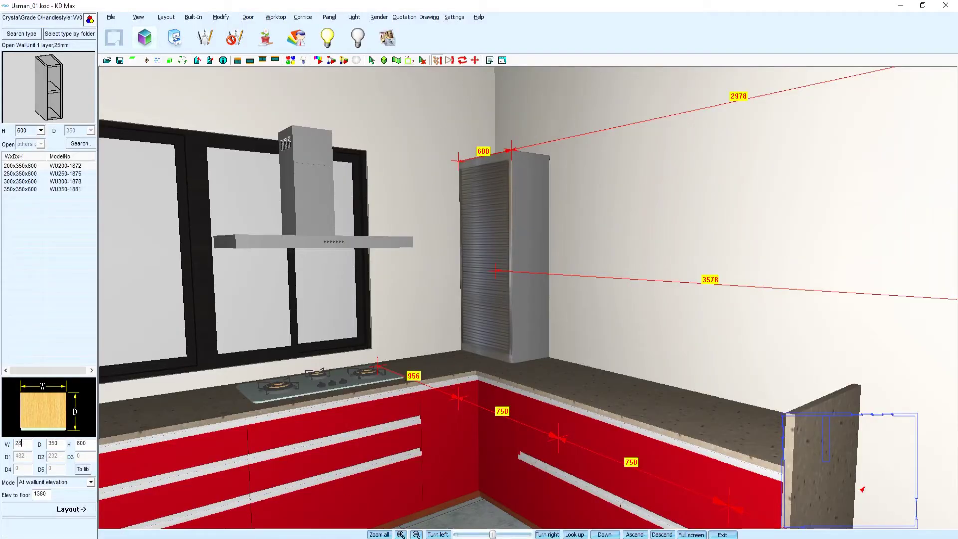
{"action": "key", "text": "Tab"}
{"action": "key", "text": "Tab"}
{"action": "type", "text": "1"}
{"action": "left_click", "coordinate": [72, 509]}
{"action": "left_click", "coordinate": [562, 302]}
{"action": "mouse_move", "coordinate": [570, 327]}
{"action": "left_mouse_down"}
{"action": "mouse_move", "coordinate": [630, 213]}
{"action": "mouse_move", "coordinate": [661, 205]}
{"action": "left_mouse_up"}
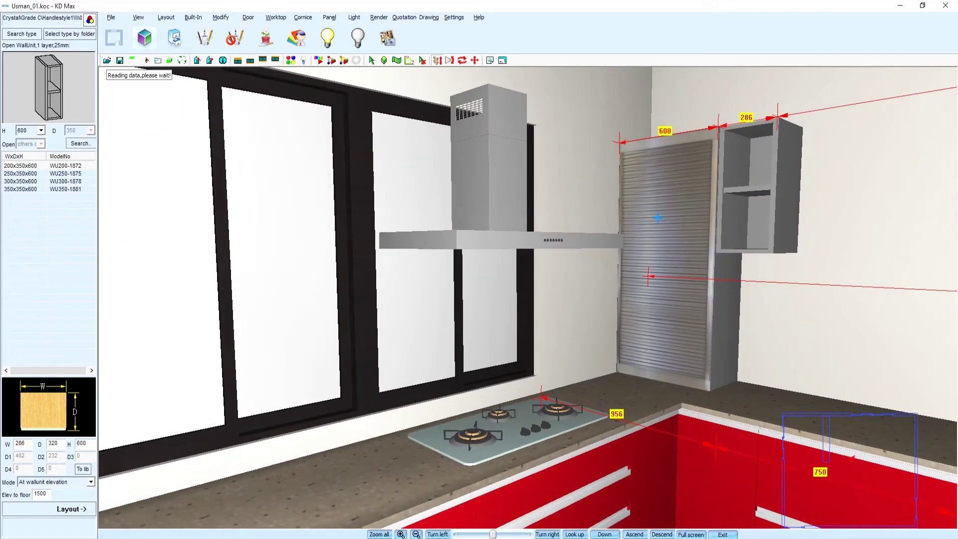
{"action": "left_click_drag", "start_coordinate": [203, 176], "coordinate": [144, 134]}
{"action": "left_click", "coordinate": [17, 34]}
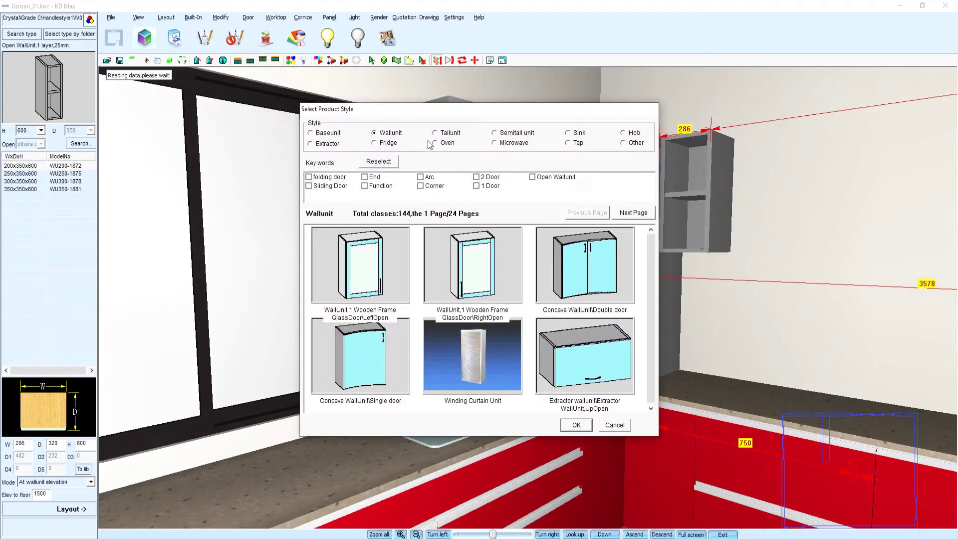
- Choose the '1 Wooden Door,LeftOpen' wall unit style from the catalogue
{"action": "left_click", "coordinate": [633, 213]}
{"action": "left_click", "coordinate": [633, 213]}
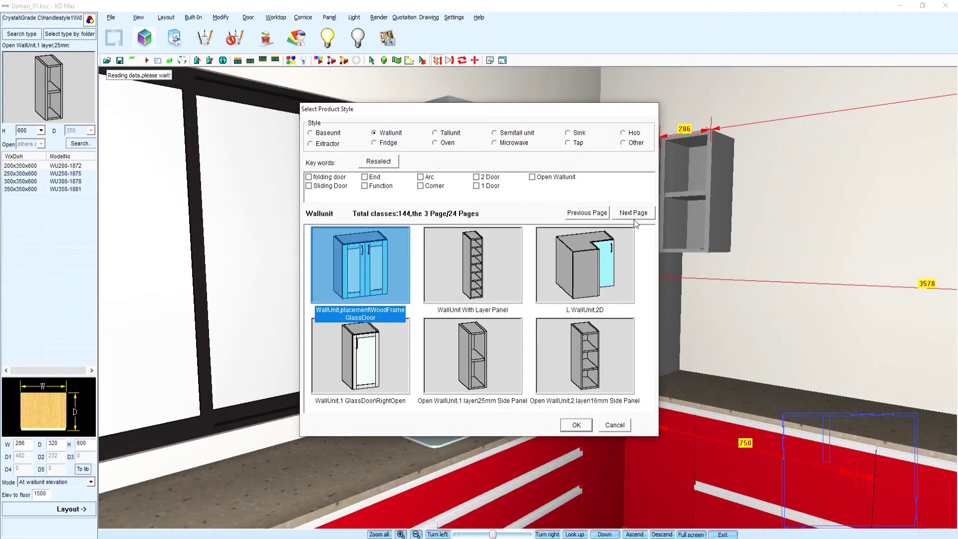
{"action": "left_click", "coordinate": [633, 213]}
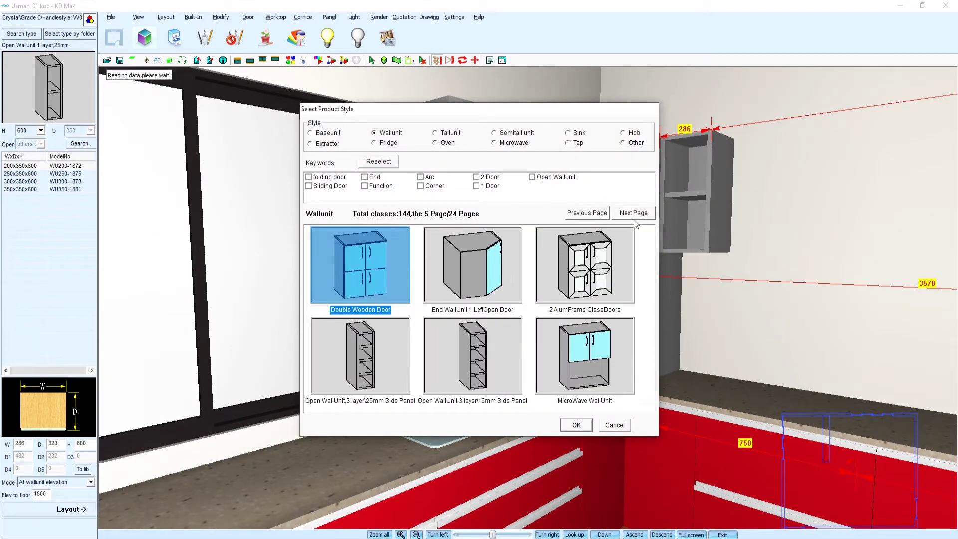
{"action": "left_click", "coordinate": [614, 424]}
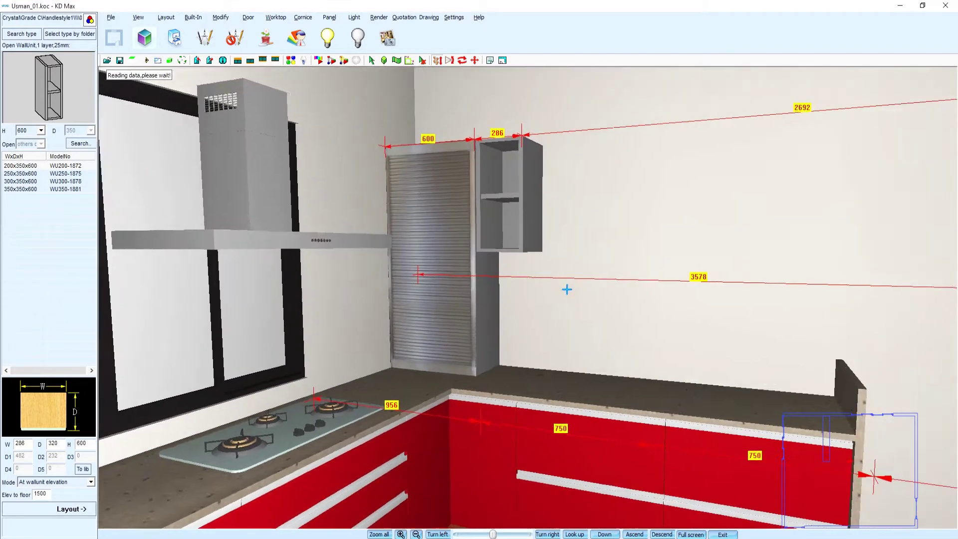
{"action": "left_click", "coordinate": [59, 76]}
{"action": "left_click", "coordinate": [641, 219]}
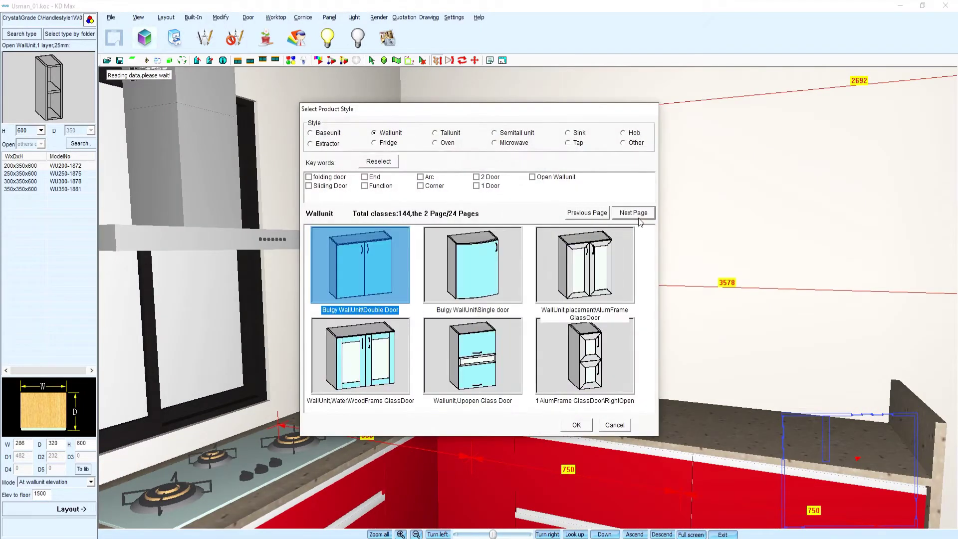
{"action": "left_click", "coordinate": [633, 213]}
{"action": "left_click", "coordinate": [634, 213]}
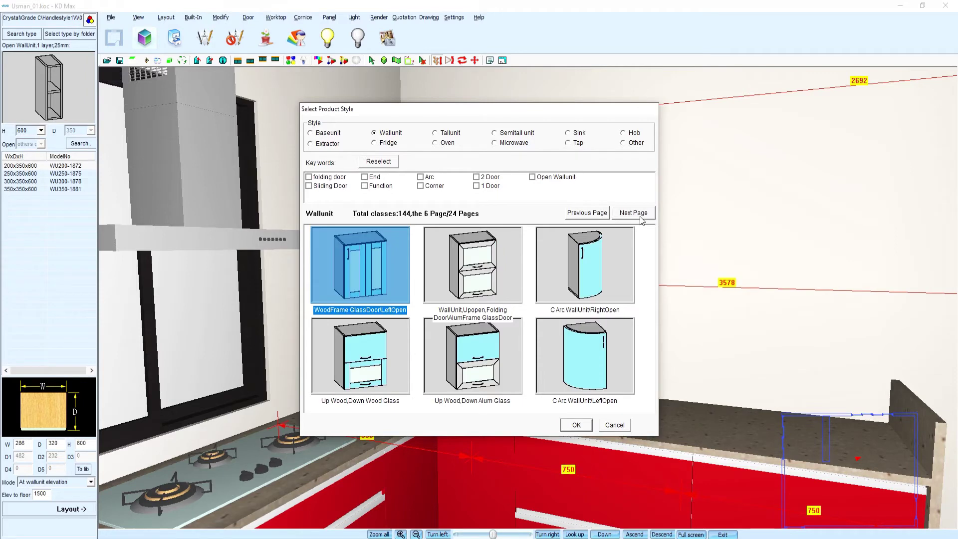
{"action": "left_click", "coordinate": [641, 218]}
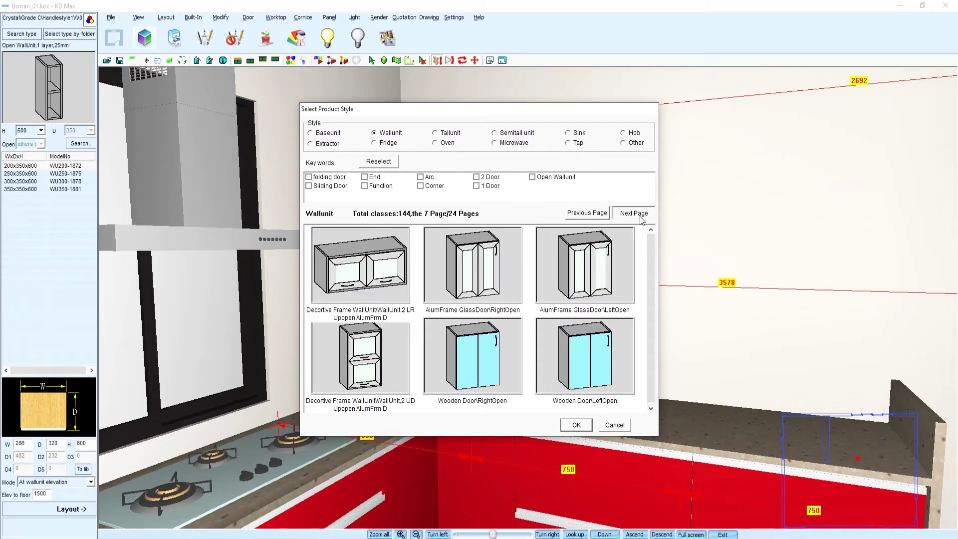
{"action": "left_click", "coordinate": [634, 213]}
{"action": "left_click", "coordinate": [587, 213]}
{"action": "left_click", "coordinate": [588, 277]}
{"action": "double_click", "coordinate": [587, 276]}
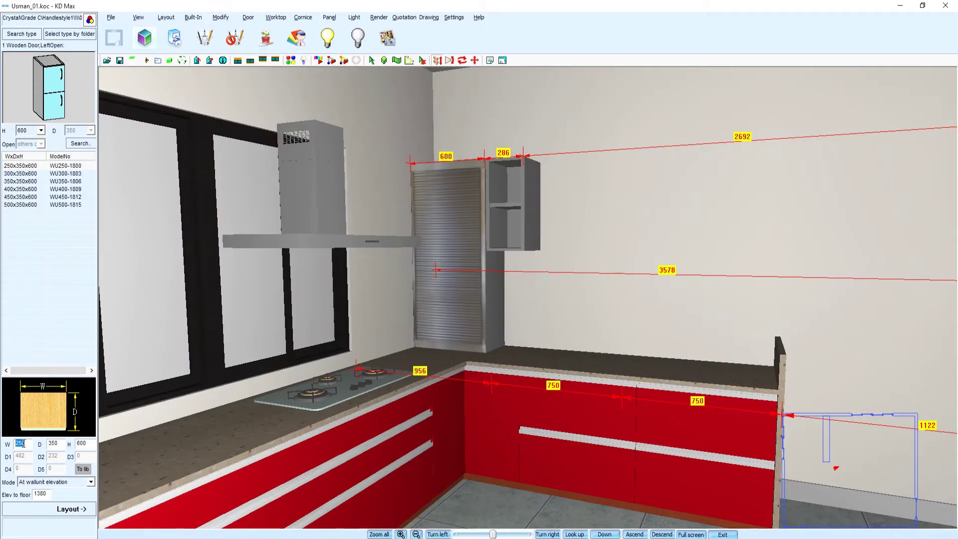
- Place an 800-wide wall cabinet at 1500 beside the open unit, then copy it alongside
{"action": "type", "text": "8000"}
{"action": "key", "text": "Tab"}
{"action": "type", "text": "320"}
{"action": "key", "text": "Tab"}
{"action": "key", "text": "Tab"}
{"action": "type", "text": "15"}
{"action": "left_click", "coordinate": [69, 509]}
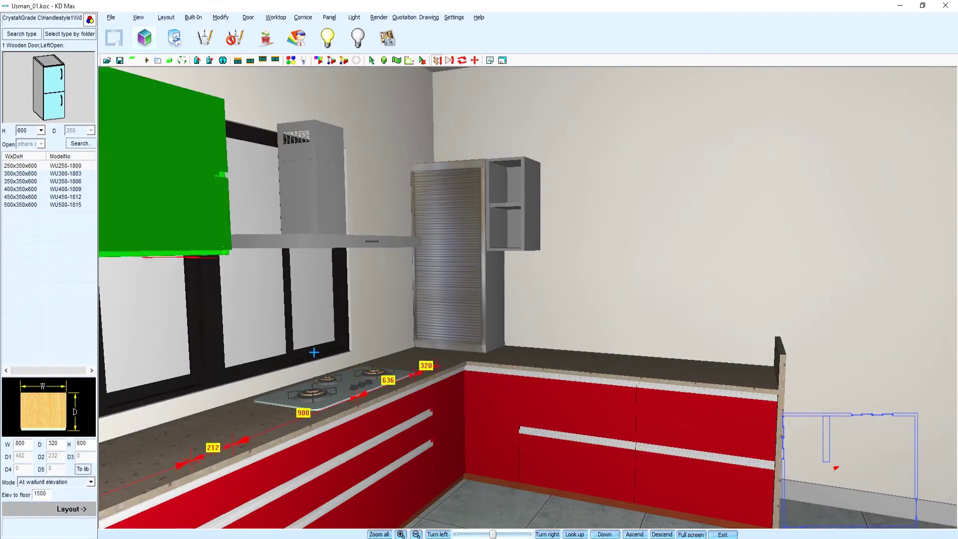
{"action": "left_click", "coordinate": [587, 191]}
{"action": "right_click", "coordinate": [664, 206]}
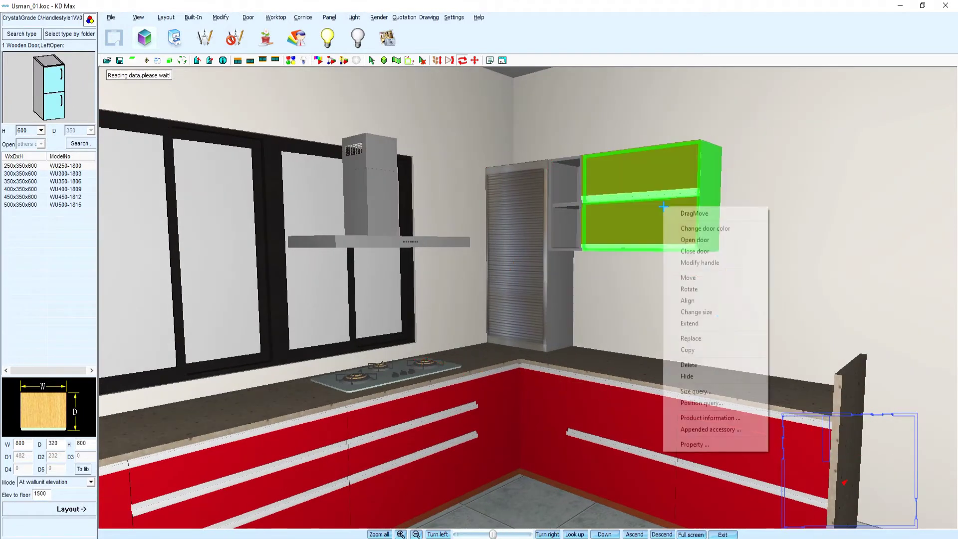
{"action": "left_click", "coordinate": [693, 349]}
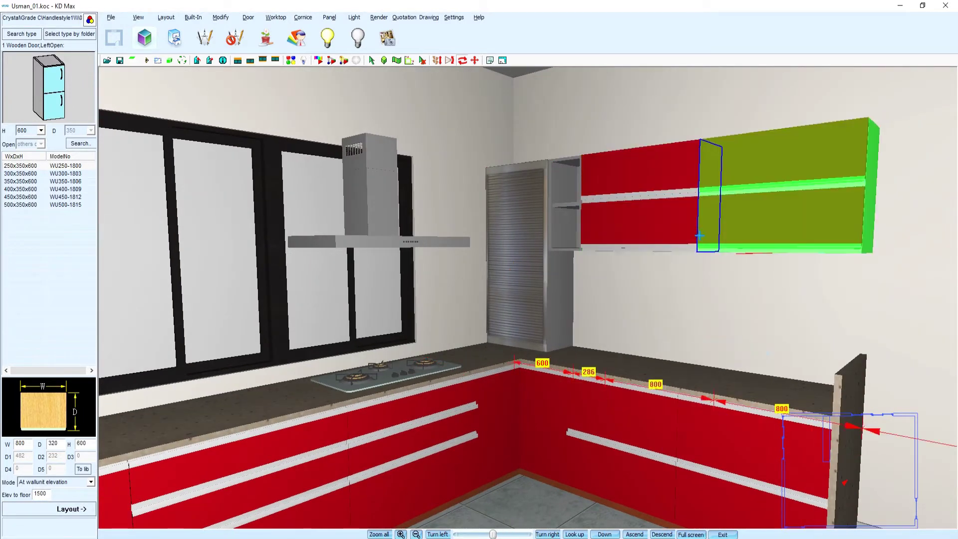
{"action": "left_click", "coordinate": [699, 236]}
{"action": "mouse_move", "coordinate": [705, 248]}
{"action": "left_mouse_down"}
{"action": "mouse_move", "coordinate": [785, 236]}
{"action": "mouse_move", "coordinate": [346, 170]}
{"action": "left_mouse_up"}
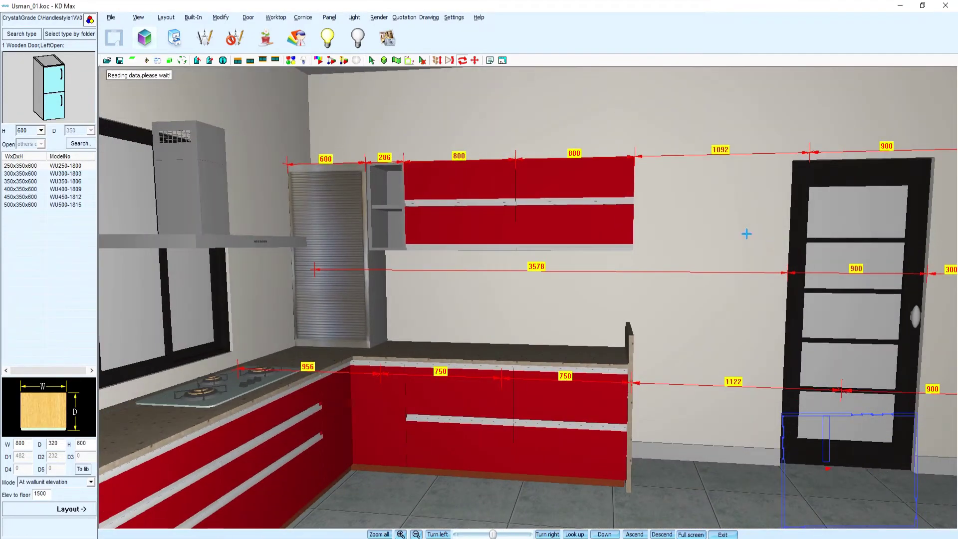
{"action": "left_click", "coordinate": [21, 33]}
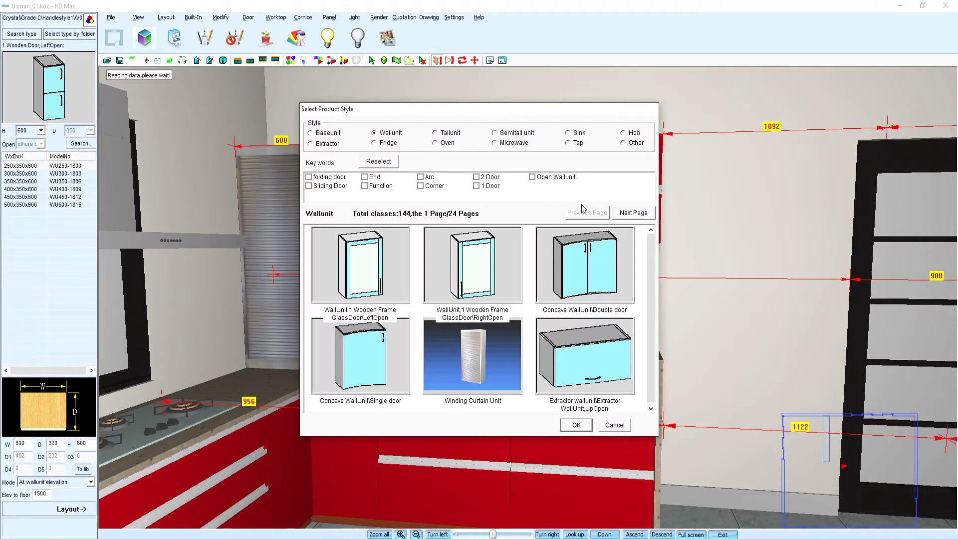
- Place an 800-wide, 300-high one-layer open wall unit at 1200 elevation on the wall
{"action": "left_click", "coordinate": [634, 213]}
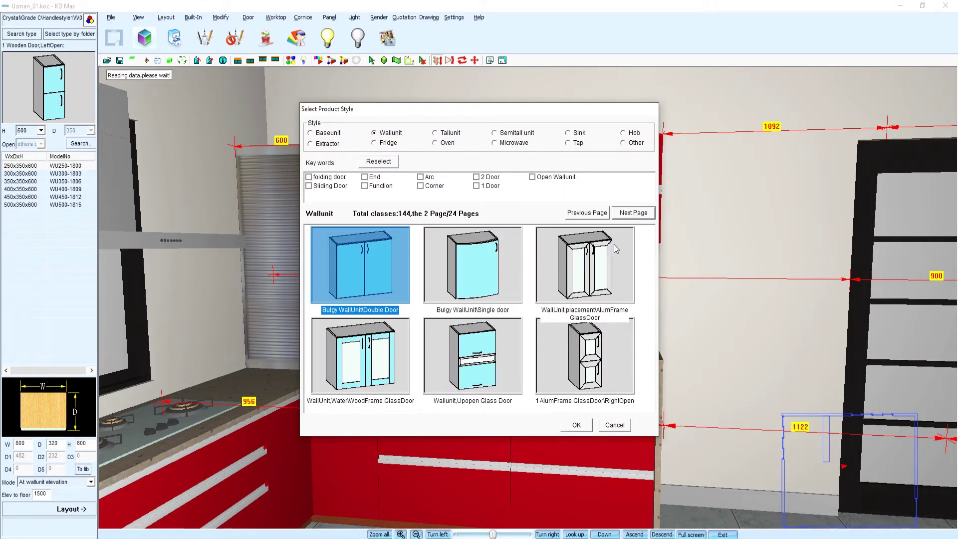
{"action": "left_click", "coordinate": [633, 214]}
{"action": "double_click", "coordinate": [449, 352]}
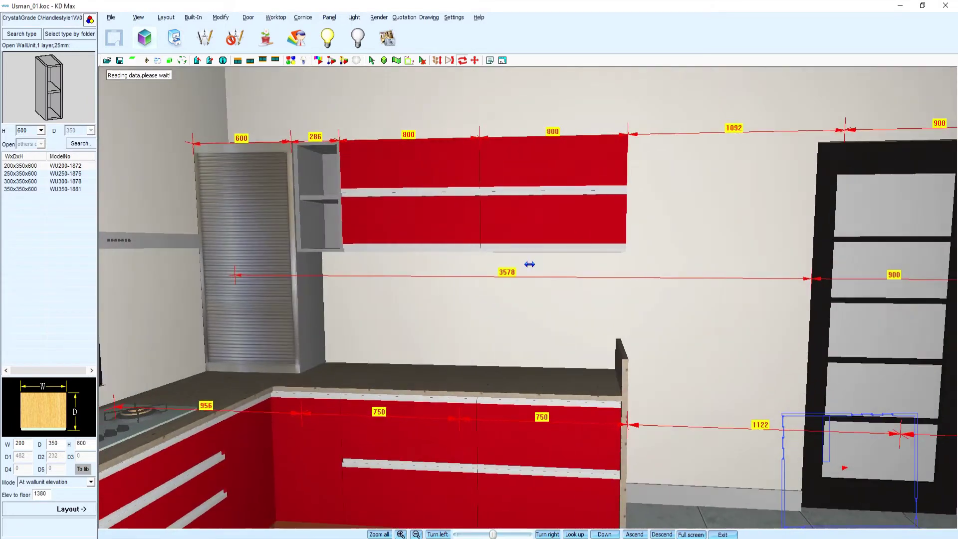
{"action": "left_click_drag", "start_coordinate": [530, 264], "coordinate": [15, 415]}
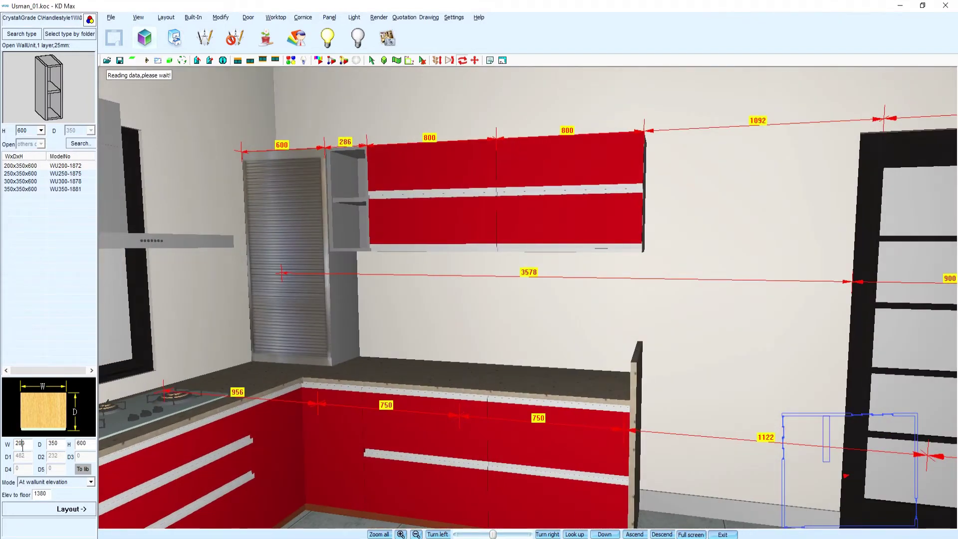
{"action": "type", "text": "8"}
{"action": "key", "text": "Tab"}
{"action": "key", "text": "Tab"}
{"action": "key", "text": "Tab"}
{"action": "type", "text": "1200"}
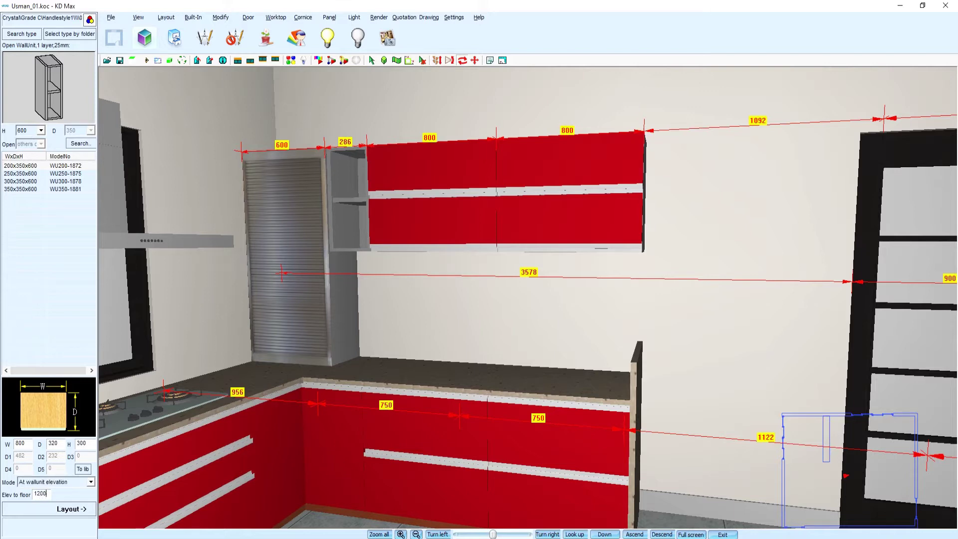
{"action": "left_click", "coordinate": [72, 508]}
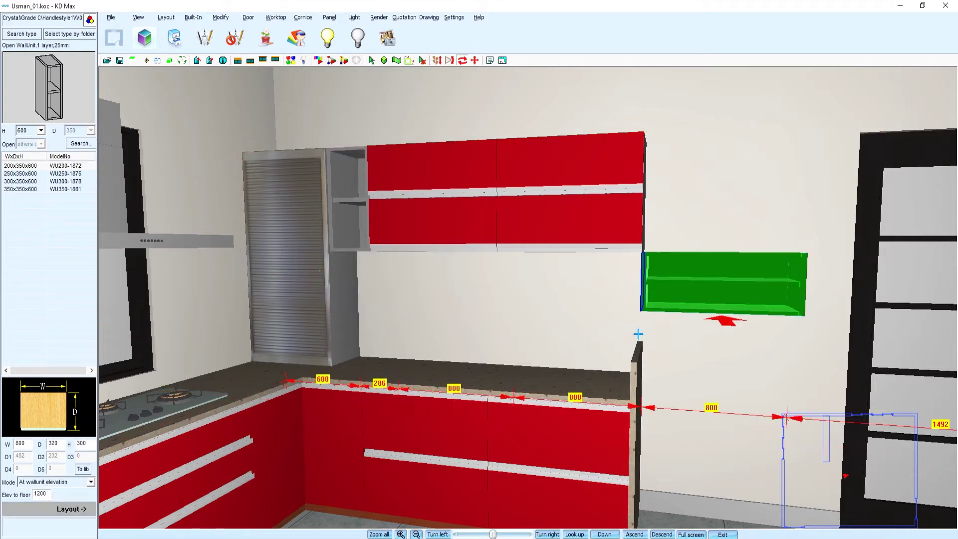
{"action": "left_click", "coordinate": [695, 277]}
- Align the open shelf unit beneath the red wall cabinet above it
{"action": "right_click", "coordinate": [694, 278]}
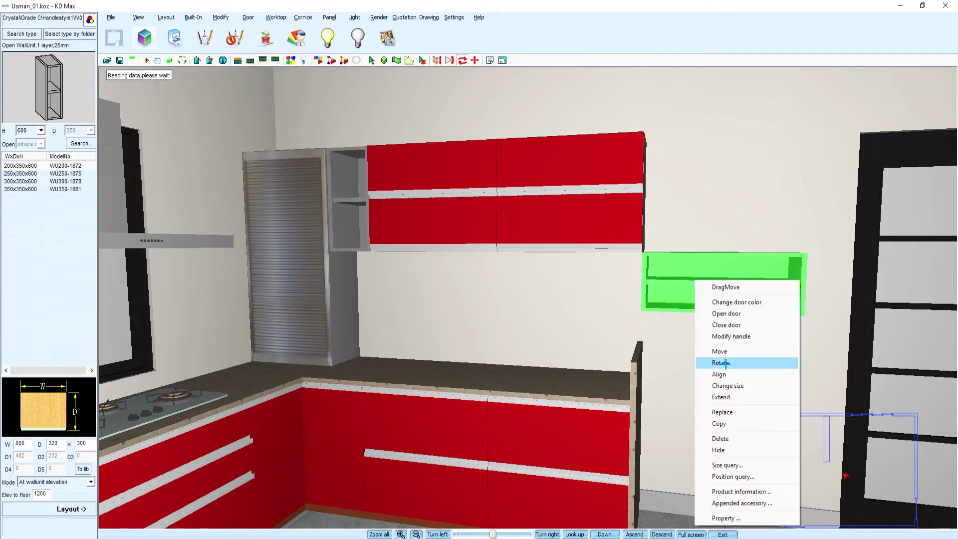
{"action": "left_click", "coordinate": [708, 363]}
{"action": "left_click", "coordinate": [610, 248]}
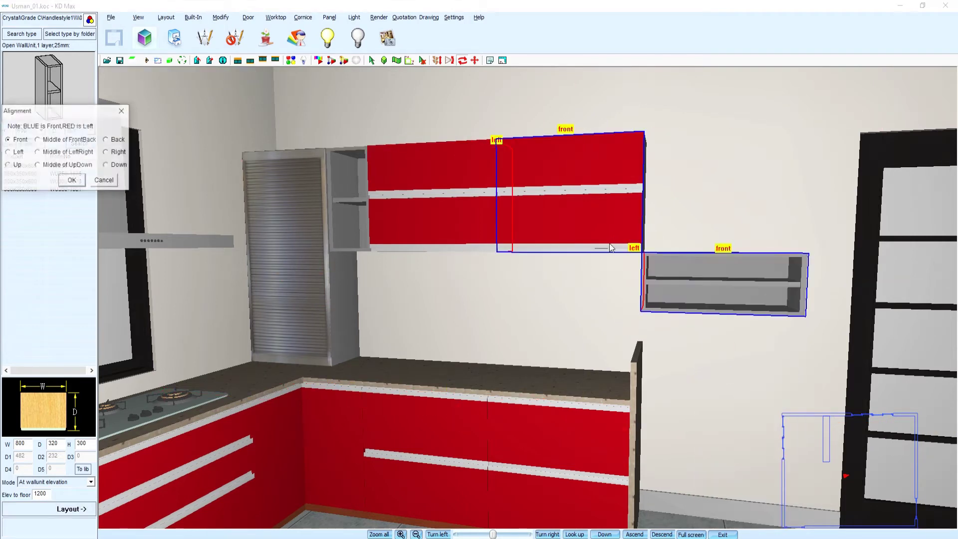
{"action": "left_click", "coordinate": [73, 180]}
{"action": "scroll", "coordinate": [675, 244], "scroll_direction": "up", "scroll_amount": 3}
{"action": "scroll", "coordinate": [471, 206], "scroll_direction": "up", "scroll_amount": 3}
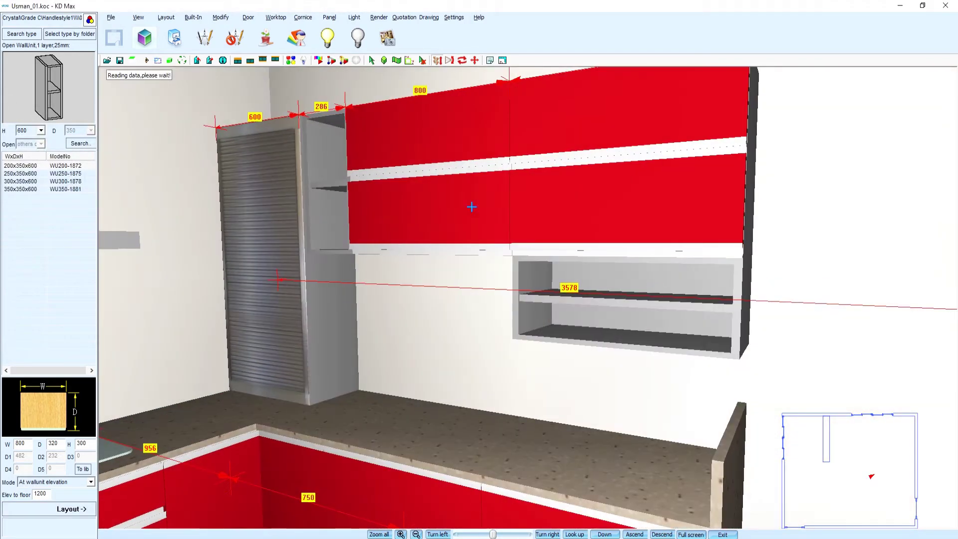
- Delete the middle shelf from the open shelf unit
{"action": "left_click", "coordinate": [227, 21]}
{"action": "left_click", "coordinate": [371, 170]}
{"action": "left_click", "coordinate": [644, 303]}
{"action": "left_click", "coordinate": [461, 308]}
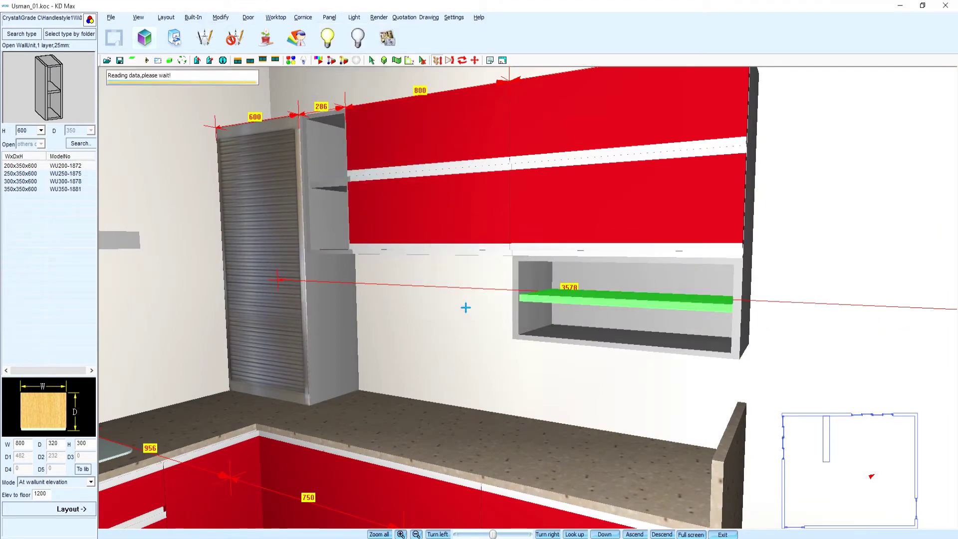
{"action": "scroll", "coordinate": [468, 282], "scroll_direction": "down", "scroll_amount": 3}
{"action": "scroll", "coordinate": [476, 247], "scroll_direction": "down", "scroll_amount": 2}
{"action": "scroll", "coordinate": [464, 246], "scroll_direction": "down", "scroll_amount": 2}
{"action": "scroll", "coordinate": [449, 225], "scroll_direction": "down", "scroll_amount": 2}
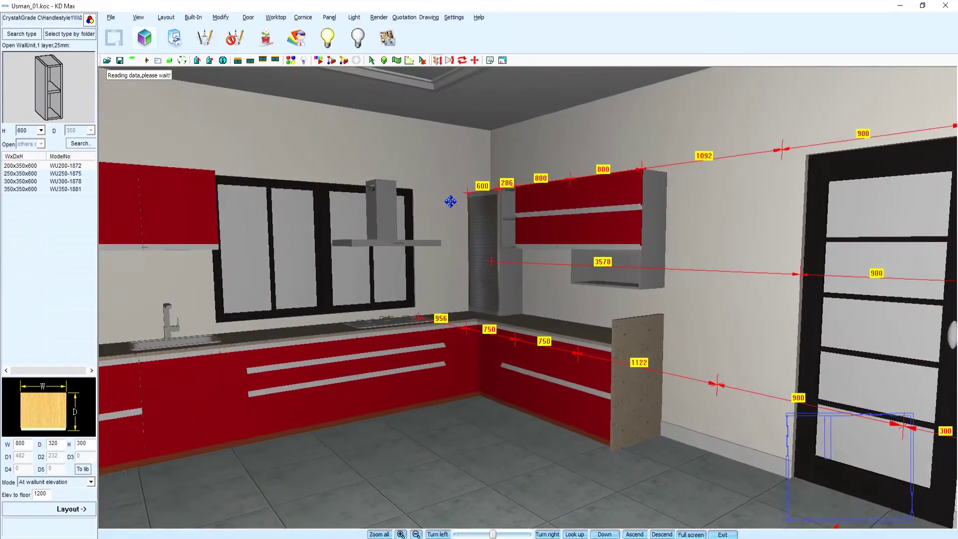
- Hide the dimension lines and save the kitchen scene
{"action": "scroll", "coordinate": [434, 203], "scroll_direction": "down", "scroll_amount": 2}
{"action": "scroll", "coordinate": [449, 205], "scroll_direction": "up", "scroll_amount": 2}
{"action": "left_click_drag", "start_coordinate": [472, 205], "coordinate": [498, 208]}
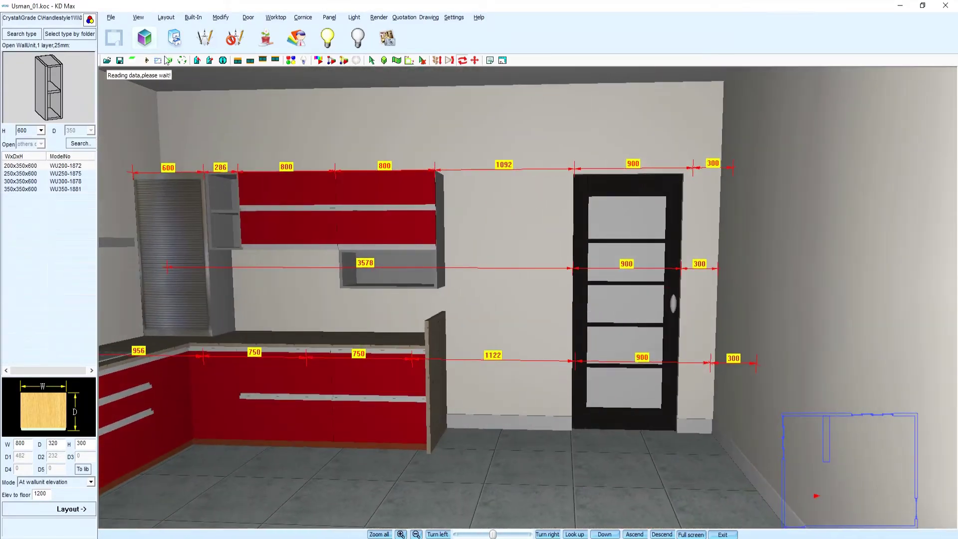
{"action": "left_click", "coordinate": [246, 39]}
{"action": "scroll", "coordinate": [365, 216], "scroll_direction": "up", "scroll_amount": 2}
{"action": "mouse_move", "coordinate": [366, 216]}
{"action": "left_mouse_down"}
{"action": "mouse_move", "coordinate": [479, 282]}
{"action": "mouse_move", "coordinate": [576, 251]}
{"action": "mouse_move", "coordinate": [652, 270]}
{"action": "mouse_move", "coordinate": [632, 269]}
{"action": "left_mouse_up"}
{"action": "scroll", "coordinate": [487, 283], "scroll_direction": "up", "scroll_amount": 2}
{"action": "scroll", "coordinate": [464, 280], "scroll_direction": "down", "scroll_amount": 3}
{"action": "key", "text": "Return"}
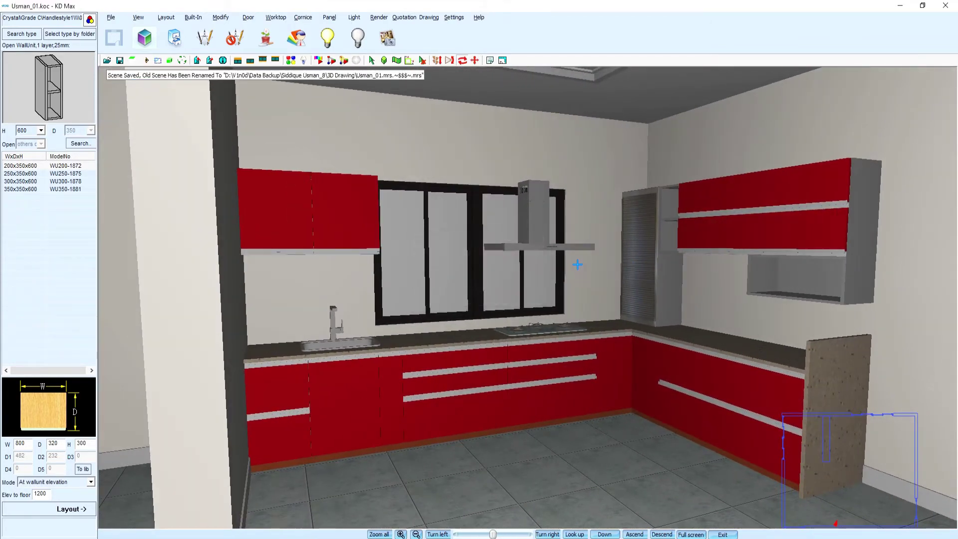
- Delete the green skirting board around the pillar
{"action": "mouse_move", "coordinate": [584, 261]}
{"action": "left_mouse_down"}
{"action": "mouse_move", "coordinate": [656, 322]}
{"action": "mouse_move", "coordinate": [658, 280]}
{"action": "mouse_move", "coordinate": [678, 289]}
{"action": "mouse_move", "coordinate": [660, 289]}
{"action": "left_mouse_up"}
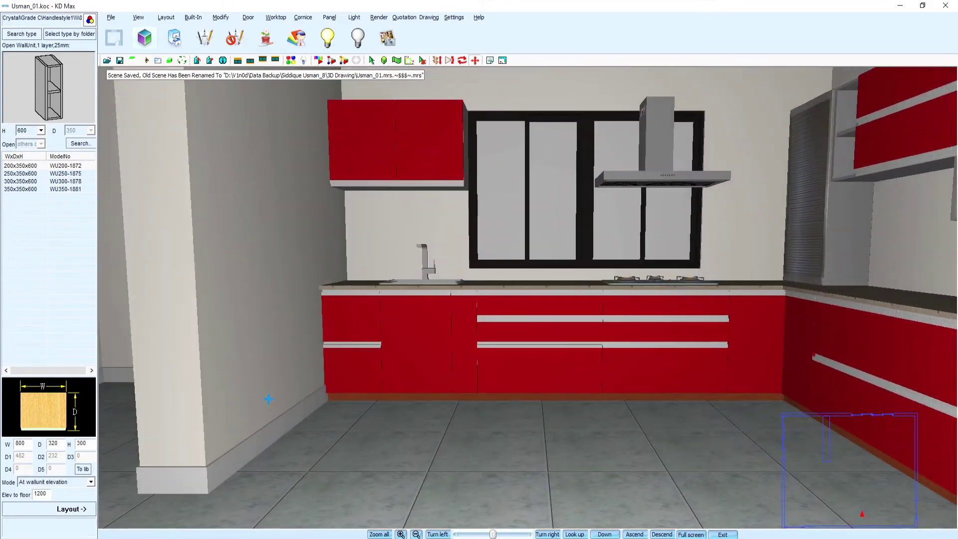
{"action": "right_click", "coordinate": [272, 428]}
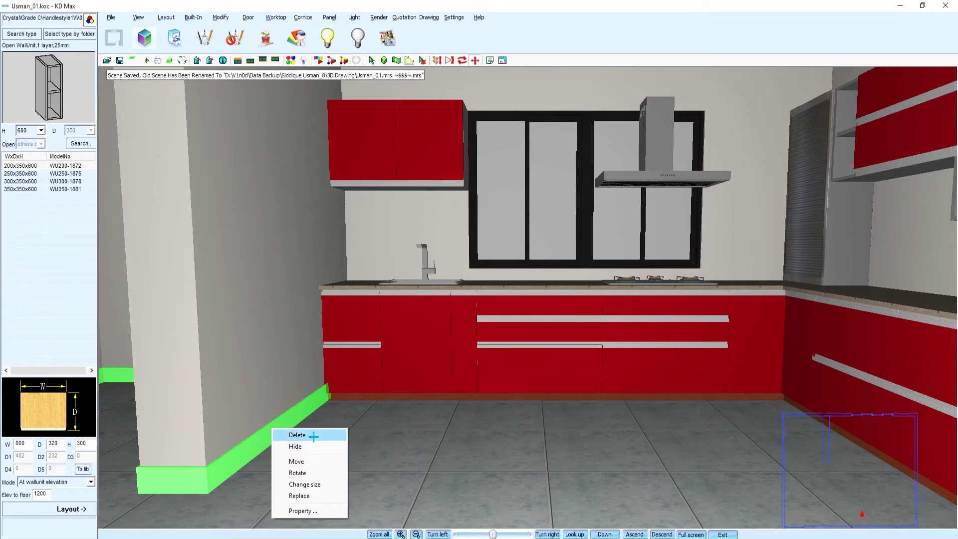
{"action": "left_click", "coordinate": [313, 437]}
{"action": "left_click", "coordinate": [459, 296]}
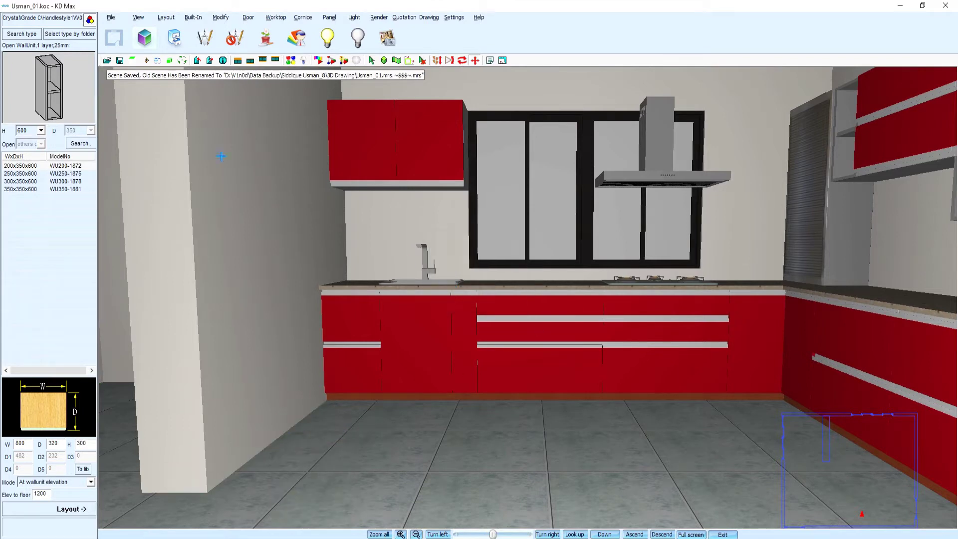
- Save the scene to file with its textures copied, and bring up Create Ceiling Filler
{"action": "left_click", "coordinate": [104, 18]}
{"action": "left_click", "coordinate": [145, 53]}
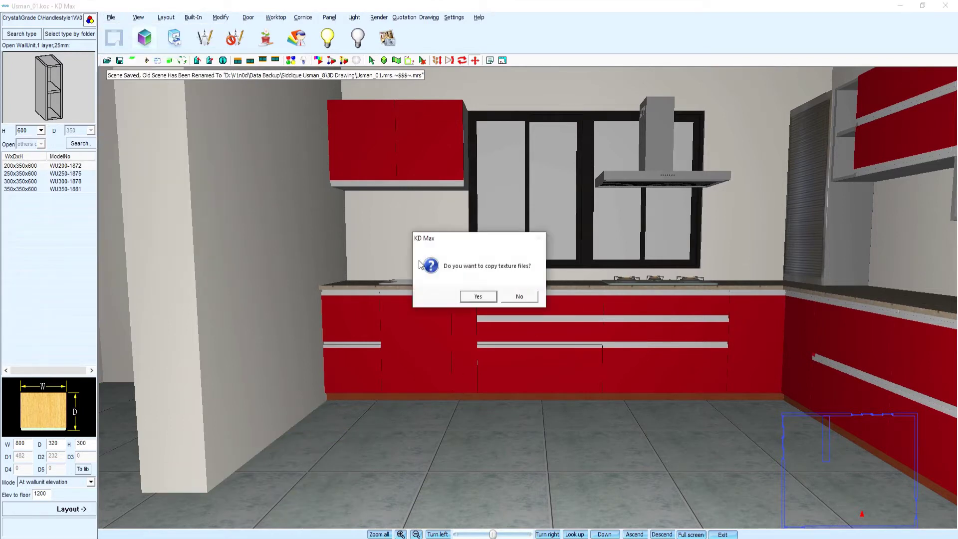
{"action": "left_click", "coordinate": [479, 296]}
{"action": "mouse_move", "coordinate": [479, 296]}
{"action": "left_mouse_down"}
{"action": "mouse_move", "coordinate": [513, 293]}
{"action": "mouse_move", "coordinate": [427, 299]}
{"action": "mouse_move", "coordinate": [338, 269]}
{"action": "mouse_move", "coordinate": [496, 278]}
{"action": "mouse_move", "coordinate": [305, 186]}
{"action": "left_mouse_up"}
{"action": "left_click", "coordinate": [302, 17]}
{"action": "mouse_move", "coordinate": [333, 120]}
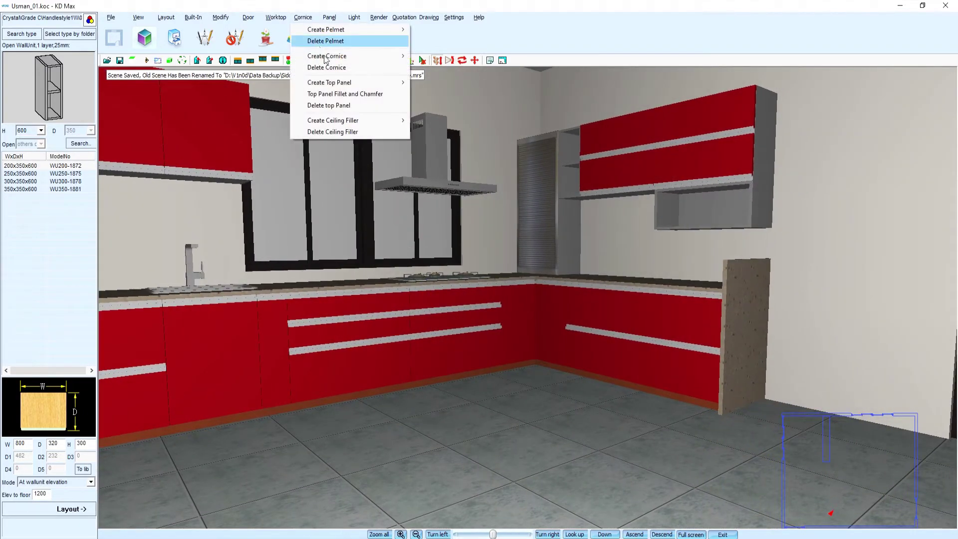
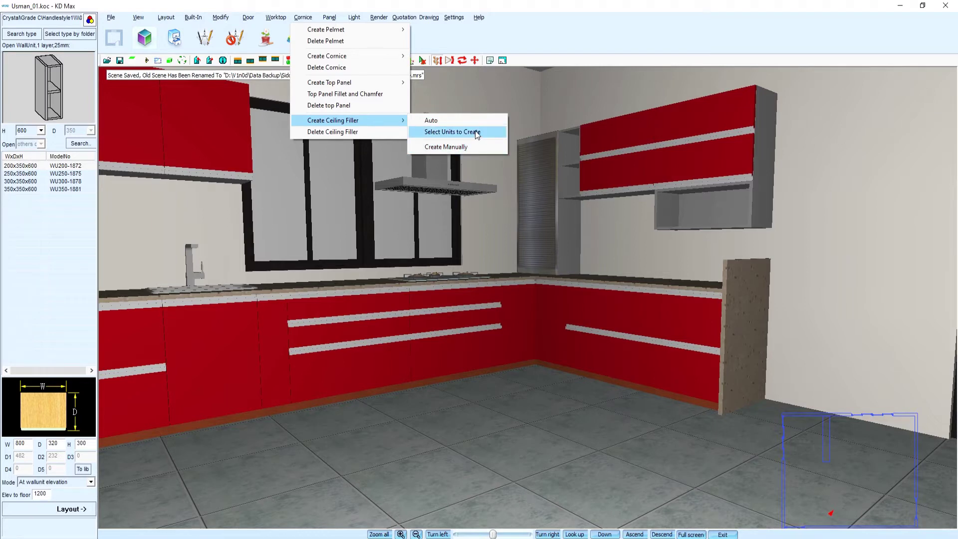
- Select units for a ceiling filler, bringing up the kitchen plan drawing window
{"action": "left_click", "coordinate": [459, 146]}
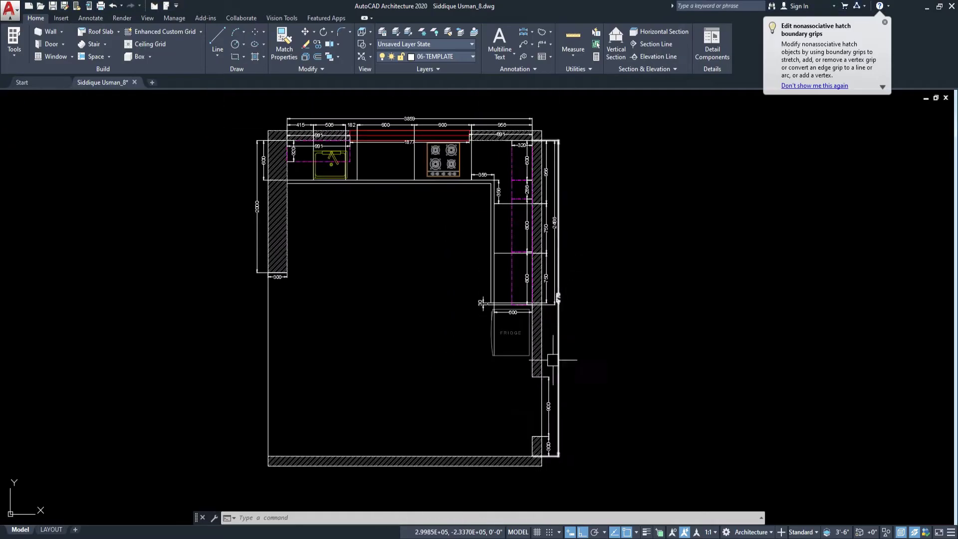
{"action": "scroll", "coordinate": [553, 359], "scroll_direction": "up", "scroll_amount": 2}
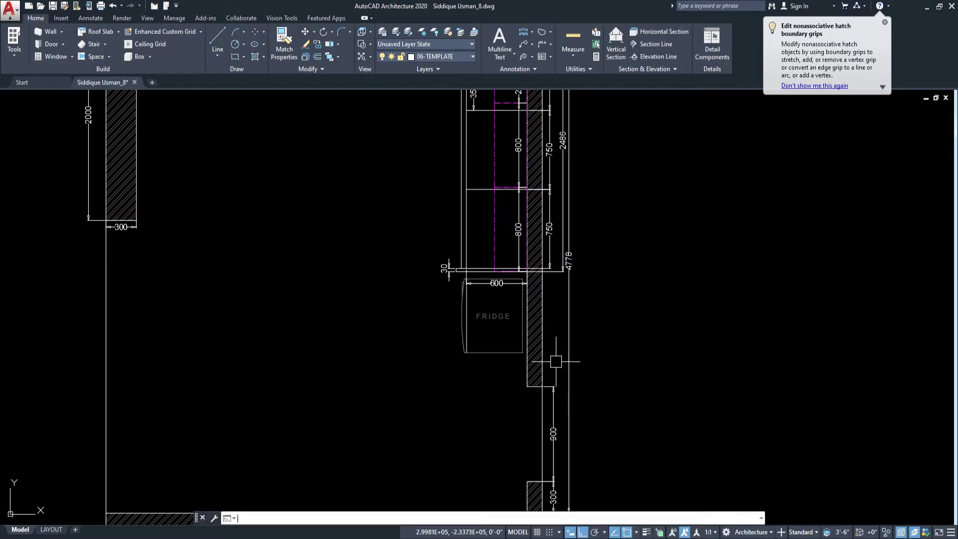
- Add a 1092 linear dimension (dli) beside the fridge wall
{"action": "type", "text": "dli"}
{"action": "key", "text": "Return"}
{"action": "scroll", "coordinate": [506, 277], "scroll_direction": "up", "scroll_amount": 4}
{"action": "left_click", "coordinate": [492, 221]}
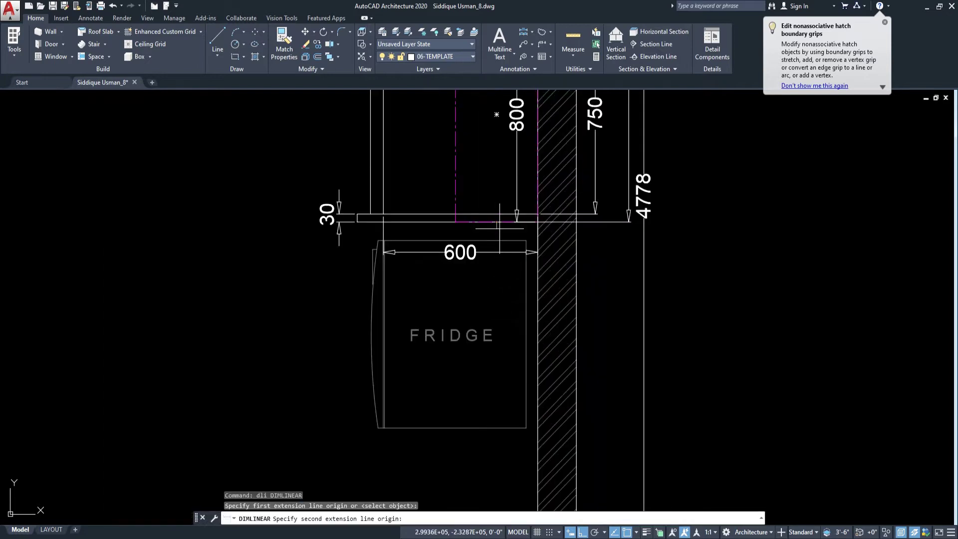
{"action": "scroll", "coordinate": [511, 258], "scroll_direction": "down", "scroll_amount": 2}
{"action": "left_click", "coordinate": [551, 419]}
{"action": "left_click", "coordinate": [573, 440]}
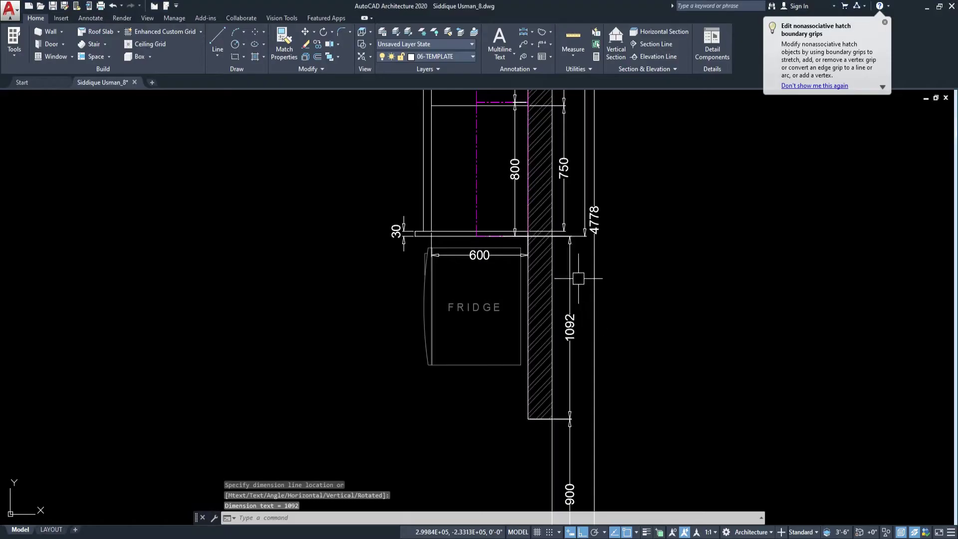
- Stretch the 1092 dimension's top grip to a new point
{"action": "left_click", "coordinate": [577, 278]}
{"action": "left_click", "coordinate": [569, 280]}
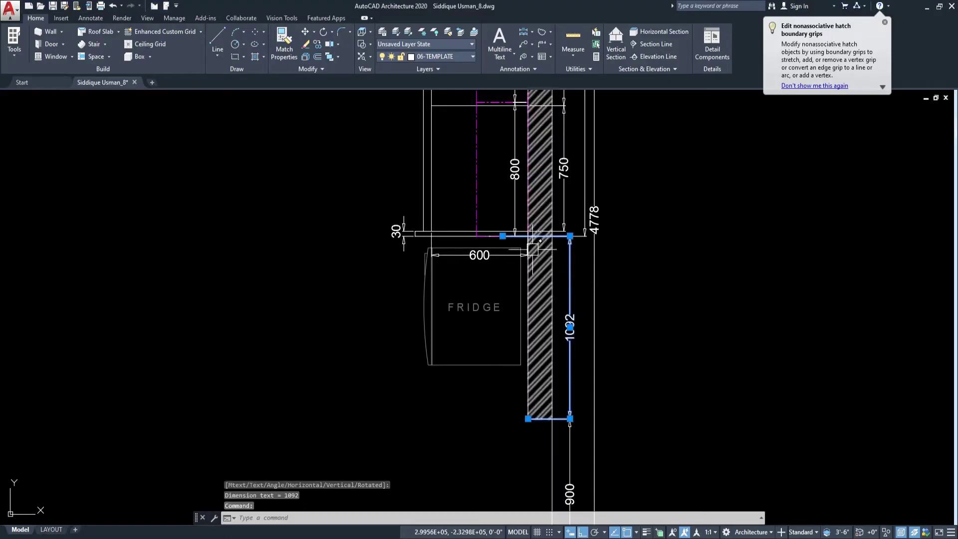
{"action": "left_click", "coordinate": [501, 231]}
{"action": "scroll", "coordinate": [500, 231], "scroll_direction": "up", "scroll_amount": 3}
{"action": "scroll", "coordinate": [517, 241], "scroll_direction": "down", "scroll_amount": 3}
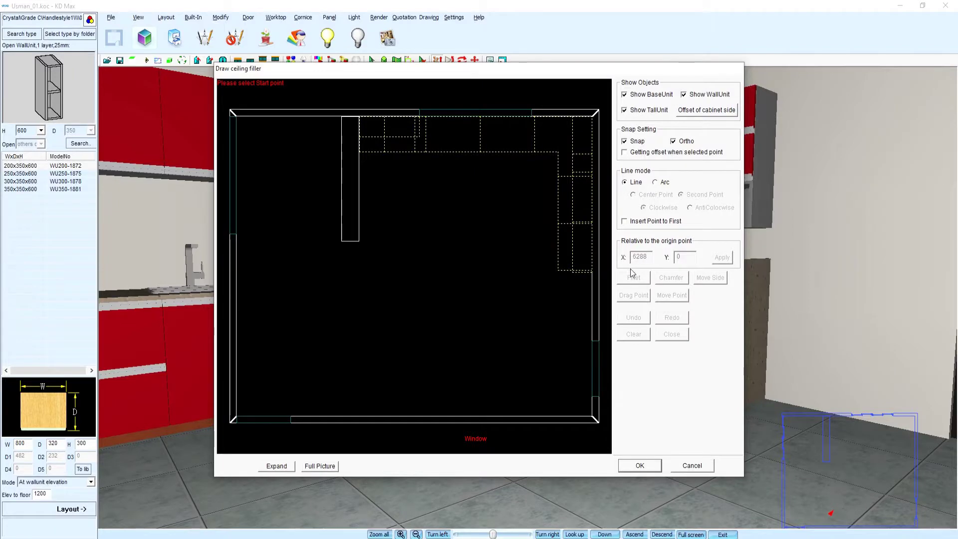
- Trace a filler outline from a -1122 cabinet-side offset, then undo the last point
{"action": "left_click", "coordinate": [698, 111]}
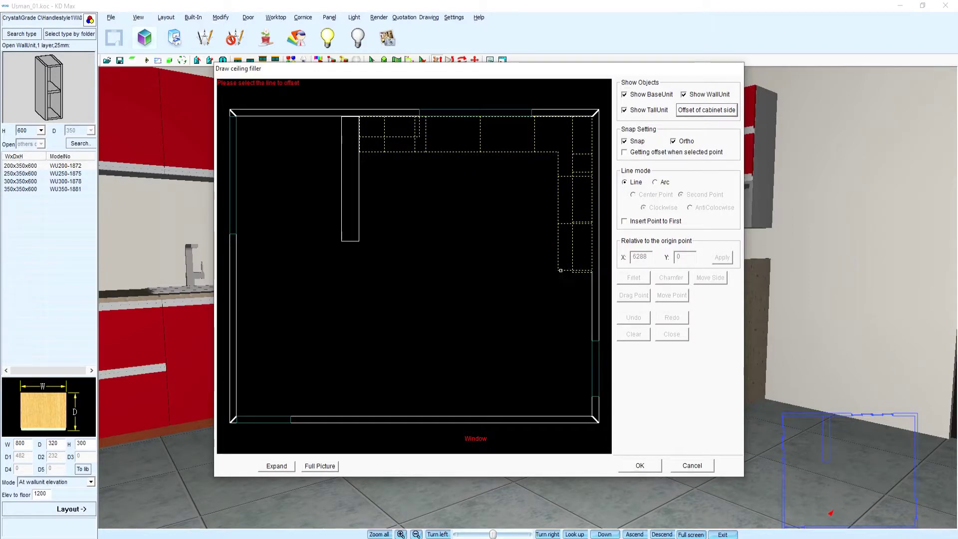
{"action": "left_click", "coordinate": [560, 270]}
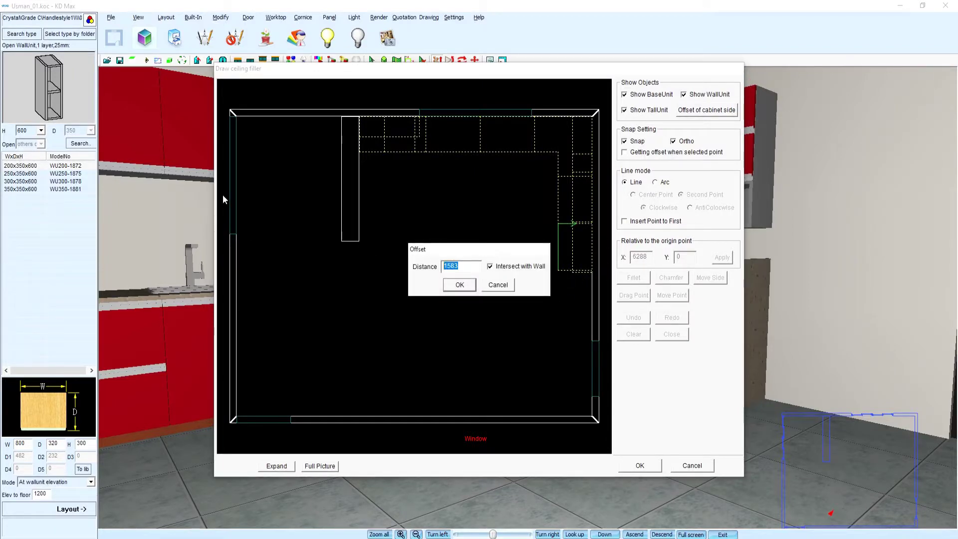
{"action": "key", "text": "Return"}
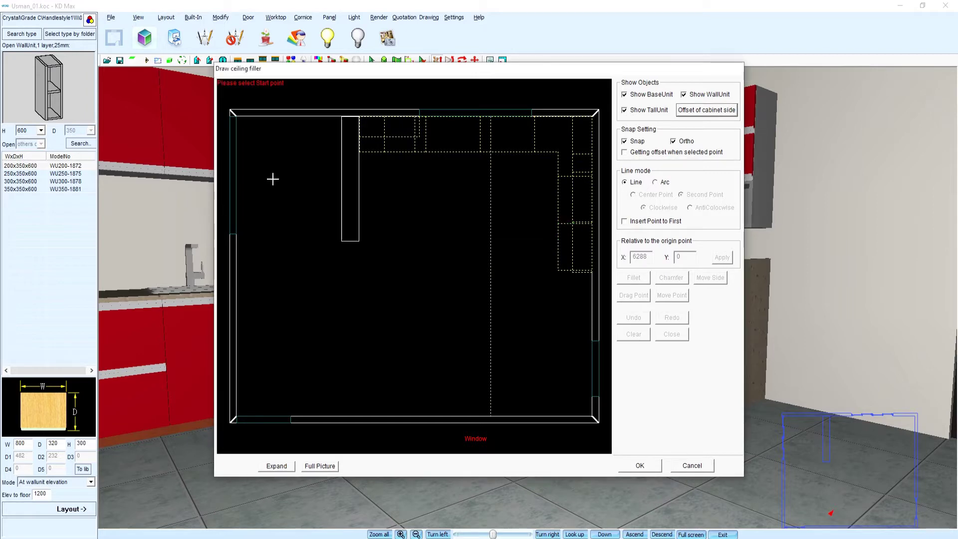
{"action": "left_click", "coordinate": [708, 113]}
{"action": "left_click", "coordinate": [563, 271]}
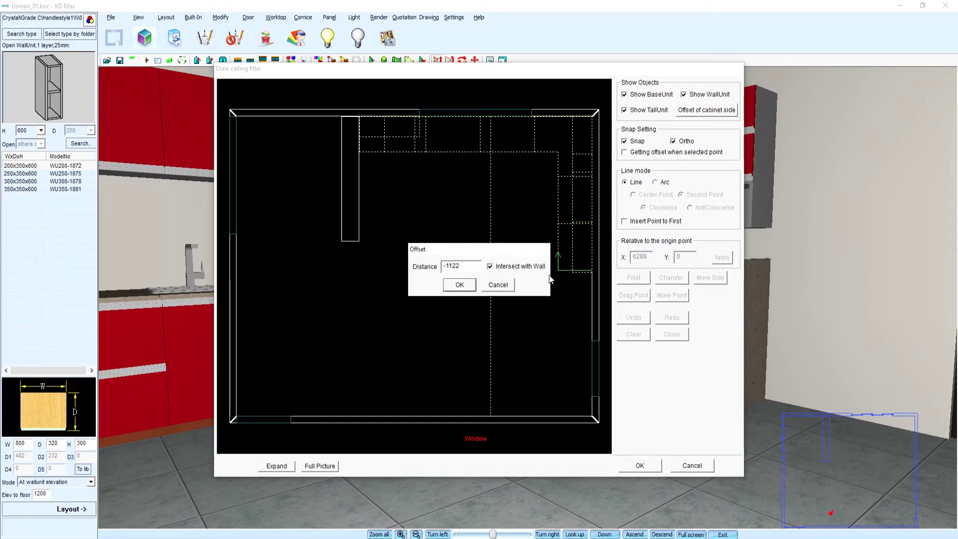
{"action": "left_click", "coordinate": [459, 283]}
{"action": "left_click", "coordinate": [591, 340]}
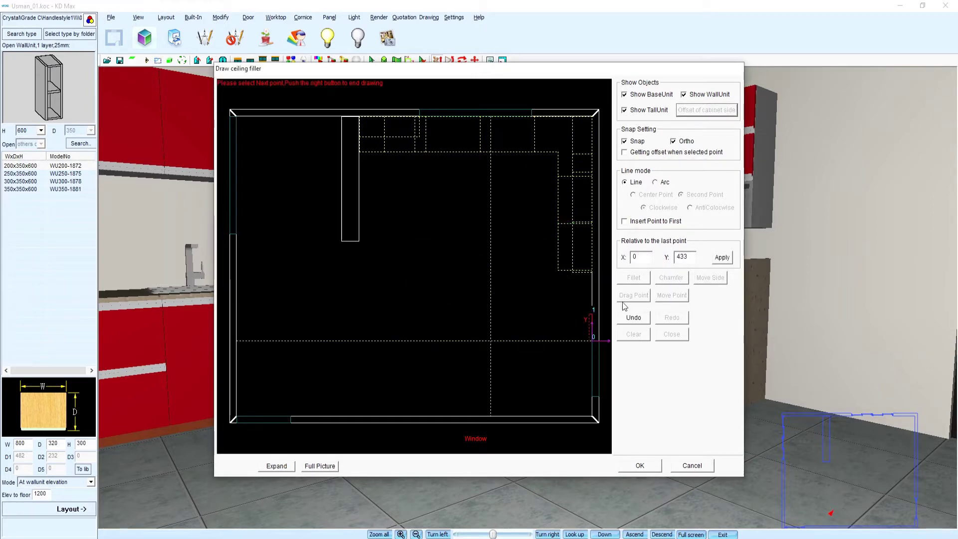
{"action": "left_click", "coordinate": [593, 115]}
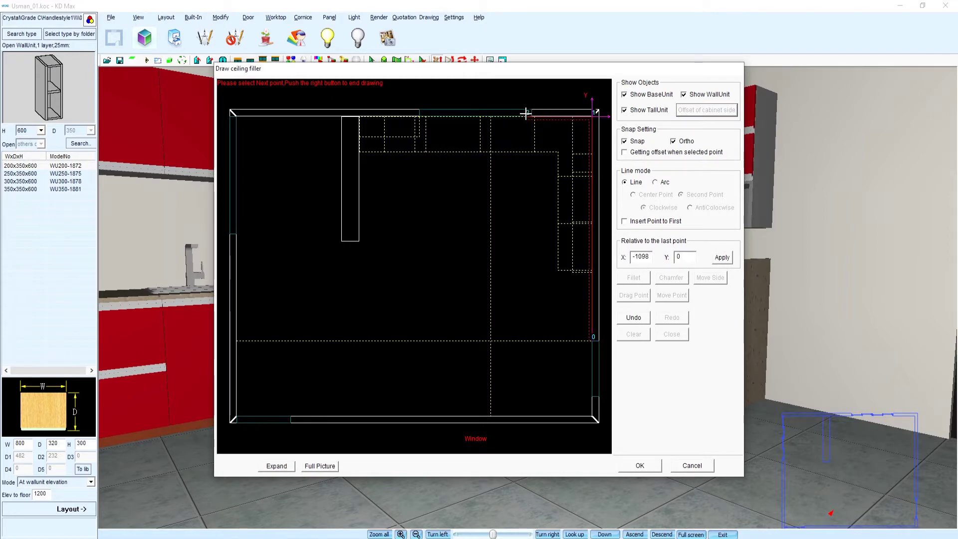
{"action": "right_click", "coordinate": [549, 119]}
{"action": "left_click", "coordinate": [639, 322]}
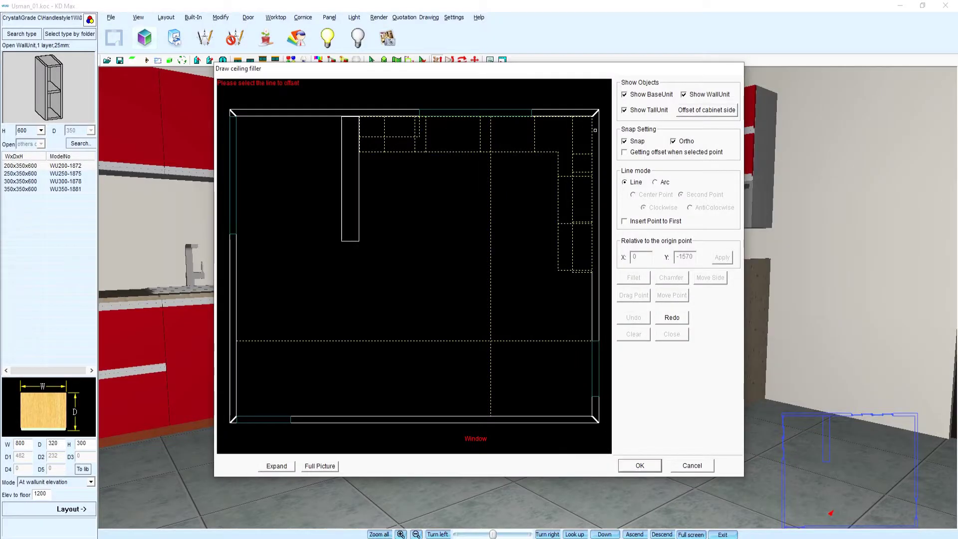
- Retrace the filler outline along the right and top walls from a 991 cabinet-side offset
{"action": "left_click", "coordinate": [595, 130]}
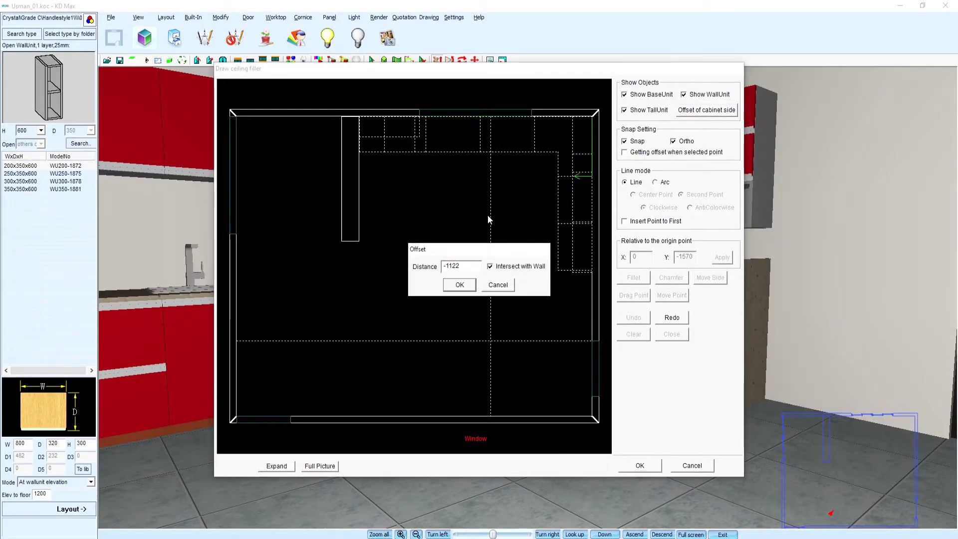
{"action": "double_click", "coordinate": [473, 271]}
{"action": "type", "text": "991"}
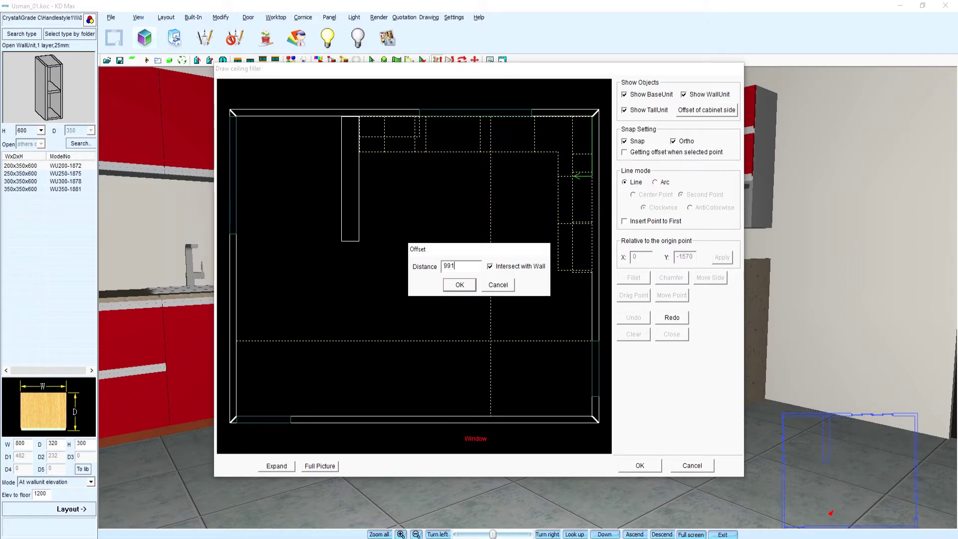
{"action": "left_click", "coordinate": [460, 285]}
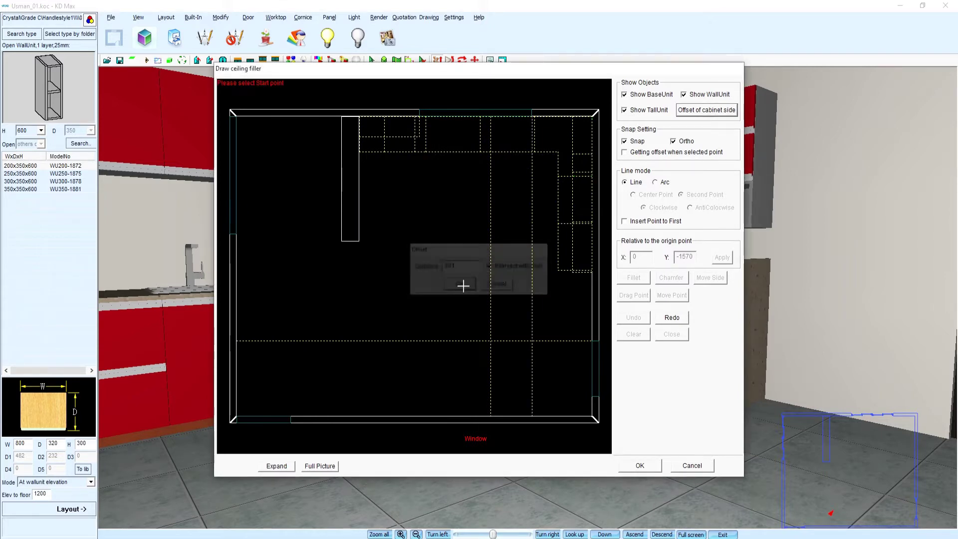
{"action": "left_click", "coordinate": [592, 335]}
{"action": "left_click", "coordinate": [592, 117]}
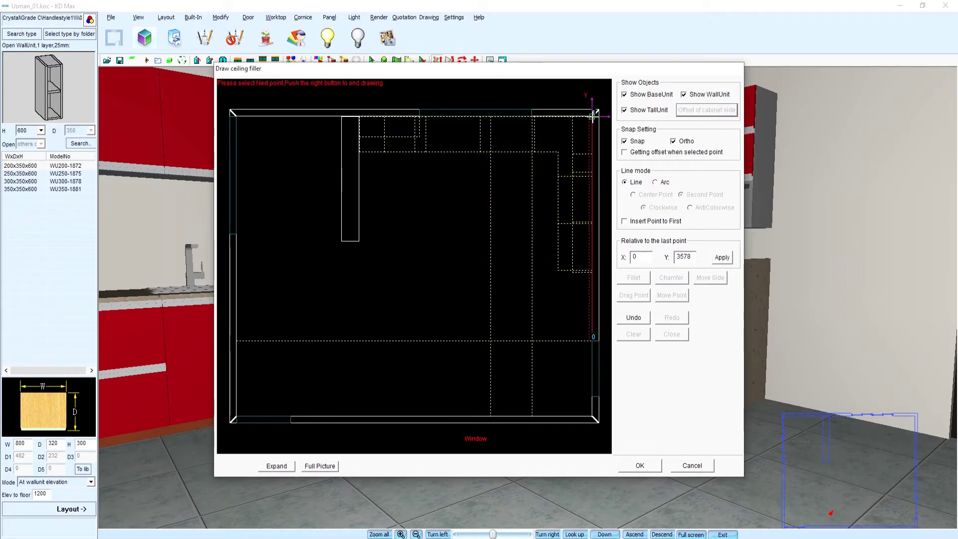
{"action": "left_click", "coordinate": [533, 113]}
{"action": "left_click", "coordinate": [640, 466]}
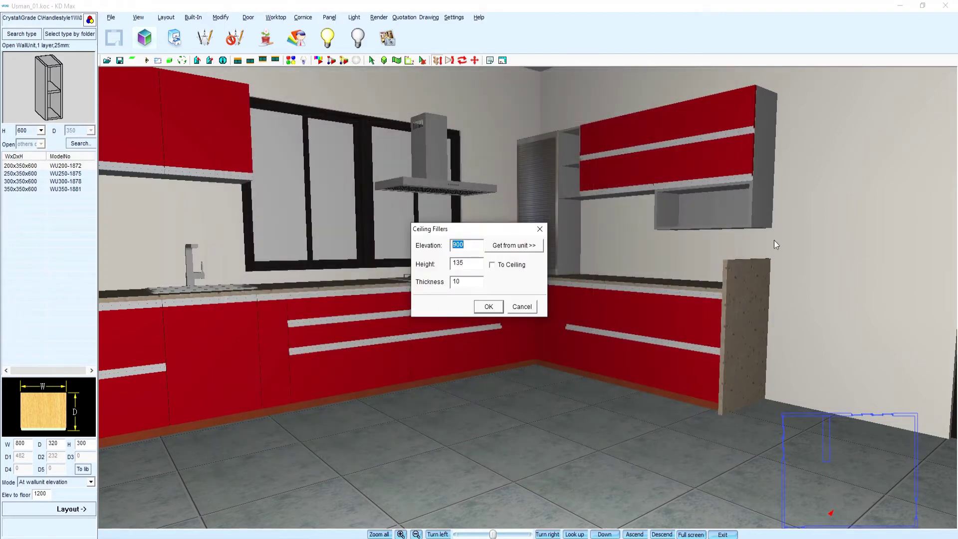
- Browse the kitchen site photos, then return to KD Max
{"action": "left_click", "coordinate": [523, 508]}
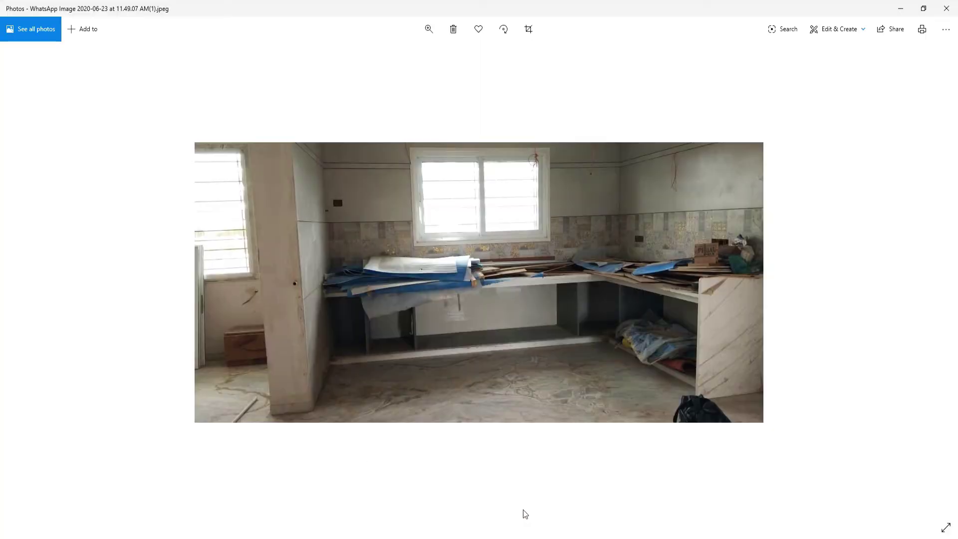
{"action": "key", "text": "Right"}
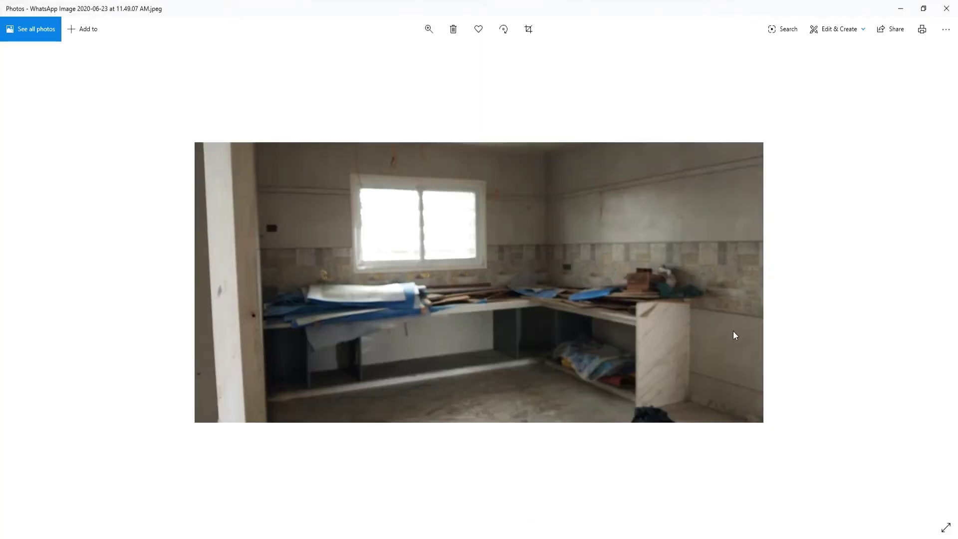
{"action": "key", "text": "Right"}
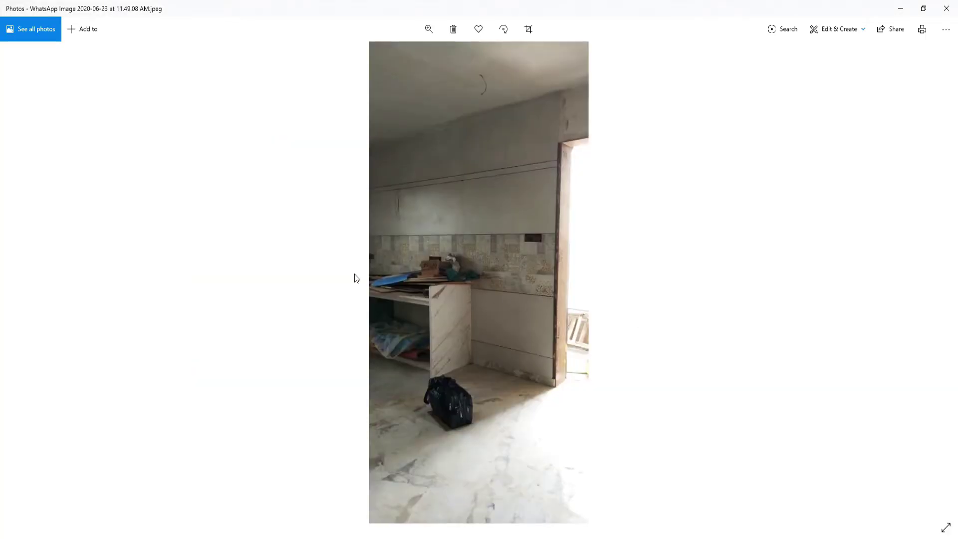
{"action": "key", "text": "alt+Tab"}
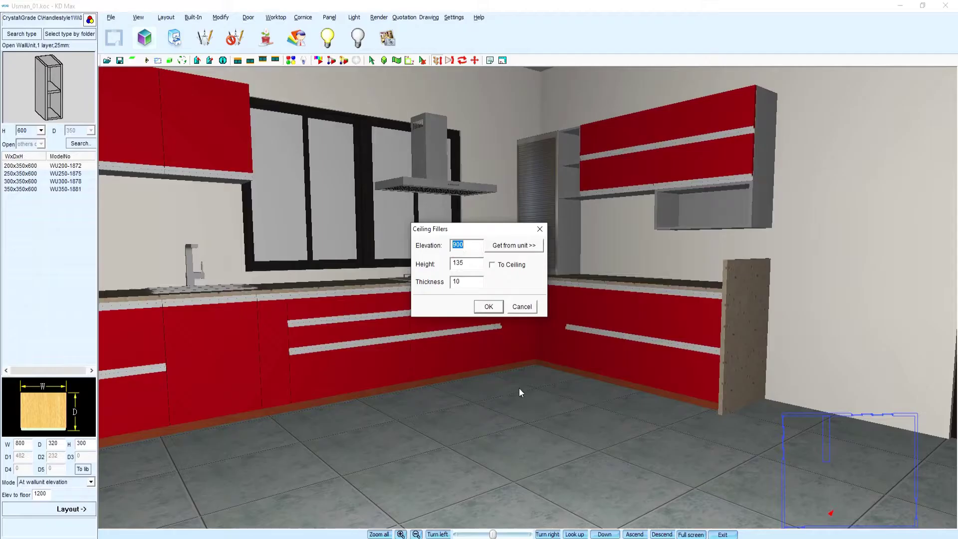
- Work out the filler elevation in Calculator and enter Elevation 785
{"action": "key", "text": "alt+Tab"}
{"action": "key", "text": "Escape"}
{"action": "type", "text": "25 + 60"}
{"action": "key", "text": "Return"}
{"action": "double_click", "coordinate": [468, 246]}
{"action": "key", "text": "Tab"}
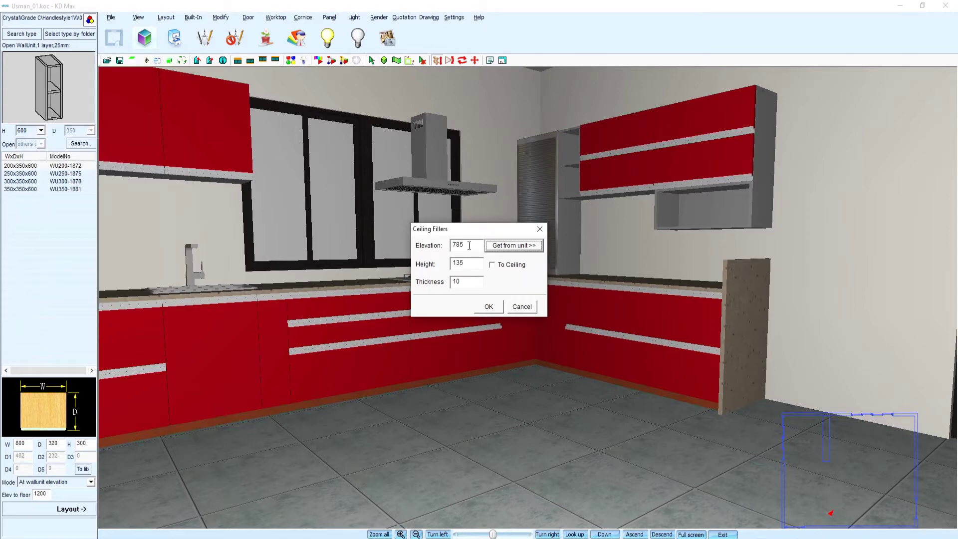
- Calculate 1500 - 785 and create the ceiling filler with height 715
{"action": "key", "text": "alt+Tab"}
{"action": "key", "text": "Escape"}
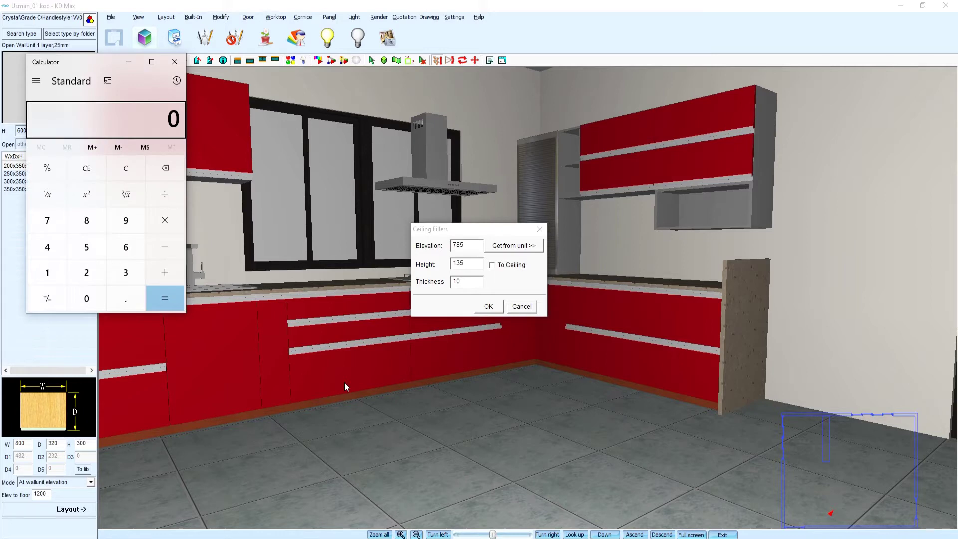
{"action": "type", "text": "1500 - 785"}
{"action": "key", "text": "Return"}
{"action": "left_click", "coordinate": [461, 267]}
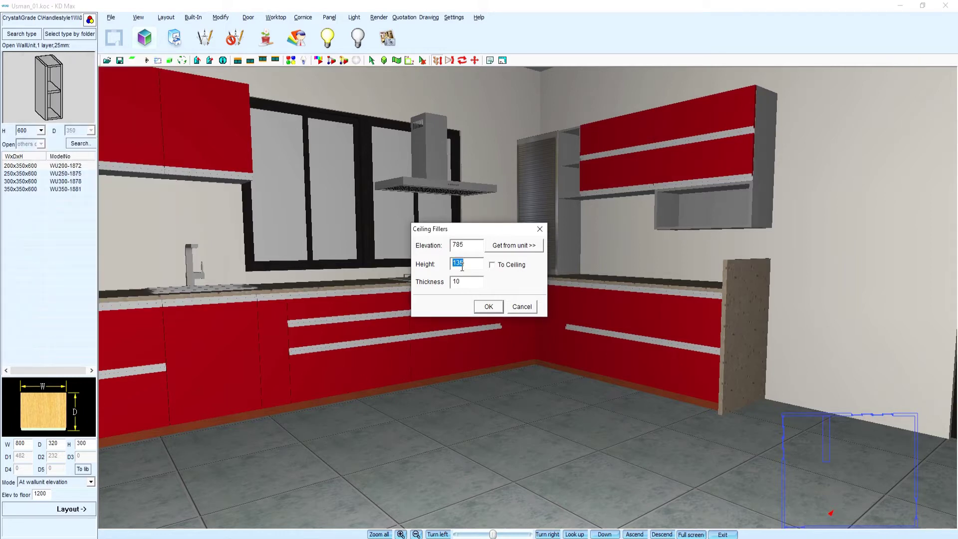
{"action": "type", "text": "715"}
{"action": "left_click", "coordinate": [488, 309]}
{"action": "left_click_drag", "start_coordinate": [945, 272], "coordinate": [603, 182]}
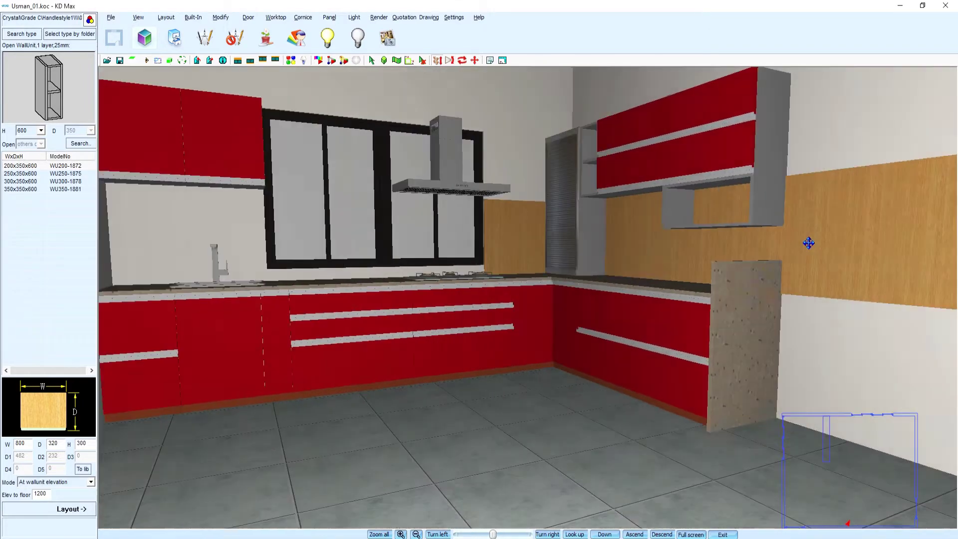
- Orbit around the sink wall to inspect the filler panel and open the Create Ceiling Filler options
{"action": "left_click_drag", "start_coordinate": [718, 205], "coordinate": [781, 242]}
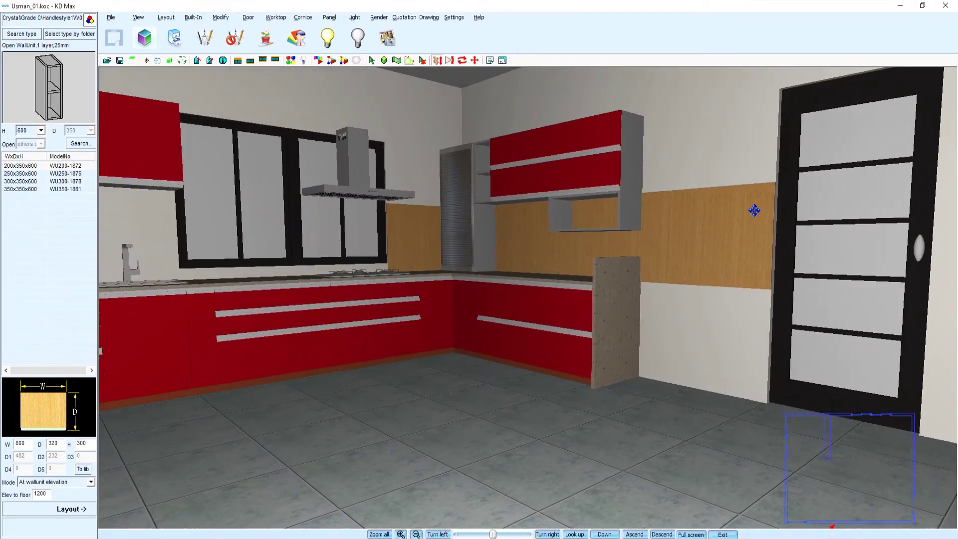
{"action": "scroll", "coordinate": [781, 243], "scroll_direction": "up", "scroll_amount": 5}
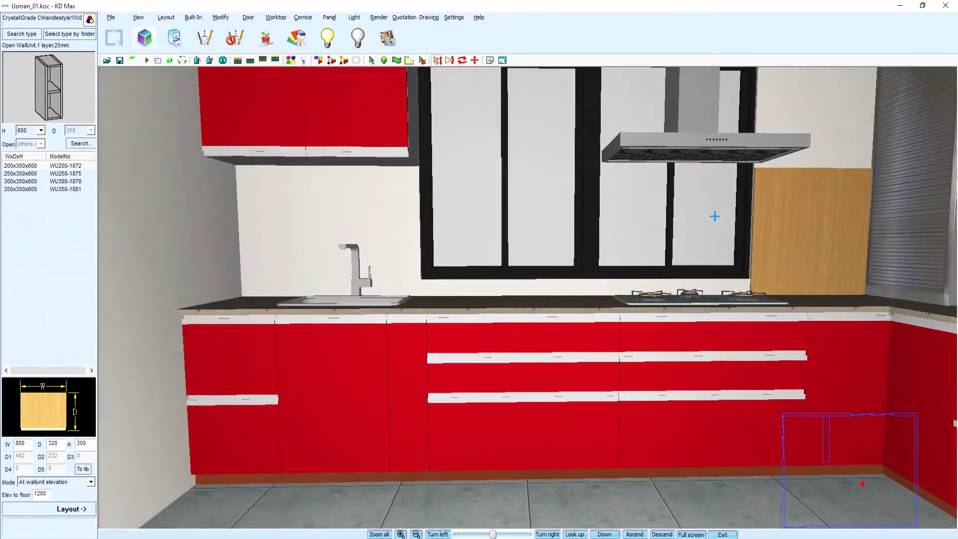
{"action": "left_click_drag", "start_coordinate": [711, 216], "coordinate": [731, 185]}
{"action": "scroll", "coordinate": [685, 264], "scroll_direction": "down", "scroll_amount": 3}
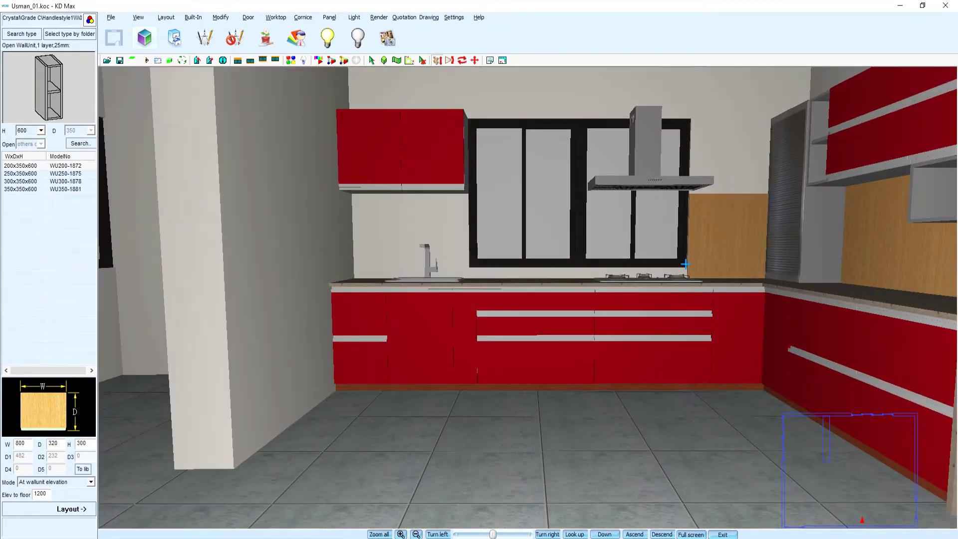
{"action": "left_click", "coordinate": [329, 17]}
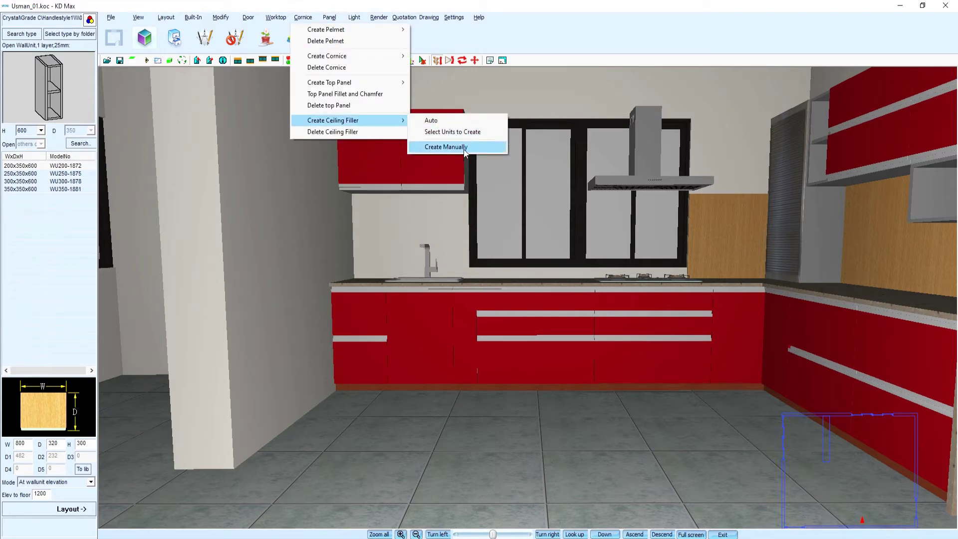
- Manually draw a ceiling filler along the top wall below the left wall cabinets and confirm it
{"action": "left_click", "coordinate": [465, 147]}
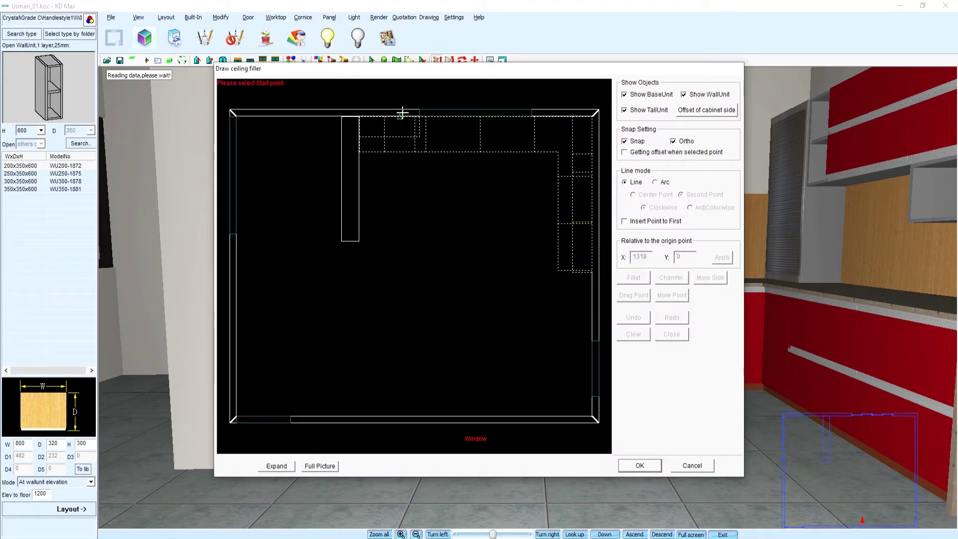
{"action": "left_click", "coordinate": [419, 113]}
{"action": "left_click", "coordinate": [360, 113]}
{"action": "left_click", "coordinate": [640, 465]}
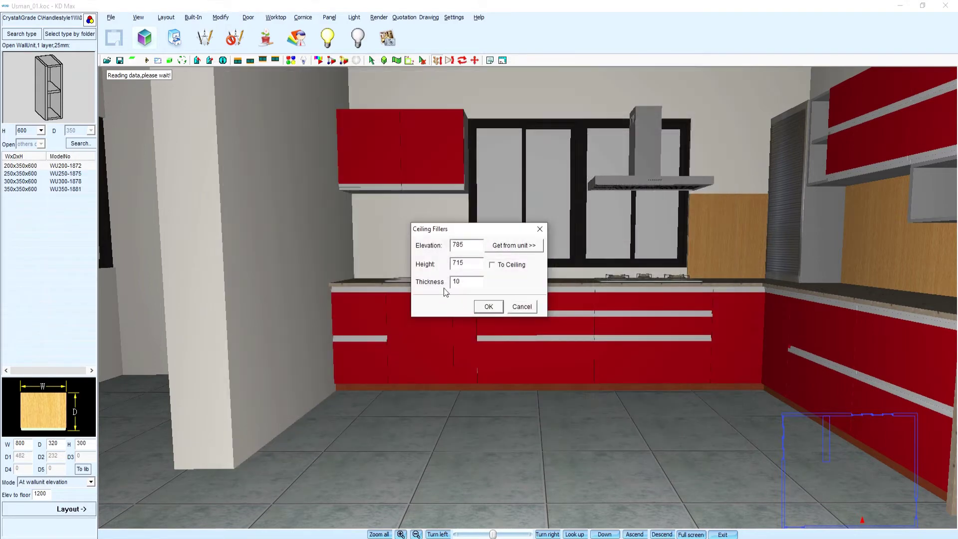
{"action": "left_click", "coordinate": [484, 307]}
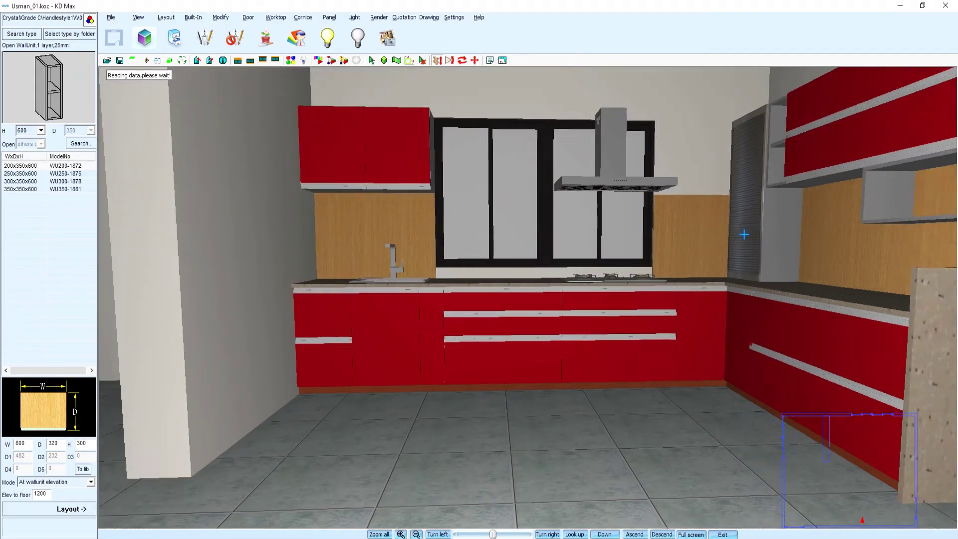
{"action": "left_click_drag", "start_coordinate": [729, 238], "coordinate": [465, 278]}
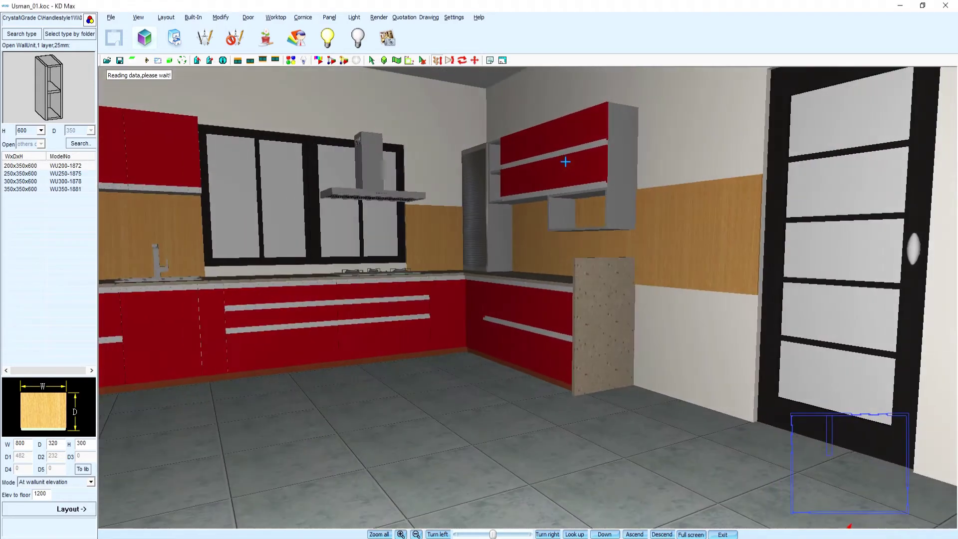
{"action": "left_click_drag", "start_coordinate": [551, 268], "coordinate": [350, 75]}
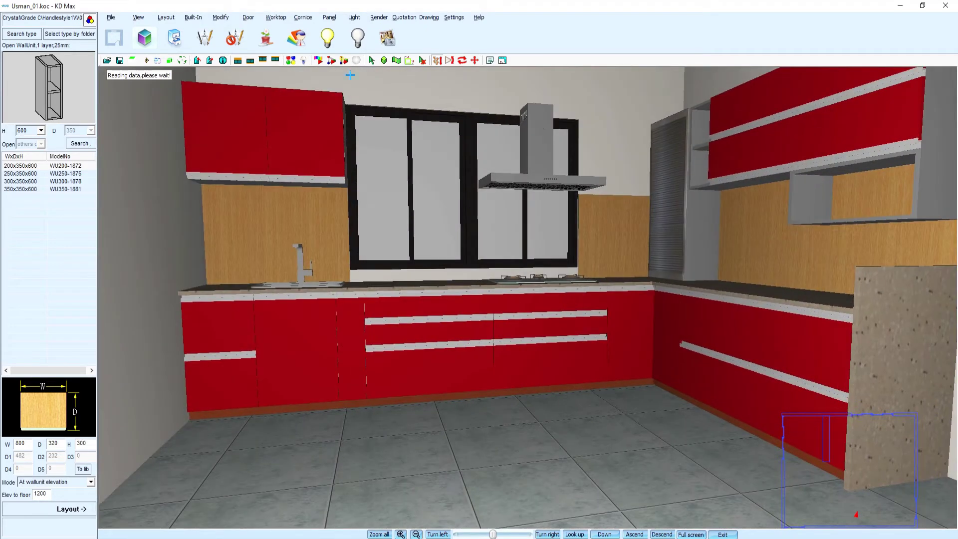
{"action": "left_click", "coordinate": [302, 20]}
{"action": "mouse_move", "coordinate": [332, 121]}
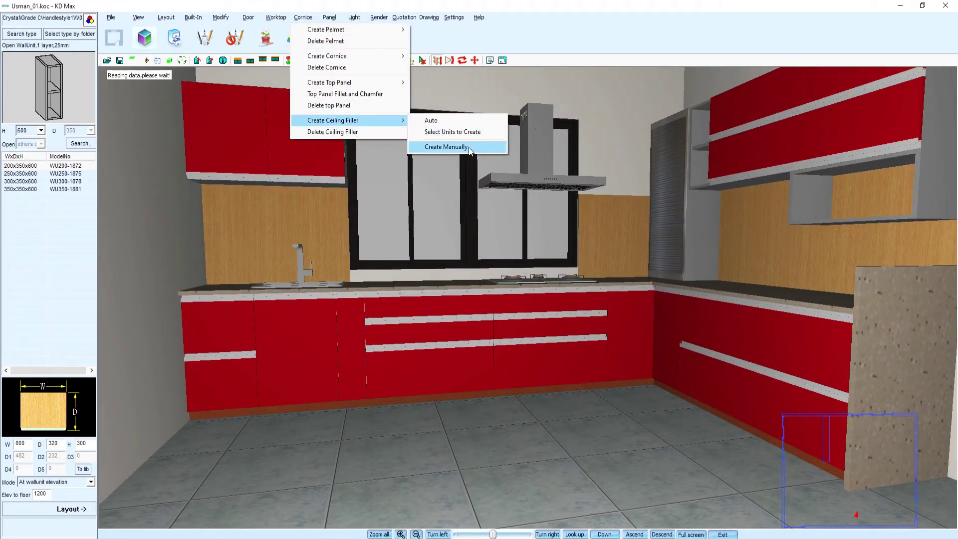
- Draw the filler outline over the right-hand wall units from a 991 cabinet-side offset
{"action": "left_click", "coordinate": [469, 147]}
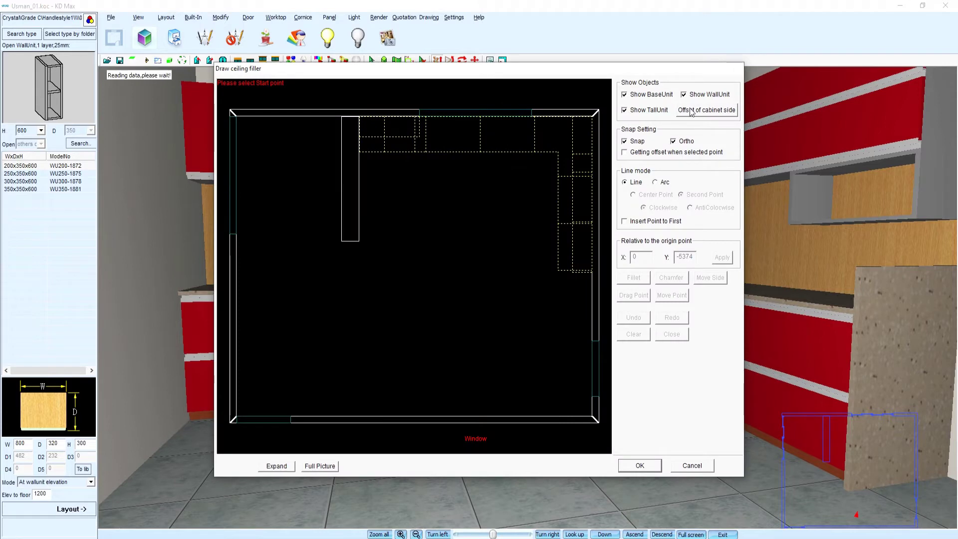
{"action": "left_click", "coordinate": [690, 113]}
{"action": "left_click", "coordinate": [589, 128]}
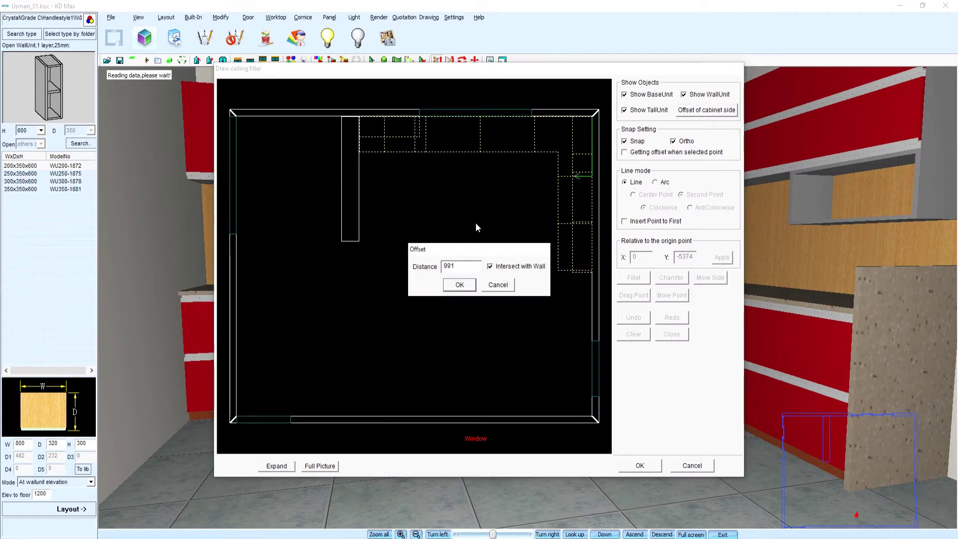
{"action": "left_click", "coordinate": [459, 284]}
{"action": "left_click", "coordinate": [531, 113]}
{"action": "left_click", "coordinate": [420, 112]}
{"action": "left_click", "coordinate": [641, 464]}
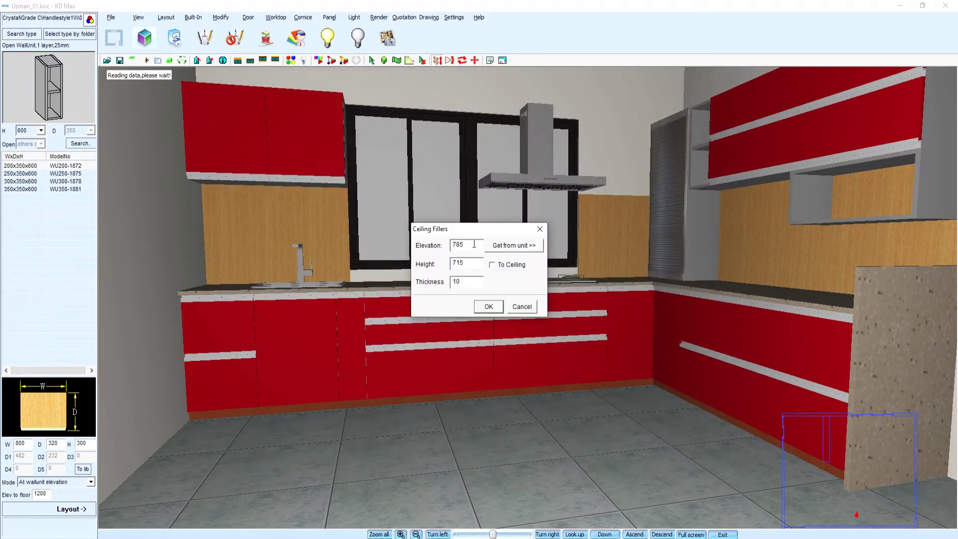
- Confirm elevation 785, height 715, thickness 10 and save the scene
{"action": "key", "text": "Tab"}
{"action": "key", "text": "Tab"}
{"action": "key", "text": "Return"}
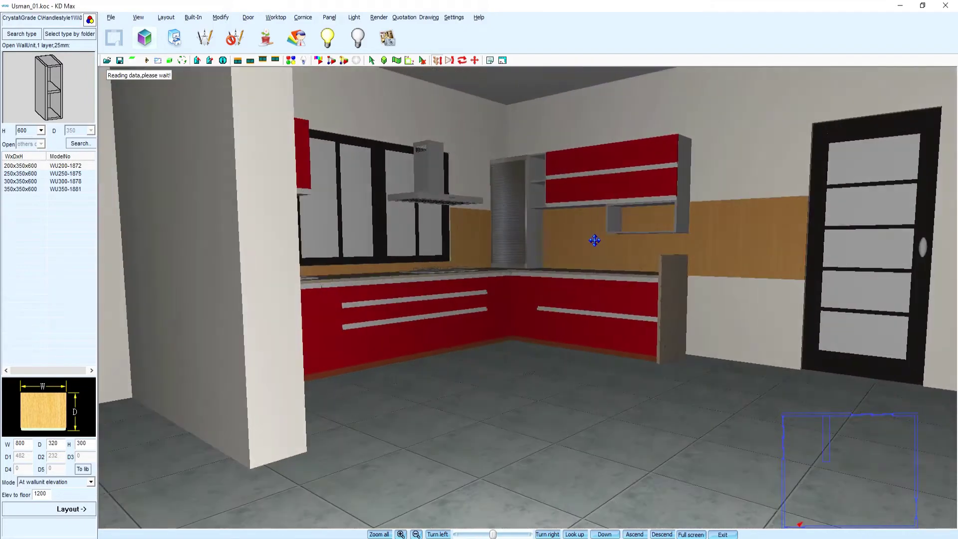
{"action": "mouse_move", "coordinate": [472, 241]}
{"action": "left_mouse_down"}
{"action": "mouse_move", "coordinate": [567, 237]}
{"action": "mouse_move", "coordinate": [501, 249]}
{"action": "mouse_move", "coordinate": [516, 241]}
{"action": "mouse_move", "coordinate": [515, 252]}
{"action": "left_mouse_up"}
{"action": "key", "text": "ctrl+s"}
{"action": "left_click_drag", "start_coordinate": [638, 252], "coordinate": [587, 219]}
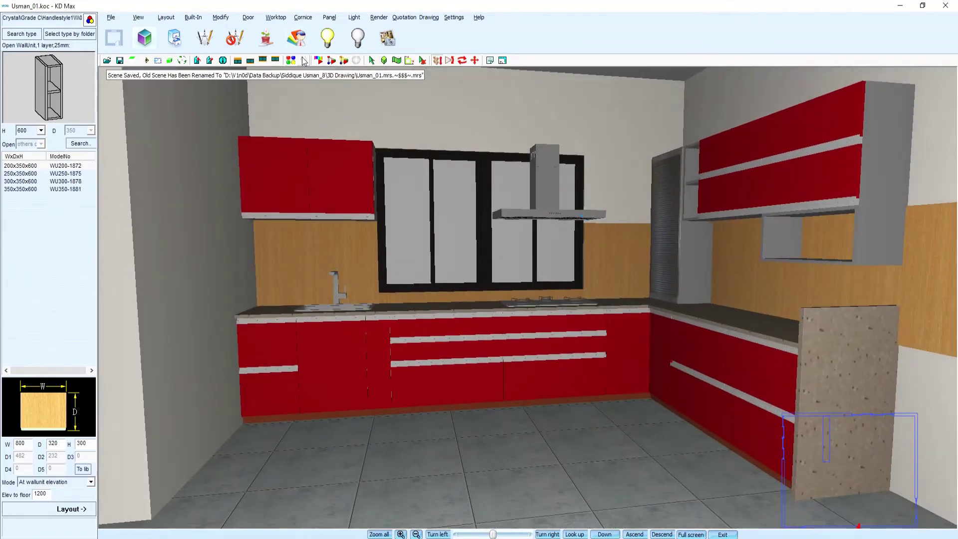
- Set the backsplash material's texture to Material\light-travertine-tile-500x500.jpg
{"action": "left_click", "coordinate": [303, 59]}
{"action": "left_click", "coordinate": [625, 270]}
{"action": "left_click", "coordinate": [497, 295]}
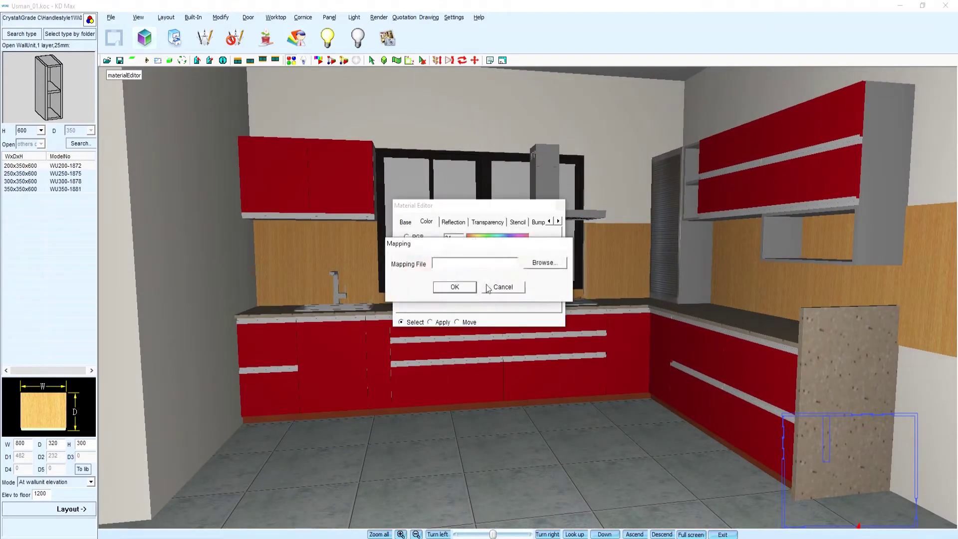
{"action": "left_click", "coordinate": [453, 288]}
{"action": "left_click", "coordinate": [492, 297]}
{"action": "left_click", "coordinate": [544, 267]}
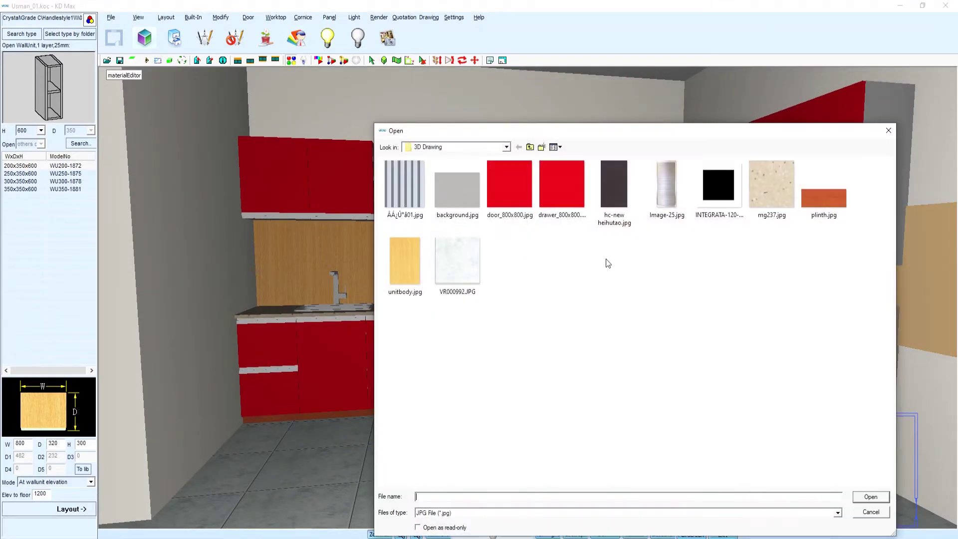
{"action": "left_click", "coordinate": [530, 147]}
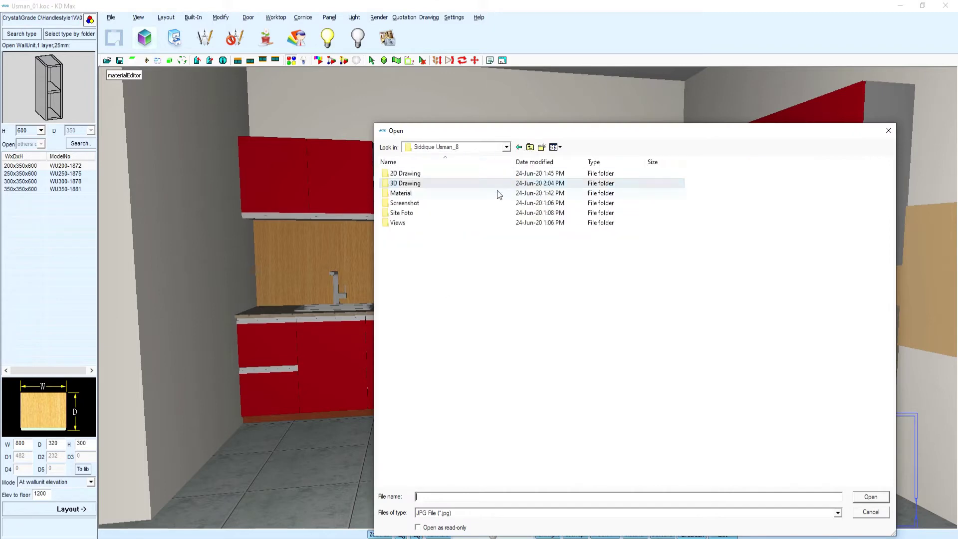
{"action": "double_click", "coordinate": [405, 194]}
{"action": "left_click", "coordinate": [556, 147]}
{"action": "left_click", "coordinate": [599, 159]}
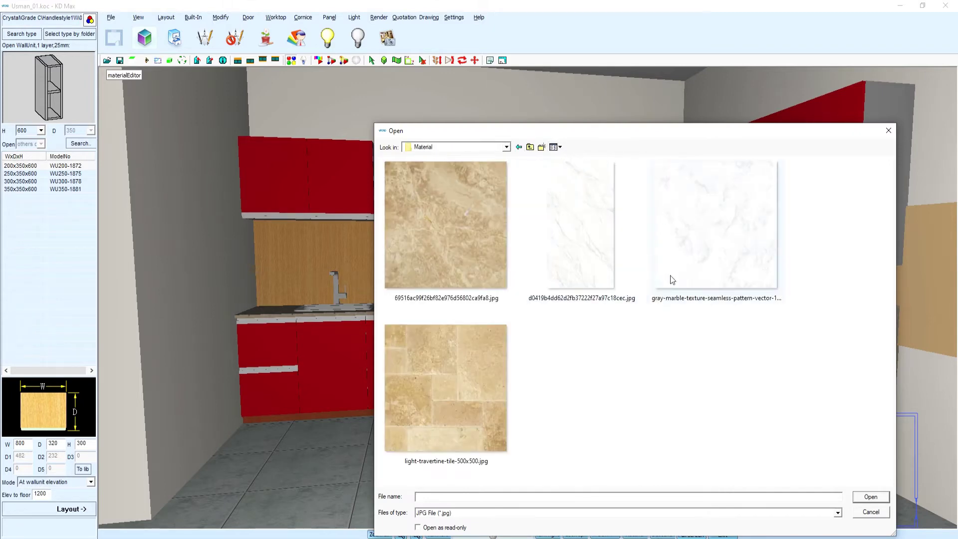
{"action": "double_click", "coordinate": [472, 430]}
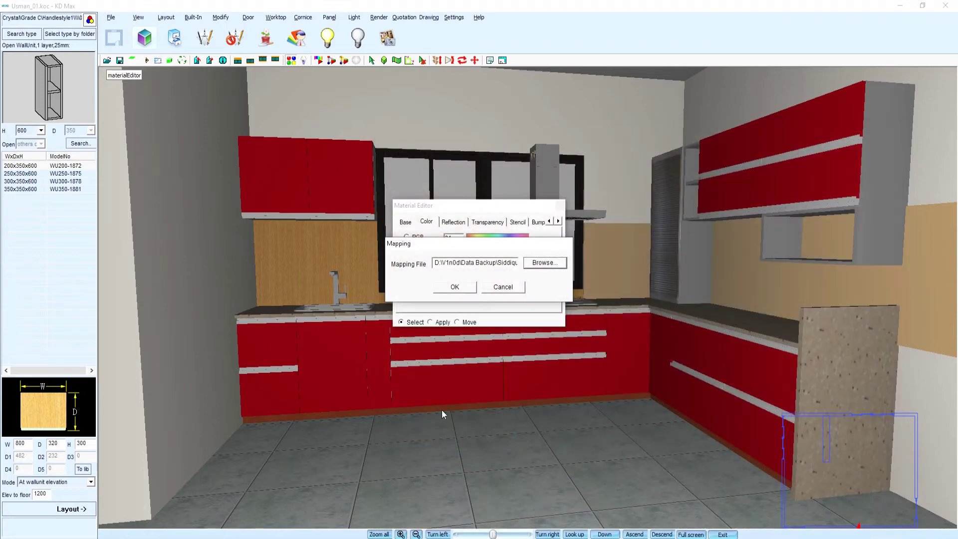
{"action": "left_click", "coordinate": [454, 286]}
- Apply the travertine tile to the left and under-window backsplash panels
{"action": "left_click", "coordinate": [457, 322]}
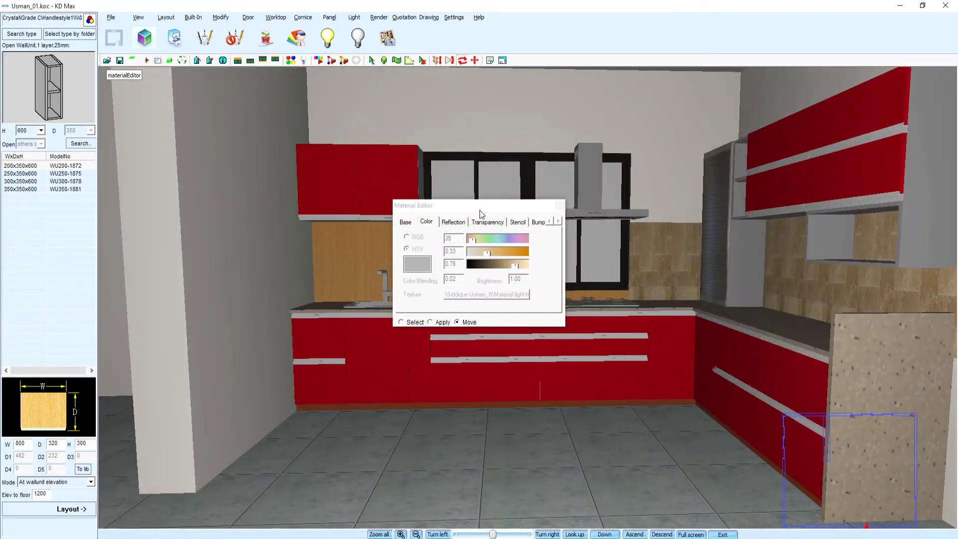
{"action": "left_click_drag", "start_coordinate": [480, 211], "coordinate": [234, 128]}
{"action": "left_click", "coordinate": [200, 239]}
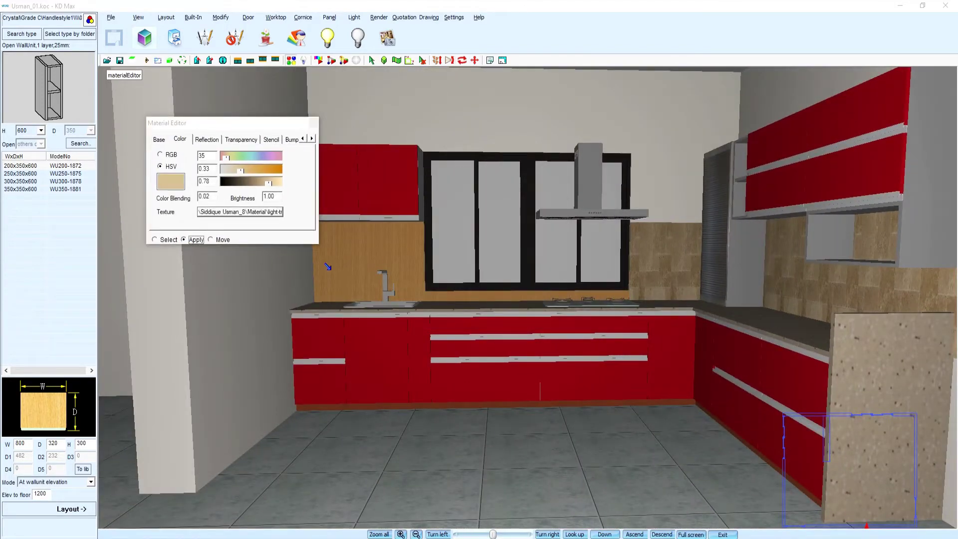
{"action": "left_click", "coordinate": [381, 240]}
{"action": "left_click", "coordinate": [470, 289]}
{"action": "left_click", "coordinate": [307, 125]}
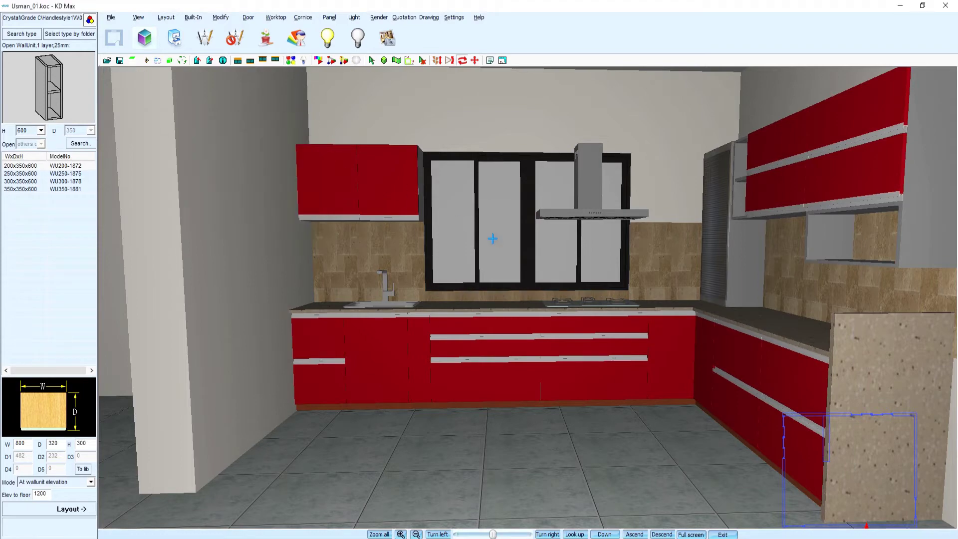
{"action": "left_click_drag", "start_coordinate": [488, 240], "coordinate": [727, 300]}
{"action": "left_click", "coordinate": [728, 301]}
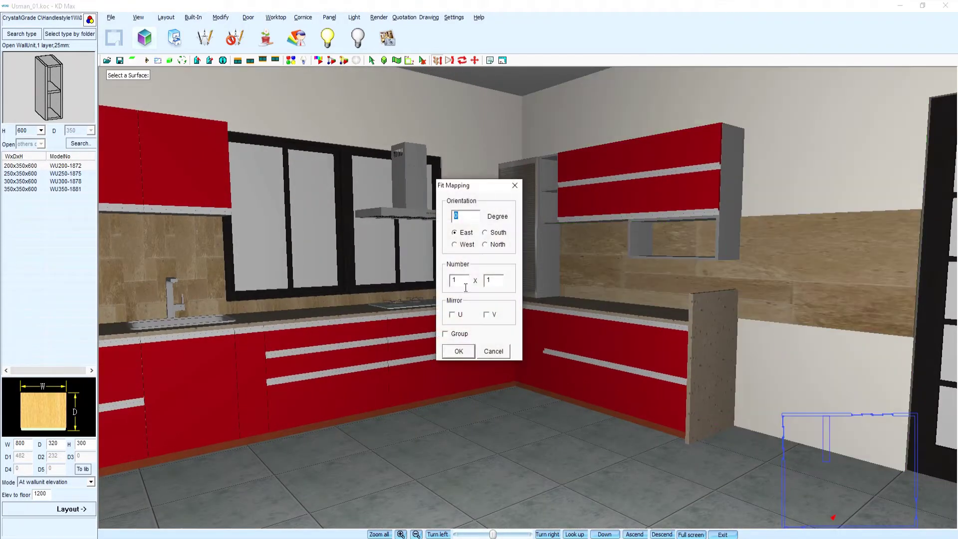
- Refit the right-hand backsplash tiles as a group at 10 x 6 repeats
{"action": "left_click", "coordinate": [455, 333]}
{"action": "left_click_drag", "start_coordinate": [470, 188], "coordinate": [338, 176]}
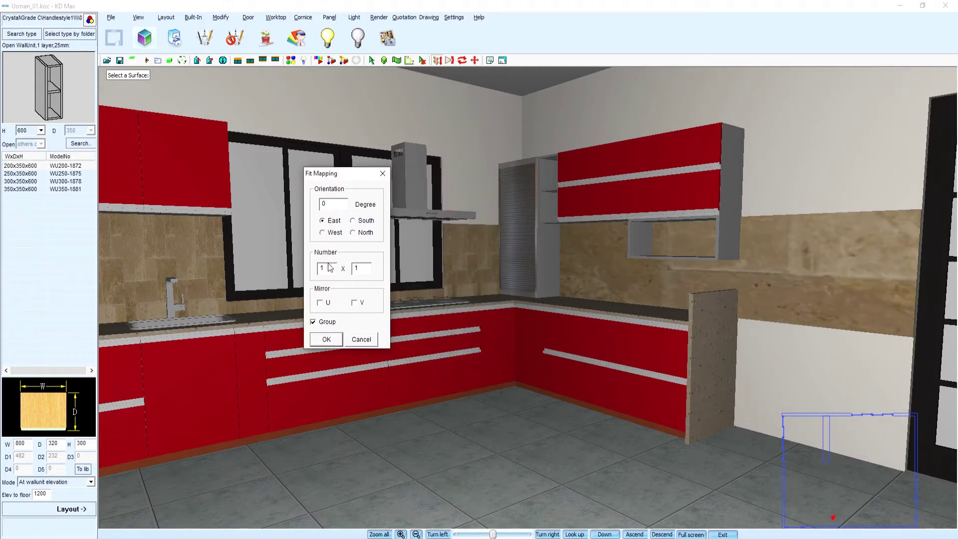
{"action": "type", "text": "33"}
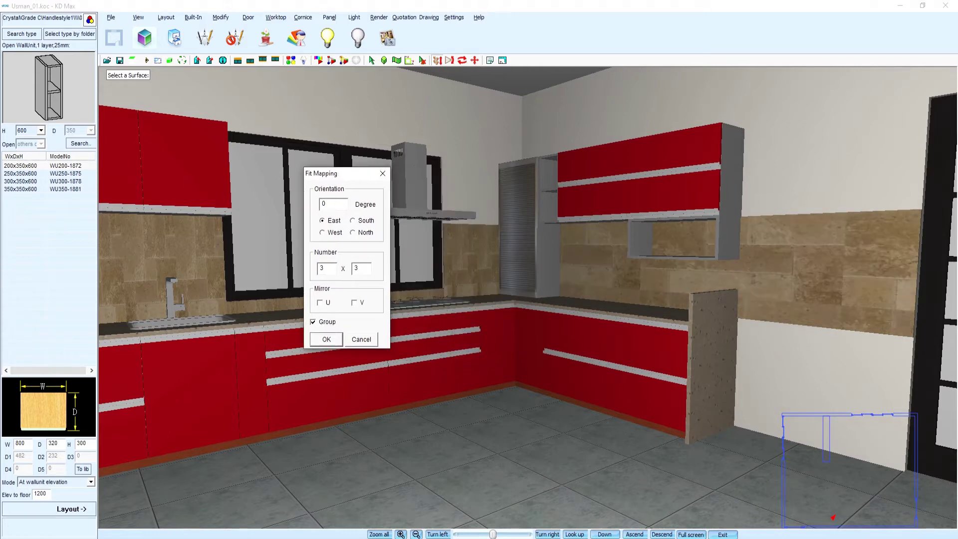
{"action": "key", "text": "shift+Tab"}
{"action": "type", "text": "4"}
{"action": "type", "text": "6"}
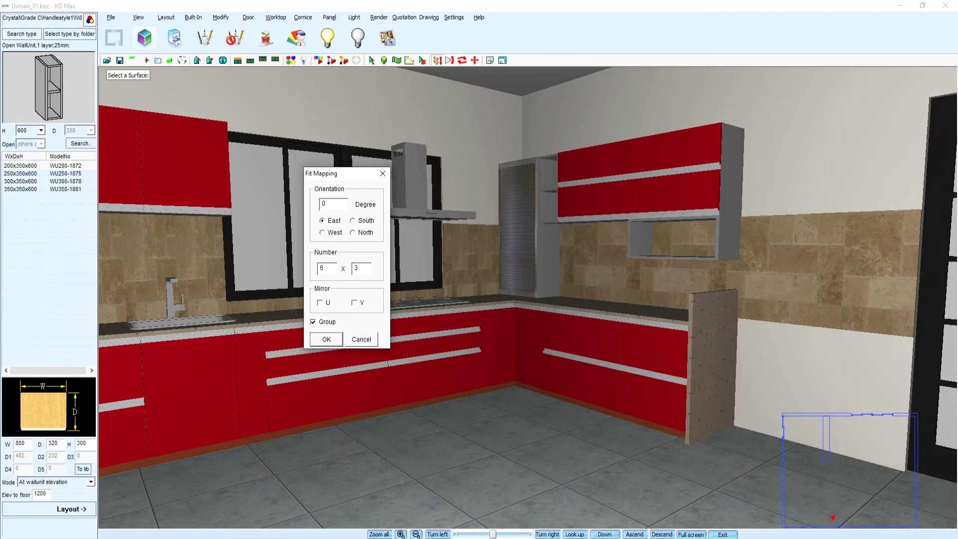
{"action": "key", "text": "BackSpace"}
{"action": "type", "text": "10"}
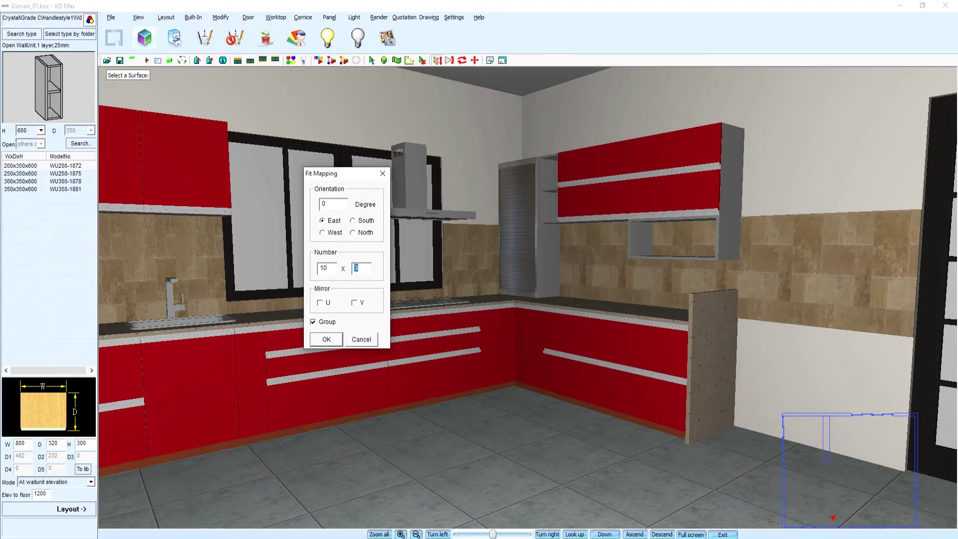
{"action": "type", "text": "6"}
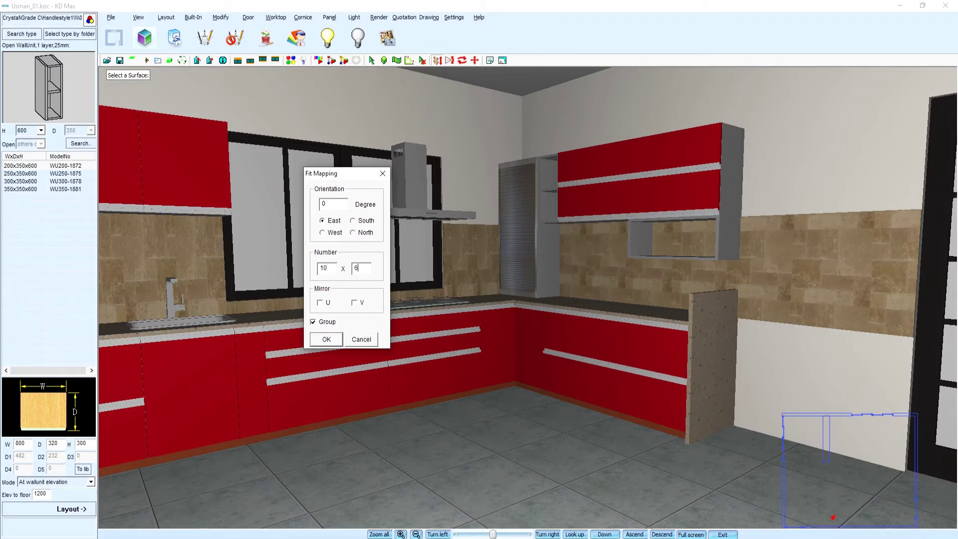
{"action": "key", "text": "Return"}
{"action": "left_click_drag", "start_coordinate": [529, 281], "coordinate": [405, 308]}
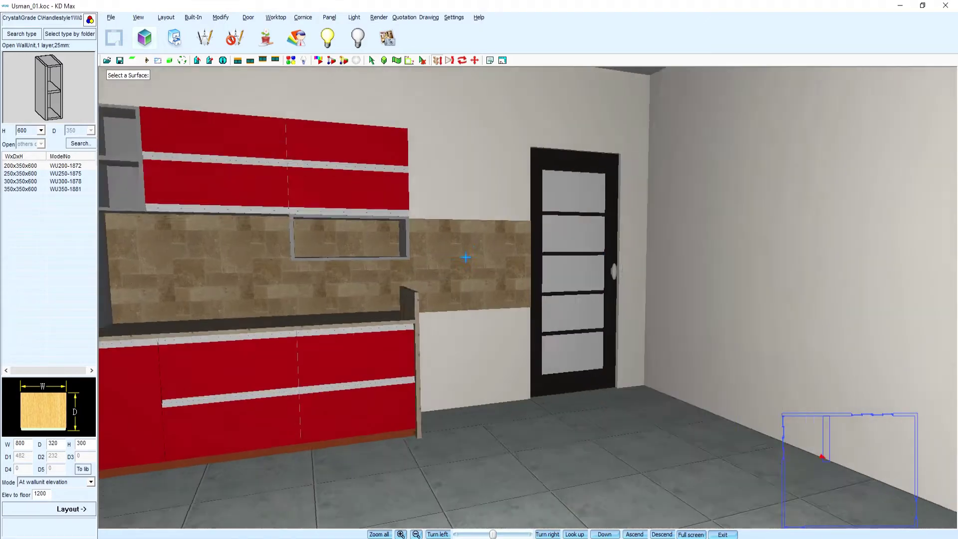
{"action": "scroll", "coordinate": [405, 307], "scroll_direction": "down", "scroll_amount": 5}
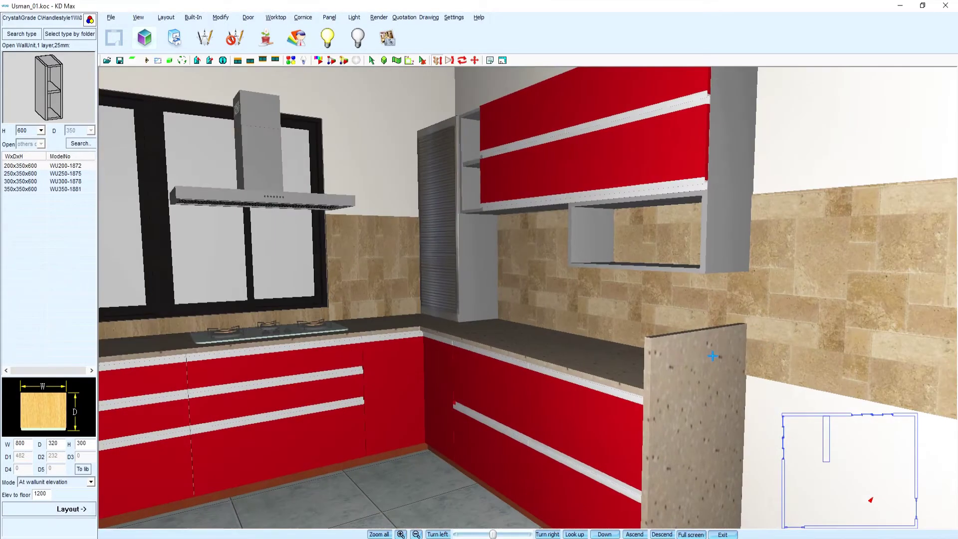
{"action": "mouse_move", "coordinate": [406, 307]}
{"action": "left_mouse_down"}
{"action": "mouse_move", "coordinate": [757, 296]}
{"action": "mouse_move", "coordinate": [607, 273]}
{"action": "left_mouse_up"}
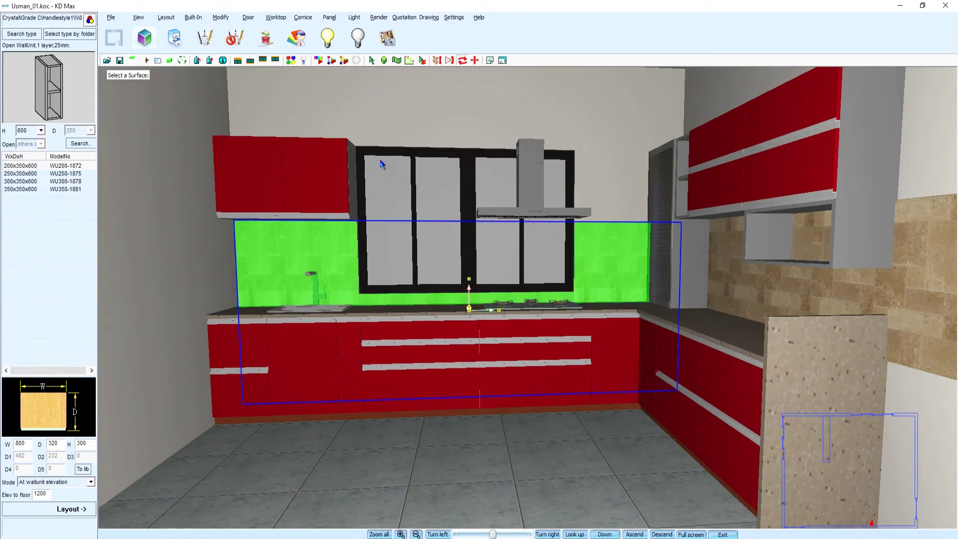
- Refit the sink-and-window backsplash tiles as a group at 9 x 6 repeats and save
{"action": "left_click", "coordinate": [416, 121]}
{"action": "left_click", "coordinate": [461, 334]}
{"action": "left_click_drag", "start_coordinate": [460, 191], "coordinate": [108, 191]}
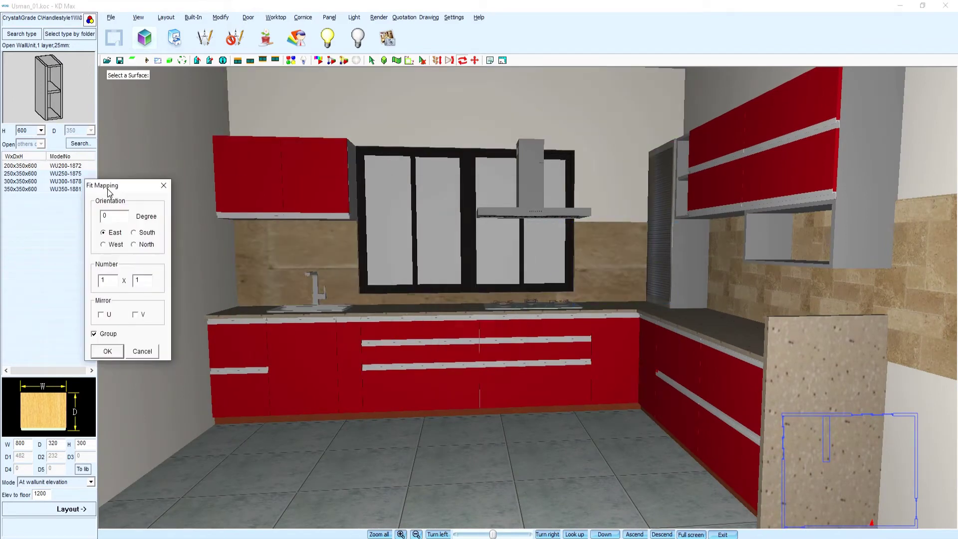
{"action": "type", "text": "0"}
{"action": "key", "text": "Tab"}
{"action": "type", "text": "6"}
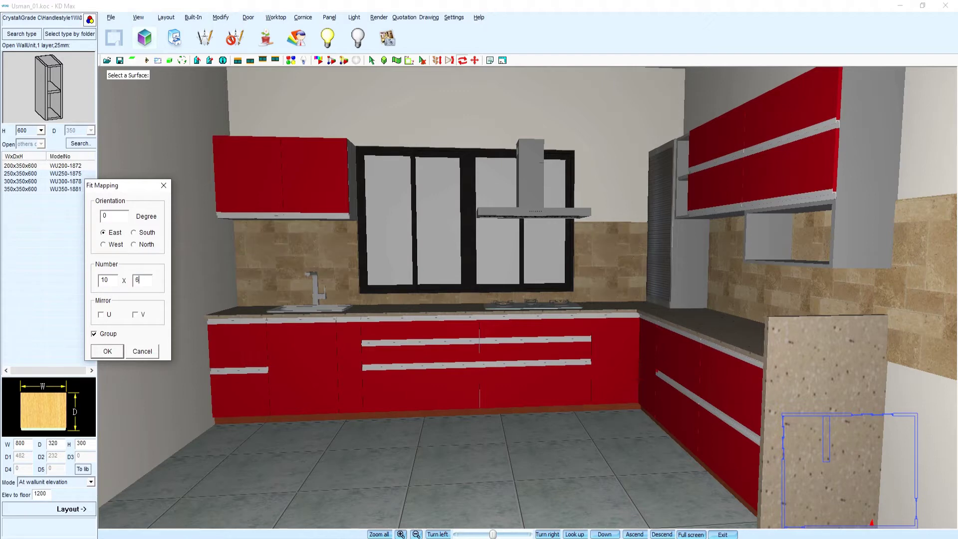
{"action": "type", "text": "8"}
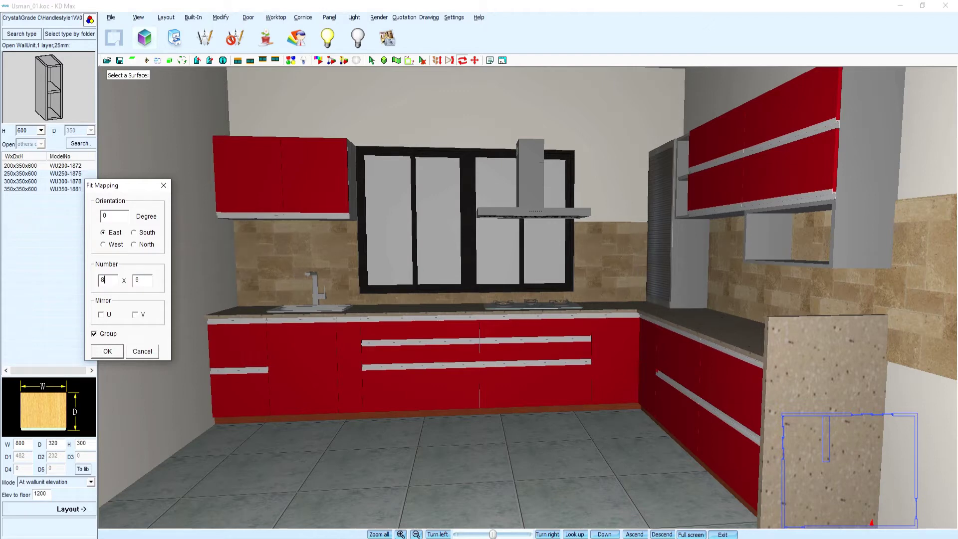
{"action": "key", "text": "BackSpace"}
{"action": "type", "text": "9"}
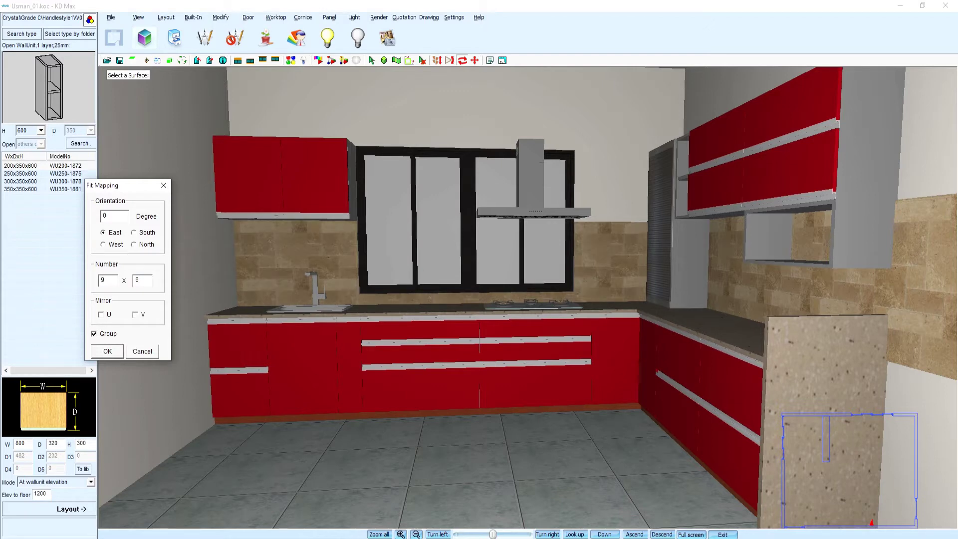
{"action": "key", "text": "Return"}
{"action": "mouse_move", "coordinate": [515, 341]}
{"action": "left_mouse_down"}
{"action": "mouse_move", "coordinate": [570, 344]}
{"action": "mouse_move", "coordinate": [530, 321]}
{"action": "mouse_move", "coordinate": [620, 395]}
{"action": "mouse_move", "coordinate": [623, 437]}
{"action": "mouse_move", "coordinate": [613, 441]}
{"action": "mouse_move", "coordinate": [609, 368]}
{"action": "mouse_move", "coordinate": [660, 371]}
{"action": "mouse_move", "coordinate": [629, 378]}
{"action": "left_mouse_up"}
{"action": "key", "text": "ctrl+s"}
- Open the wall material and drag its saturation slider, then orbit the view
{"action": "double_click", "coordinate": [272, 200]}
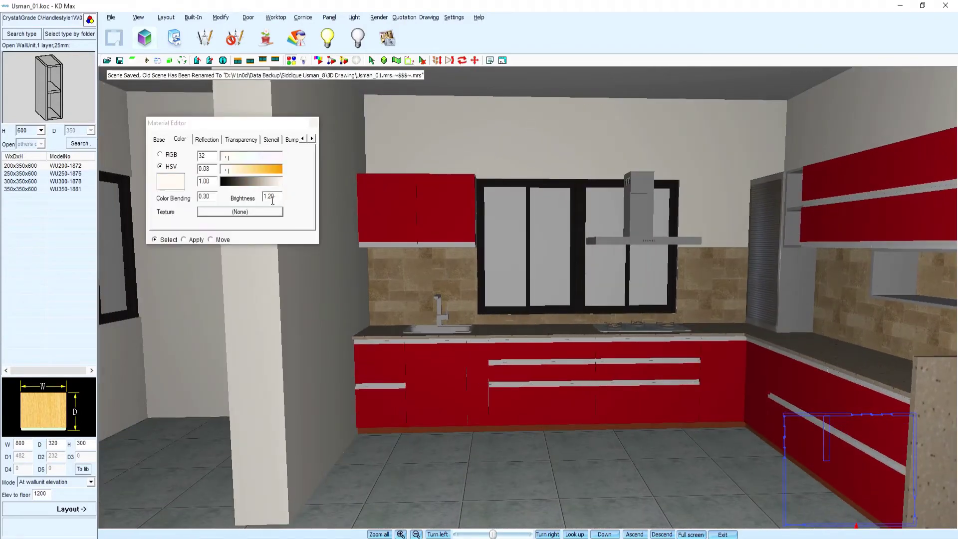
{"action": "left_click", "coordinate": [312, 122]}
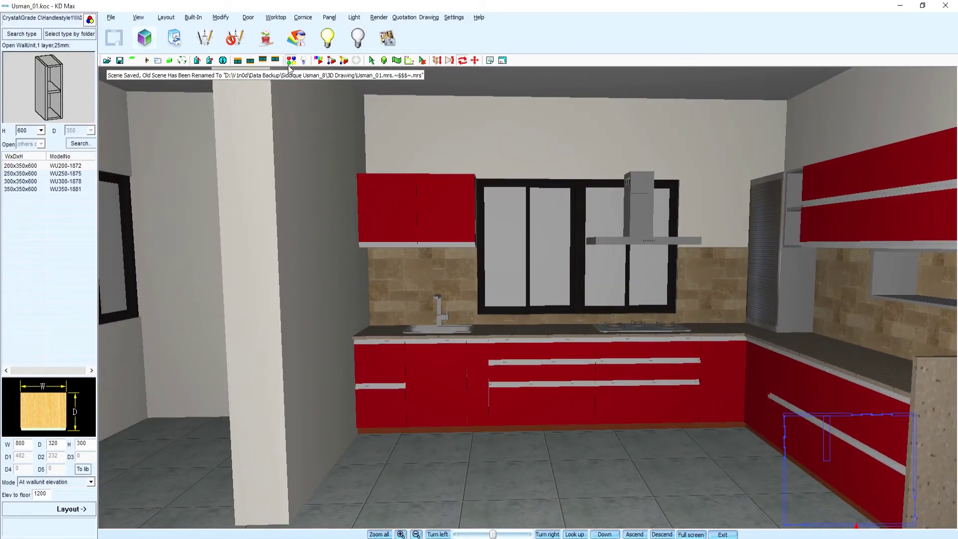
{"action": "left_click", "coordinate": [289, 63]}
{"action": "left_click_drag", "start_coordinate": [226, 170], "coordinate": [289, 173]}
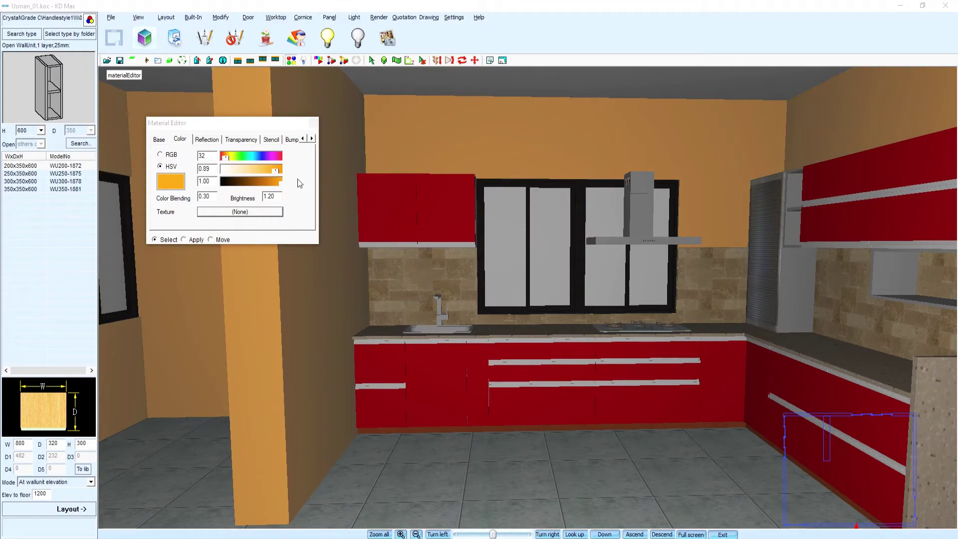
{"action": "left_click", "coordinate": [210, 240]}
{"action": "mouse_move", "coordinate": [220, 285]}
{"action": "left_mouse_down"}
{"action": "mouse_move", "coordinate": [768, 402]}
{"action": "mouse_move", "coordinate": [598, 419]}
{"action": "left_mouse_up"}
- Set the wall colour's hue and saturation to 0 so the walls turn white
{"action": "left_click", "coordinate": [209, 159]}
{"action": "type", "text": "0"}
{"action": "key", "text": "Tab"}
{"action": "type", "text": "0"}
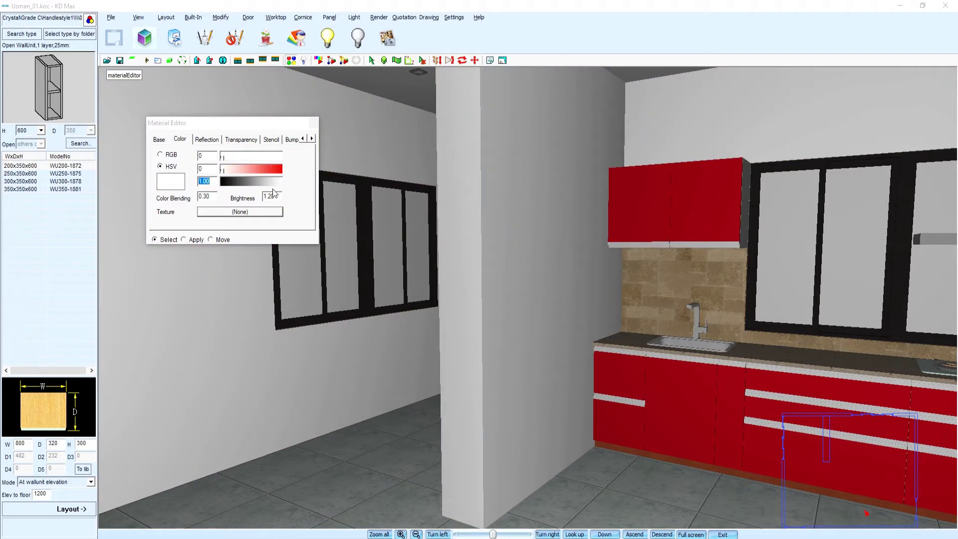
{"action": "left_click", "coordinate": [313, 123]}
- Pick the ceiling material and adjust its HSV Value brightness to keep it white
{"action": "left_click_drag", "start_coordinate": [310, 128], "coordinate": [482, 192]}
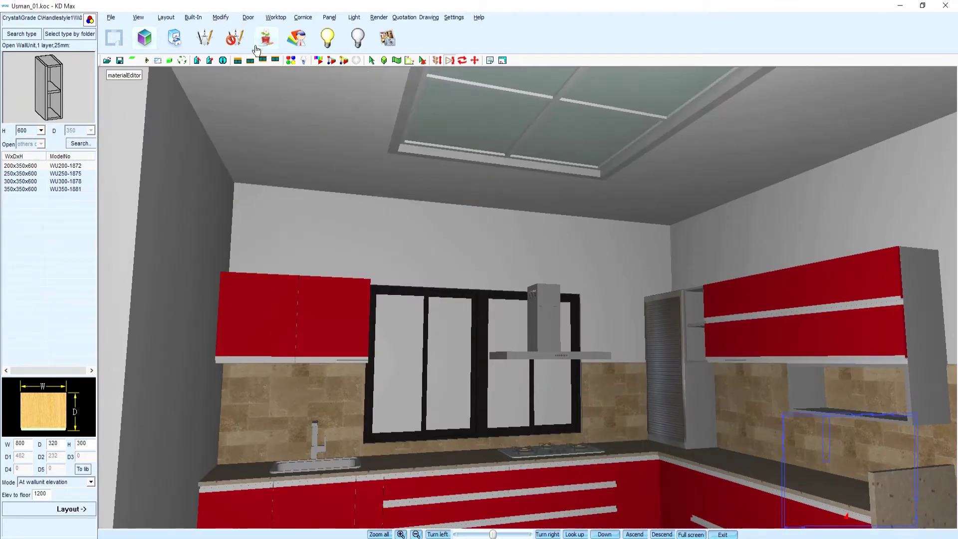
{"action": "left_click", "coordinate": [256, 48]}
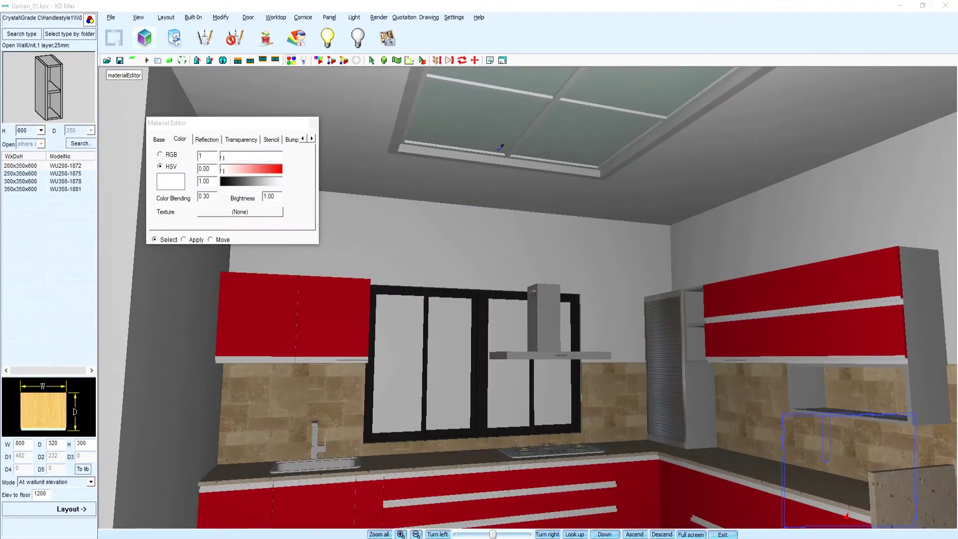
{"action": "left_click_drag", "start_coordinate": [248, 181], "coordinate": [286, 186]}
{"action": "left_click", "coordinate": [310, 122]}
{"action": "left_click_drag", "start_coordinate": [474, 250], "coordinate": [369, 170]}
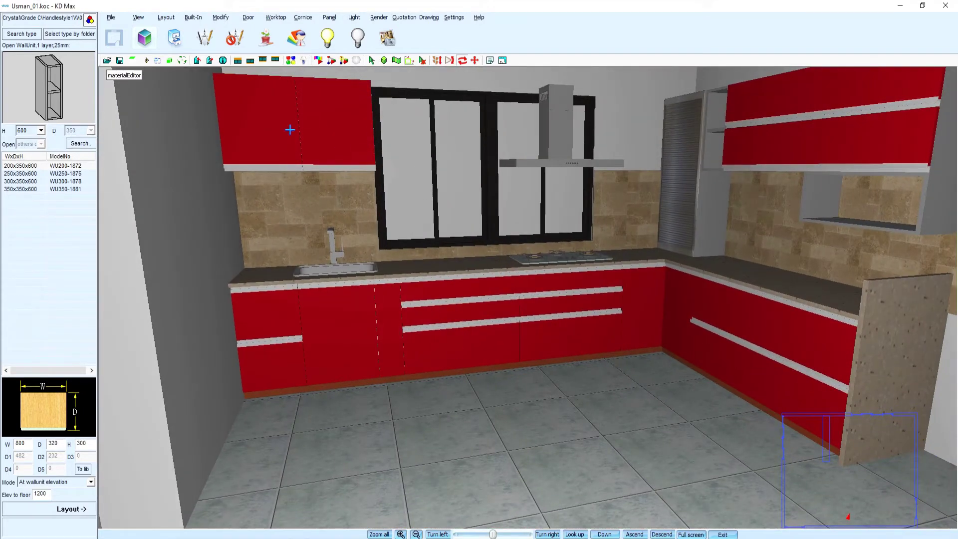
- Replace the floor material's texture with the beige marble image
{"action": "left_click", "coordinate": [289, 62]}
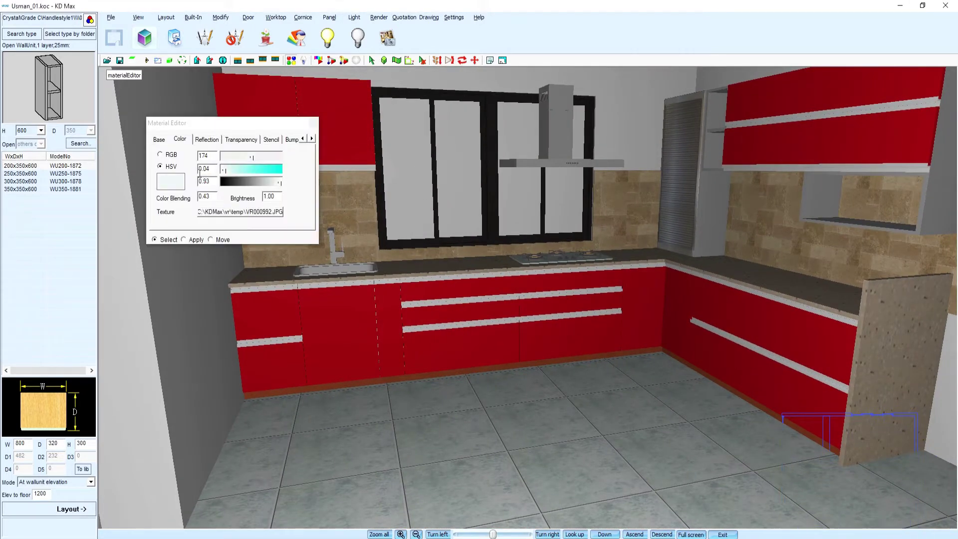
{"action": "double_click", "coordinate": [271, 214]}
{"action": "left_click", "coordinate": [545, 263]}
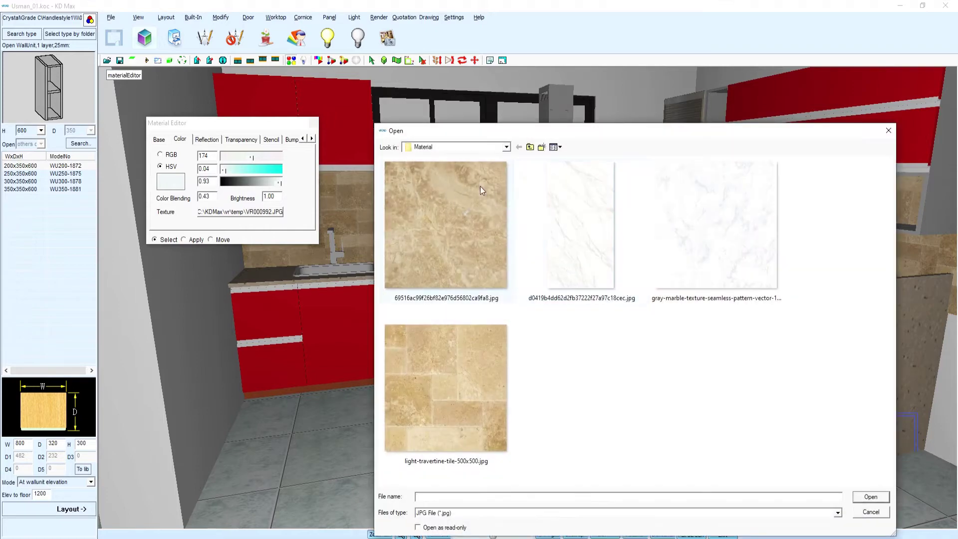
{"action": "double_click", "coordinate": [483, 282]}
{"action": "left_click", "coordinate": [469, 285]}
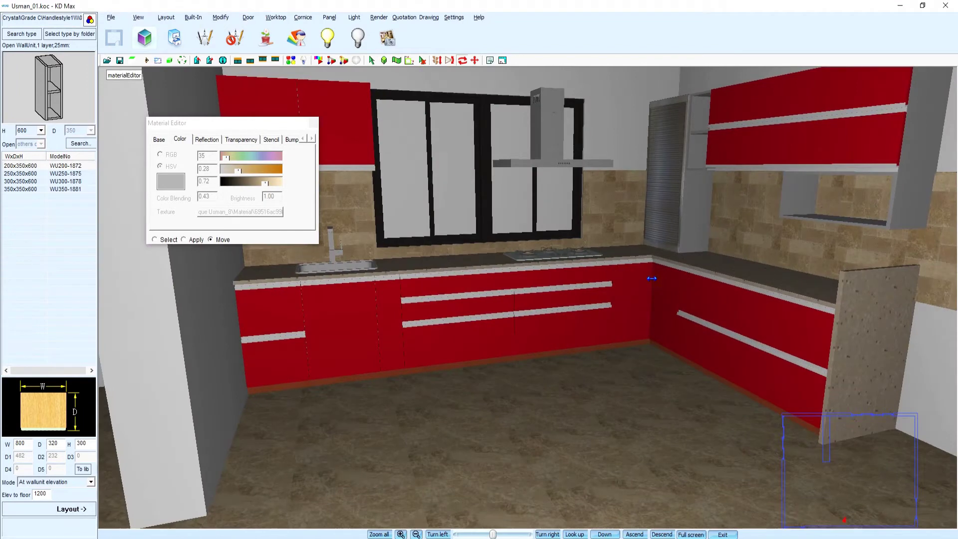
- Refresh the floor material's texture mapping on all surfaces and close the Material Editor
{"action": "left_click_drag", "start_coordinate": [645, 288], "coordinate": [443, 285]}
{"action": "left_click", "coordinate": [427, 412]}
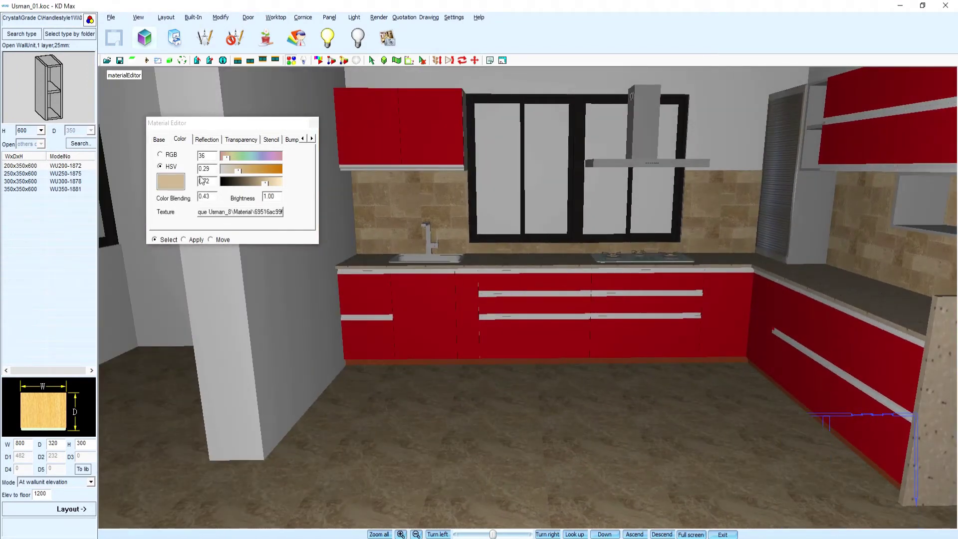
{"action": "left_click", "coordinate": [169, 139]}
{"action": "left_click", "coordinate": [300, 203]}
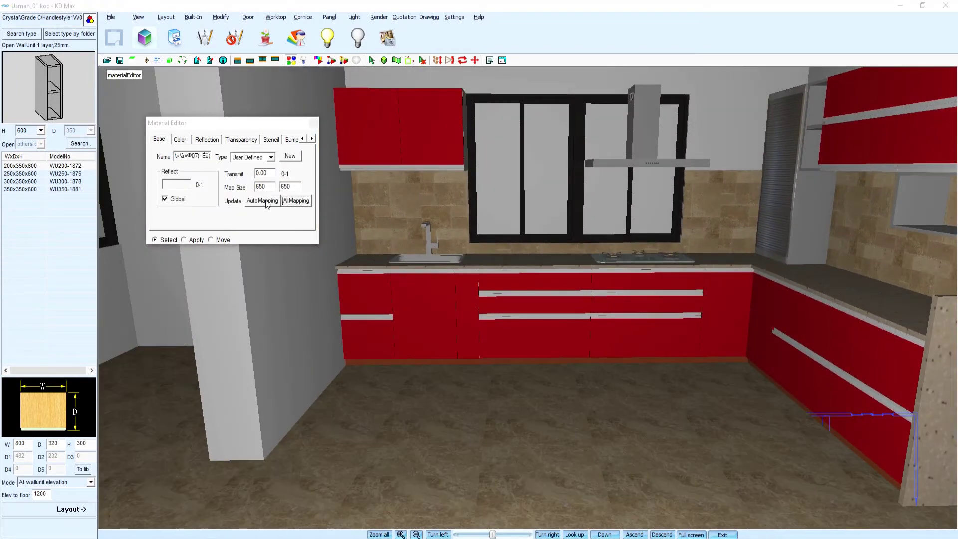
{"action": "left_click", "coordinate": [182, 140]}
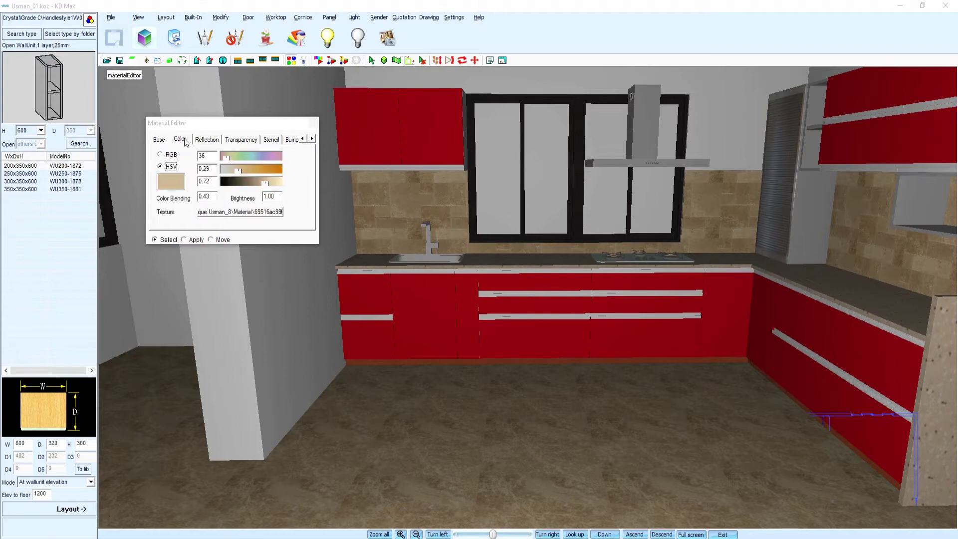
{"action": "left_click", "coordinate": [313, 122]}
{"action": "scroll", "coordinate": [620, 284], "scroll_direction": "up", "scroll_amount": 3}
{"action": "scroll", "coordinate": [618, 281], "scroll_direction": "up", "scroll_amount": 2}
{"action": "scroll", "coordinate": [616, 278], "scroll_direction": "up", "scroll_amount": 2}
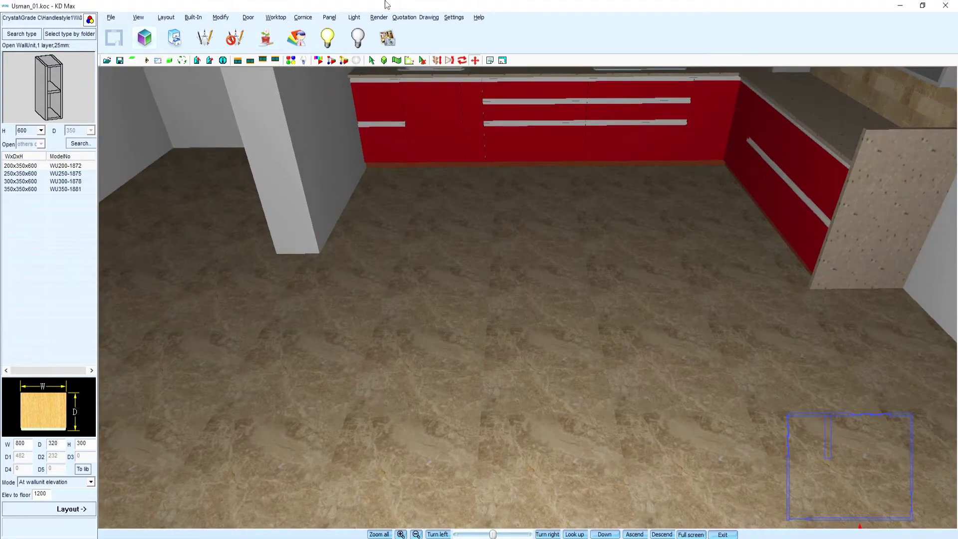
- Fill-map the marble texture onto the floor tiled 3 by 3 with 0° rotation
{"action": "left_click", "coordinate": [378, 17]}
{"action": "left_click", "coordinate": [398, 56]}
{"action": "left_click", "coordinate": [540, 322]}
{"action": "left_click_drag", "start_coordinate": [468, 191], "coordinate": [229, 150]}
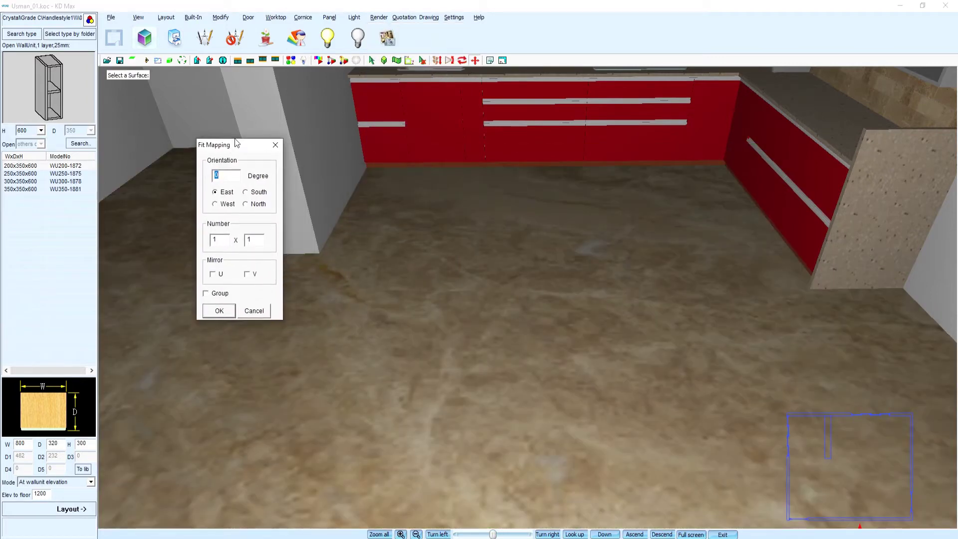
{"action": "type", "text": "3"}
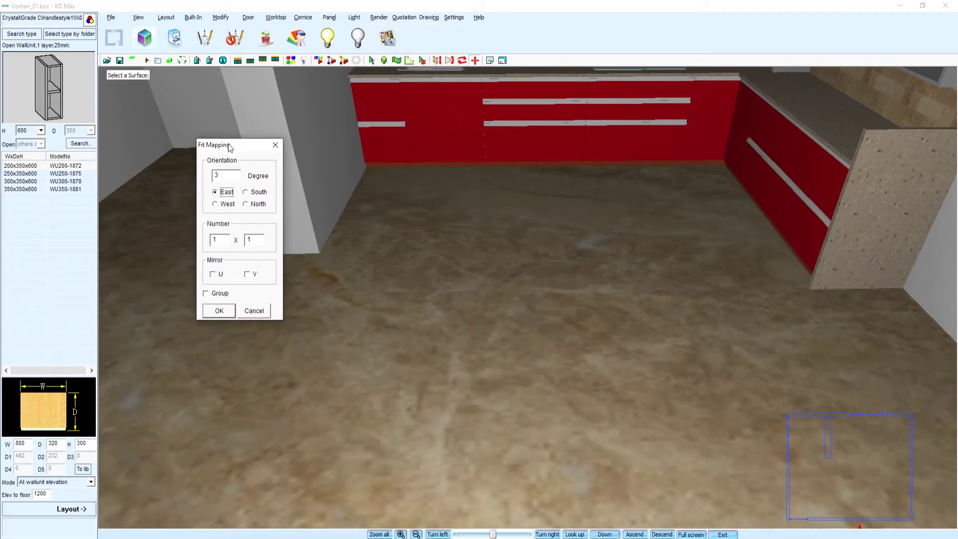
{"action": "key", "text": "BackSpace"}
{"action": "type", "text": "0"}
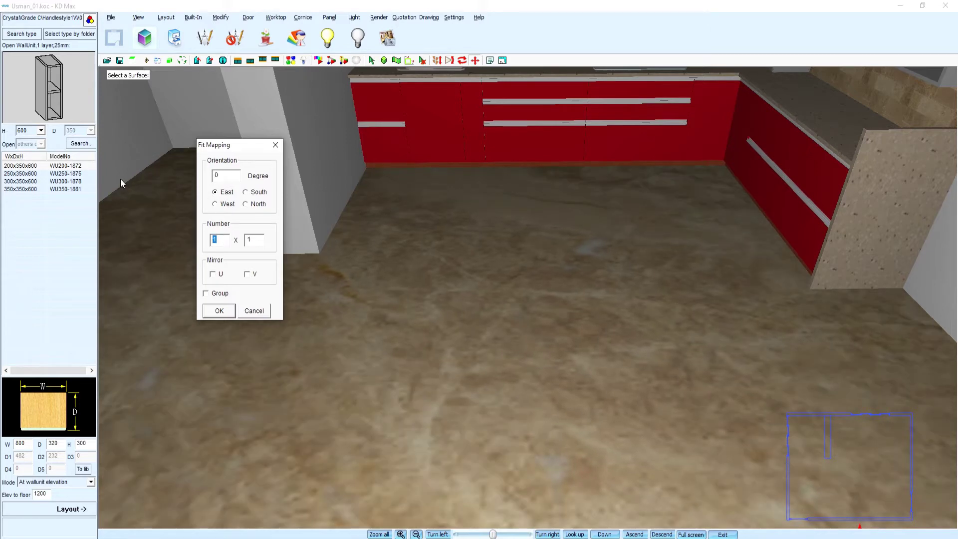
{"action": "type", "text": "3"}
{"action": "key", "text": "Tab"}
{"action": "type", "text": "3"}
{"action": "key", "text": "Return"}
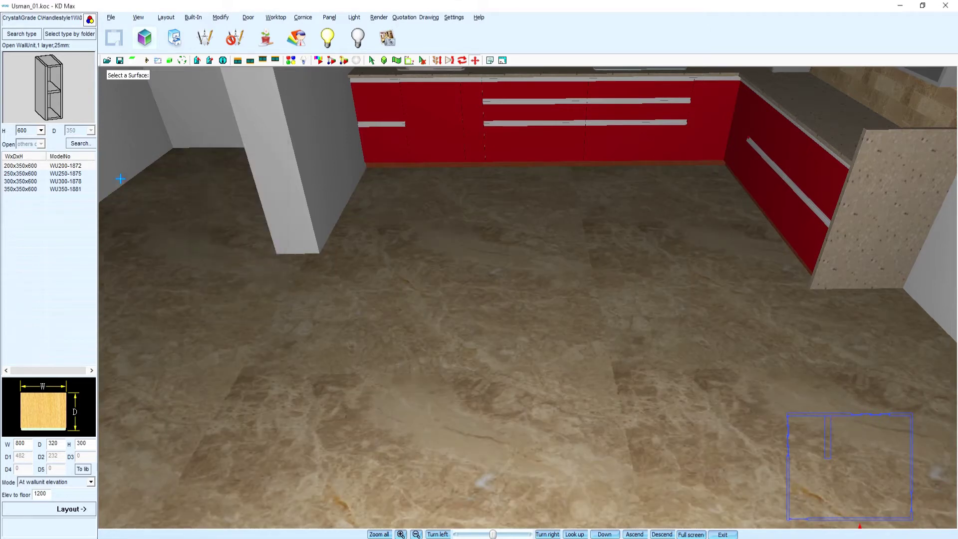
{"action": "mouse_move", "coordinate": [389, 169]}
{"action": "left_mouse_down"}
{"action": "mouse_move", "coordinate": [387, 205]}
{"action": "mouse_move", "coordinate": [387, 177]}
{"action": "mouse_move", "coordinate": [451, 191]}
{"action": "mouse_move", "coordinate": [450, 242]}
{"action": "left_mouse_up"}
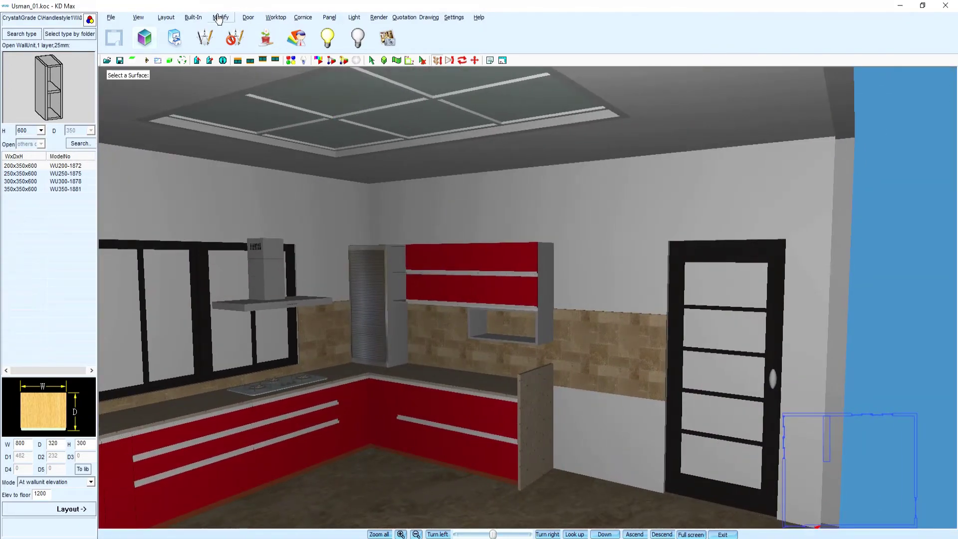
- Hide the tiled backsplash behind the cabinets with Layout > Hide Surface
{"action": "left_click", "coordinate": [179, 19]}
{"action": "left_click", "coordinate": [200, 200]}
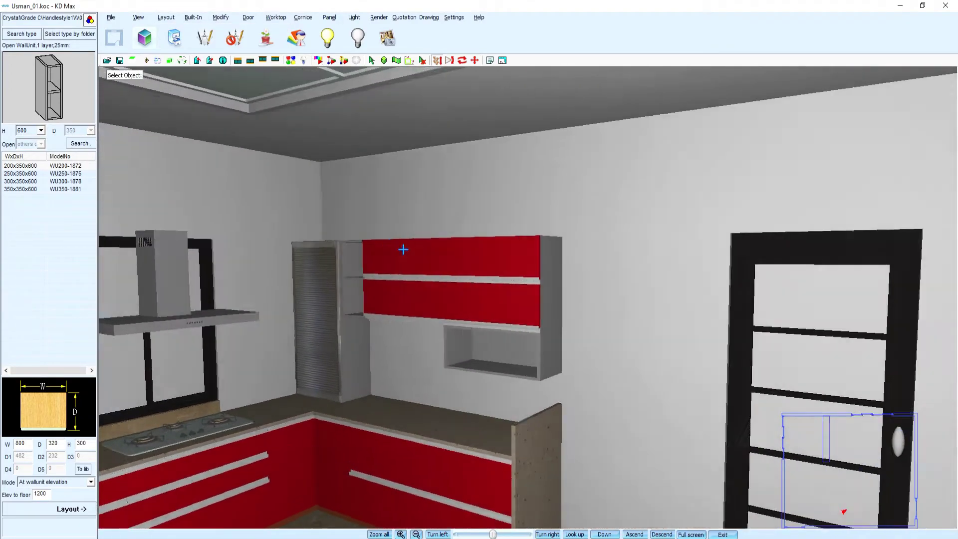
{"action": "left_click", "coordinate": [402, 250]}
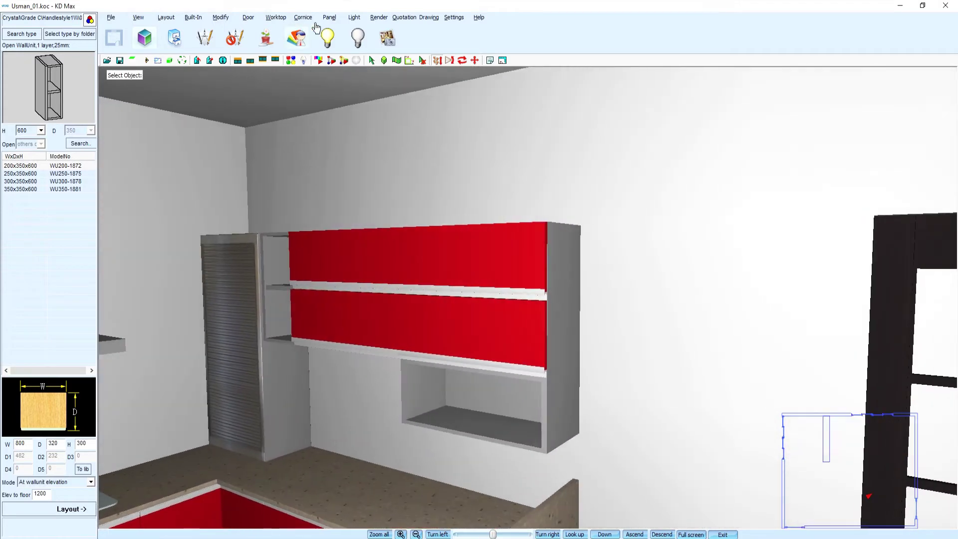
- Move the niche's back surface to X offset -11 and clear the selection
{"action": "left_click", "coordinate": [372, 60]}
{"action": "right_click", "coordinate": [400, 339]}
{"action": "left_click", "coordinate": [421, 343]}
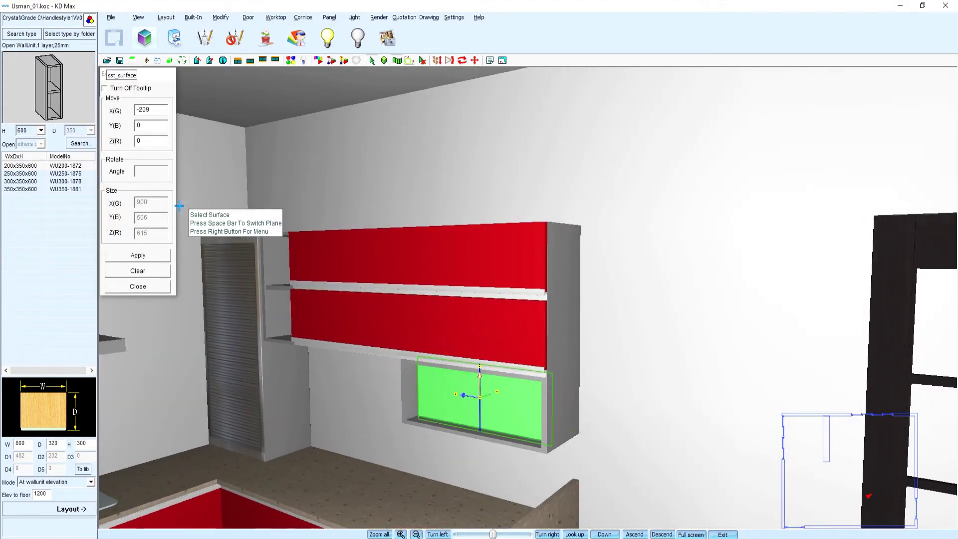
{"action": "double_click", "coordinate": [140, 111]}
{"action": "type", "text": "-11"}
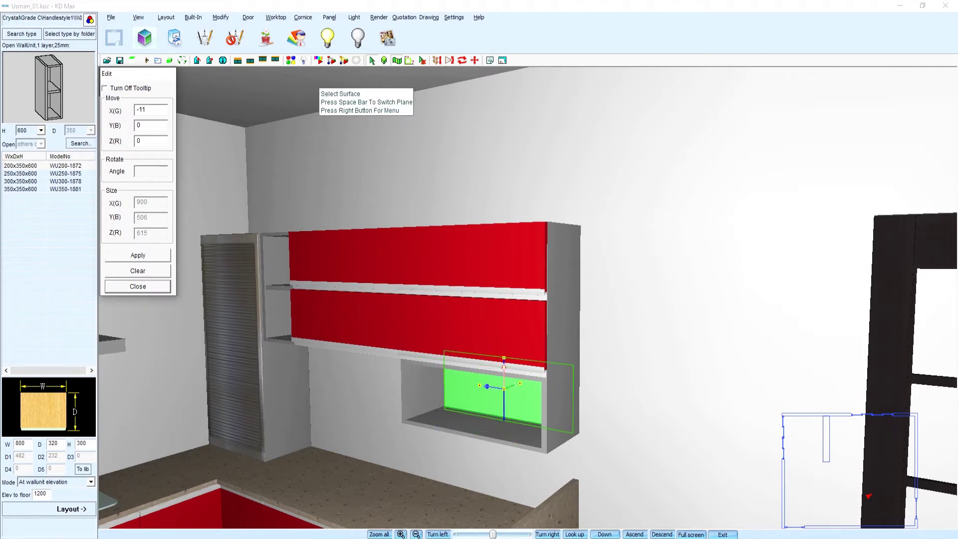
{"action": "left_click", "coordinate": [137, 255]}
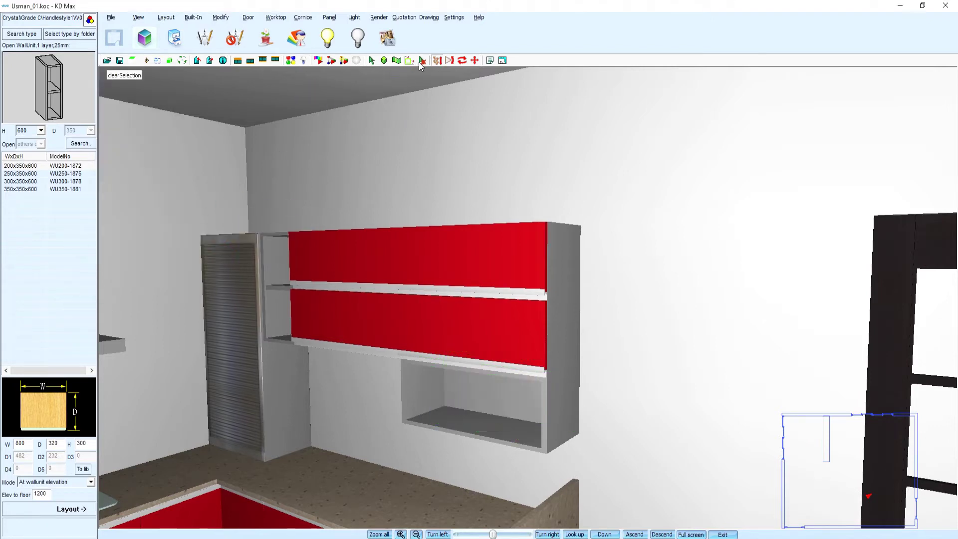
{"action": "left_click", "coordinate": [475, 60]}
- Move the side shelf surface to X offset -11 as well
{"action": "scroll", "coordinate": [471, 171], "scroll_direction": "up", "scroll_amount": 3}
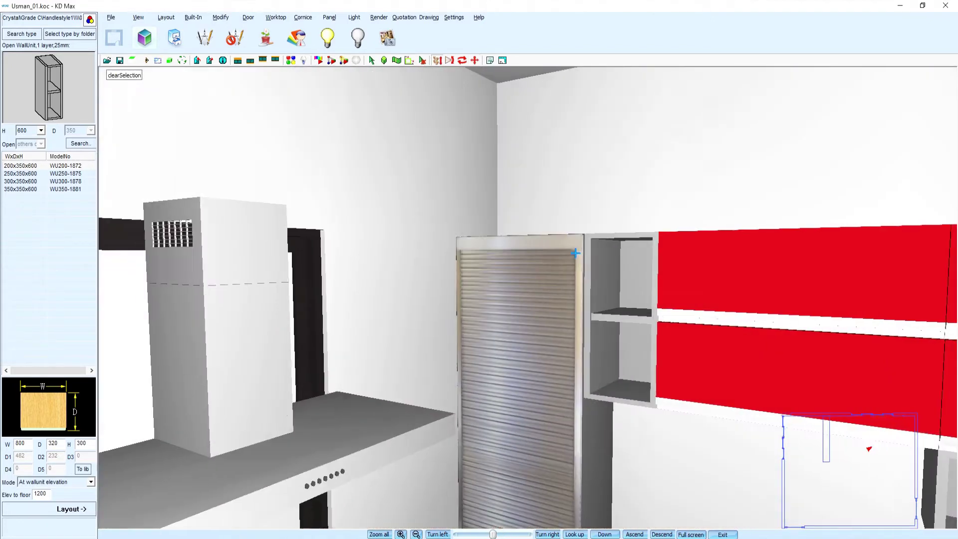
{"action": "left_click", "coordinate": [371, 60]}
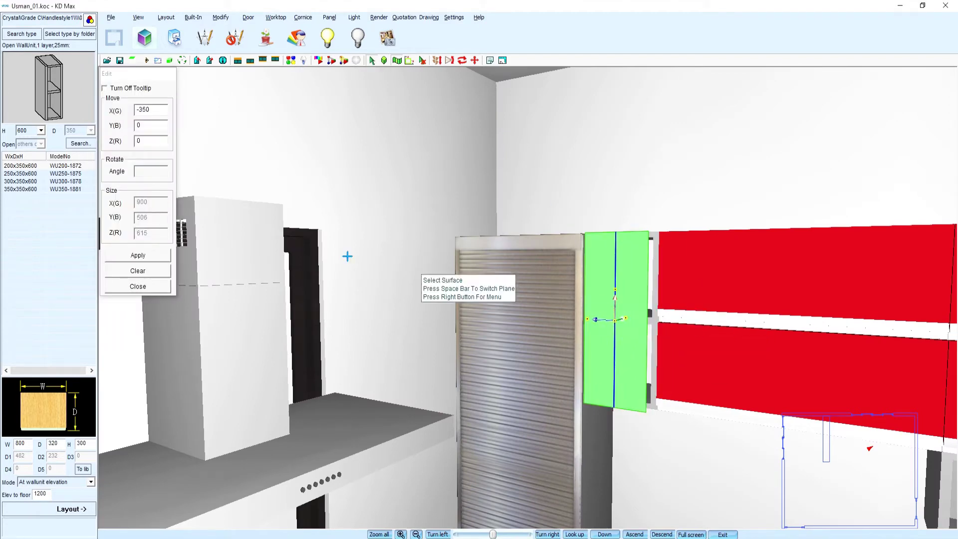
{"action": "double_click", "coordinate": [149, 109]}
{"action": "type", "text": "-11"}
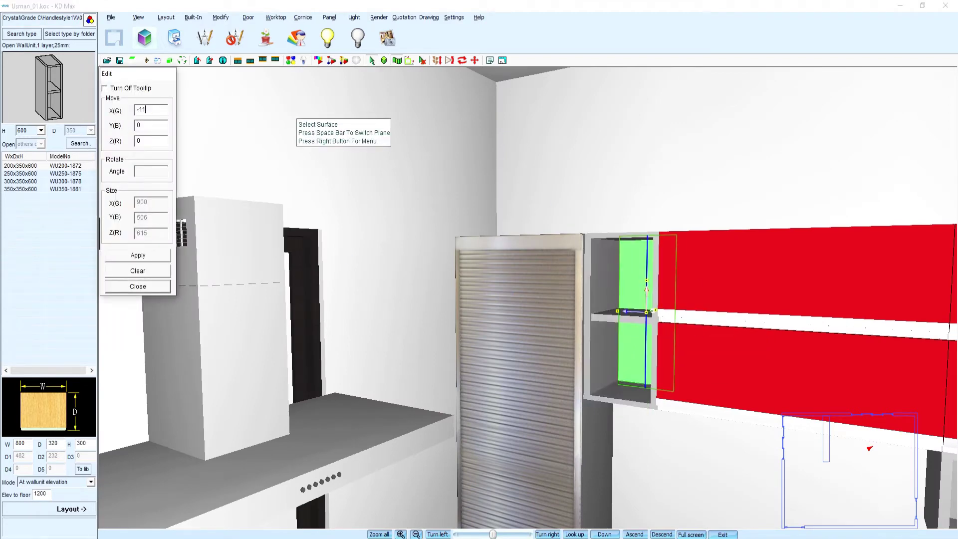
{"action": "left_click", "coordinate": [140, 273]}
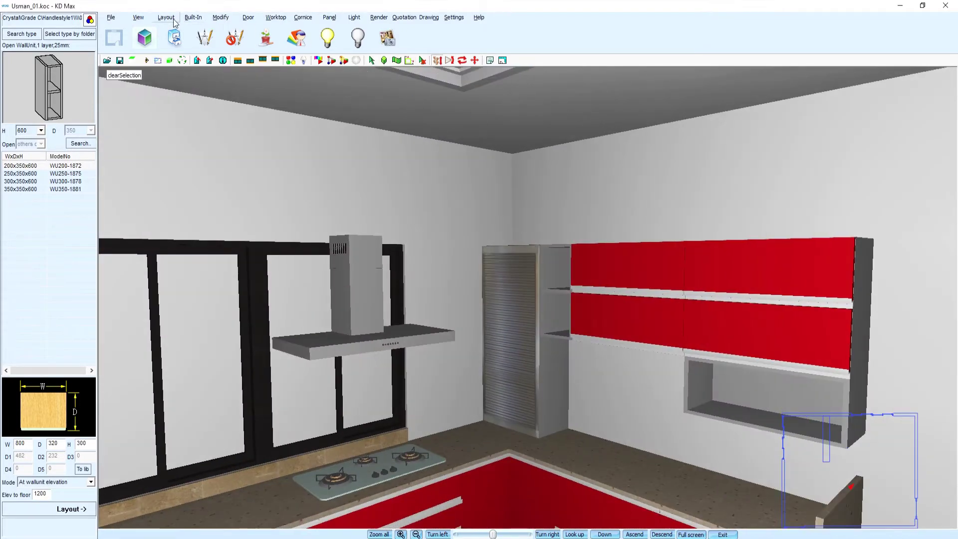
{"action": "left_click", "coordinate": [166, 17]}
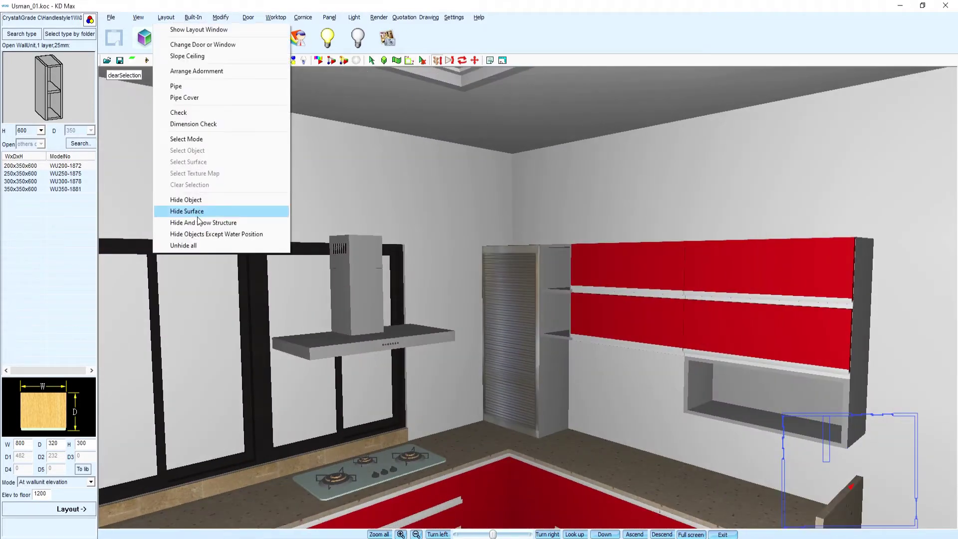
- Unhide all surfaces to restore the backsplash and turn the view to the sink wall
{"action": "left_click", "coordinate": [207, 239]}
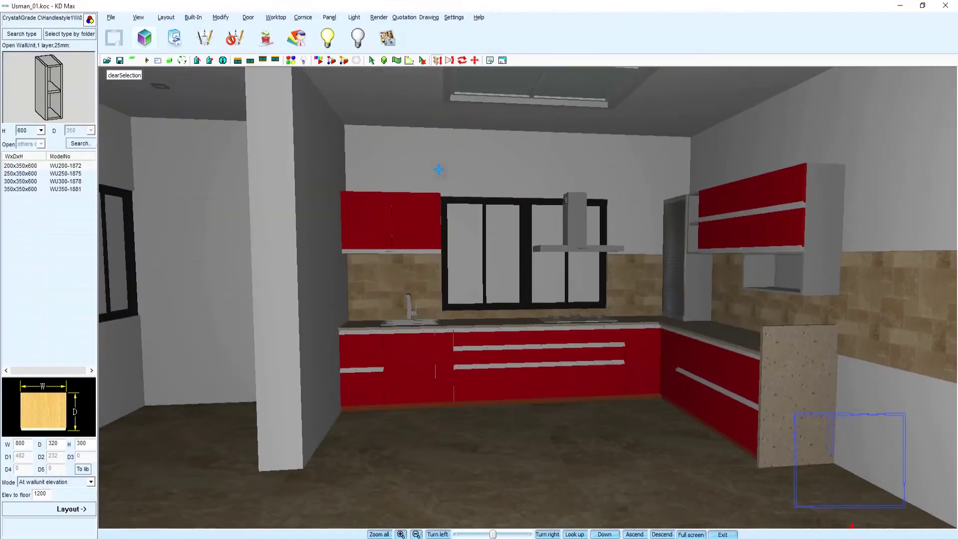
{"action": "mouse_move", "coordinate": [438, 170]}
{"action": "left_mouse_down"}
{"action": "mouse_move", "coordinate": [456, 215]}
{"action": "mouse_move", "coordinate": [427, 207]}
{"action": "mouse_move", "coordinate": [449, 188]}
{"action": "mouse_move", "coordinate": [337, 185]}
{"action": "left_mouse_up"}
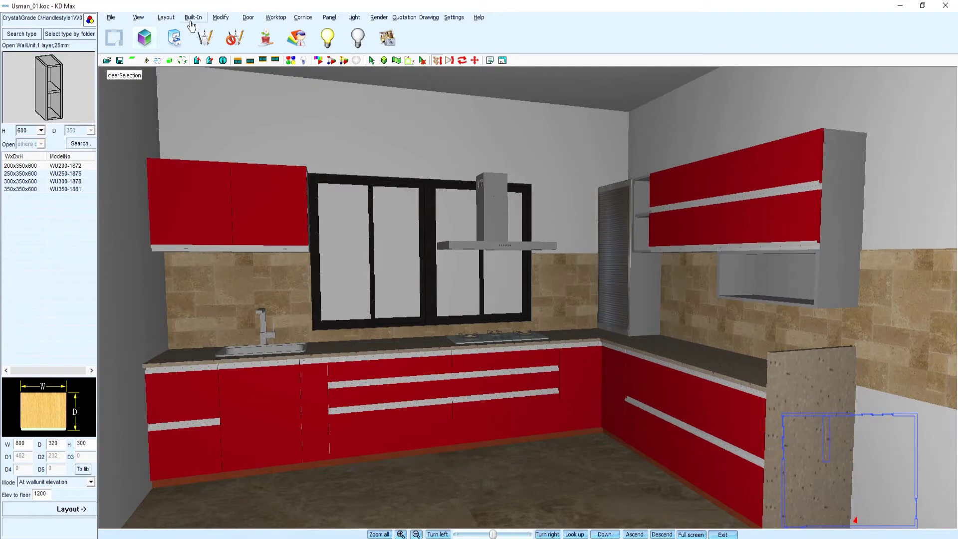
{"action": "left_click", "coordinate": [222, 17]}
{"action": "mouse_move", "coordinate": [267, 28]}
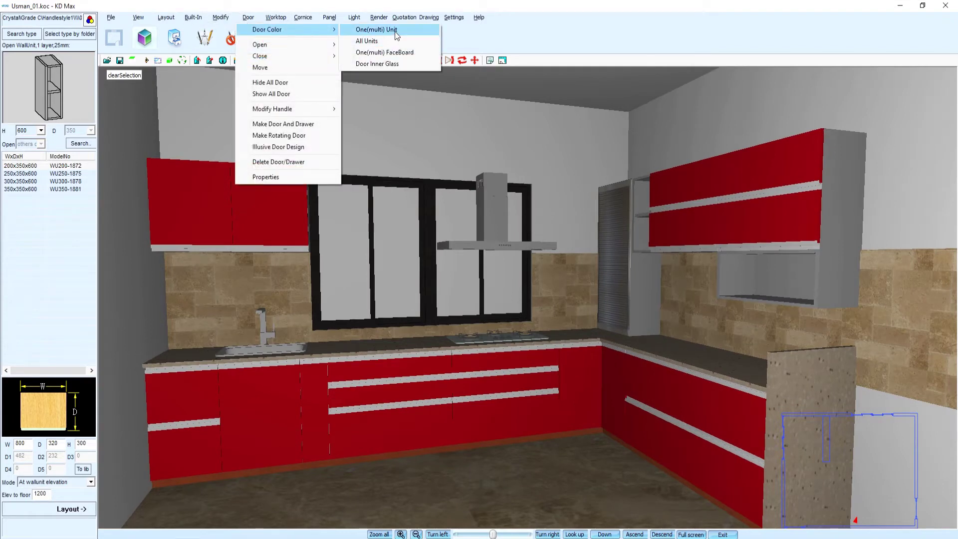
- Give the left and right wall cabinets red doors with the Default door shape
{"action": "left_click", "coordinate": [369, 36]}
{"action": "left_click", "coordinate": [269, 216], "text": "shift"}
{"action": "left_click", "coordinate": [688, 220], "text": "shift"}
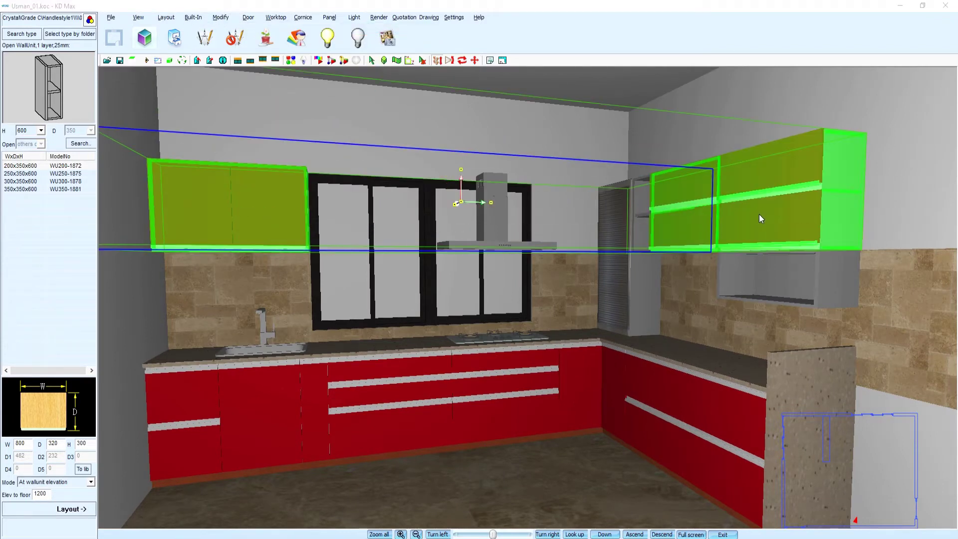
{"action": "left_click", "coordinate": [759, 214]}
{"action": "left_click", "coordinate": [507, 248]}
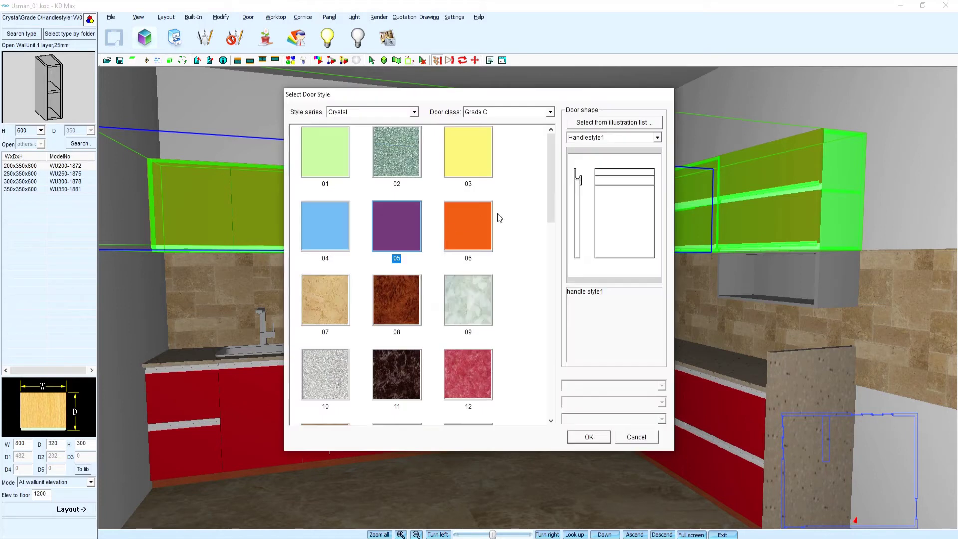
{"action": "left_click", "coordinate": [600, 141]}
{"action": "left_click", "coordinate": [619, 146]}
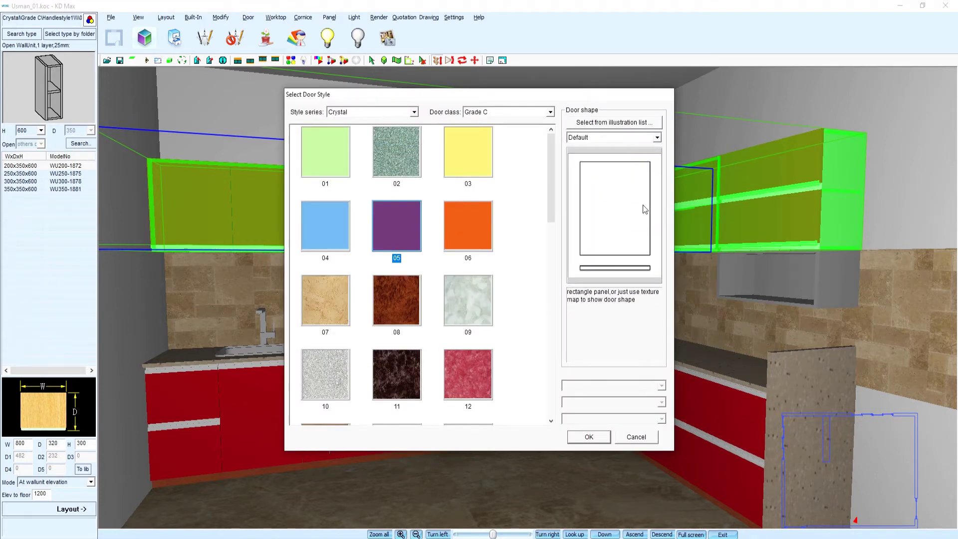
{"action": "left_click", "coordinate": [591, 436]}
{"action": "left_click", "coordinate": [464, 337]}
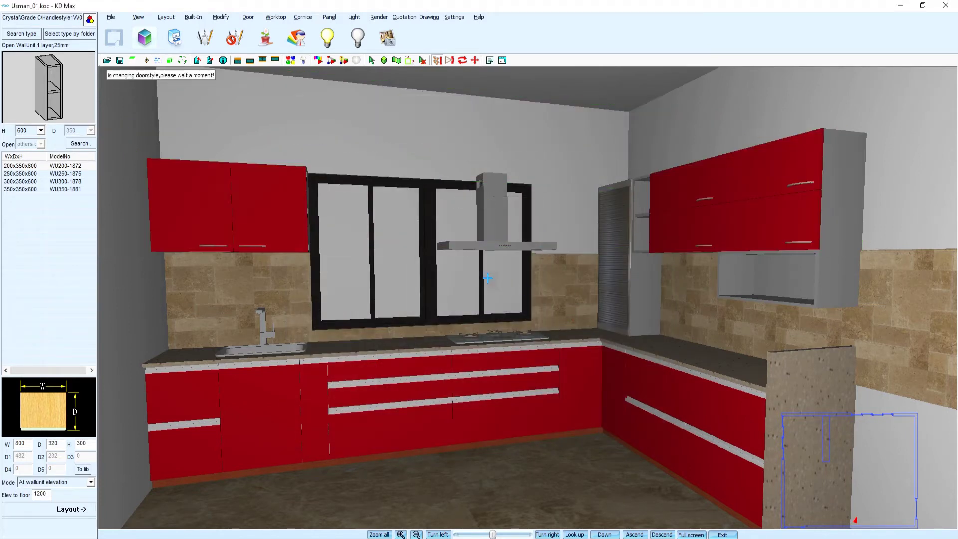
- Turn off handles on lift-up doors for all units
{"action": "left_click", "coordinate": [248, 17]}
{"action": "mouse_move", "coordinate": [273, 109]}
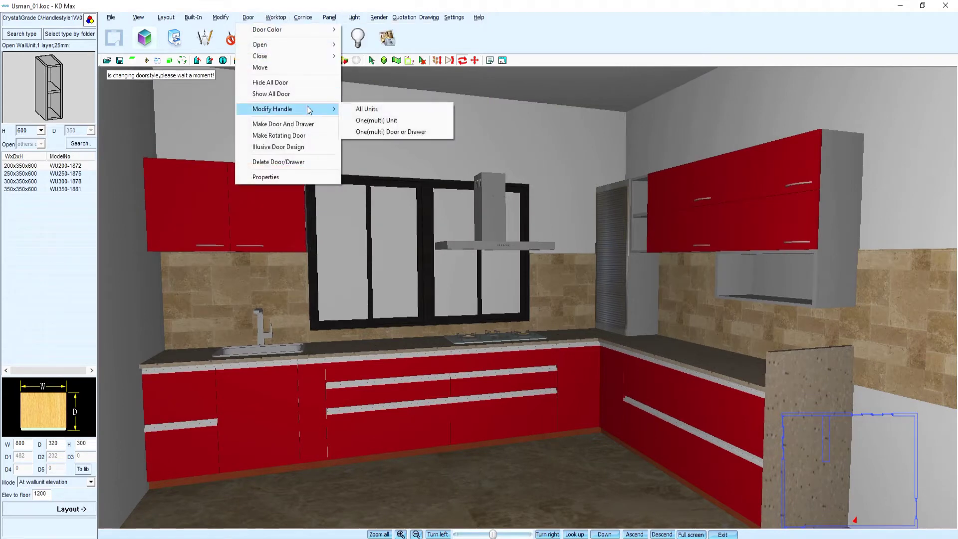
{"action": "left_click", "coordinate": [375, 110]}
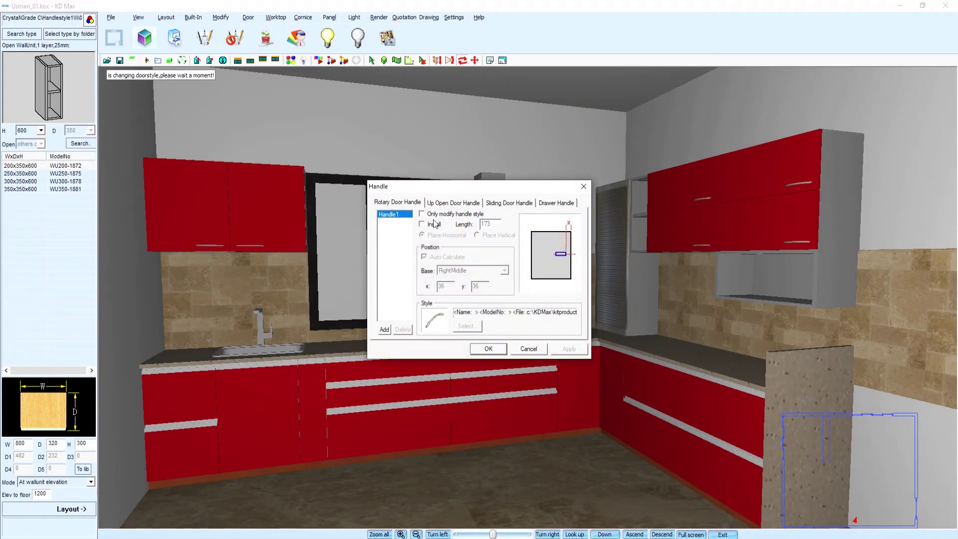
{"action": "left_click", "coordinate": [445, 204]}
{"action": "left_click", "coordinate": [433, 226]}
{"action": "left_click", "coordinate": [494, 349]}
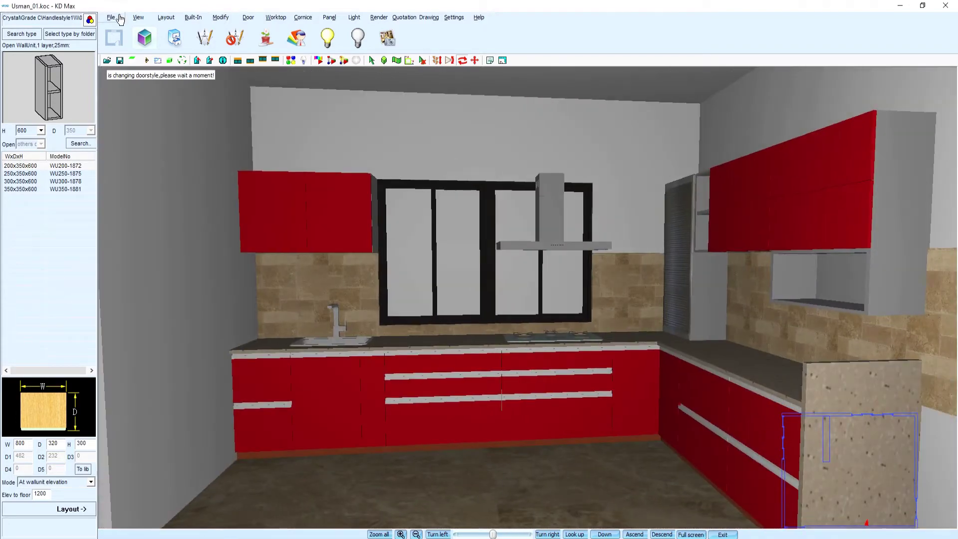
- Save the kitchen scene with Save As, confirming the copy-texture prompt
{"action": "left_click", "coordinate": [119, 18]}
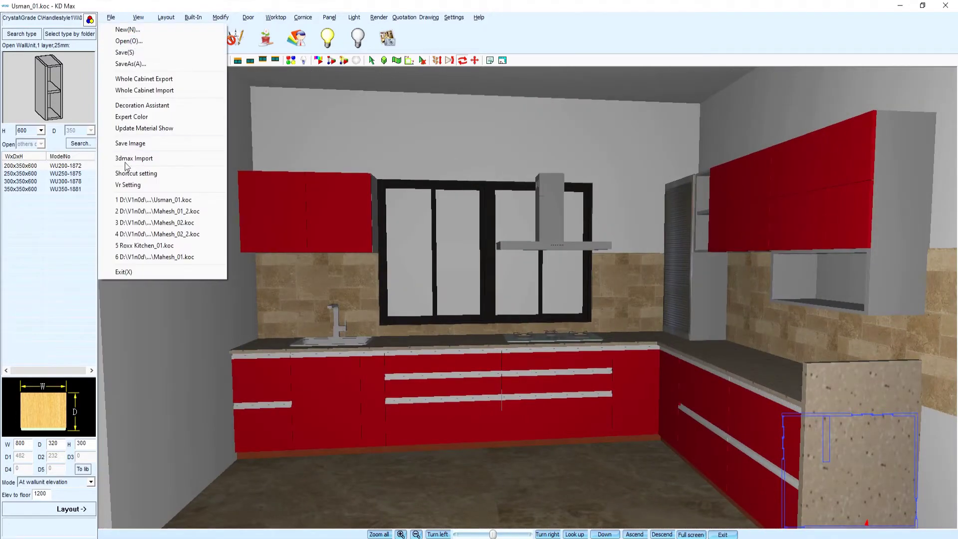
{"action": "left_click", "coordinate": [135, 61]}
{"action": "left_click", "coordinate": [477, 296]}
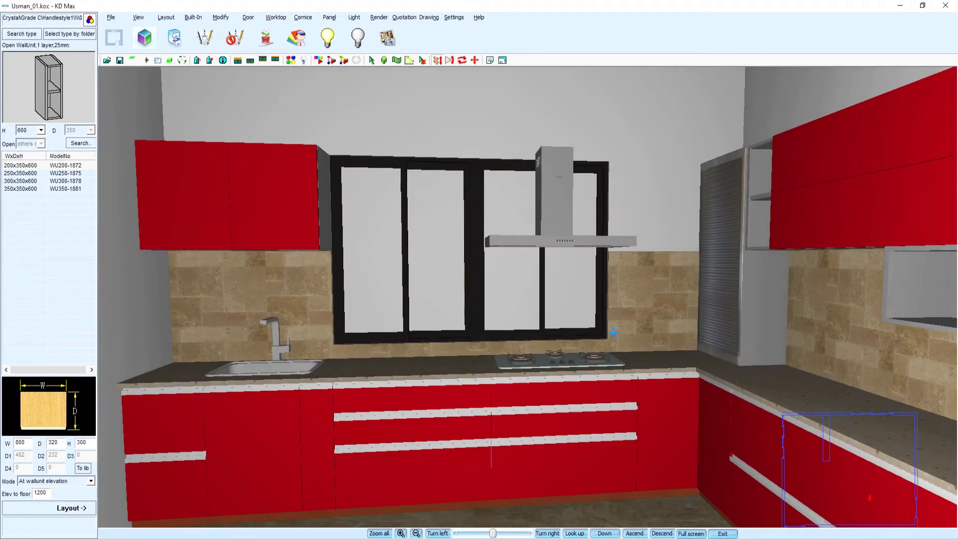
- Open the stone end panel's material mapping settings
{"action": "left_click_drag", "start_coordinate": [614, 331], "coordinate": [333, 99]}
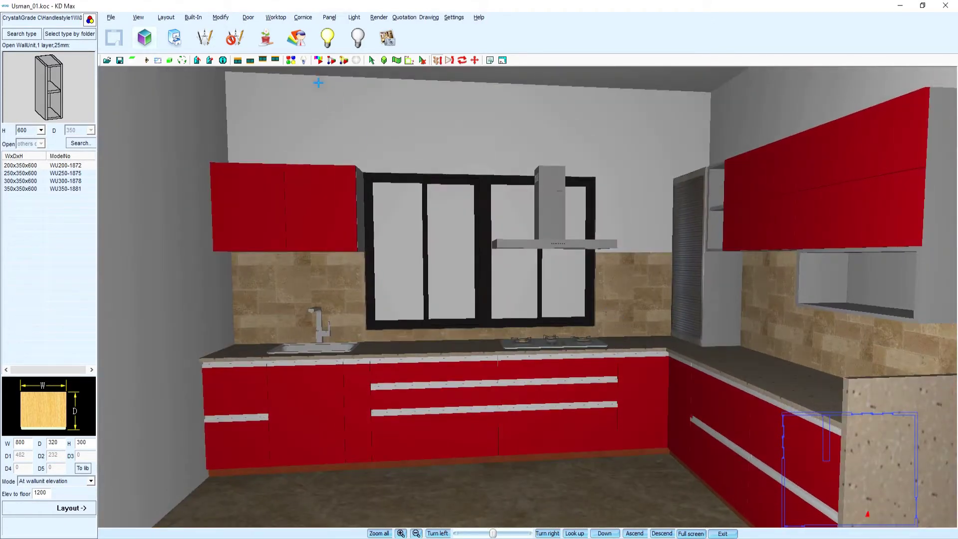
{"action": "left_click", "coordinate": [291, 60]}
{"action": "left_click", "coordinate": [277, 212]}
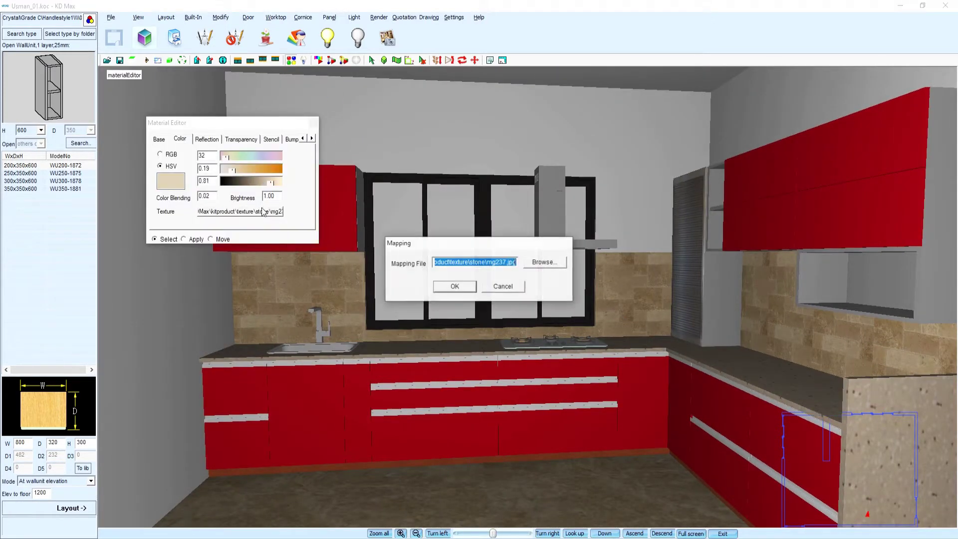
- Load a white marble texture and apply it to the end panel beside the worktop
{"action": "left_click", "coordinate": [545, 262]}
{"action": "double_click", "coordinate": [658, 244]}
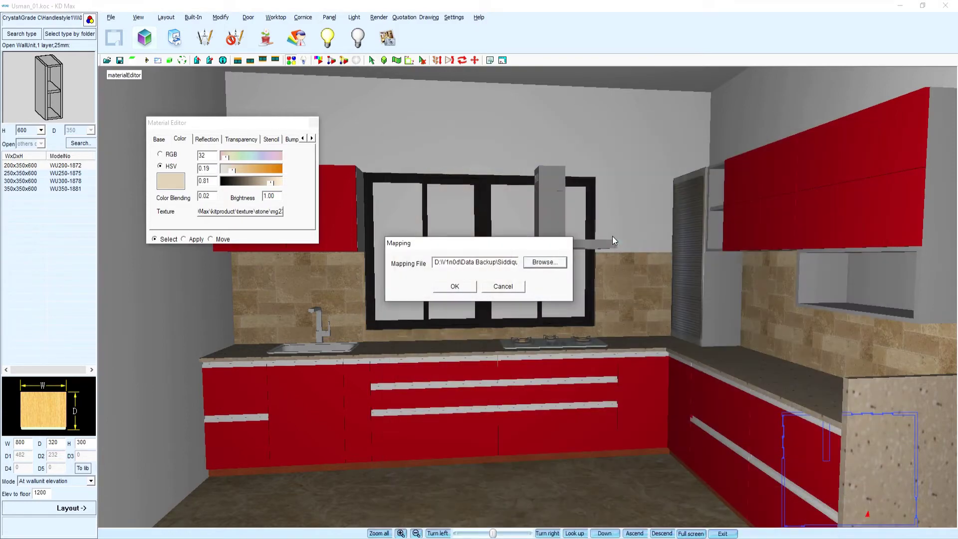
{"action": "left_click", "coordinate": [454, 286]}
{"action": "left_click", "coordinate": [211, 239]}
{"action": "mouse_move", "coordinate": [449, 324]}
{"action": "left_mouse_down"}
{"action": "mouse_move", "coordinate": [670, 329]}
{"action": "mouse_move", "coordinate": [639, 341]}
{"action": "left_mouse_up"}
{"action": "left_click", "coordinate": [195, 239]}
{"action": "left_click", "coordinate": [669, 341]}
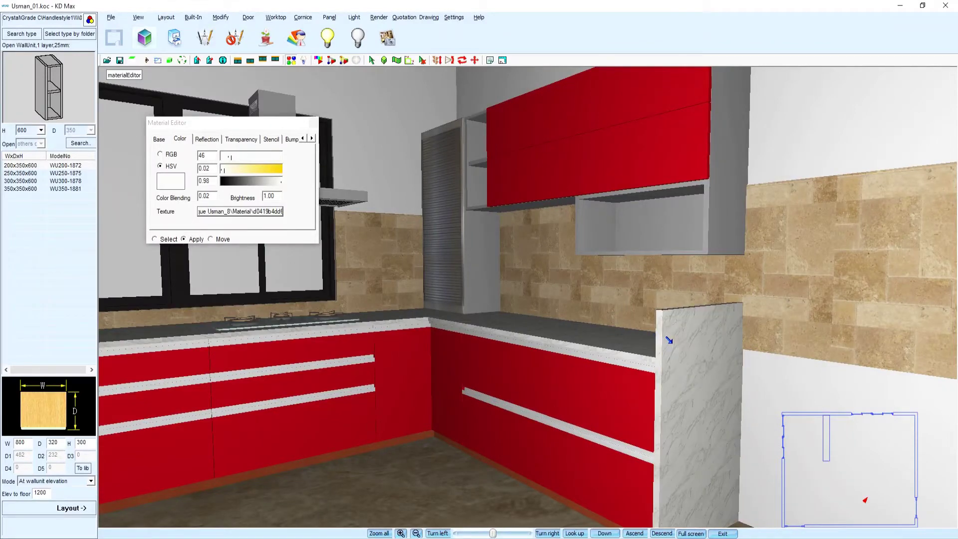
{"action": "left_click", "coordinate": [314, 123]}
- Lower the end panel's top edge slightly and deselect it
{"action": "left_click", "coordinate": [371, 60]}
{"action": "left_click", "coordinate": [674, 304]}
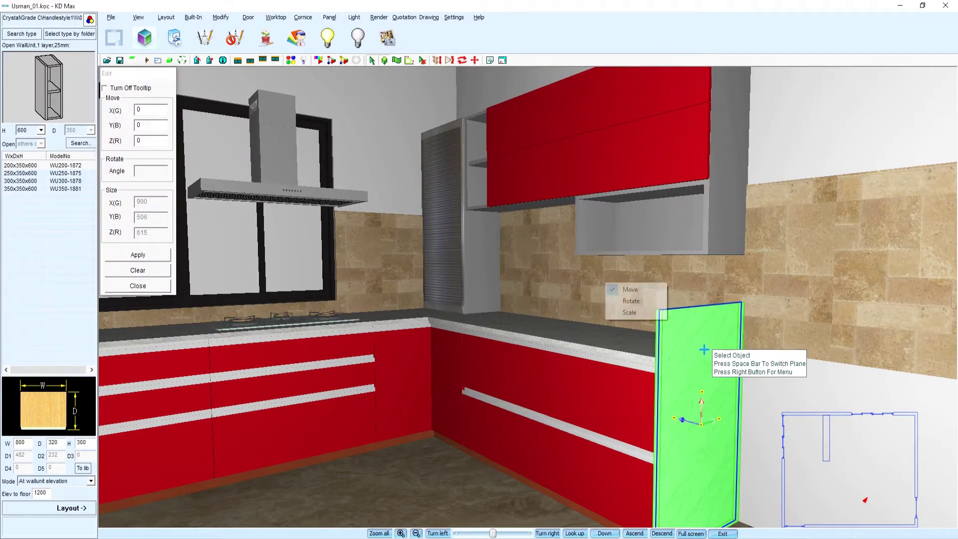
{"action": "left_click_drag", "start_coordinate": [704, 310], "coordinate": [703, 324]}
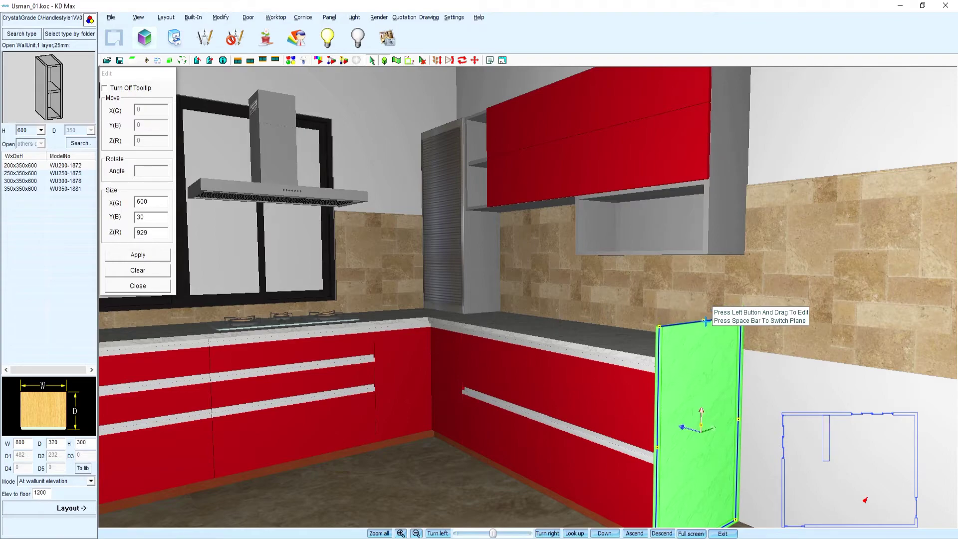
{"action": "left_click", "coordinate": [155, 285]}
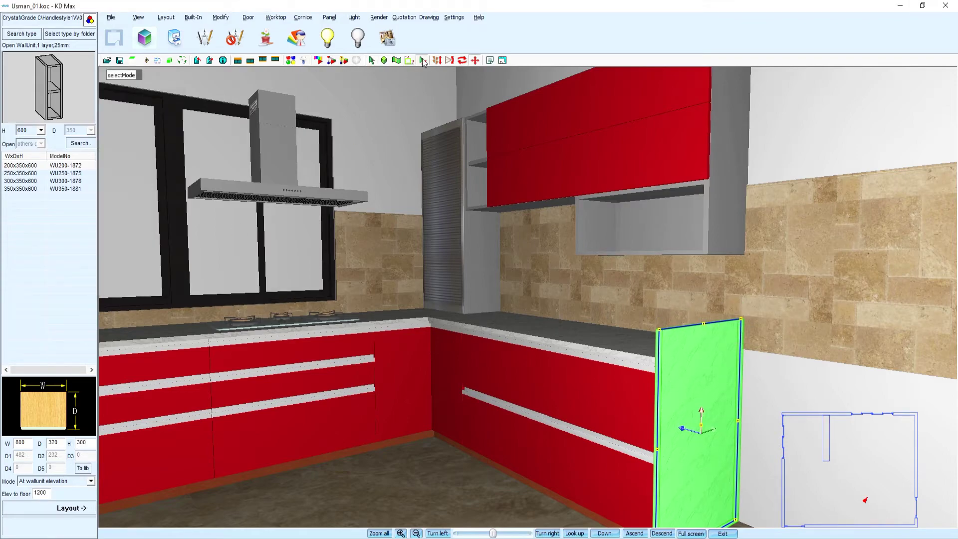
{"action": "left_click", "coordinate": [423, 61]}
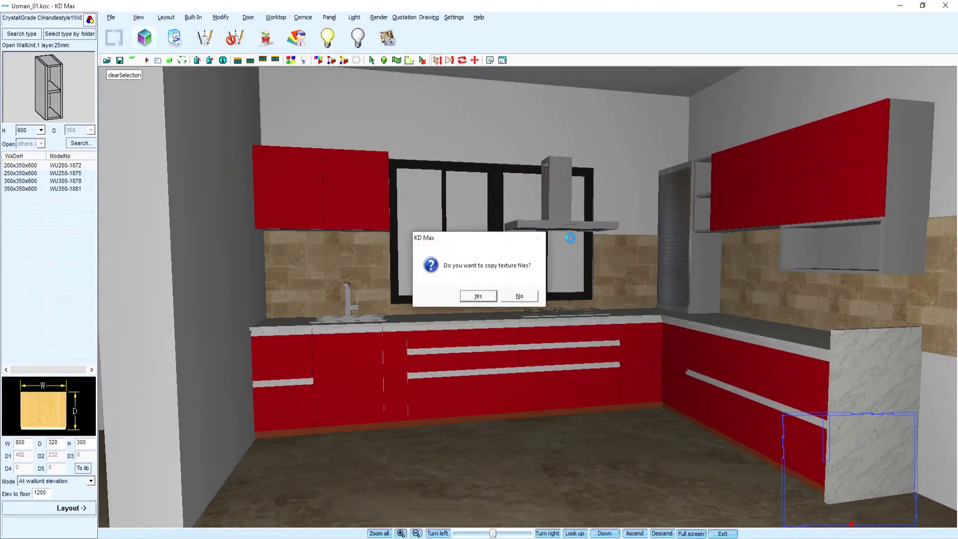
- Save the kitchen, then apply the end panel's white marble material to the plinth
{"action": "key", "text": "Return"}
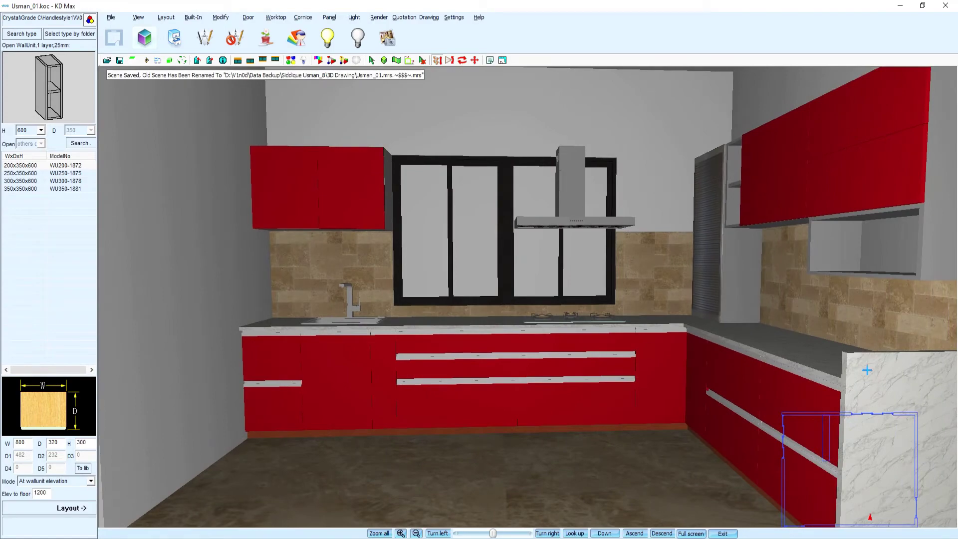
{"action": "left_click", "coordinate": [867, 370]}
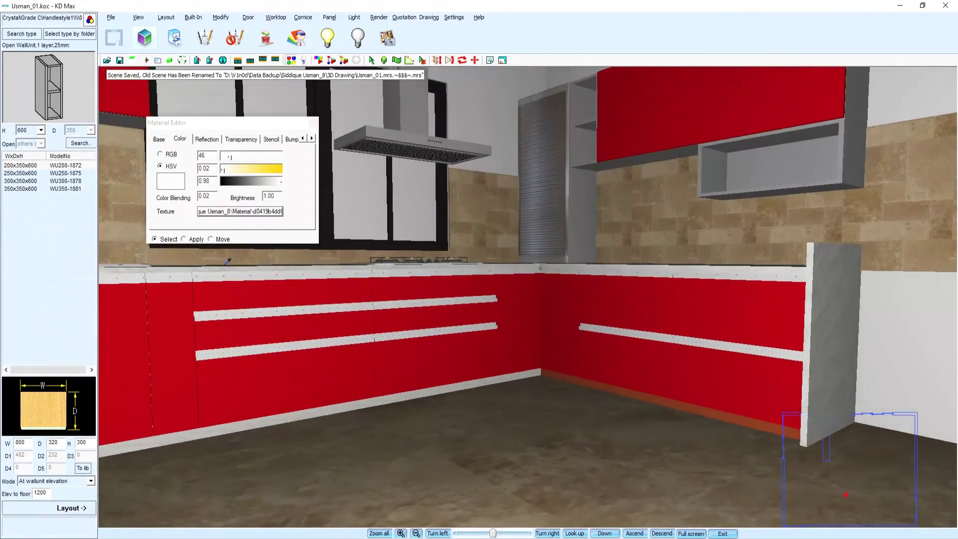
{"action": "left_click", "coordinate": [184, 239]}
{"action": "left_click", "coordinate": [587, 386]}
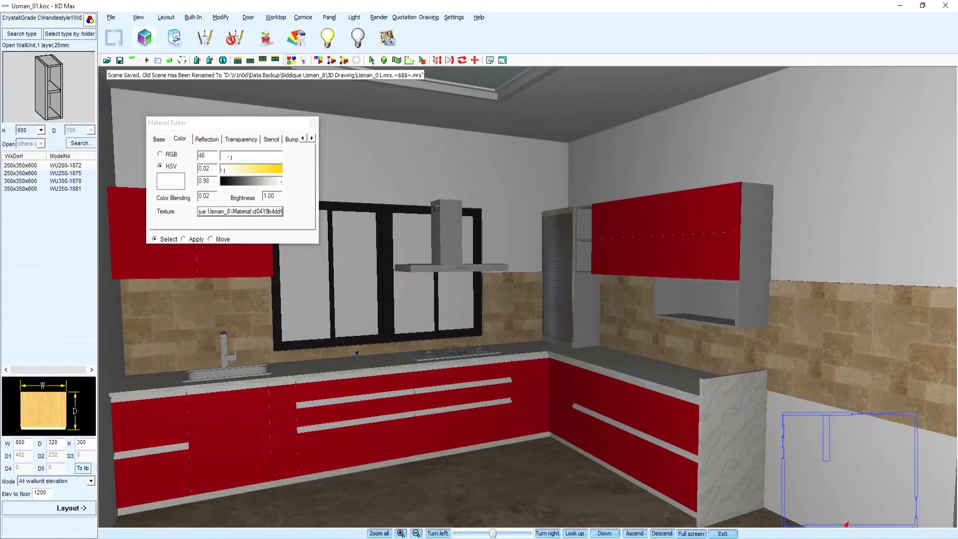
- Review the marble's reflection (0.05, smoothness 0.66, gloss 40) and transparency settings
{"action": "left_click", "coordinate": [197, 139]}
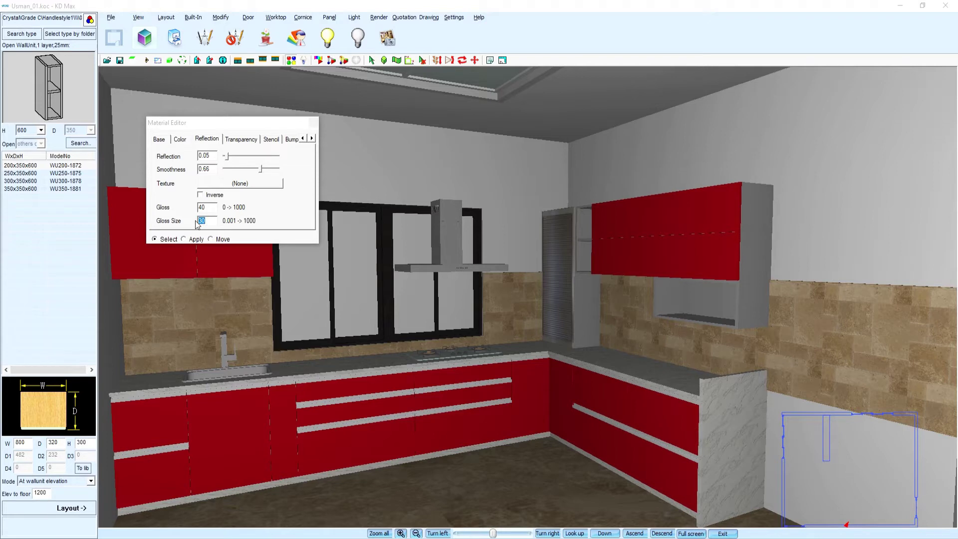
{"action": "left_click", "coordinate": [254, 142]}
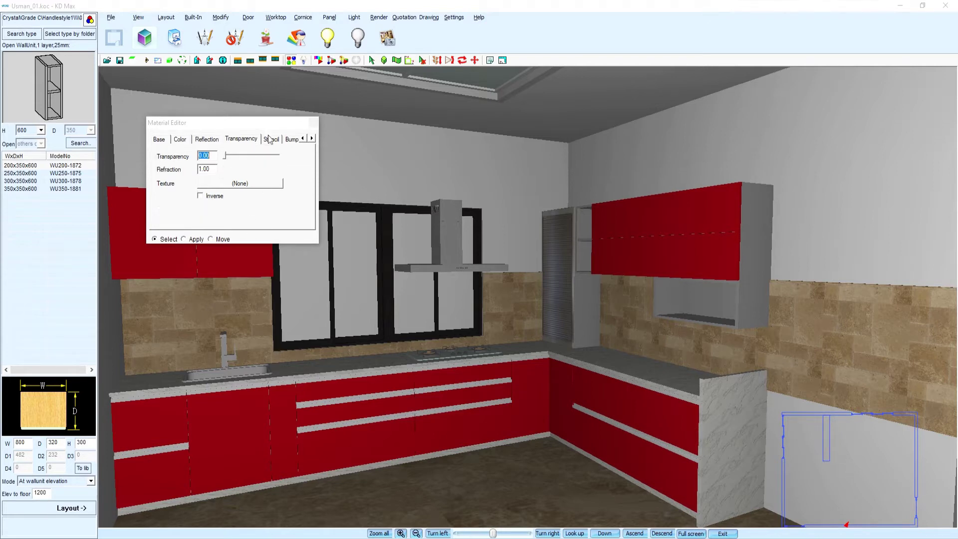
{"action": "left_click", "coordinate": [310, 125]}
{"action": "mouse_move", "coordinate": [648, 223]}
{"action": "left_mouse_down"}
{"action": "mouse_move", "coordinate": [689, 230]}
{"action": "mouse_move", "coordinate": [541, 199]}
{"action": "left_mouse_up"}
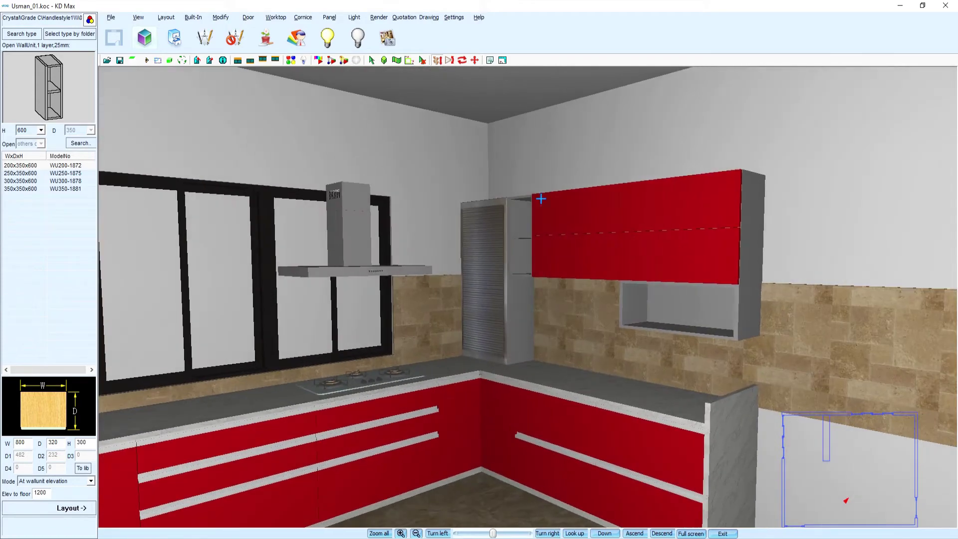
- Array the open shelf's side panel with 2 copies at distance 3 to add a divider
{"action": "left_click_drag", "start_coordinate": [720, 263], "coordinate": [539, 334]}
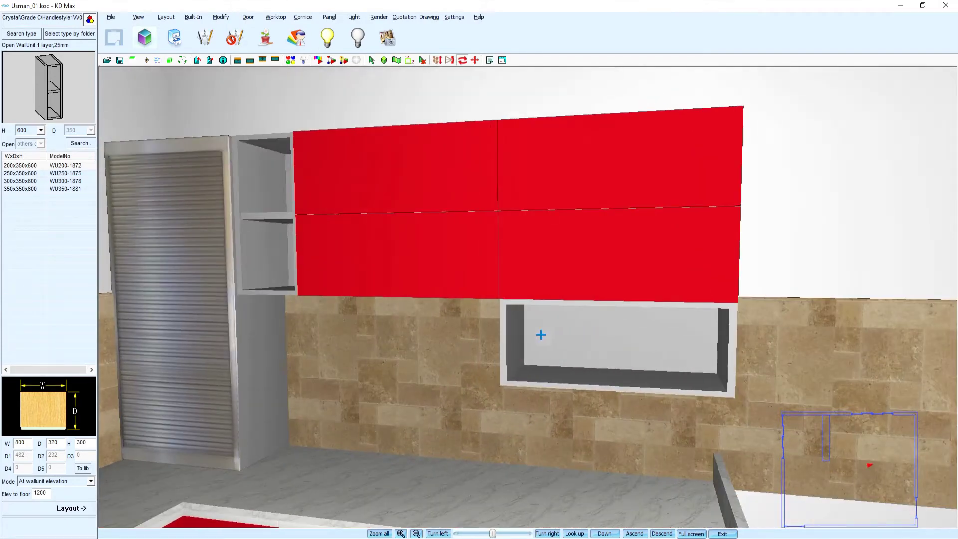
{"action": "left_click", "coordinate": [329, 17]}
{"action": "left_click", "coordinate": [349, 100]}
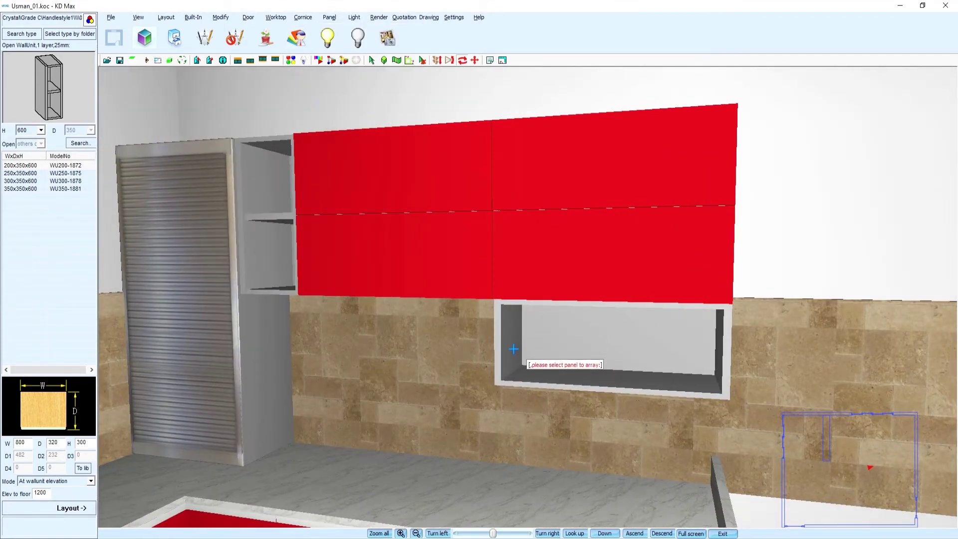
{"action": "left_click", "coordinate": [510, 347]}
{"action": "type", "text": "2"}
{"action": "key", "text": "Return"}
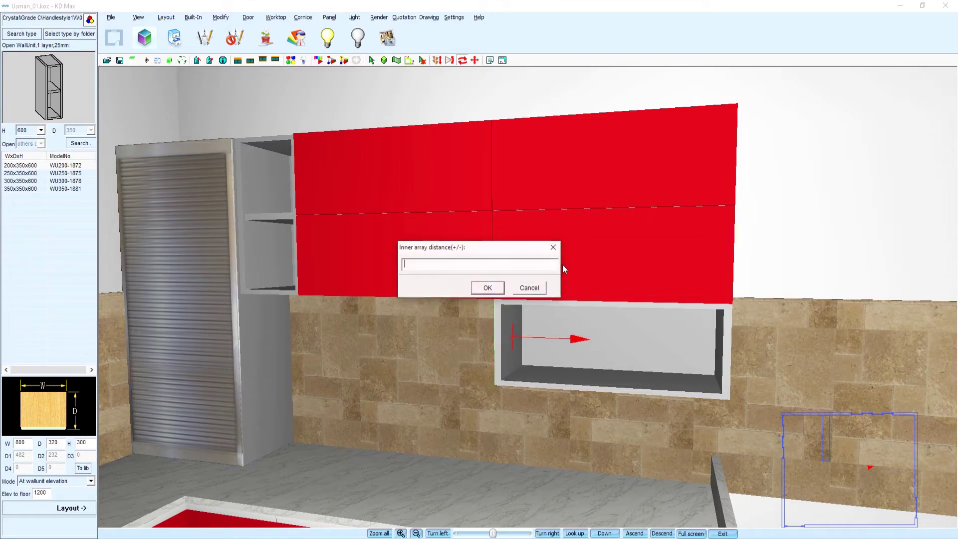
{"action": "type", "text": "3"}
{"action": "key", "text": "Return"}
{"action": "mouse_move", "coordinate": [551, 253]}
{"action": "left_mouse_down"}
{"action": "mouse_move", "coordinate": [773, 305]}
{"action": "mouse_move", "coordinate": [698, 312]}
{"action": "mouse_move", "coordinate": [620, 289]}
{"action": "mouse_move", "coordinate": [625, 307]}
{"action": "left_mouse_up"}
{"action": "left_click", "coordinate": [384, 60]}
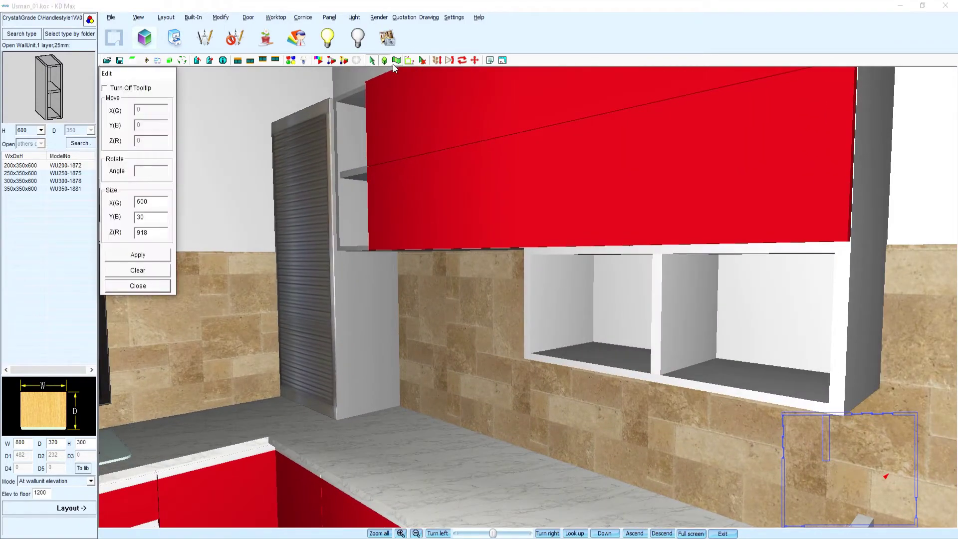
- Select the new shelf divider and scale its size to 264
{"action": "left_click_drag", "start_coordinate": [660, 309], "coordinate": [732, 301]}
{"action": "left_click", "coordinate": [828, 282]}
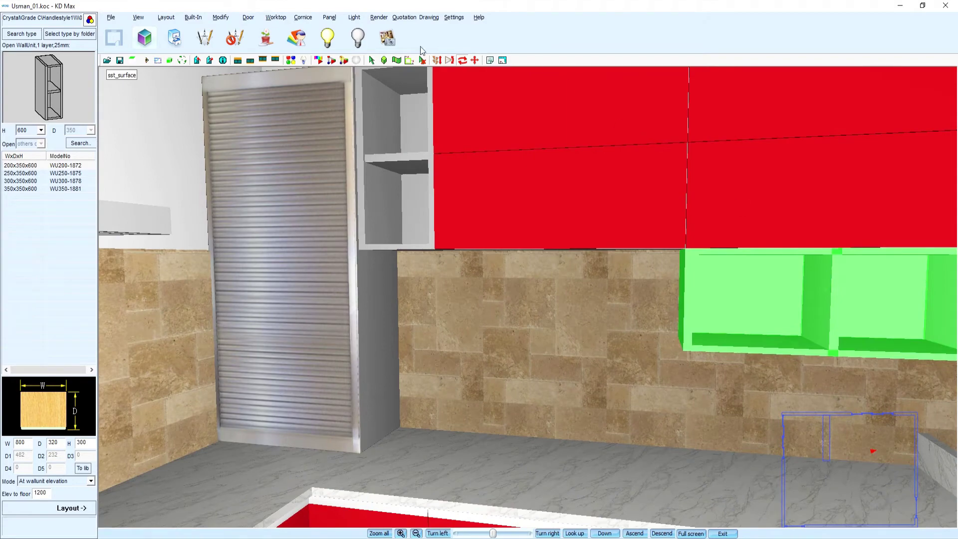
{"action": "left_click", "coordinate": [832, 299]}
{"action": "mouse_move", "coordinate": [832, 300]}
{"action": "left_mouse_down"}
{"action": "mouse_move", "coordinate": [788, 331]}
{"action": "mouse_move", "coordinate": [664, 254]}
{"action": "left_mouse_up"}
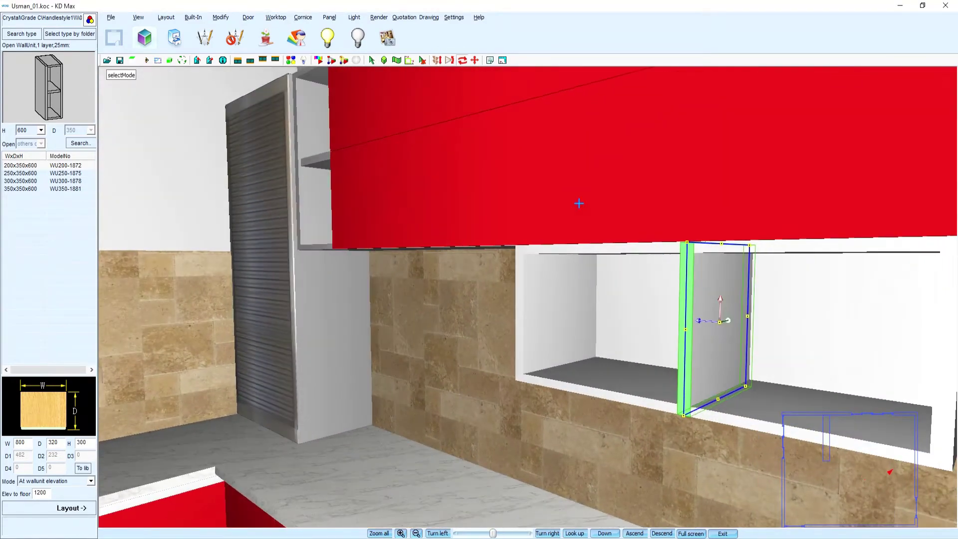
{"action": "left_click", "coordinate": [373, 61]}
{"action": "right_click", "coordinate": [627, 218]}
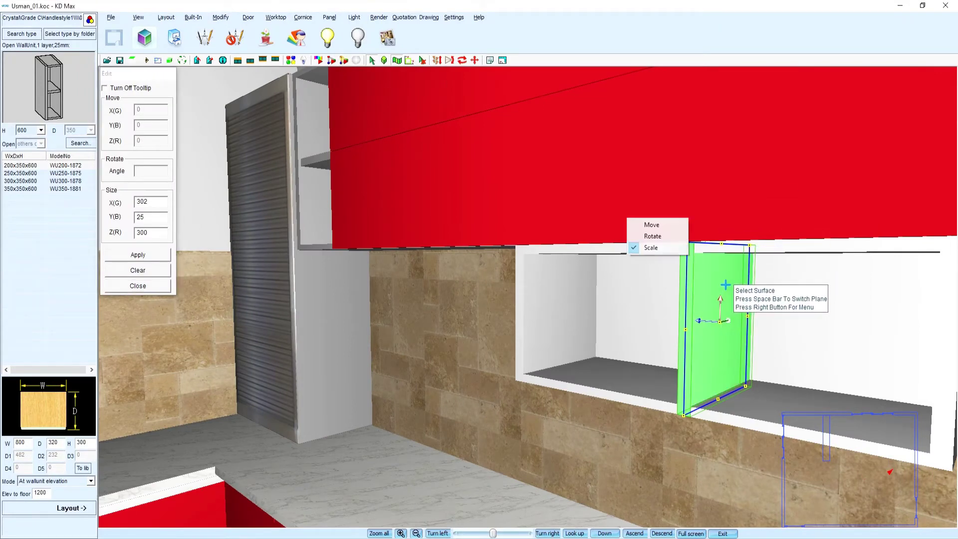
{"action": "left_click", "coordinate": [668, 250]}
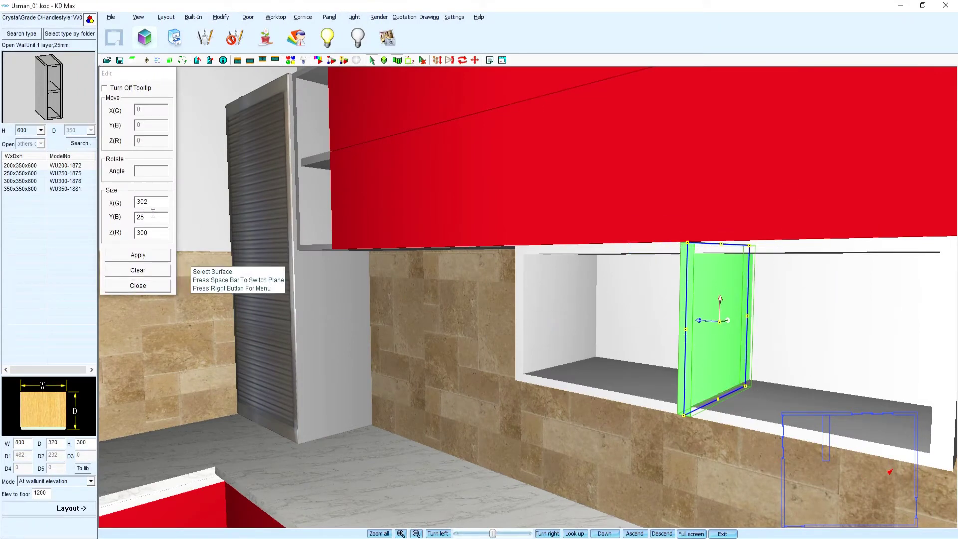
{"action": "left_click_drag", "start_coordinate": [157, 203], "coordinate": [134, 203]}
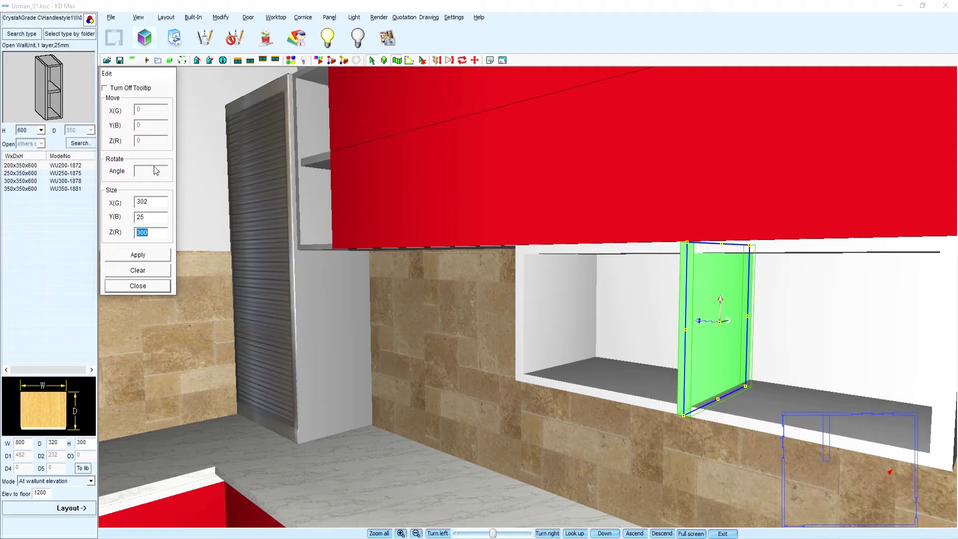
{"action": "type", "text": "264"}
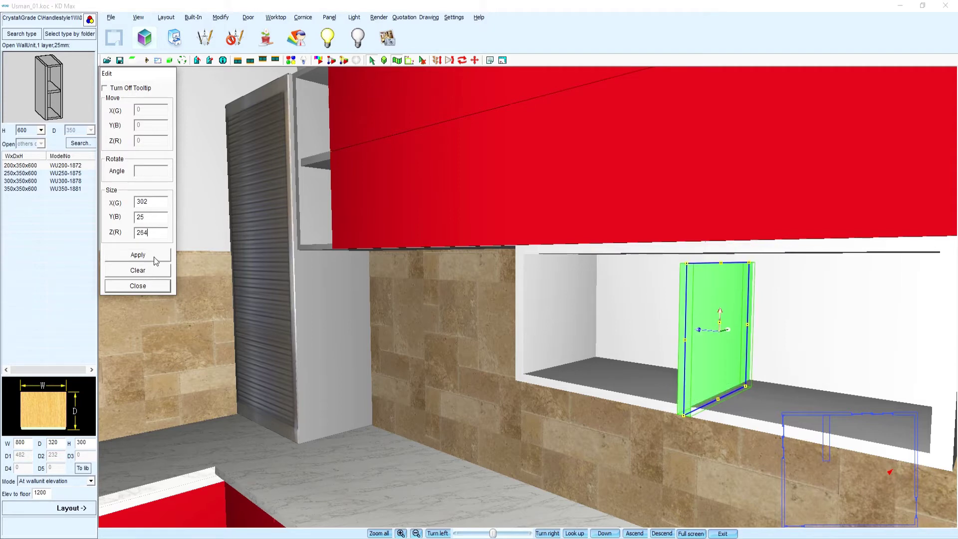
- Raise the divider inside the niche to a vertical offset of 18
{"action": "right_click", "coordinate": [687, 277]}
{"action": "left_click", "coordinate": [698, 280]}
{"action": "left_click_drag", "start_coordinate": [721, 298], "coordinate": [731, 290]}
{"action": "left_click", "coordinate": [148, 141]}
{"action": "type", "text": "18"}
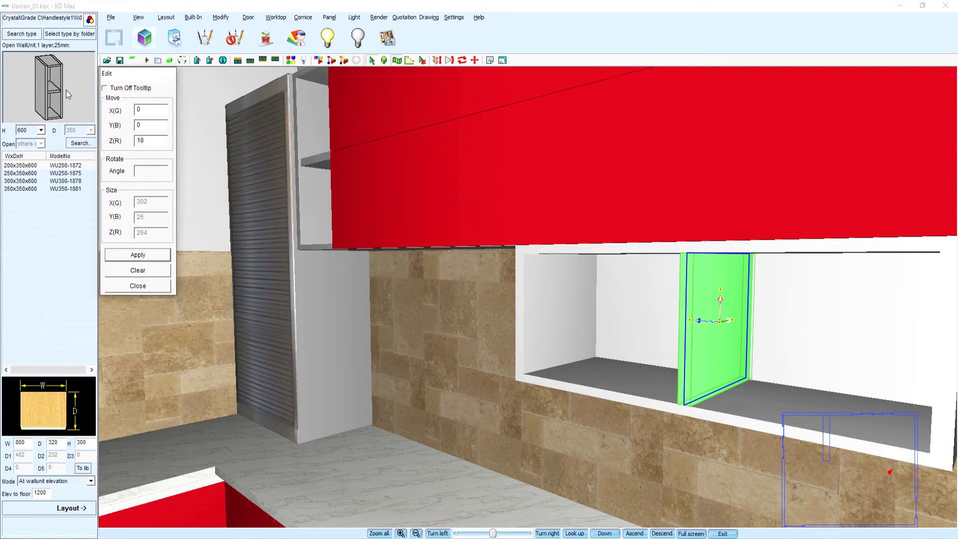
{"action": "left_click", "coordinate": [142, 284]}
{"action": "left_click", "coordinate": [413, 62]}
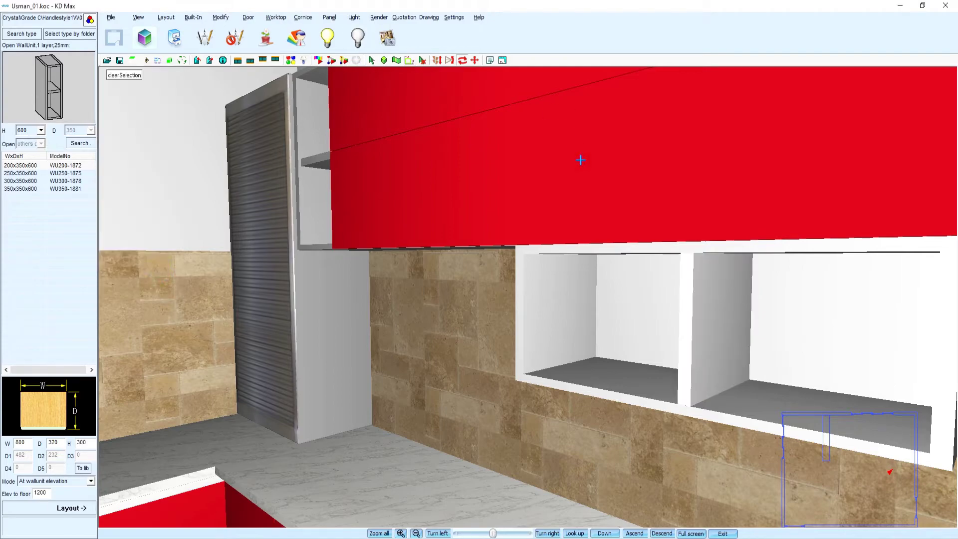
- Face the sink wall and browse for a new texture in the material's Mapping dialog
{"action": "scroll", "coordinate": [577, 161], "scroll_direction": "down", "scroll_amount": 5}
{"action": "scroll", "coordinate": [642, 186], "scroll_direction": "down", "scroll_amount": 5}
{"action": "scroll", "coordinate": [624, 152], "scroll_direction": "down", "scroll_amount": 3}
{"action": "scroll", "coordinate": [605, 157], "scroll_direction": "down", "scroll_amount": 3}
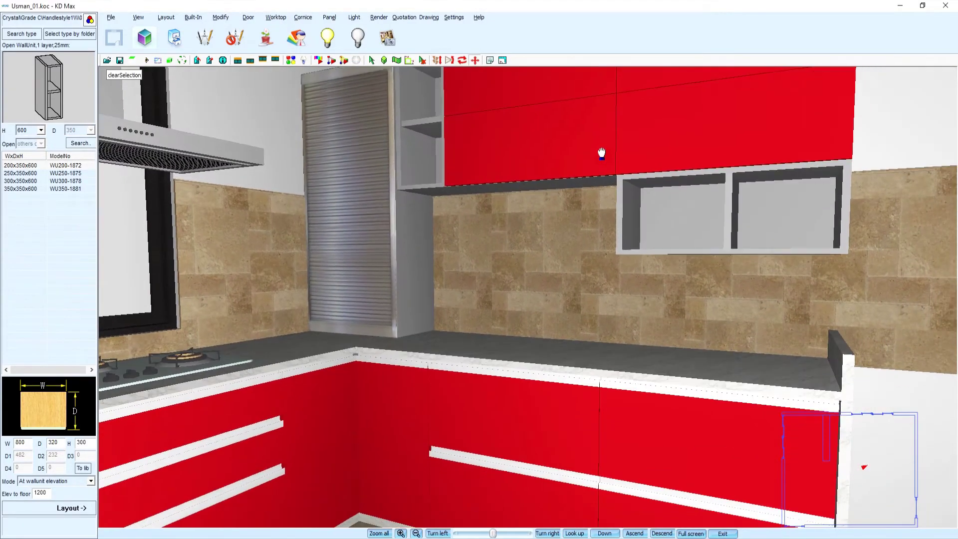
{"action": "scroll", "coordinate": [601, 152], "scroll_direction": "down", "scroll_amount": 3}
{"action": "scroll", "coordinate": [599, 163], "scroll_direction": "down", "scroll_amount": 3}
{"action": "scroll", "coordinate": [573, 132], "scroll_direction": "down", "scroll_amount": 3}
{"action": "mouse_move", "coordinate": [585, 108]}
{"action": "left_mouse_down"}
{"action": "mouse_move", "coordinate": [691, 122]}
{"action": "mouse_move", "coordinate": [659, 145]}
{"action": "mouse_move", "coordinate": [654, 163]}
{"action": "mouse_move", "coordinate": [526, 138]}
{"action": "left_mouse_up"}
{"action": "scroll", "coordinate": [694, 113], "scroll_direction": "down", "scroll_amount": 3}
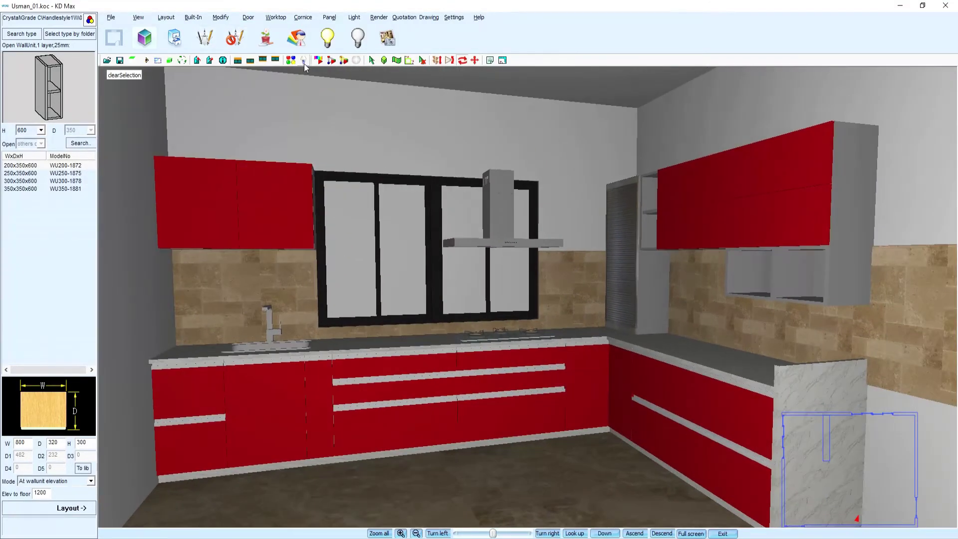
{"action": "left_click", "coordinate": [291, 61]}
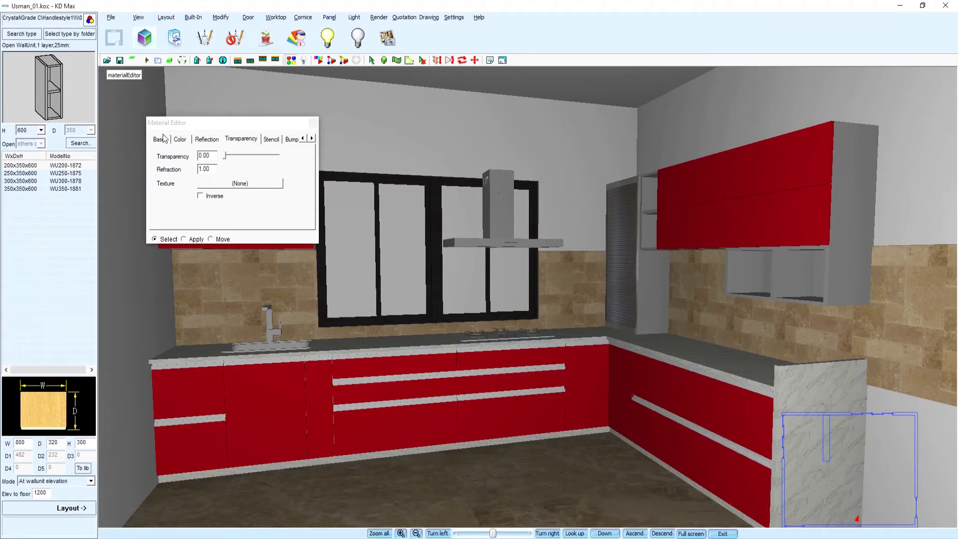
{"action": "left_click", "coordinate": [180, 139]}
{"action": "left_click", "coordinate": [240, 211]}
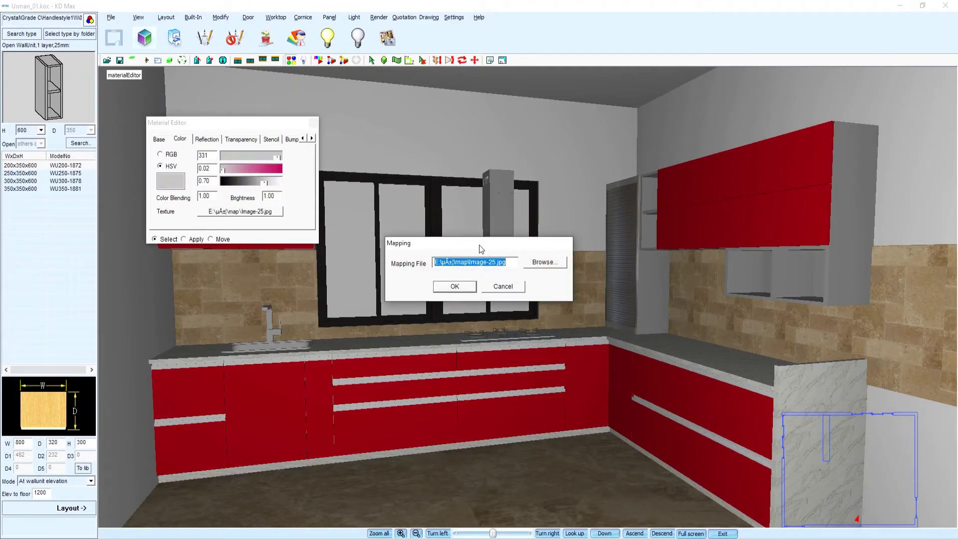
{"action": "left_click", "coordinate": [544, 263]}
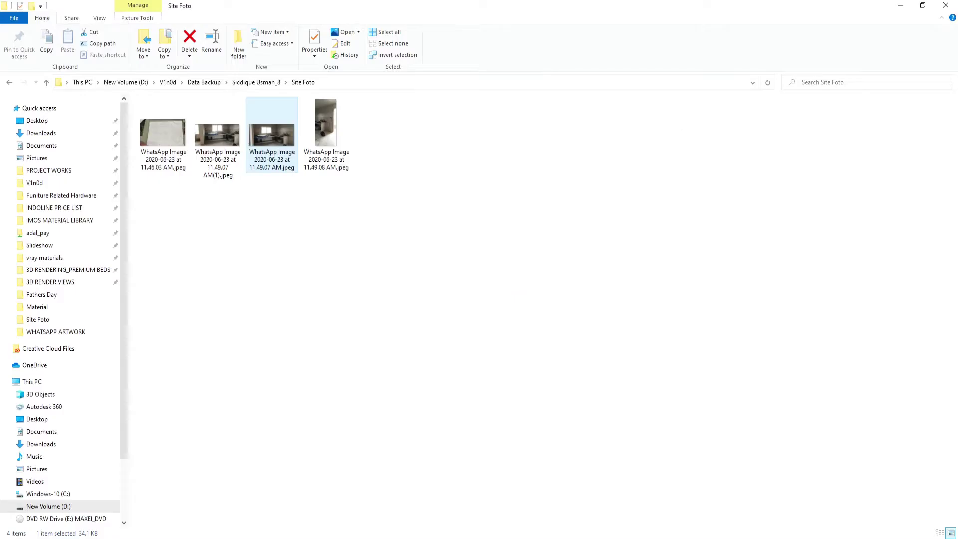
- Open the IMOS MATERIAL LIBRARY's MISCALLINIOUS folder and copy its folder path
{"action": "left_click", "coordinate": [67, 220]}
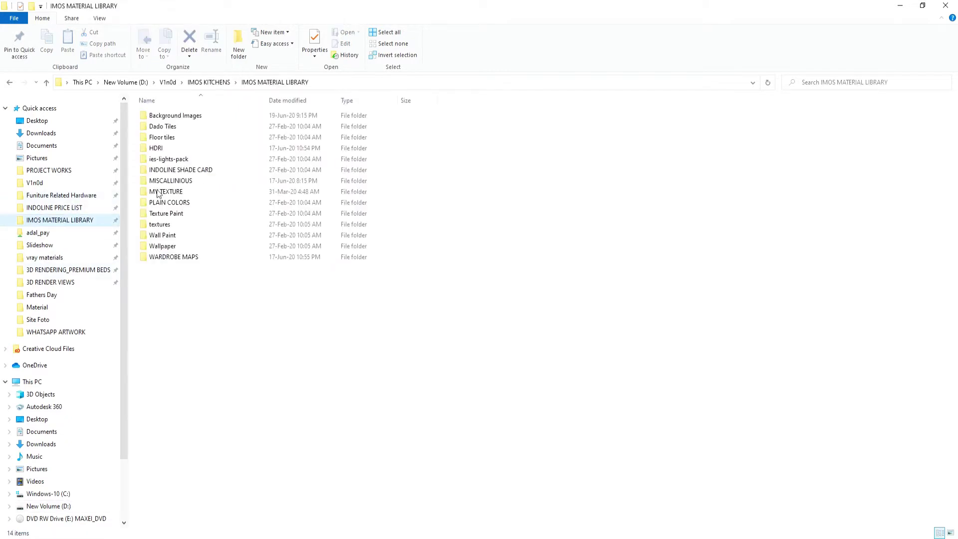
{"action": "left_click", "coordinate": [202, 118]}
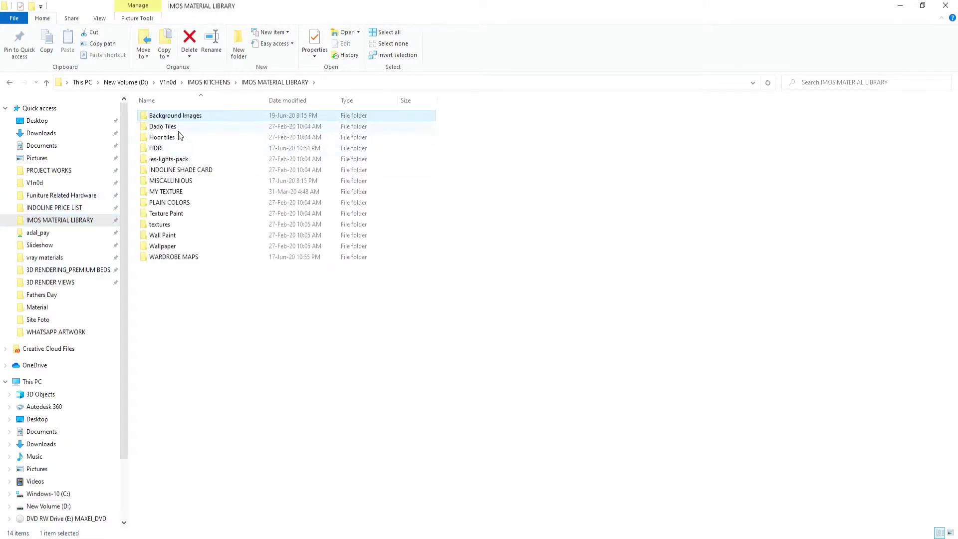
{"action": "double_click", "coordinate": [188, 182]}
{"action": "left_click", "coordinate": [340, 133]}
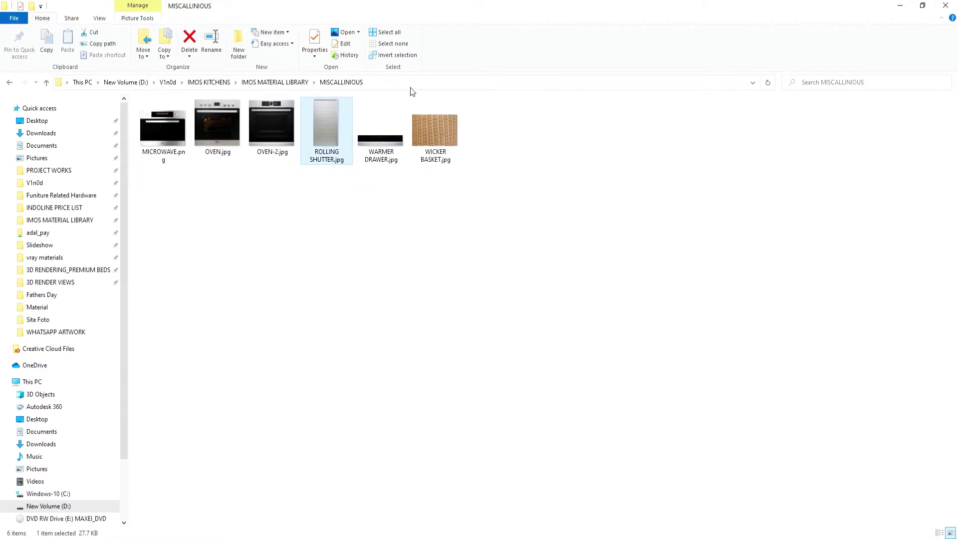
{"action": "left_click", "coordinate": [412, 85]}
{"action": "left_click_drag", "start_coordinate": [532, 3], "coordinate": [370, 110]}
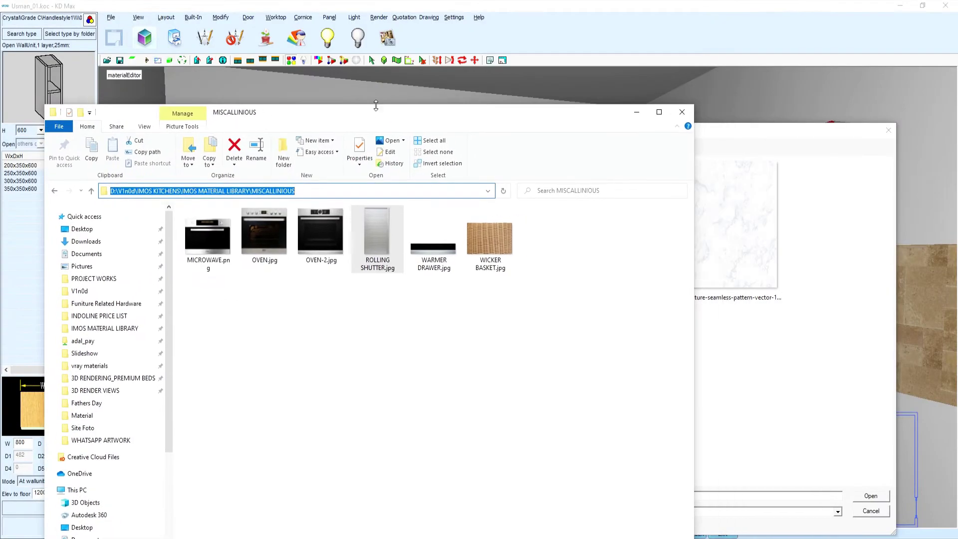
- Load ROLLING SHUTTER.jpg from the pasted folder as the tall unit's texture
{"action": "left_click", "coordinate": [807, 282]}
{"action": "type", "text": "D:\\V1n0d\\IMOS KITCHENS\\IMOS MATERIAL LIBRARY\\MISCALLINIOUS"}
{"action": "key", "text": "Return"}
{"action": "double_click", "coordinate": [504, 179]}
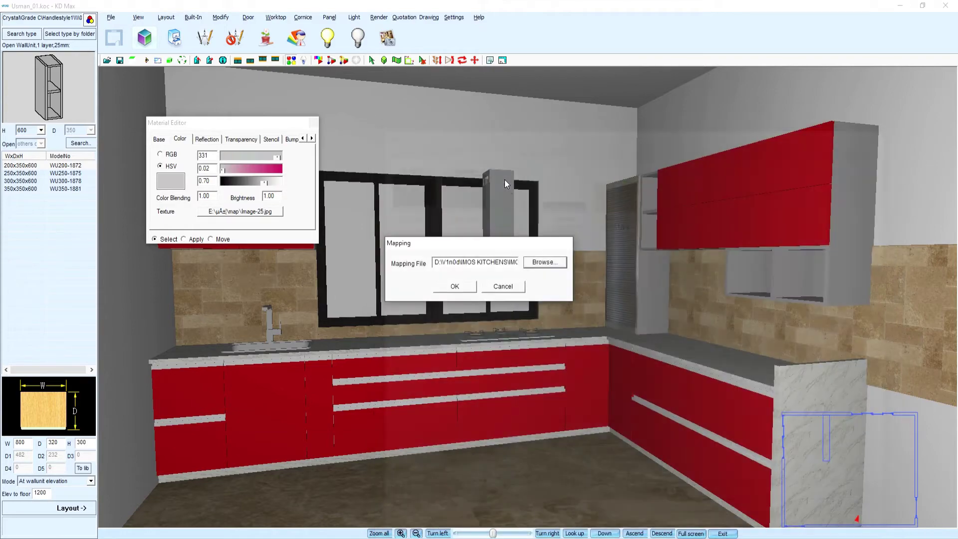
{"action": "left_click", "coordinate": [454, 286]}
- Fit the rolling shutter map once across the tall unit's front surface
{"action": "scroll", "coordinate": [563, 198], "scroll_direction": "up", "scroll_amount": 3}
{"action": "scroll", "coordinate": [564, 198], "scroll_direction": "up", "scroll_amount": 3}
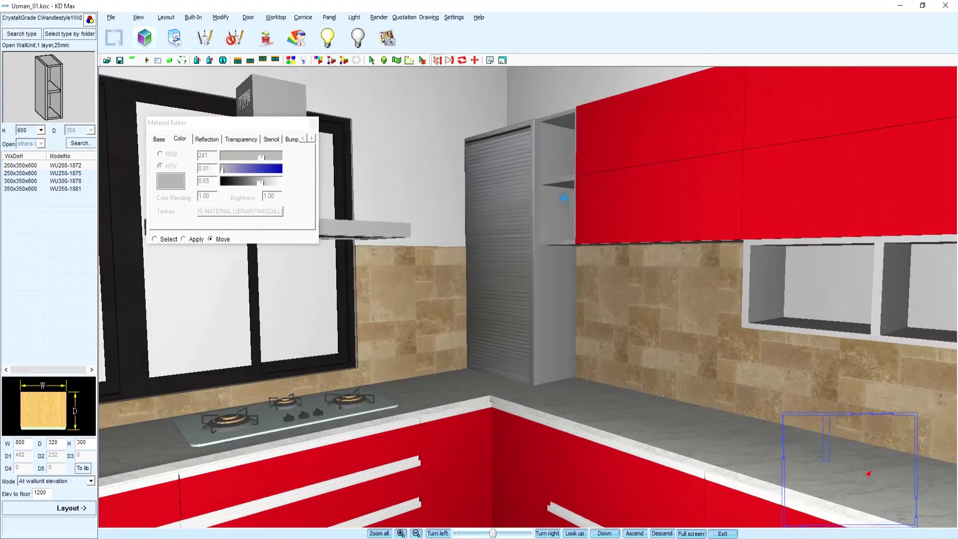
{"action": "scroll", "coordinate": [563, 198], "scroll_direction": "up", "scroll_amount": 3}
{"action": "scroll", "coordinate": [564, 198], "scroll_direction": "up", "scroll_amount": 3}
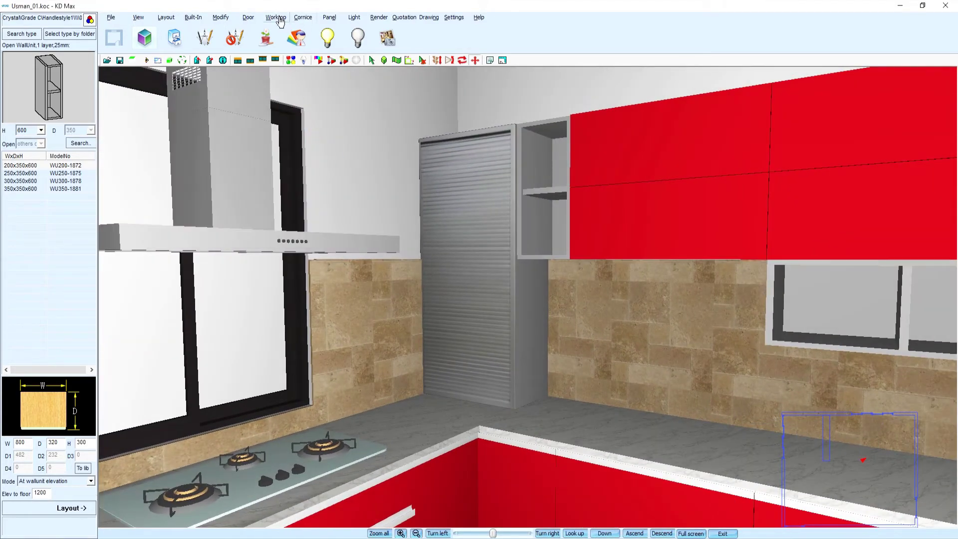
{"action": "left_click", "coordinate": [372, 19]}
{"action": "left_click", "coordinate": [394, 57]}
{"action": "left_click", "coordinate": [469, 239]}
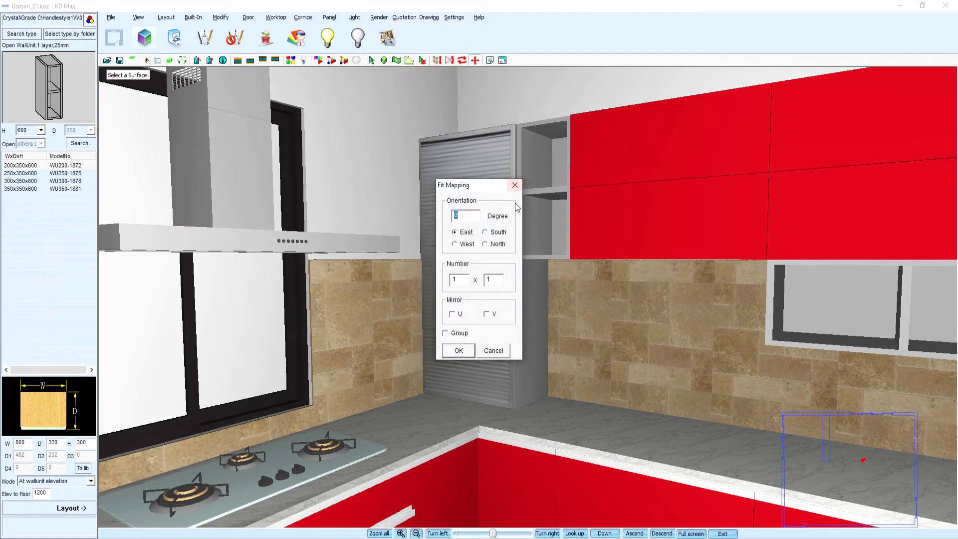
{"action": "left_click_drag", "start_coordinate": [484, 191], "coordinate": [257, 148]}
{"action": "left_click", "coordinate": [231, 309]}
- Pick up the tall unit side's material and start brightening it
{"action": "scroll", "coordinate": [461, 279], "scroll_direction": "up", "scroll_amount": 2}
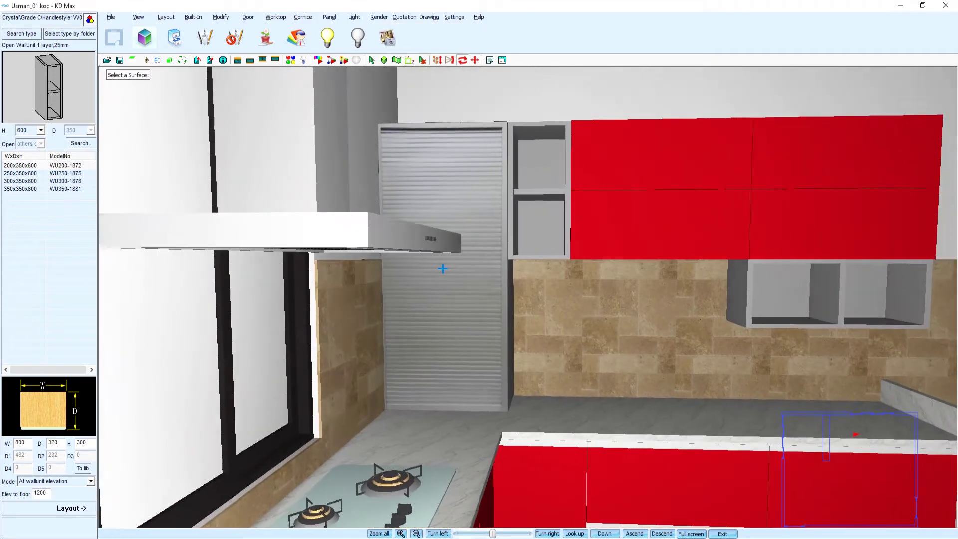
{"action": "scroll", "coordinate": [395, 272], "scroll_direction": "down", "scroll_amount": 3}
{"action": "scroll", "coordinate": [395, 272], "scroll_direction": "down", "scroll_amount": 2}
{"action": "scroll", "coordinate": [372, 236], "scroll_direction": "down", "scroll_amount": 2}
{"action": "scroll", "coordinate": [359, 248], "scroll_direction": "up", "scroll_amount": 1}
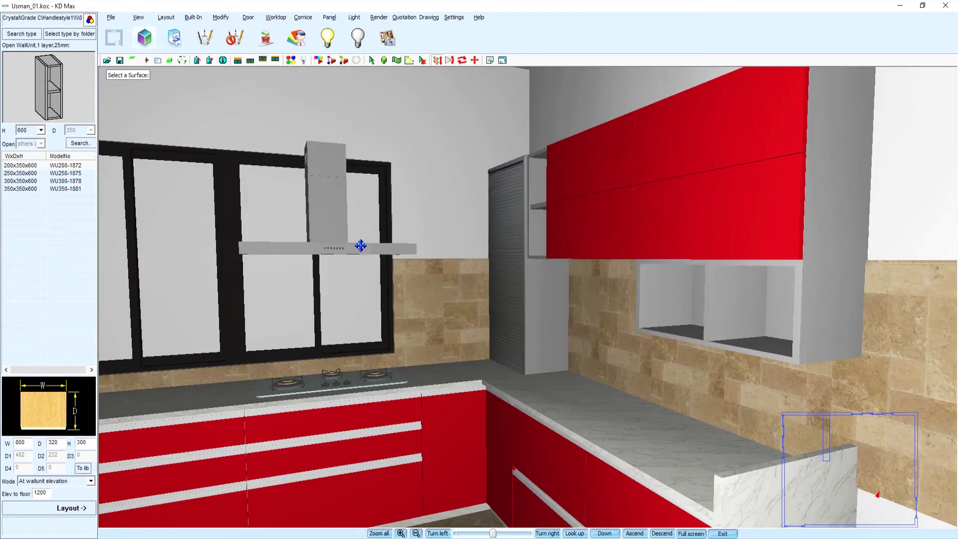
{"action": "scroll", "coordinate": [359, 248], "scroll_direction": "up", "scroll_amount": 2}
{"action": "left_click", "coordinate": [557, 277]}
{"action": "mouse_move", "coordinate": [255, 182]}
{"action": "left_mouse_down"}
{"action": "mouse_move", "coordinate": [229, 184]}
{"action": "mouse_move", "coordinate": [275, 182]}
{"action": "left_mouse_up"}
- Set the picked material's HSV brightness to 1, making it pure white
{"action": "double_click", "coordinate": [212, 183]}
{"action": "type", "text": "1"}
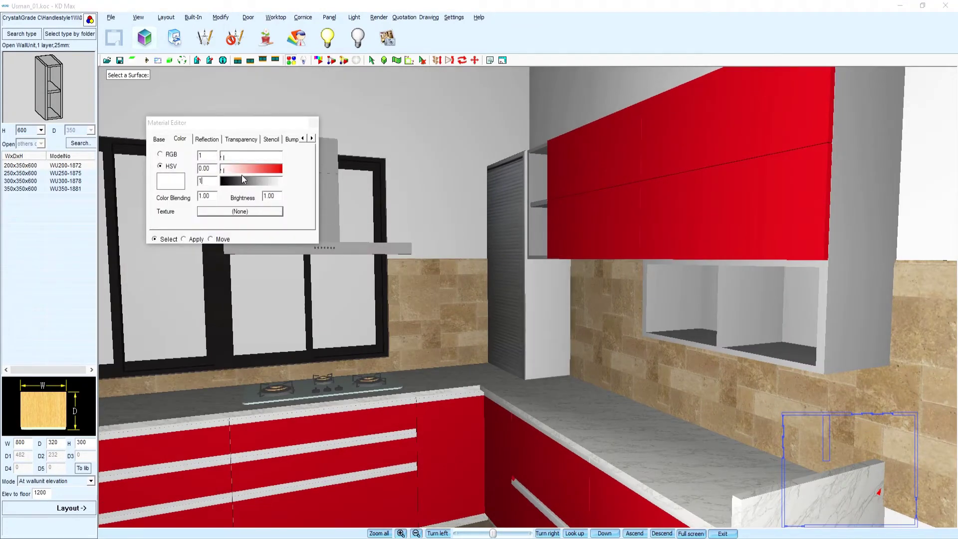
{"action": "mouse_move", "coordinate": [505, 171]}
{"action": "left_mouse_down"}
{"action": "mouse_move", "coordinate": [561, 224]}
{"action": "mouse_move", "coordinate": [493, 213]}
{"action": "left_mouse_up"}
- Apply the white material to the wall unit's underside panel beside the shutter
{"action": "left_click", "coordinate": [189, 240]}
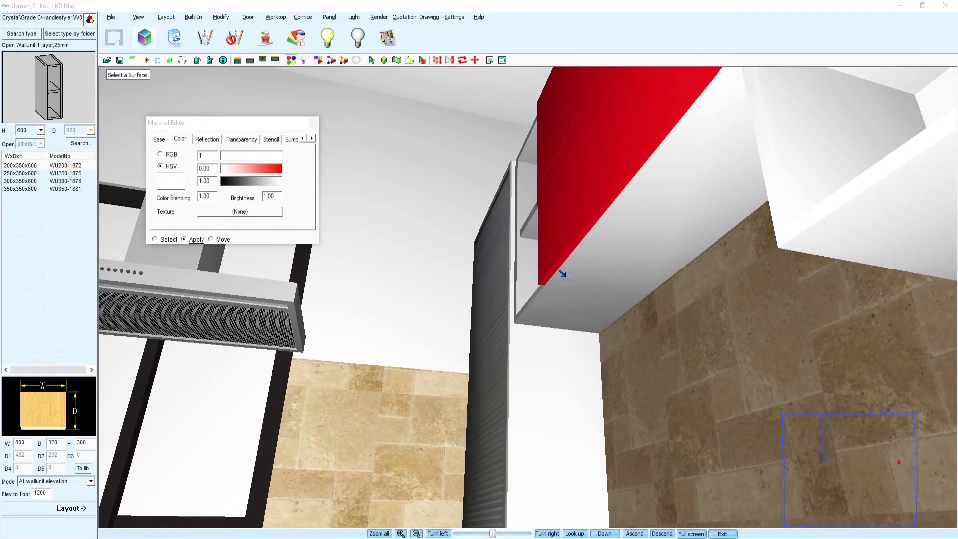
{"action": "left_click", "coordinate": [562, 288]}
{"action": "left_click", "coordinate": [583, 286]}
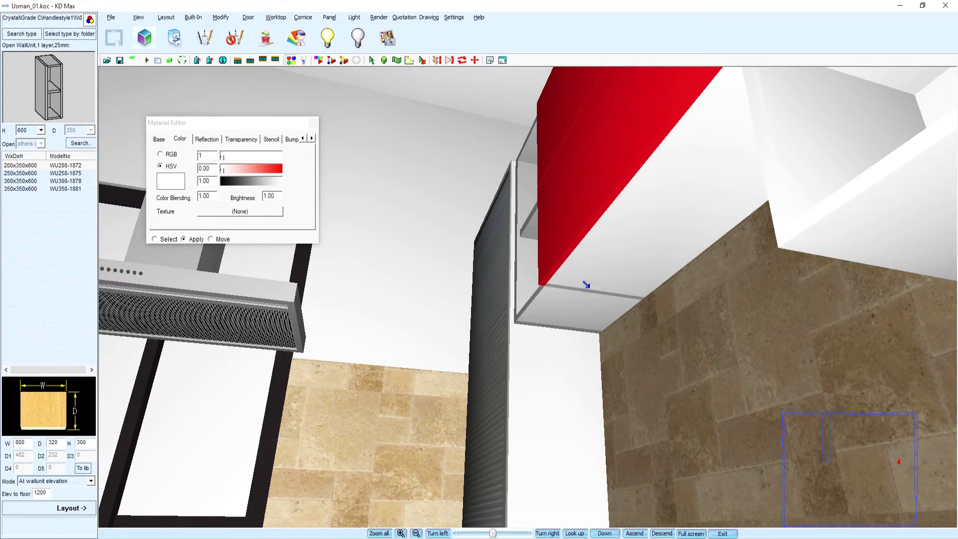
{"action": "mouse_move", "coordinate": [607, 271]}
{"action": "left_mouse_down"}
{"action": "mouse_move", "coordinate": [734, 241]}
{"action": "mouse_move", "coordinate": [287, 242]}
{"action": "left_mouse_up"}
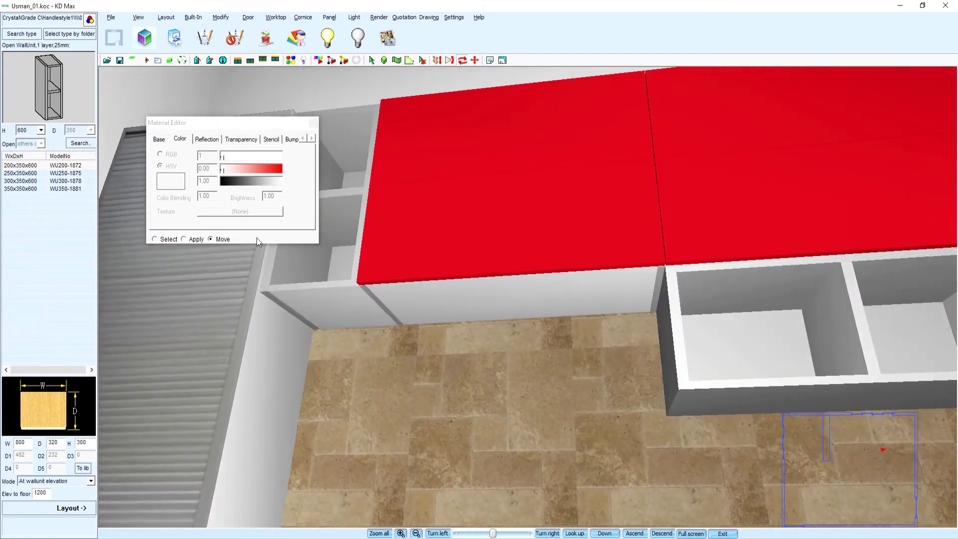
{"action": "mouse_move", "coordinate": [632, 278]}
{"action": "left_mouse_down"}
{"action": "mouse_move", "coordinate": [541, 302]}
{"action": "mouse_move", "coordinate": [533, 261]}
{"action": "mouse_move", "coordinate": [553, 282]}
{"action": "mouse_move", "coordinate": [595, 249]}
{"action": "mouse_move", "coordinate": [706, 229]}
{"action": "mouse_move", "coordinate": [685, 230]}
{"action": "left_mouse_up"}
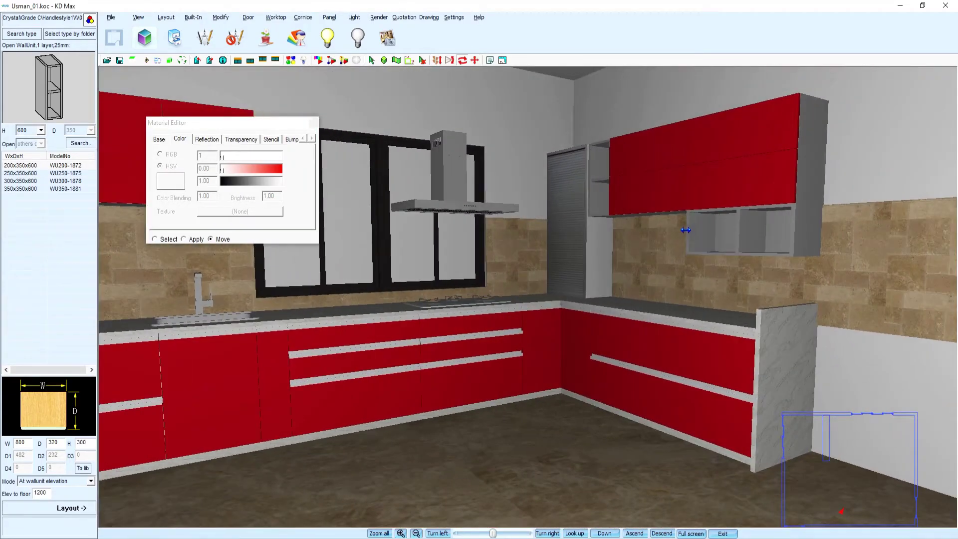
- Swap the red drawer material's texture for Texture Paint > Indoline_ColourShade AUTHENTIC BROWN.jpg
{"action": "left_click", "coordinate": [172, 239]}
{"action": "left_click", "coordinate": [361, 330]}
{"action": "double_click", "coordinate": [224, 212]}
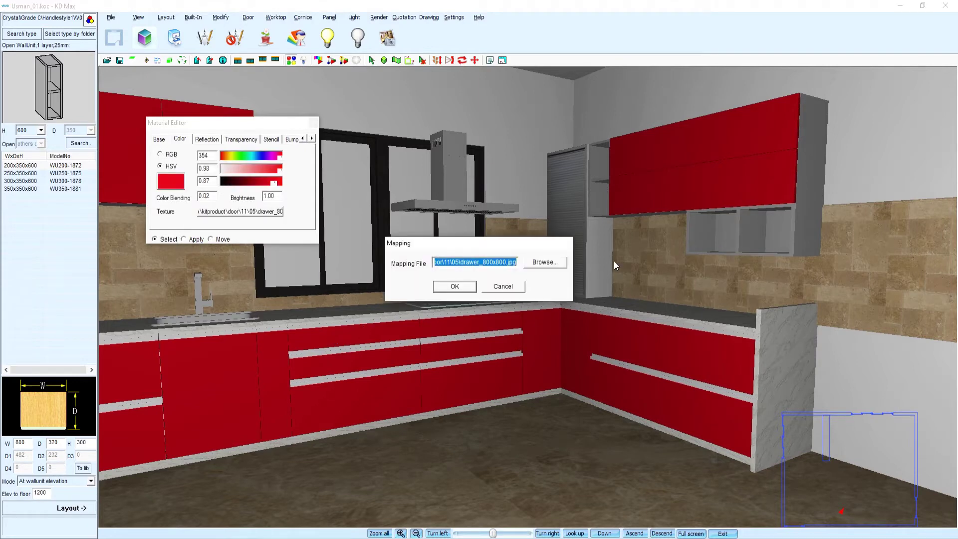
{"action": "left_click", "coordinate": [567, 265]}
{"action": "left_click", "coordinate": [530, 147]}
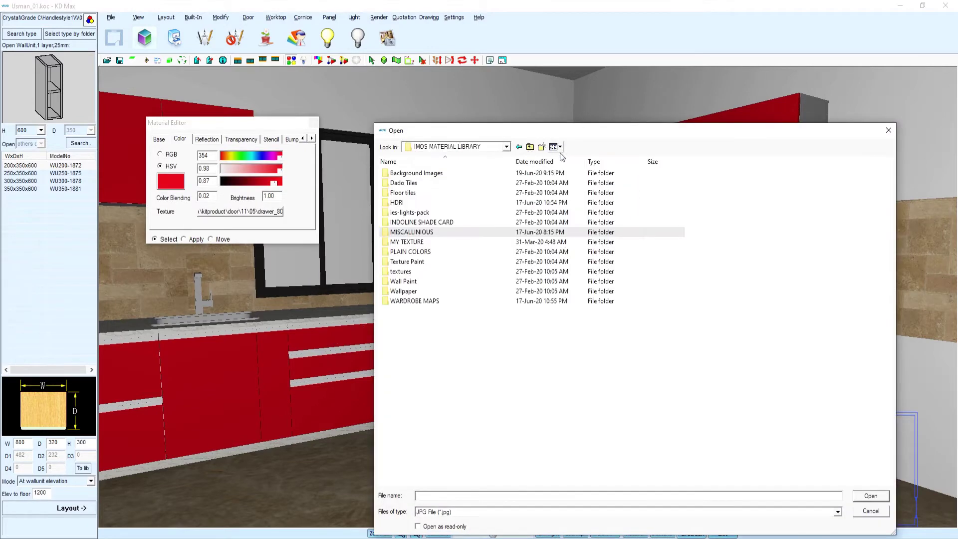
{"action": "double_click", "coordinate": [417, 253]}
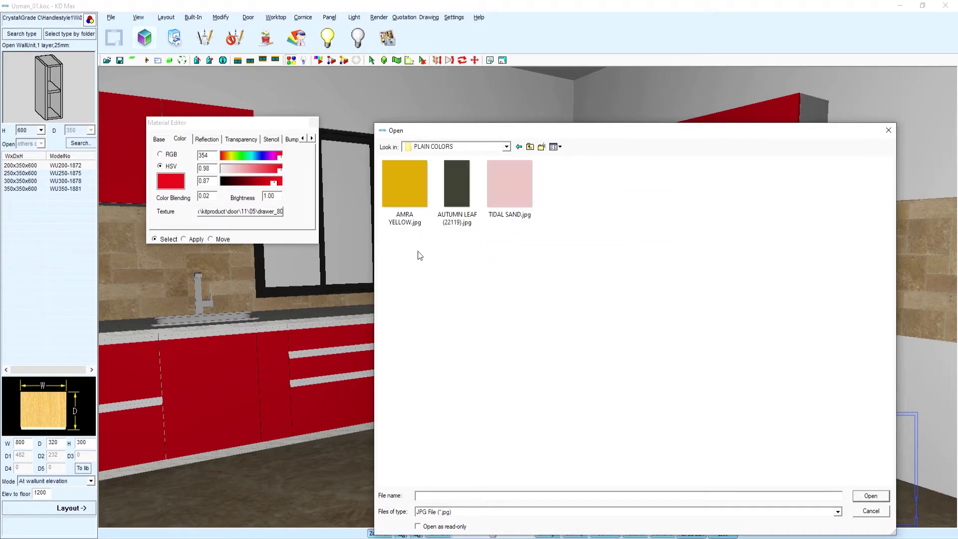
{"action": "key", "text": "BackSpace"}
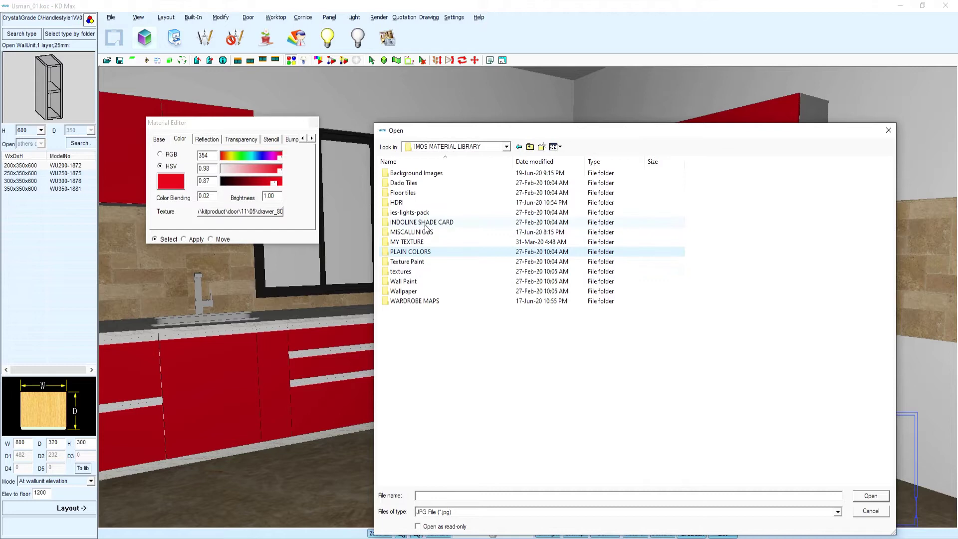
{"action": "double_click", "coordinate": [425, 265]}
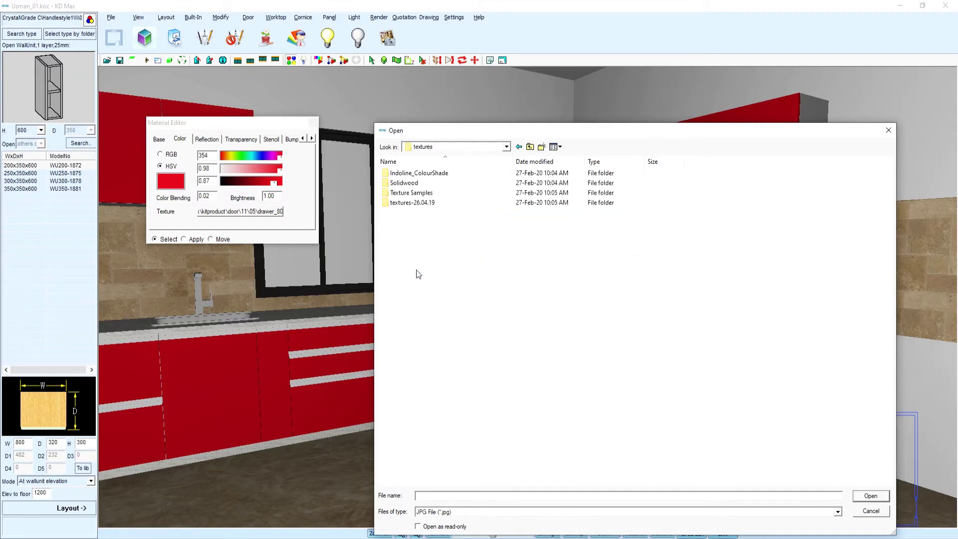
{"action": "double_click", "coordinate": [437, 175]}
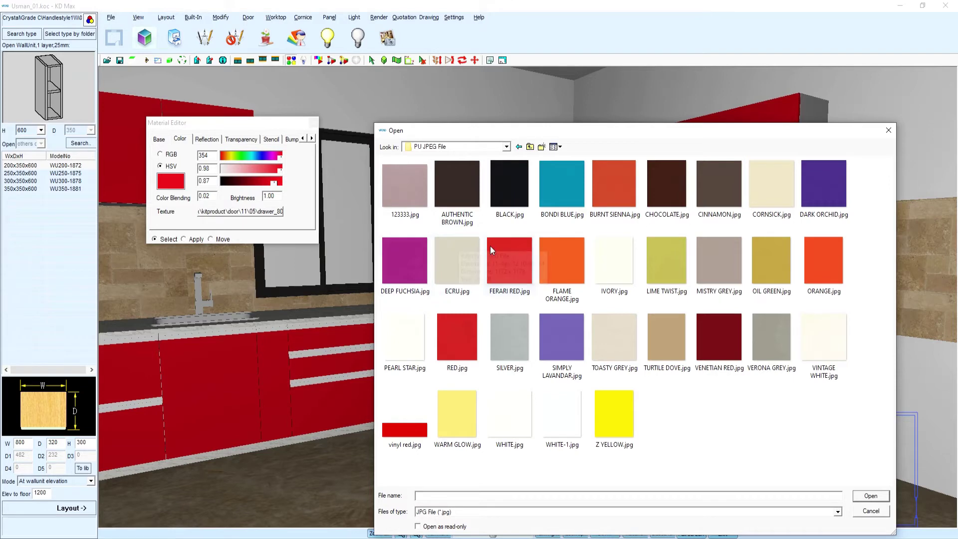
{"action": "double_click", "coordinate": [495, 179]}
{"action": "left_click", "coordinate": [457, 286]}
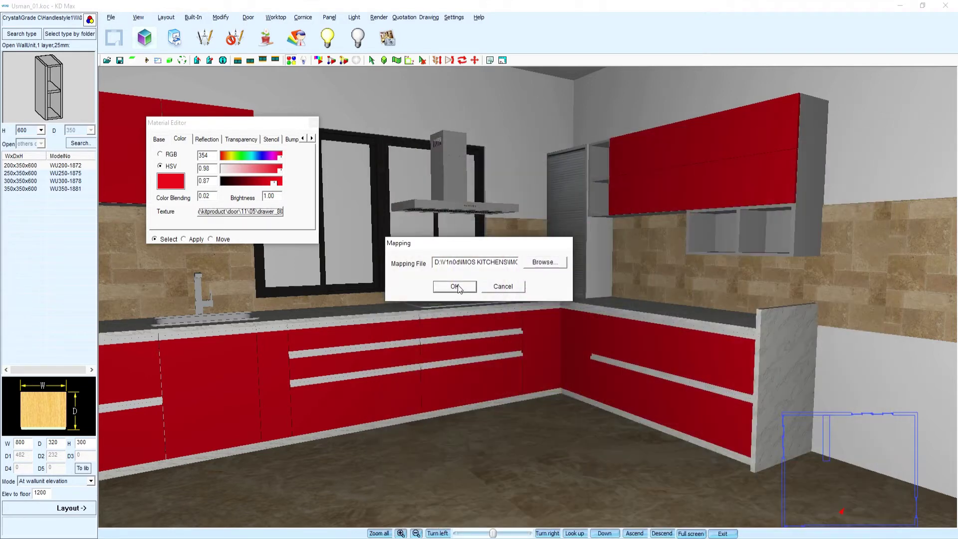
- Paint both drawer fronts and the open unit's back, side and top panels brown
{"action": "left_click", "coordinate": [362, 346]}
{"action": "left_click", "coordinate": [472, 355]}
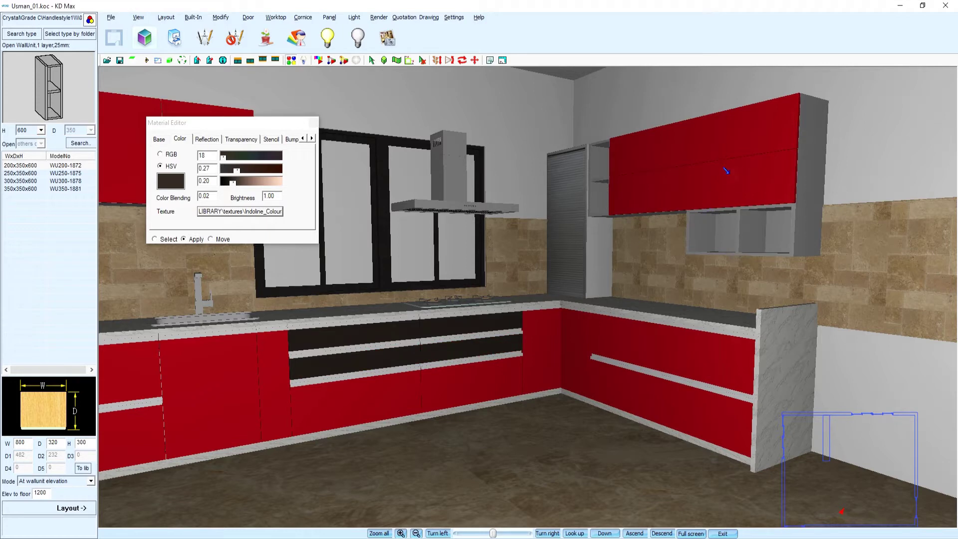
{"action": "left_click", "coordinate": [732, 223]}
{"action": "left_click", "coordinate": [778, 223]}
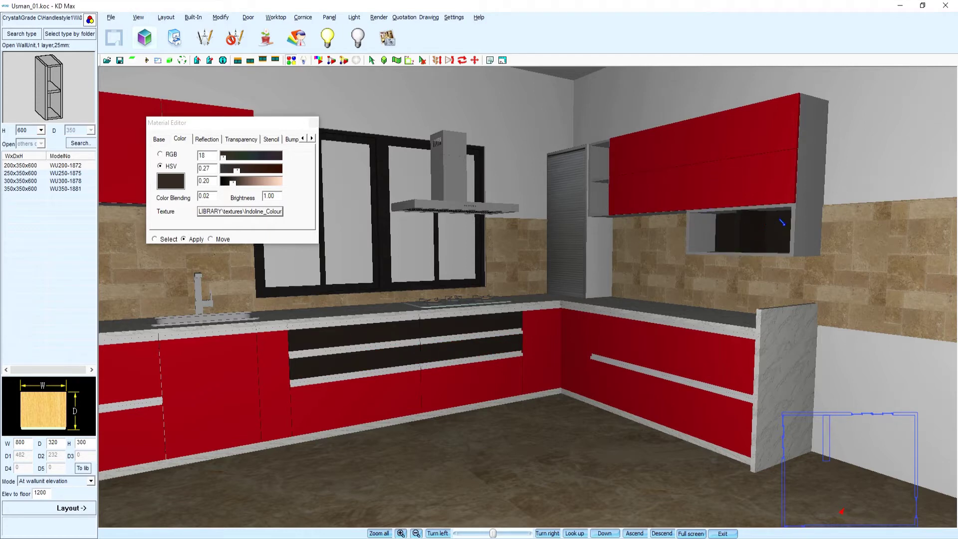
{"action": "left_click", "coordinate": [794, 223]}
{"action": "left_click", "coordinate": [778, 205]}
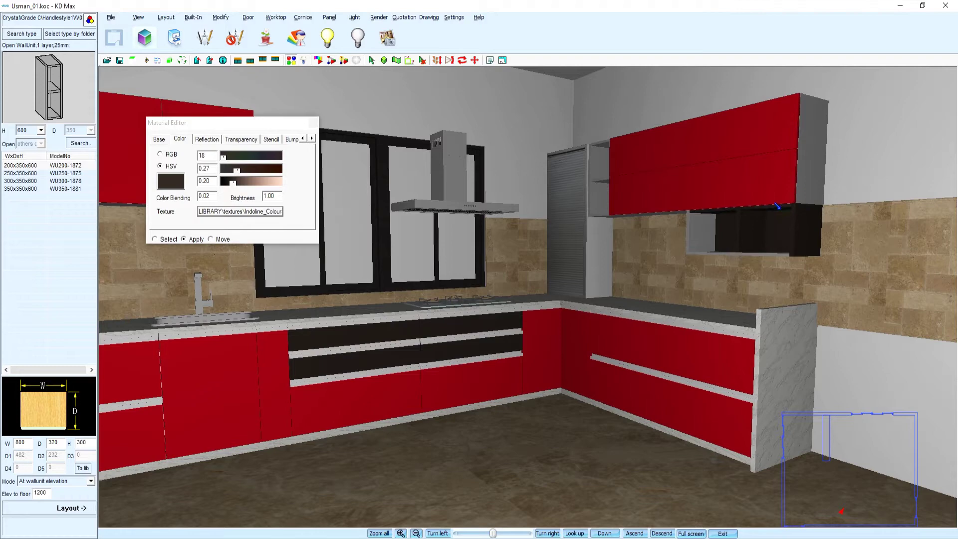
{"action": "left_click_drag", "start_coordinate": [791, 240], "coordinate": [162, 235]}
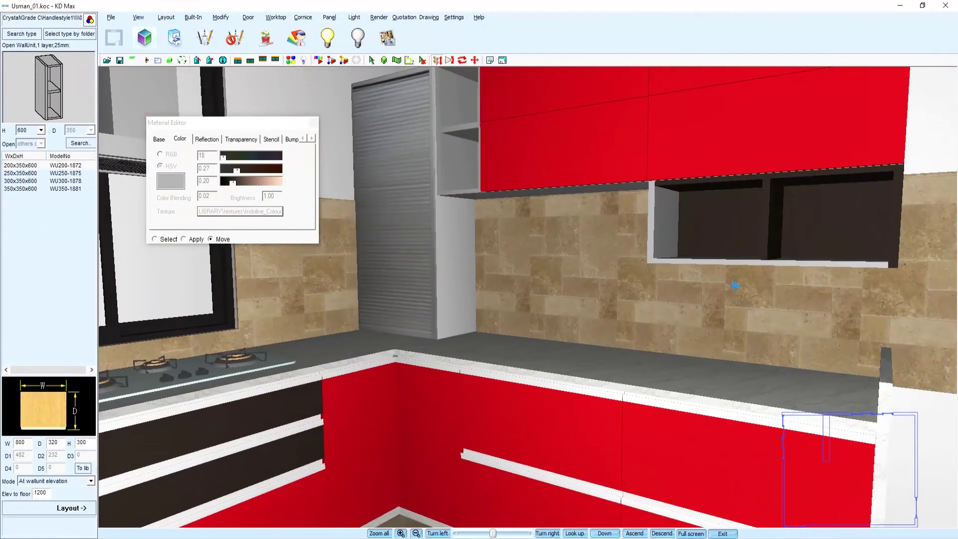
- Paint the shelf by the shutter, the left side and bottom panels dark brown
{"action": "left_click", "coordinate": [199, 239]}
{"action": "left_click", "coordinate": [441, 135]}
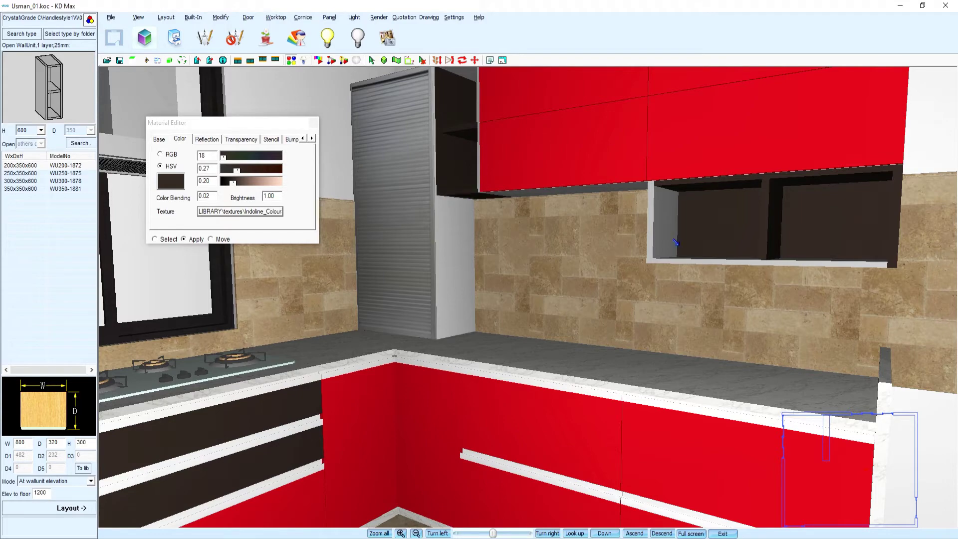
{"action": "left_click", "coordinate": [657, 225]}
{"action": "left_click", "coordinate": [723, 254]}
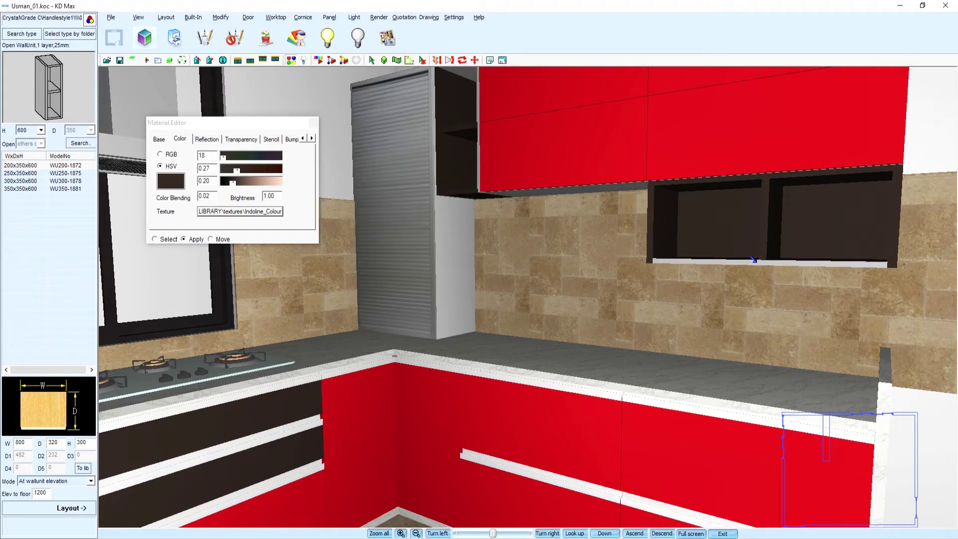
{"action": "middle_click_drag", "start_coordinate": [830, 259], "coordinate": [848, 263]}
{"action": "scroll", "coordinate": [768, 311], "scroll_direction": "up", "scroll_amount": 3}
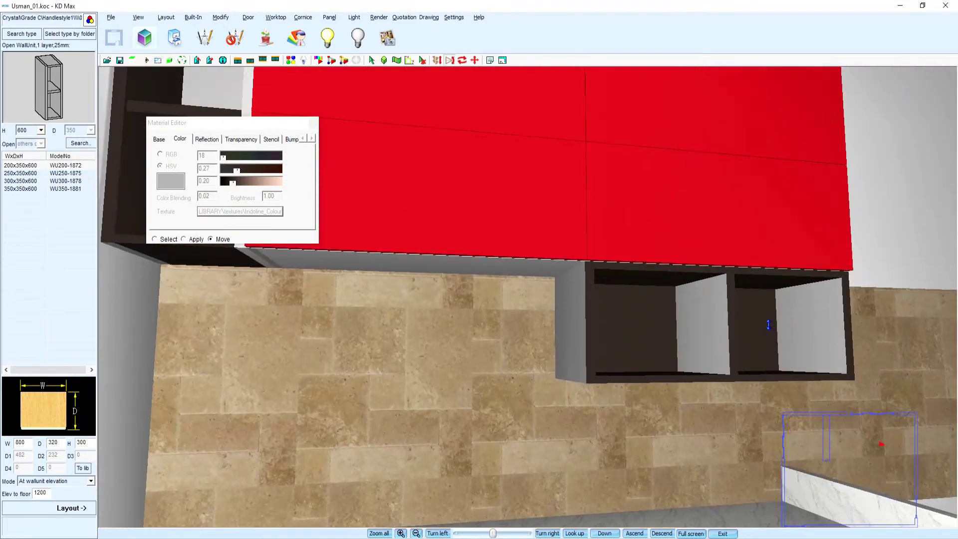
{"action": "middle_click_drag", "start_coordinate": [768, 311], "coordinate": [773, 325]}
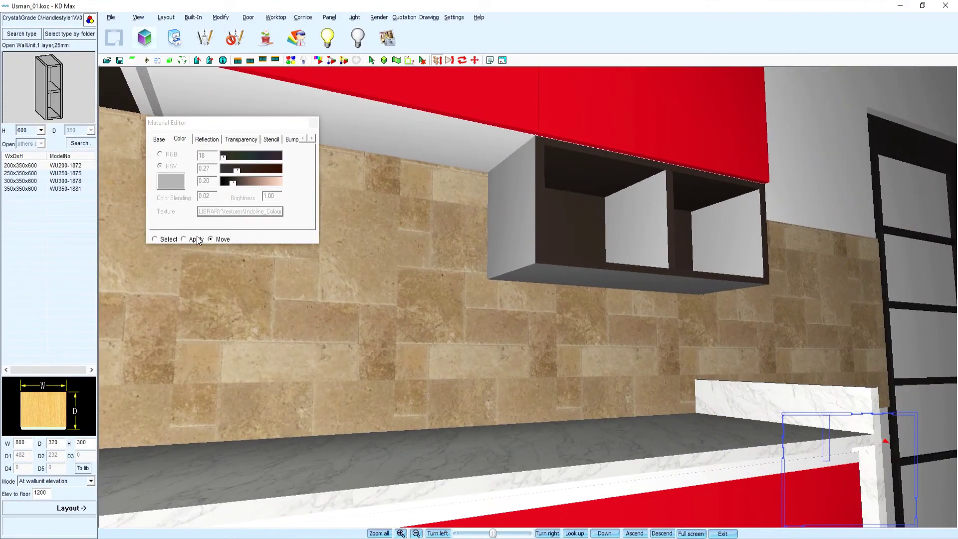
- Paint the wall unit's inner panels and white middle panel dark brown
{"action": "left_click", "coordinate": [196, 239]}
{"action": "left_click", "coordinate": [520, 263]}
{"action": "left_click", "coordinate": [712, 247]}
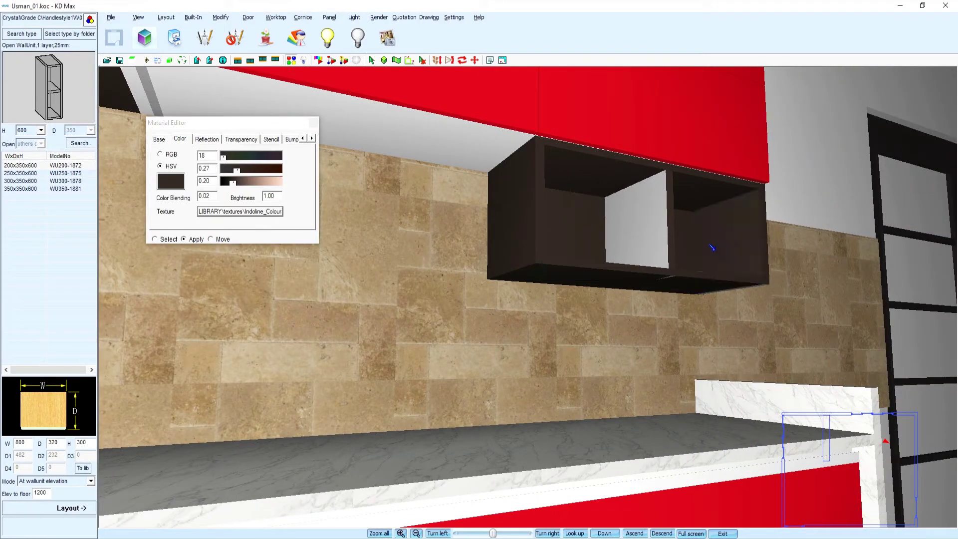
{"action": "left_click", "coordinate": [667, 269]}
{"action": "middle_click_drag", "start_coordinate": [667, 272], "coordinate": [270, 234]}
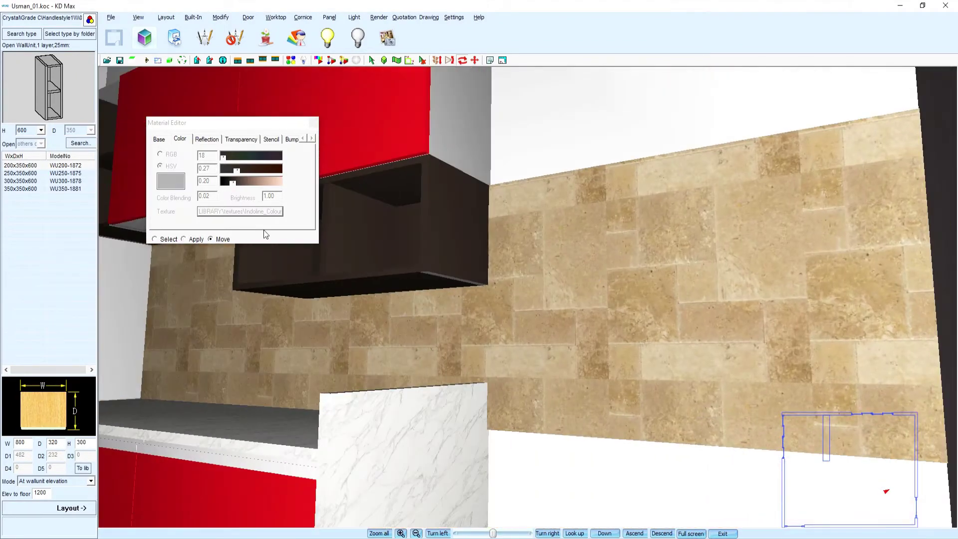
{"action": "left_click", "coordinate": [196, 239]}
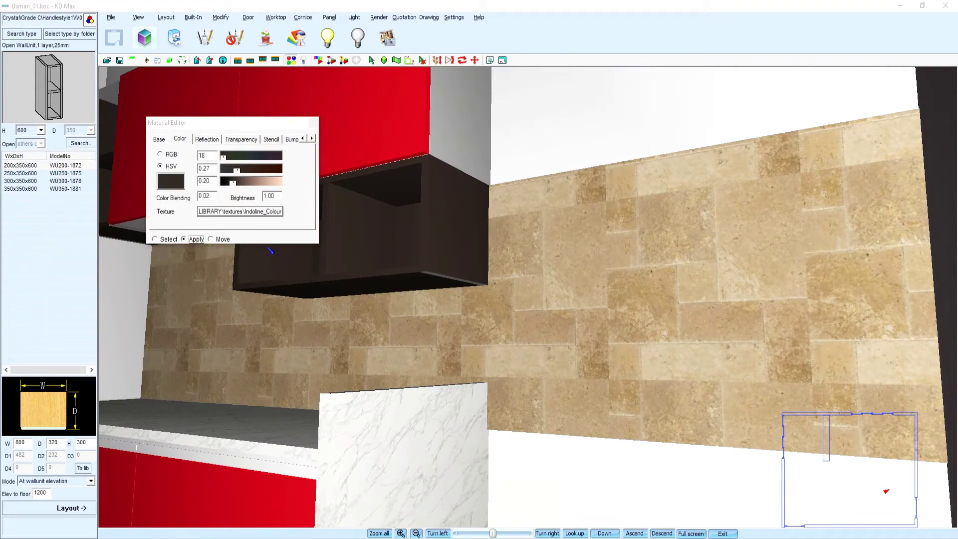
{"action": "mouse_move", "coordinate": [453, 275]}
{"action": "middle_mouse_down"}
{"action": "mouse_move", "coordinate": [538, 287]}
{"action": "mouse_move", "coordinate": [224, 239]}
{"action": "middle_mouse_up"}
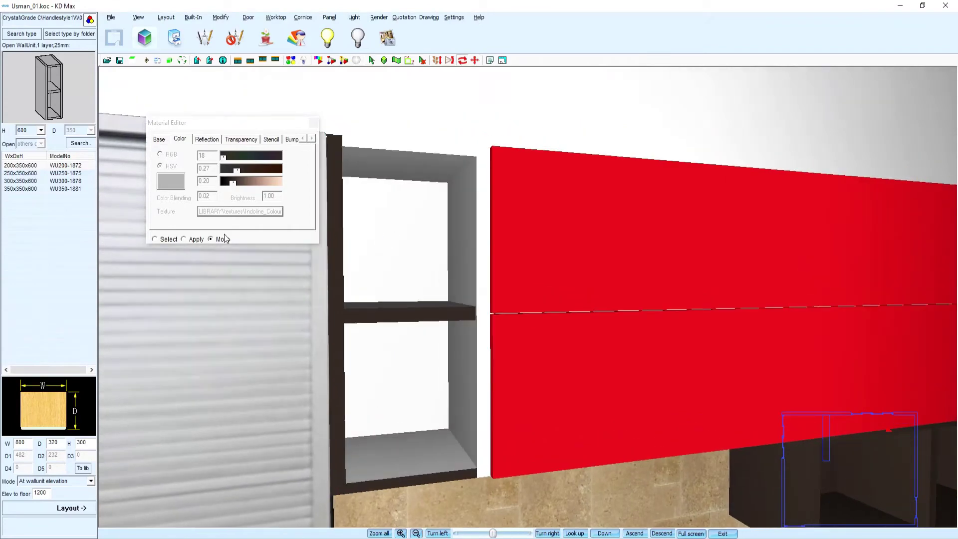
- Paint the open-shelf unit's back, bottom, side and top panels dark brown
{"action": "left_click", "coordinate": [196, 239]}
{"action": "left_click", "coordinate": [394, 240]}
{"action": "left_click", "coordinate": [401, 439]}
{"action": "left_click", "coordinate": [459, 408]}
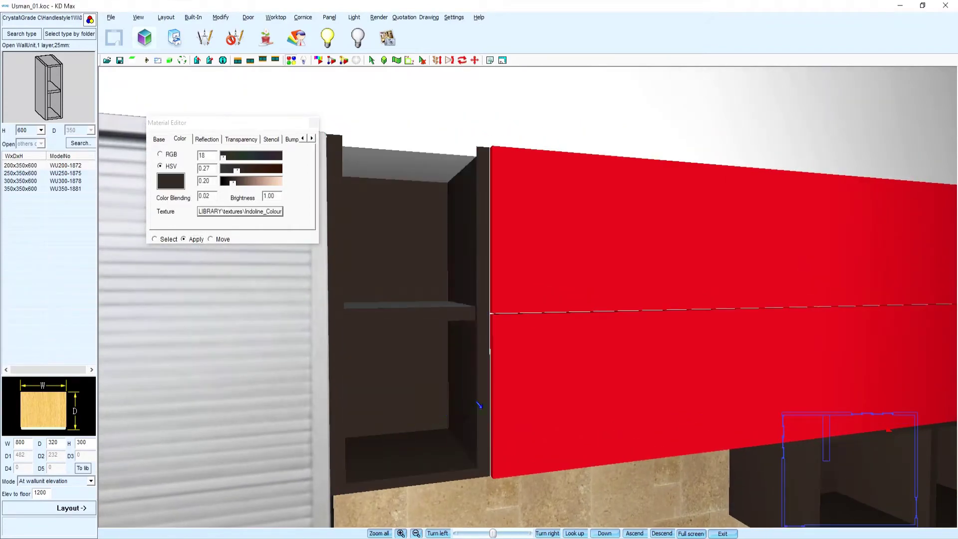
{"action": "left_click", "coordinate": [434, 160]}
{"action": "middle_click", "coordinate": [434, 160]}
{"action": "scroll", "coordinate": [533, 178], "scroll_direction": "down", "scroll_amount": 3}
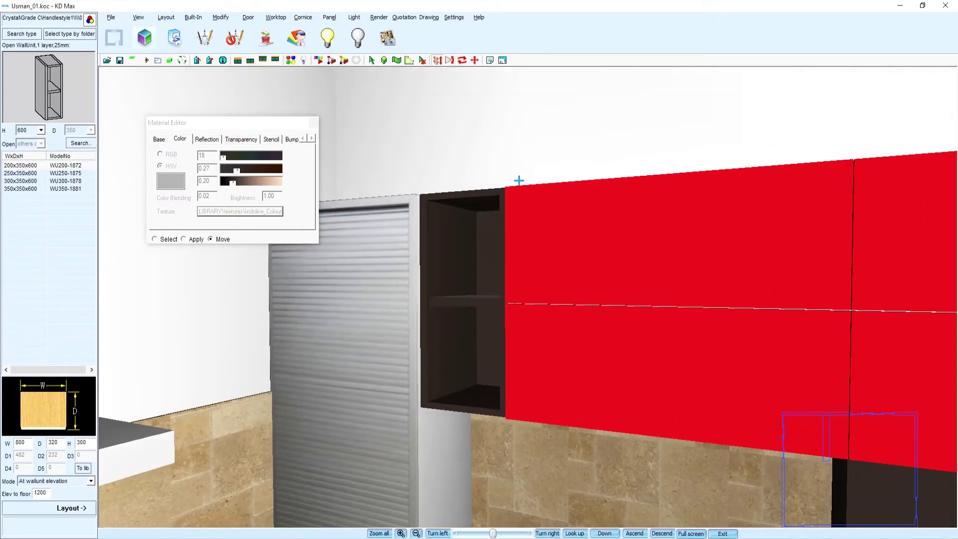
{"action": "scroll", "coordinate": [517, 181], "scroll_direction": "down", "scroll_amount": 3}
- Orbit around the kitchen to review it, then sample the dark drawer material
{"action": "left_click", "coordinate": [196, 239]}
{"action": "mouse_move", "coordinate": [522, 368]}
{"action": "left_mouse_down"}
{"action": "mouse_move", "coordinate": [492, 321]}
{"action": "mouse_move", "coordinate": [394, 295]}
{"action": "left_mouse_up"}
{"action": "left_click", "coordinate": [196, 239]}
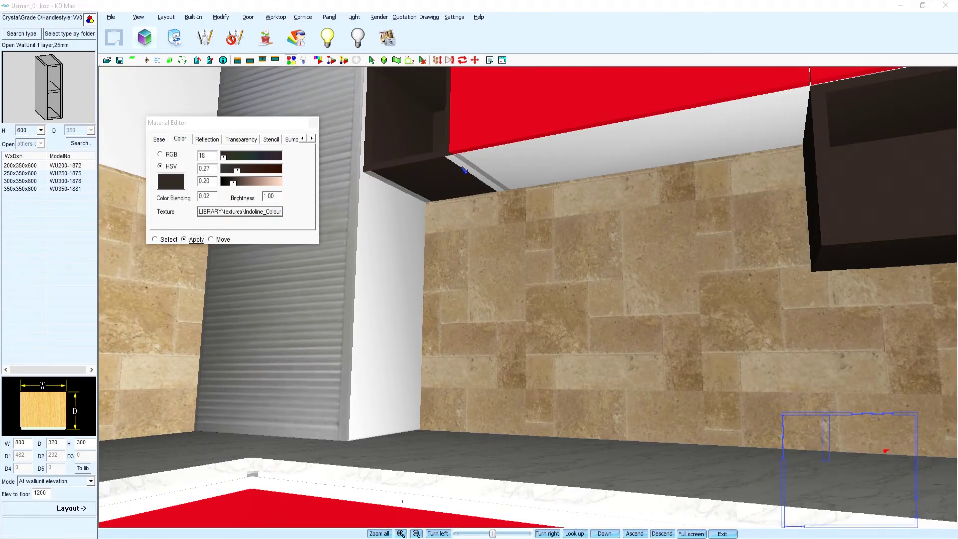
{"action": "left_click_drag", "start_coordinate": [380, 178], "coordinate": [553, 228]}
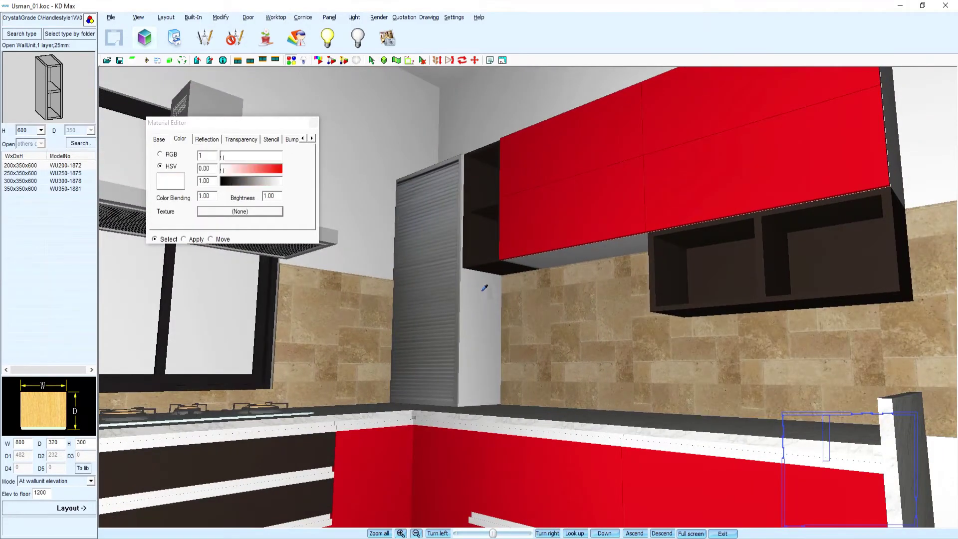
{"action": "left_click_drag", "start_coordinate": [553, 228], "coordinate": [516, 278]}
{"action": "left_click", "coordinate": [197, 240]}
{"action": "mouse_move", "coordinate": [497, 158]}
{"action": "left_mouse_down"}
{"action": "mouse_move", "coordinate": [567, 203]}
{"action": "mouse_move", "coordinate": [555, 166]}
{"action": "mouse_move", "coordinate": [750, 182]}
{"action": "left_mouse_up"}
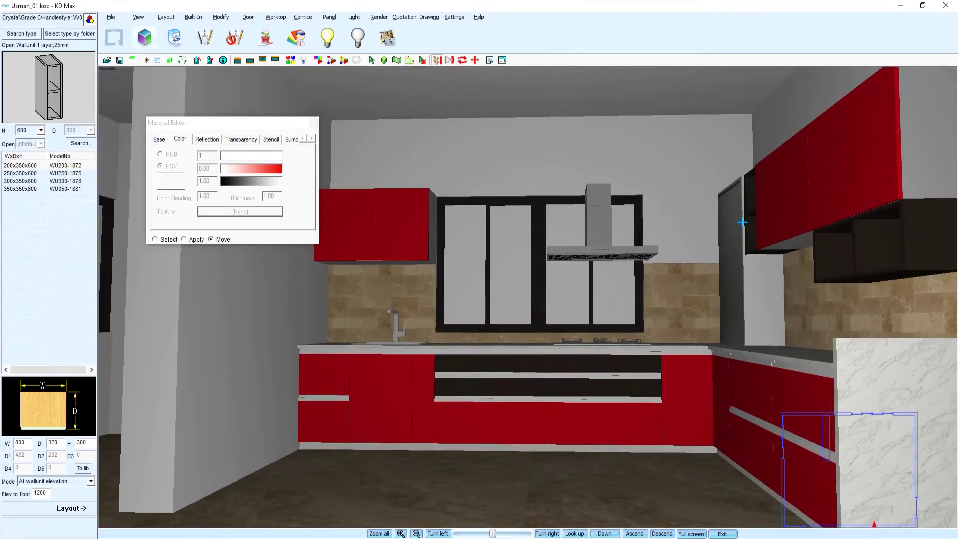
{"action": "left_click_drag", "start_coordinate": [754, 287], "coordinate": [784, 272]}
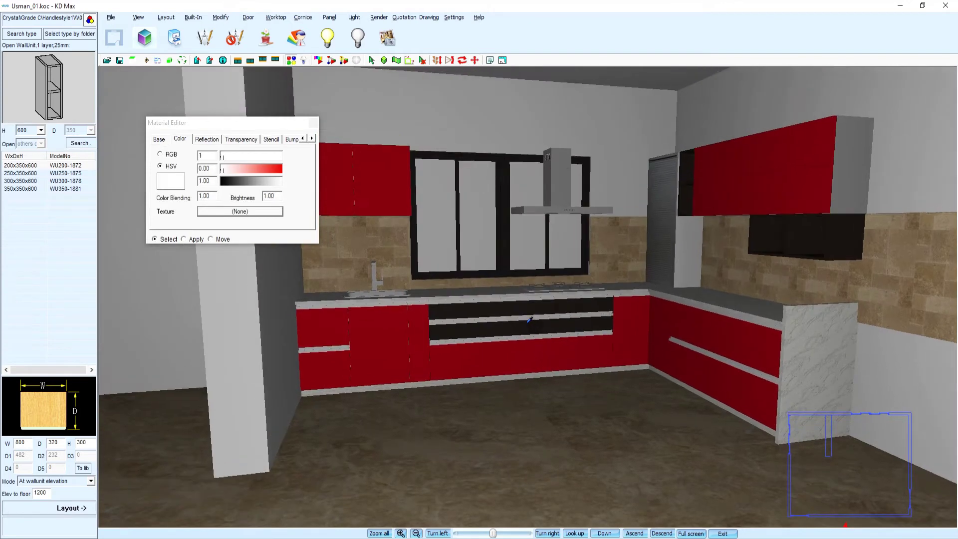
{"action": "key", "text": "Escape"}
{"action": "left_click", "coordinate": [450, 311]}
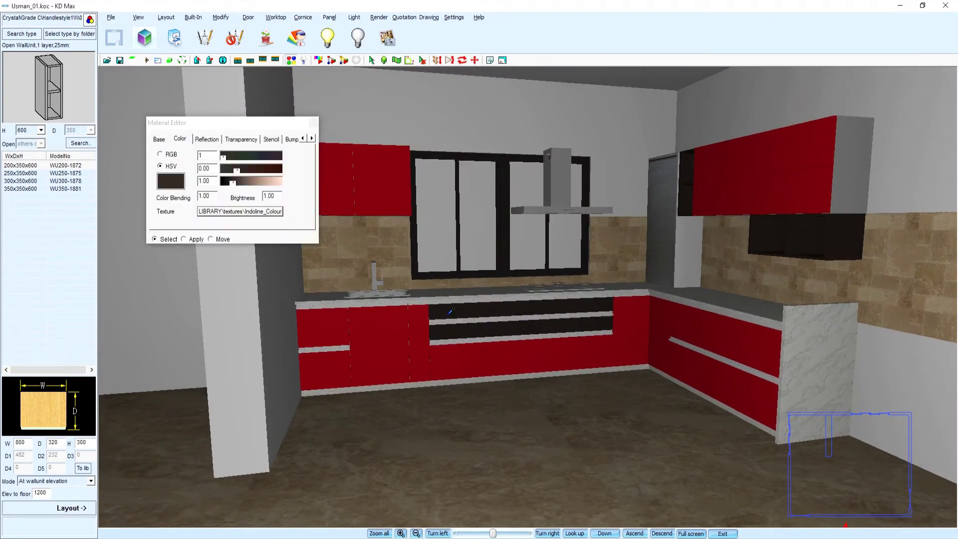
- Pick the red door material and replace its texture with ECRU.jpg
{"action": "left_click", "coordinate": [491, 353]}
{"action": "left_click", "coordinate": [249, 212]}
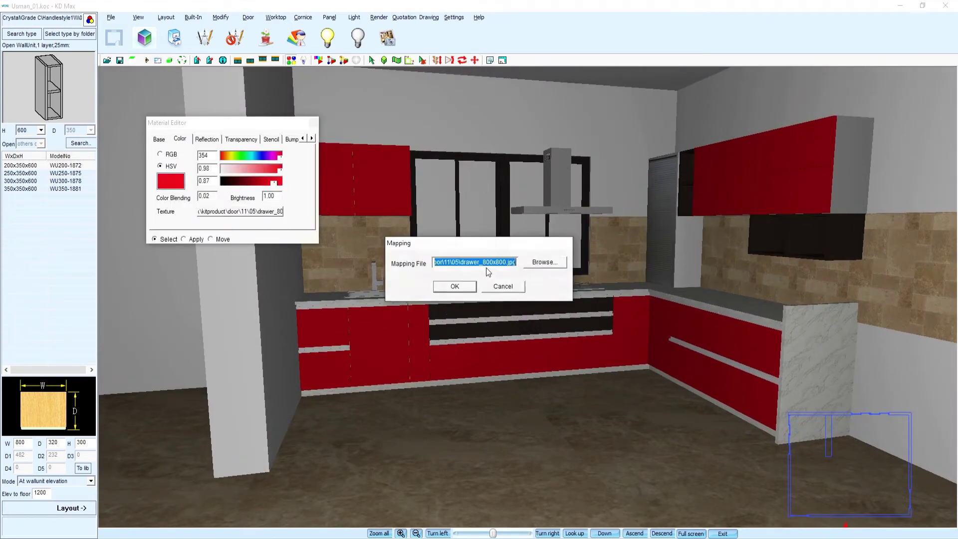
{"action": "left_click", "coordinate": [537, 267]}
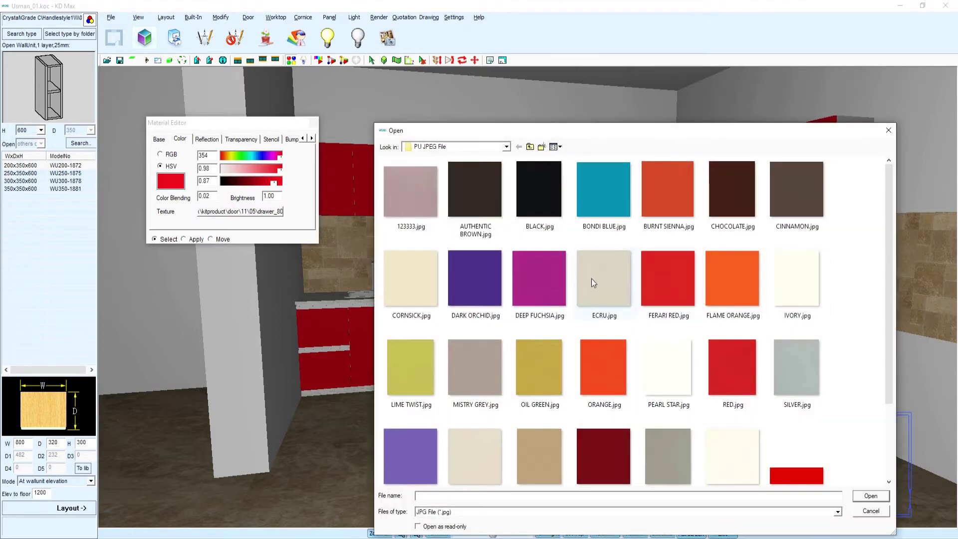
{"action": "double_click", "coordinate": [613, 288]}
{"action": "left_click", "coordinate": [461, 285]}
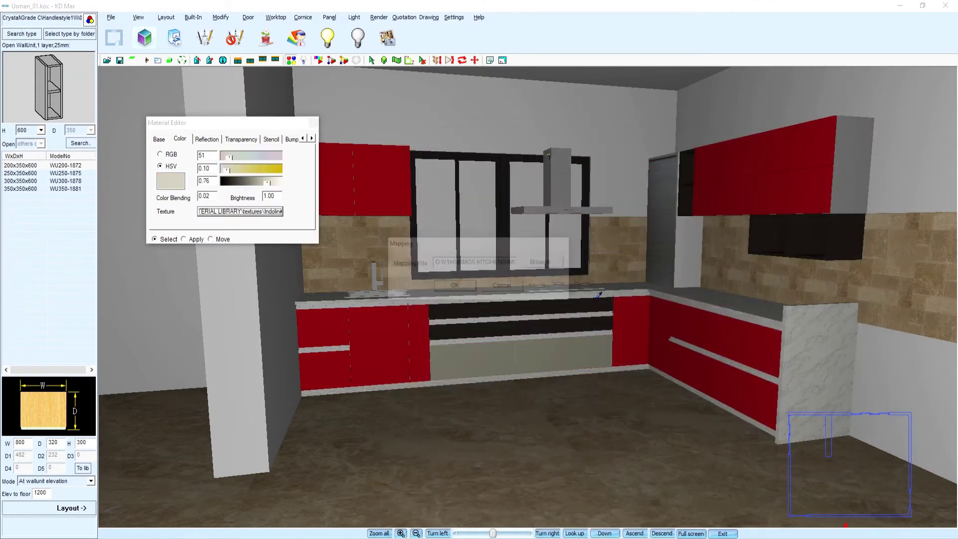
- Apply ECRU to the left and right-run base-cabinet fronts and corner panel
{"action": "left_click", "coordinate": [199, 239]}
{"action": "left_click", "coordinate": [320, 325]}
{"action": "left_click", "coordinate": [332, 370]}
{"action": "left_click", "coordinate": [376, 351]}
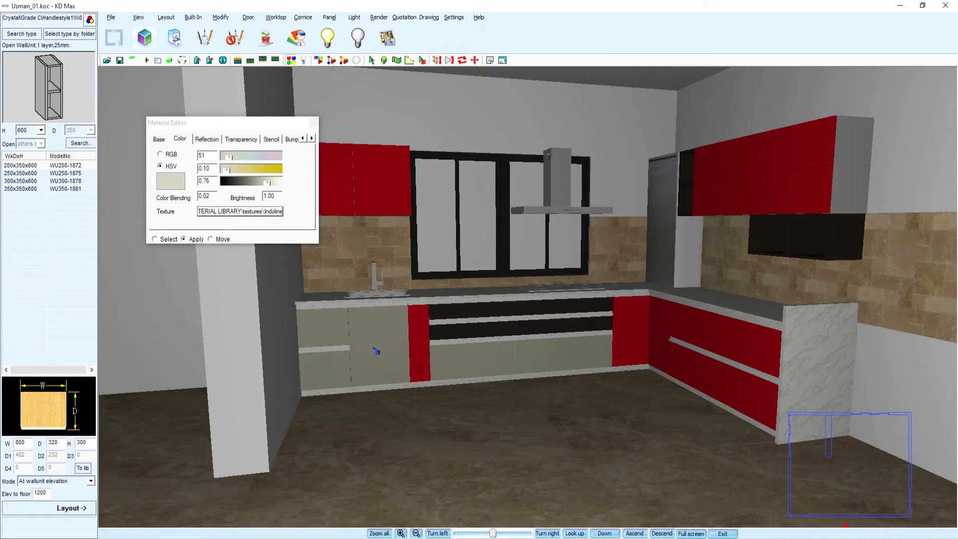
{"action": "left_click", "coordinate": [419, 344]}
{"action": "left_click", "coordinate": [639, 329]}
{"action": "left_click", "coordinate": [693, 325]}
{"action": "left_click", "coordinate": [749, 344]}
{"action": "left_click", "coordinate": [745, 399]}
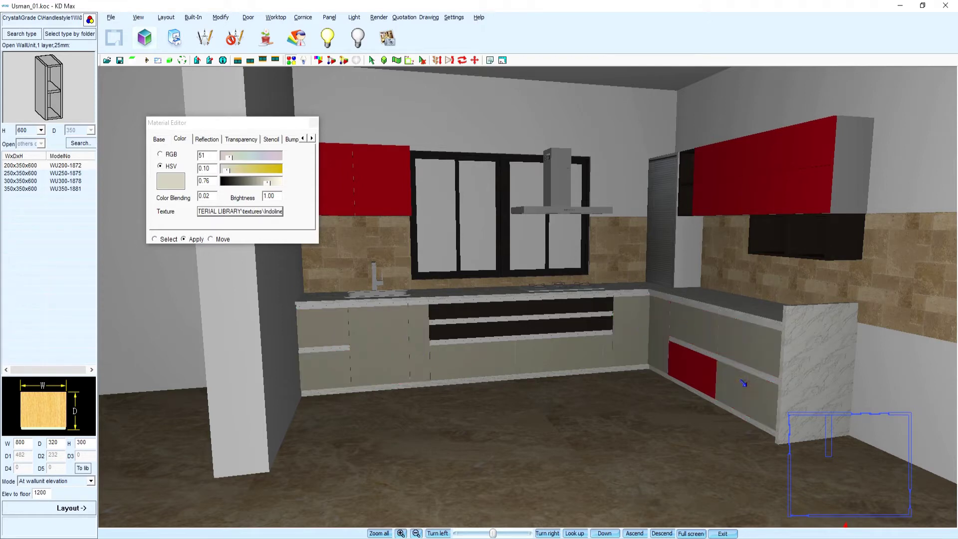
- Apply ECRU to the right wall-cabinet doors and the white filler panel
{"action": "left_click", "coordinate": [798, 192]}
{"action": "left_click", "coordinate": [815, 151]}
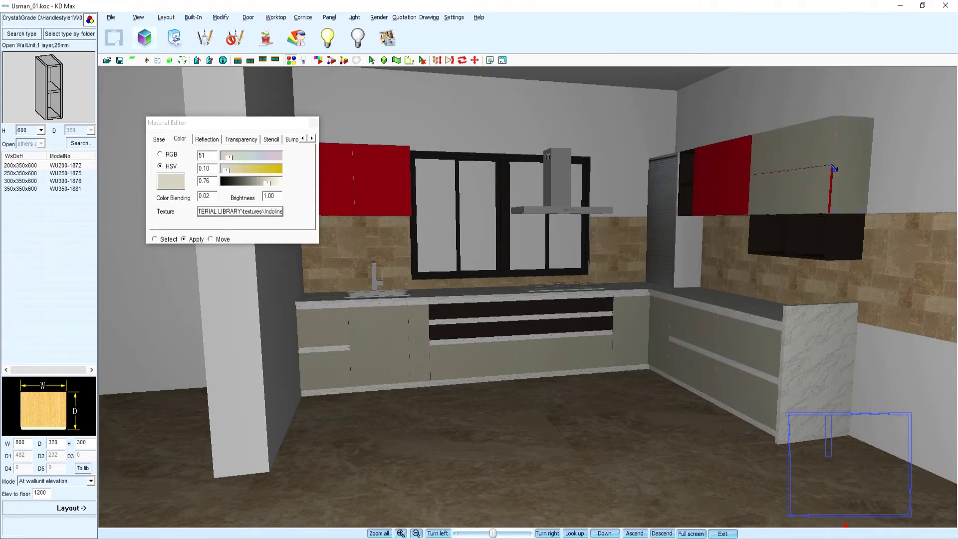
{"action": "left_click", "coordinate": [721, 160]}
{"action": "left_click", "coordinate": [706, 197]}
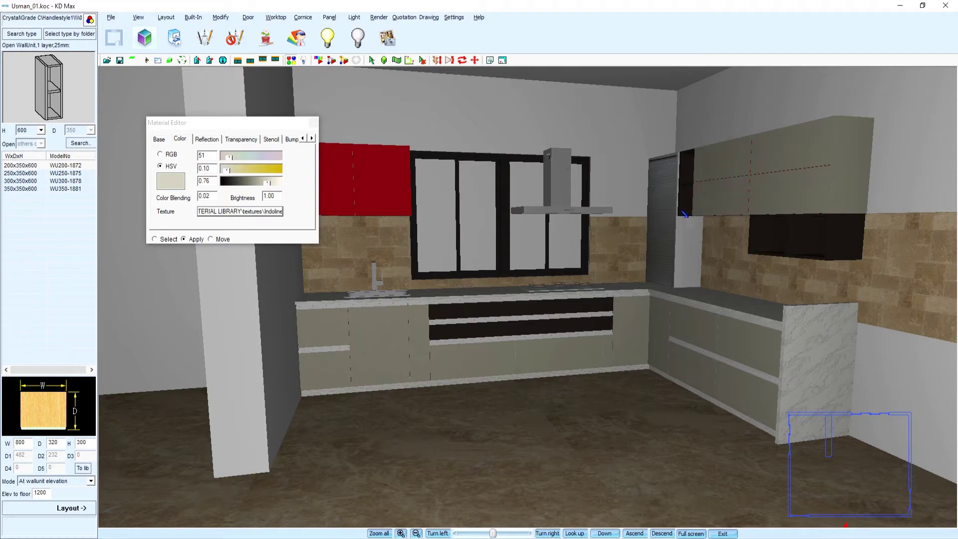
{"action": "left_click", "coordinate": [701, 240]}
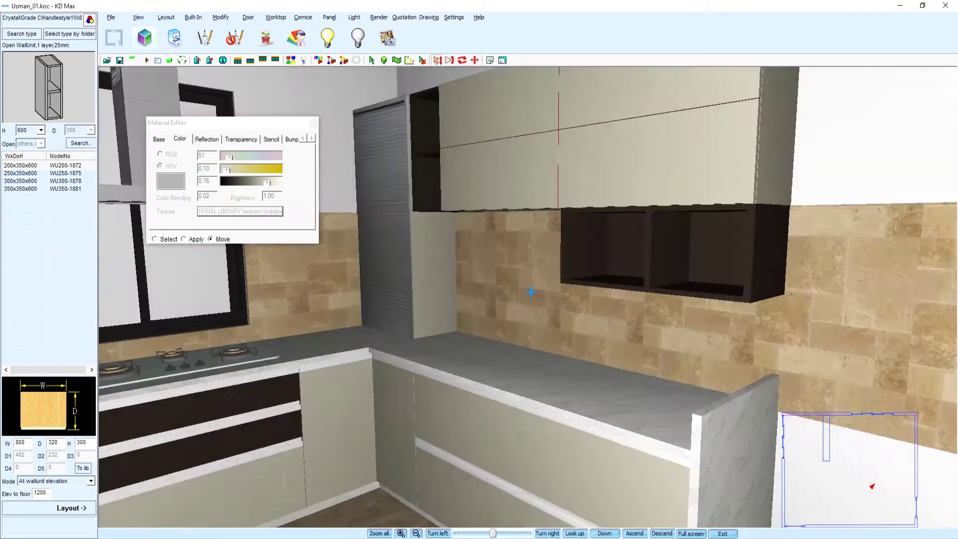
{"action": "mouse_move", "coordinate": [814, 157]}
{"action": "left_mouse_down"}
{"action": "mouse_move", "coordinate": [539, 337]}
{"action": "mouse_move", "coordinate": [401, 302]}
{"action": "left_mouse_up"}
- Paint the upper cabinet's underside ECRU, orbiting around the wall cabinets
{"action": "left_click", "coordinate": [185, 239]}
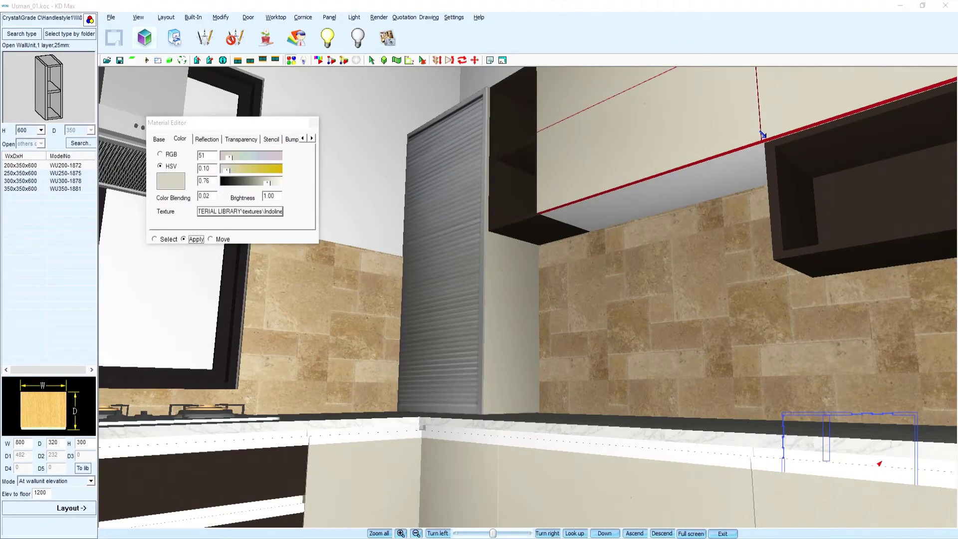
{"action": "left_click", "coordinate": [629, 162]}
{"action": "mouse_move", "coordinate": [548, 213]}
{"action": "left_mouse_down"}
{"action": "mouse_move", "coordinate": [669, 92]}
{"action": "mouse_move", "coordinate": [661, 130]}
{"action": "mouse_move", "coordinate": [205, 287]}
{"action": "left_mouse_up"}
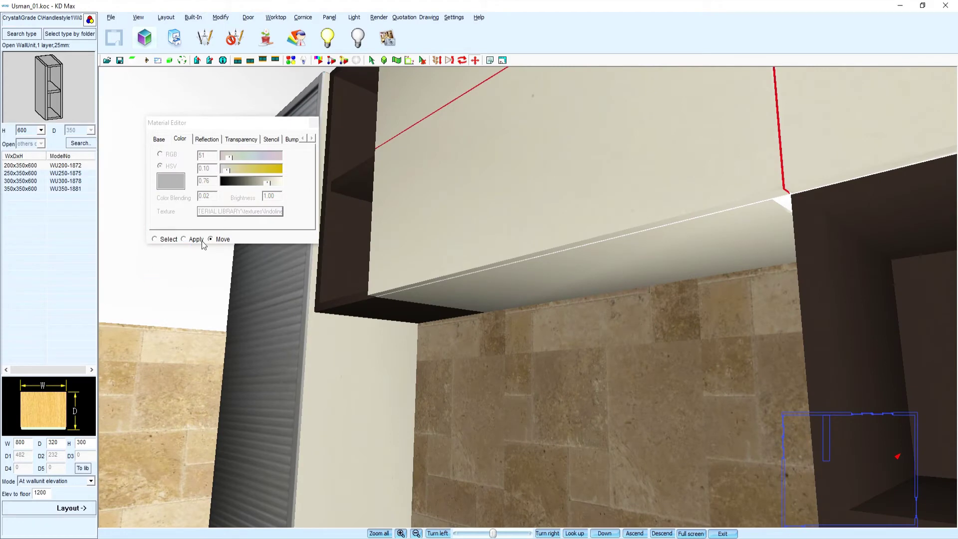
{"action": "left_click", "coordinate": [185, 239]}
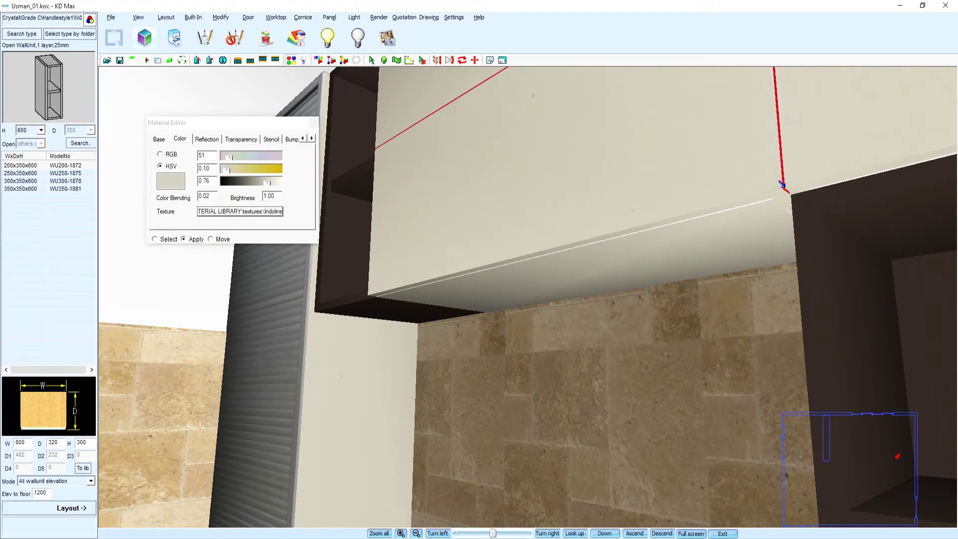
{"action": "mouse_move", "coordinate": [430, 109]}
{"action": "left_mouse_down"}
{"action": "mouse_move", "coordinate": [465, 102]}
{"action": "mouse_move", "coordinate": [638, 149]}
{"action": "mouse_move", "coordinate": [622, 168]}
{"action": "left_mouse_up"}
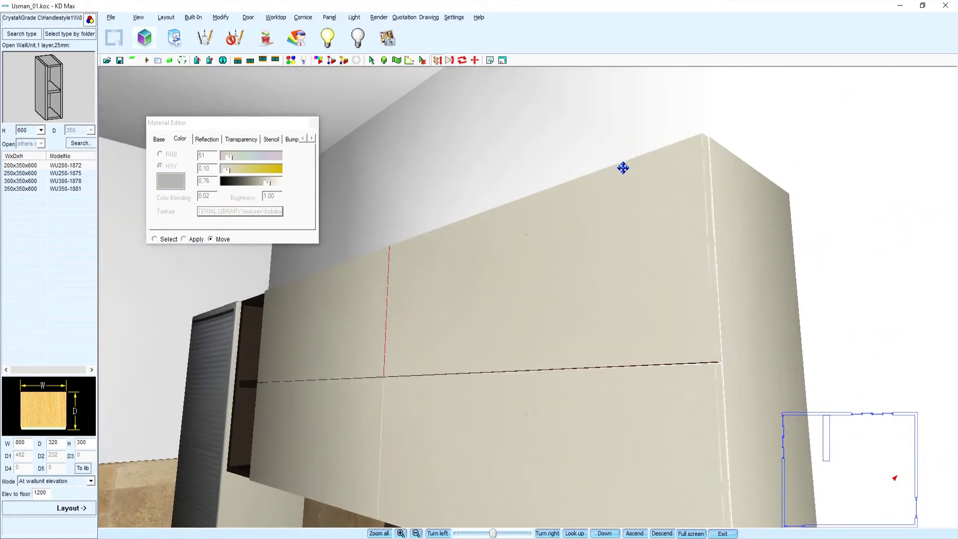
{"action": "left_click", "coordinate": [195, 240]}
{"action": "left_click", "coordinate": [719, 370]}
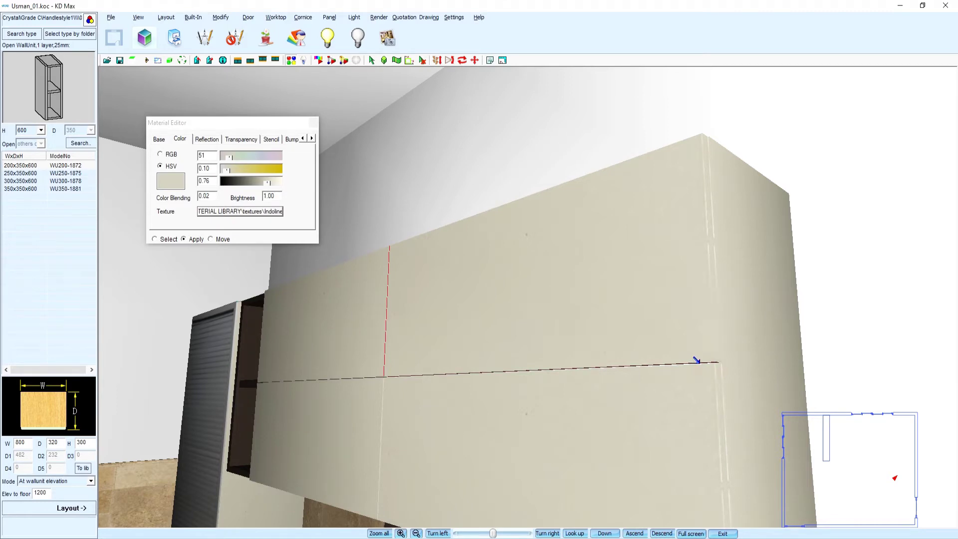
{"action": "mouse_move", "coordinate": [696, 265]}
{"action": "left_mouse_down"}
{"action": "mouse_move", "coordinate": [661, 241]}
{"action": "mouse_move", "coordinate": [647, 248]}
{"action": "mouse_move", "coordinate": [737, 250]}
{"action": "mouse_move", "coordinate": [722, 274]}
{"action": "mouse_move", "coordinate": [607, 276]}
{"action": "mouse_move", "coordinate": [678, 285]}
{"action": "mouse_move", "coordinate": [673, 270]}
{"action": "mouse_move", "coordinate": [677, 281]}
{"action": "left_mouse_up"}
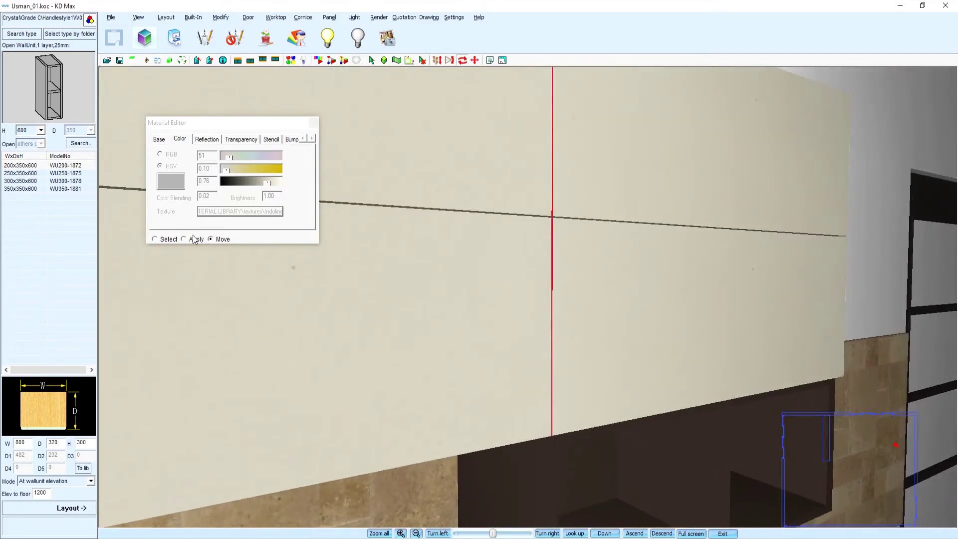
- Paint the wall cabinet's edge by the window beige like its doors
{"action": "left_click", "coordinate": [194, 239]}
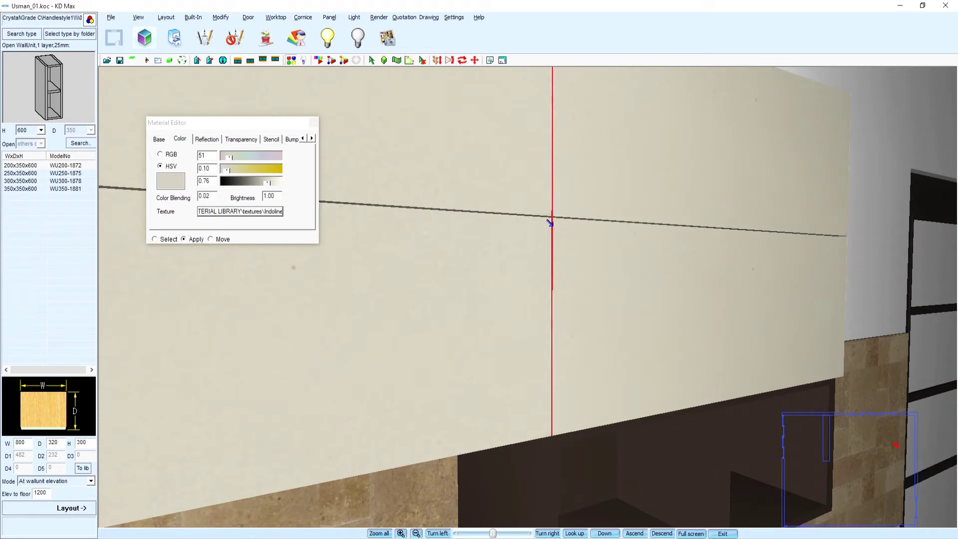
{"action": "left_click", "coordinate": [222, 239]}
{"action": "left_click", "coordinate": [184, 239]}
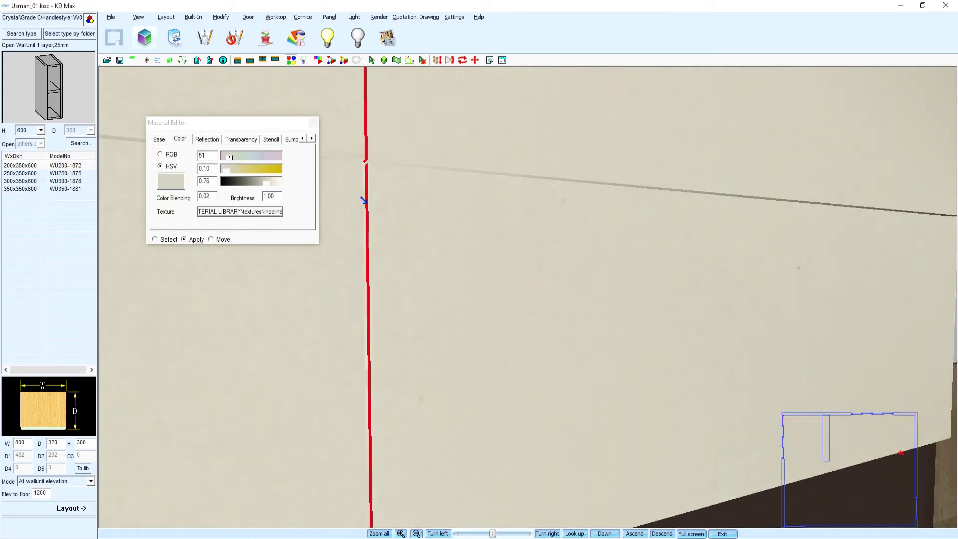
{"action": "scroll", "coordinate": [360, 164], "scroll_direction": "down", "scroll_amount": 3}
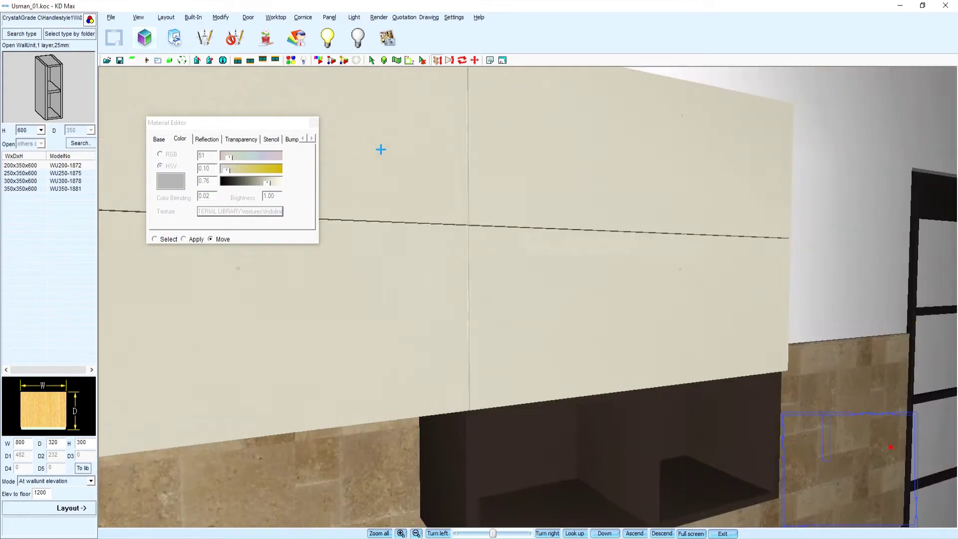
{"action": "scroll", "coordinate": [374, 154], "scroll_direction": "down", "scroll_amount": 3}
{"action": "scroll", "coordinate": [714, 190], "scroll_direction": "down", "scroll_amount": 3}
{"action": "mouse_move", "coordinate": [682, 174]}
{"action": "left_mouse_down"}
{"action": "mouse_move", "coordinate": [665, 246]}
{"action": "mouse_move", "coordinate": [836, 229]}
{"action": "mouse_move", "coordinate": [474, 269]}
{"action": "mouse_move", "coordinate": [664, 321]}
{"action": "mouse_move", "coordinate": [407, 300]}
{"action": "left_mouse_up"}
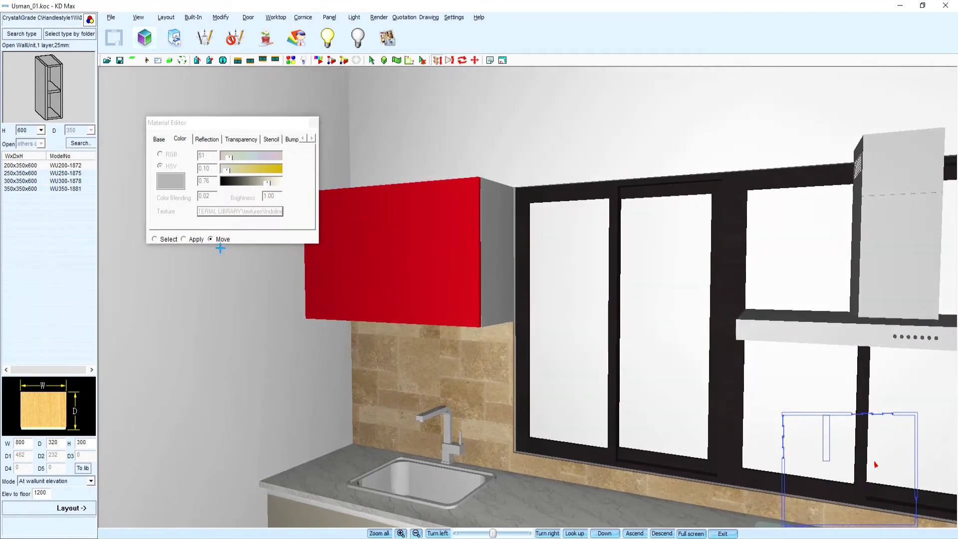
{"action": "left_click", "coordinate": [184, 239]}
{"action": "left_click", "coordinate": [477, 248]}
{"action": "left_click", "coordinate": [368, 256]}
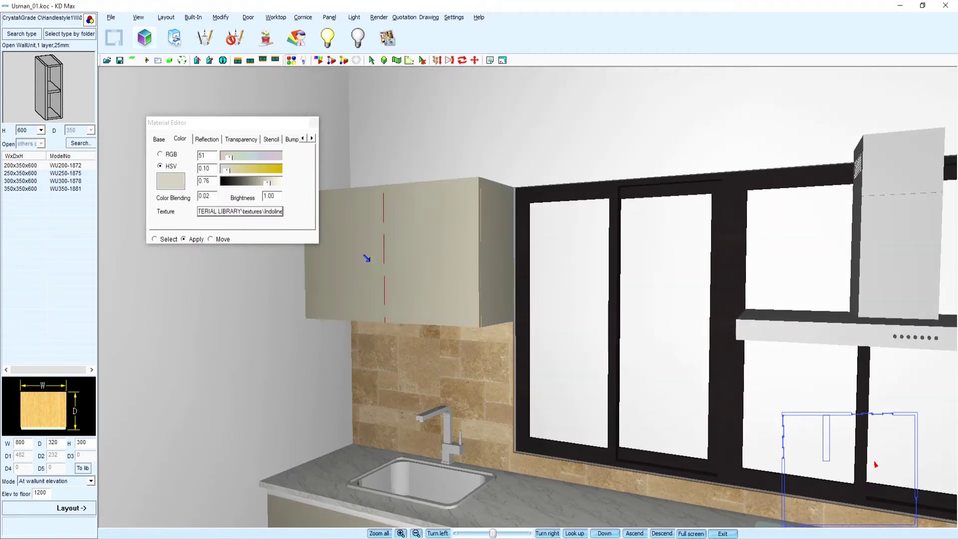
{"action": "scroll", "coordinate": [367, 280], "scroll_direction": "up", "scroll_amount": 2}
{"action": "scroll", "coordinate": [395, 304], "scroll_direction": "up", "scroll_amount": 2}
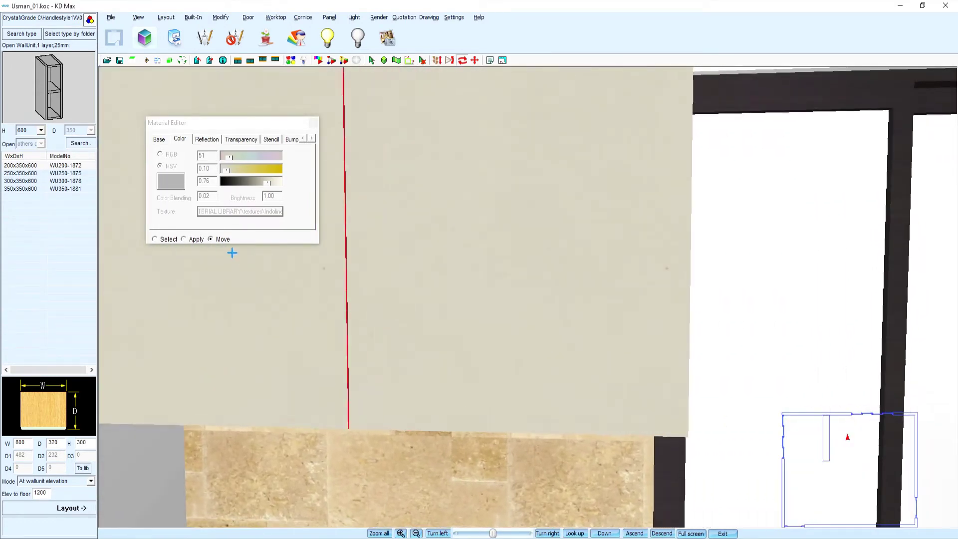
- Paint the cabinet's underside band light beige, then pull back to the whole kitchen
{"action": "left_click", "coordinate": [193, 239]}
{"action": "mouse_move", "coordinate": [345, 221]}
{"action": "left_mouse_down"}
{"action": "mouse_move", "coordinate": [407, 231]}
{"action": "mouse_move", "coordinate": [285, 259]}
{"action": "left_mouse_up"}
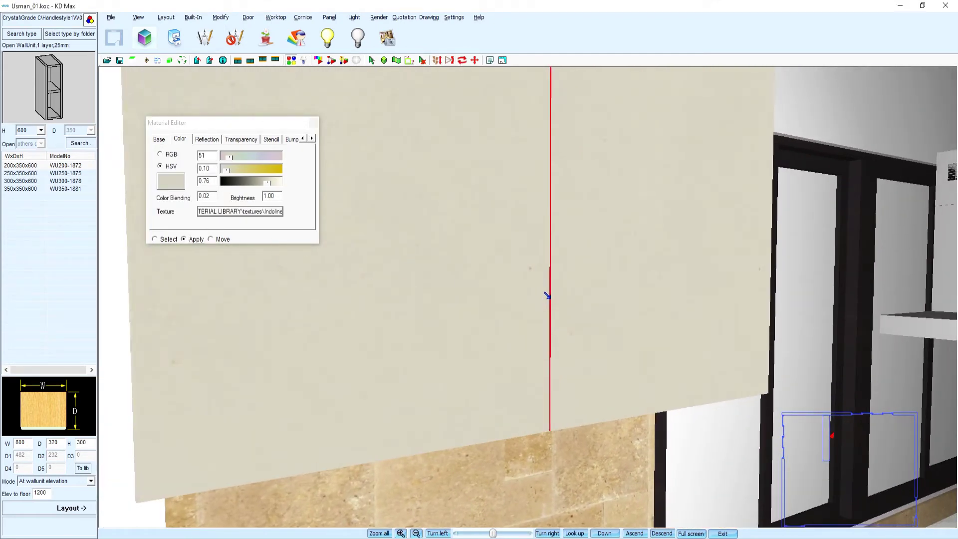
{"action": "left_click_drag", "start_coordinate": [546, 295], "coordinate": [529, 296]}
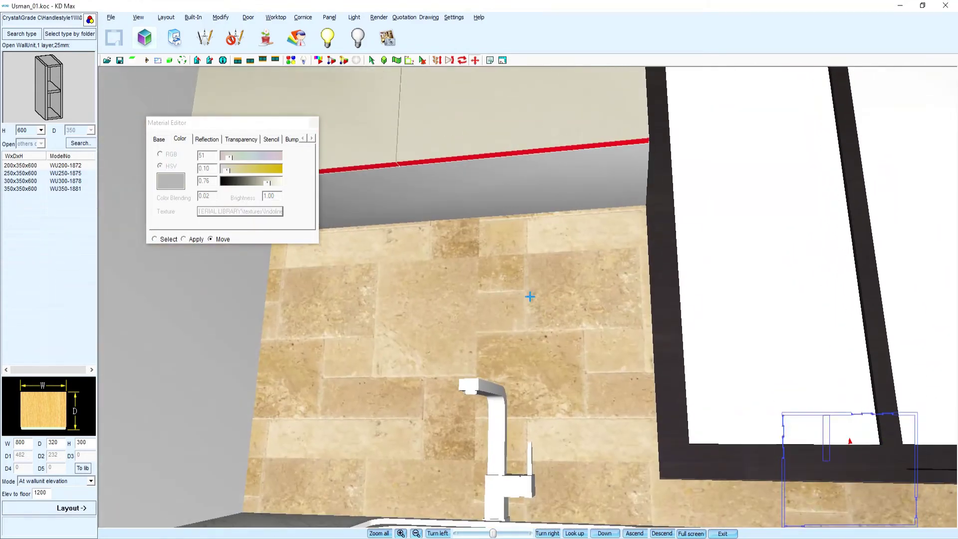
{"action": "left_click", "coordinate": [642, 156]}
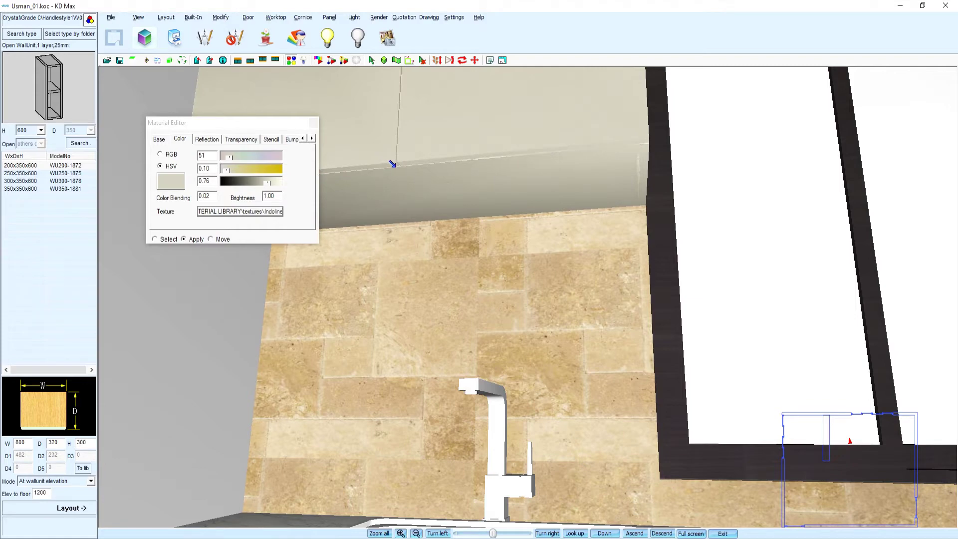
{"action": "left_click_drag", "start_coordinate": [395, 167], "coordinate": [524, 193]}
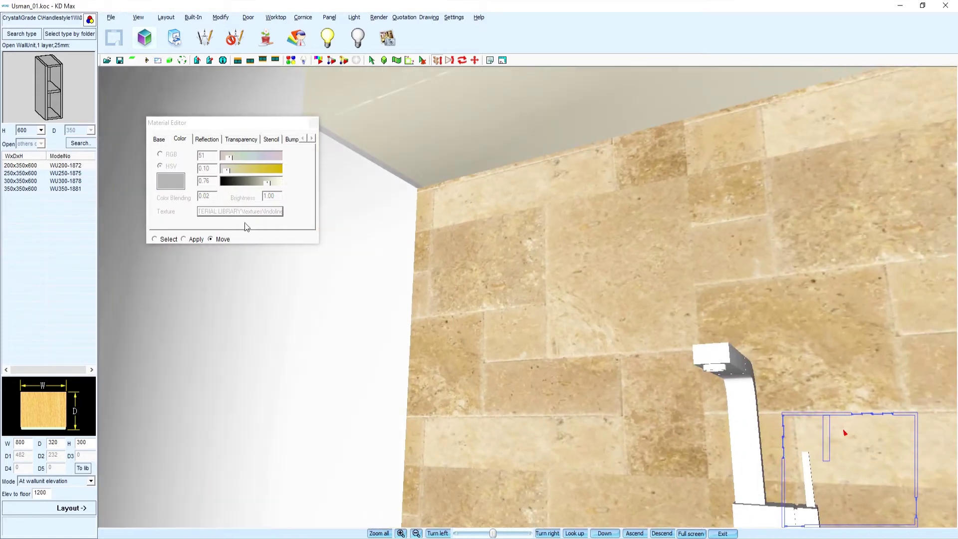
{"action": "mouse_move", "coordinate": [399, 179]}
{"action": "left_mouse_down"}
{"action": "mouse_move", "coordinate": [591, 224]}
{"action": "mouse_move", "coordinate": [609, 259]}
{"action": "left_mouse_up"}
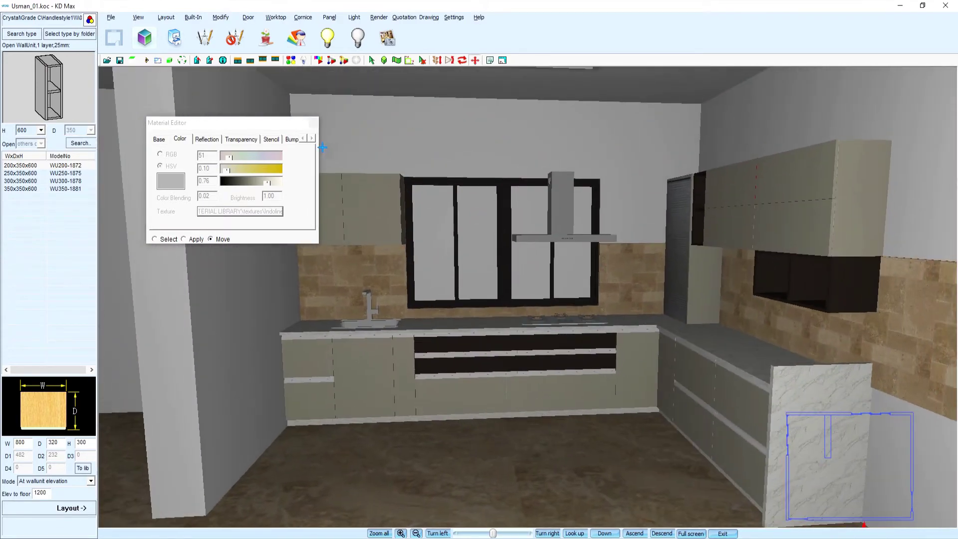
- Close the Material Editor and save the scene with File > Save, agreeing to copy textures
{"action": "left_click", "coordinate": [313, 122]}
{"action": "left_click", "coordinate": [111, 17]}
{"action": "left_click", "coordinate": [119, 51]}
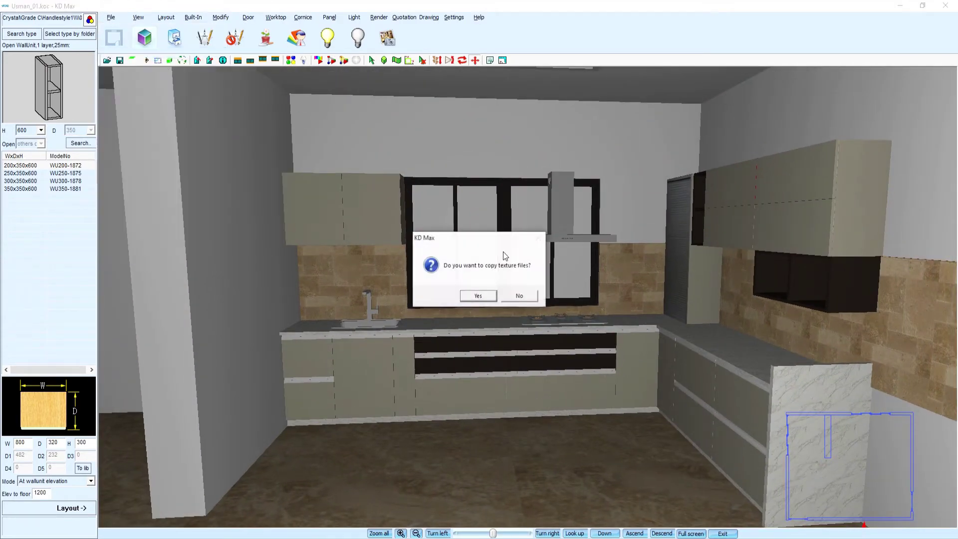
{"action": "left_click", "coordinate": [489, 298]}
{"action": "left_click_drag", "start_coordinate": [612, 333], "coordinate": [742, 300]}
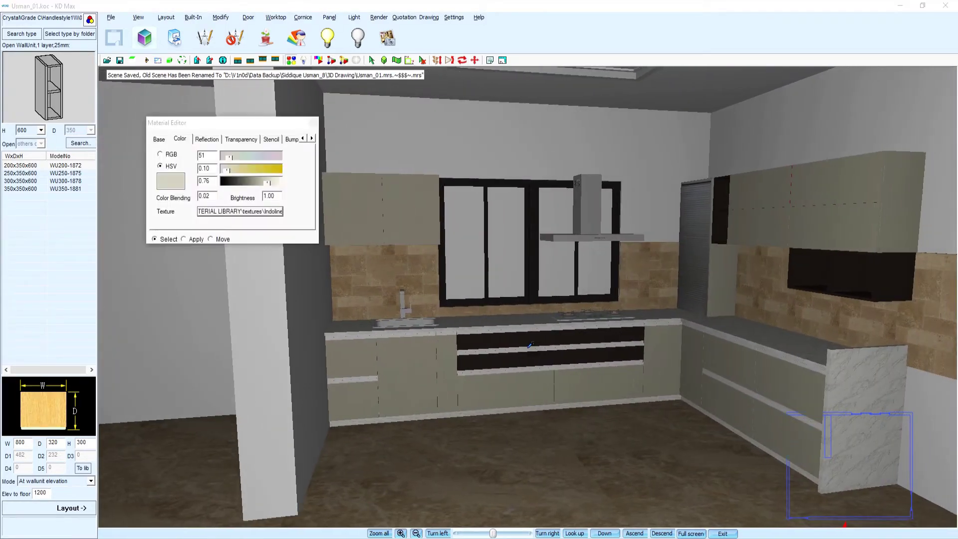
- Apply the sampled dark drawer material to the return-run base cabinet front
{"action": "left_click", "coordinate": [522, 335]}
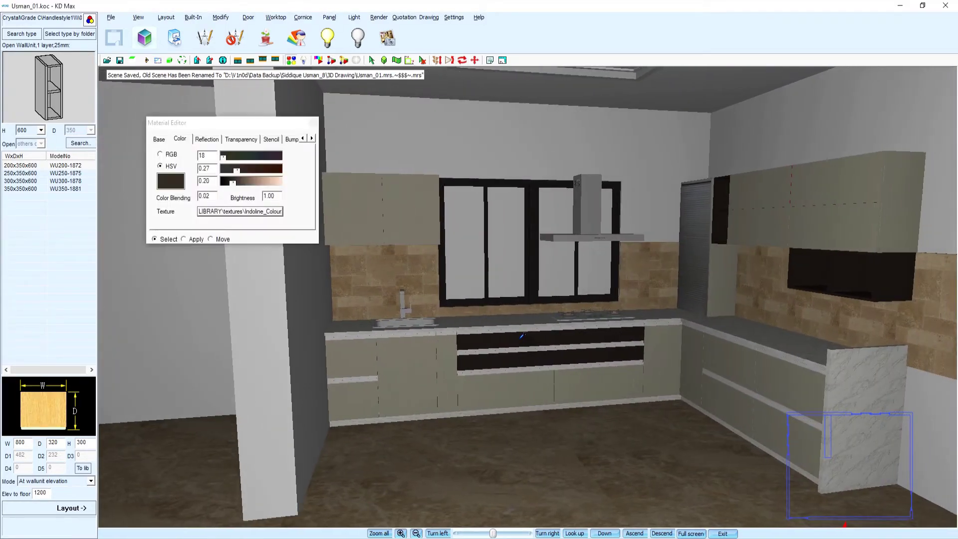
{"action": "mouse_move", "coordinate": [795, 374]}
{"action": "left_mouse_down"}
{"action": "mouse_move", "coordinate": [775, 364]}
{"action": "mouse_move", "coordinate": [577, 408]}
{"action": "mouse_move", "coordinate": [596, 396]}
{"action": "left_mouse_up"}
{"action": "left_click", "coordinate": [313, 123]}
{"action": "left_click_drag", "start_coordinate": [391, 149], "coordinate": [525, 197]}
{"action": "key", "text": "Return"}
{"action": "mouse_move", "coordinate": [495, 297]}
{"action": "left_mouse_down"}
{"action": "mouse_move", "coordinate": [573, 285]}
{"action": "mouse_move", "coordinate": [578, 244]}
{"action": "mouse_move", "coordinate": [581, 325]}
{"action": "mouse_move", "coordinate": [495, 287]}
{"action": "left_mouse_up"}
- Find and select the Stirrer among the Other accessories in the product catalogue
{"action": "left_click", "coordinate": [30, 33]}
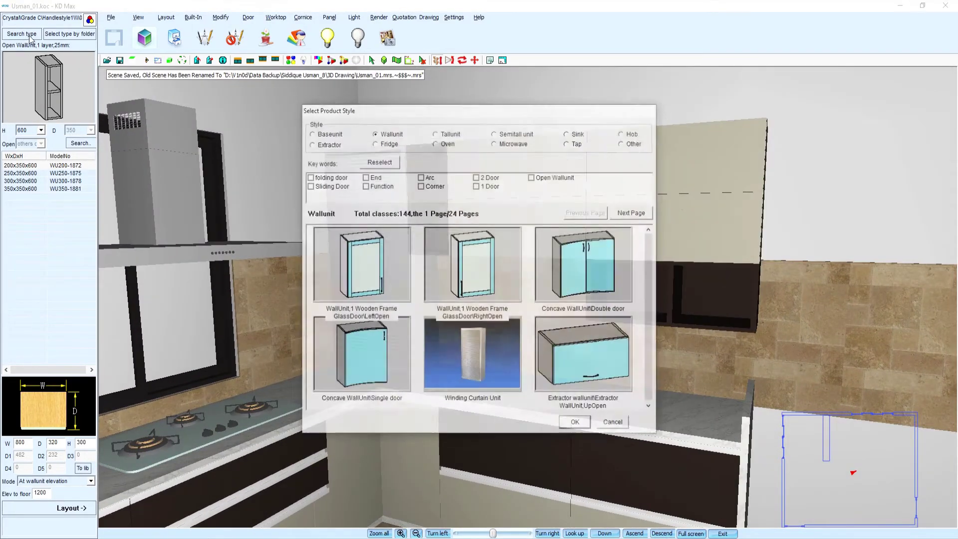
{"action": "left_click", "coordinate": [338, 133]}
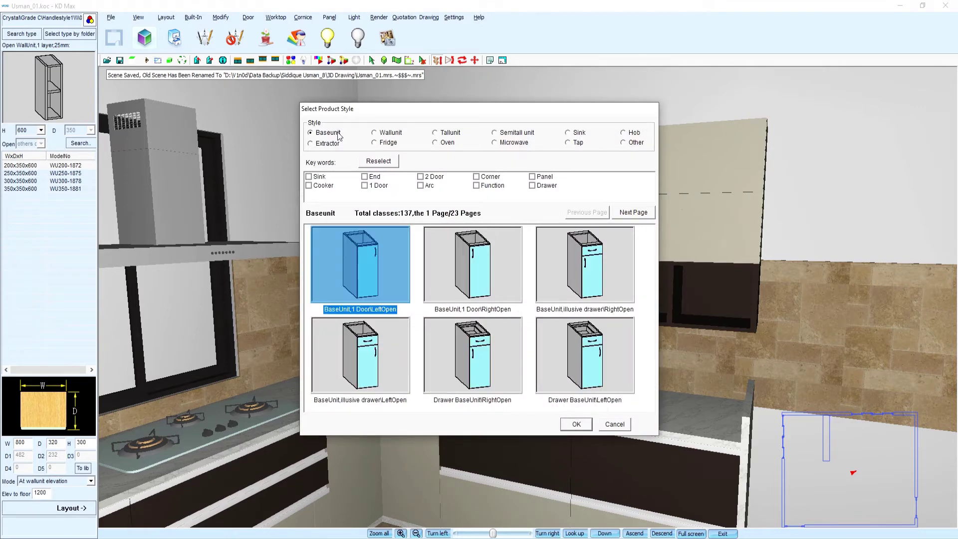
{"action": "left_click", "coordinate": [449, 133]}
{"action": "left_click", "coordinate": [632, 142]}
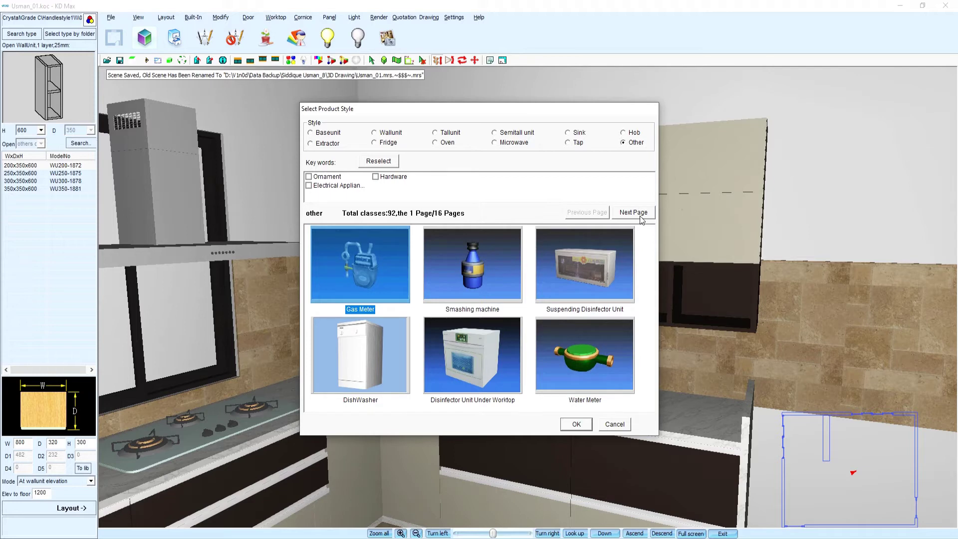
{"action": "left_click", "coordinate": [641, 218]}
{"action": "left_click", "coordinate": [639, 220]}
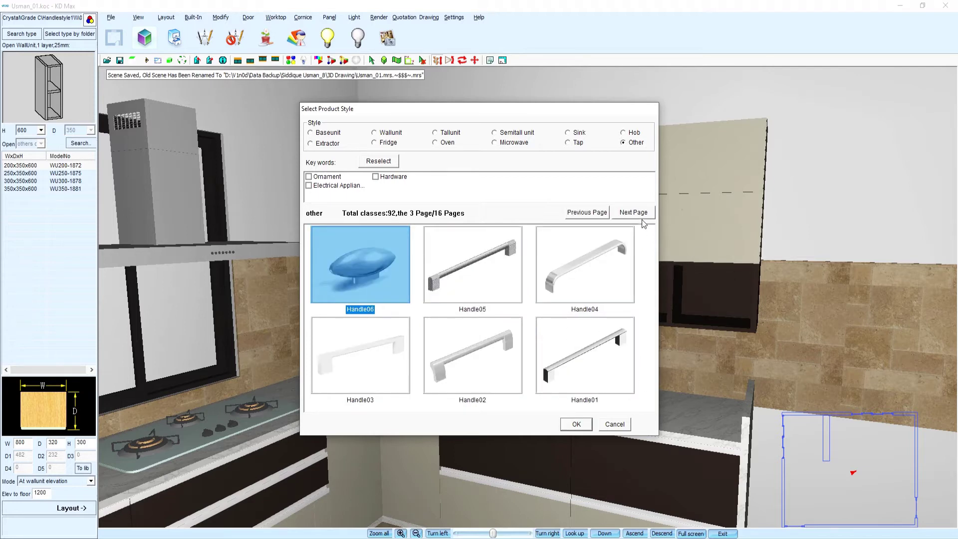
{"action": "left_click", "coordinate": [642, 213]}
{"action": "left_click", "coordinate": [643, 212]}
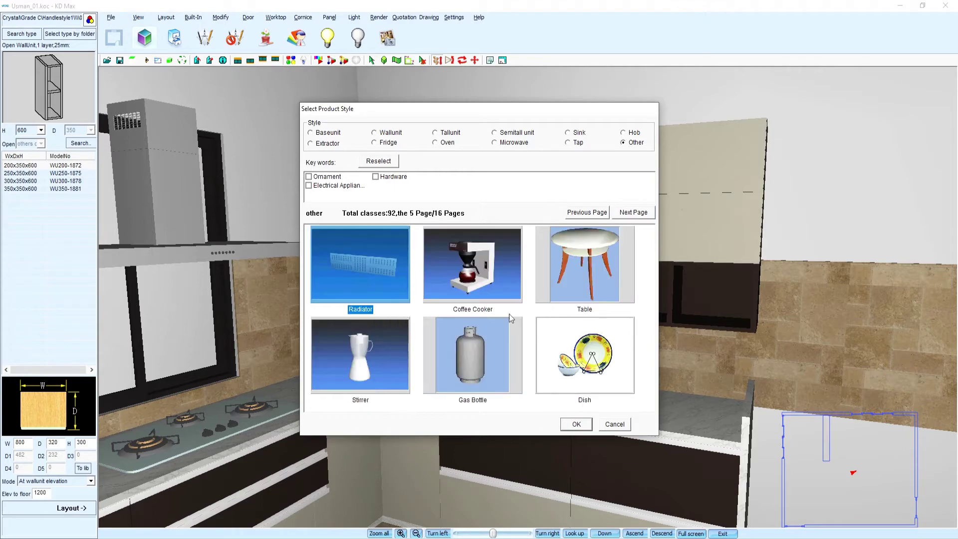
{"action": "double_click", "coordinate": [369, 369]}
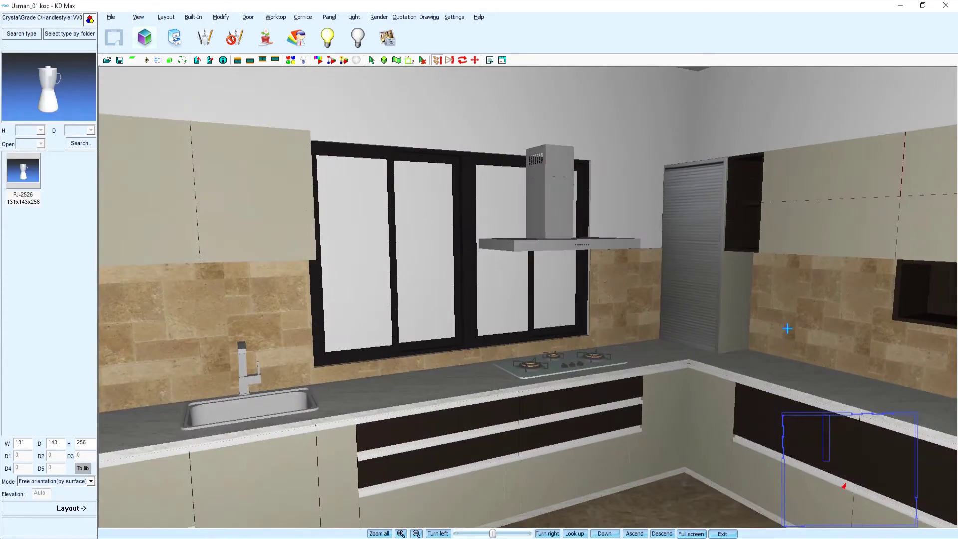
- Size the stirrer to 250 × 250, rotate it, and place it on the corner worktop
{"action": "middle_click_drag", "start_coordinate": [787, 328], "coordinate": [457, 375]}
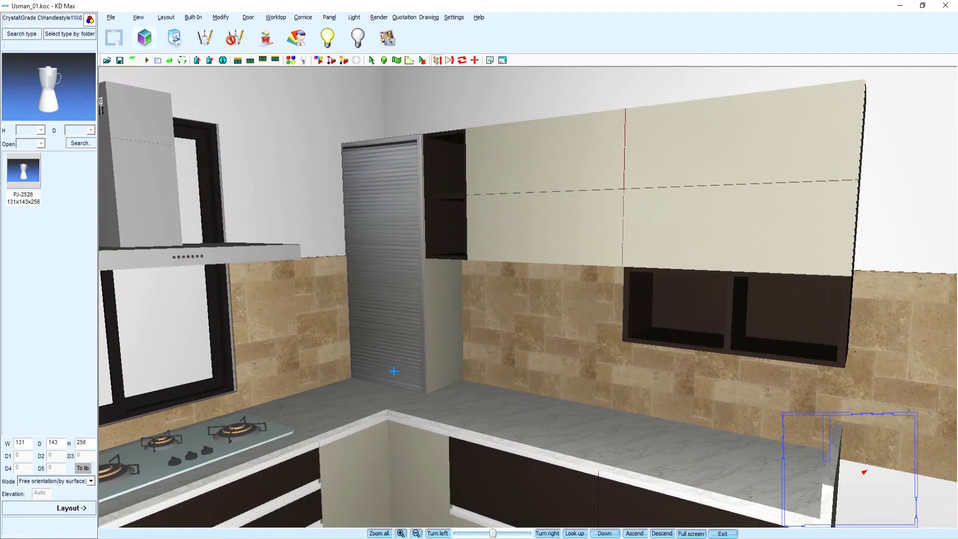
{"action": "type", "text": "250"}
{"action": "key", "text": "Tab"}
{"action": "type", "text": "250"}
{"action": "key", "text": "Tab"}
{"action": "left_click", "coordinate": [81, 511]}
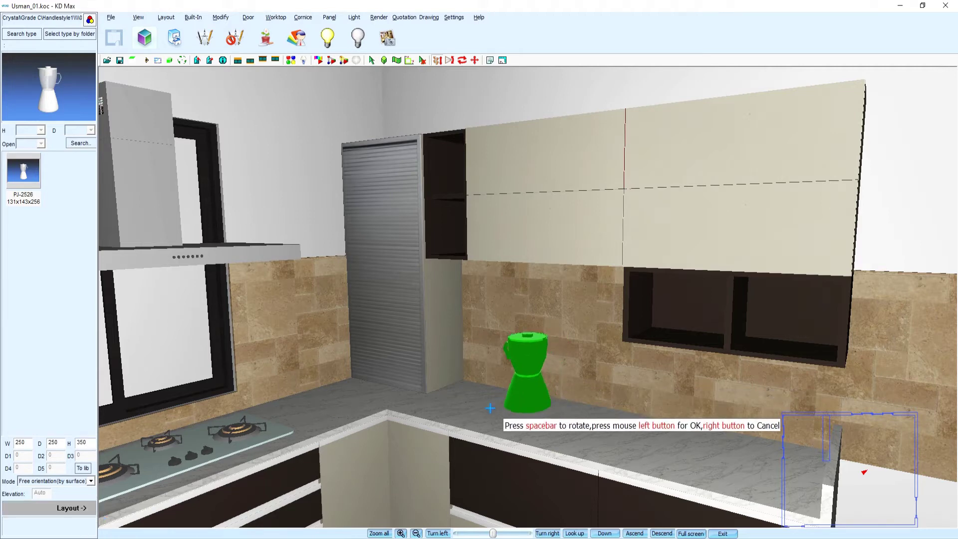
{"action": "key", "text": "space"}
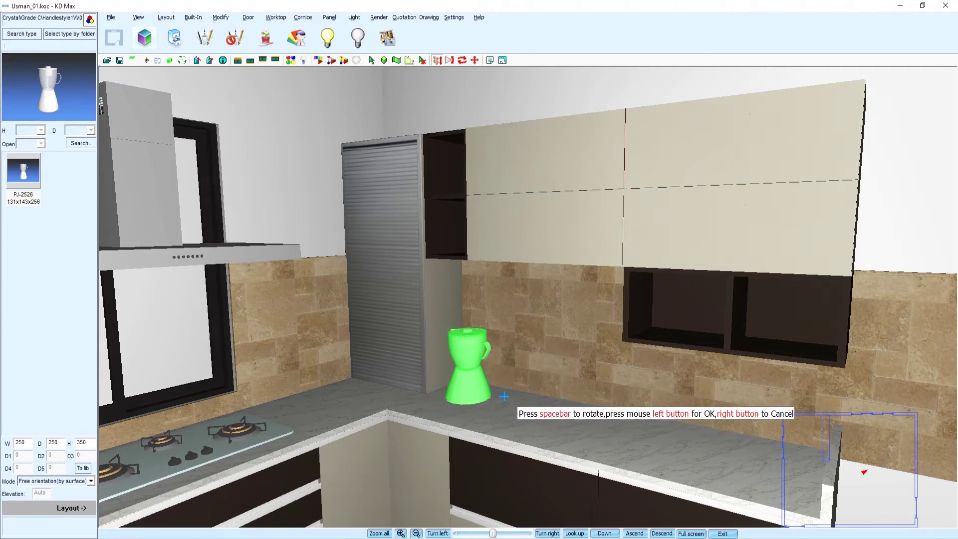
{"action": "left_click", "coordinate": [508, 394]}
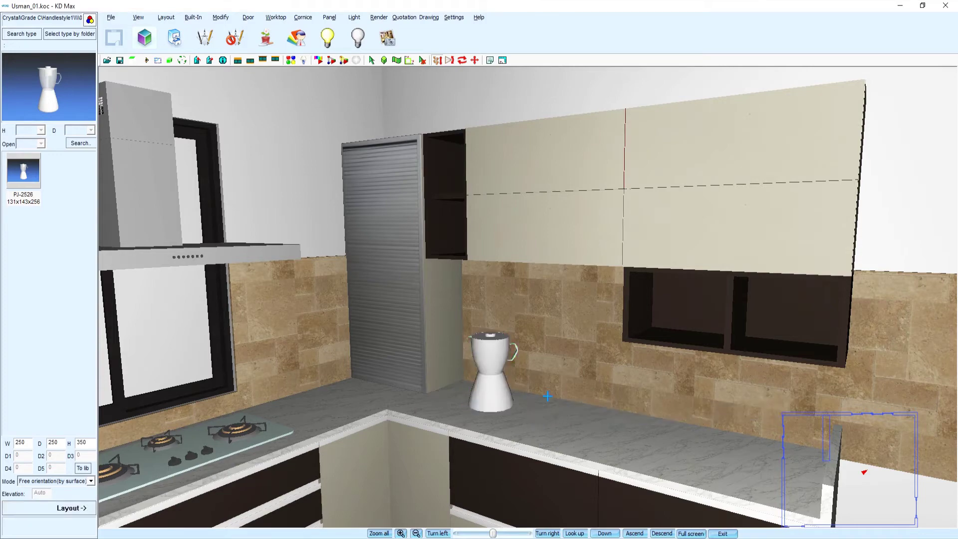
{"action": "mouse_move", "coordinate": [508, 394]}
{"action": "left_mouse_down"}
{"action": "mouse_move", "coordinate": [537, 373]}
{"action": "mouse_move", "coordinate": [558, 381]}
{"action": "left_mouse_up"}
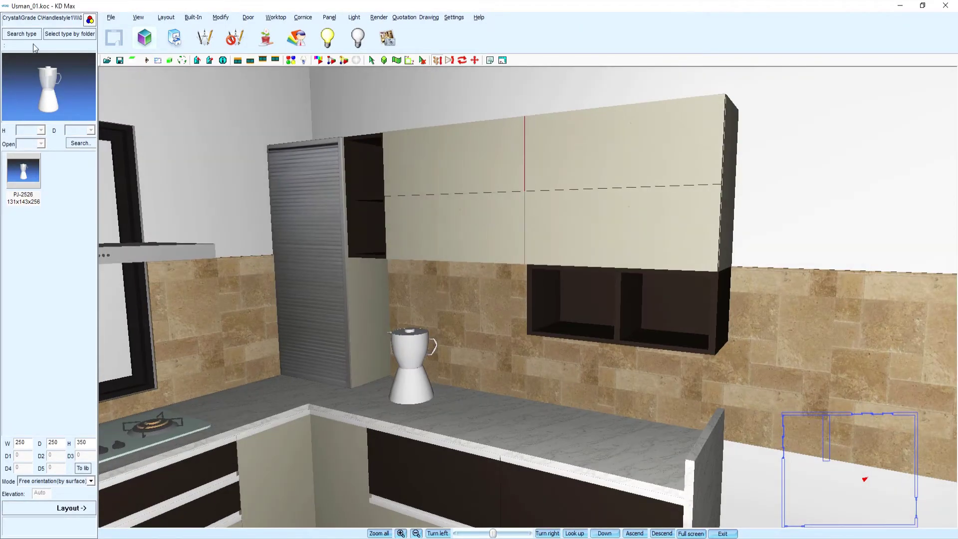
{"action": "left_click", "coordinate": [28, 33]}
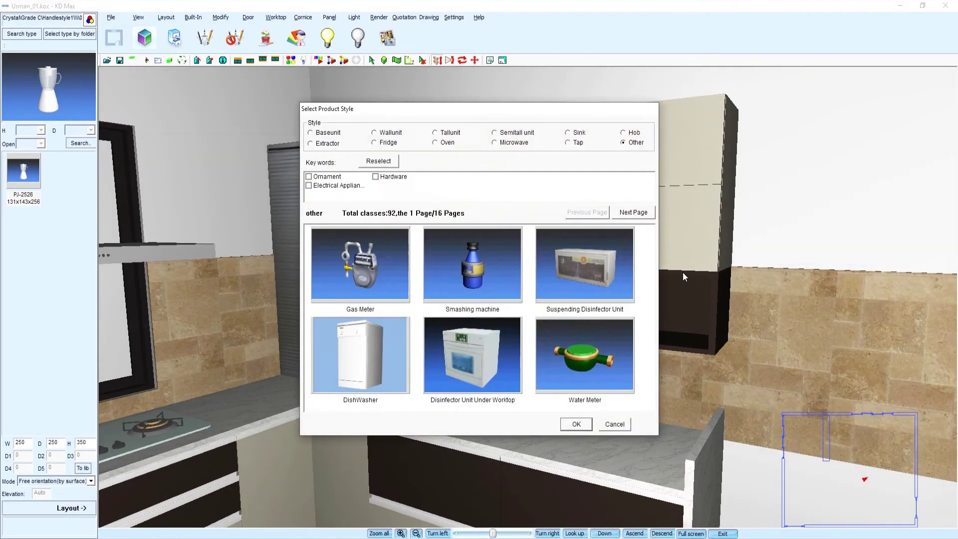
- Page through the Other accessories and open the jars and bottles collection
{"action": "left_click", "coordinate": [631, 214]}
{"action": "left_click", "coordinate": [632, 214]}
{"action": "left_click", "coordinate": [633, 213]}
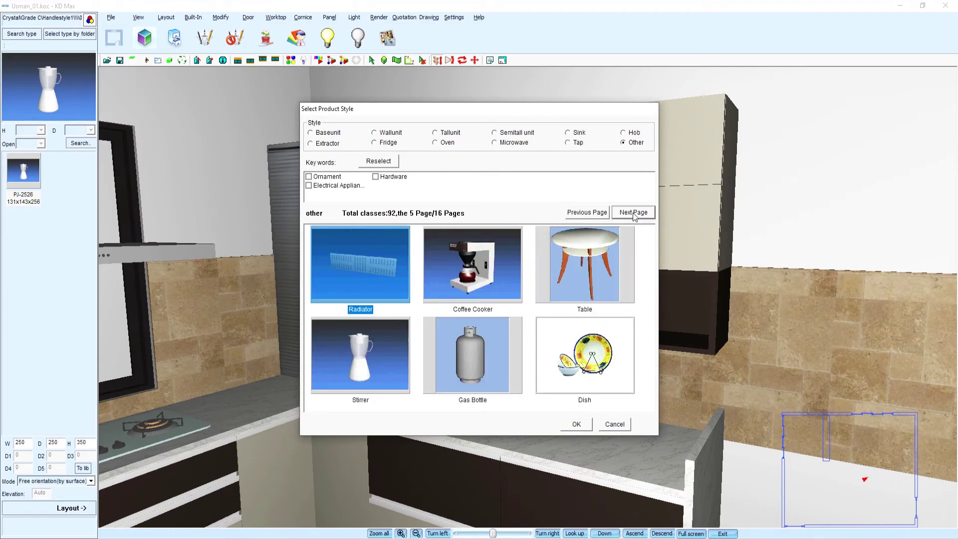
{"action": "double_click", "coordinate": [384, 372]}
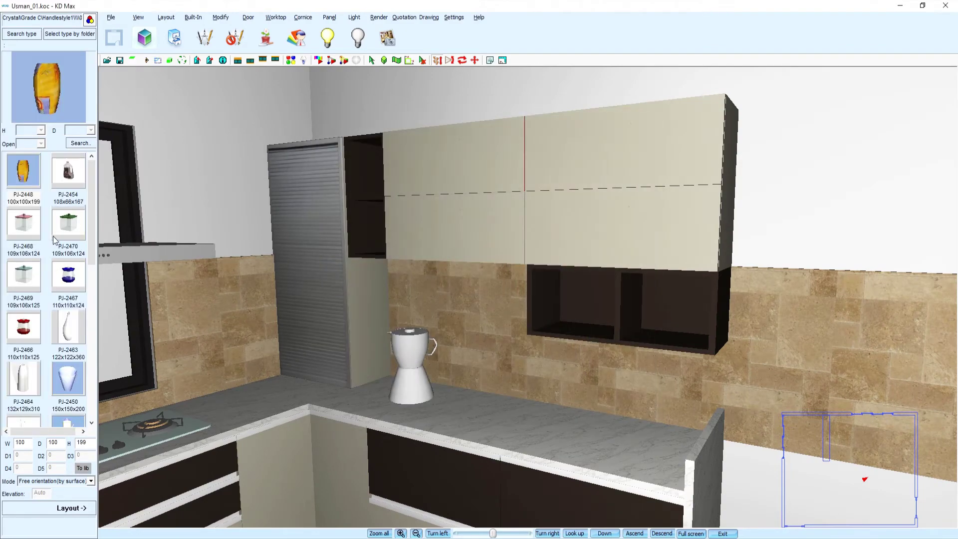
{"action": "scroll", "coordinate": [551, 270], "scroll_direction": "up", "scroll_amount": 2}
{"action": "scroll", "coordinate": [476, 301], "scroll_direction": "up", "scroll_amount": 3}
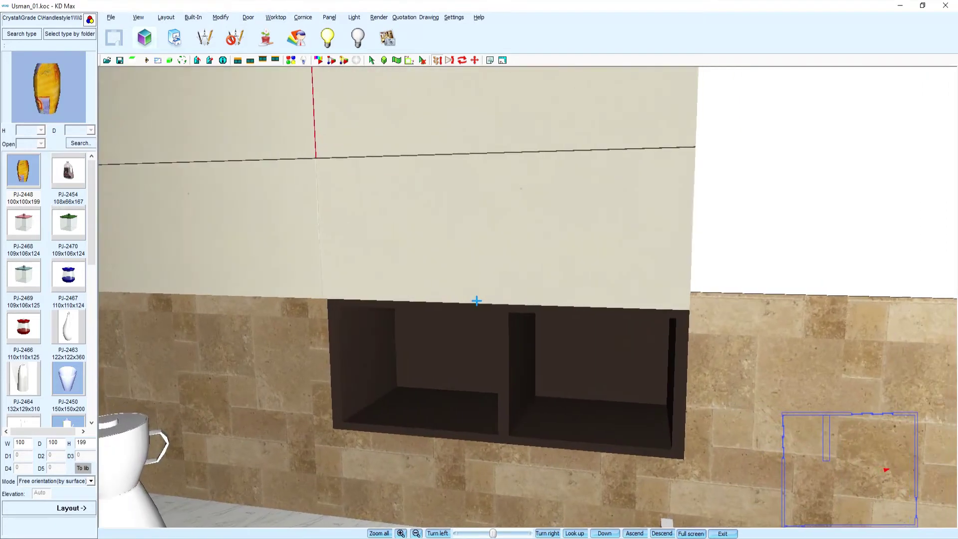
- Place two PJ-2468 white lidded jars and a PJ-2466 red-and-white jar on the shelf
{"action": "left_click", "coordinate": [29, 244]}
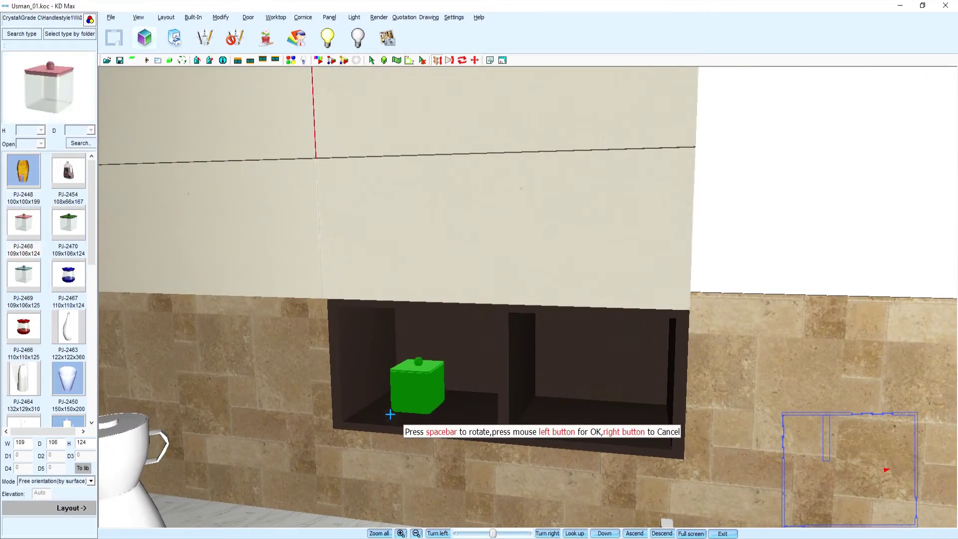
{"action": "left_click", "coordinate": [366, 418]}
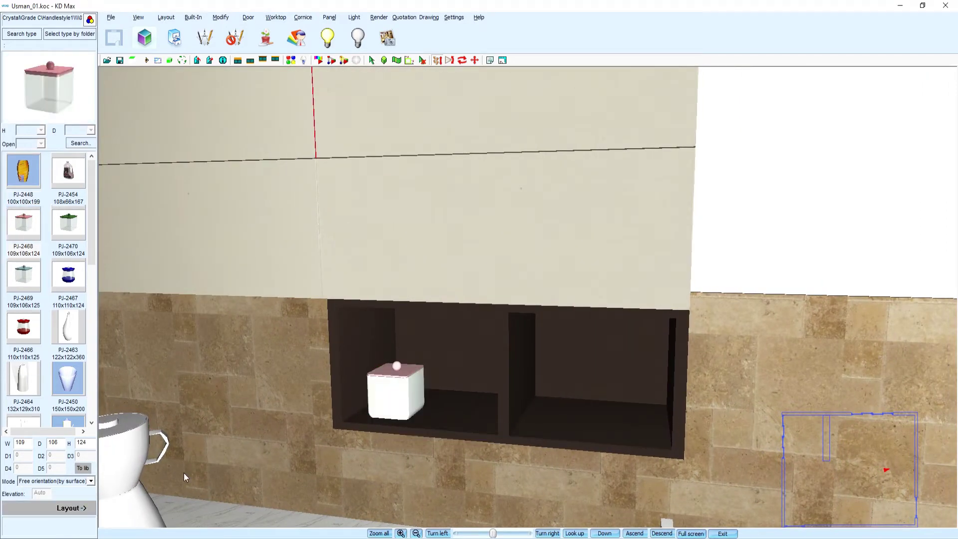
{"action": "left_click", "coordinate": [619, 441]}
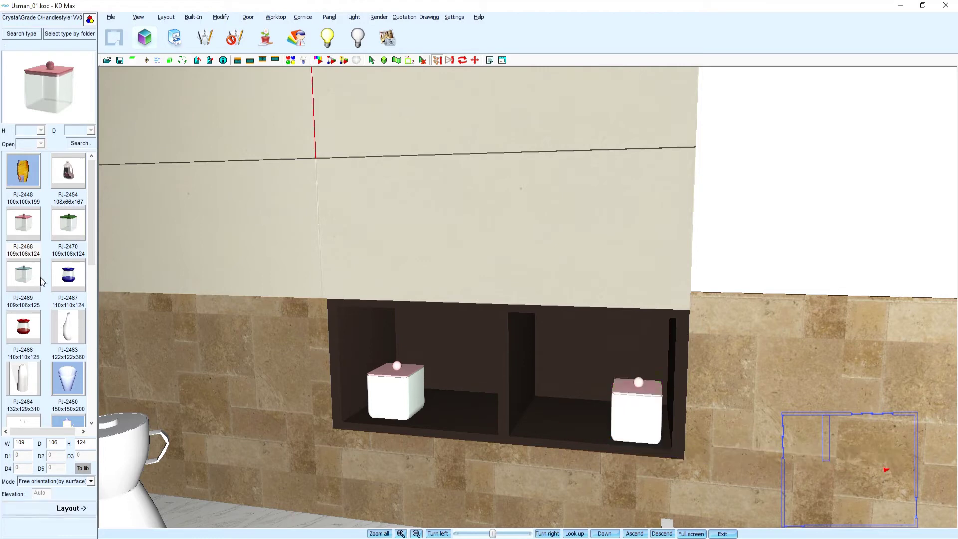
{"action": "left_click", "coordinate": [25, 325]}
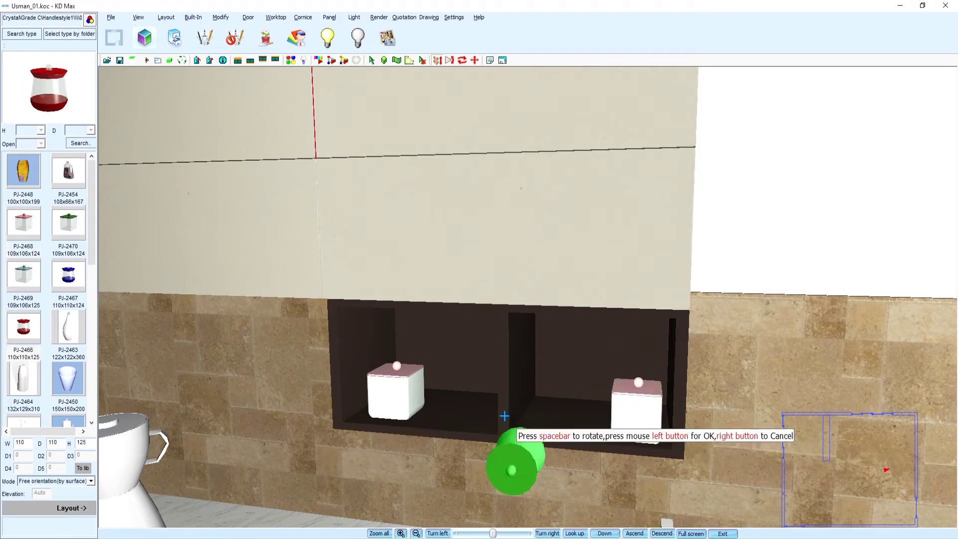
{"action": "left_click", "coordinate": [430, 424]}
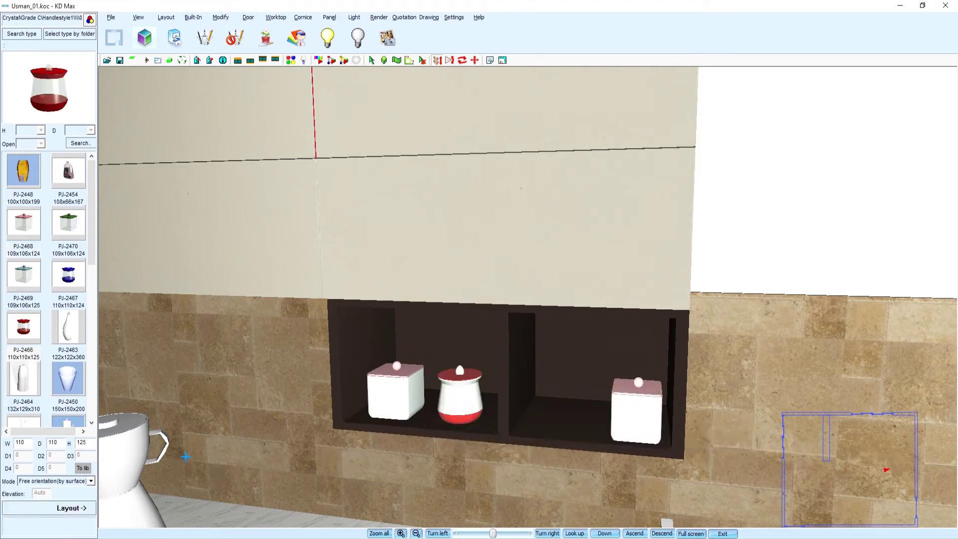
{"action": "double_click", "coordinate": [429, 408]}
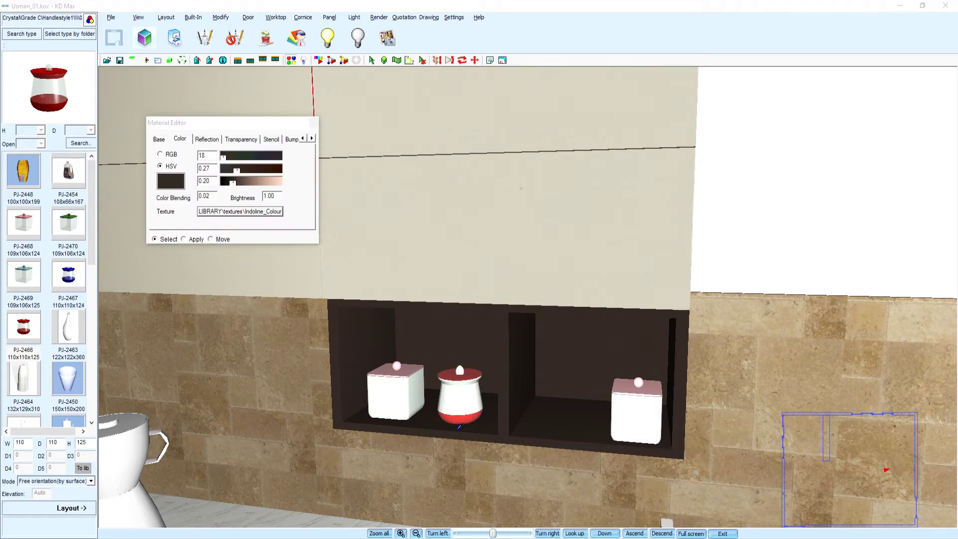
- Darken the red jar's colour to an HSV value of 0.25 in the Material Editor
{"action": "left_click", "coordinate": [241, 183]}
{"action": "left_click_drag", "start_coordinate": [225, 169], "coordinate": [257, 171]}
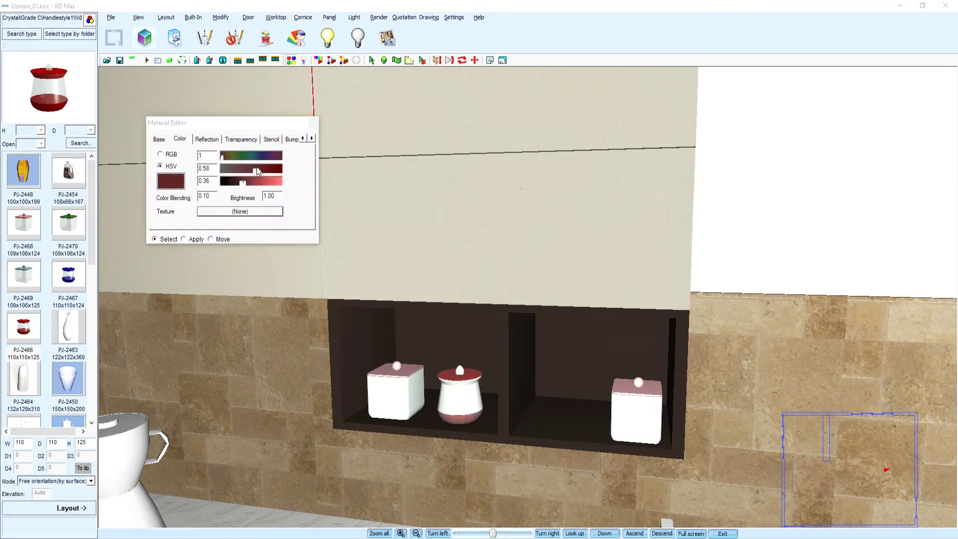
{"action": "left_click_drag", "start_coordinate": [241, 184], "coordinate": [235, 202]}
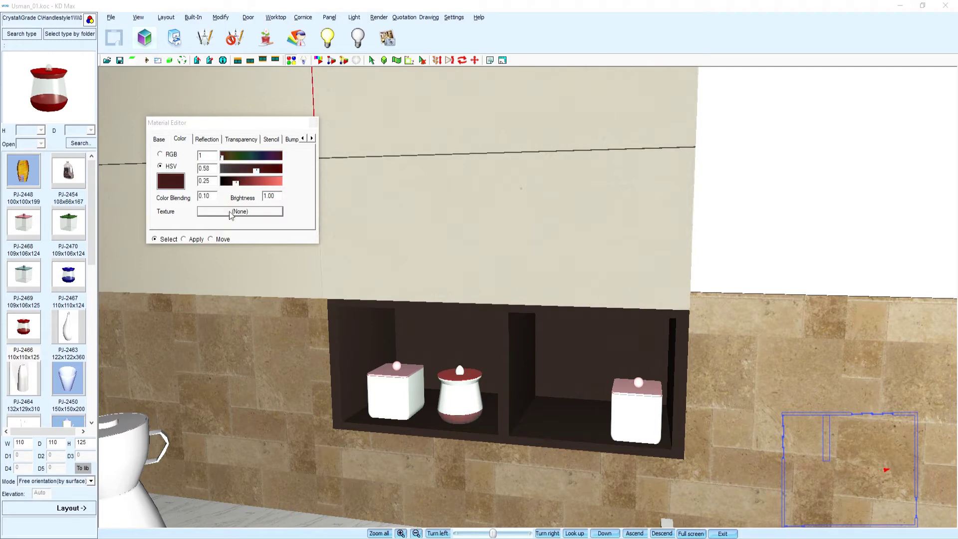
{"action": "left_click", "coordinate": [313, 124]}
- Copy the red-and-white jar and place the copy on the dark open shelf
{"action": "right_click", "coordinate": [462, 391]}
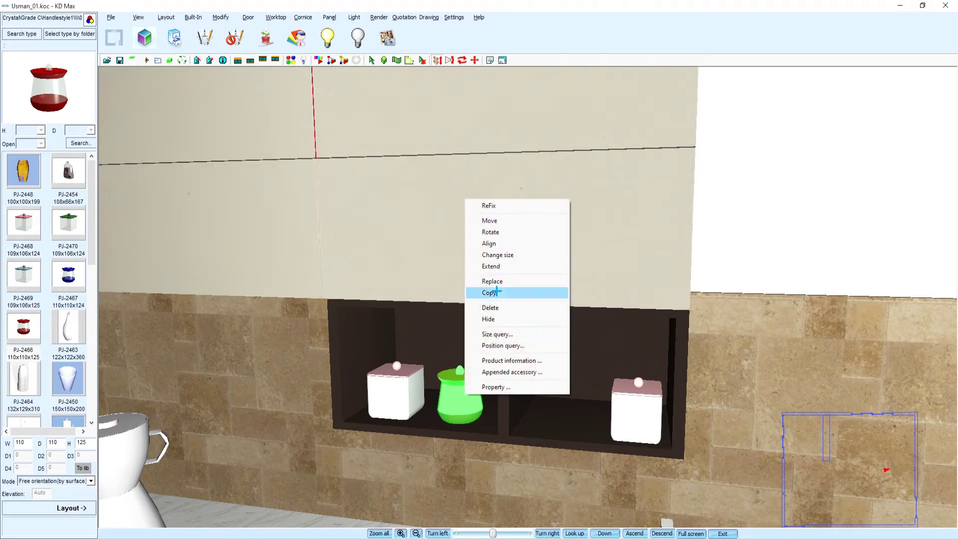
{"action": "left_click", "coordinate": [495, 292]}
{"action": "left_click", "coordinate": [532, 432]}
{"action": "scroll", "coordinate": [548, 426], "scroll_direction": "down", "scroll_amount": 3}
{"action": "scroll", "coordinate": [564, 421], "scroll_direction": "down", "scroll_amount": 3}
{"action": "scroll", "coordinate": [585, 327], "scroll_direction": "down", "scroll_amount": 2}
{"action": "scroll", "coordinate": [578, 350], "scroll_direction": "up", "scroll_amount": 3}
{"action": "scroll", "coordinate": [574, 389], "scroll_direction": "up", "scroll_amount": 2}
{"action": "scroll", "coordinate": [567, 422], "scroll_direction": "up", "scroll_amount": 2}
{"action": "scroll", "coordinate": [567, 422], "scroll_direction": "up", "scroll_amount": 2}
{"action": "scroll", "coordinate": [492, 452], "scroll_direction": "up", "scroll_amount": 1}
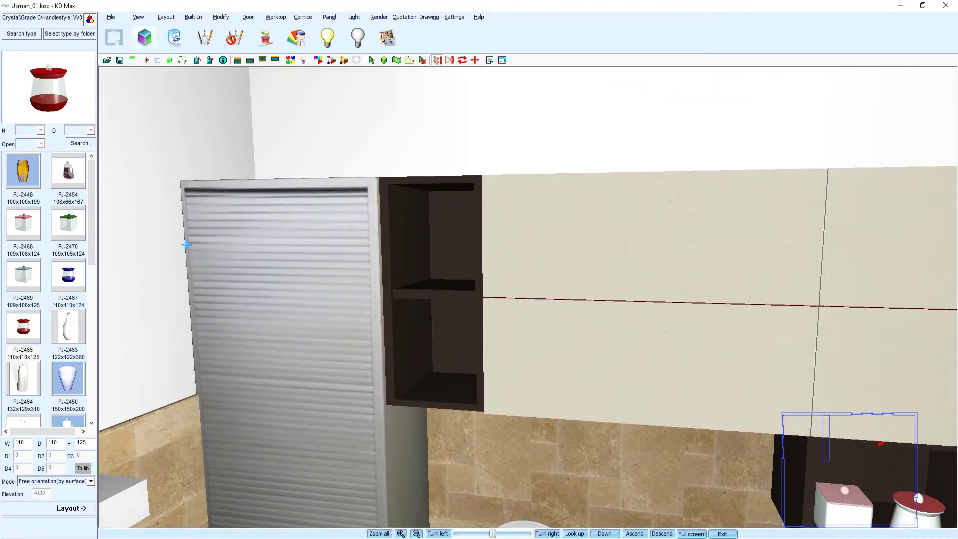
{"action": "scroll", "coordinate": [393, 261], "scroll_direction": "down", "scroll_amount": 3}
{"action": "mouse_move", "coordinate": [393, 261]}
{"action": "left_mouse_down"}
{"action": "mouse_move", "coordinate": [466, 242]}
{"action": "mouse_move", "coordinate": [365, 257]}
{"action": "mouse_move", "coordinate": [427, 259]}
{"action": "mouse_move", "coordinate": [237, 228]}
{"action": "left_mouse_up"}
- Place the PJ-2463 tall white vase on the counter beside the sink
{"action": "left_click", "coordinate": [65, 323]}
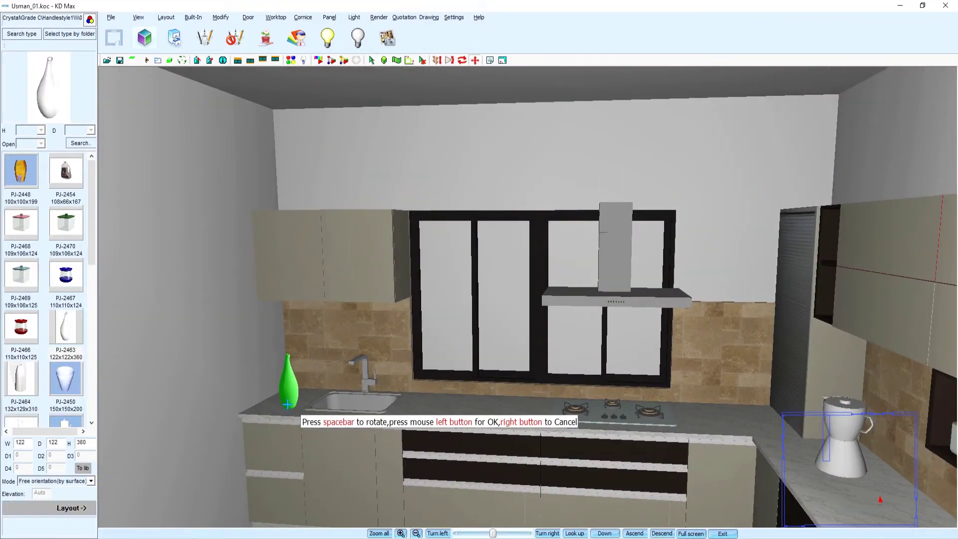
{"action": "left_click", "coordinate": [373, 358]}
{"action": "scroll", "coordinate": [391, 348], "scroll_direction": "up", "scroll_amount": 2}
{"action": "scroll", "coordinate": [391, 349], "scroll_direction": "up", "scroll_amount": 1}
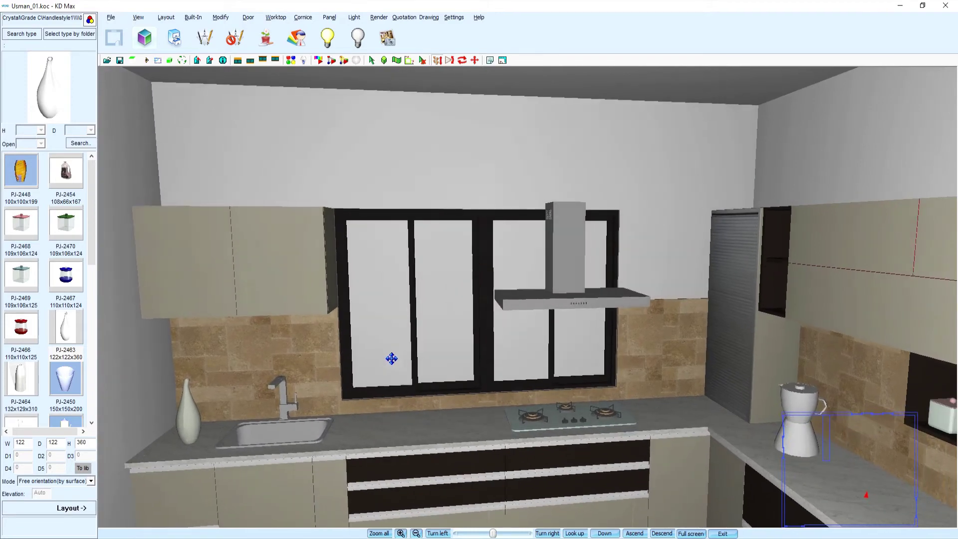
{"action": "scroll", "coordinate": [353, 381], "scroll_direction": "up", "scroll_amount": 2}
{"action": "left_click_drag", "start_coordinate": [95, 243], "coordinate": [95, 417]}
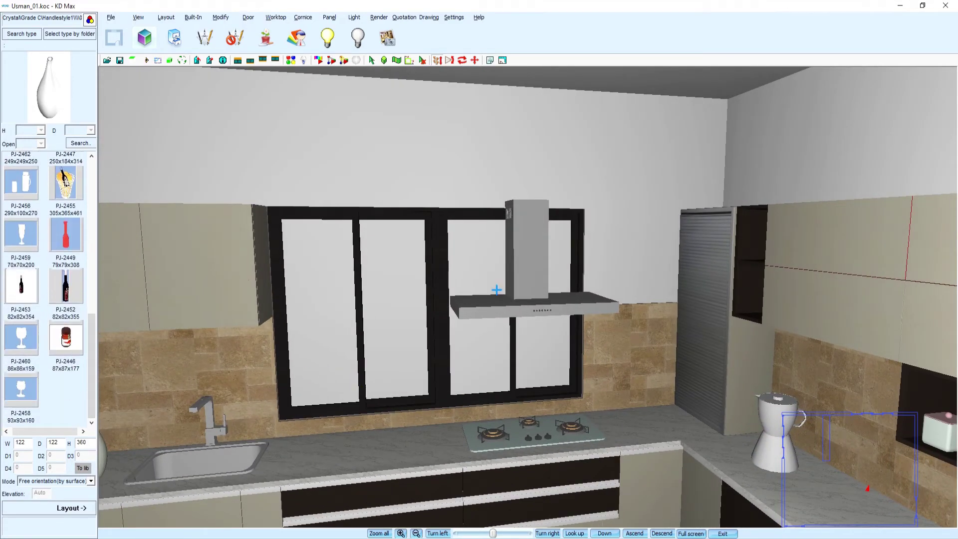
{"action": "mouse_move", "coordinate": [610, 250]}
{"action": "left_mouse_down"}
{"action": "mouse_move", "coordinate": [464, 280]}
{"action": "mouse_move", "coordinate": [488, 264]}
{"action": "left_mouse_up"}
{"action": "scroll", "coordinate": [488, 263], "scroll_direction": "up", "scroll_amount": 2}
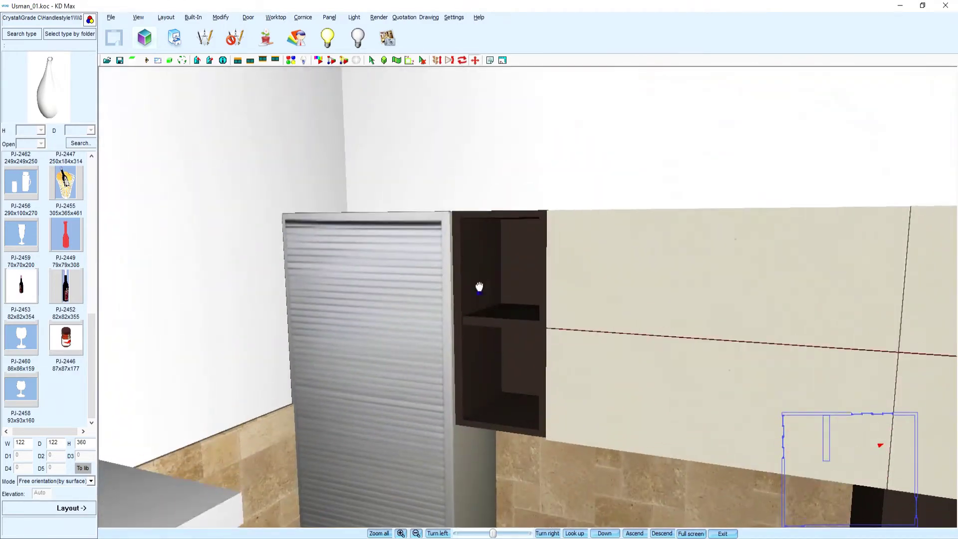
- Set a PJ-2459 wine glass in the niche and give it Reflective Glass material
{"action": "left_click", "coordinate": [23, 233]}
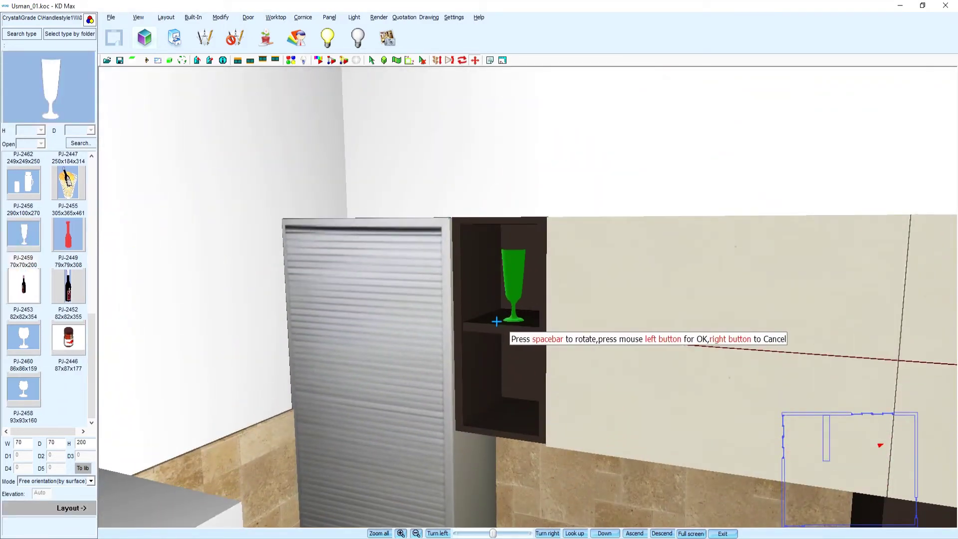
{"action": "left_click", "coordinate": [512, 306]}
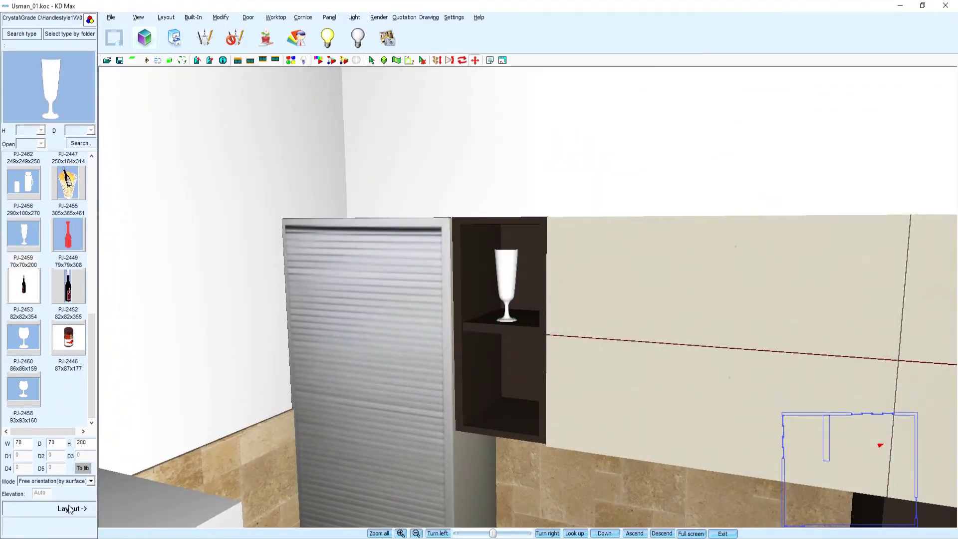
{"action": "left_click", "coordinate": [69, 508]}
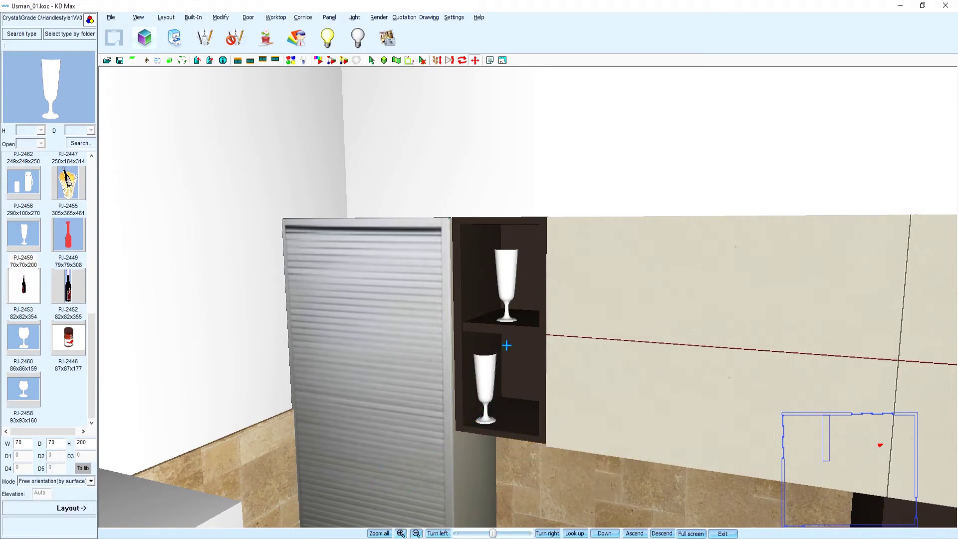
{"action": "left_click", "coordinate": [507, 345]}
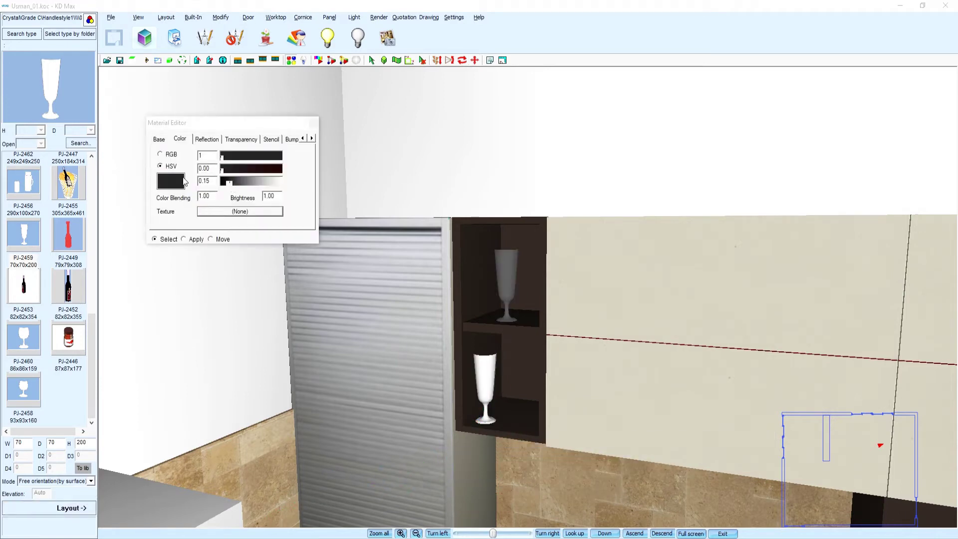
{"action": "left_click", "coordinate": [159, 140]}
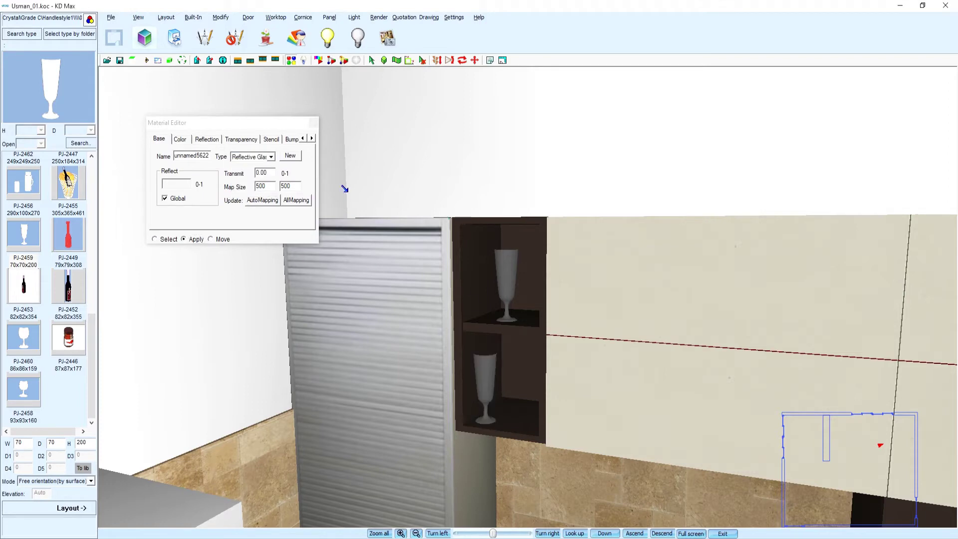
{"action": "left_click", "coordinate": [313, 123]}
- Copy the glasses so each niche shelf holds two goblets
{"action": "right_click", "coordinate": [491, 382]}
{"action": "left_click", "coordinate": [524, 312]}
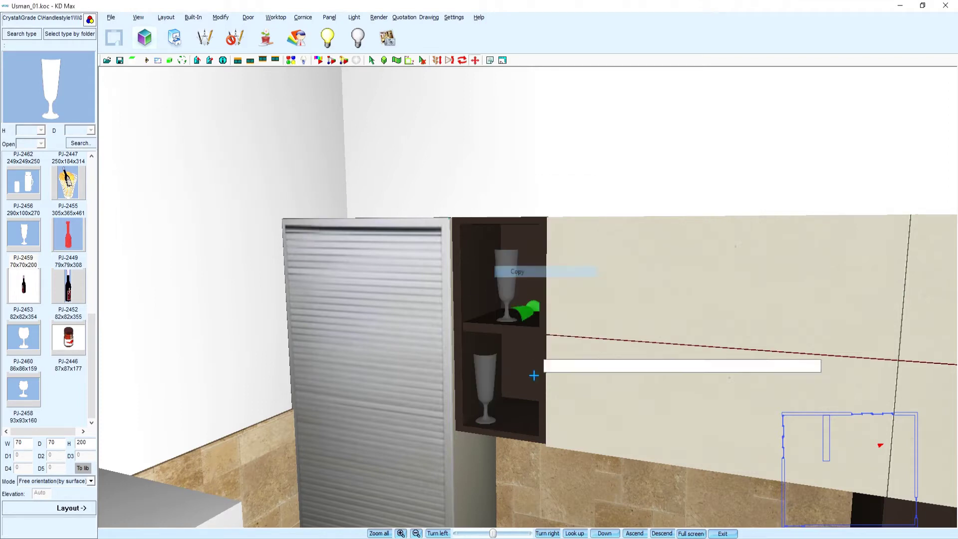
{"action": "left_click", "coordinate": [505, 428]}
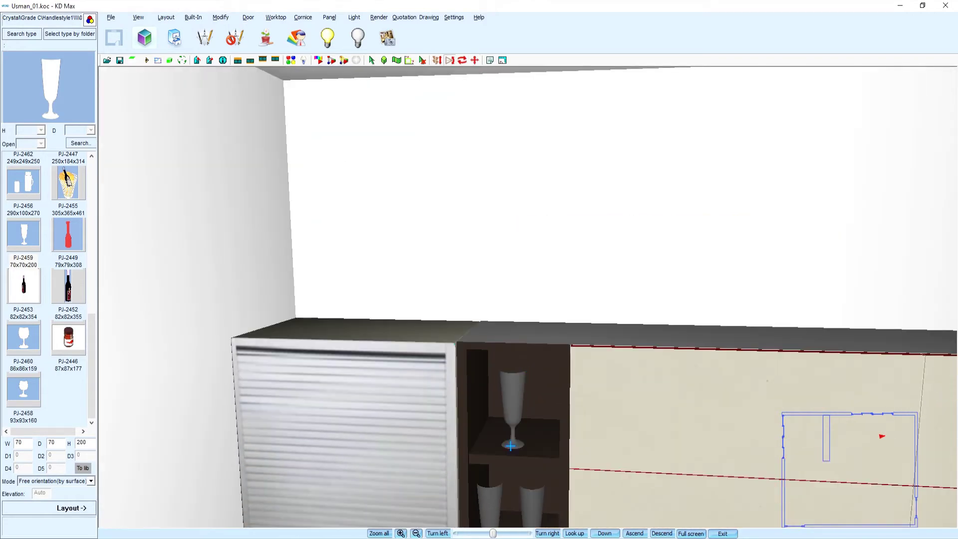
{"action": "left_click", "coordinate": [510, 446]}
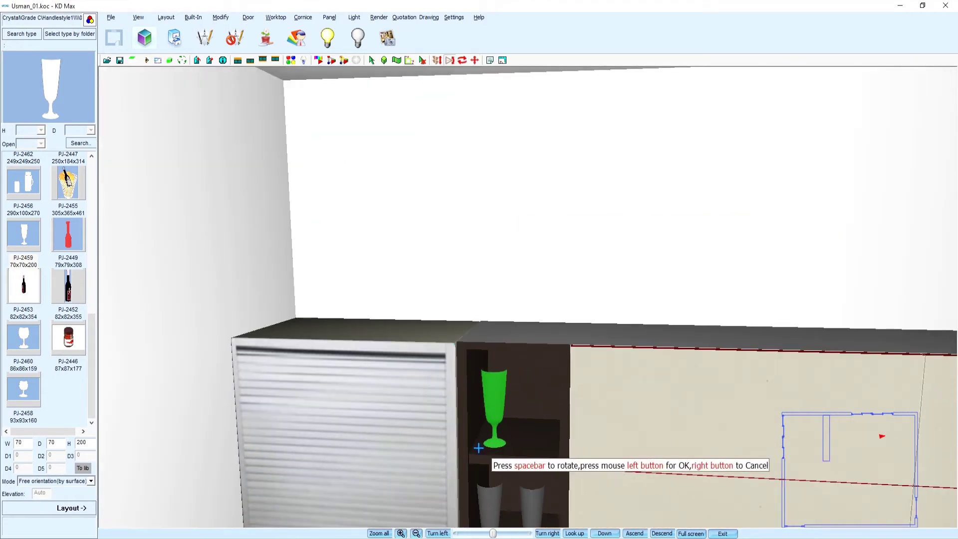
{"action": "left_click", "coordinate": [480, 449]}
{"action": "right_click", "coordinate": [542, 399]}
{"action": "left_click", "coordinate": [554, 307]}
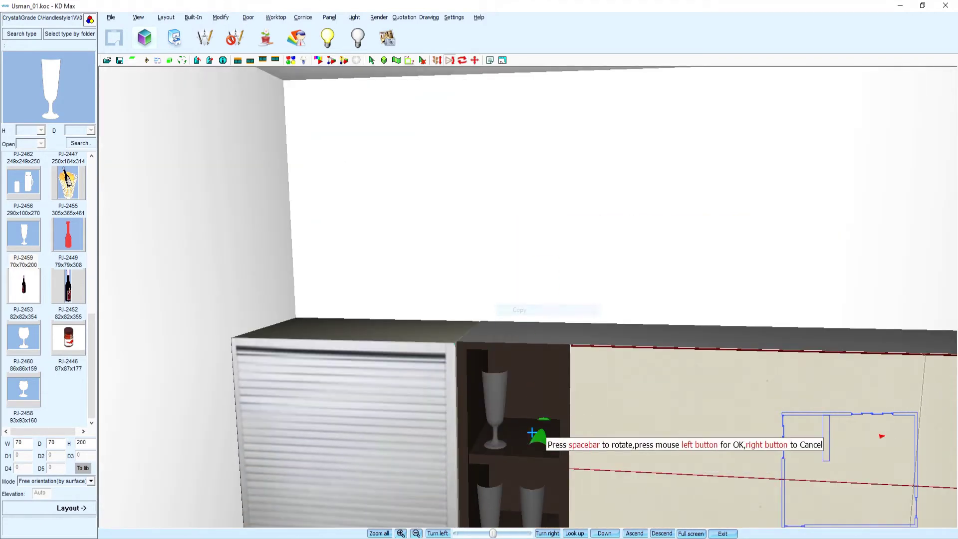
{"action": "left_click", "coordinate": [521, 448]}
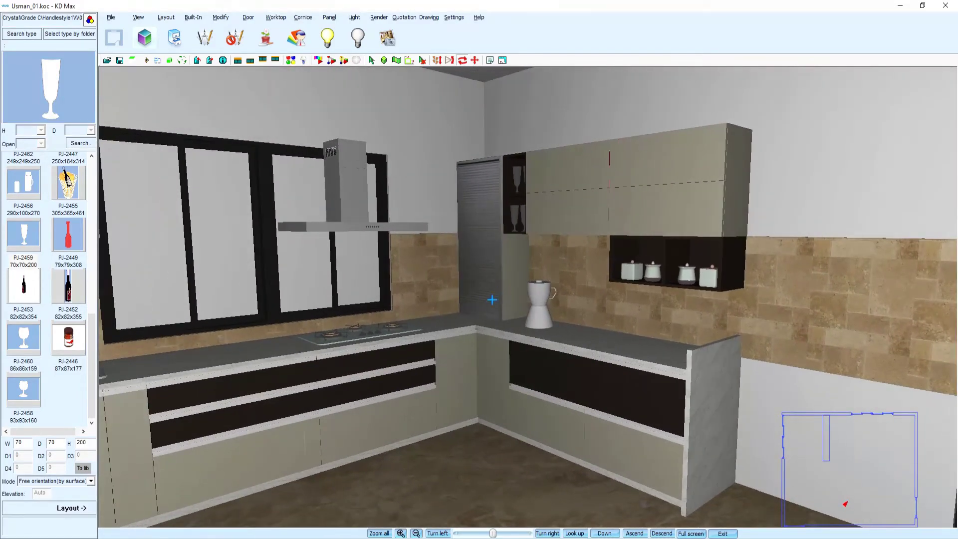
{"action": "mouse_move", "coordinate": [491, 293]}
{"action": "left_mouse_down"}
{"action": "mouse_move", "coordinate": [455, 259]}
{"action": "mouse_move", "coordinate": [506, 309]}
{"action": "mouse_move", "coordinate": [514, 303]}
{"action": "left_mouse_up"}
- Save the scene and choose the Wall Picture category in the product catalogue
{"action": "key", "text": "ctrl+s"}
{"action": "left_click", "coordinate": [524, 296]}
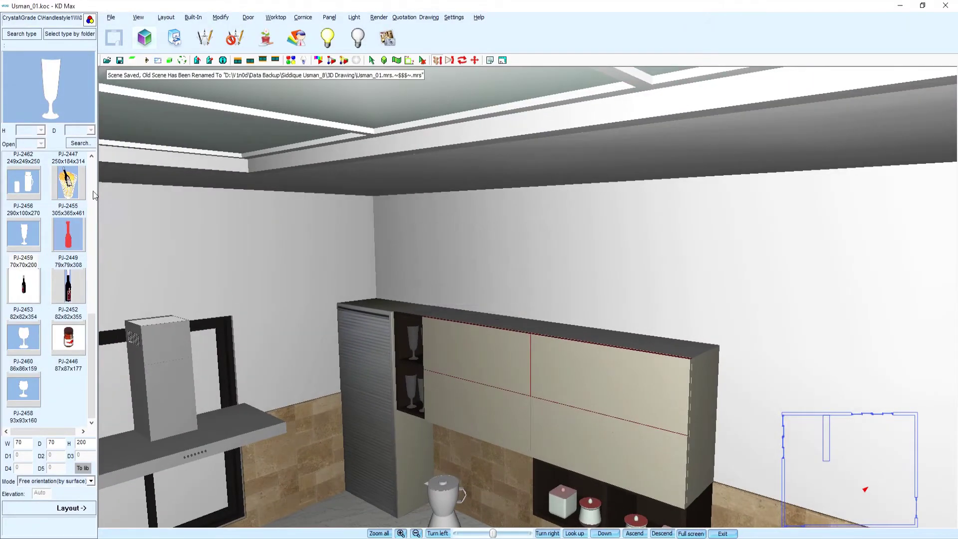
{"action": "left_click", "coordinate": [16, 35]}
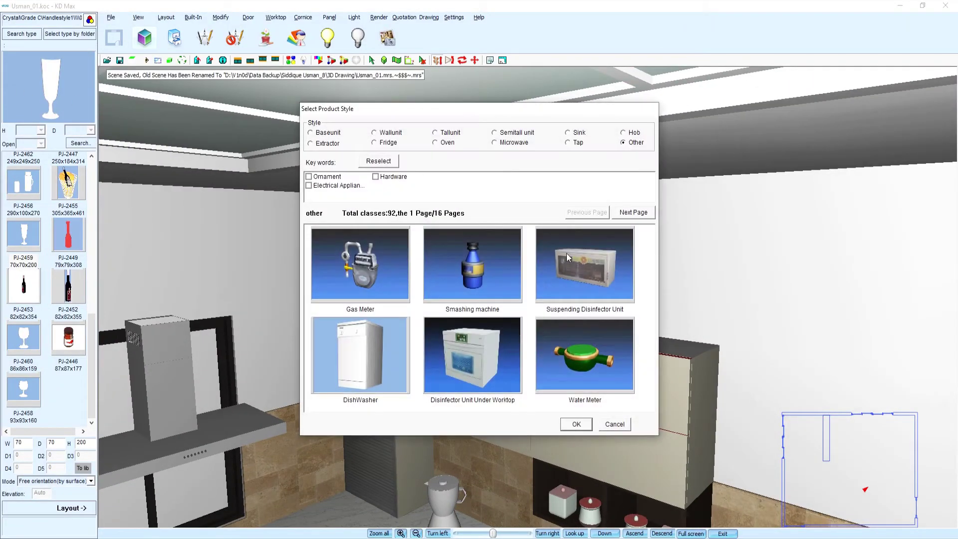
{"action": "left_click", "coordinate": [631, 212]}
{"action": "left_click", "coordinate": [586, 213]}
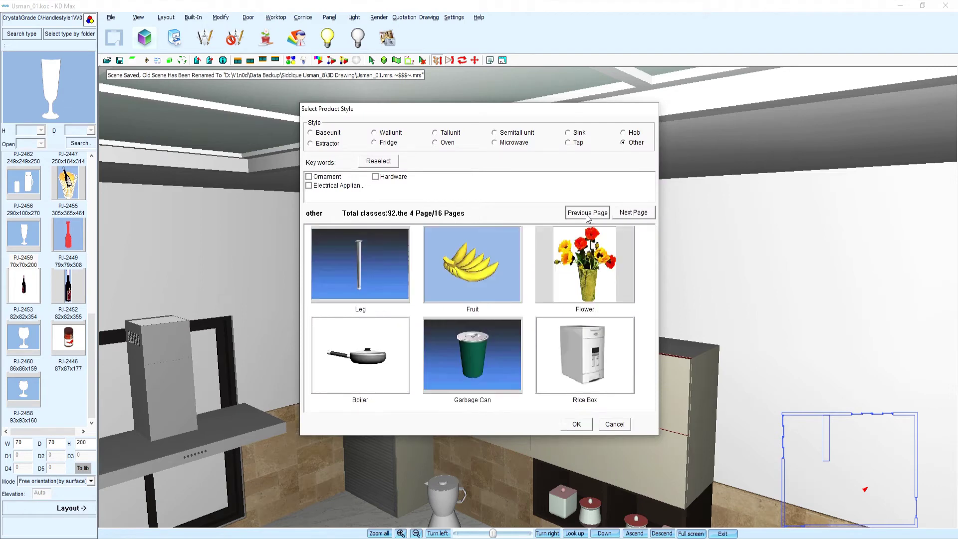
{"action": "left_click", "coordinate": [587, 213]}
{"action": "left_click", "coordinate": [632, 212]}
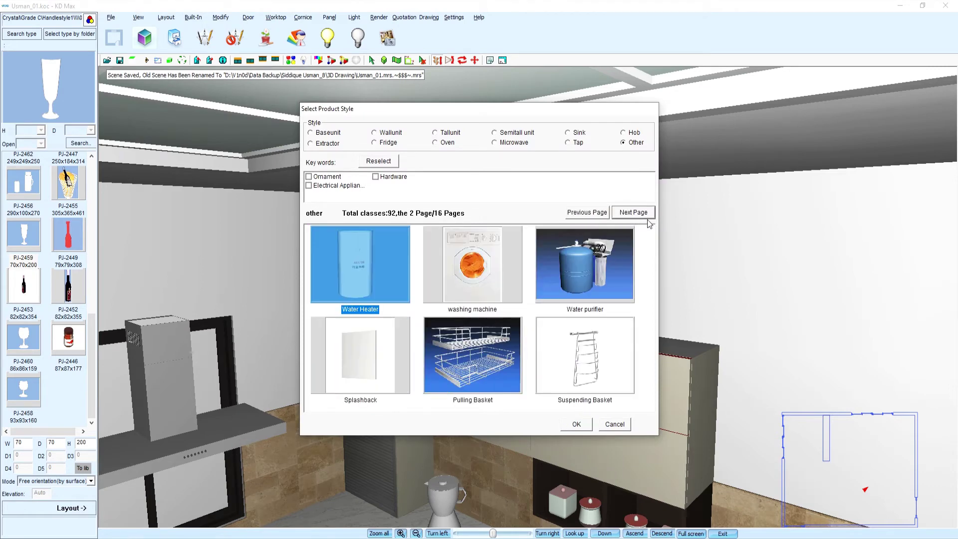
{"action": "left_click", "coordinate": [649, 215]}
{"action": "left_click", "coordinate": [649, 216]}
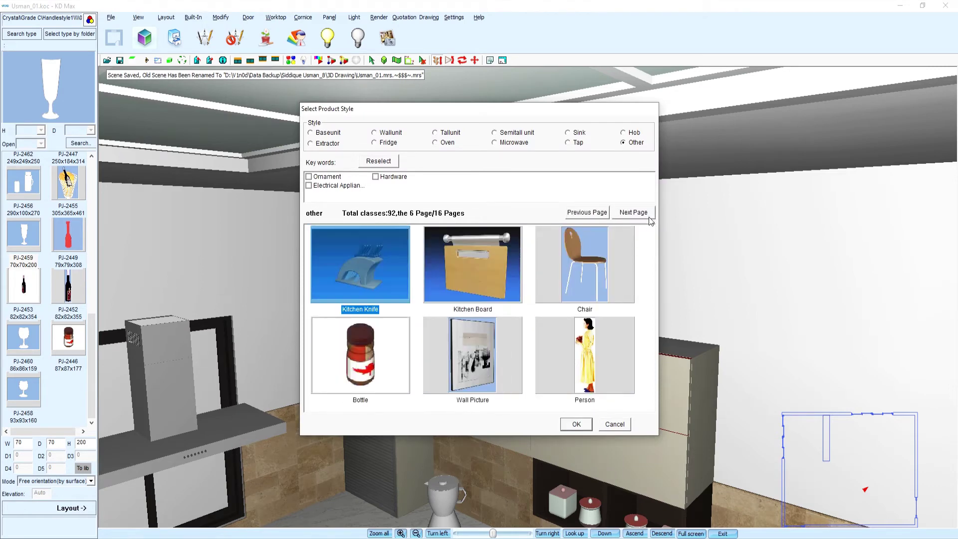
{"action": "left_click", "coordinate": [468, 349]}
{"action": "left_click", "coordinate": [576, 424]}
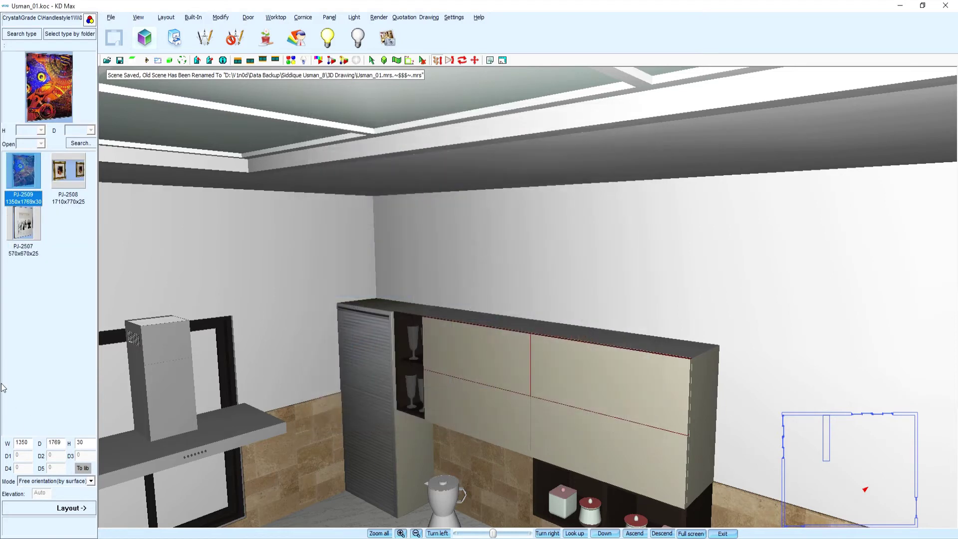
- Place the PJ-2507 black-and-white picture on the wall above the wall cabinets
{"action": "left_click", "coordinate": [91, 481]}
{"action": "left_click", "coordinate": [50, 471]}
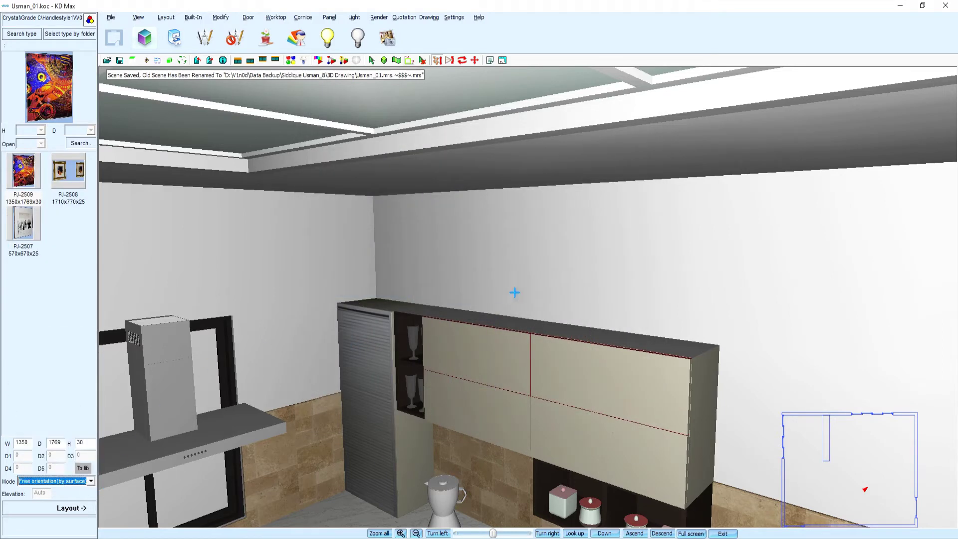
{"action": "left_click", "coordinate": [25, 224]}
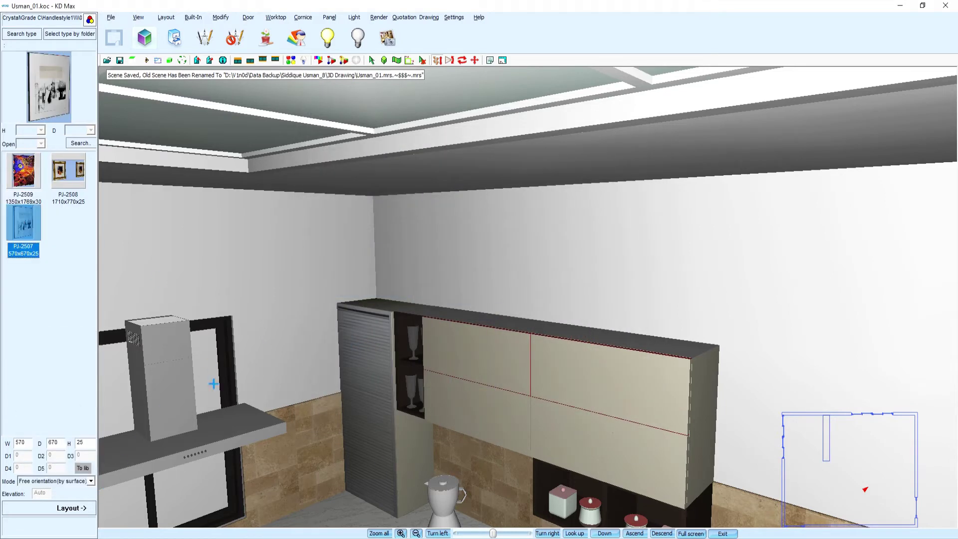
{"action": "left_click", "coordinate": [74, 510]}
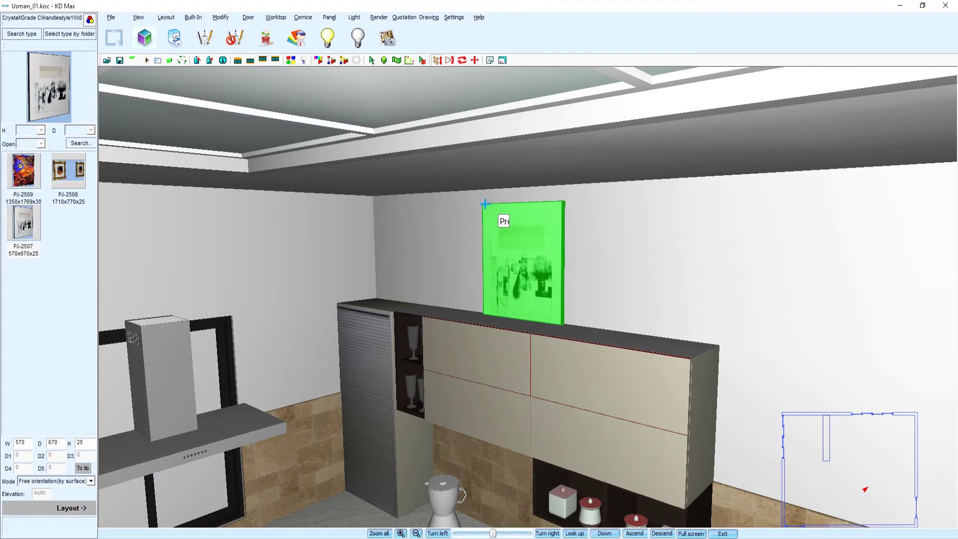
{"action": "left_click", "coordinate": [484, 204]}
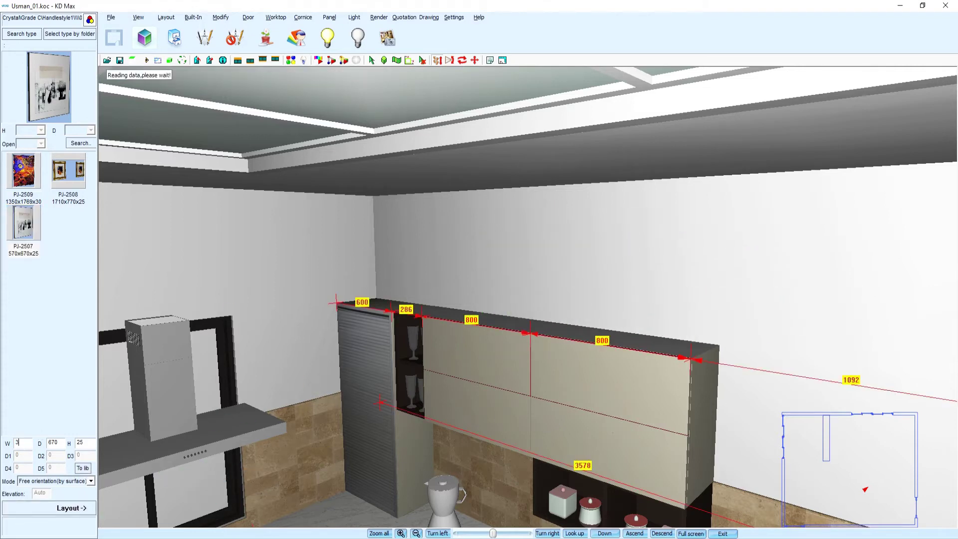
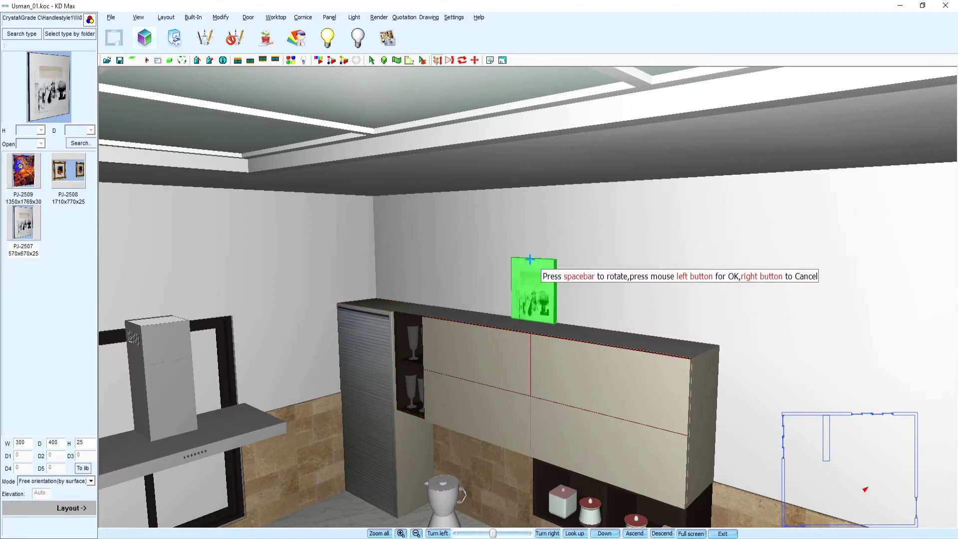
- Tilt the framed picture about 18° backward in the vertical plane
{"action": "left_click", "coordinate": [649, 245]}
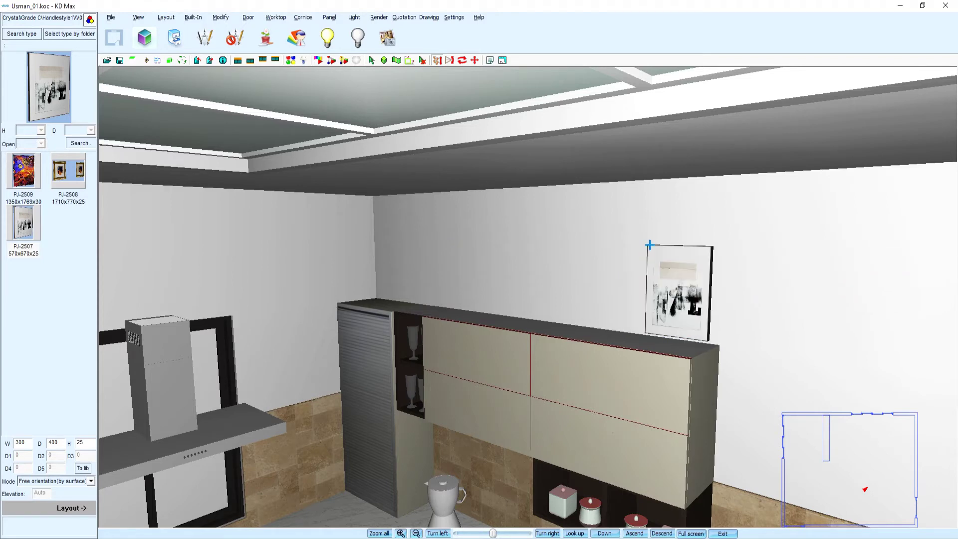
{"action": "left_click", "coordinate": [305, 45]}
{"action": "mouse_move", "coordinate": [425, 284]}
{"action": "left_mouse_down"}
{"action": "mouse_move", "coordinate": [429, 336]}
{"action": "mouse_move", "coordinate": [445, 324]}
{"action": "mouse_move", "coordinate": [299, 56]}
{"action": "left_mouse_up"}
{"action": "left_click", "coordinate": [370, 60]}
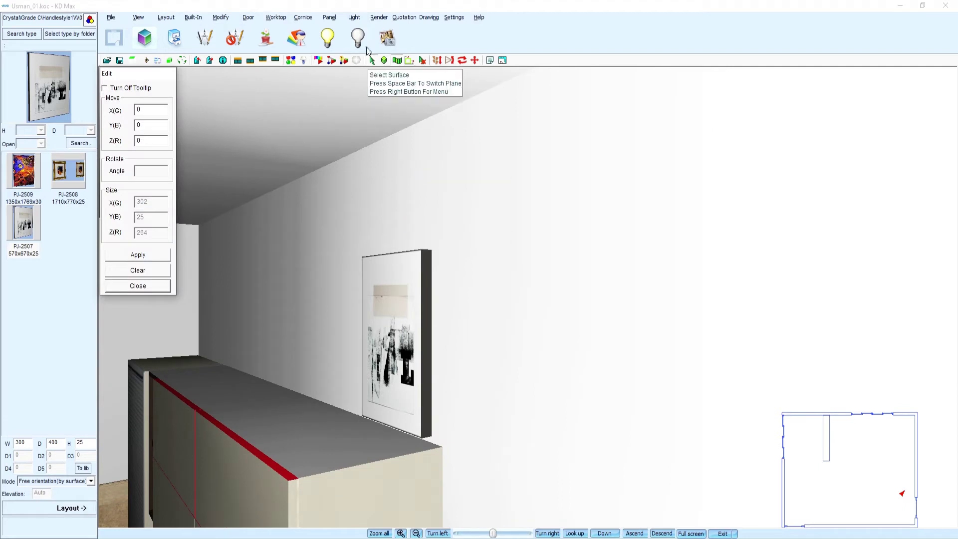
{"action": "left_click", "coordinate": [335, 254]}
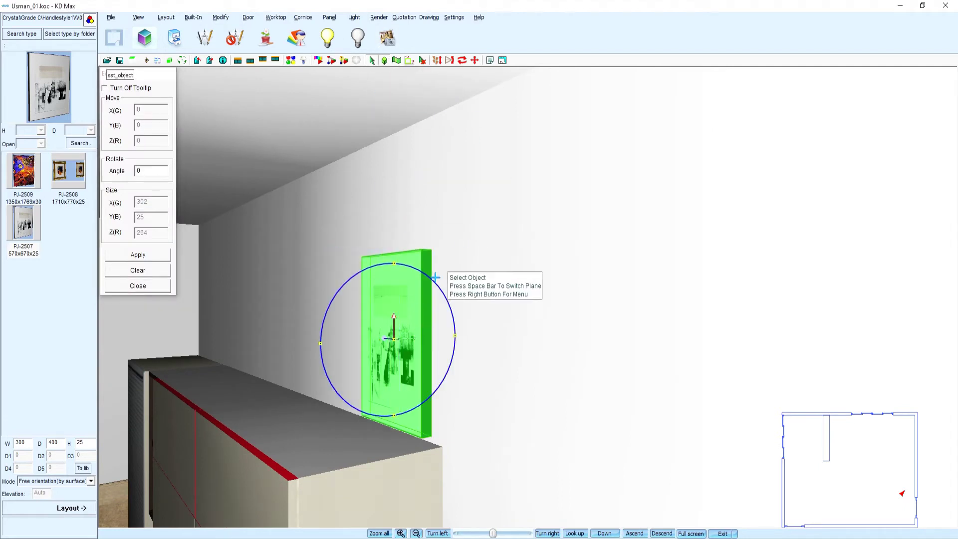
{"action": "key", "text": "space"}
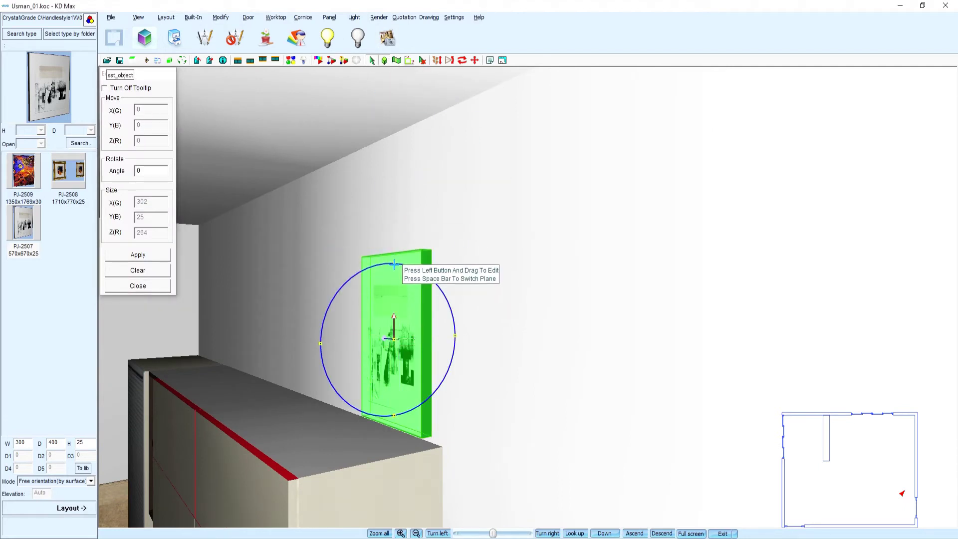
{"action": "left_click_drag", "start_coordinate": [394, 264], "coordinate": [407, 265]}
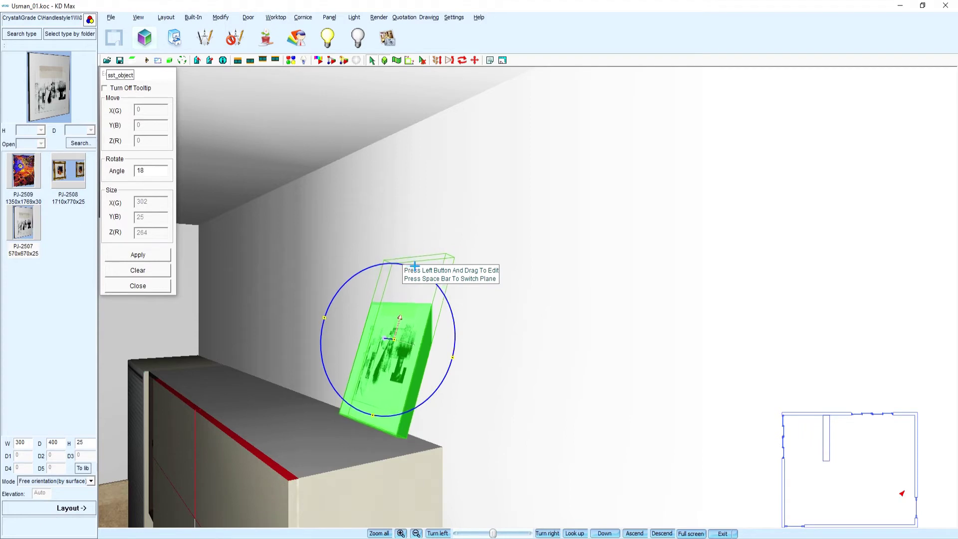
- Move the picture X -59 and Z -30 onto the cabinet top and apply it
{"action": "right_click", "coordinate": [337, 229]}
{"action": "left_click", "coordinate": [349, 232]}
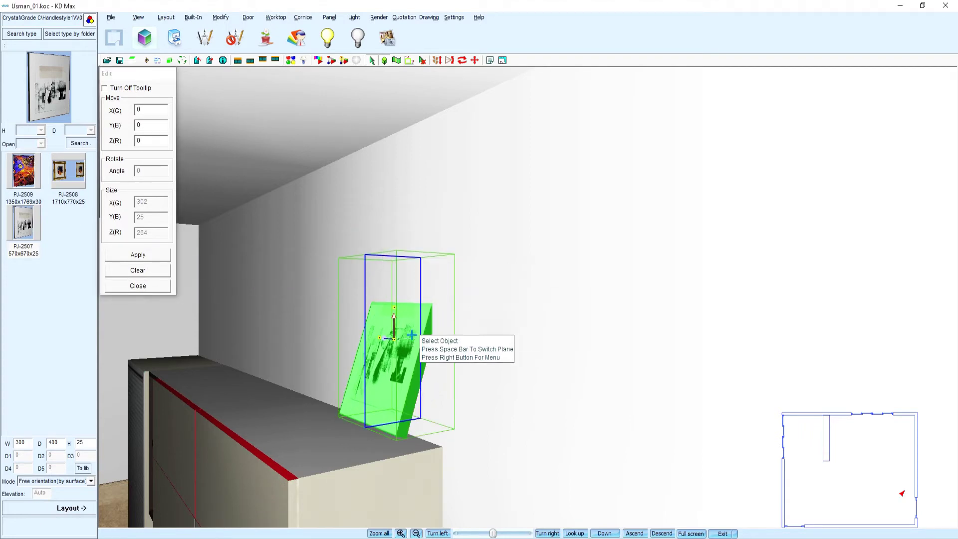
{"action": "left_click_drag", "start_coordinate": [421, 339], "coordinate": [406, 342]}
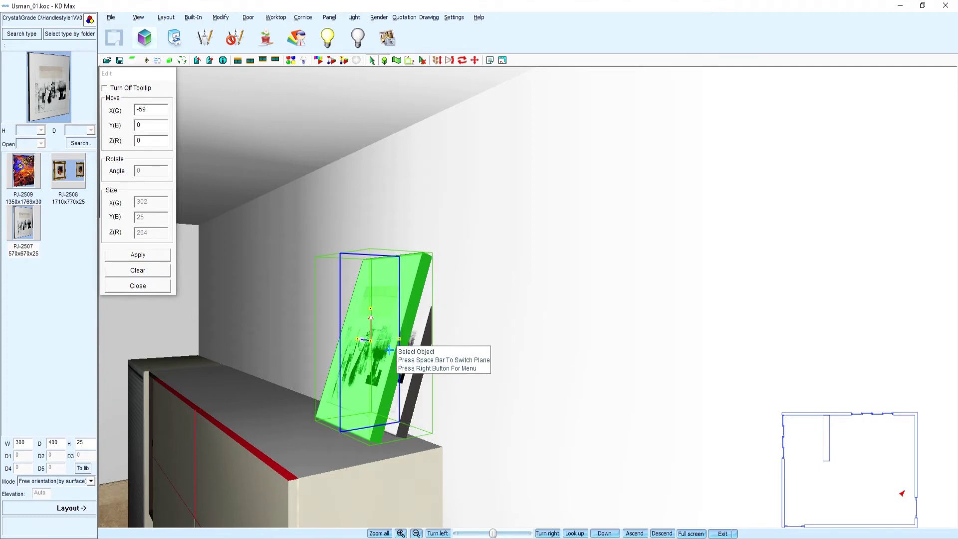
{"action": "left_click_drag", "start_coordinate": [370, 308], "coordinate": [375, 322]}
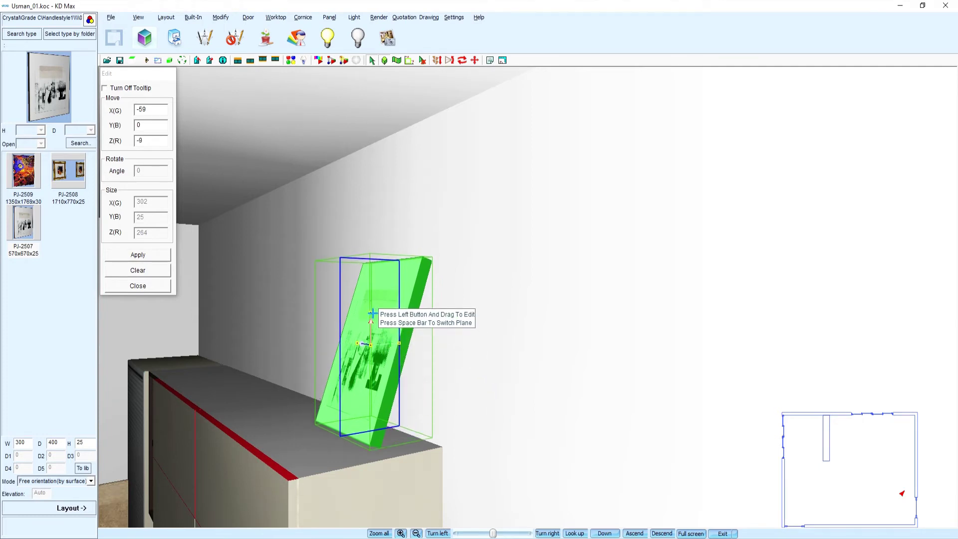
{"action": "left_click", "coordinate": [129, 259]}
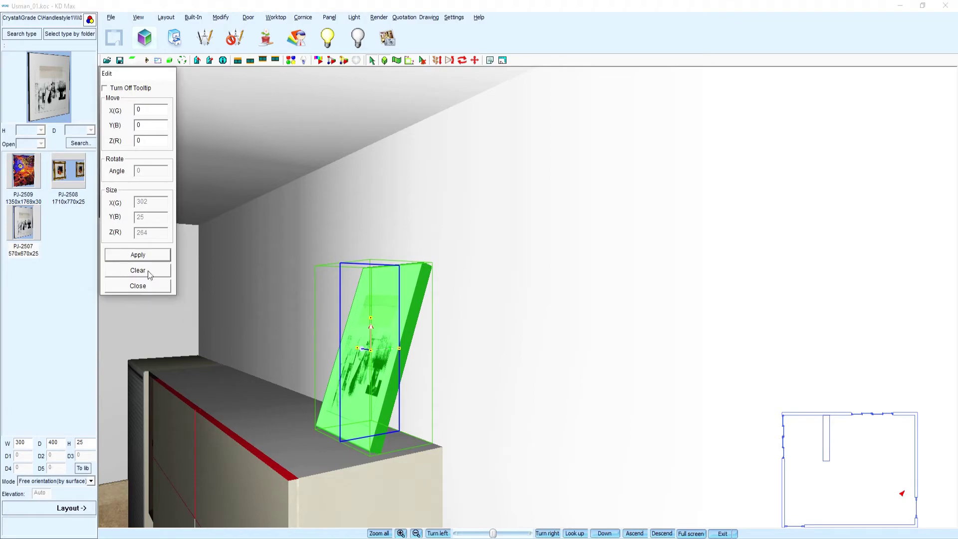
{"action": "left_click", "coordinate": [138, 286]}
- Close the placement panel and pull the view back to show the picture on the cabinet
{"action": "left_click", "coordinate": [428, 81]}
{"action": "mouse_move", "coordinate": [427, 81]}
{"action": "left_mouse_down"}
{"action": "mouse_move", "coordinate": [427, 119]}
{"action": "mouse_move", "coordinate": [488, 208]}
{"action": "mouse_move", "coordinate": [512, 164]}
{"action": "mouse_move", "coordinate": [601, 194]}
{"action": "mouse_move", "coordinate": [509, 181]}
{"action": "mouse_move", "coordinate": [494, 236]}
{"action": "left_mouse_up"}
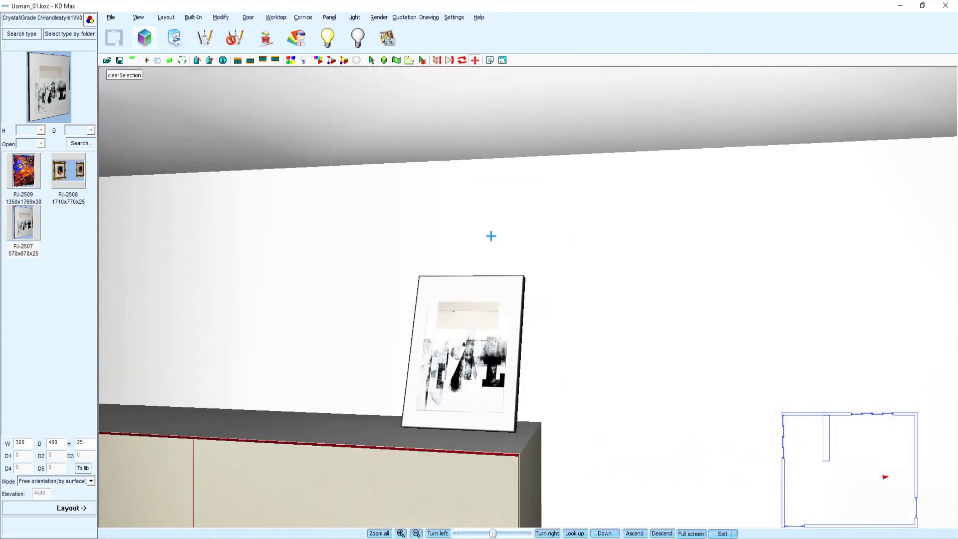
{"action": "mouse_move", "coordinate": [419, 276]}
{"action": "left_mouse_down"}
{"action": "mouse_move", "coordinate": [488, 312]}
{"action": "mouse_move", "coordinate": [507, 299]}
{"action": "left_mouse_up"}
{"action": "left_click_drag", "start_coordinate": [500, 385], "coordinate": [486, 372]}
- Save the KD Max scene with Ctrl+S
{"action": "key", "text": "ctrl+s"}
{"action": "key", "text": "Return"}
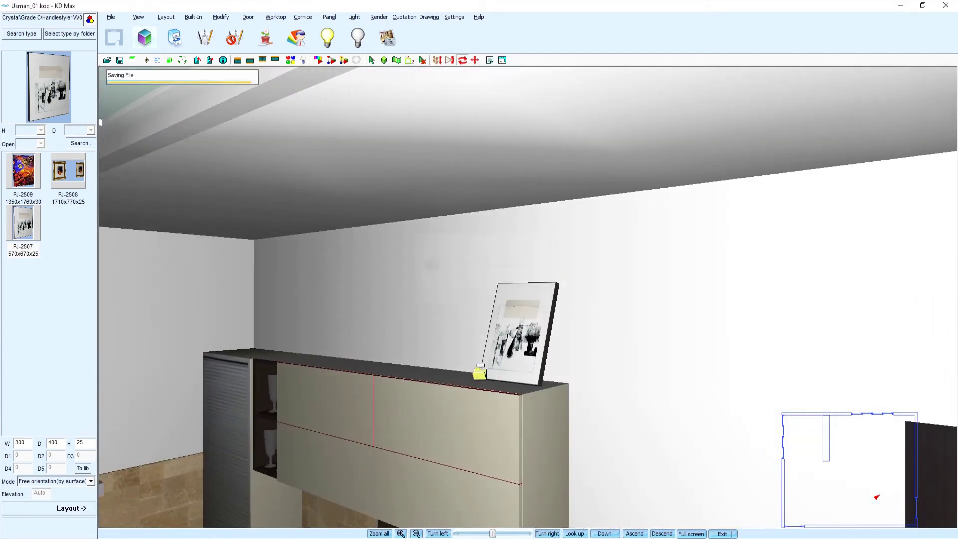
{"action": "scroll", "coordinate": [439, 380], "scroll_direction": "down", "scroll_amount": 2}
{"action": "scroll", "coordinate": [439, 380], "scroll_direction": "down", "scroll_amount": 5}
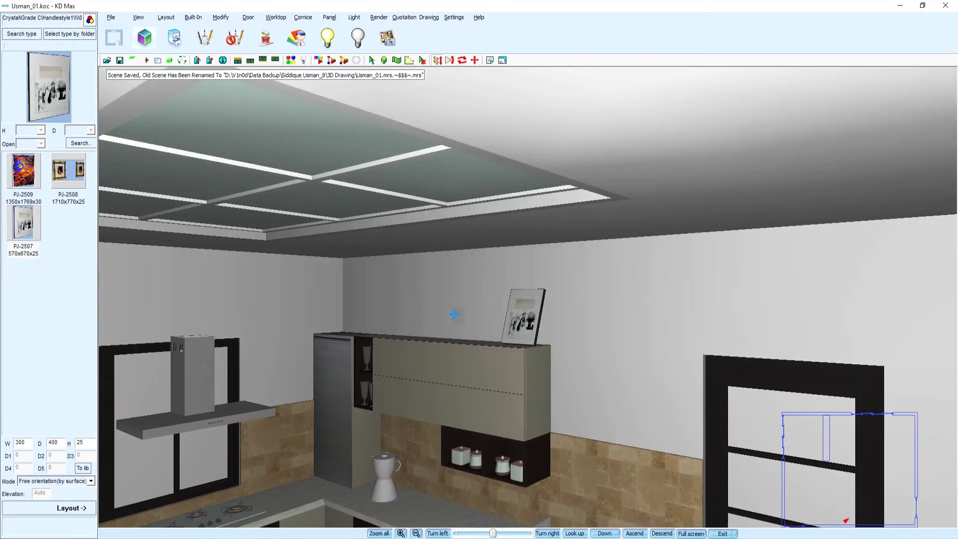
{"action": "key", "text": "super"}
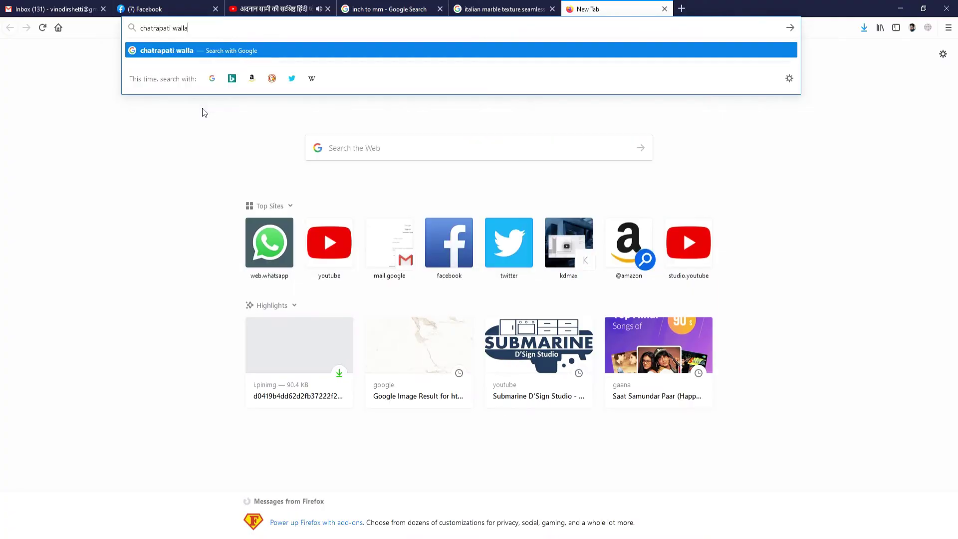
- Open the Chhatrapati calligraphy wallpaper at full size and bring up its image menu
{"action": "scroll", "coordinate": [483, 253], "scroll_direction": "down", "scroll_amount": 8}
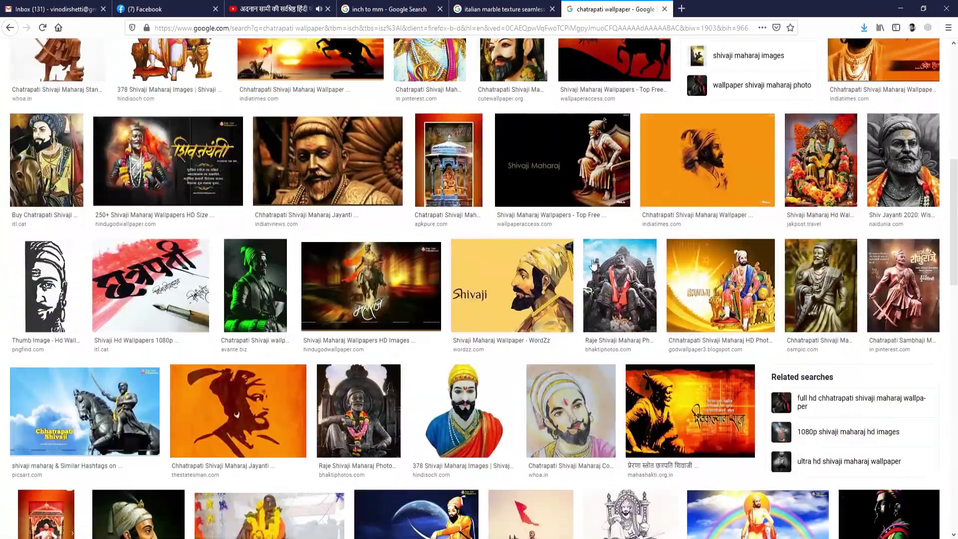
{"action": "left_click", "coordinate": [208, 245]}
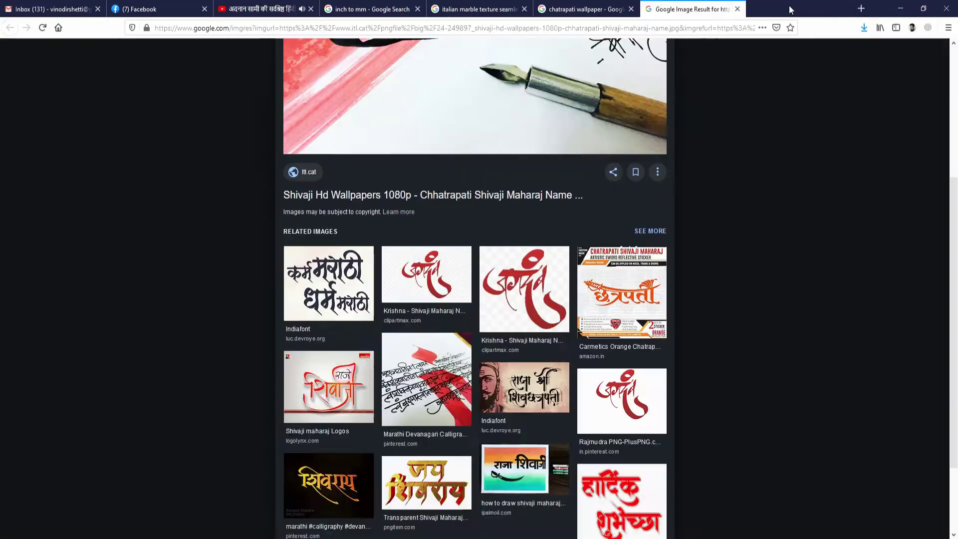
{"action": "right_click", "coordinate": [549, 280]}
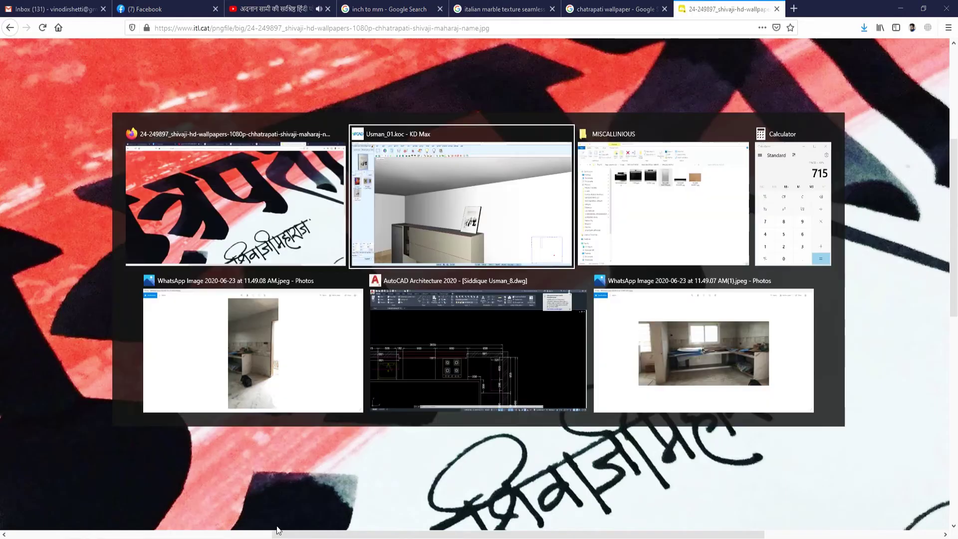
{"action": "left_click", "coordinate": [663, 205]}
{"action": "key", "text": "alt+Left"}
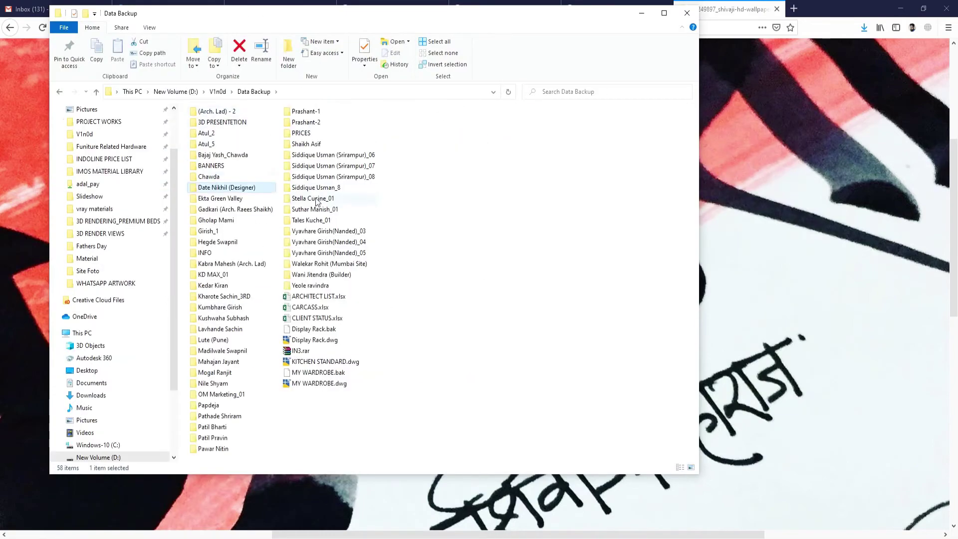
{"action": "key", "text": "alt+Tab"}
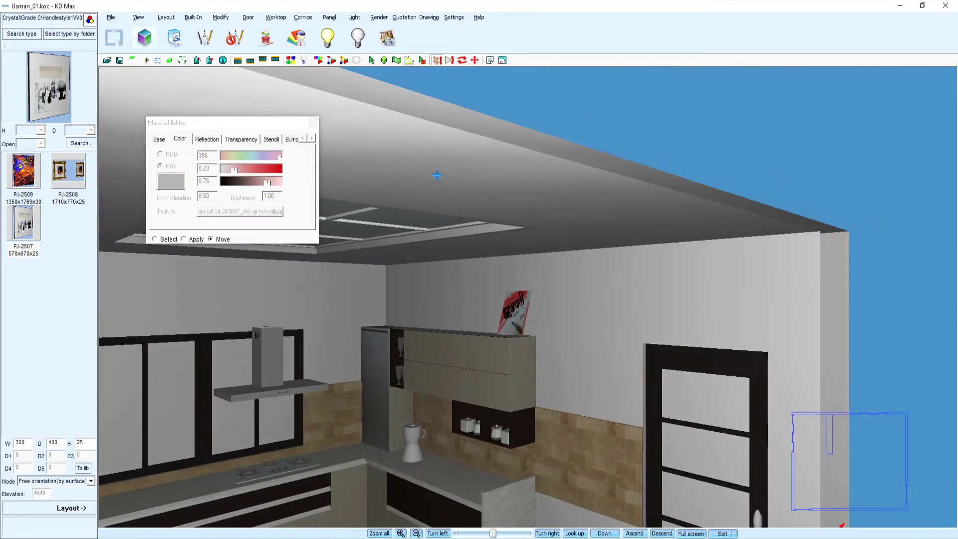
- Close the Material Editor with the calligraphy texture applied, then page through Select Product Style
{"action": "mouse_move", "coordinate": [436, 175]}
{"action": "left_mouse_down"}
{"action": "mouse_move", "coordinate": [661, 285]}
{"action": "mouse_move", "coordinate": [663, 359]}
{"action": "mouse_move", "coordinate": [567, 304]}
{"action": "left_mouse_up"}
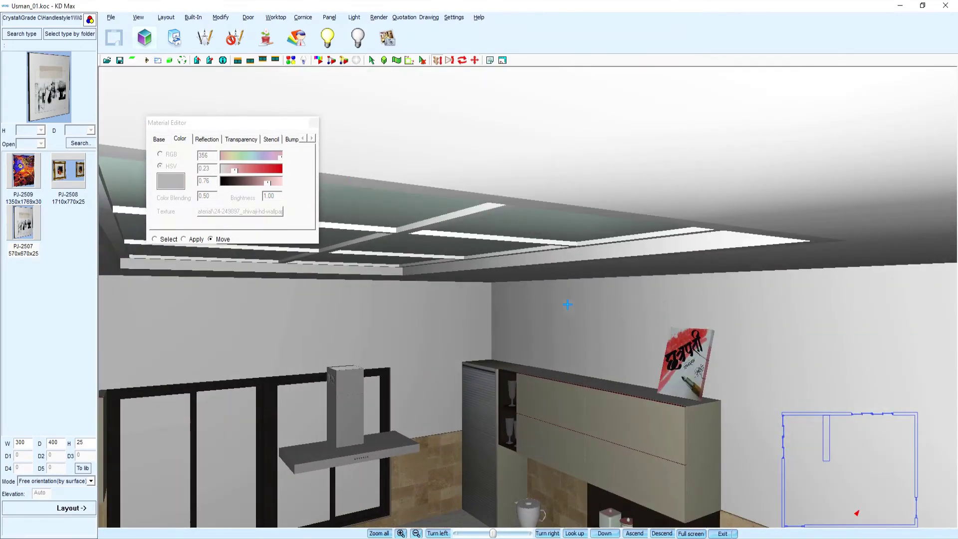
{"action": "left_click", "coordinate": [313, 124]}
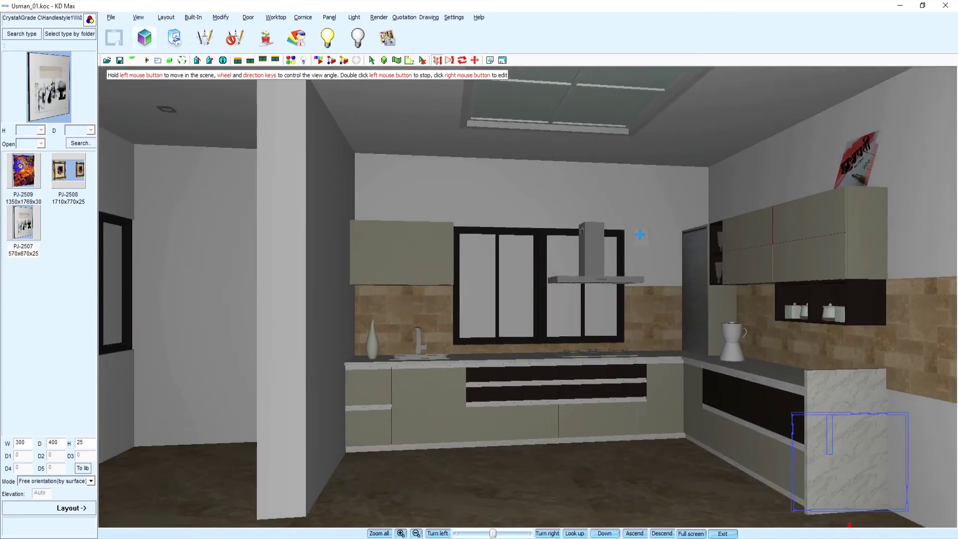
{"action": "left_click_drag", "start_coordinate": [639, 234], "coordinate": [370, 283]}
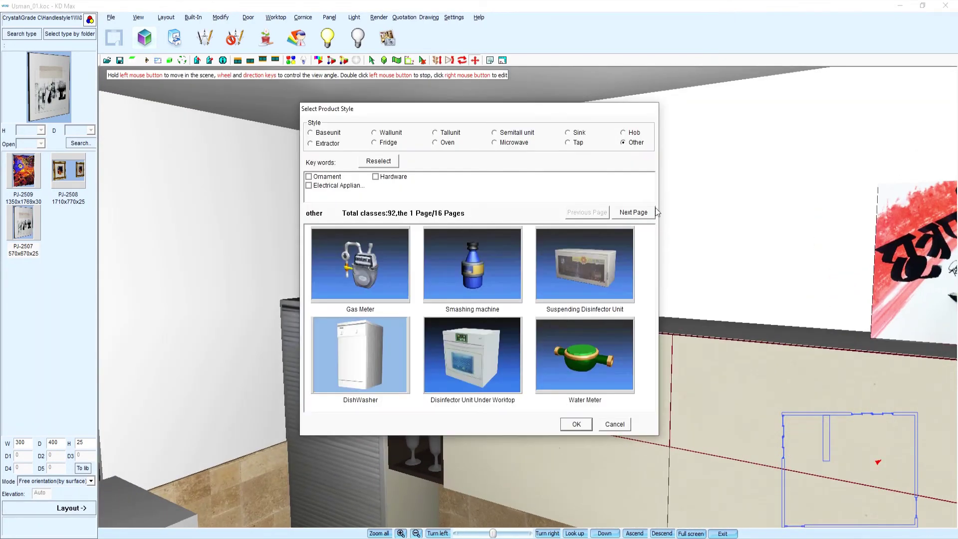
{"action": "left_click", "coordinate": [633, 212]}
{"action": "left_click", "coordinate": [633, 212]}
{"action": "left_click", "coordinate": [633, 212]}
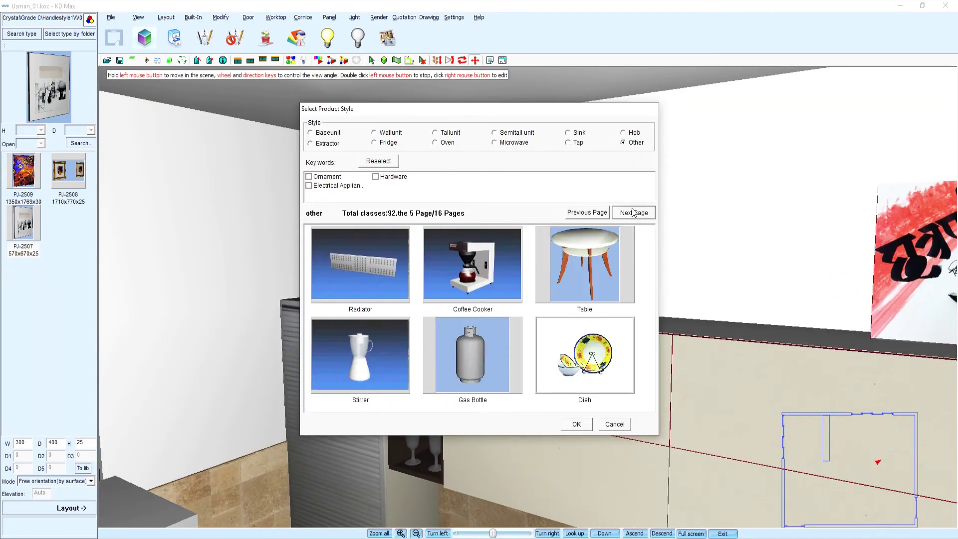
{"action": "left_click", "coordinate": [633, 212]}
{"action": "left_click", "coordinate": [633, 212]}
{"action": "left_click", "coordinate": [633, 212]}
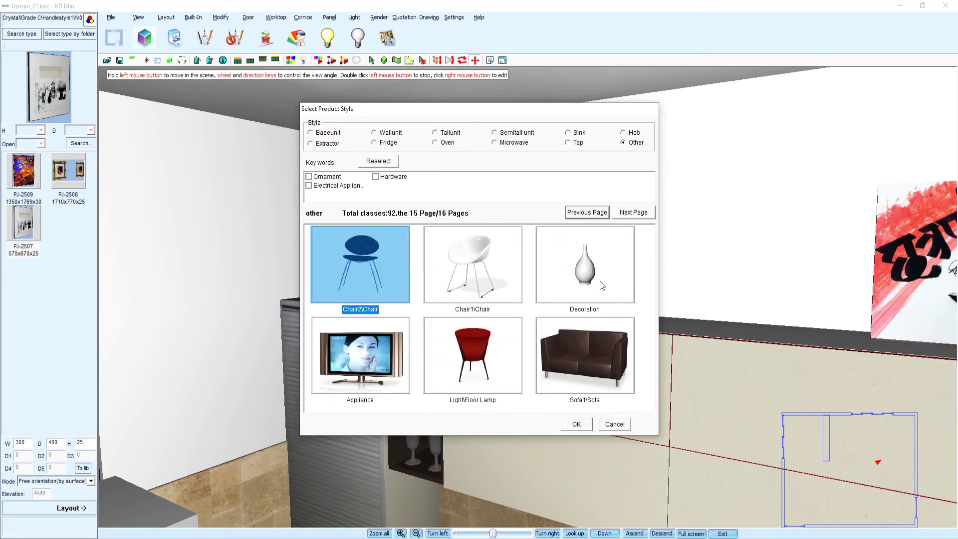
- Browse the Decoration category and choose the add03_DEC_038 vase
{"action": "left_click", "coordinate": [578, 212]}
{"action": "left_click", "coordinate": [632, 214]}
{"action": "double_click", "coordinate": [589, 276]}
{"action": "left_click_drag", "start_coordinate": [92, 172], "coordinate": [91, 300]}
{"action": "left_click", "coordinate": [26, 308]}
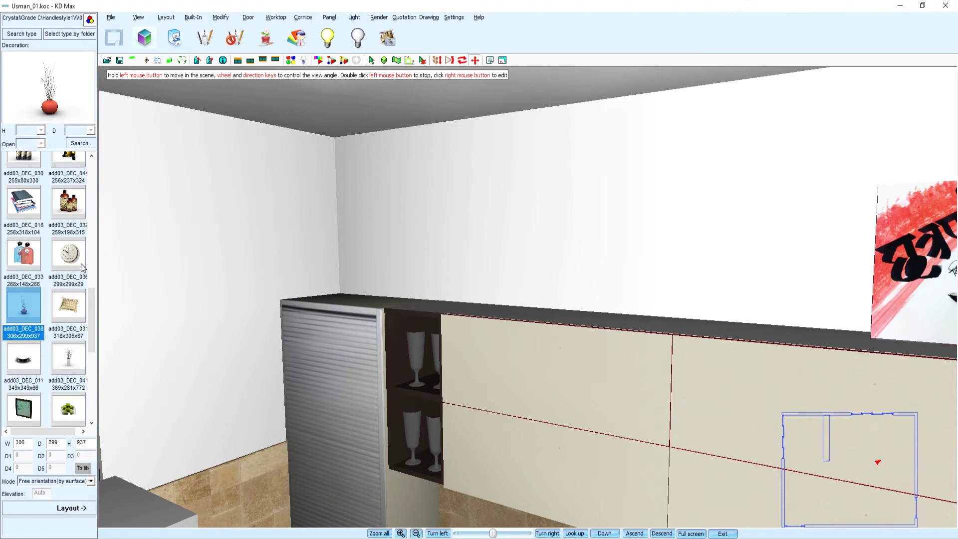
{"action": "scroll", "coordinate": [88, 353], "scroll_direction": "down", "scroll_amount": 3}
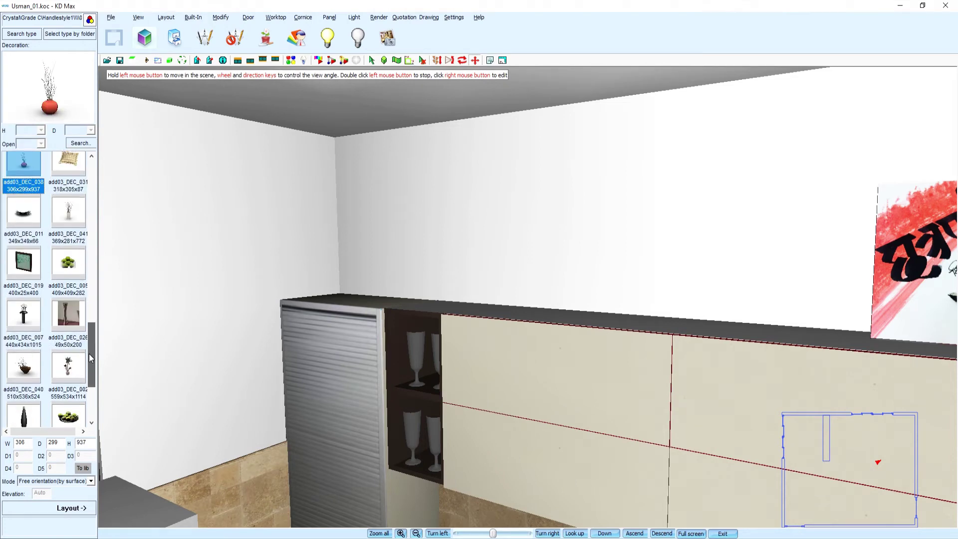
{"action": "left_click", "coordinate": [59, 364]}
{"action": "left_click", "coordinate": [28, 350]}
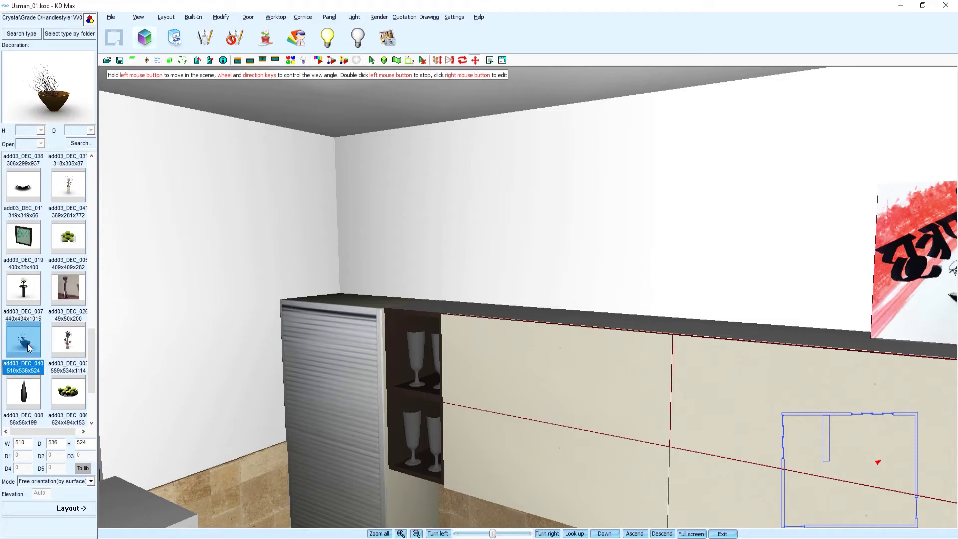
{"action": "left_click", "coordinate": [86, 347]}
{"action": "mouse_move", "coordinate": [89, 391]}
{"action": "left_mouse_down"}
{"action": "mouse_move", "coordinate": [102, 277]}
{"action": "mouse_move", "coordinate": [82, 335]}
{"action": "mouse_move", "coordinate": [77, 326]}
{"action": "left_mouse_up"}
{"action": "left_click", "coordinate": [24, 242]}
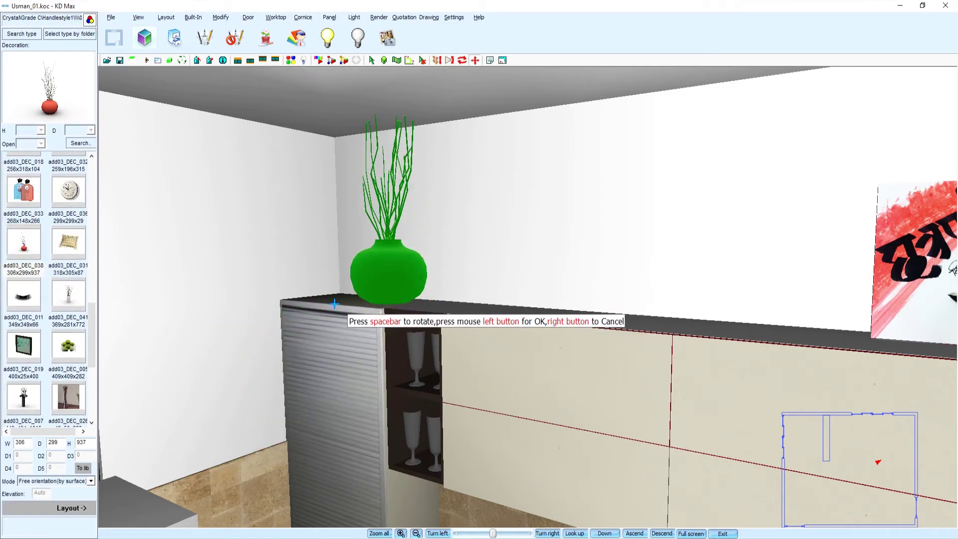
- Place the vase on top of the tall cabinet
{"action": "left_click", "coordinate": [473, 318]}
{"action": "scroll", "coordinate": [473, 317], "scroll_direction": "down", "scroll_amount": 3}
{"action": "scroll", "coordinate": [451, 321], "scroll_direction": "down", "scroll_amount": 3}
{"action": "scroll", "coordinate": [494, 240], "scroll_direction": "down", "scroll_amount": 2}
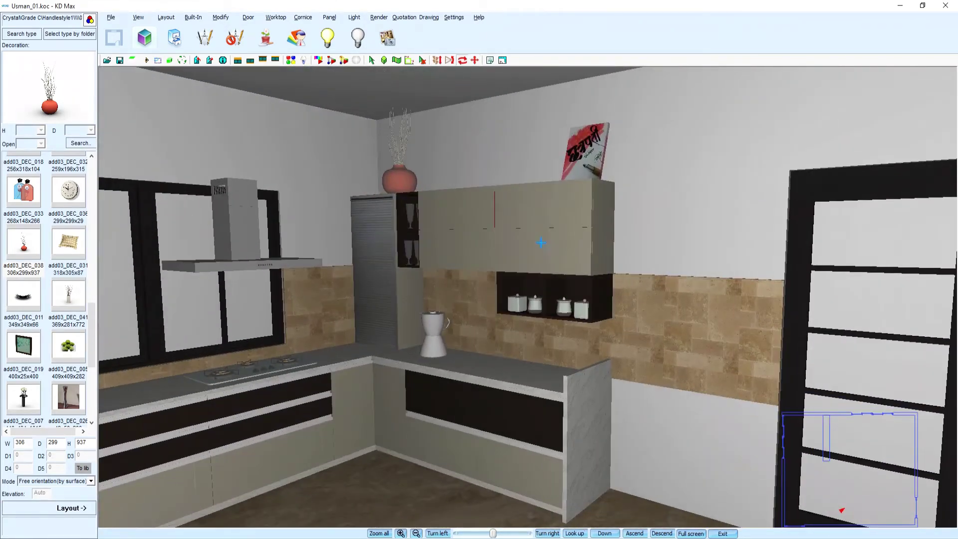
{"action": "scroll", "coordinate": [483, 242], "scroll_direction": "down", "scroll_amount": 2}
{"action": "scroll", "coordinate": [493, 270], "scroll_direction": "up", "scroll_amount": 2}
{"action": "scroll", "coordinate": [573, 353], "scroll_direction": "down", "scroll_amount": 1}
{"action": "scroll", "coordinate": [479, 254], "scroll_direction": "down", "scroll_amount": 2}
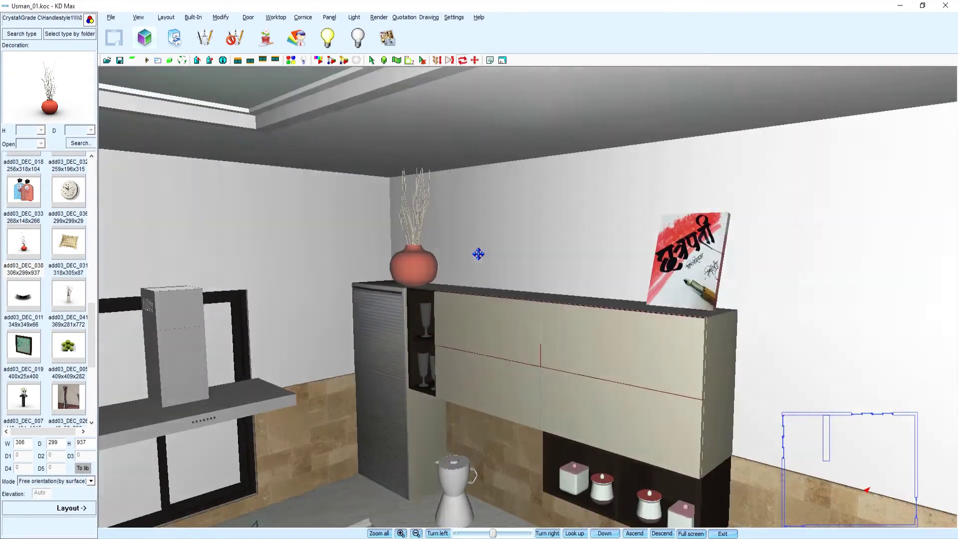
{"action": "scroll", "coordinate": [458, 234], "scroll_direction": "down", "scroll_amount": 2}
{"action": "scroll", "coordinate": [458, 234], "scroll_direction": "up", "scroll_amount": 2}
{"action": "scroll", "coordinate": [429, 250], "scroll_direction": "down", "scroll_amount": 1}
{"action": "scroll", "coordinate": [398, 263], "scroll_direction": "up", "scroll_amount": 2}
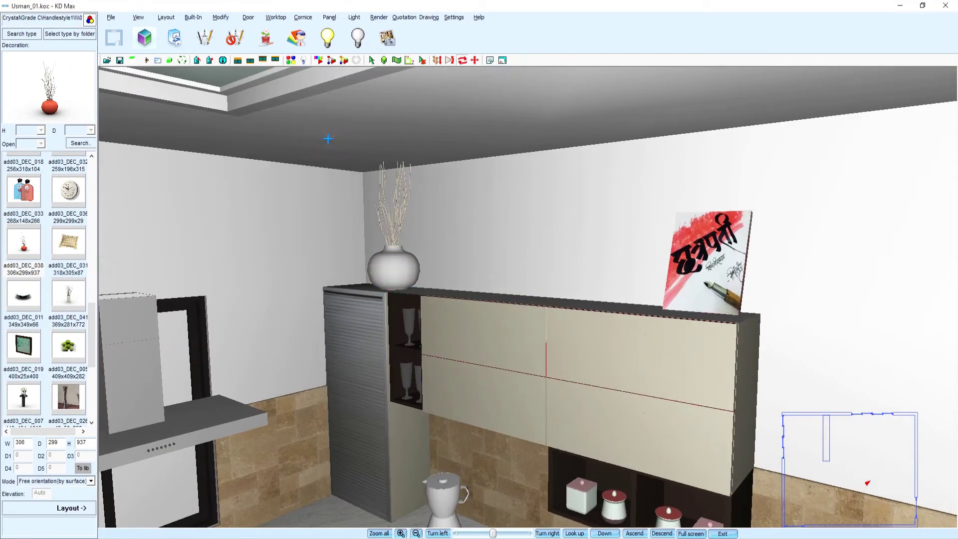
{"action": "scroll", "coordinate": [391, 216], "scroll_direction": "up", "scroll_amount": 1}
{"action": "scroll", "coordinate": [376, 197], "scroll_direction": "up", "scroll_amount": 2}
{"action": "scroll", "coordinate": [387, 255], "scroll_direction": "up", "scroll_amount": 1}
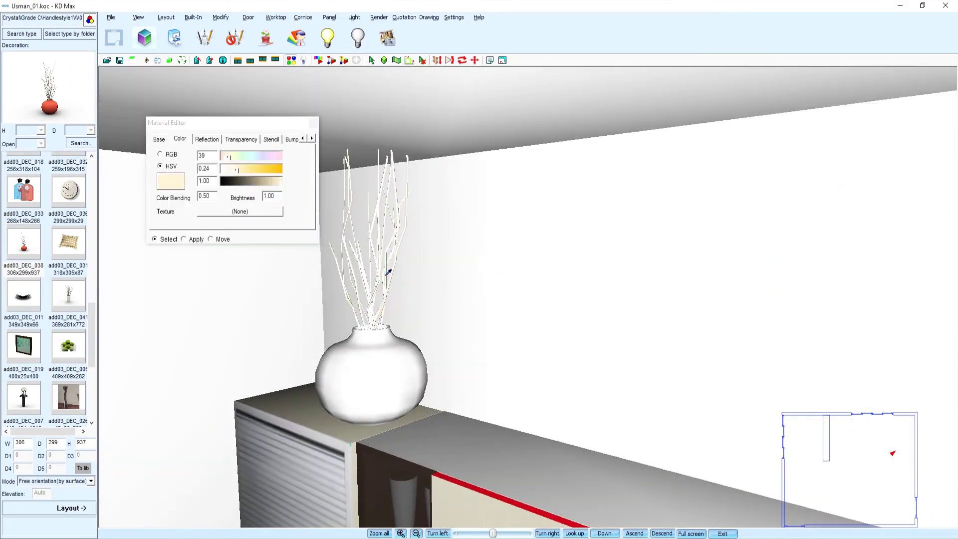
- Set the stem colour to dark green (HSV about 99, 0.85, 0.52) and close the editor
{"action": "left_click", "coordinate": [259, 182]}
{"action": "left_click", "coordinate": [279, 168]}
{"action": "mouse_move", "coordinate": [229, 157]}
{"action": "left_mouse_down"}
{"action": "mouse_move", "coordinate": [238, 157]}
{"action": "mouse_move", "coordinate": [243, 186]}
{"action": "left_mouse_up"}
{"action": "left_click", "coordinate": [253, 181]}
{"action": "left_click", "coordinate": [207, 139]}
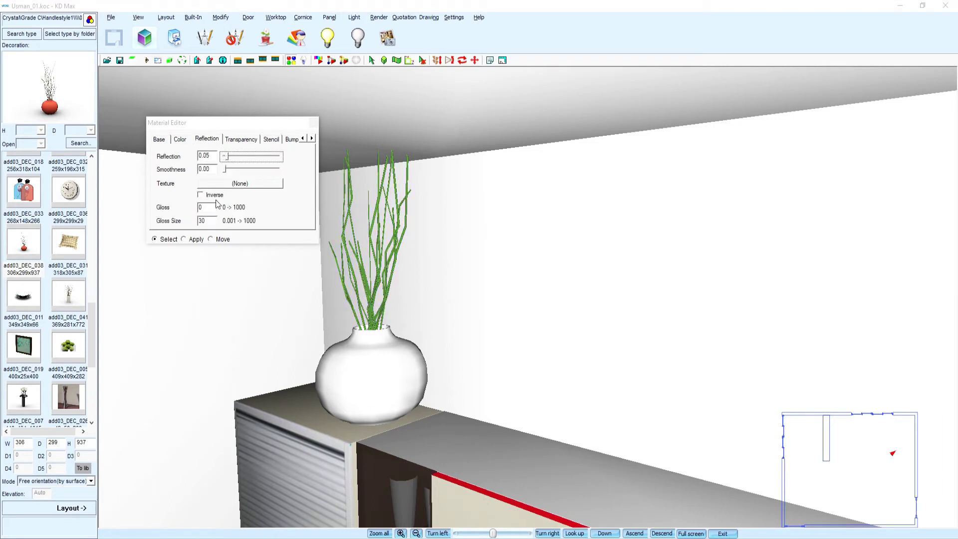
{"action": "left_click", "coordinate": [312, 123]}
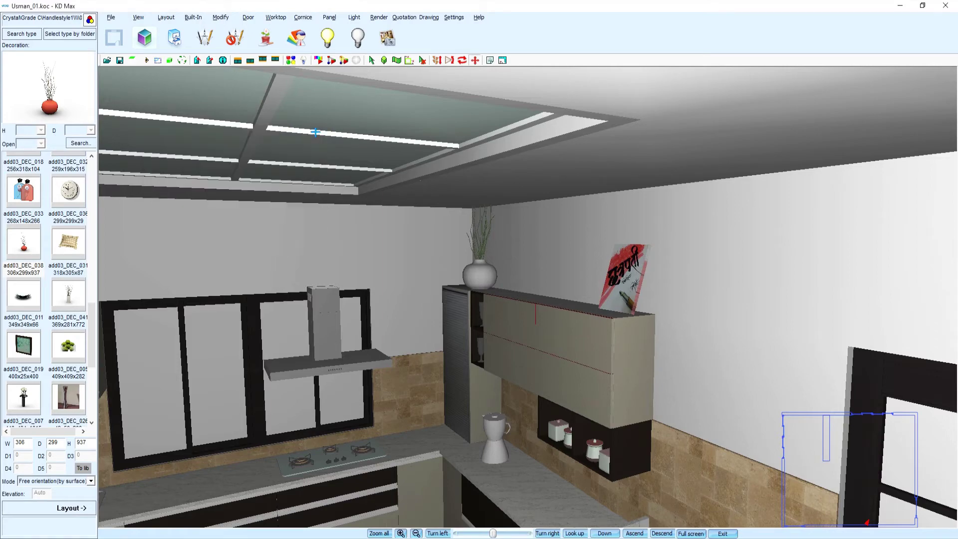
{"action": "left_click", "coordinate": [312, 124]}
{"action": "scroll", "coordinate": [490, 330], "scroll_direction": "up", "scroll_amount": 3}
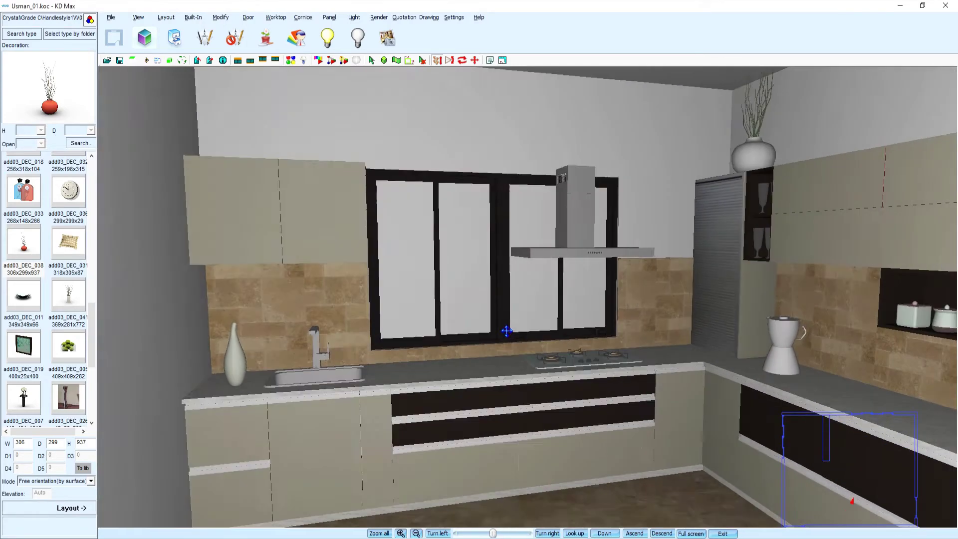
- Place a plate on the countertop left of the hob
{"action": "scroll", "coordinate": [94, 312], "scroll_direction": "down", "scroll_amount": 2}
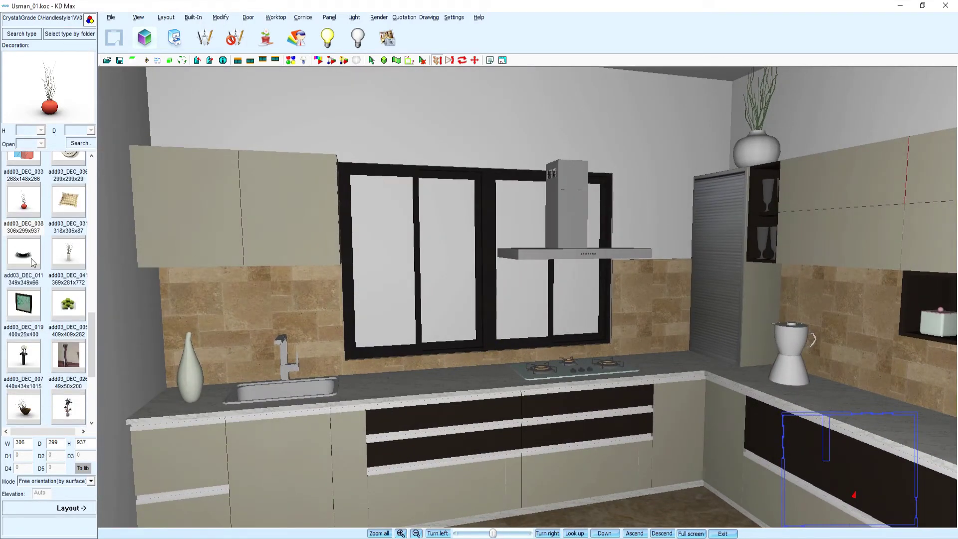
{"action": "left_click", "coordinate": [23, 253]}
{"action": "left_click", "coordinate": [379, 386]}
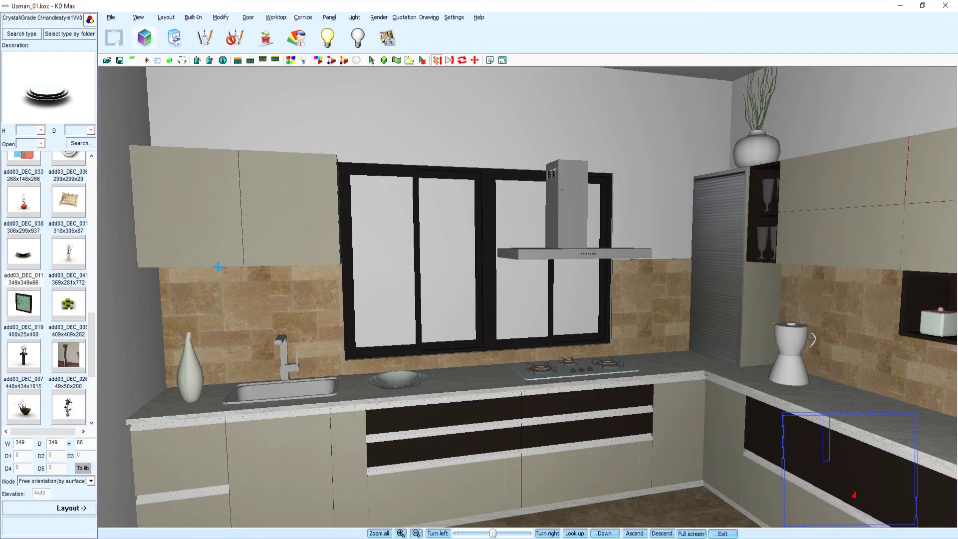
{"action": "left_click", "coordinate": [30, 360]}
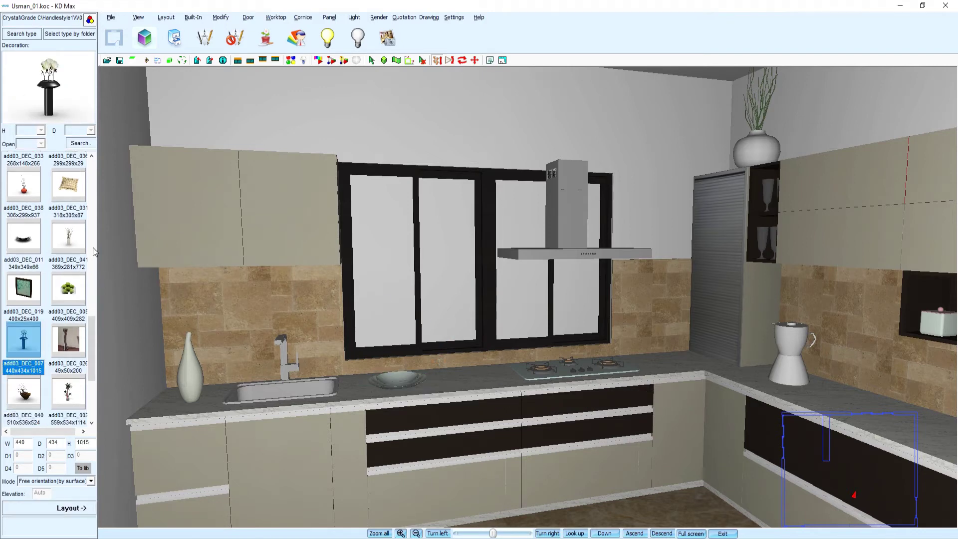
{"action": "left_click_drag", "start_coordinate": [92, 340], "coordinate": [94, 286]}
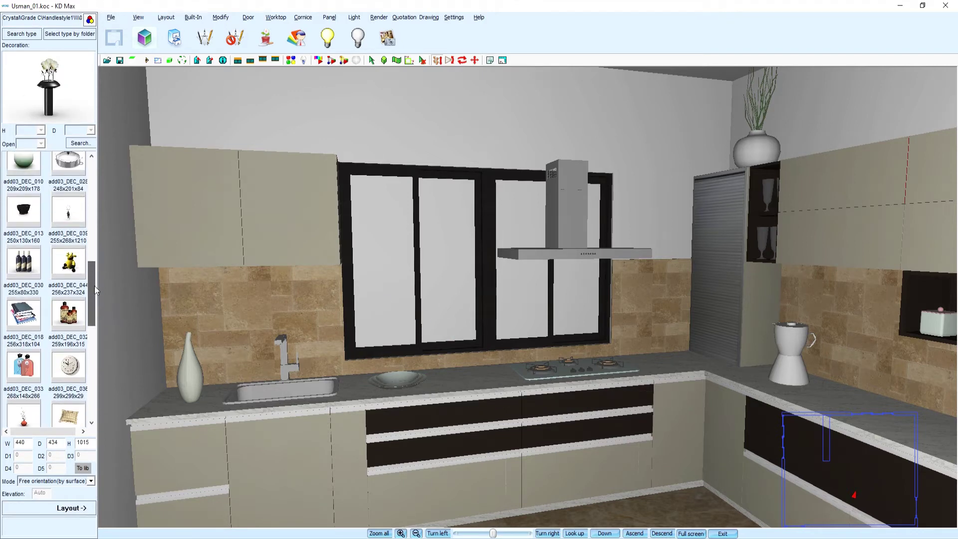
{"action": "mouse_move", "coordinate": [602, 274]}
{"action": "left_mouse_down"}
{"action": "mouse_move", "coordinate": [386, 249]}
{"action": "mouse_move", "coordinate": [374, 272]}
{"action": "mouse_move", "coordinate": [112, 306]}
{"action": "left_mouse_up"}
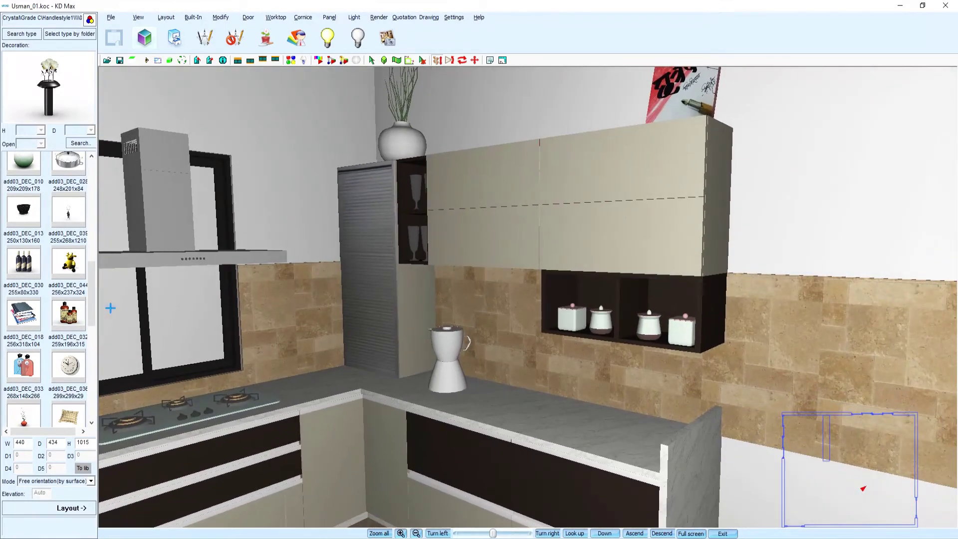
- Hang a wall clock above the cabinets and shift it further left
{"action": "left_click", "coordinate": [24, 314]}
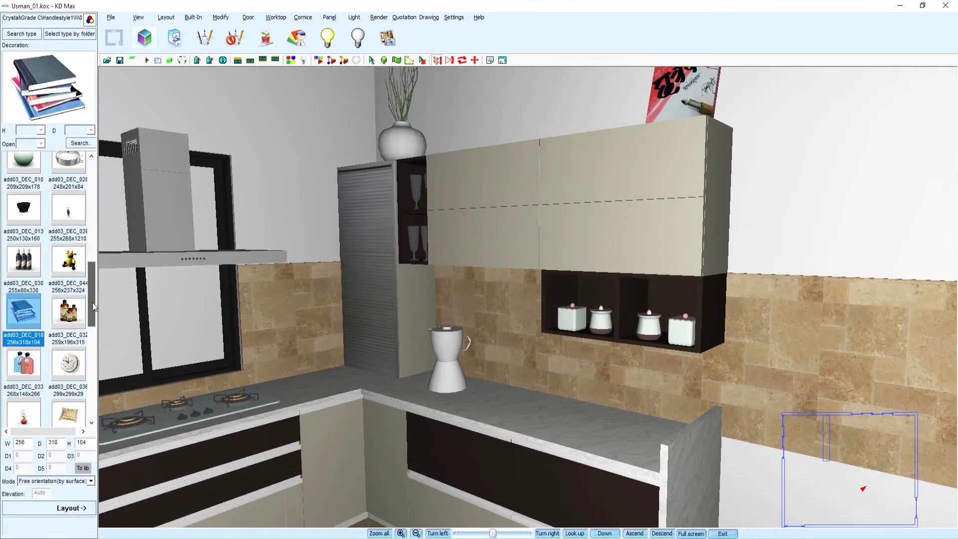
{"action": "left_click", "coordinate": [67, 365]}
{"action": "mouse_move", "coordinate": [486, 312]}
{"action": "left_mouse_down"}
{"action": "mouse_move", "coordinate": [523, 342]}
{"action": "mouse_move", "coordinate": [508, 279]}
{"action": "left_mouse_up"}
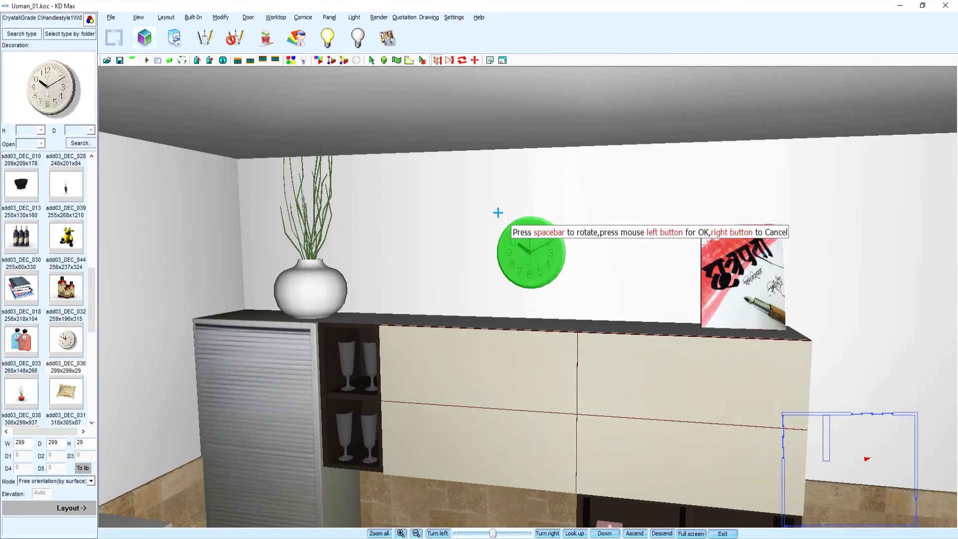
{"action": "left_click", "coordinate": [493, 209]}
{"action": "left_click_drag", "start_coordinate": [494, 209], "coordinate": [655, 304]}
{"action": "scroll", "coordinate": [655, 304], "scroll_direction": "up", "scroll_amount": 2}
{"action": "scroll", "coordinate": [658, 294], "scroll_direction": "up", "scroll_amount": 2}
{"action": "scroll", "coordinate": [663, 279], "scroll_direction": "up", "scroll_amount": 2}
{"action": "scroll", "coordinate": [671, 265], "scroll_direction": "up", "scroll_amount": 2}
{"action": "left_click", "coordinate": [670, 265]}
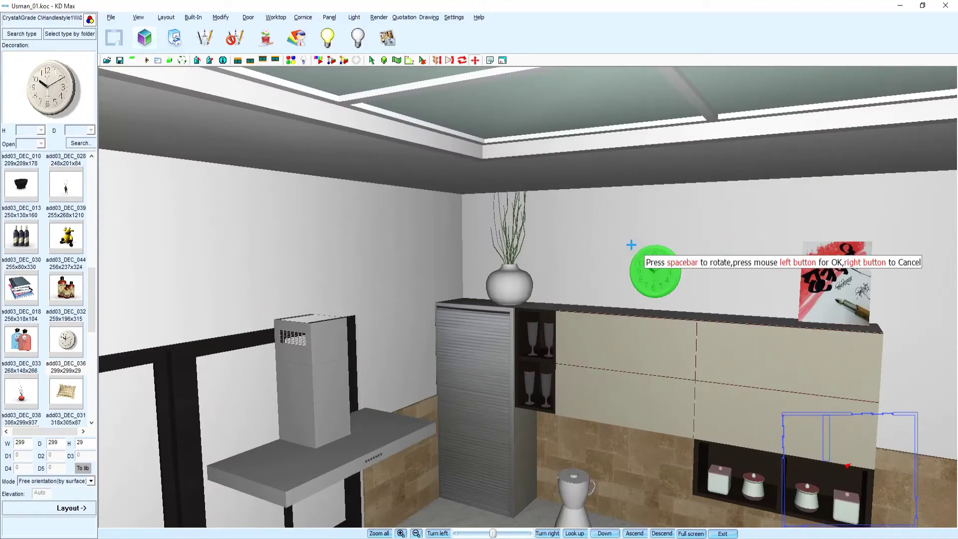
{"action": "left_click", "coordinate": [631, 243]}
{"action": "scroll", "coordinate": [631, 243], "scroll_direction": "down", "scroll_amount": 4}
{"action": "scroll", "coordinate": [620, 278], "scroll_direction": "up", "scroll_amount": 2}
{"action": "scroll", "coordinate": [588, 377], "scroll_direction": "up", "scroll_amount": 2}
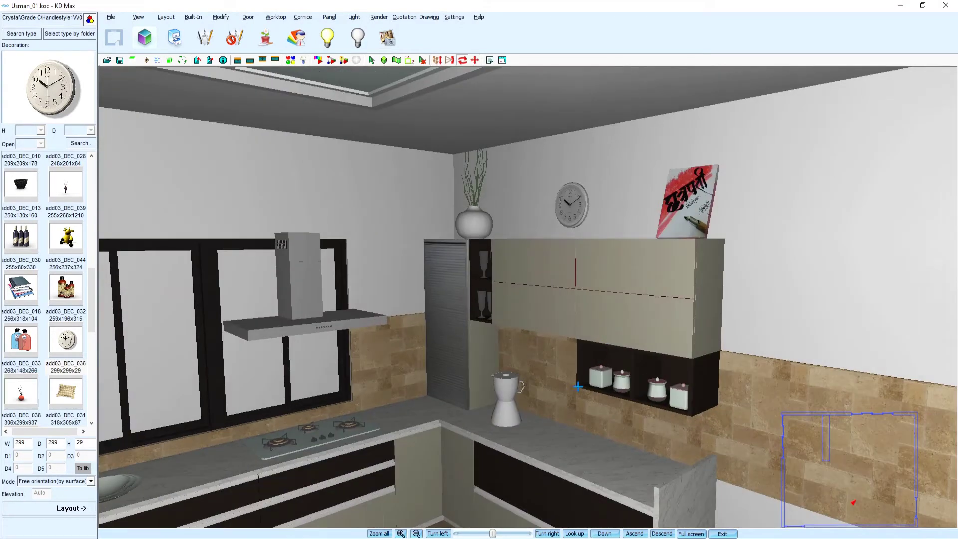
{"action": "scroll", "coordinate": [92, 298], "scroll_direction": "down", "scroll_amount": 3}
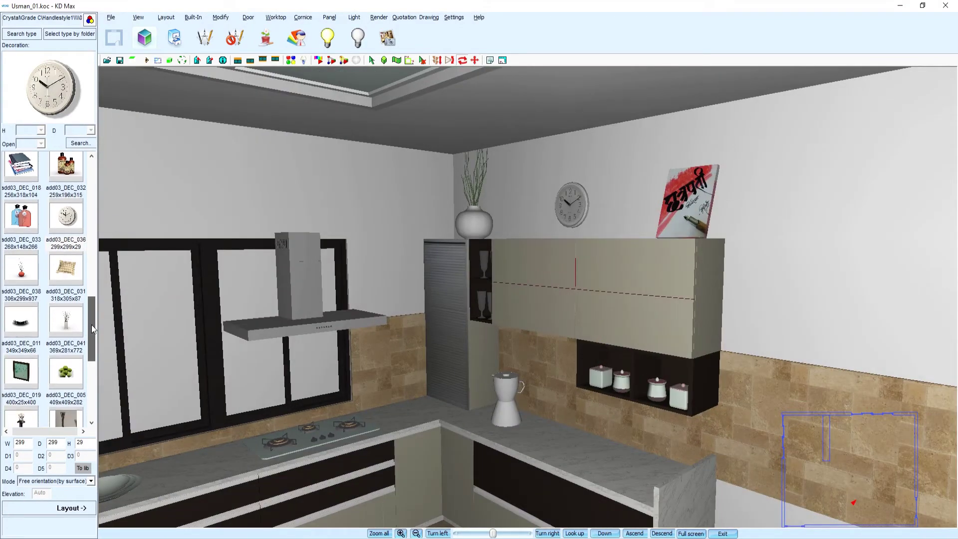
- Place the reed vase beside the blender and resize it with Change size
{"action": "left_click", "coordinate": [66, 320]}
{"action": "left_click_drag", "start_coordinate": [493, 379], "coordinate": [515, 389]}
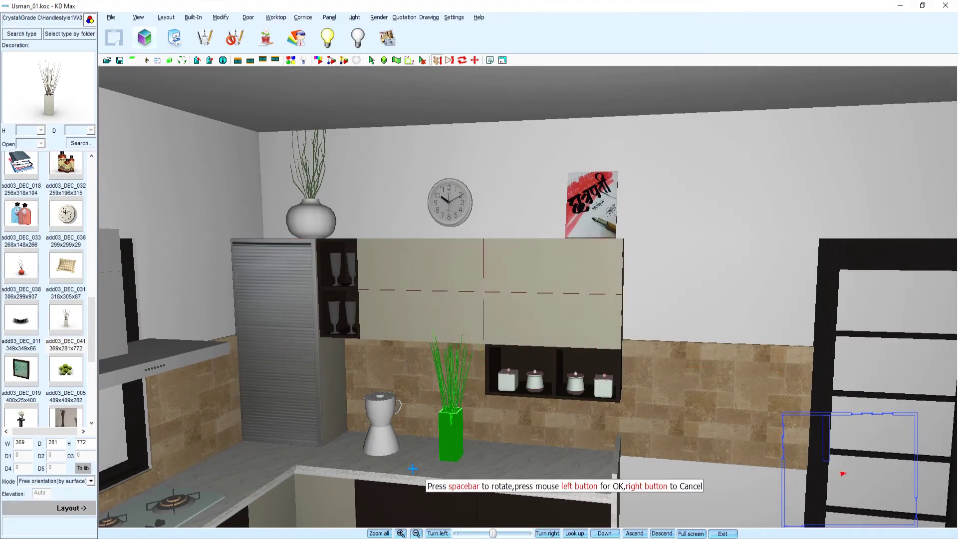
{"action": "left_click", "coordinate": [448, 449]}
{"action": "scroll", "coordinate": [451, 424], "scroll_direction": "up", "scroll_amount": 2}
{"action": "scroll", "coordinate": [451, 417], "scroll_direction": "up", "scroll_amount": 2}
{"action": "right_click", "coordinate": [451, 417]}
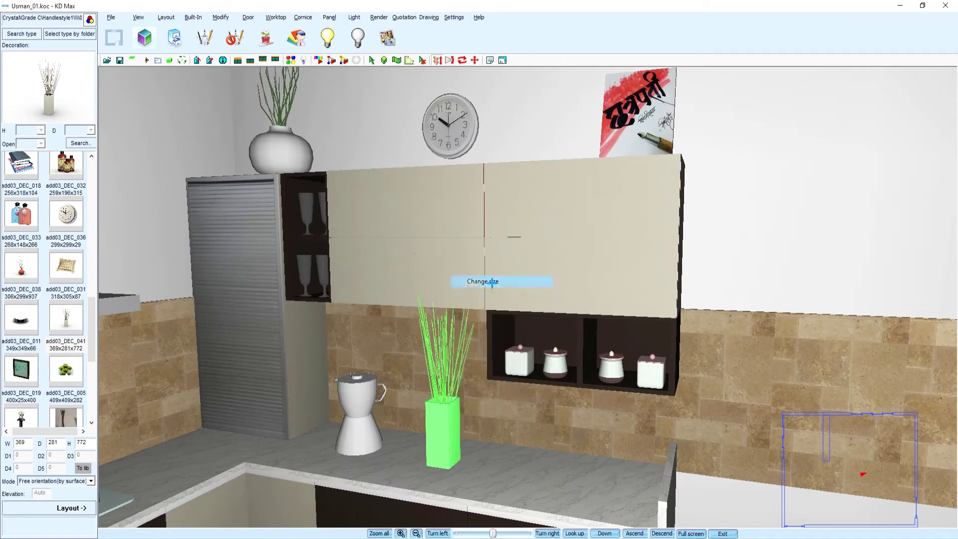
{"action": "left_click", "coordinate": [474, 282]}
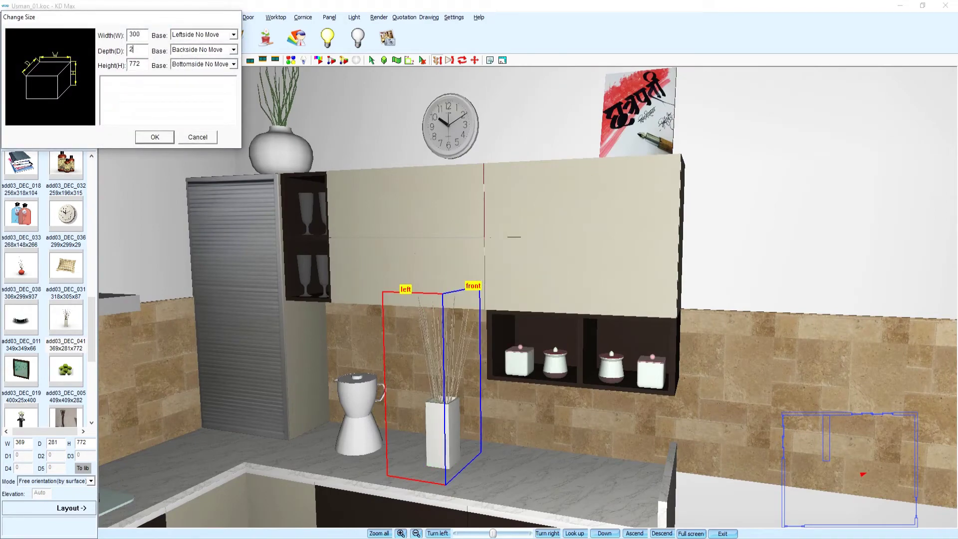
{"action": "type", "text": "00"}
{"action": "key", "text": "Return"}
- Copy the cabinet glass twice, setting the copies on the worktop beside the hob
{"action": "mouse_move", "coordinate": [297, 121]}
{"action": "left_mouse_down"}
{"action": "mouse_move", "coordinate": [267, 141]}
{"action": "mouse_move", "coordinate": [384, 155]}
{"action": "mouse_move", "coordinate": [346, 192]}
{"action": "left_mouse_up"}
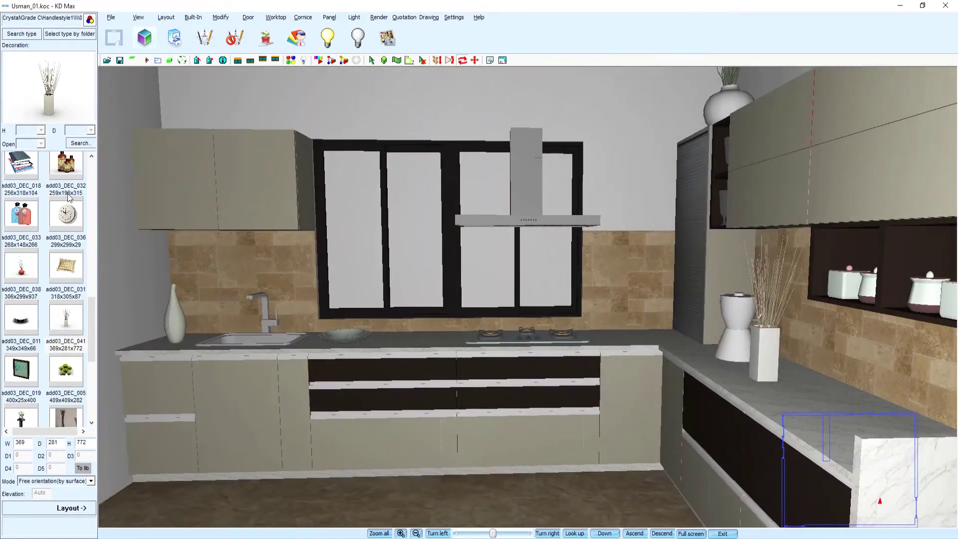
{"action": "scroll", "coordinate": [488, 267], "scroll_direction": "up", "scroll_amount": 3}
{"action": "scroll", "coordinate": [489, 267], "scroll_direction": "up", "scroll_amount": 3}
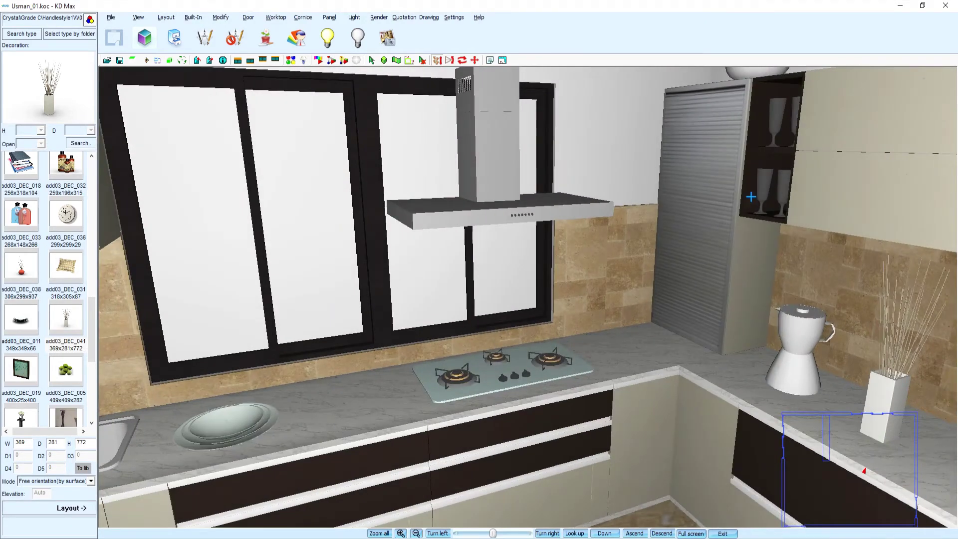
{"action": "right_click", "coordinate": [759, 193]}
{"action": "left_click", "coordinate": [797, 290]}
{"action": "right_click", "coordinate": [383, 394]}
{"action": "left_click", "coordinate": [410, 273]}
{"action": "left_click", "coordinate": [350, 405]}
{"action": "right_click", "coordinate": [351, 407]}
{"action": "left_click", "coordinate": [379, 322]}
{"action": "left_click", "coordinate": [331, 410]}
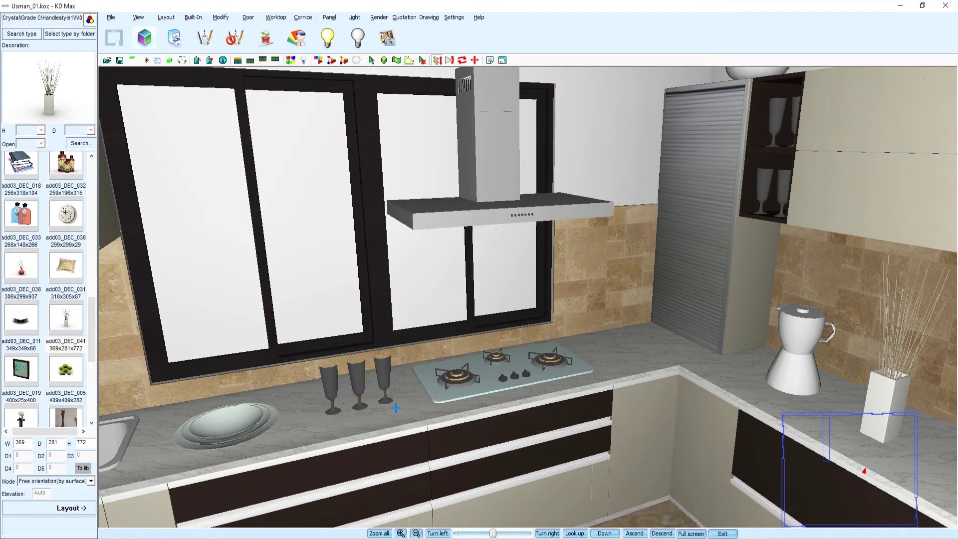
{"action": "key", "text": "Right"}
{"action": "key", "text": "Right"}
{"action": "key", "text": "Right"}
{"action": "key", "text": "Right"}
{"action": "key", "text": "Right"}
{"action": "key", "text": "Right"}
{"action": "key", "text": "Right"}
{"action": "key", "text": "Right"}
{"action": "key", "text": "Right"}
{"action": "key", "text": "Right"}
{"action": "key", "text": "Right"}
{"action": "key", "text": "Right"}
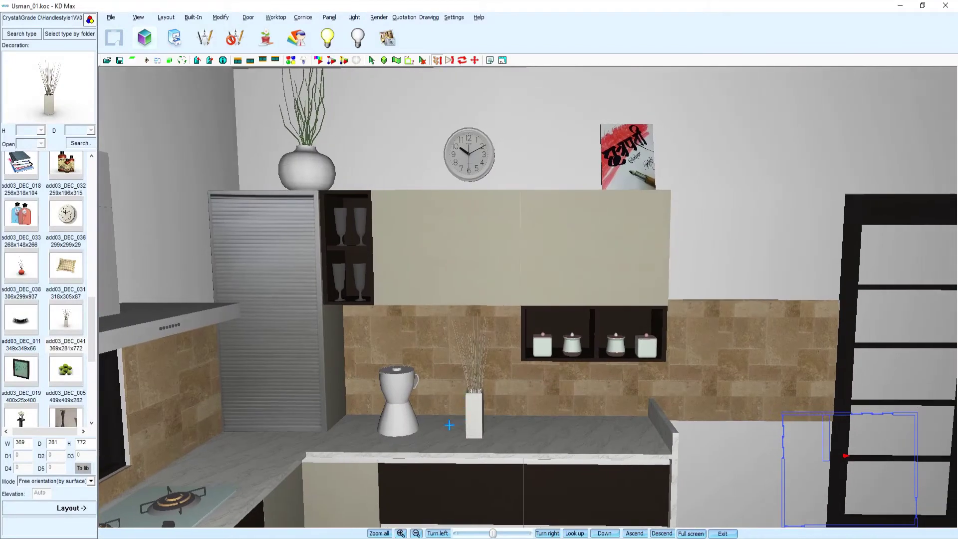
- Place a pen holder and a green round vase on the corner worktop, then save
{"action": "left_click_drag", "start_coordinate": [90, 314], "coordinate": [85, 352]}
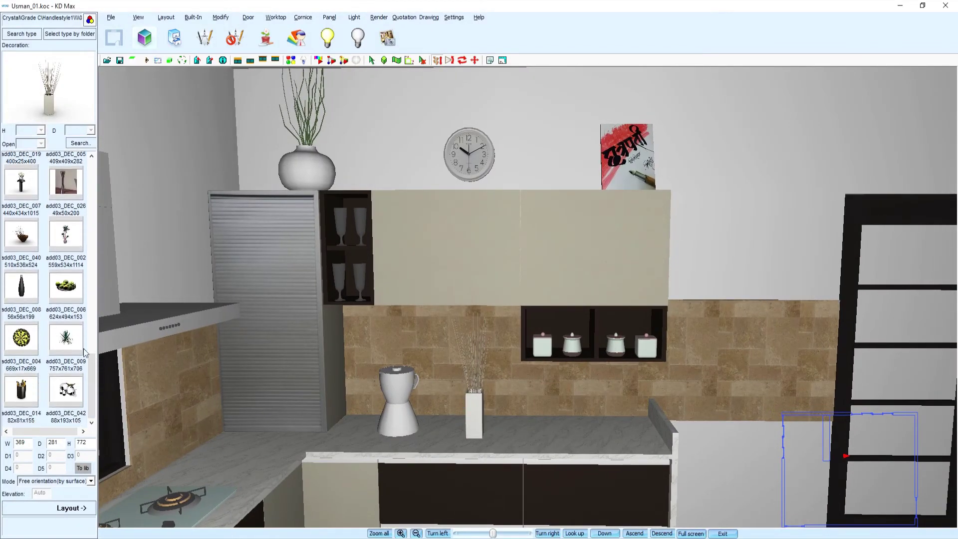
{"action": "left_click", "coordinate": [30, 397]}
{"action": "left_click", "coordinate": [634, 432]}
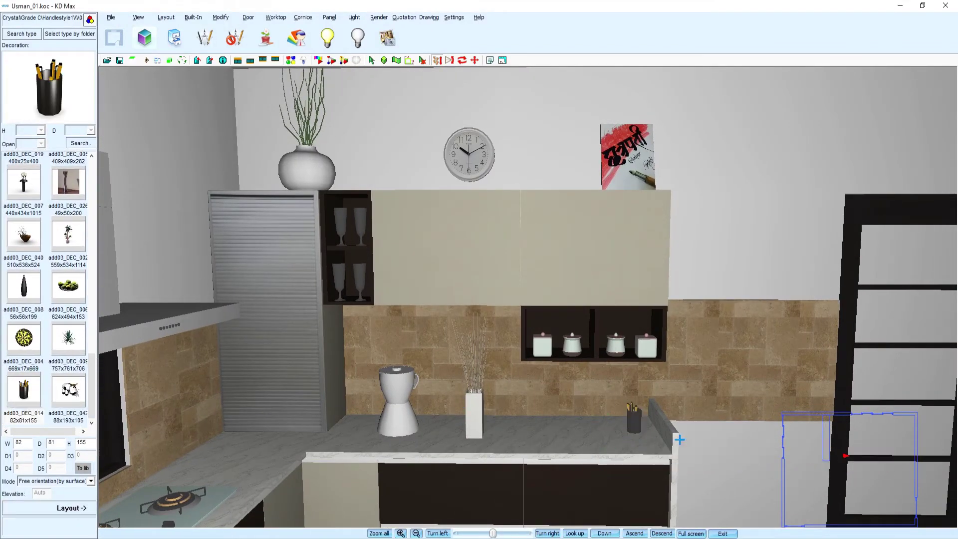
{"action": "mouse_move", "coordinate": [92, 386]}
{"action": "left_mouse_down"}
{"action": "mouse_move", "coordinate": [92, 255]}
{"action": "mouse_move", "coordinate": [92, 297]}
{"action": "left_mouse_up"}
{"action": "left_click", "coordinate": [25, 269]}
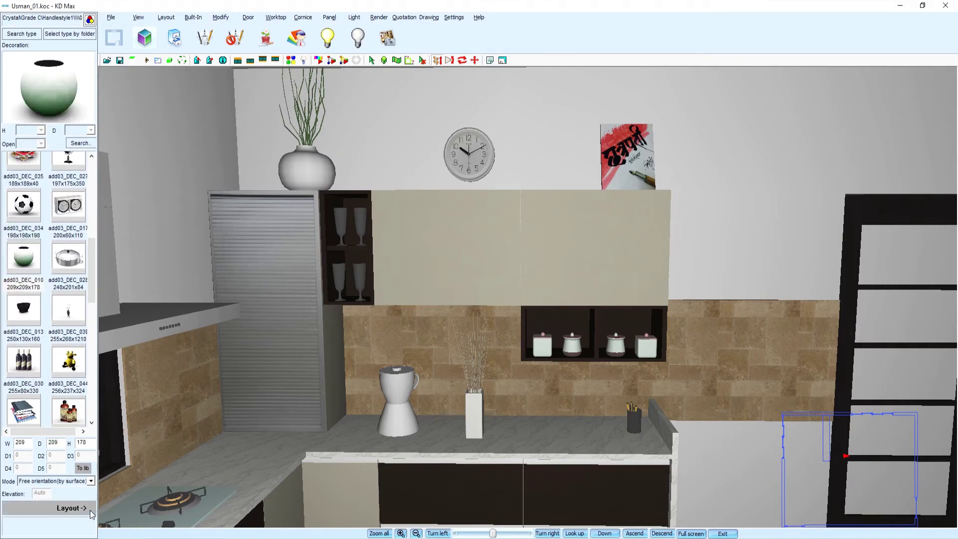
{"action": "left_click", "coordinate": [594, 417]}
{"action": "mouse_move", "coordinate": [589, 409]}
{"action": "left_mouse_down"}
{"action": "mouse_move", "coordinate": [521, 346]}
{"action": "mouse_move", "coordinate": [597, 273]}
{"action": "mouse_move", "coordinate": [599, 161]}
{"action": "left_mouse_up"}
{"action": "key", "text": "ctrl+s"}
- Stand the PJ-2357 side-by-side fridge on the floor beside the door
{"action": "key", "text": "Return"}
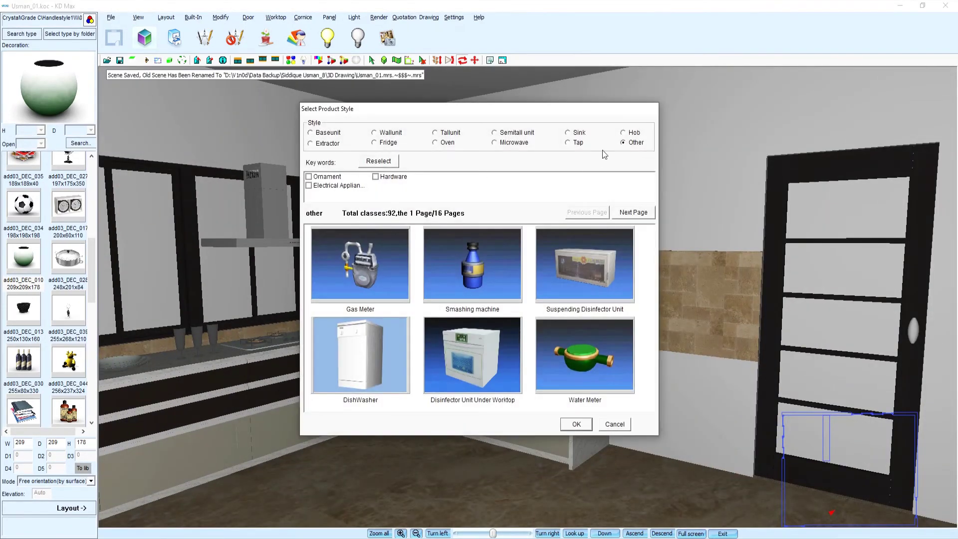
{"action": "left_click", "coordinate": [389, 142]}
{"action": "double_click", "coordinate": [460, 281]}
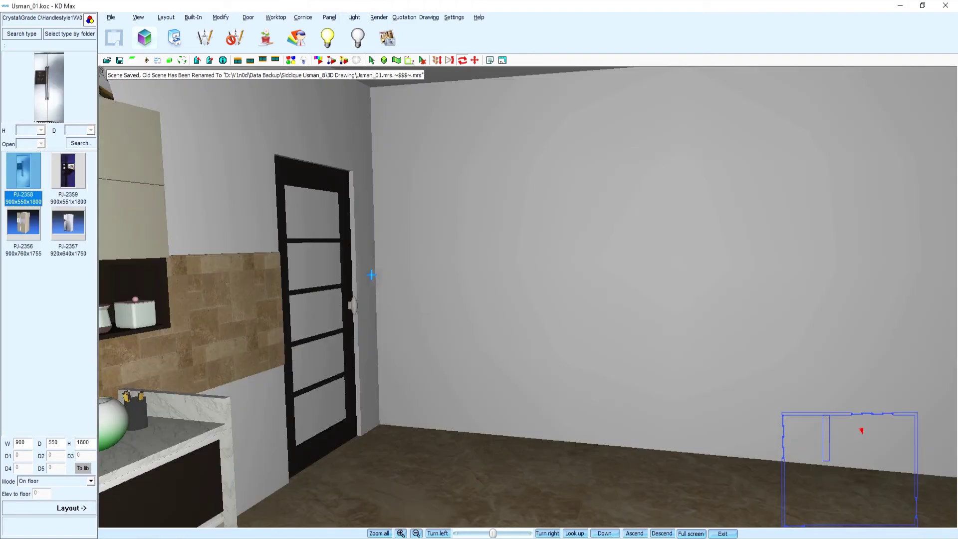
{"action": "left_click", "coordinate": [112, 38]}
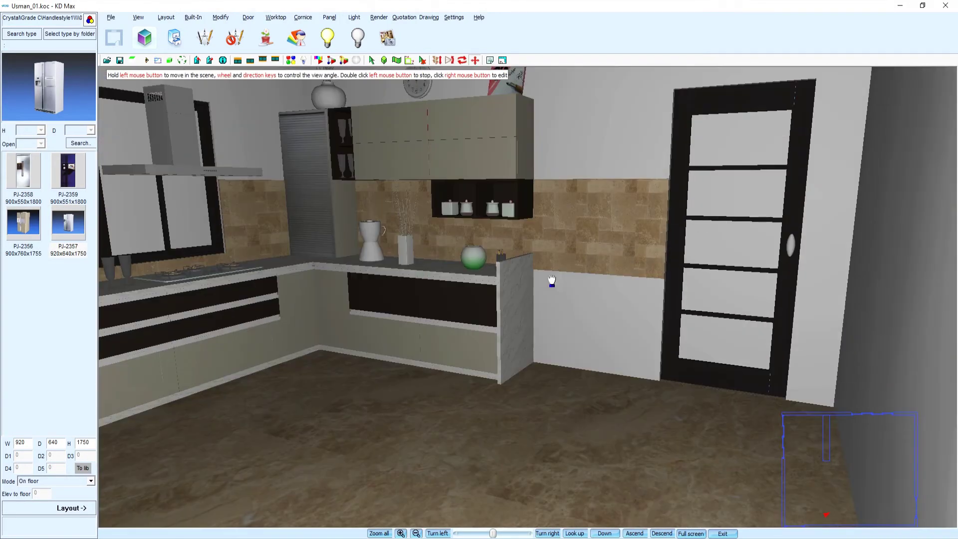
{"action": "double_click", "coordinate": [551, 280]}
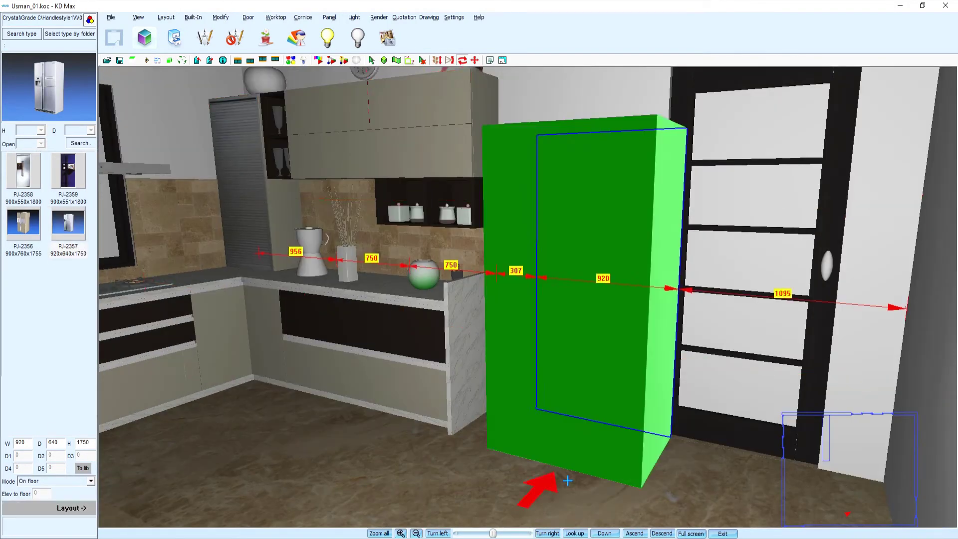
{"action": "left_click", "coordinate": [547, 439]}
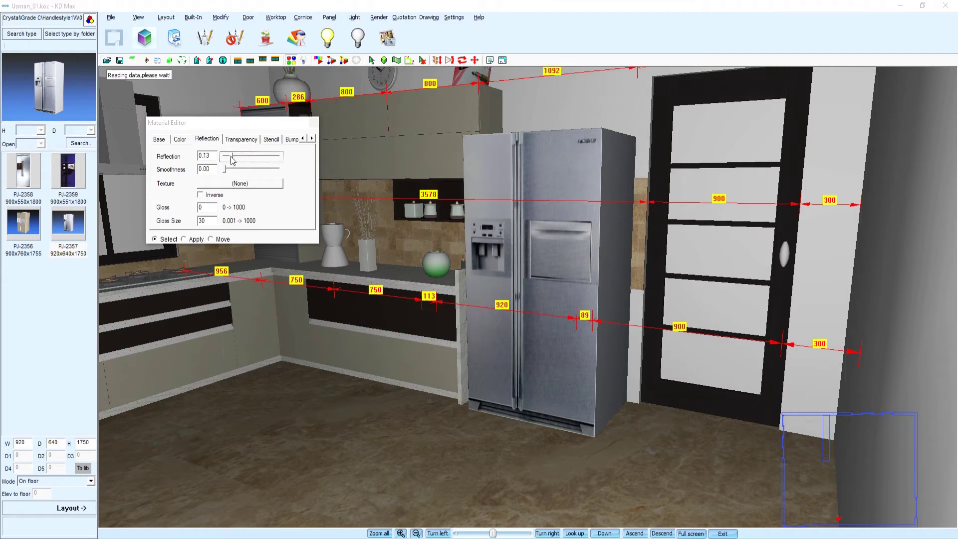
- Close the material settings, turn the view to the counter and select the vase
{"action": "left_click", "coordinate": [314, 123]}
{"action": "key", "text": "Left"}
{"action": "key", "text": "Left"}
{"action": "key", "text": "Left"}
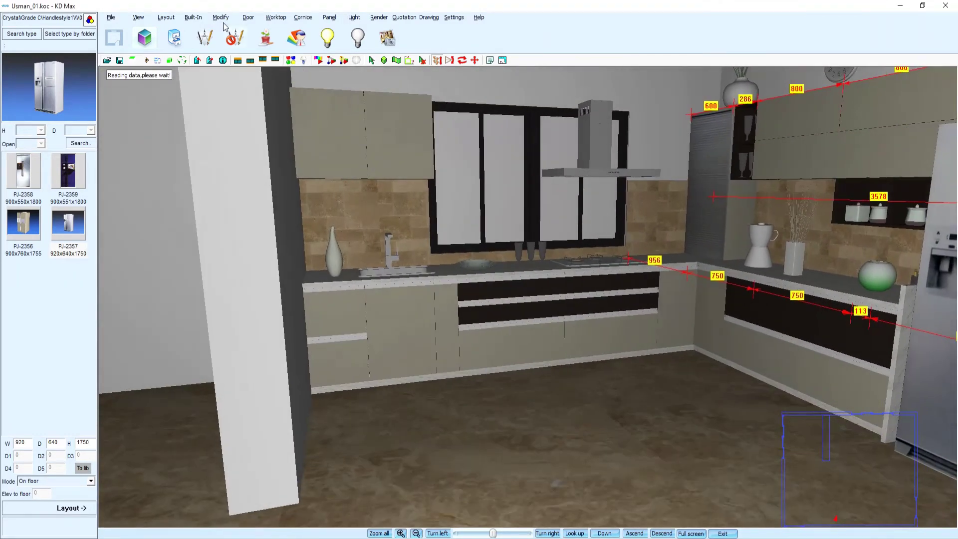
{"action": "left_click_drag", "start_coordinate": [652, 284], "coordinate": [526, 317]}
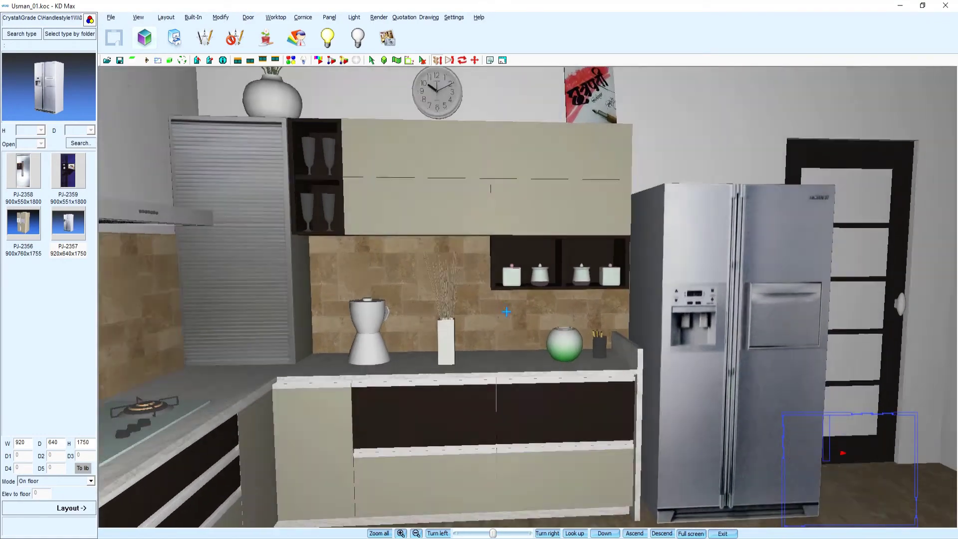
{"action": "left_click_drag", "start_coordinate": [525, 317], "coordinate": [449, 349]}
{"action": "left_click", "coordinate": [427, 359]}
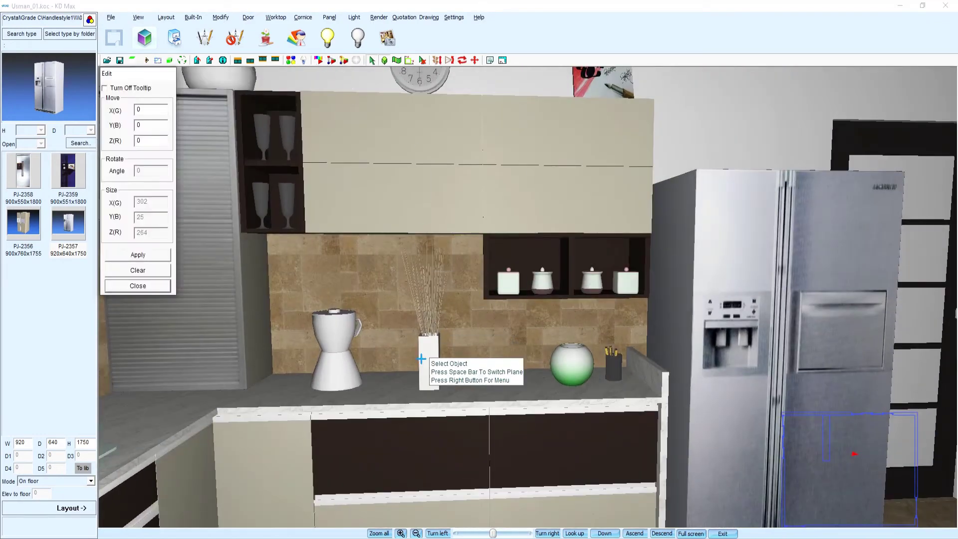
- Switch the product category to Other and page through to the decorations
{"action": "left_click", "coordinate": [138, 286]}
{"action": "left_click", "coordinate": [436, 60]}
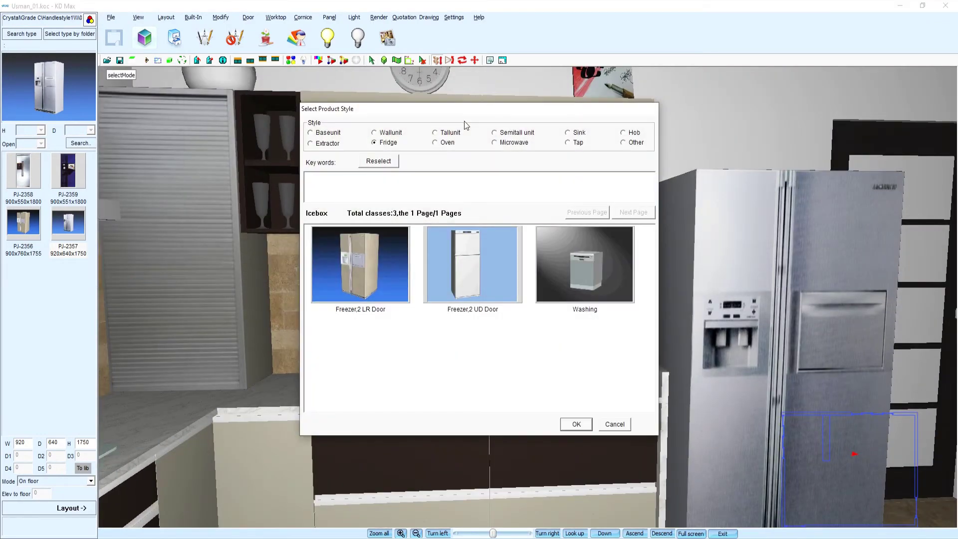
{"action": "left_click", "coordinate": [622, 142]}
{"action": "left_click", "coordinate": [634, 212]}
{"action": "left_click", "coordinate": [633, 212]}
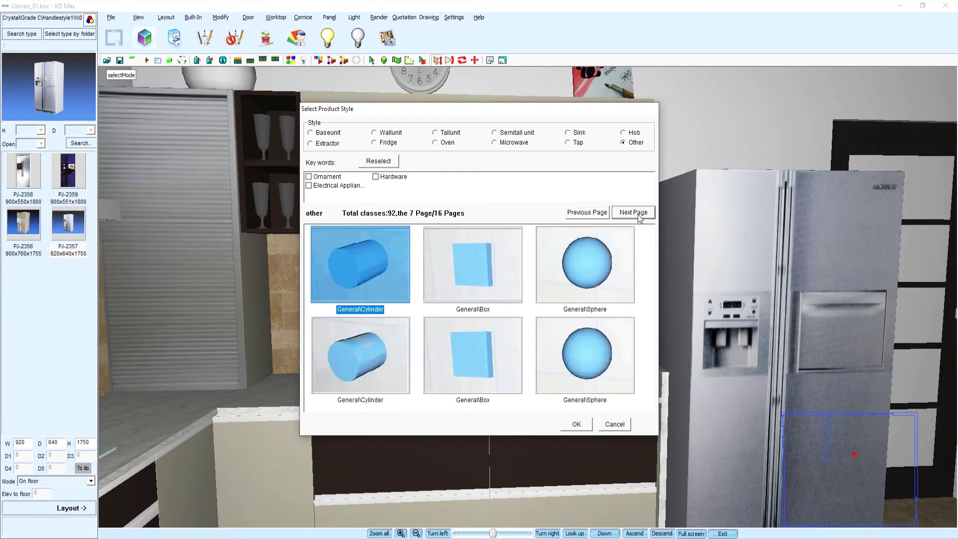
{"action": "left_click", "coordinate": [635, 214]}
{"action": "left_click", "coordinate": [638, 214]}
{"action": "left_click", "coordinate": [638, 214]}
{"action": "left_click", "coordinate": [638, 215]}
{"action": "left_click", "coordinate": [638, 214]}
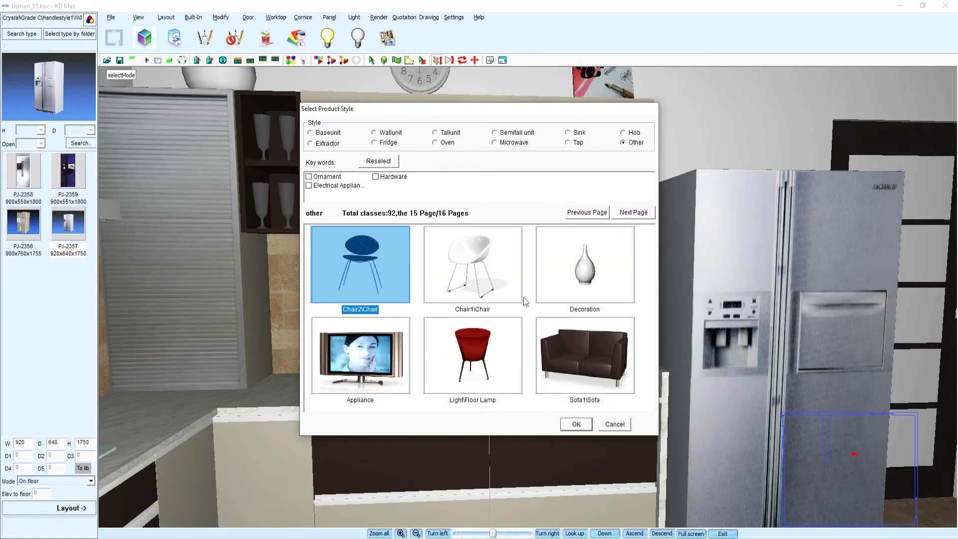
- Place the 118x250x360 magazine rack on the counter beside the white vase
{"action": "double_click", "coordinate": [581, 274]}
{"action": "left_click", "coordinate": [48, 223]}
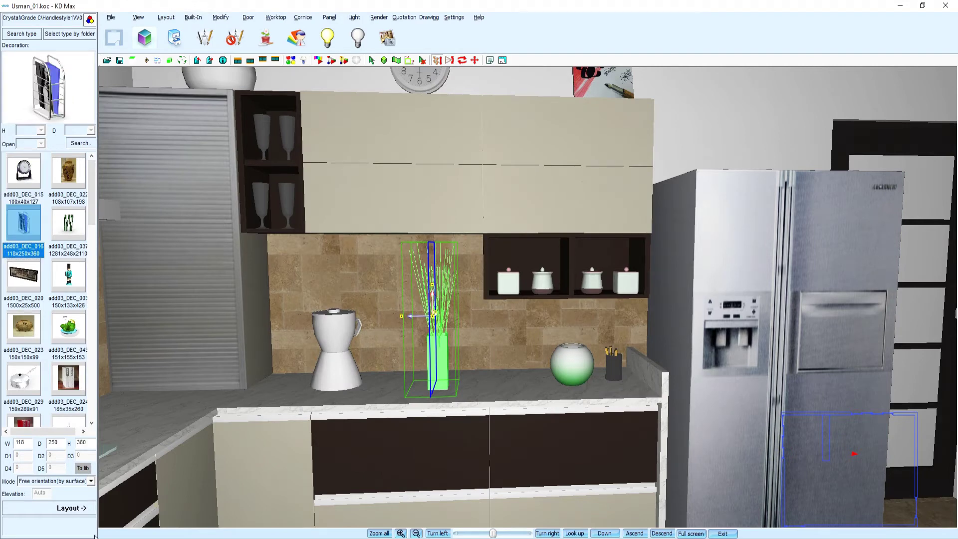
{"action": "left_click", "coordinate": [69, 508]}
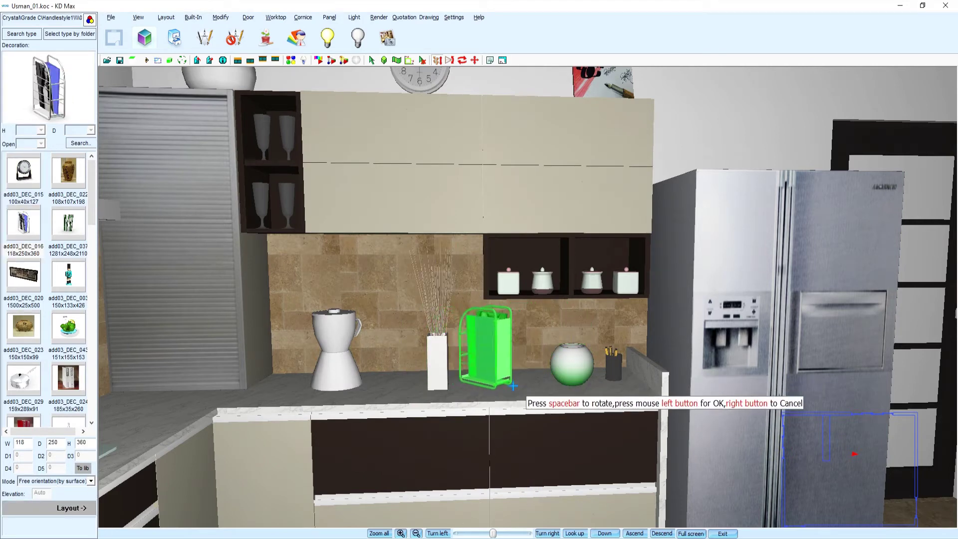
{"action": "left_click", "coordinate": [513, 386]}
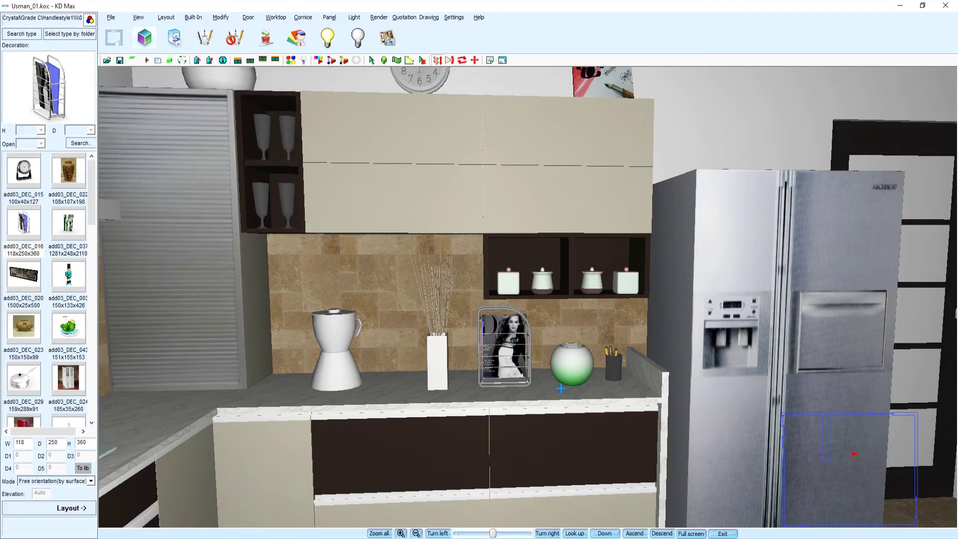
{"action": "key", "text": "Left"}
{"action": "key", "text": "Left"}
{"action": "key", "text": "Left"}
{"action": "key", "text": "Up"}
{"action": "key", "text": "Up"}
{"action": "key", "text": "Up"}
{"action": "key", "text": "Up"}
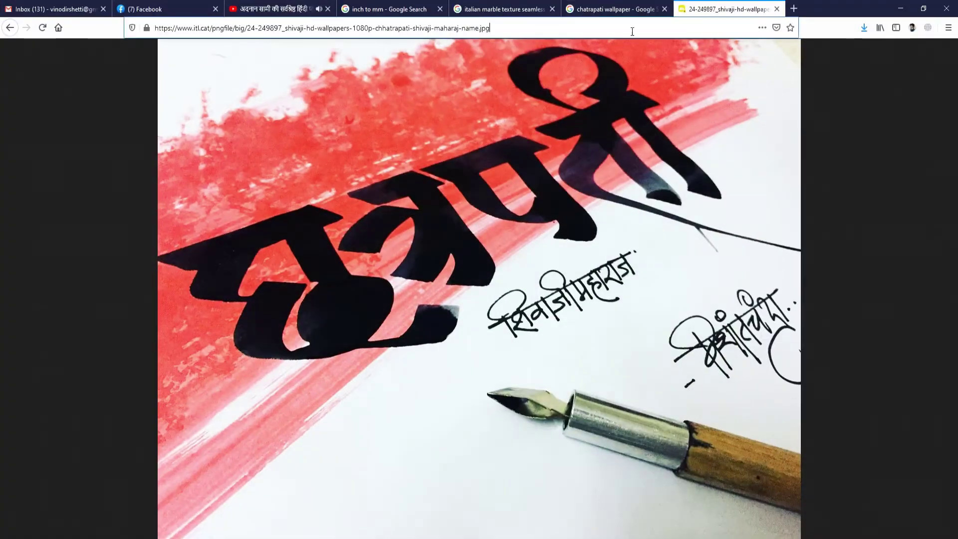
- Search images for 'kitchen chief book', limited to large sizes
{"action": "left_click", "coordinate": [636, 31]}
{"action": "type", "text": "kitchen chief book"}
{"action": "key", "text": "Return"}
{"action": "left_click", "coordinate": [128, 85]}
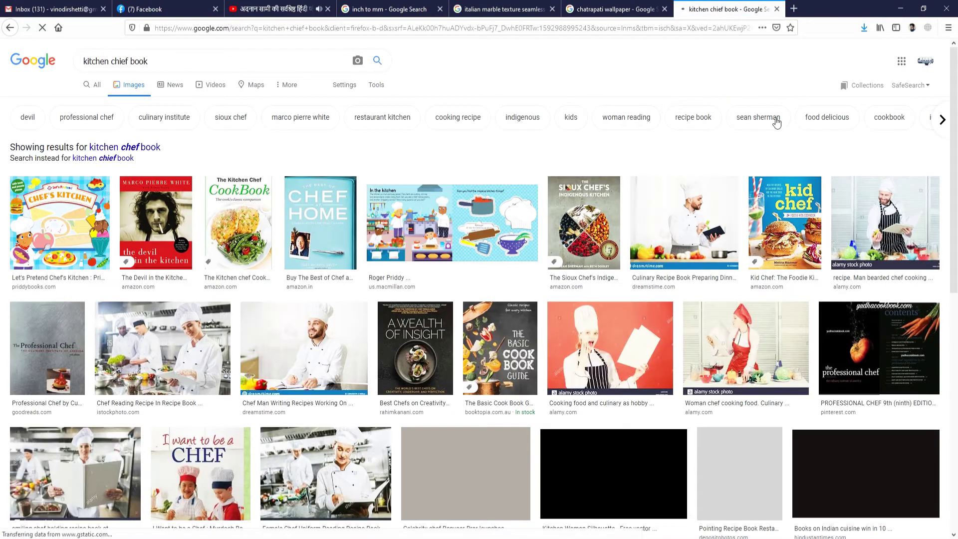
{"action": "left_click", "coordinate": [380, 86]}
{"action": "left_click", "coordinate": [91, 134]}
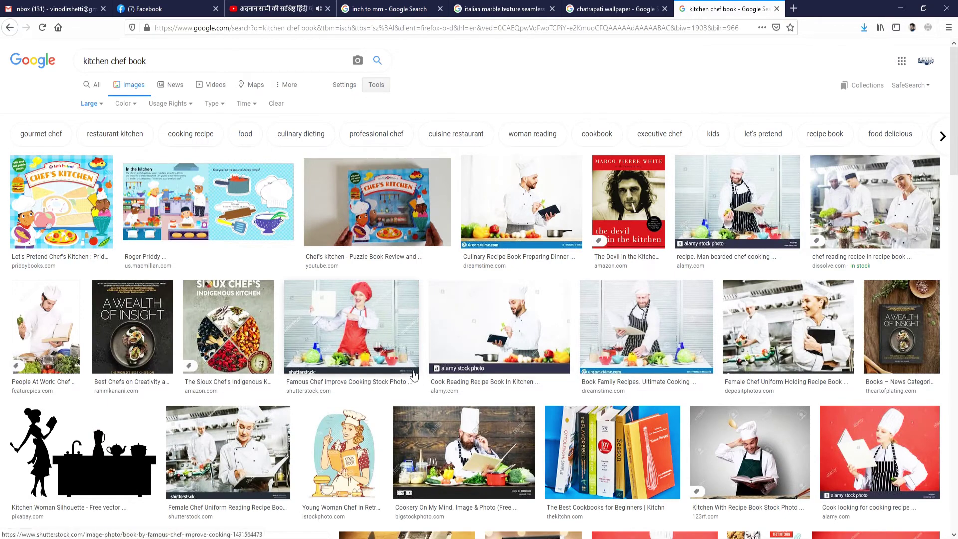
- Open The Devil in the Kitchen cover in a new tab and save it full size
{"action": "right_click", "coordinate": [644, 181]}
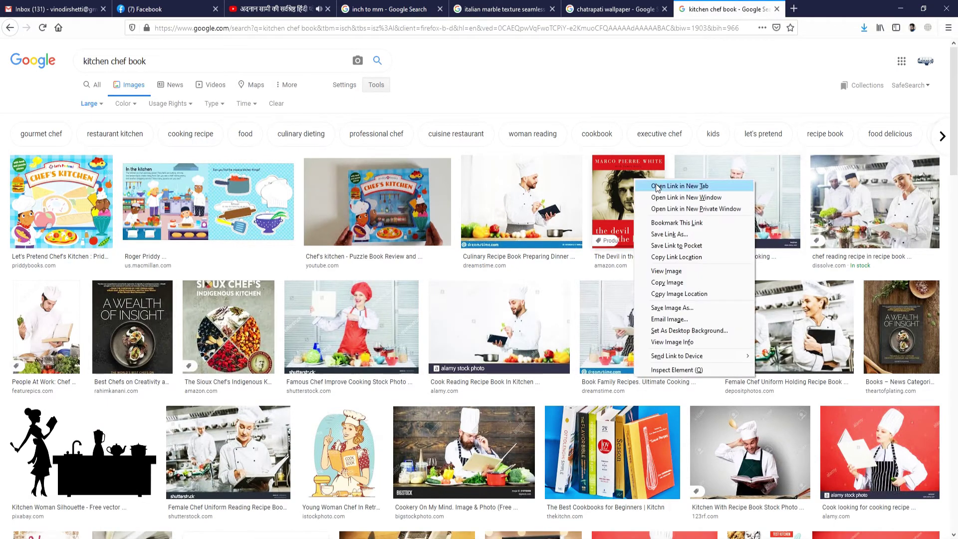
{"action": "left_click", "coordinate": [659, 185]}
{"action": "left_click", "coordinate": [772, 5]}
{"action": "right_click", "coordinate": [540, 243]}
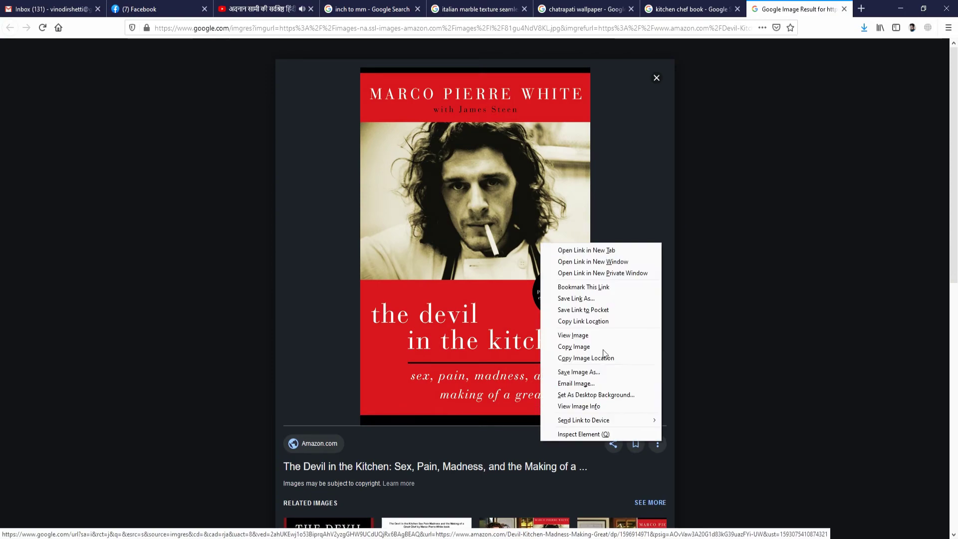
{"action": "left_click", "coordinate": [582, 338]}
{"action": "right_click", "coordinate": [529, 215]}
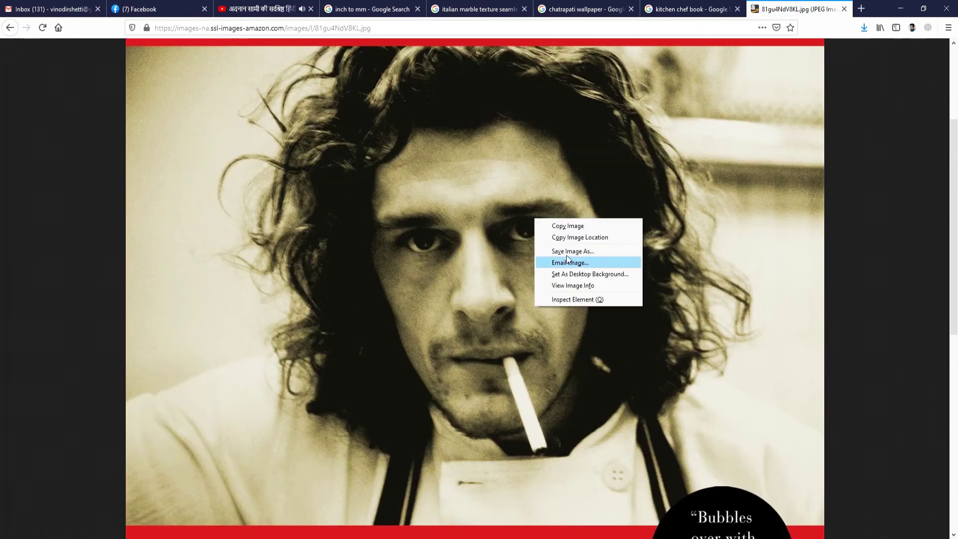
{"action": "left_click", "coordinate": [553, 248]}
{"action": "key", "text": "Return"}
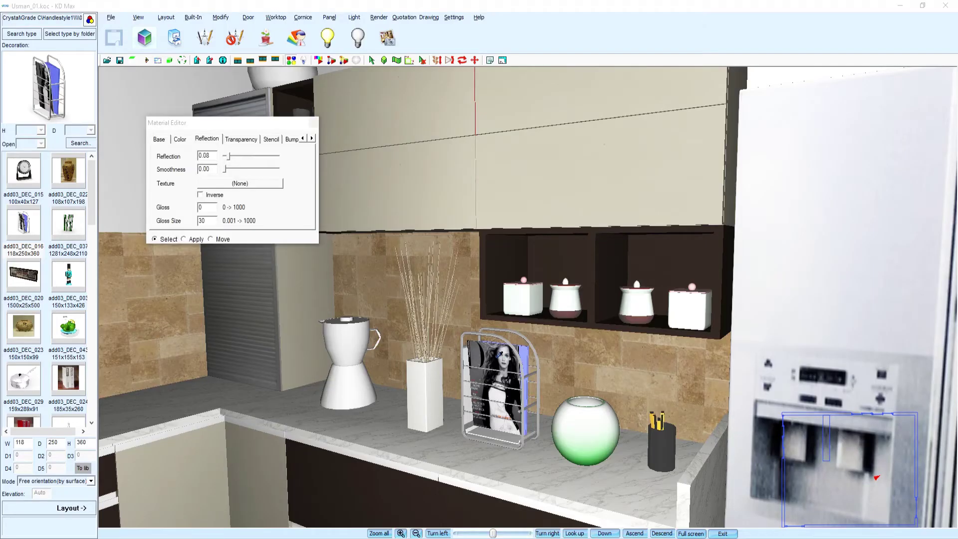
- Apply the saved cookbook cover image as the magazine's texture
{"action": "left_click", "coordinate": [255, 211]}
{"action": "left_click", "coordinate": [544, 262]}
{"action": "double_click", "coordinate": [486, 270]}
{"action": "left_click", "coordinate": [455, 286]}
{"action": "left_click", "coordinate": [313, 122]}
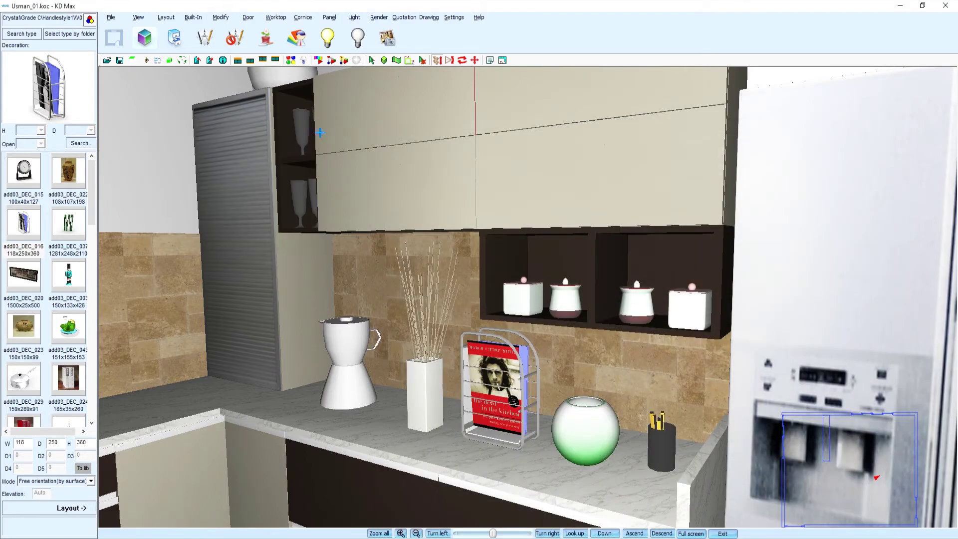
{"action": "scroll", "coordinate": [455, 190], "scroll_direction": "up", "scroll_amount": 3}
{"action": "scroll", "coordinate": [428, 222], "scroll_direction": "up", "scroll_amount": 3}
{"action": "scroll", "coordinate": [428, 222], "scroll_direction": "down", "scroll_amount": 3}
{"action": "left_click_drag", "start_coordinate": [429, 212], "coordinate": [546, 245]}
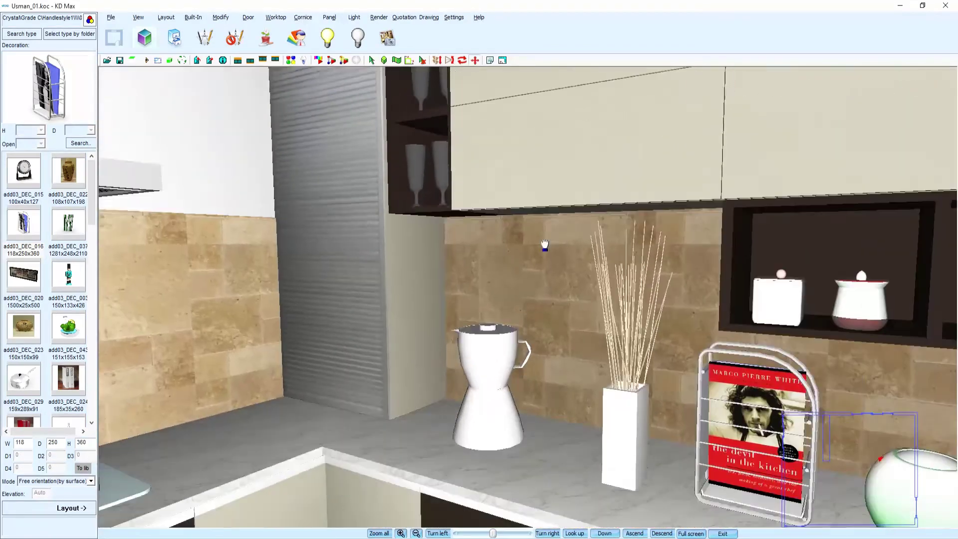
- Apply the wallpaper image as another object's texture, then face the window wall
{"action": "left_click", "coordinate": [501, 324]}
{"action": "left_click", "coordinate": [223, 211]}
{"action": "left_click", "coordinate": [543, 261]}
{"action": "double_click", "coordinate": [417, 234]}
{"action": "left_click", "coordinate": [464, 285]}
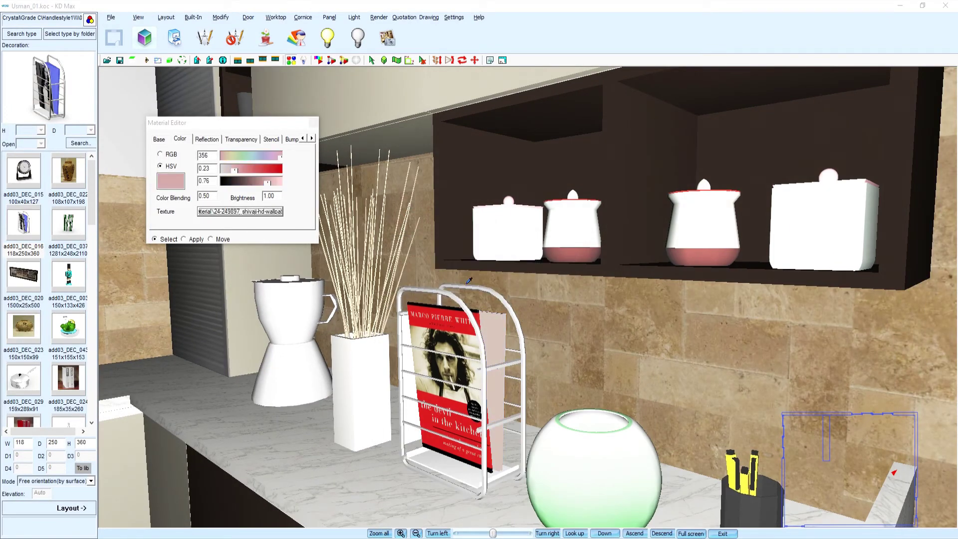
{"action": "left_click", "coordinate": [313, 123]}
{"action": "left_click", "coordinate": [488, 344]}
{"action": "left_click", "coordinate": [451, 349]}
{"action": "scroll", "coordinate": [552, 257], "scroll_direction": "down", "scroll_amount": 5}
{"action": "scroll", "coordinate": [552, 257], "scroll_direction": "down", "scroll_amount": 3}
{"action": "left_click_drag", "start_coordinate": [553, 257], "coordinate": [605, 270]}
{"action": "scroll", "coordinate": [605, 270], "scroll_direction": "up", "scroll_amount": 2}
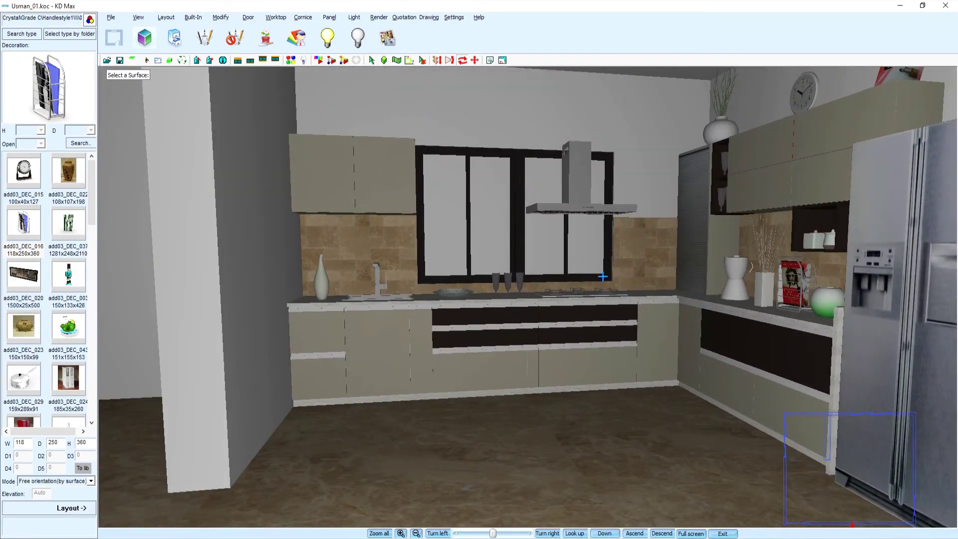
{"action": "scroll", "coordinate": [605, 269], "scroll_direction": "down", "scroll_amount": 3}
- Save the kitchen scene, answering the copy-texture-files prompt
{"action": "left_click", "coordinate": [111, 17]}
{"action": "left_click", "coordinate": [145, 55]}
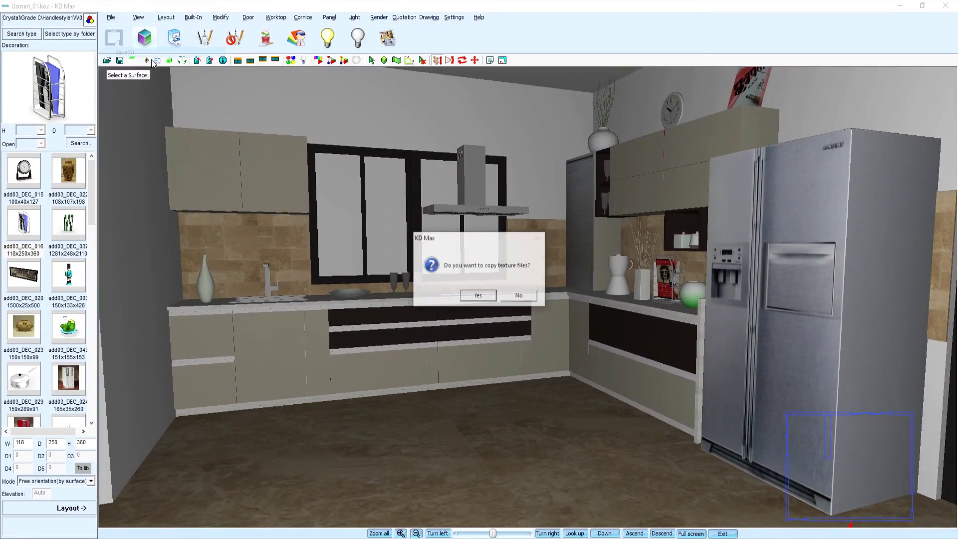
{"action": "left_click", "coordinate": [478, 294]}
{"action": "scroll", "coordinate": [436, 310], "scroll_direction": "up", "scroll_amount": 3}
{"action": "scroll", "coordinate": [437, 311], "scroll_direction": "up", "scroll_amount": 3}
- Place the small desk clock on top of the range hood
{"action": "right_click", "coordinate": [403, 418]}
{"action": "key", "text": "Escape"}
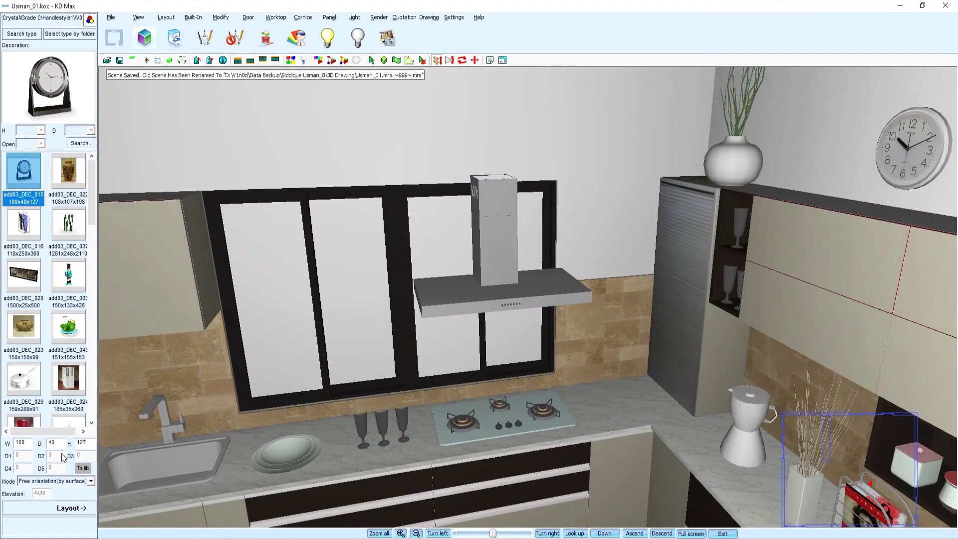
{"action": "left_click", "coordinate": [77, 510]}
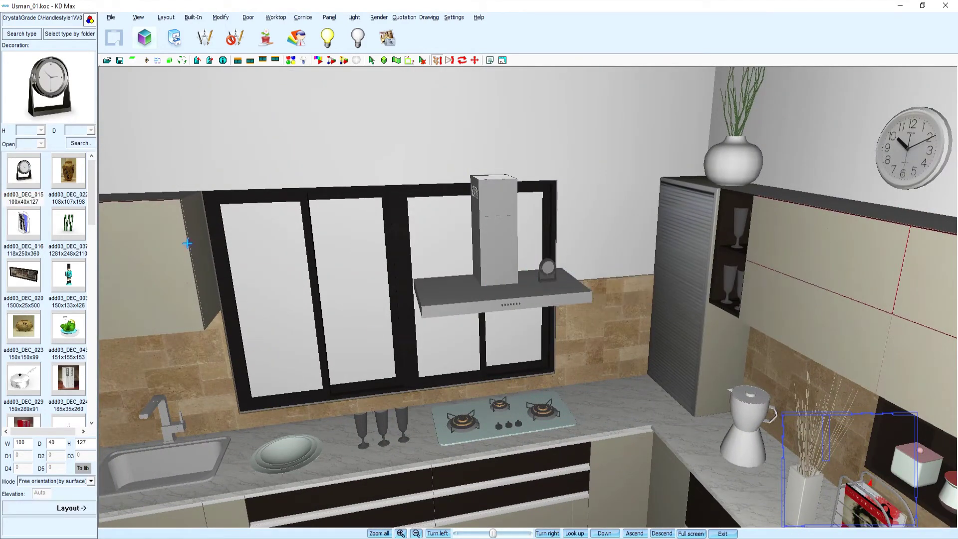
{"action": "scroll", "coordinate": [94, 226], "scroll_direction": "down", "scroll_amount": 1}
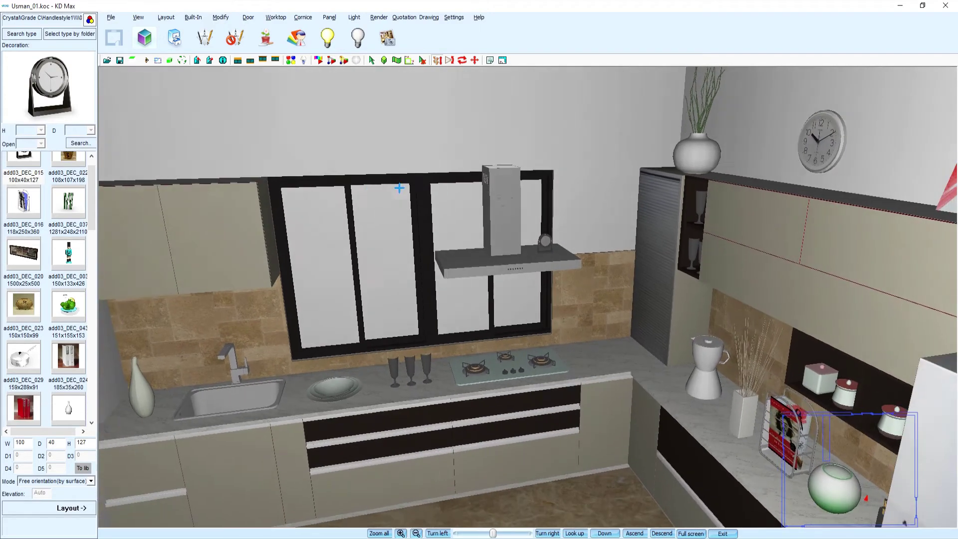
{"action": "scroll", "coordinate": [336, 216], "scroll_direction": "down", "scroll_amount": 5}
{"action": "scroll", "coordinate": [261, 275], "scroll_direction": "up", "scroll_amount": 3}
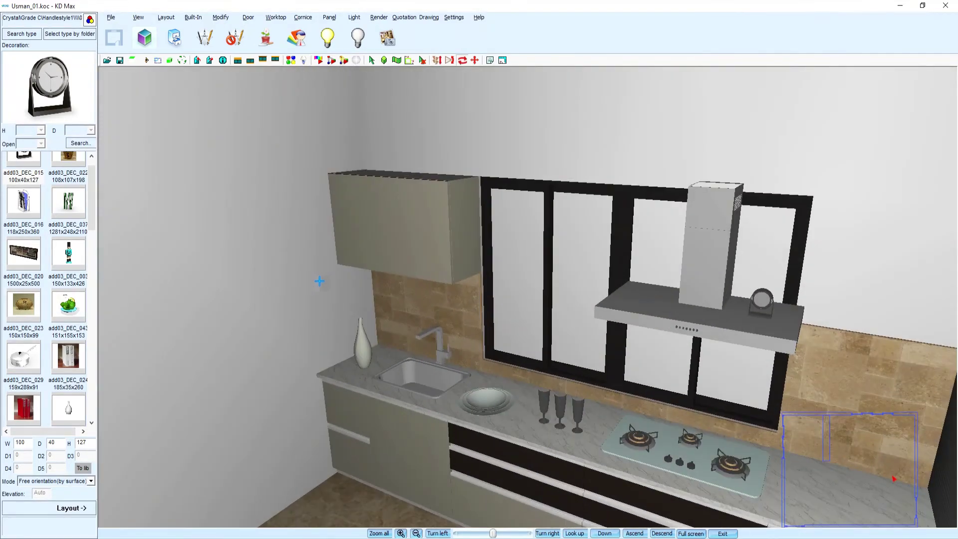
{"action": "scroll", "coordinate": [403, 277], "scroll_direction": "up", "scroll_amount": 3}
{"action": "left_click_drag", "start_coordinate": [97, 183], "coordinate": [95, 376]}
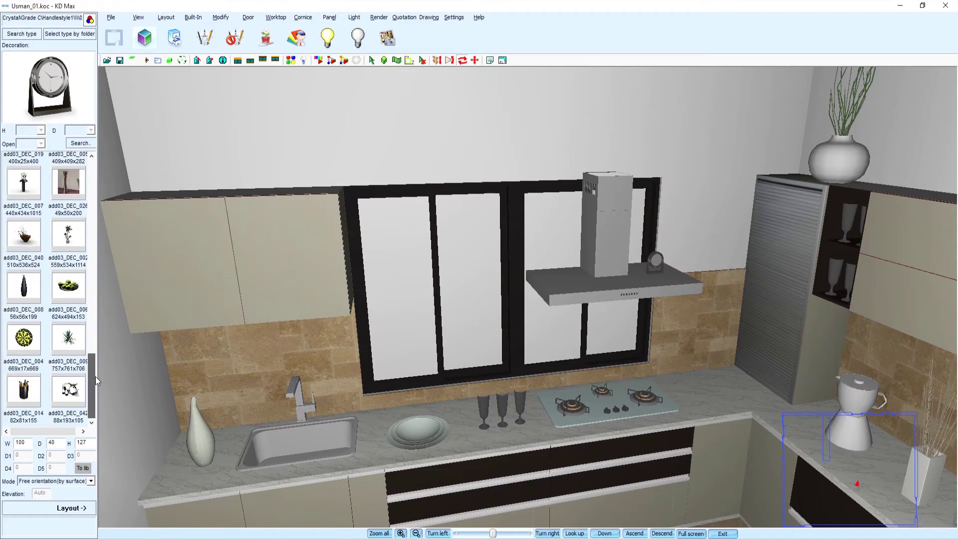
{"action": "left_click", "coordinate": [182, 60]}
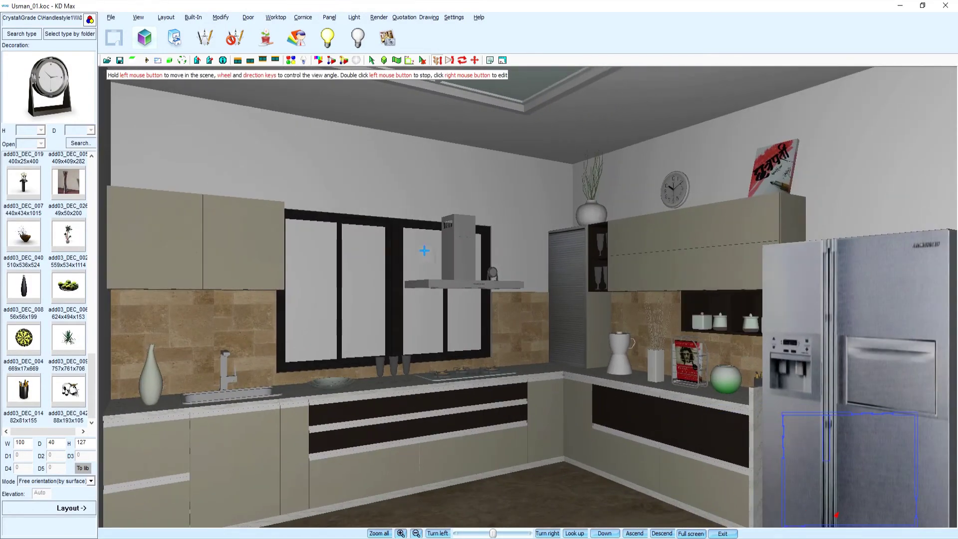
{"action": "left_click", "coordinate": [355, 18]}
{"action": "mouse_move", "coordinate": [382, 29]}
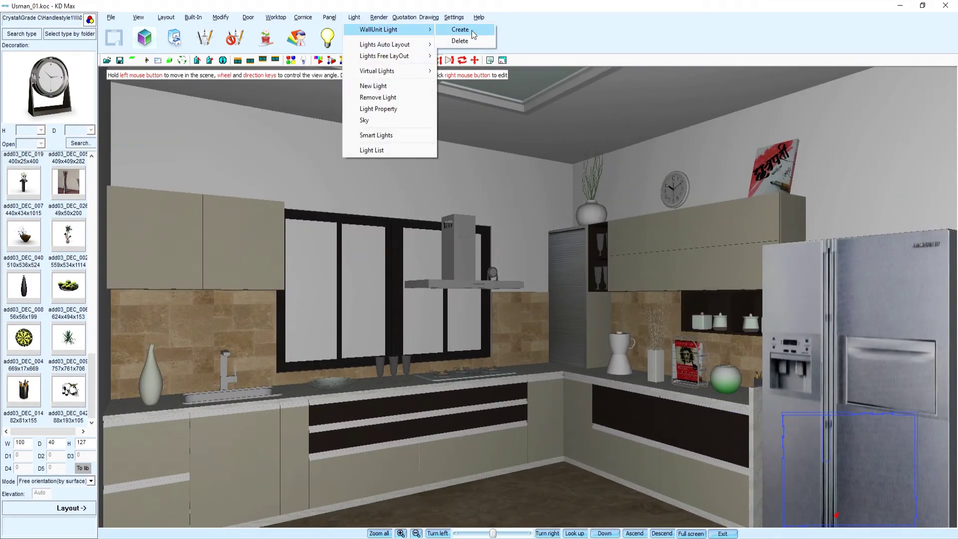
- Create lights under the wall units and walk the camera toward the hood corner
{"action": "left_click", "coordinate": [471, 30]}
{"action": "left_click", "coordinate": [496, 308]}
{"action": "left_click", "coordinate": [547, 285]}
{"action": "mouse_move", "coordinate": [493, 214]}
{"action": "left_mouse_down"}
{"action": "mouse_move", "coordinate": [609, 238]}
{"action": "mouse_move", "coordinate": [398, 229]}
{"action": "mouse_move", "coordinate": [417, 242]}
{"action": "left_mouse_up"}
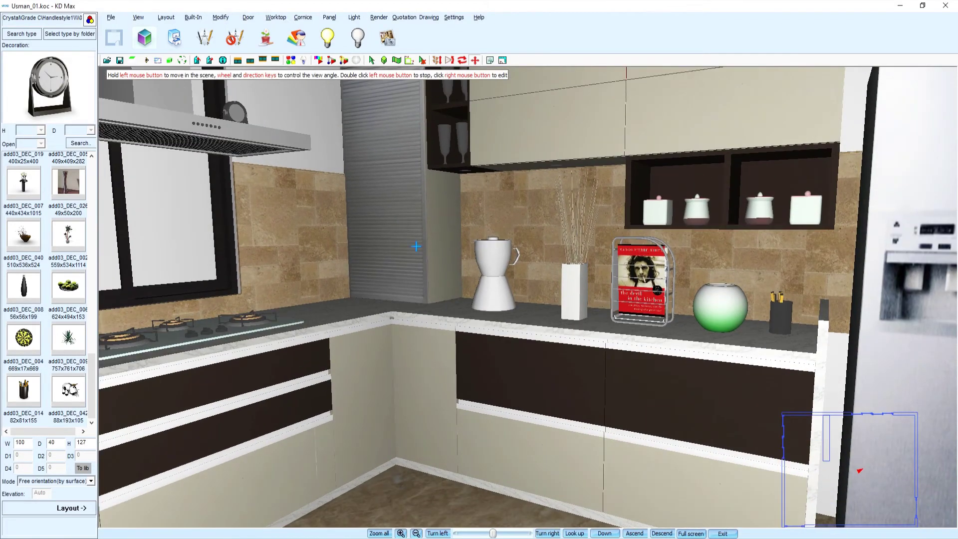
{"action": "double_click", "coordinate": [417, 241]}
- Hide the object in the corner
{"action": "scroll", "coordinate": [391, 247], "scroll_direction": "up", "scroll_amount": 5}
{"action": "scroll", "coordinate": [391, 265], "scroll_direction": "up", "scroll_amount": 5}
{"action": "right_click", "coordinate": [397, 222]}
{"action": "left_click", "coordinate": [434, 241]}
{"action": "left_click", "coordinate": [460, 296]}
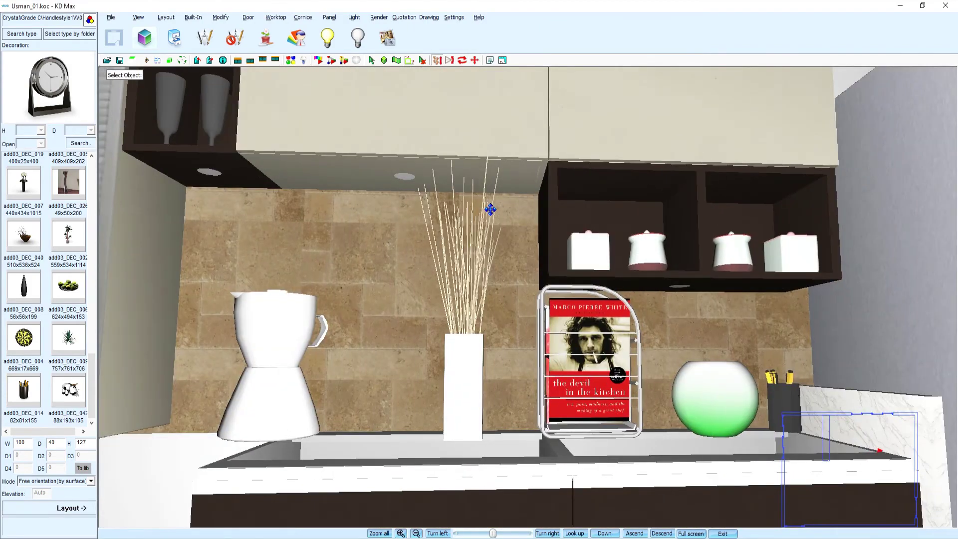
- Delete the small object near the wall shelf and adjust an object's height
{"action": "mouse_move", "coordinate": [490, 210]}
{"action": "left_mouse_down"}
{"action": "mouse_move", "coordinate": [504, 226]}
{"action": "mouse_move", "coordinate": [481, 195]}
{"action": "left_mouse_up"}
{"action": "left_click", "coordinate": [371, 59]}
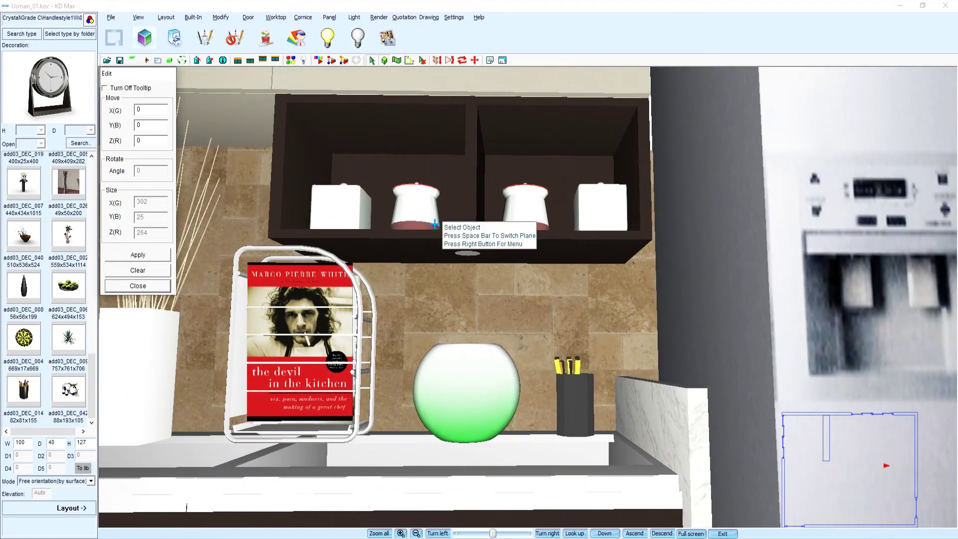
{"action": "left_click", "coordinate": [154, 283]}
{"action": "right_click", "coordinate": [467, 255]}
{"action": "left_click", "coordinate": [502, 262]}
{"action": "left_click", "coordinate": [449, 295]}
{"action": "mouse_move", "coordinate": [449, 295]}
{"action": "left_mouse_down"}
{"action": "mouse_move", "coordinate": [569, 166]}
{"action": "mouse_move", "coordinate": [556, 204]}
{"action": "left_mouse_up"}
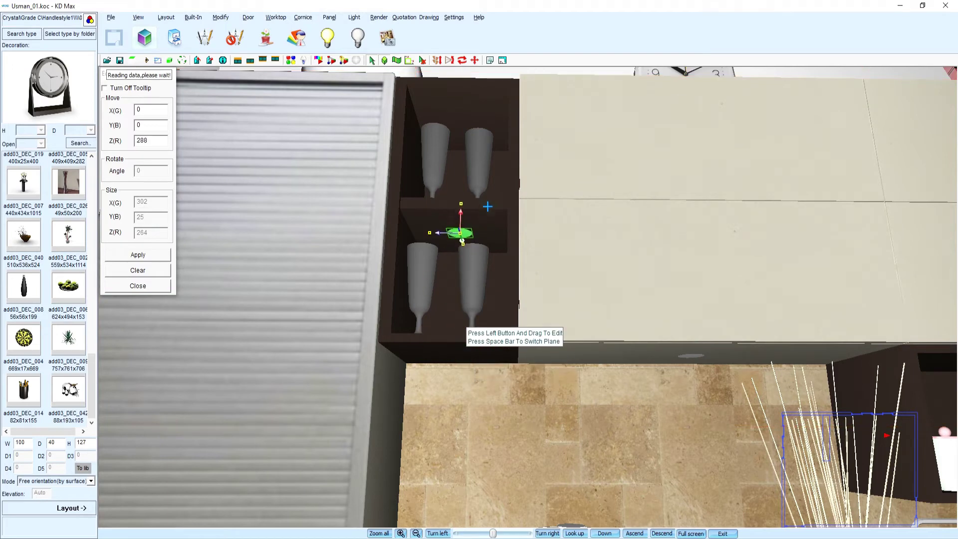
{"action": "left_click", "coordinate": [157, 253]}
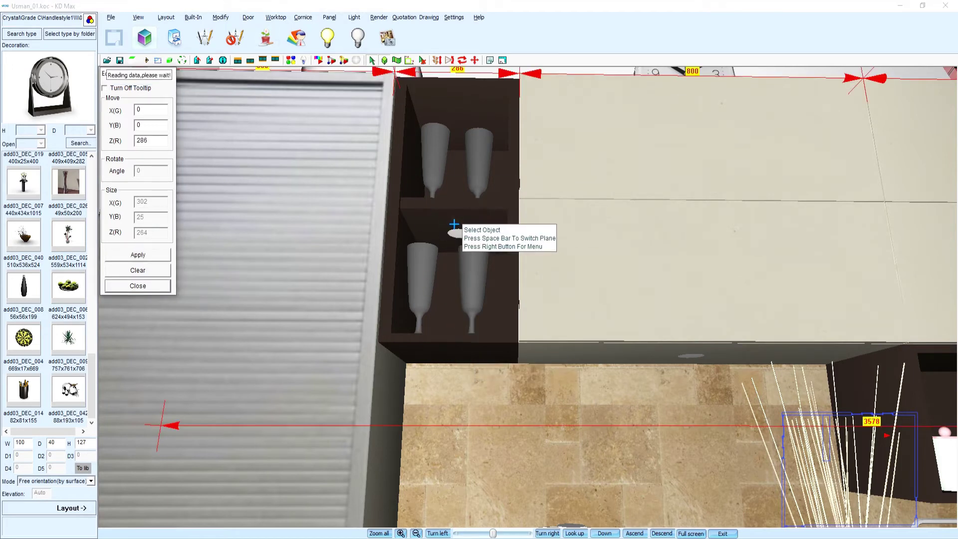
- Copy the cabinet light into the glass cabinet and raise it to the top
{"action": "left_click", "coordinate": [221, 17]}
{"action": "left_click", "coordinate": [232, 165]}
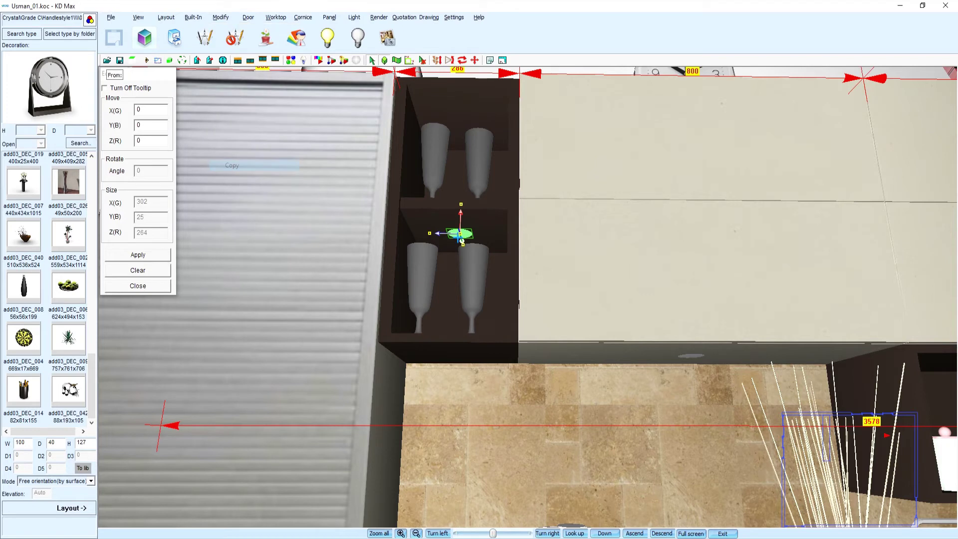
{"action": "left_click", "coordinate": [502, 253]}
{"action": "left_click", "coordinate": [520, 308]}
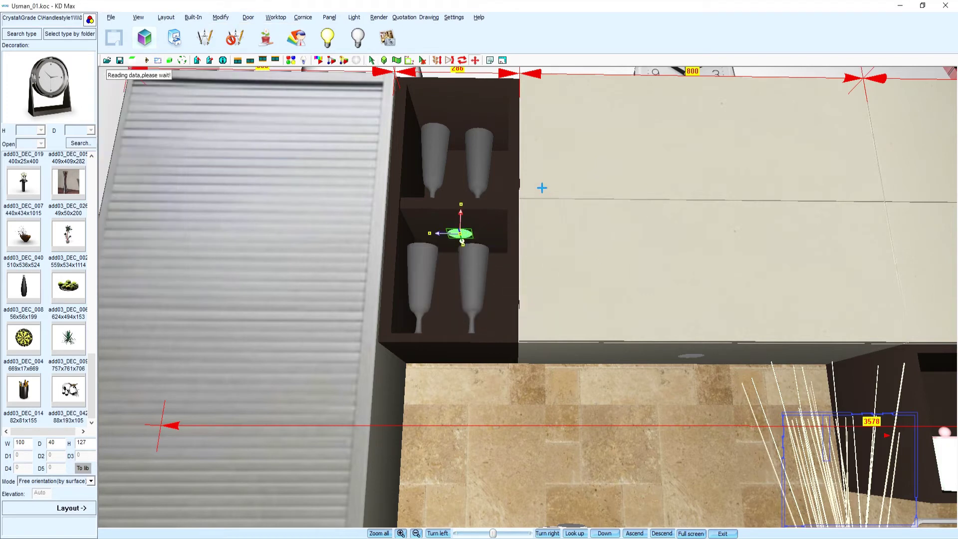
{"action": "scroll", "coordinate": [541, 205], "scroll_direction": "up", "scroll_amount": 3}
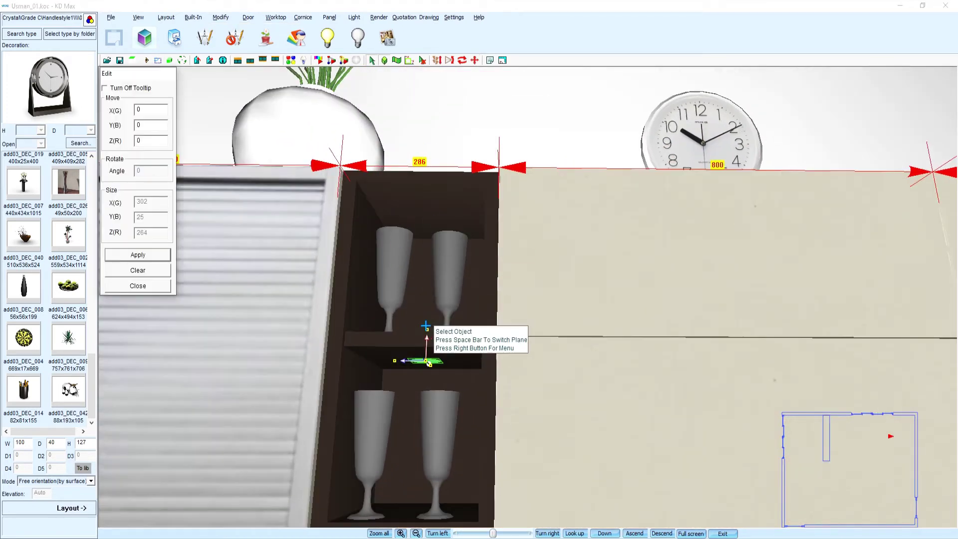
{"action": "left_click_drag", "start_coordinate": [426, 326], "coordinate": [432, 315]}
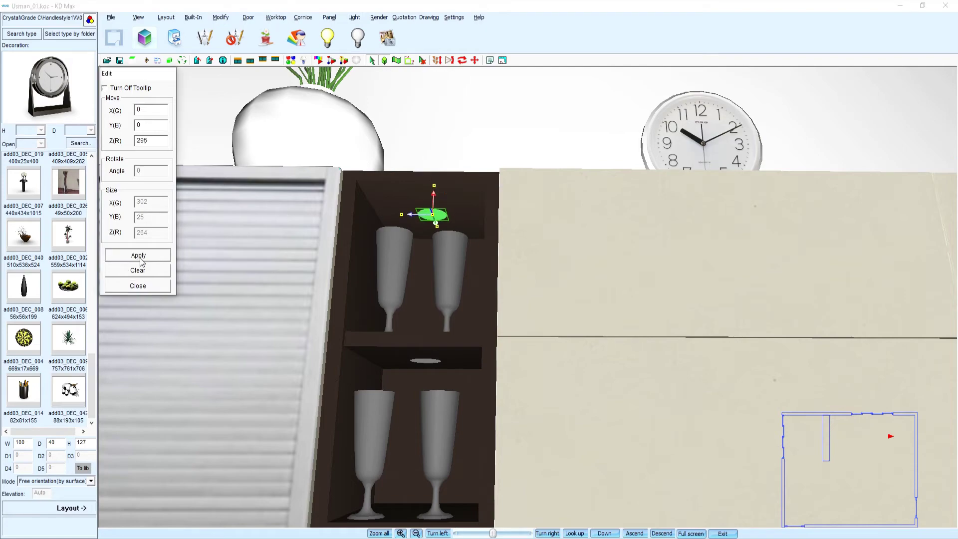
{"action": "scroll", "coordinate": [468, 137], "scroll_direction": "down", "scroll_amount": 5}
{"action": "scroll", "coordinate": [470, 177], "scroll_direction": "up", "scroll_amount": 5}
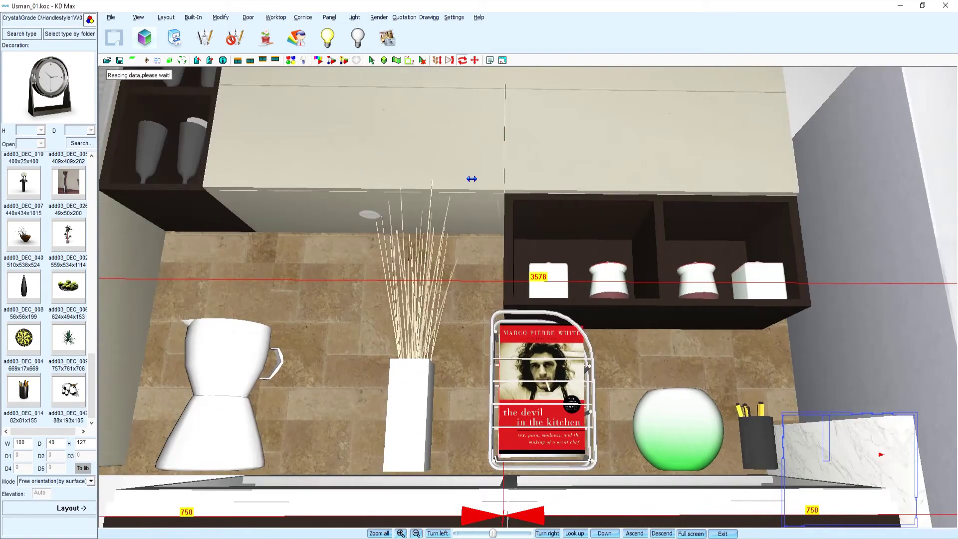
- Delete the light behind the open shelf and move a light into its left compartment
{"action": "middle_click_drag", "start_coordinate": [461, 187], "coordinate": [330, 214]}
{"action": "scroll", "coordinate": [542, 154], "scroll_direction": "up", "scroll_amount": 1}
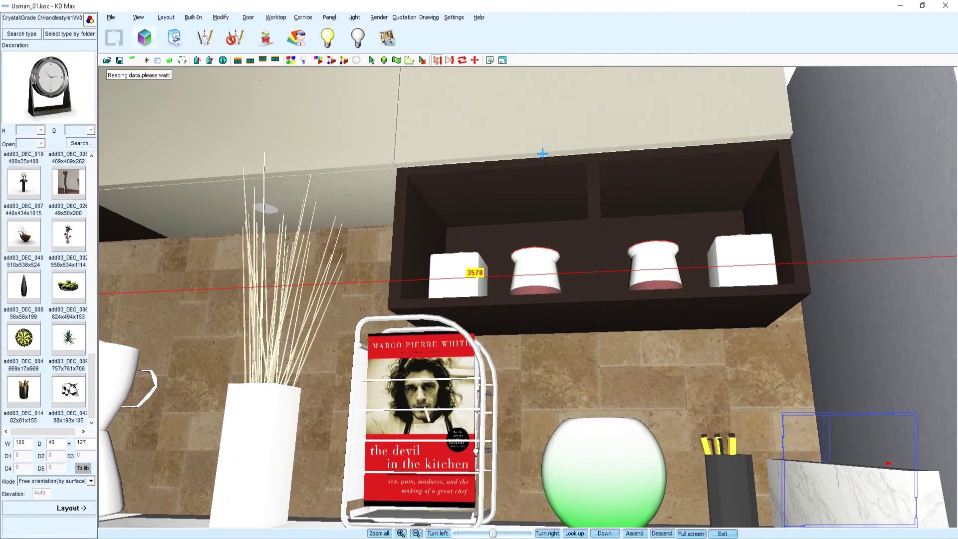
{"action": "left_click", "coordinate": [578, 233]}
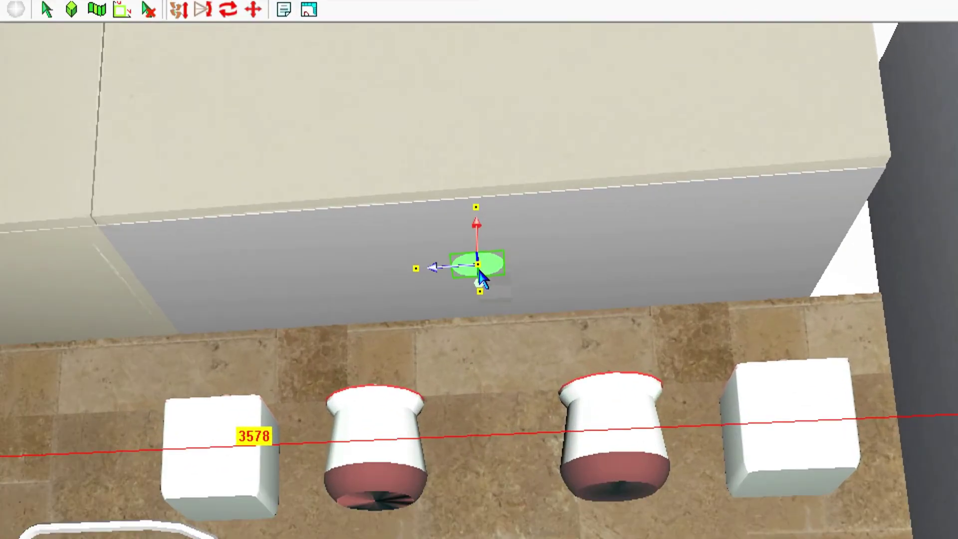
{"action": "key", "text": "Delete"}
{"action": "key", "text": "Return"}
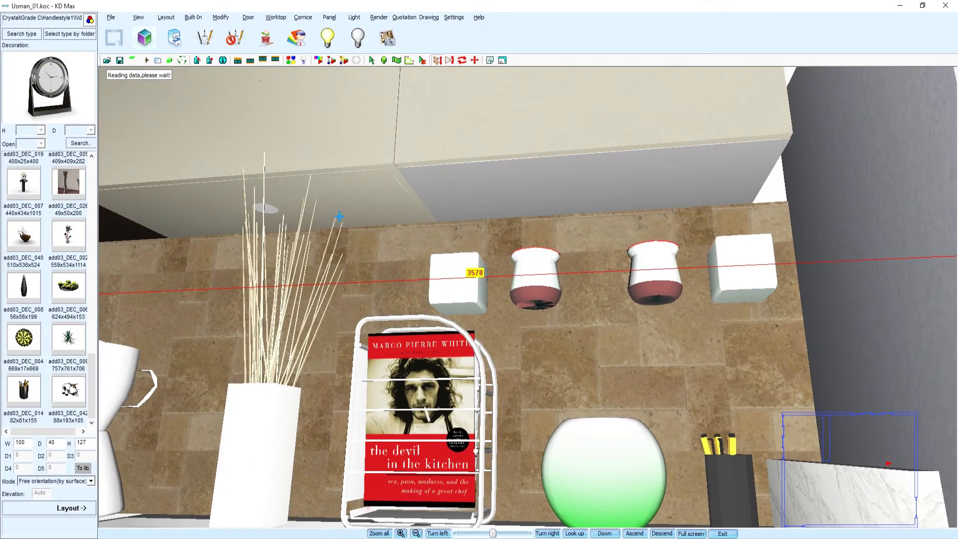
{"action": "left_click", "coordinate": [384, 61]}
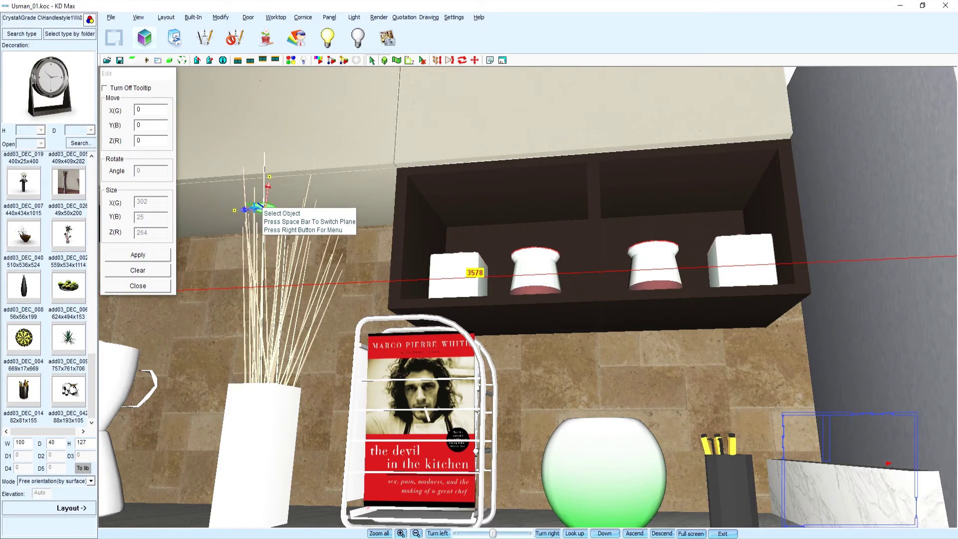
{"action": "key", "text": "Return"}
{"action": "left_click_drag", "start_coordinate": [489, 211], "coordinate": [491, 190]}
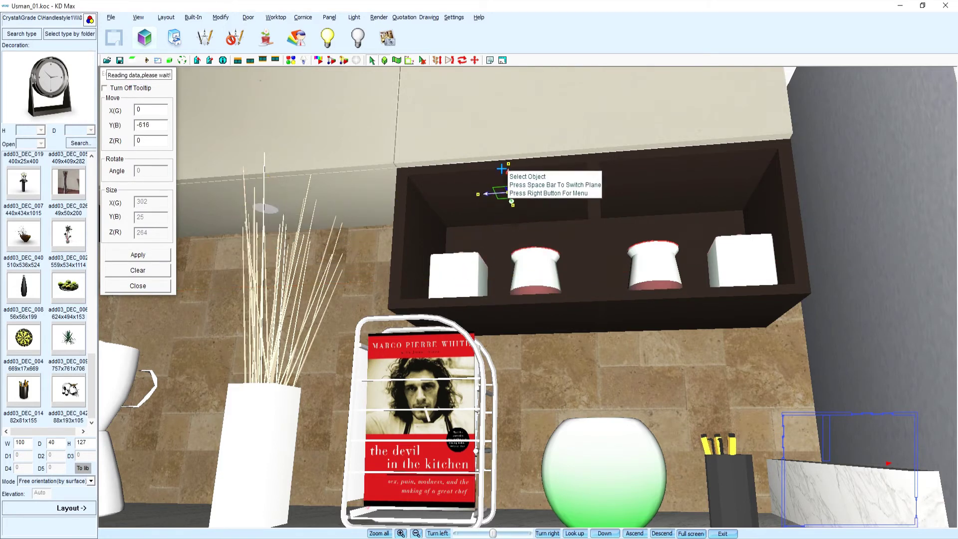
- Copy the shelf light into the open shelf's right compartment
{"action": "left_click", "coordinate": [221, 17]}
{"action": "left_click", "coordinate": [240, 166]}
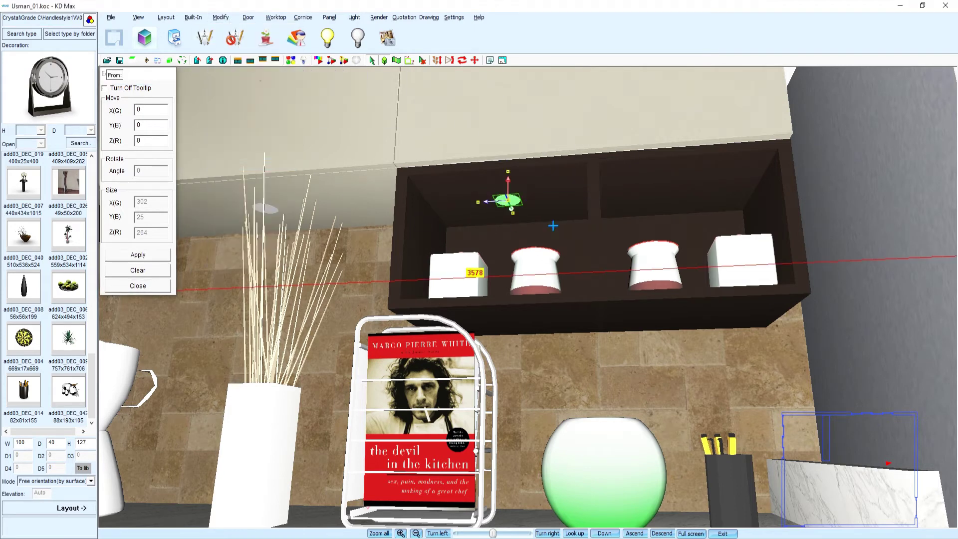
{"action": "key", "text": "Return"}
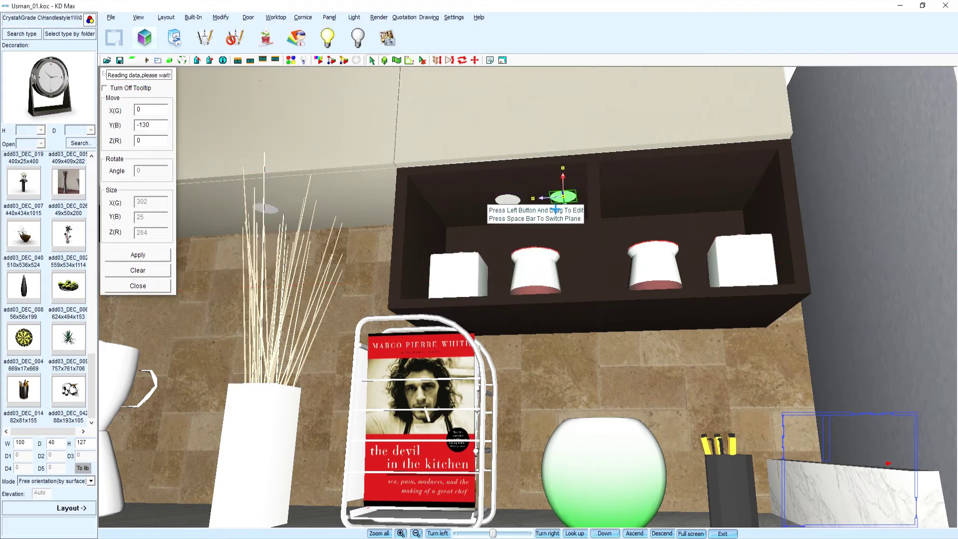
{"action": "left_click", "coordinate": [137, 285]}
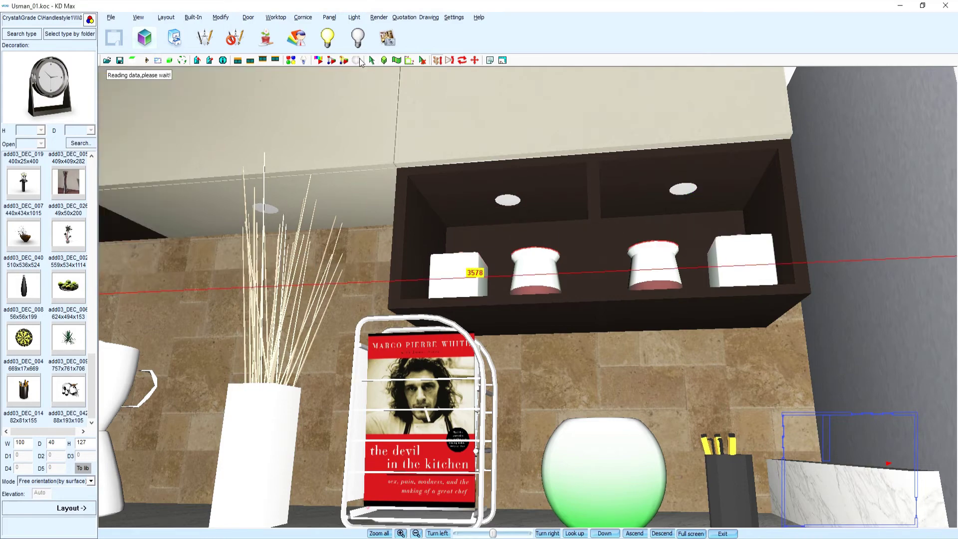
{"action": "left_click", "coordinate": [437, 60]}
- Walk the camera to the poster above the upper cabinets and browse its Material folder textures
{"action": "double_click", "coordinate": [574, 206]}
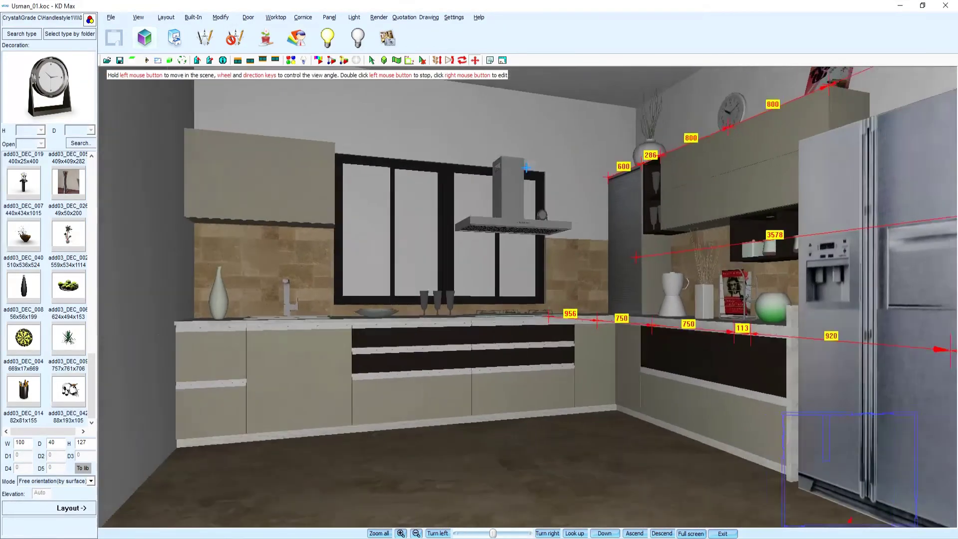
{"action": "key", "text": "Right"}
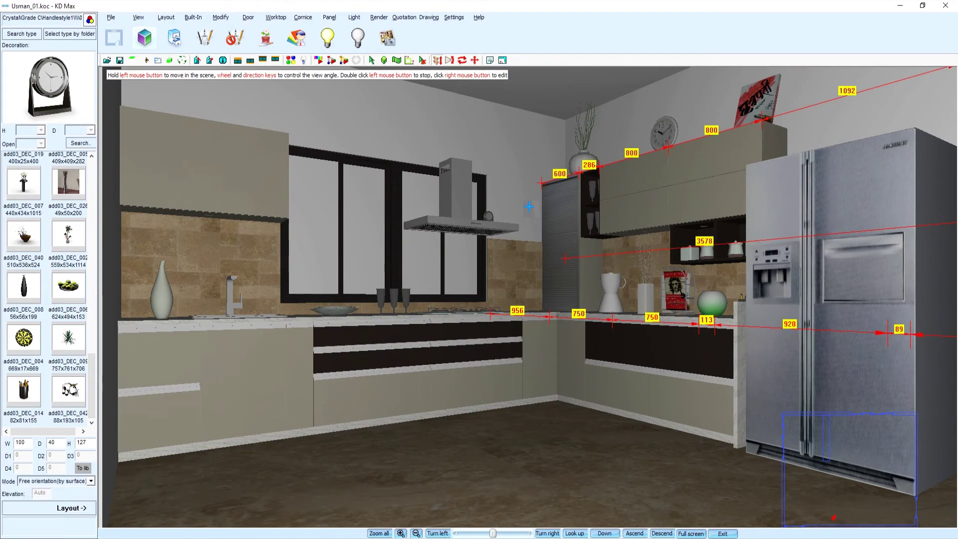
{"action": "mouse_move", "coordinate": [521, 199]}
{"action": "left_mouse_down"}
{"action": "mouse_move", "coordinate": [552, 226]}
{"action": "mouse_move", "coordinate": [559, 166]}
{"action": "left_mouse_up"}
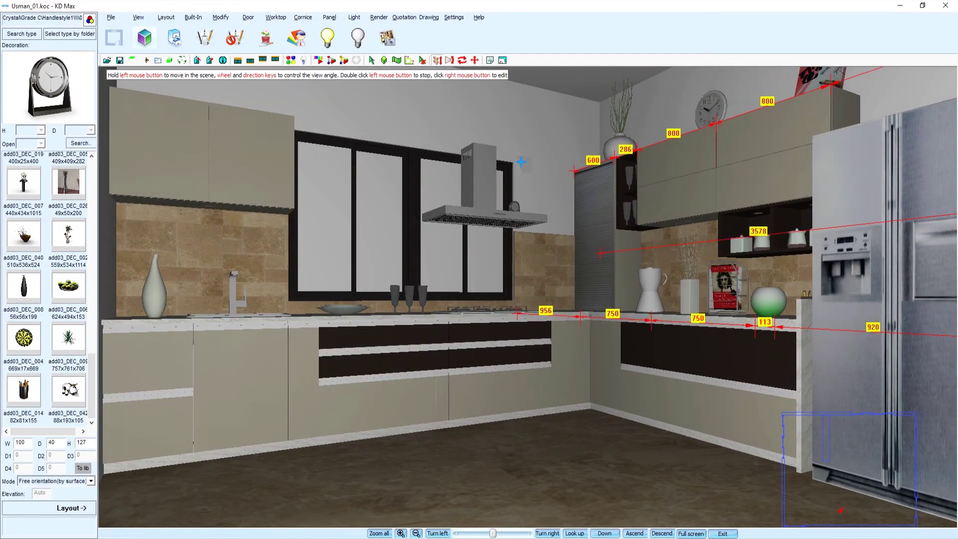
{"action": "left_click_drag", "start_coordinate": [703, 234], "coordinate": [694, 252]}
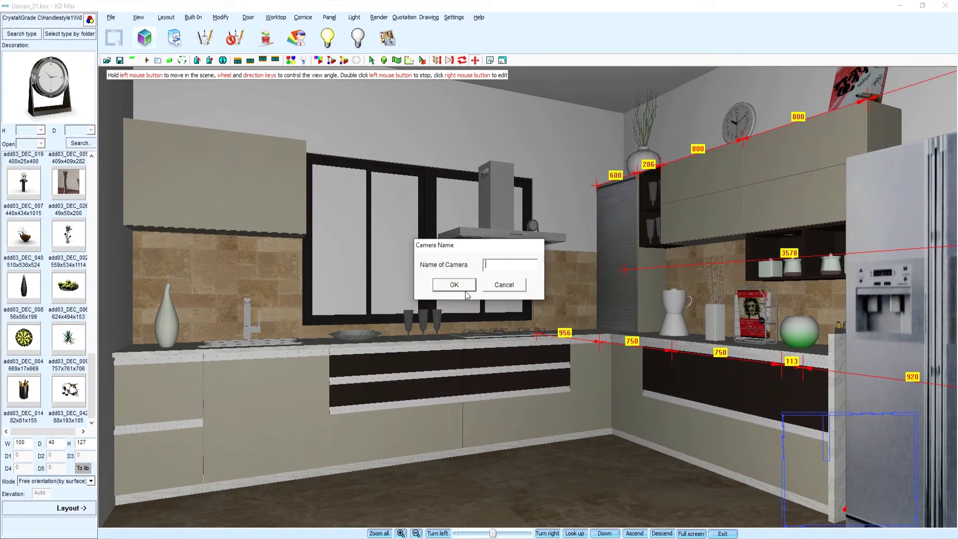
{"action": "key", "text": "Up"}
{"action": "key", "text": "Up"}
{"action": "key", "text": "Up"}
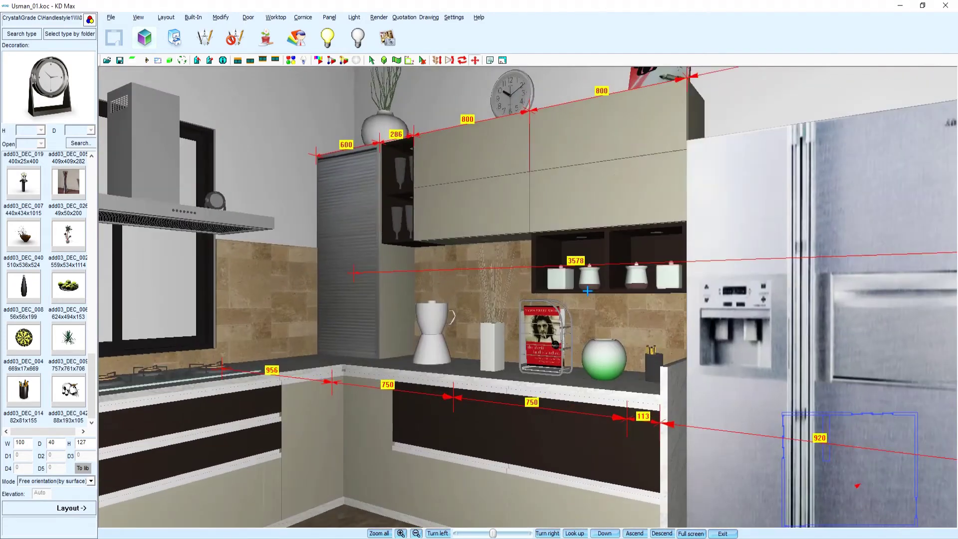
{"action": "right_click", "coordinate": [671, 300]}
{"action": "double_click", "coordinate": [225, 212]}
{"action": "left_click", "coordinate": [541, 261]}
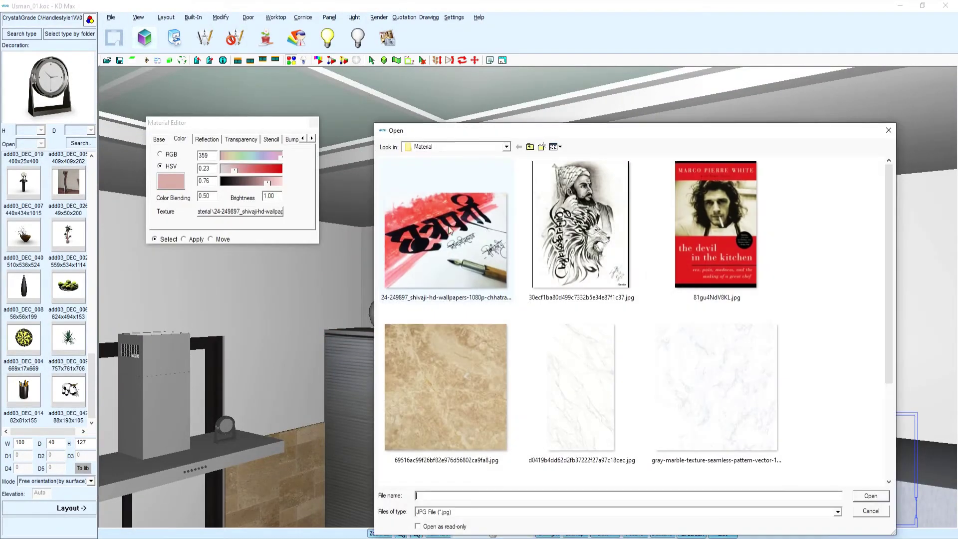
- Apply the lion portrait JPG as the poster's texture
{"action": "double_click", "coordinate": [685, 245]}
{"action": "left_click", "coordinate": [454, 287]}
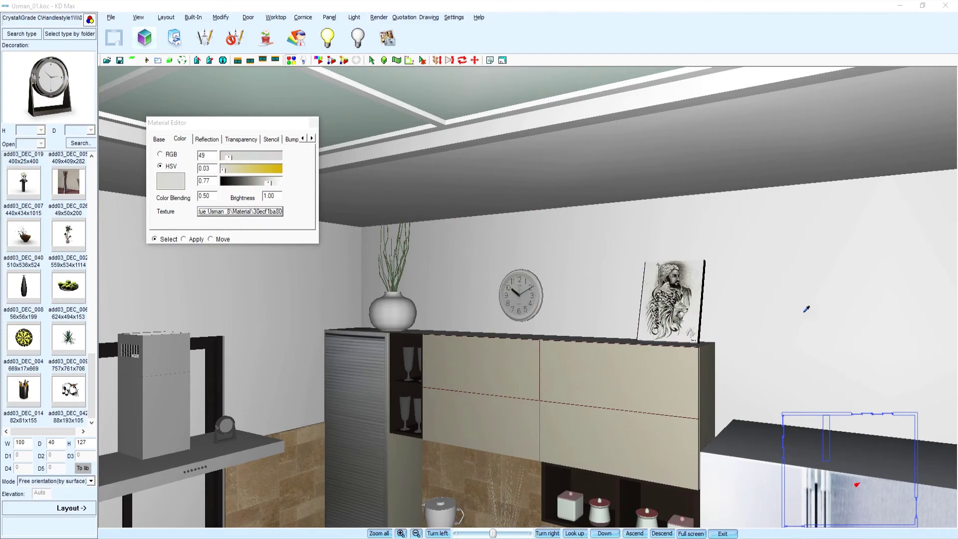
{"action": "mouse_move", "coordinate": [757, 325]}
{"action": "left_mouse_down"}
{"action": "mouse_move", "coordinate": [649, 310]}
{"action": "mouse_move", "coordinate": [518, 343]}
{"action": "left_mouse_up"}
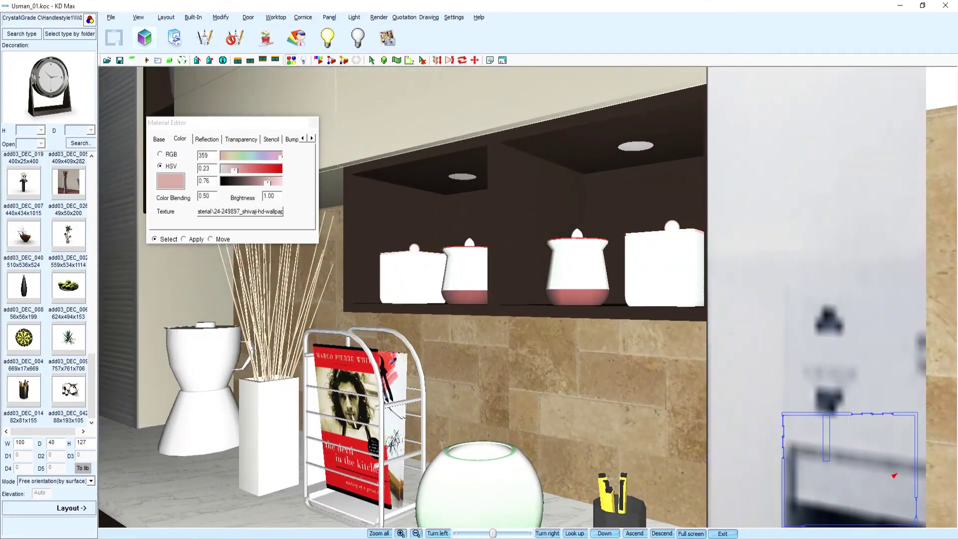
{"action": "left_click", "coordinate": [254, 212]}
{"action": "left_click", "coordinate": [545, 262]}
{"action": "key", "text": "Escape"}
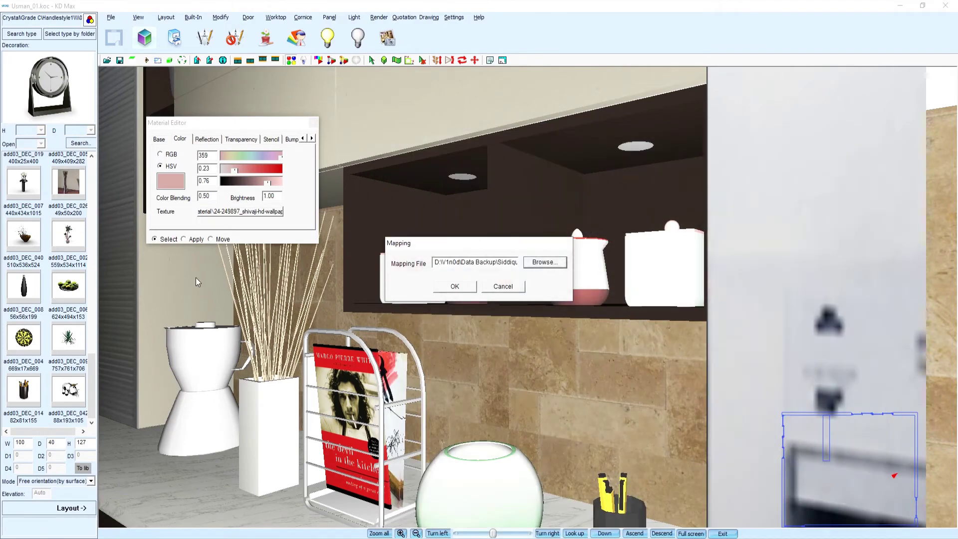
{"action": "left_click", "coordinate": [455, 287]}
{"action": "left_click", "coordinate": [308, 124]}
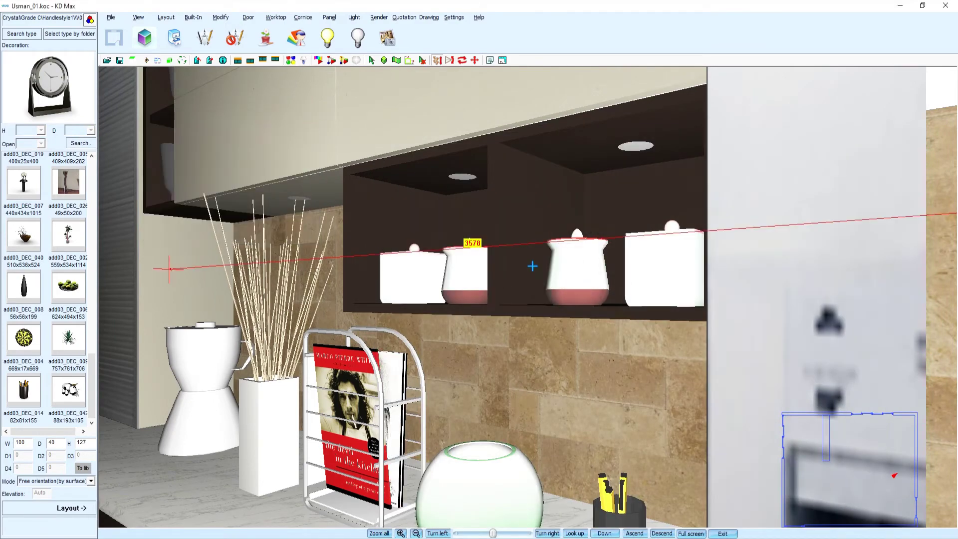
- Stretch the portrait's texture mapping left, right and down to fill the frame (148 × 383 × 446)
{"action": "scroll", "coordinate": [528, 190], "scroll_direction": "down", "scroll_amount": 5}
{"action": "scroll", "coordinate": [535, 190], "scroll_direction": "up", "scroll_amount": 3}
{"action": "scroll", "coordinate": [615, 225], "scroll_direction": "up", "scroll_amount": 2}
{"action": "scroll", "coordinate": [425, 319], "scroll_direction": "up", "scroll_amount": 2}
{"action": "left_click", "coordinate": [371, 61]}
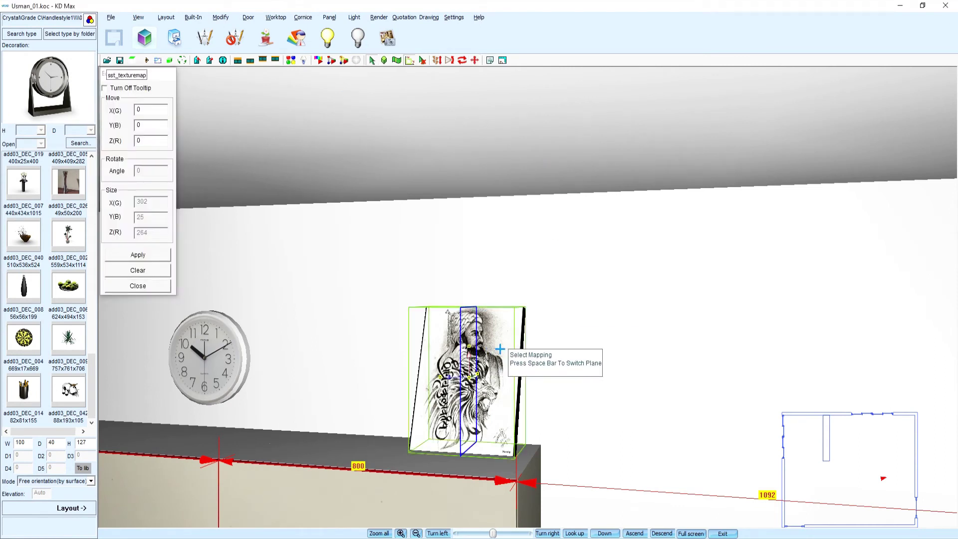
{"action": "left_click_drag", "start_coordinate": [522, 390], "coordinate": [539, 382]}
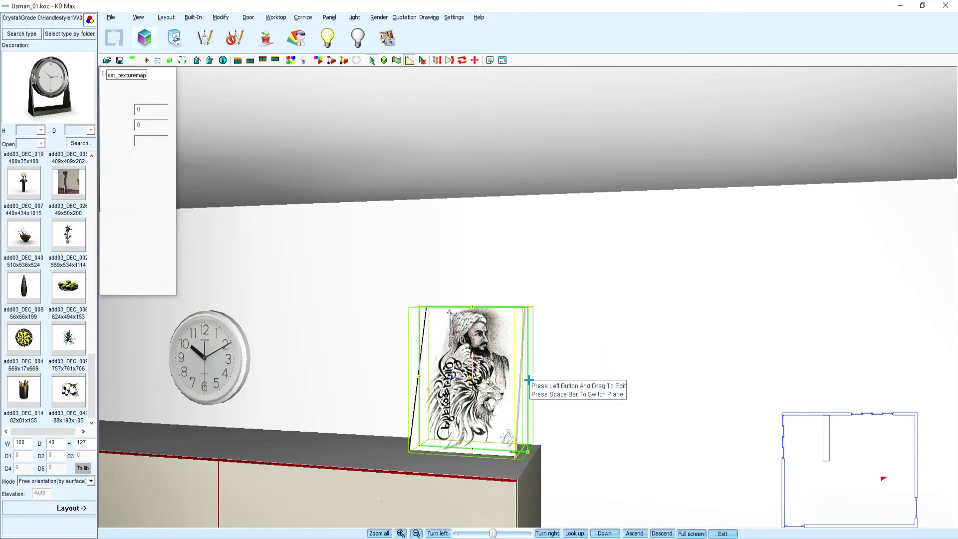
{"action": "left_click_drag", "start_coordinate": [423, 379], "coordinate": [410, 374]}
{"action": "mouse_move", "coordinate": [474, 447]}
{"action": "left_mouse_down"}
{"action": "mouse_move", "coordinate": [475, 464]}
{"action": "mouse_move", "coordinate": [460, 464]}
{"action": "left_mouse_up"}
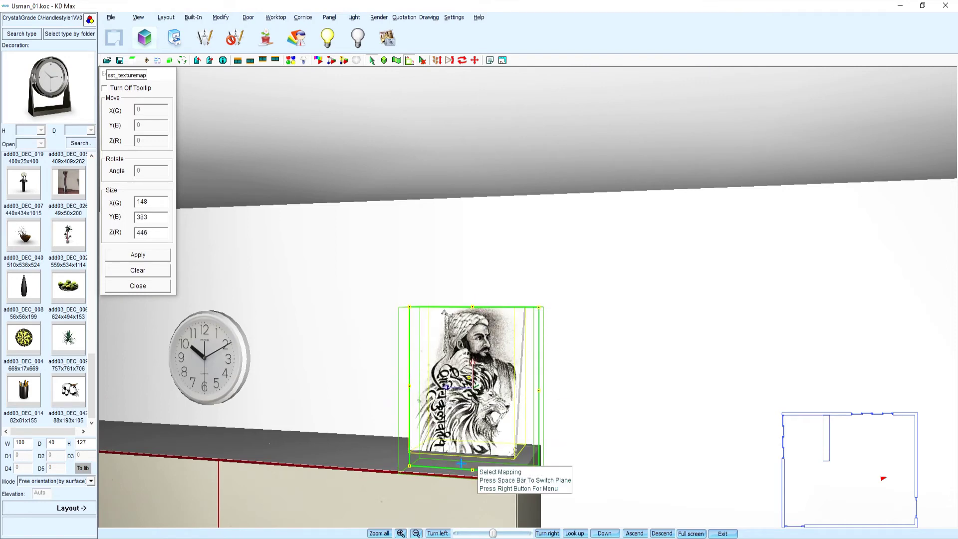
{"action": "left_click", "coordinate": [138, 285]}
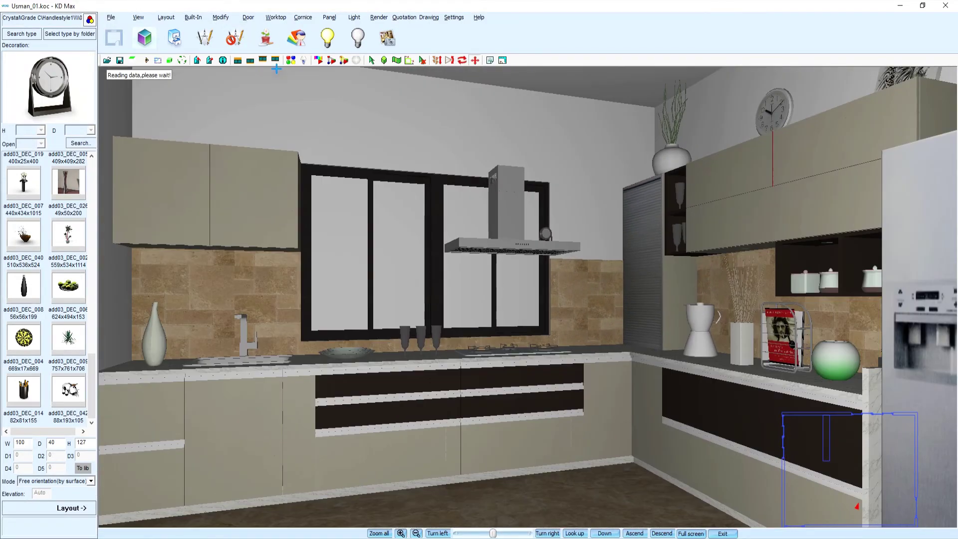
- Set a surface material's reflection to 0.80 using Apply in the Reflection settings
{"action": "mouse_move", "coordinate": [787, 242]}
{"action": "left_mouse_down"}
{"action": "mouse_move", "coordinate": [682, 321]}
{"action": "mouse_move", "coordinate": [608, 297]}
{"action": "mouse_move", "coordinate": [498, 236]}
{"action": "left_mouse_up"}
{"action": "left_click", "coordinate": [182, 60]}
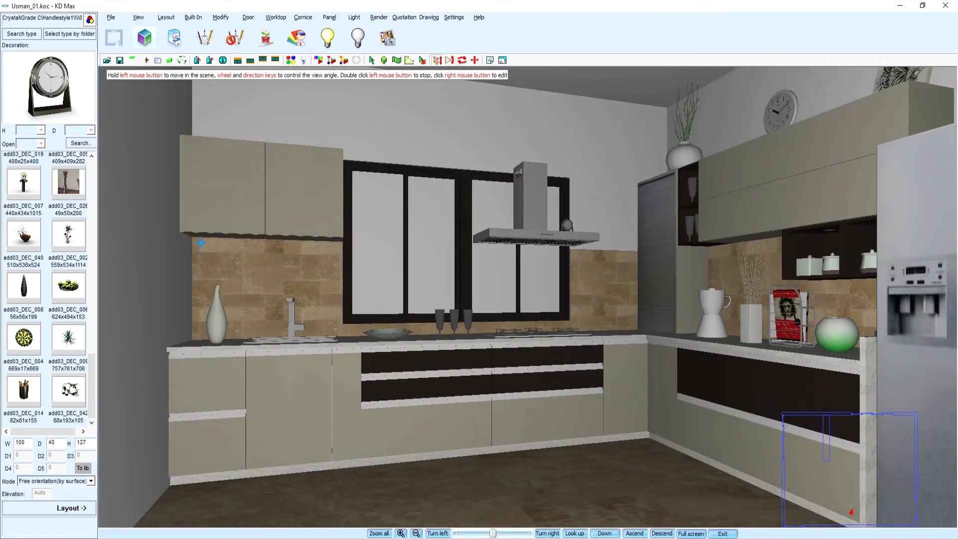
{"action": "right_click", "coordinate": [200, 243]}
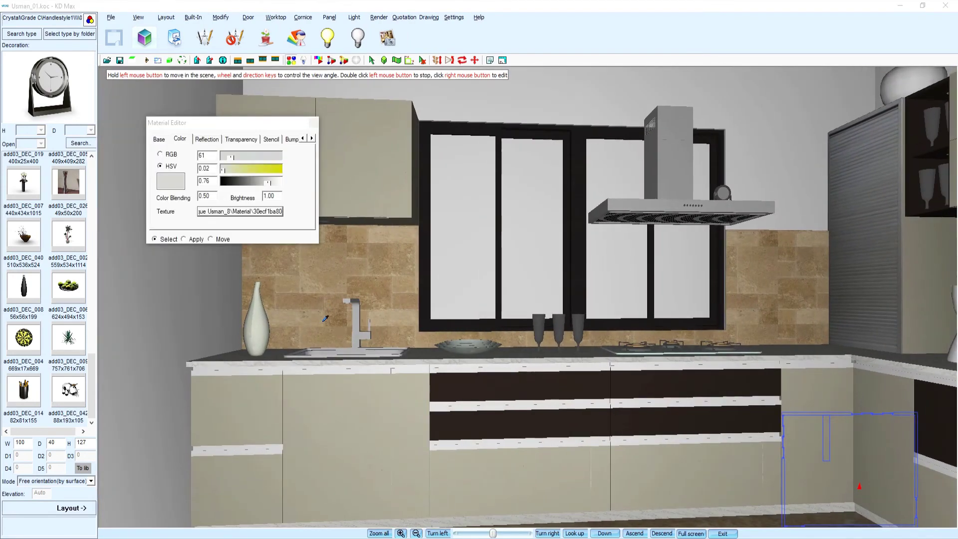
{"action": "left_click", "coordinate": [207, 140]}
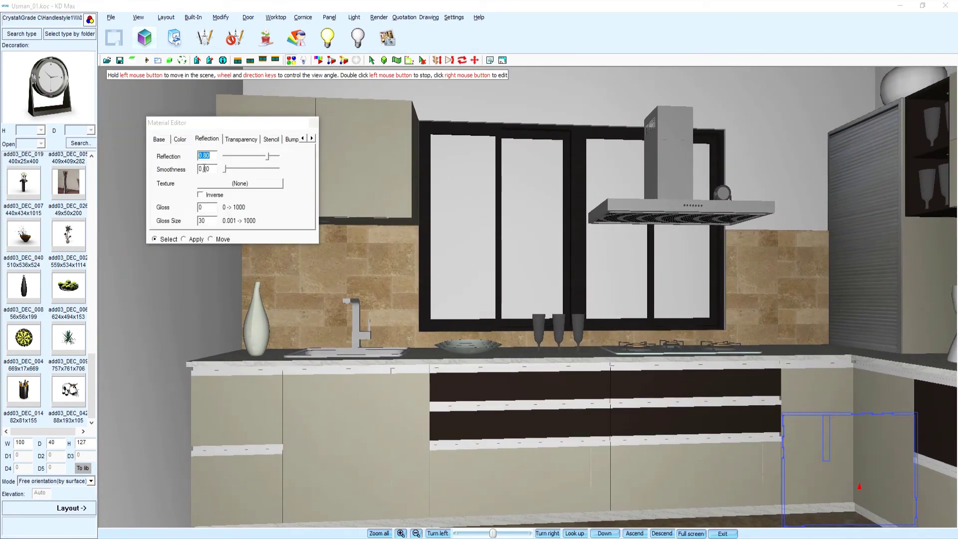
{"action": "left_click", "coordinate": [194, 241]}
{"action": "left_click", "coordinate": [313, 122]}
- Switch to editing the room's light sources with all lights labelled
{"action": "scroll", "coordinate": [572, 273], "scroll_direction": "down", "scroll_amount": 3}
{"action": "scroll", "coordinate": [515, 216], "scroll_direction": "down", "scroll_amount": 3}
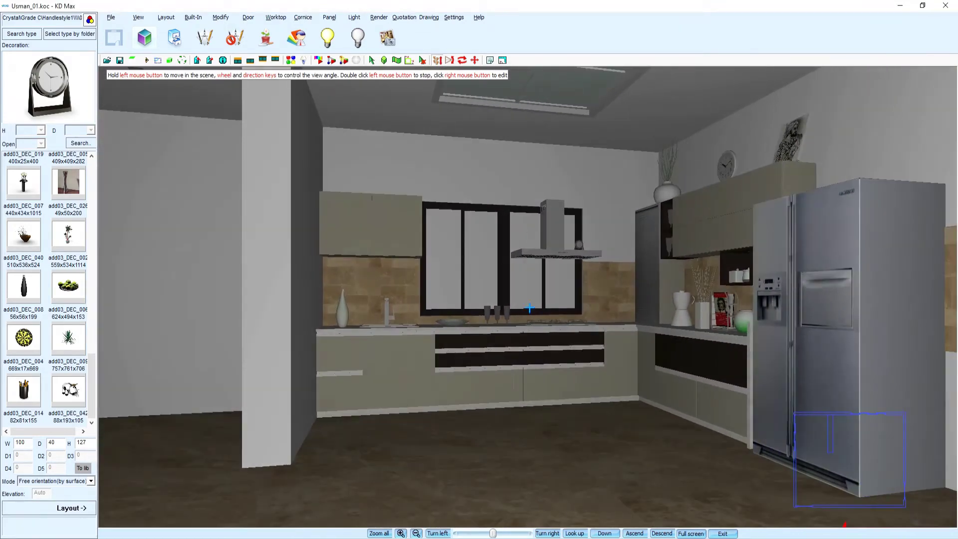
{"action": "scroll", "coordinate": [535, 302], "scroll_direction": "down", "scroll_amount": 5}
{"action": "scroll", "coordinate": [535, 302], "scroll_direction": "down", "scroll_amount": 2}
{"action": "left_click", "coordinate": [305, 59]}
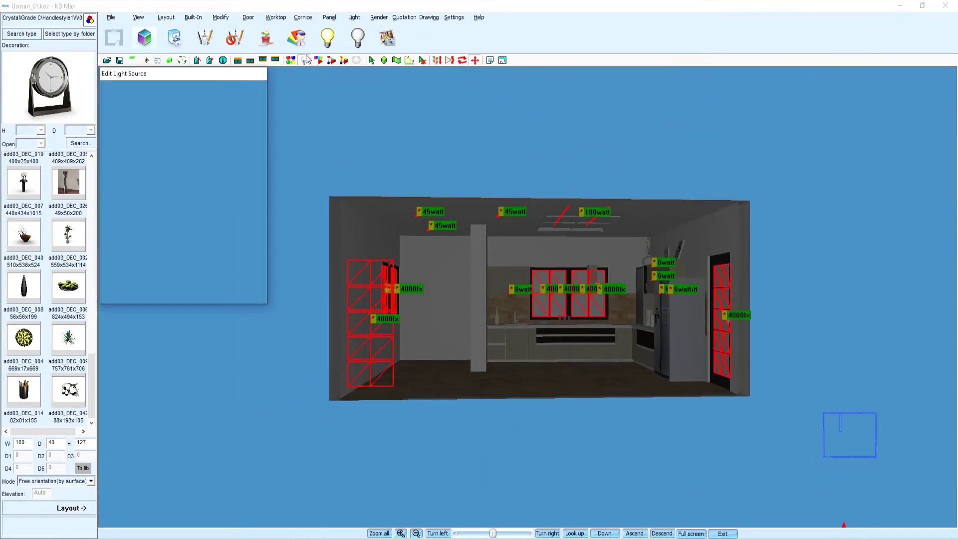
- Make the three 45-watt ceiling lights fluorescent spot lights with falloff 1.00, horizontal aim 43, beam spread 38
{"action": "left_click", "coordinate": [418, 212]}
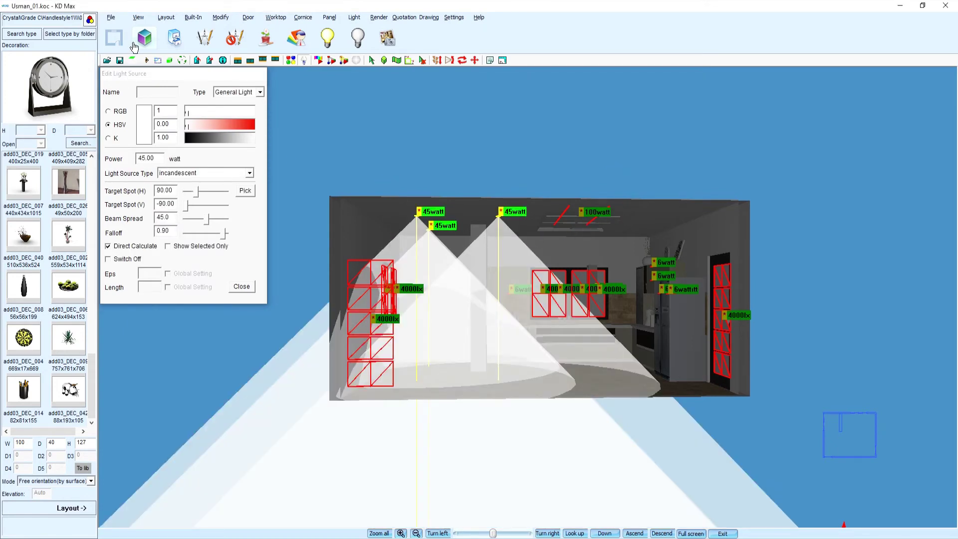
{"action": "left_click", "coordinate": [252, 92]}
{"action": "left_click", "coordinate": [246, 110]}
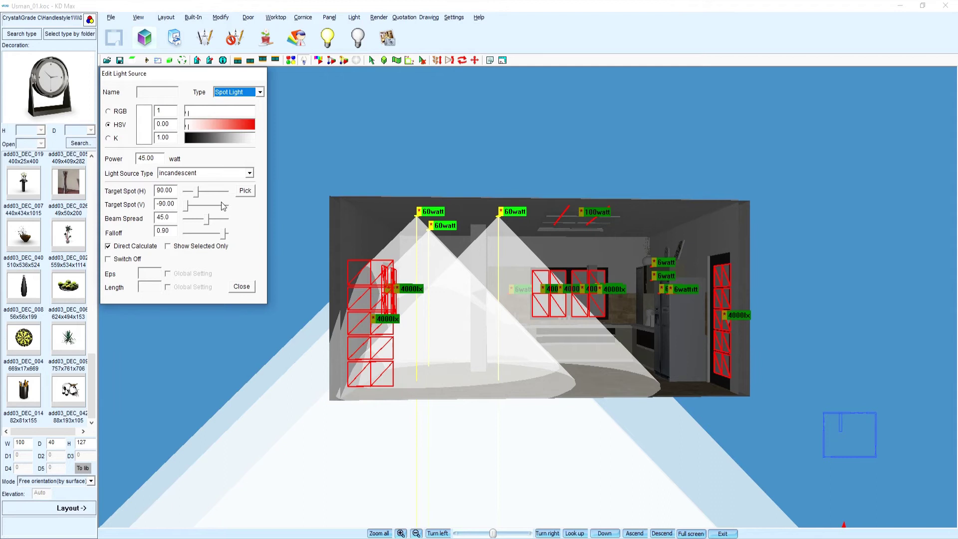
{"action": "left_click", "coordinate": [228, 237]}
{"action": "left_click_drag", "start_coordinate": [198, 197], "coordinate": [193, 196]}
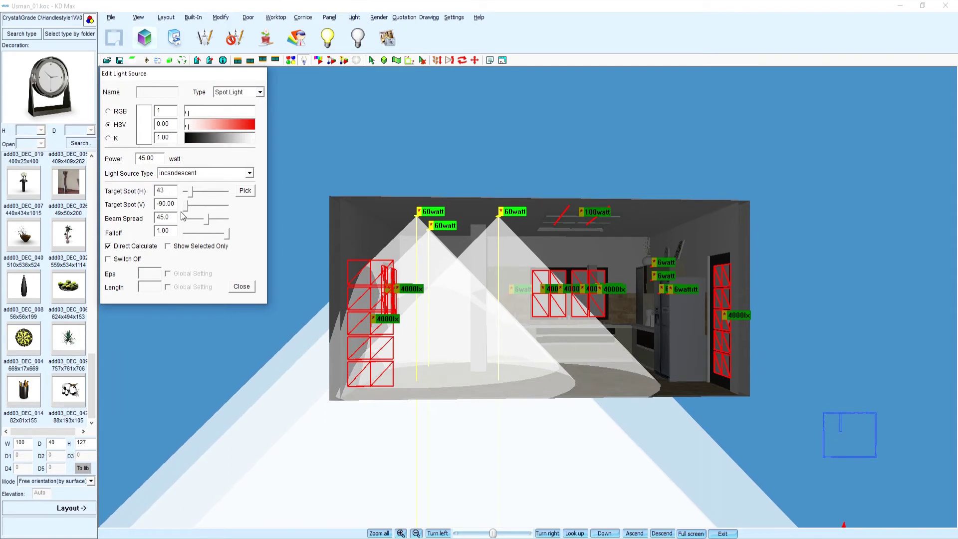
{"action": "left_click_drag", "start_coordinate": [208, 219], "coordinate": [204, 221]}
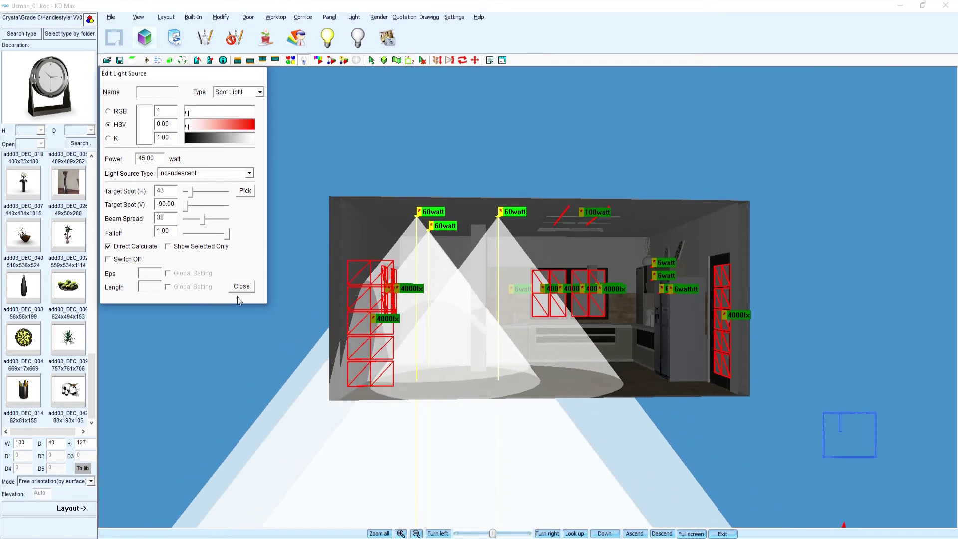
{"action": "left_click", "coordinate": [210, 176]}
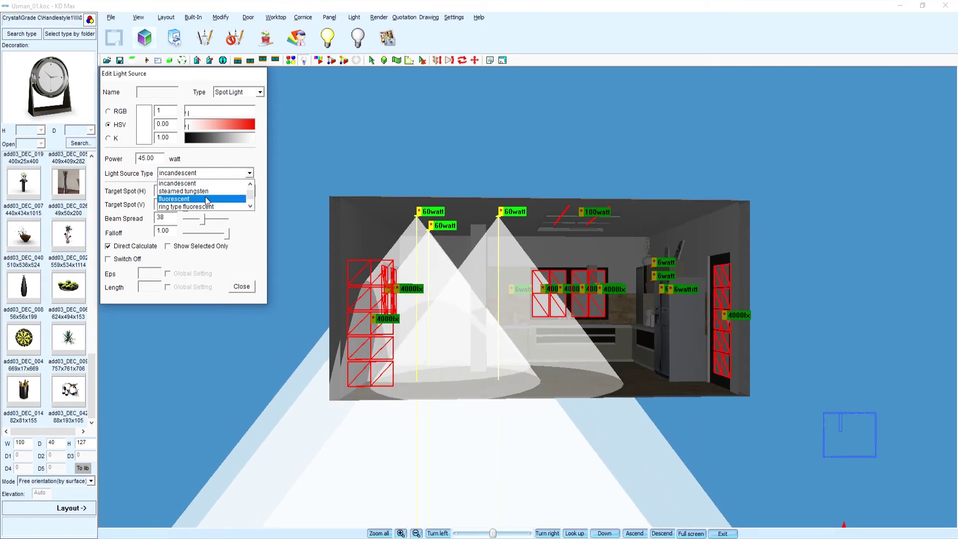
{"action": "left_click", "coordinate": [205, 196]}
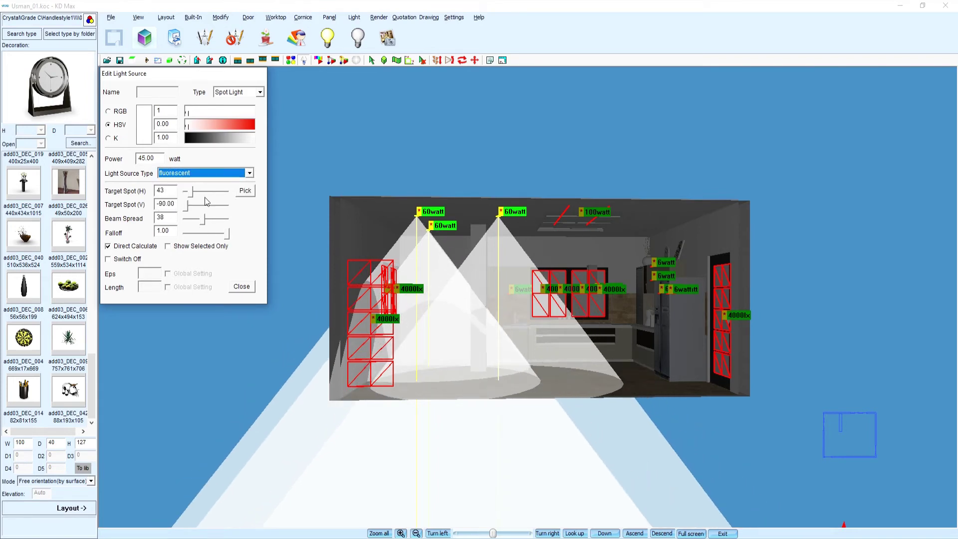
- Switch the 6-watt light's type to an IES profile
{"action": "left_click", "coordinate": [694, 243]}
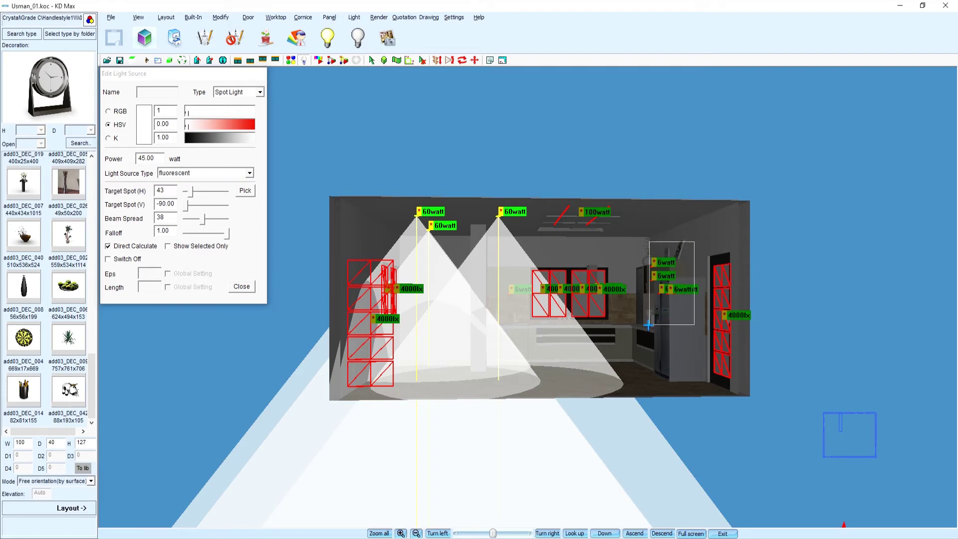
{"action": "left_click", "coordinate": [239, 95]}
{"action": "left_click", "coordinate": [234, 122]}
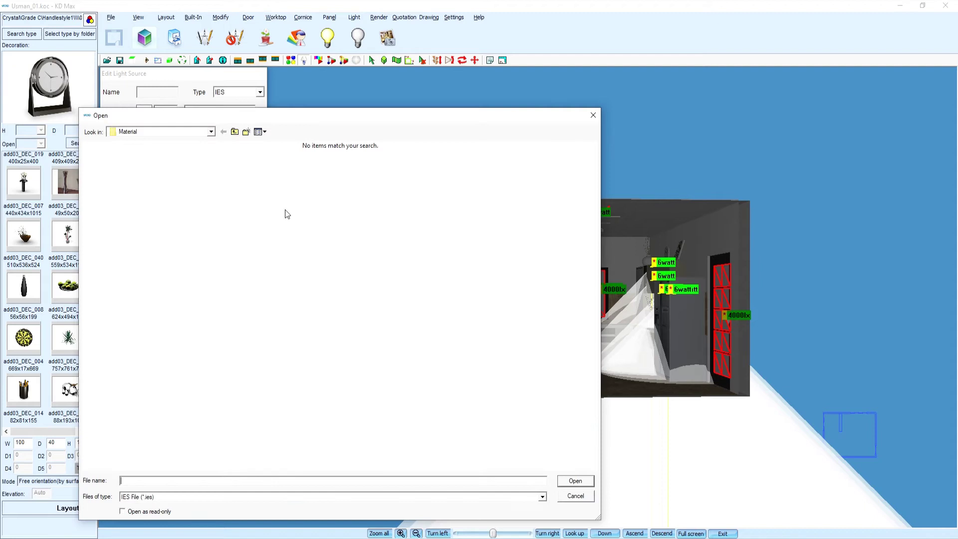
- Load 05.IES from the C: drive's IES Spot Light folder onto the 6-watt light
{"action": "left_click", "coordinate": [211, 131]}
{"action": "left_click", "coordinate": [147, 266]}
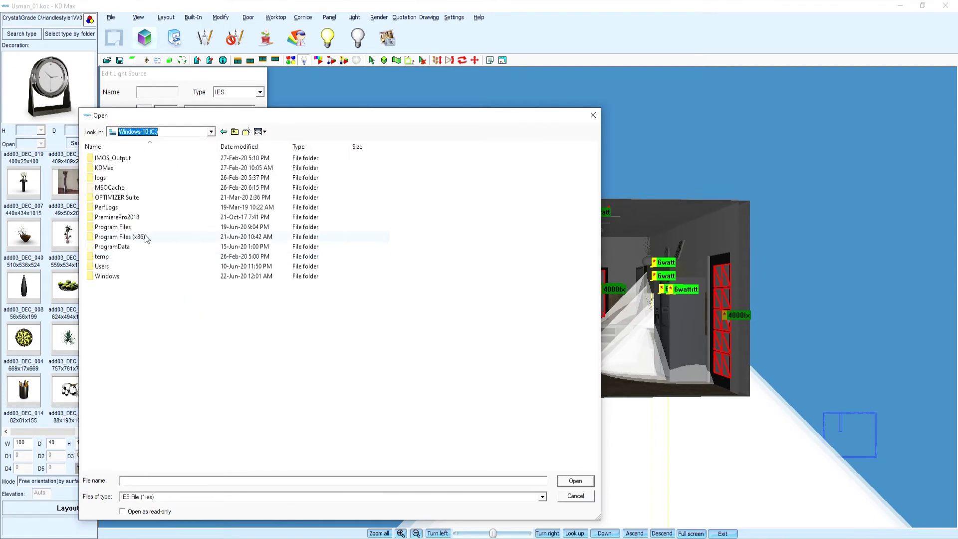
{"action": "double_click", "coordinate": [117, 170]}
{"action": "double_click", "coordinate": [105, 265]}
{"action": "double_click", "coordinate": [100, 186]}
{"action": "double_click", "coordinate": [115, 188]}
{"action": "left_click", "coordinate": [114, 197]}
{"action": "left_click", "coordinate": [264, 131]}
{"action": "left_click", "coordinate": [177, 496]}
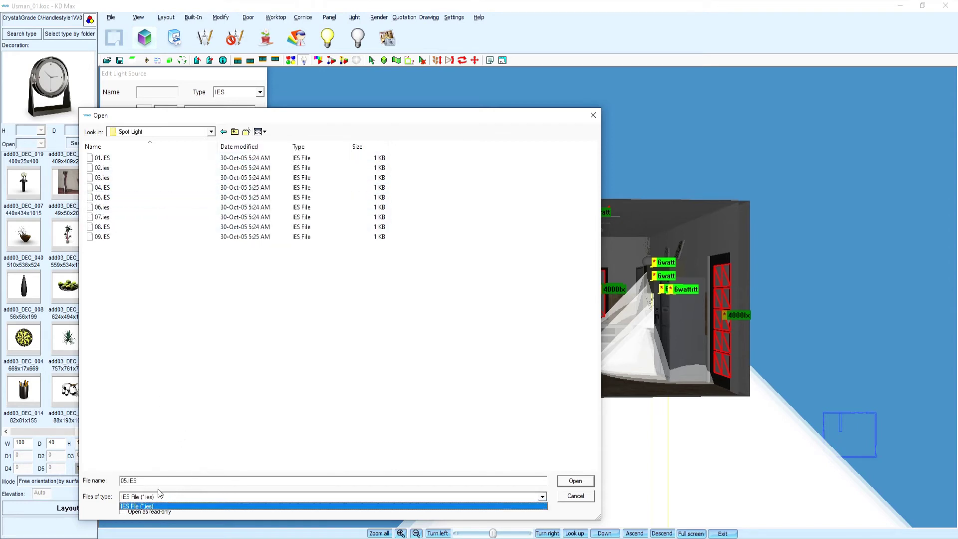
{"action": "left_click", "coordinate": [156, 498]}
{"action": "double_click", "coordinate": [95, 207]}
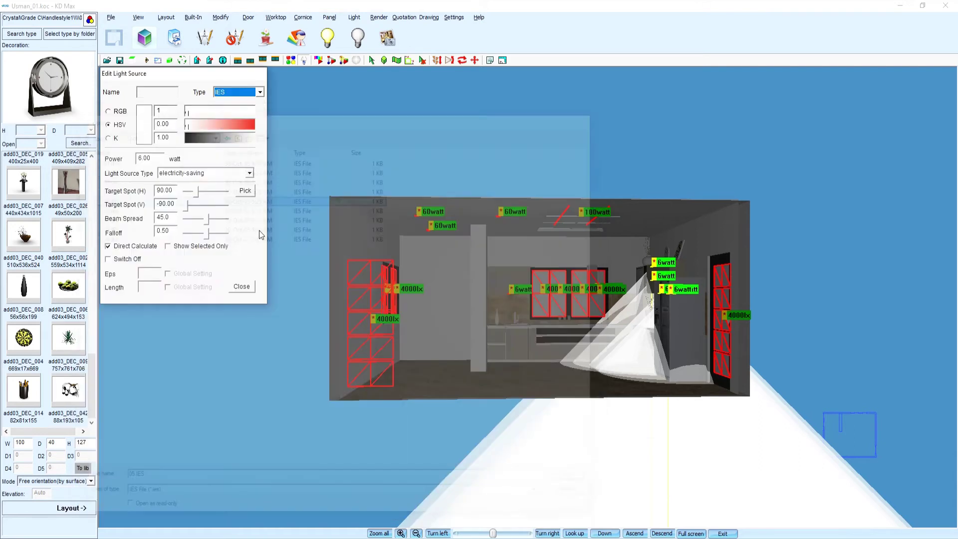
- Make the 100-watt ceiling light a general light
{"action": "left_click", "coordinate": [245, 273]}
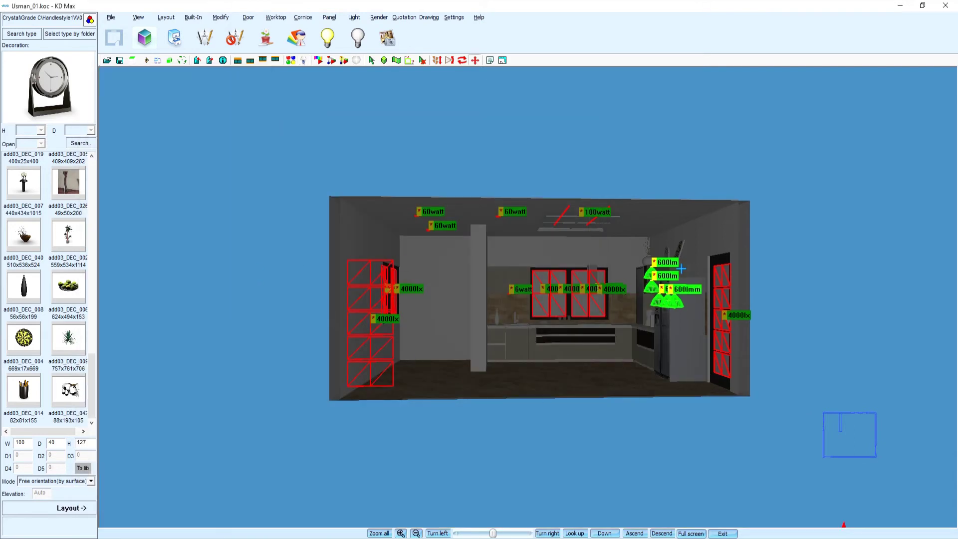
{"action": "left_click", "coordinate": [313, 62]}
{"action": "left_click_drag", "start_coordinate": [796, 401], "coordinate": [338, 357]}
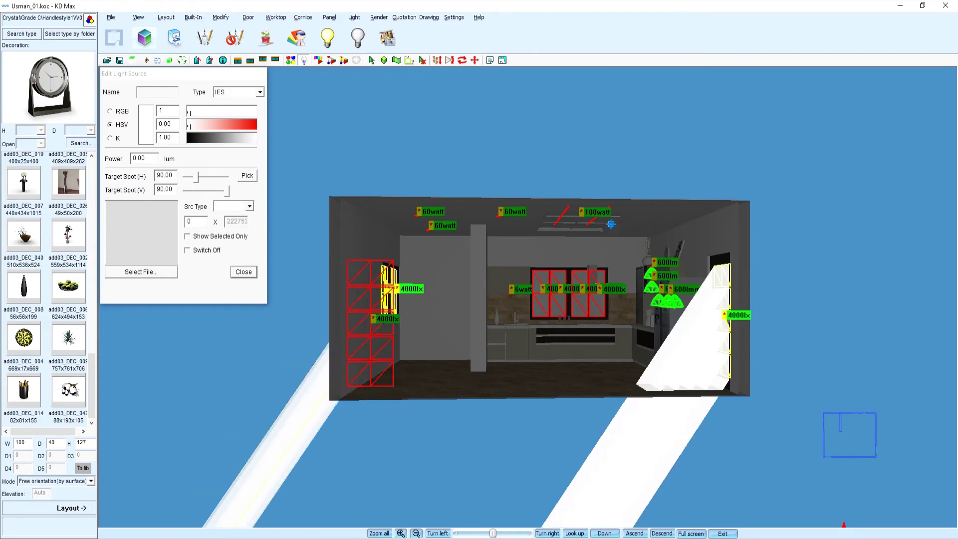
{"action": "left_click", "coordinate": [574, 210]}
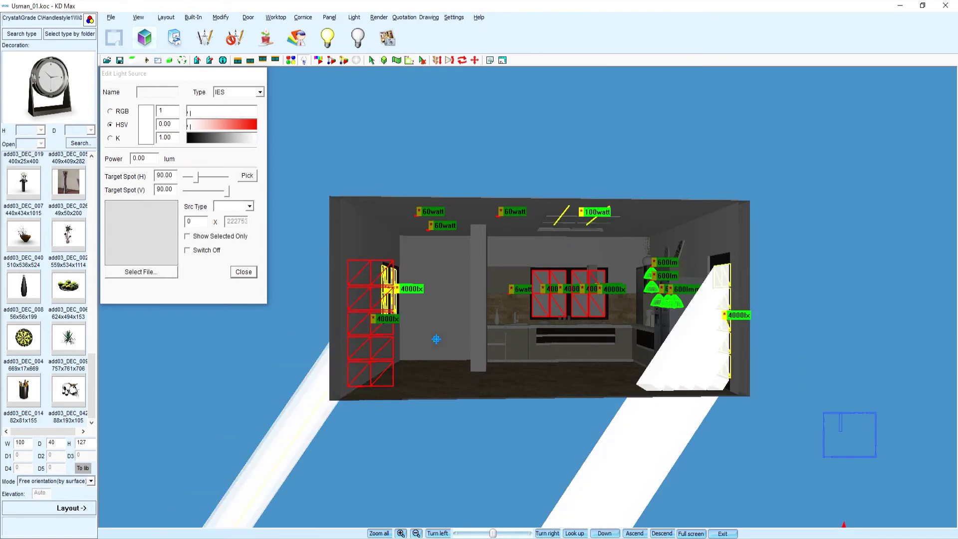
{"action": "left_click", "coordinate": [224, 93]}
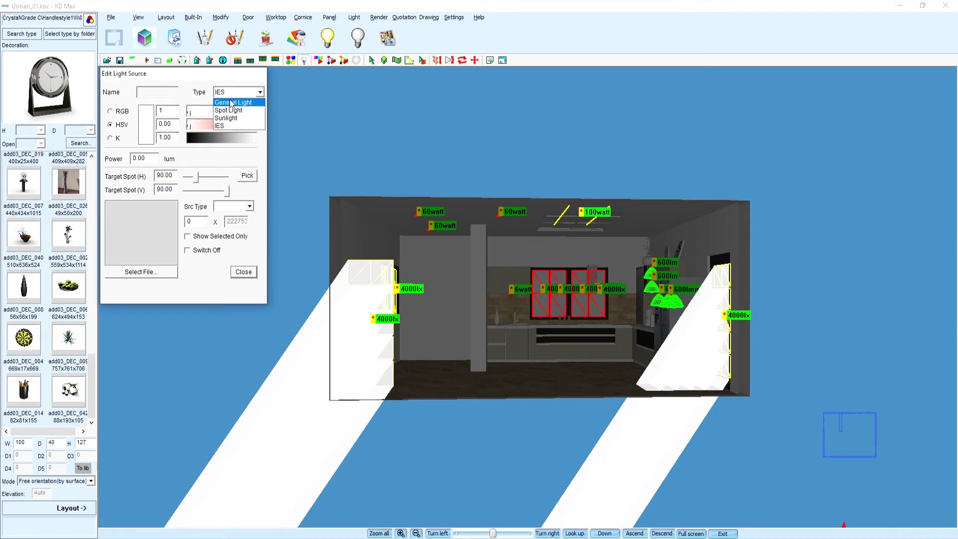
- Give the 6-watt light above the counter the 05.IES profile
{"action": "left_click_drag", "start_coordinate": [627, 258], "coordinate": [535, 330]}
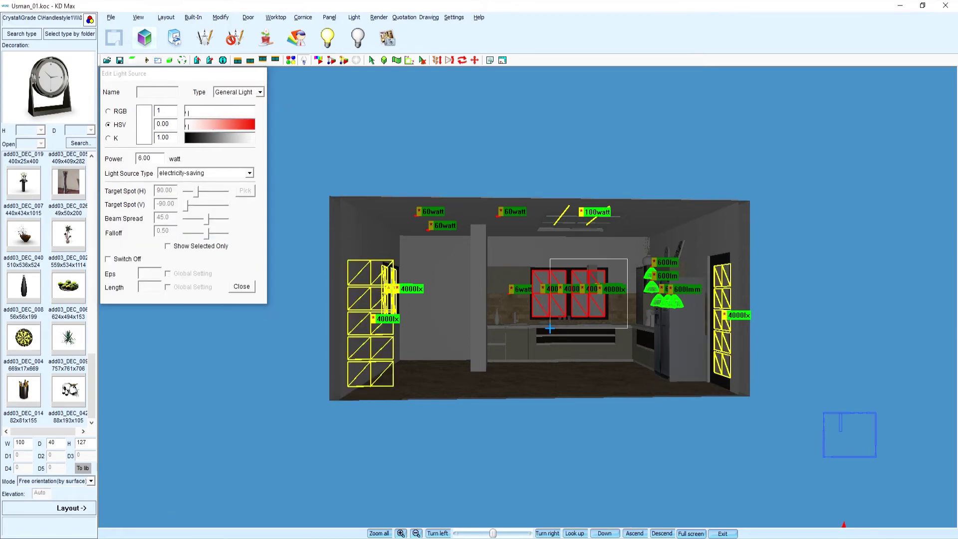
{"action": "left_click", "coordinate": [494, 319]}
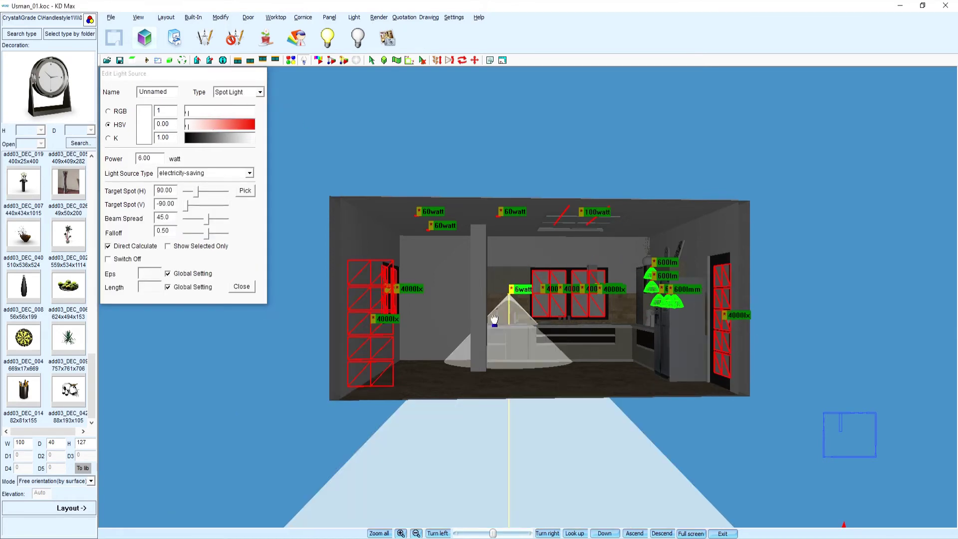
{"action": "left_click", "coordinate": [235, 93]}
{"action": "left_click", "coordinate": [235, 113]}
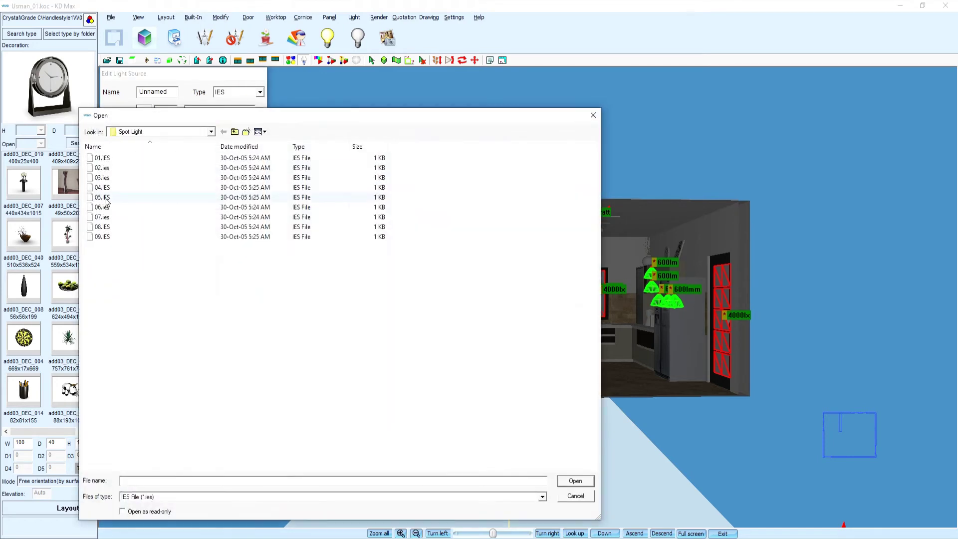
{"action": "double_click", "coordinate": [102, 198]}
- Turn the window lights into sunlight aimed into the kitchen and hide the light markers
{"action": "left_click", "coordinate": [254, 93]}
{"action": "left_click", "coordinate": [234, 119]}
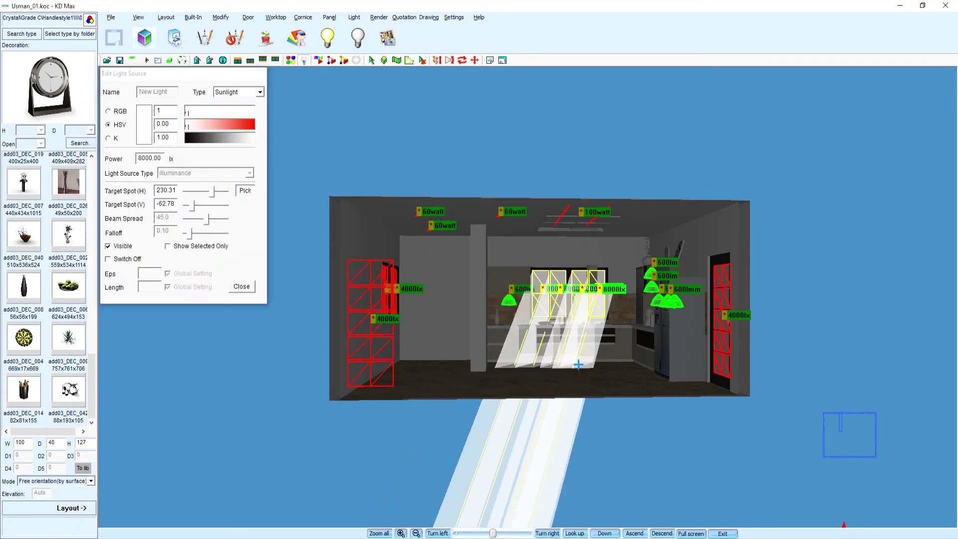
{"action": "left_click_drag", "start_coordinate": [579, 365], "coordinate": [602, 365]}
{"action": "left_click", "coordinate": [241, 286]}
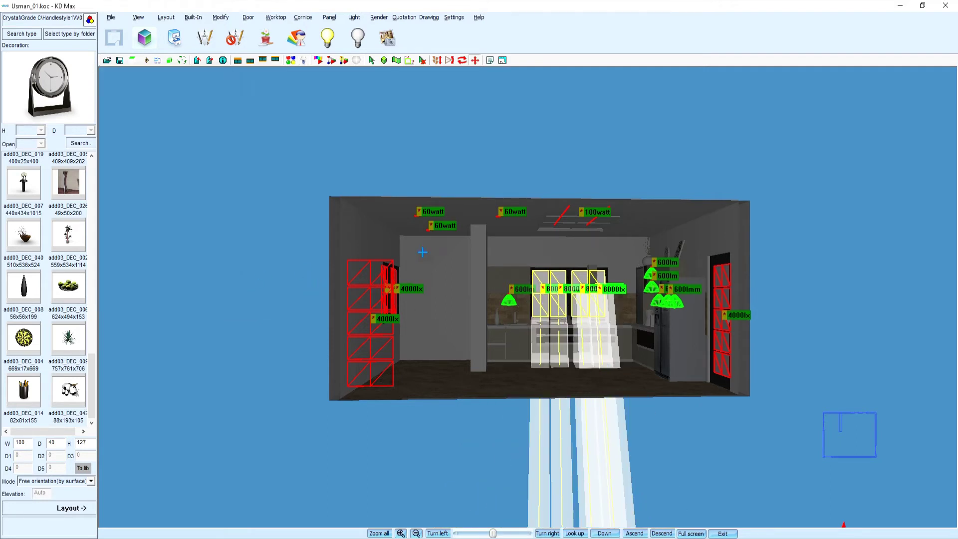
{"action": "left_click", "coordinate": [437, 60]}
{"action": "left_click", "coordinate": [184, 59]}
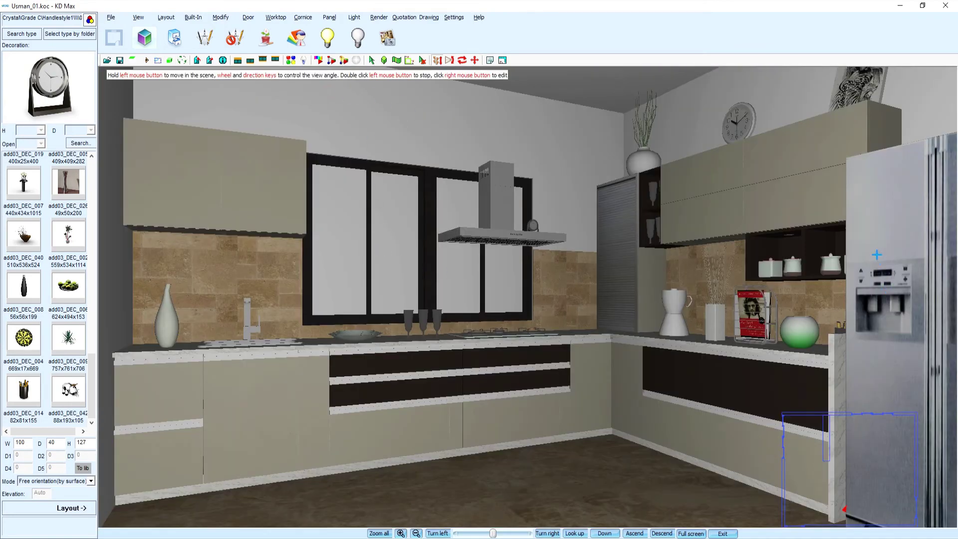
- Walk the camera into the kitchen, reset it, and delete the Unnamed saved view
{"action": "left_click_drag", "start_coordinate": [717, 267], "coordinate": [717, 260]}
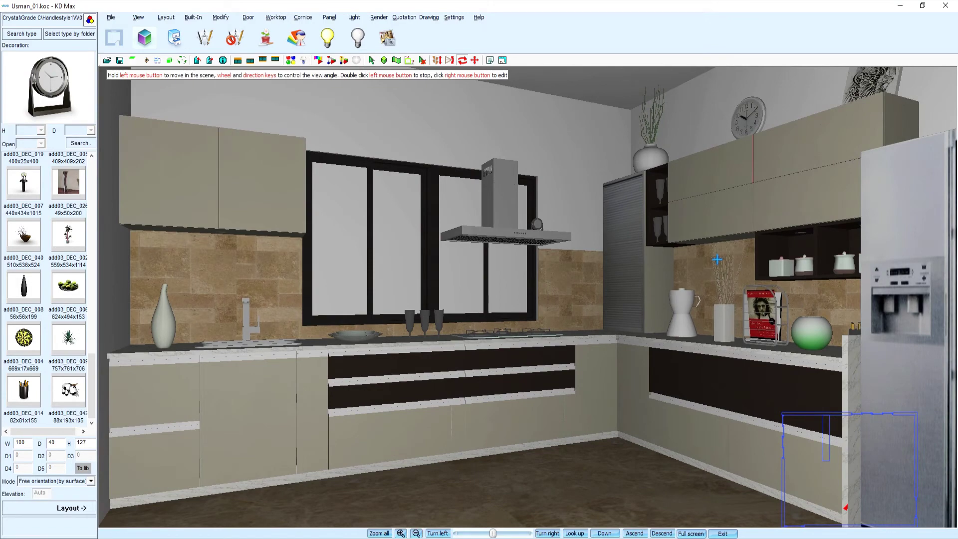
{"action": "left_click", "coordinate": [138, 17]}
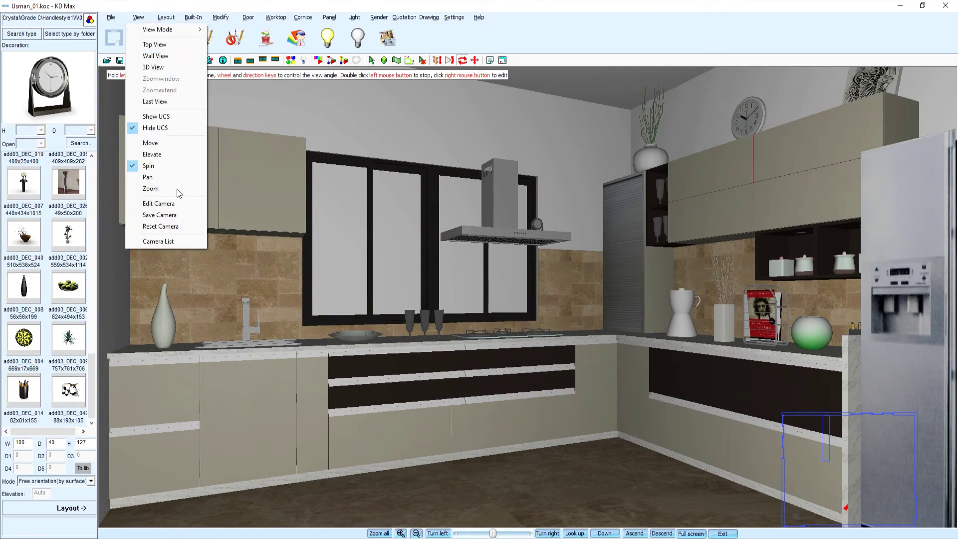
{"action": "left_click", "coordinate": [175, 228]}
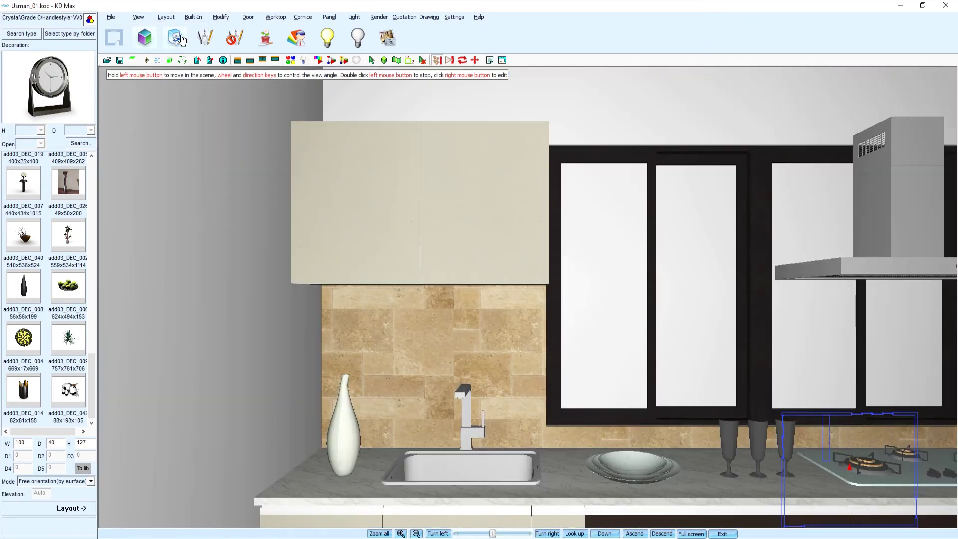
{"action": "left_click", "coordinate": [138, 17]}
{"action": "left_click", "coordinate": [160, 241]}
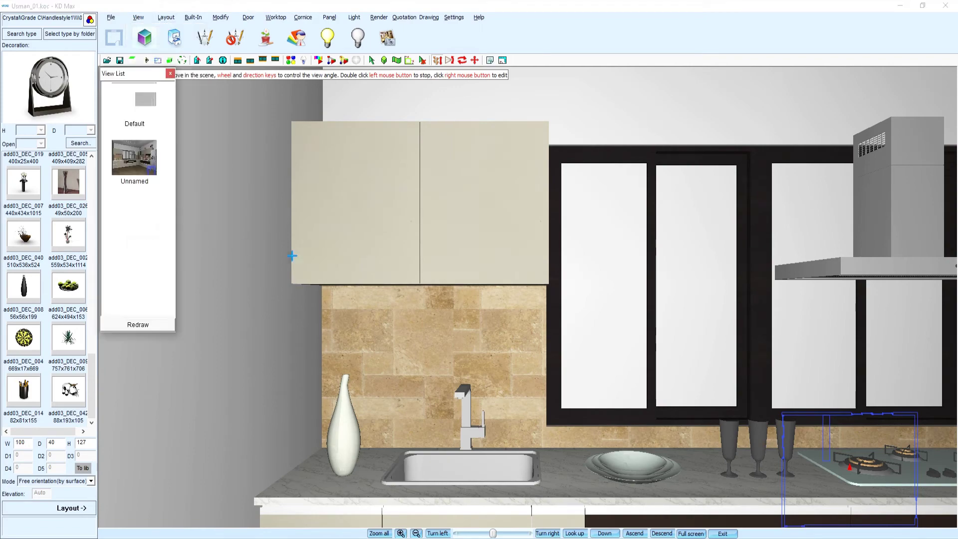
{"action": "right_click", "coordinate": [123, 157]}
{"action": "left_click", "coordinate": [148, 175]}
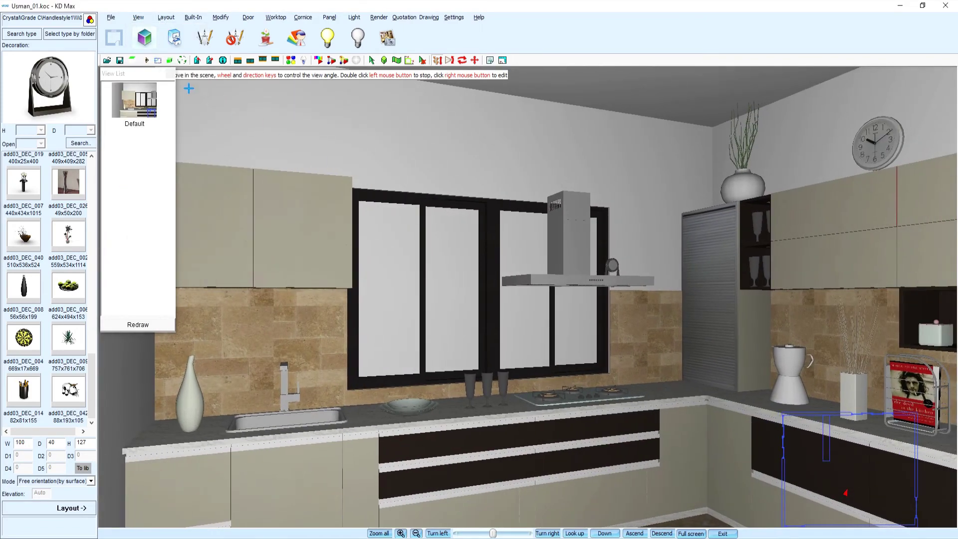
{"action": "left_click", "coordinate": [169, 74]}
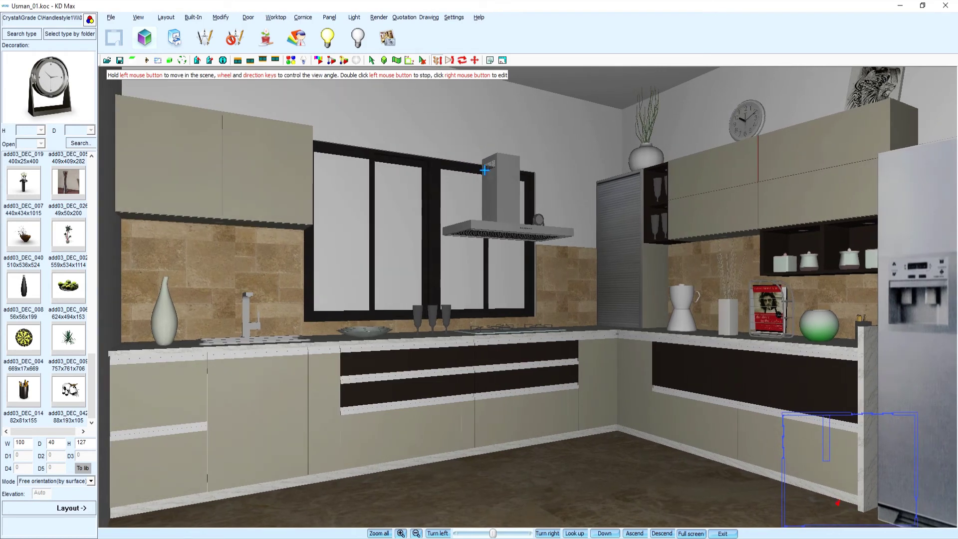
- Save the current kitchen viewpoint as a named camera and stop the walkthrough
{"action": "left_click", "coordinate": [138, 17]}
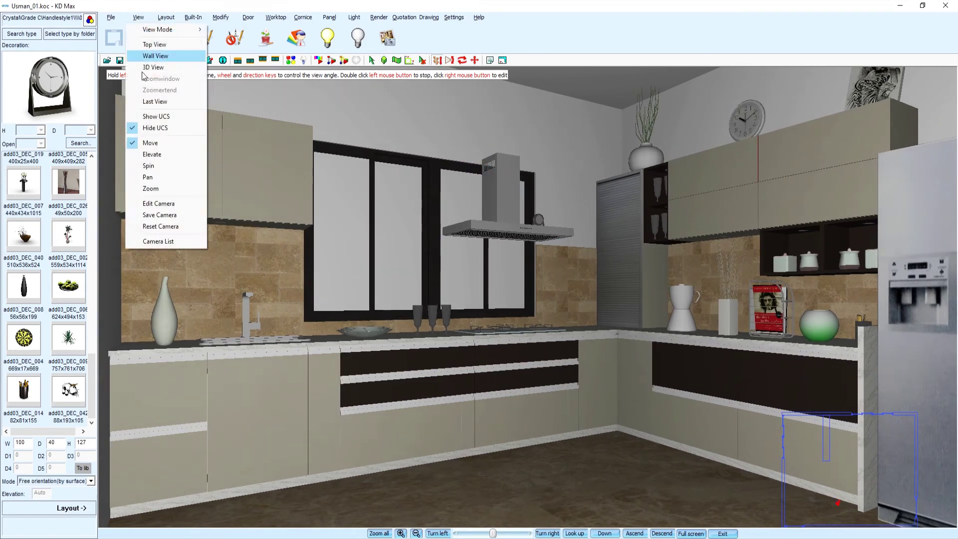
{"action": "left_click", "coordinate": [167, 217]}
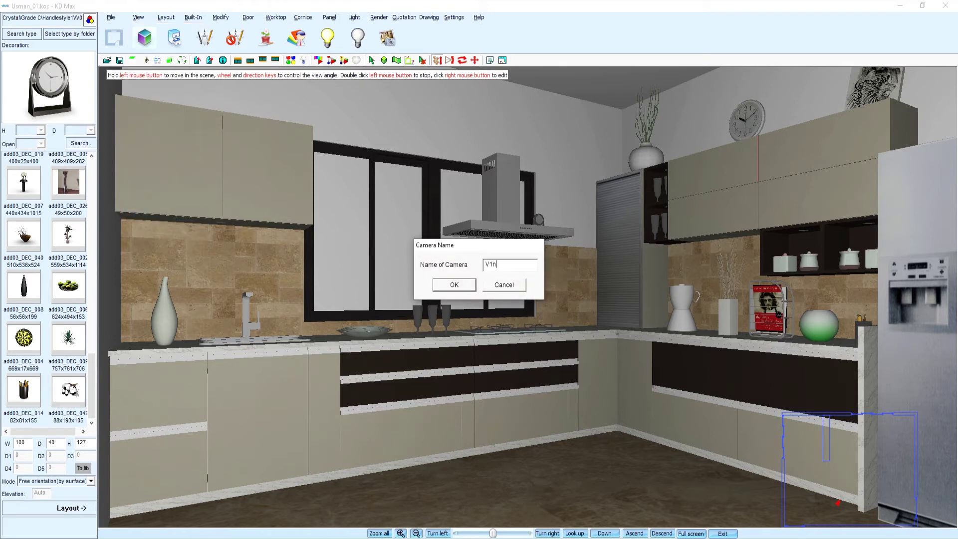
{"action": "left_click", "coordinate": [453, 285]}
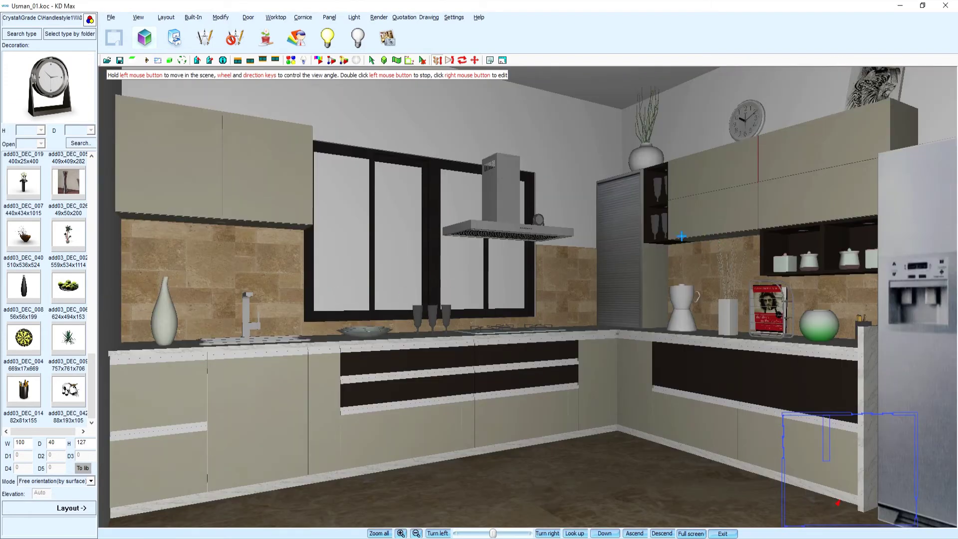
{"action": "double_click", "coordinate": [397, 301]}
- Pick up the cabinet material in the Material Editor and remove its grain texture
{"action": "left_click", "coordinate": [439, 295]}
{"action": "left_click", "coordinate": [291, 60]}
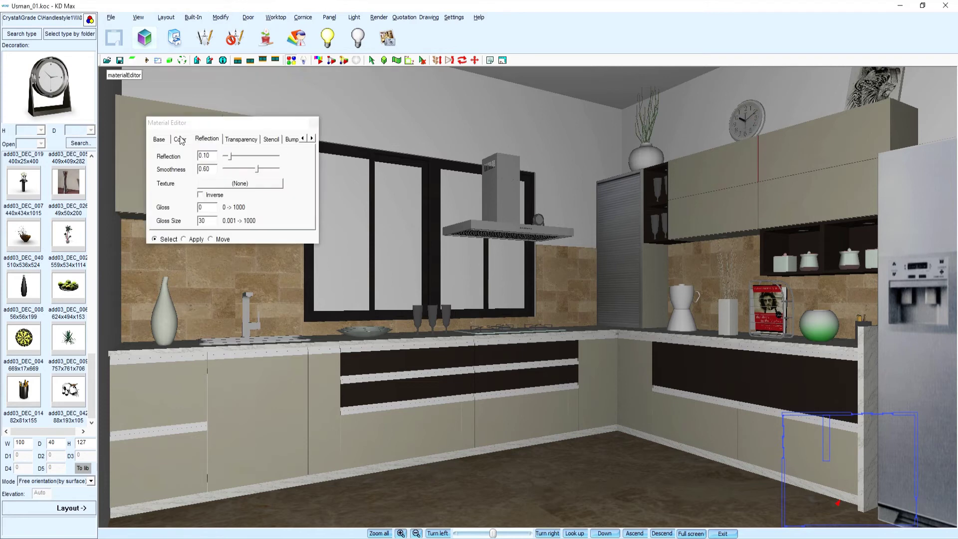
{"action": "left_click", "coordinate": [180, 139]}
{"action": "left_click", "coordinate": [717, 180]}
{"action": "left_click", "coordinate": [277, 212]}
{"action": "key", "text": "Return"}
{"action": "left_click", "coordinate": [234, 215]}
- Copy the IMOS MATERIAL LIBRARY Indoline_ColourShade PU JPEG File folder path from Explorer
{"action": "left_click", "coordinate": [557, 265]}
{"action": "left_click", "coordinate": [506, 146]}
{"action": "left_click", "coordinate": [499, 310]}
{"action": "key", "text": "alt+Tab"}
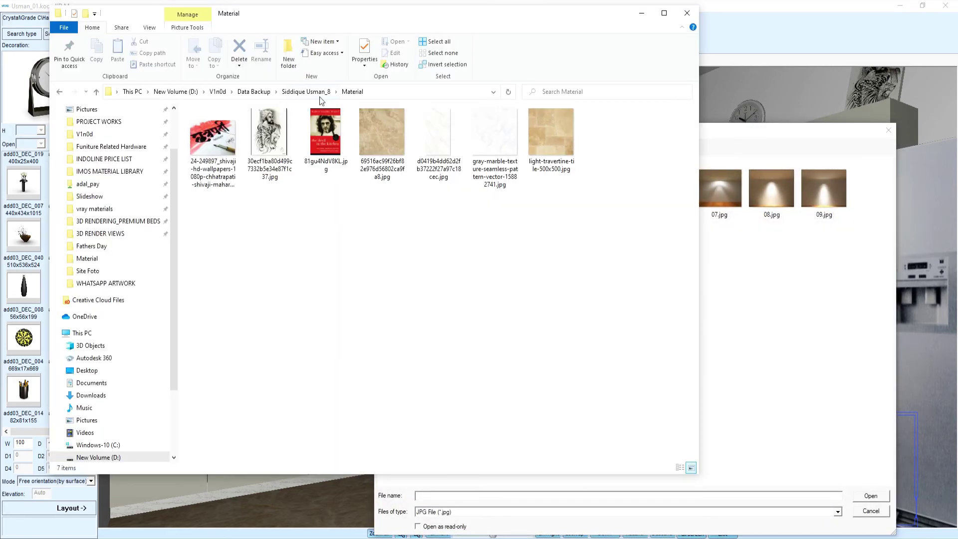
{"action": "left_click", "coordinate": [89, 171]}
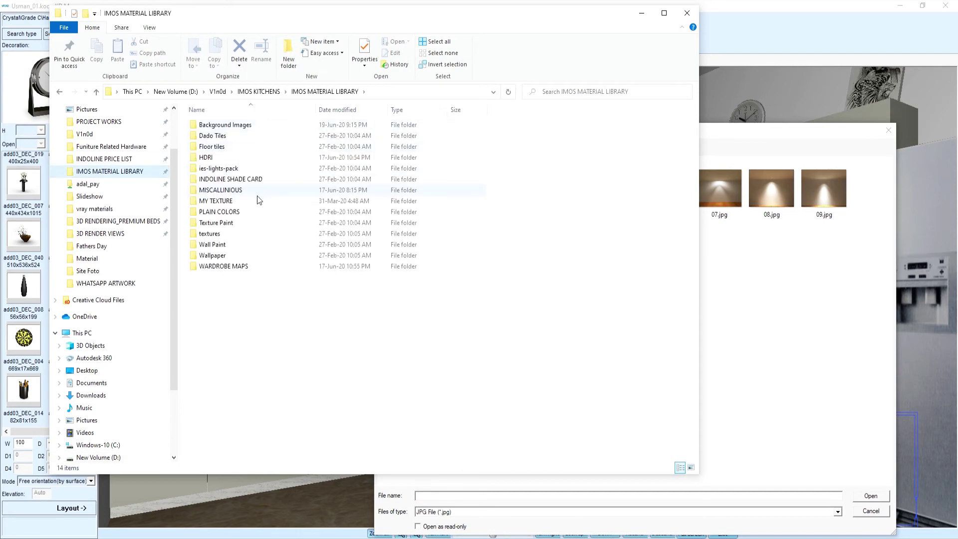
{"action": "double_click", "coordinate": [209, 233]}
{"action": "double_click", "coordinate": [220, 125]}
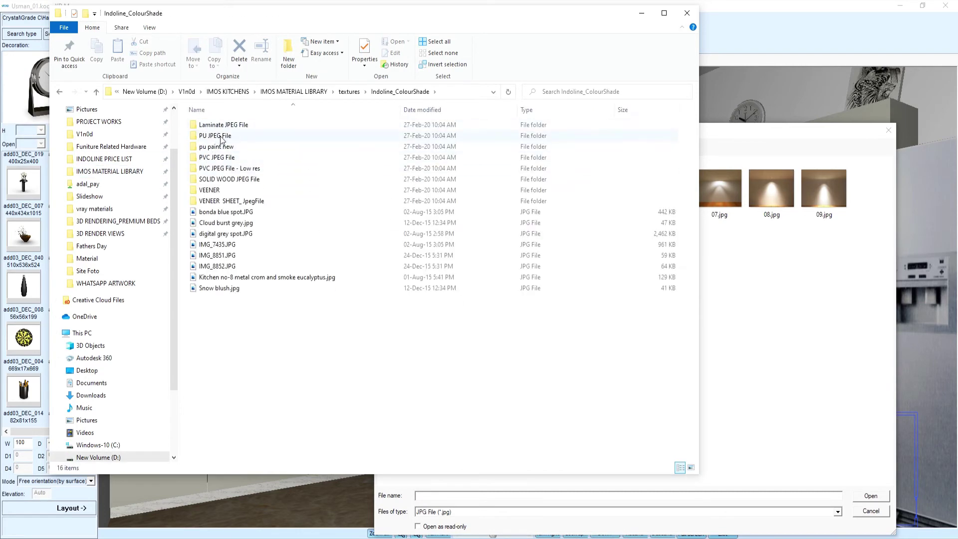
{"action": "double_click", "coordinate": [222, 135]}
{"action": "left_click", "coordinate": [439, 93]}
- Apply TOASTY GREY.jpg from that folder as the cabinet texture and close the Material Editor
{"action": "left_click", "coordinate": [535, 494]}
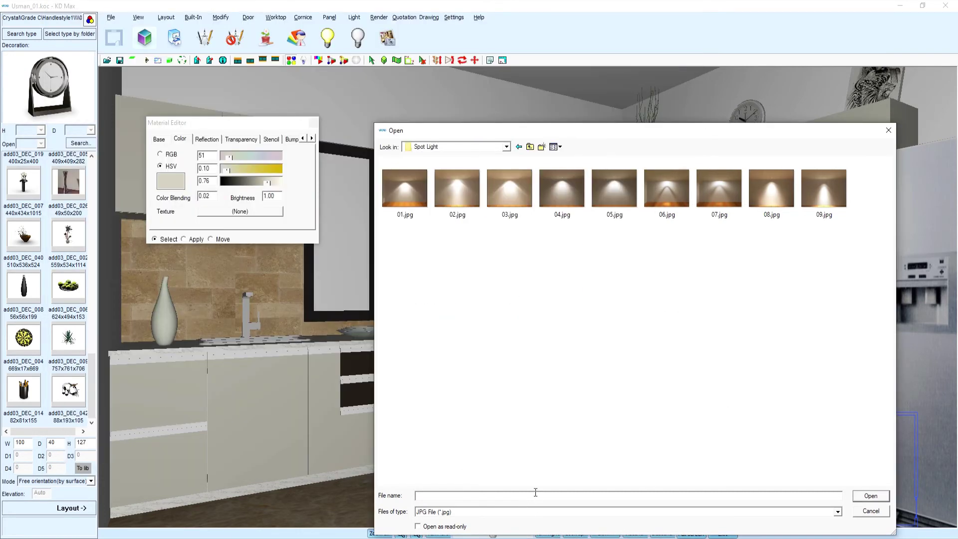
{"action": "type", "text": "D:\\V1n0d\\IMOS KITCHENS\\IMOS MATERIAL LIBRARY\\textures\\Indoline_ColourShade\\PU JPEG File"}
{"action": "key", "text": "Return"}
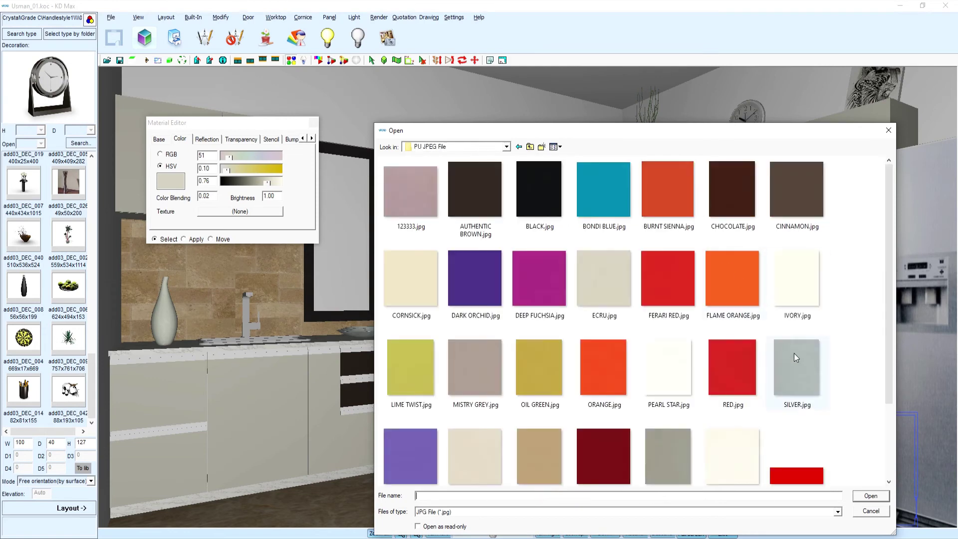
{"action": "scroll", "coordinate": [802, 388], "scroll_direction": "down", "scroll_amount": 3}
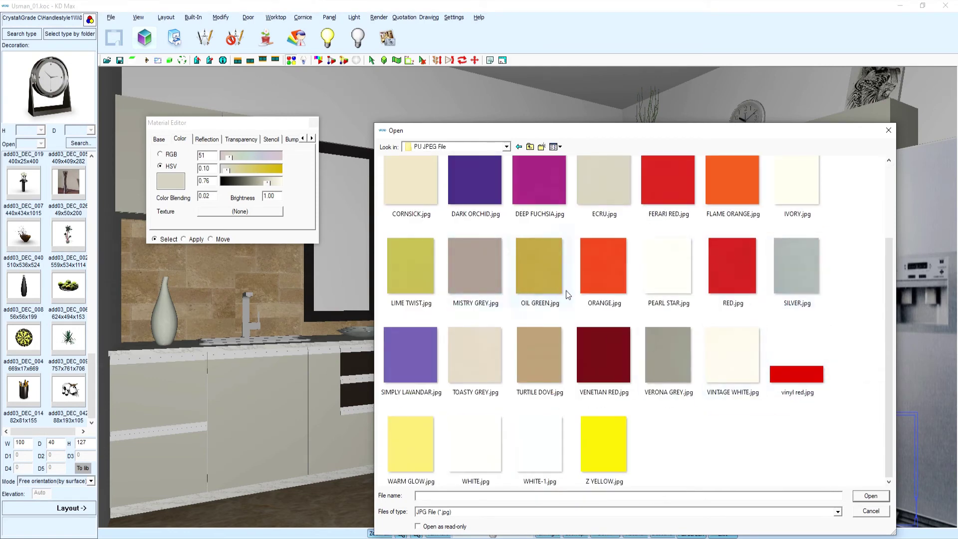
{"action": "double_click", "coordinate": [480, 364]}
{"action": "left_click", "coordinate": [463, 283]}
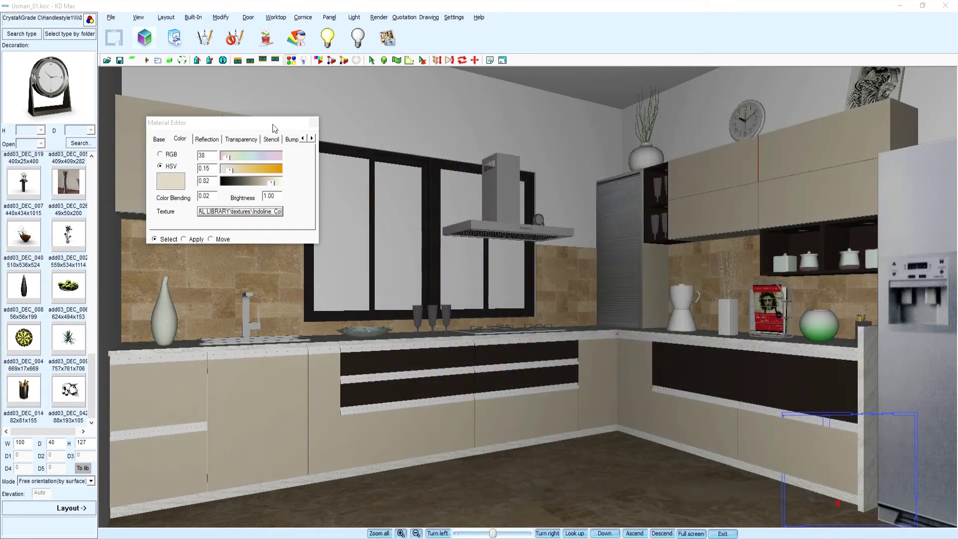
{"action": "left_click", "coordinate": [313, 122]}
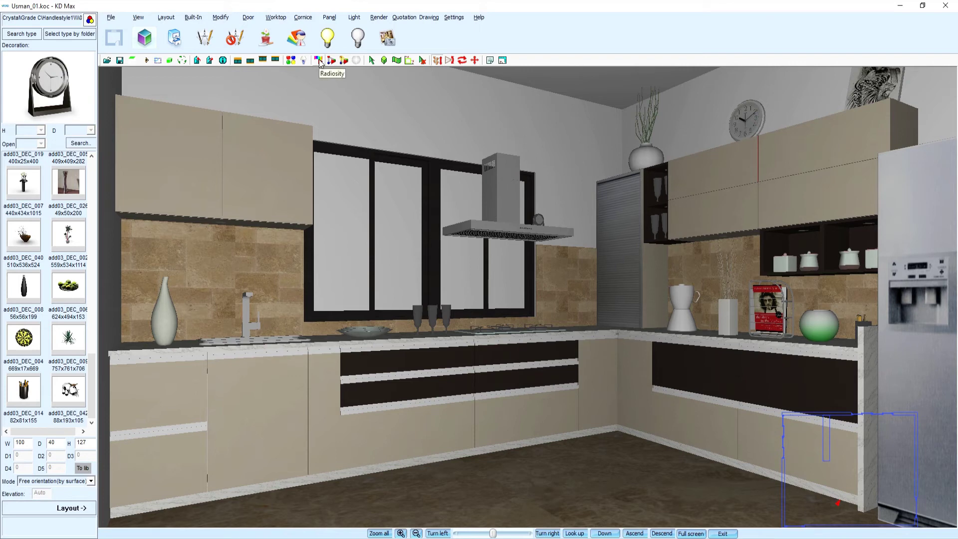
- Render with Diffuse Factor 1.2, User Defined precision and subdivide values 200 direct, 350 indirect
{"action": "left_click", "coordinate": [318, 61]}
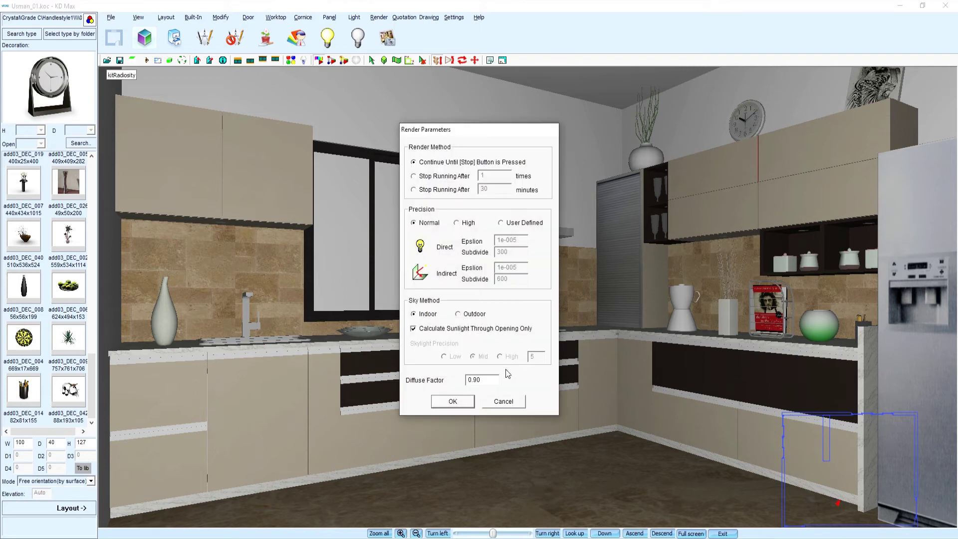
{"action": "double_click", "coordinate": [473, 377]}
{"action": "type", "text": "1.2"}
{"action": "left_click", "coordinate": [469, 222]}
{"action": "left_click", "coordinate": [521, 224]}
{"action": "left_click", "coordinate": [460, 225]}
{"action": "left_click", "coordinate": [519, 225]}
{"action": "left_click_drag", "start_coordinate": [502, 253], "coordinate": [458, 258]}
{"action": "type", "text": "350"}
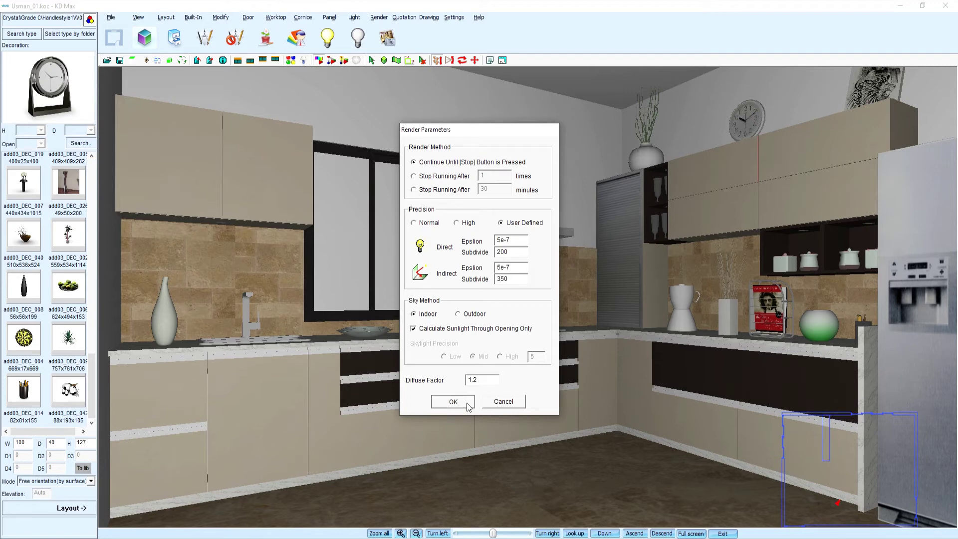
{"action": "left_click", "coordinate": [453, 401]}
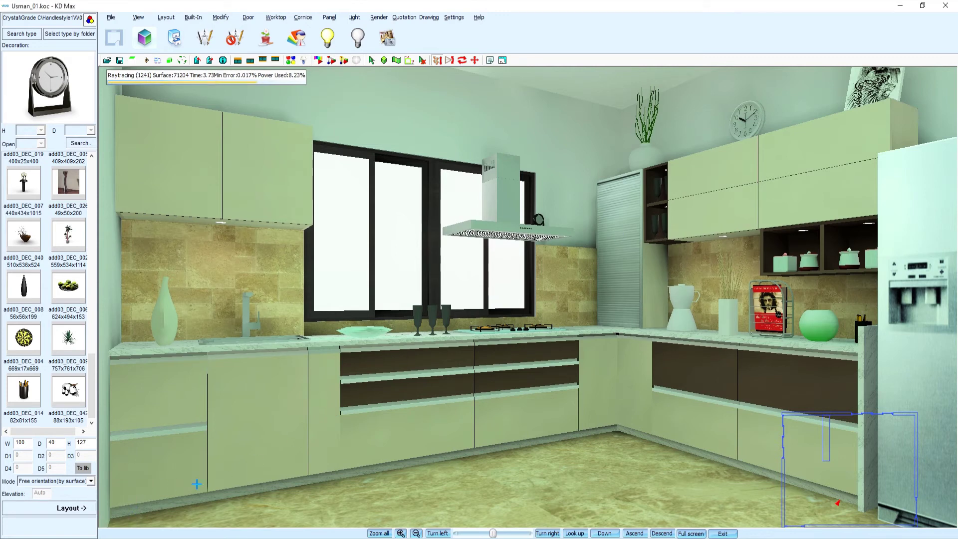
{"action": "double_click", "coordinate": [579, 175]}
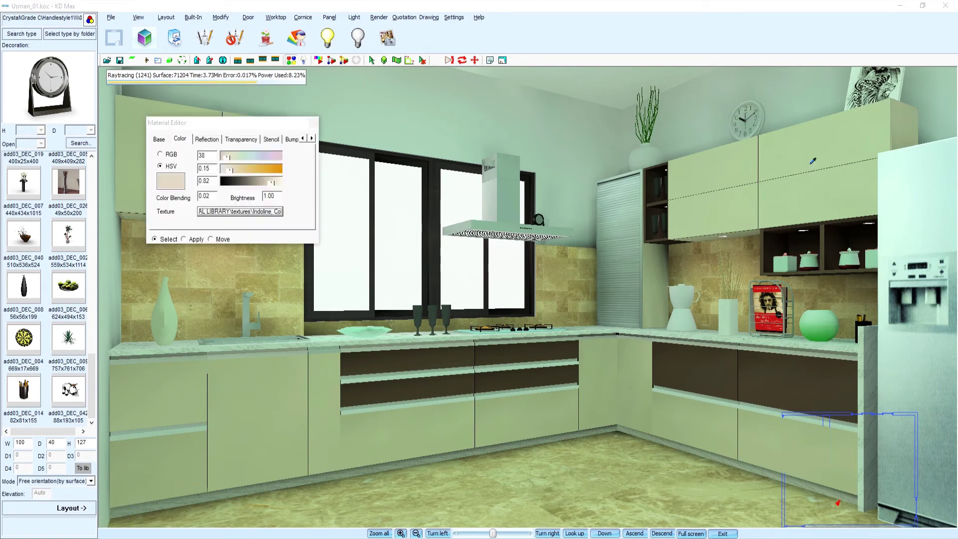
- In the Brightness dialog, reduce contrast and pull the white level slightly down
{"action": "left_click", "coordinate": [312, 133]}
{"action": "left_click", "coordinate": [357, 60]}
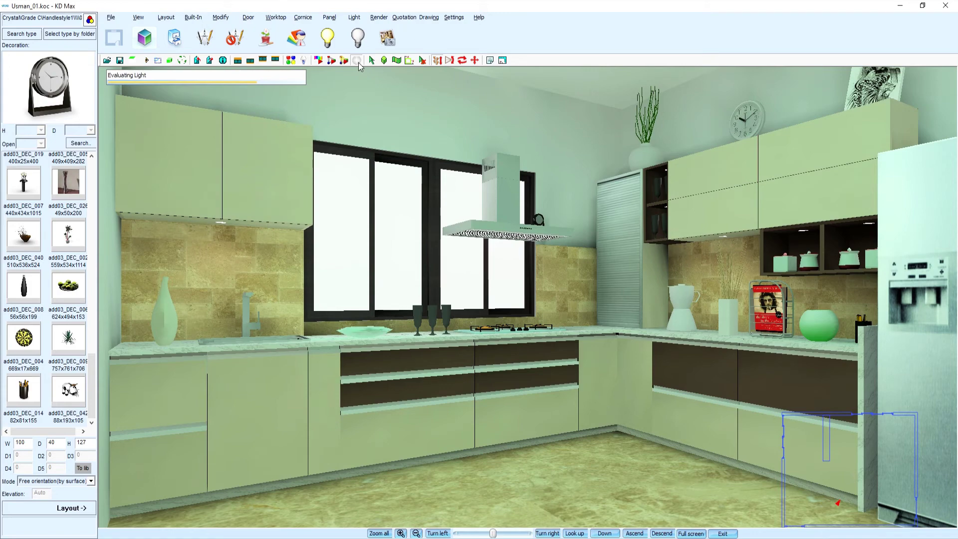
{"action": "left_click_drag", "start_coordinate": [416, 384], "coordinate": [410, 379]}
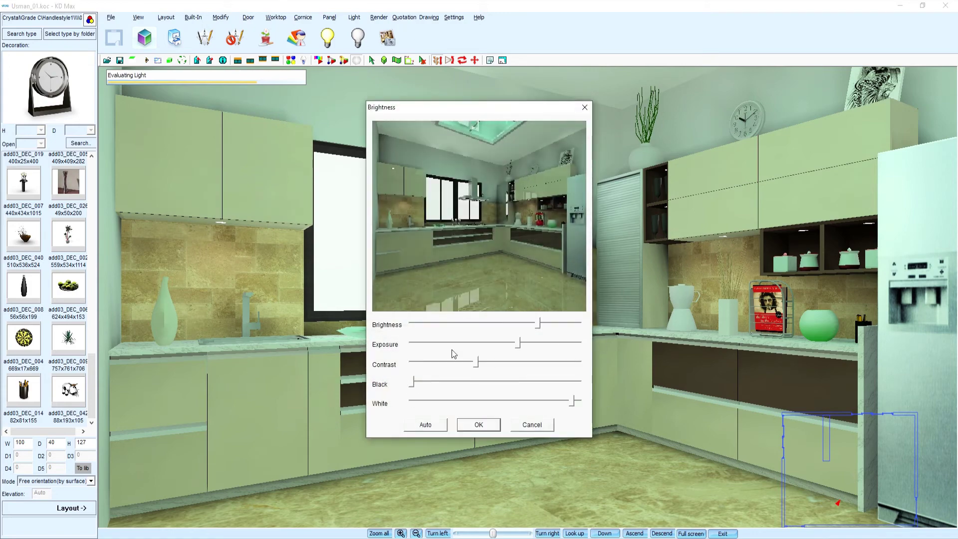
{"action": "left_click_drag", "start_coordinate": [476, 362], "coordinate": [452, 367]}
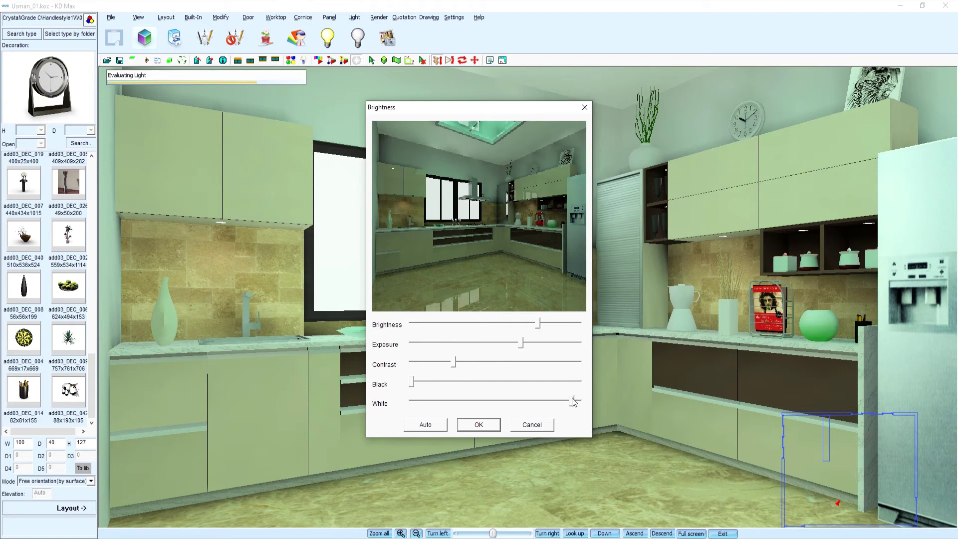
{"action": "left_click_drag", "start_coordinate": [577, 401], "coordinate": [587, 402]}
{"action": "mouse_move", "coordinate": [412, 384]}
{"action": "left_mouse_down"}
{"action": "mouse_move", "coordinate": [508, 384]}
{"action": "mouse_move", "coordinate": [353, 385]}
{"action": "left_mouse_up"}
{"action": "mouse_move", "coordinate": [581, 401]}
{"action": "left_mouse_down"}
{"action": "mouse_move", "coordinate": [462, 403]}
{"action": "mouse_move", "coordinate": [572, 402]}
{"action": "mouse_move", "coordinate": [509, 402]}
{"action": "mouse_move", "coordinate": [552, 400]}
{"action": "left_mouse_up"}
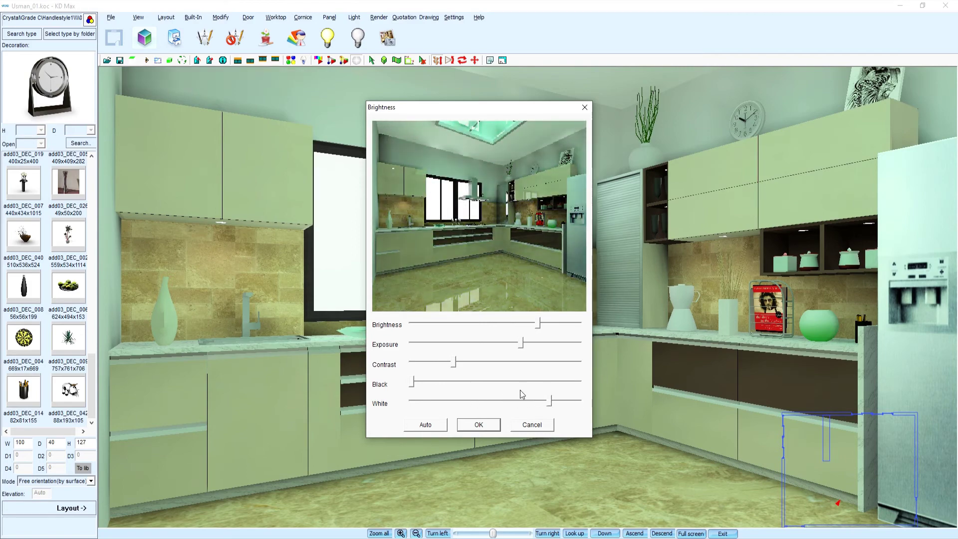
{"action": "left_click", "coordinate": [478, 424]}
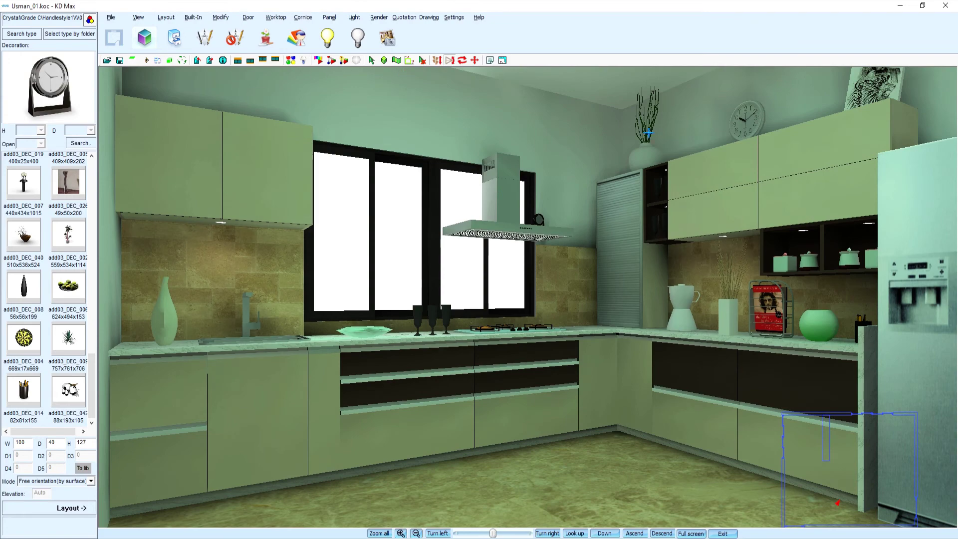
- Try MISTRY GREY on the cabinet fronts, then make the material plain white
{"action": "left_click_drag", "start_coordinate": [649, 239], "coordinate": [652, 158]}
{"action": "scroll", "coordinate": [352, 160], "scroll_direction": "up", "scroll_amount": 8}
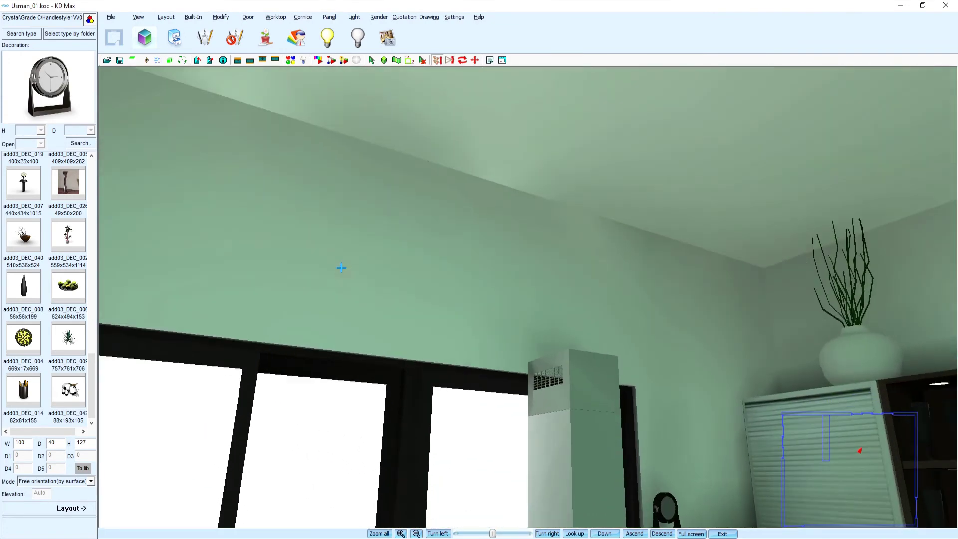
{"action": "left_click", "coordinate": [208, 42]}
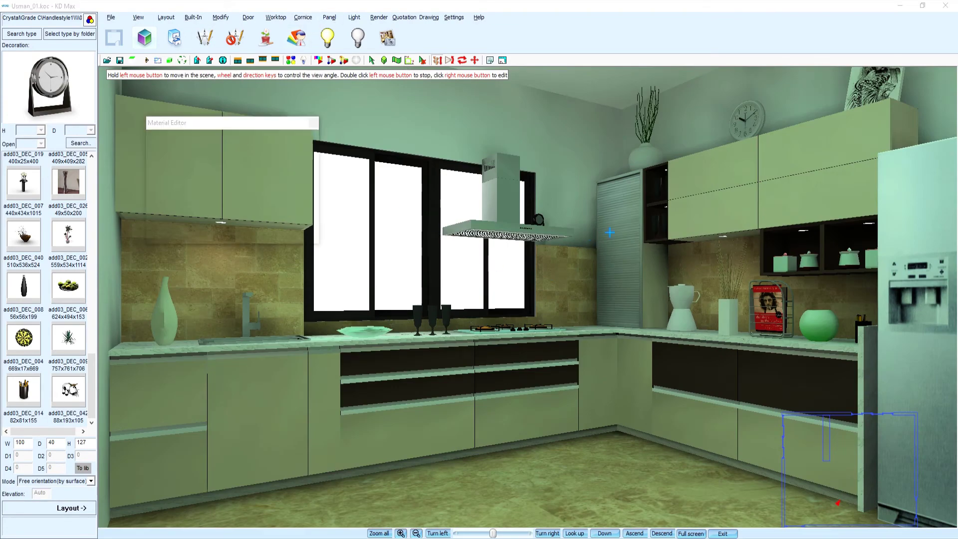
{"action": "left_click", "coordinate": [239, 211]}
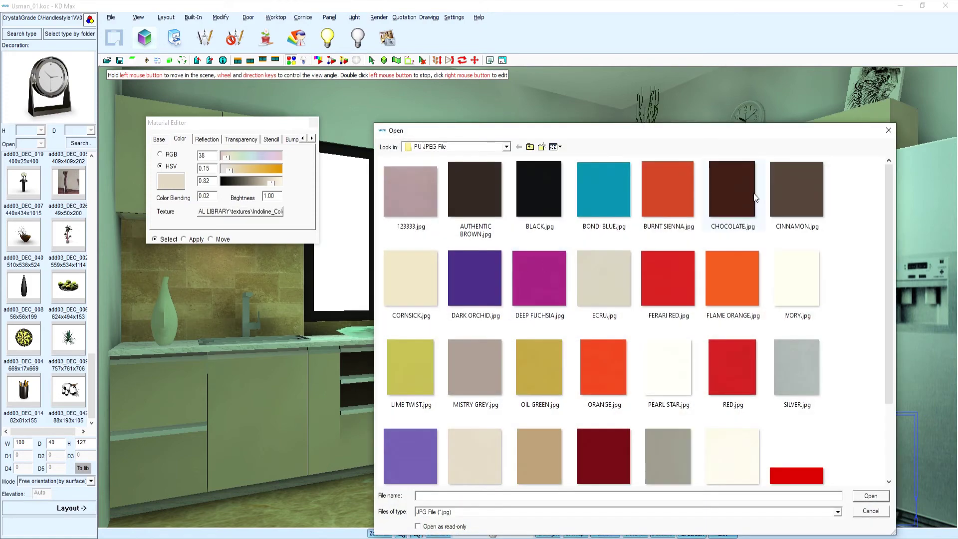
{"action": "left_click_drag", "start_coordinate": [892, 225], "coordinate": [897, 288]}
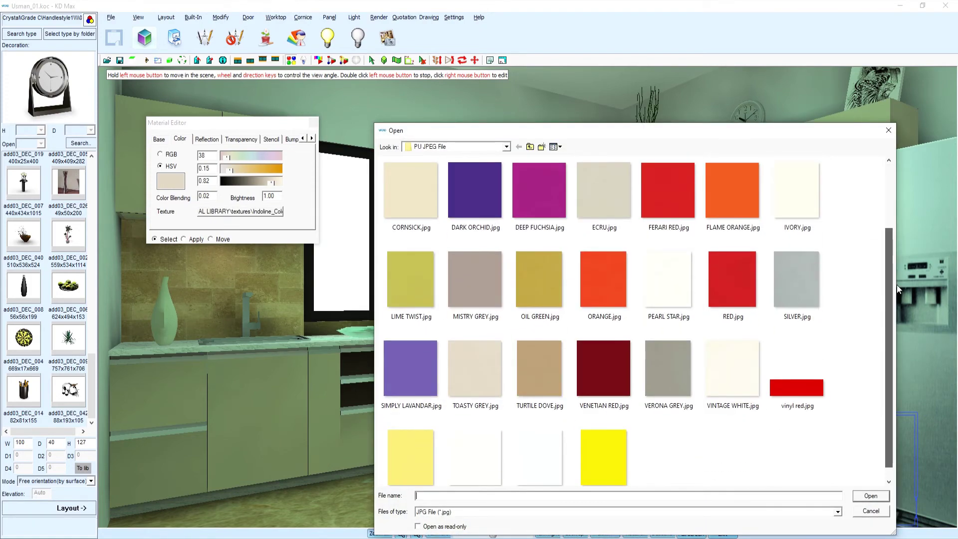
{"action": "double_click", "coordinate": [471, 300]}
{"action": "left_click", "coordinate": [464, 285]}
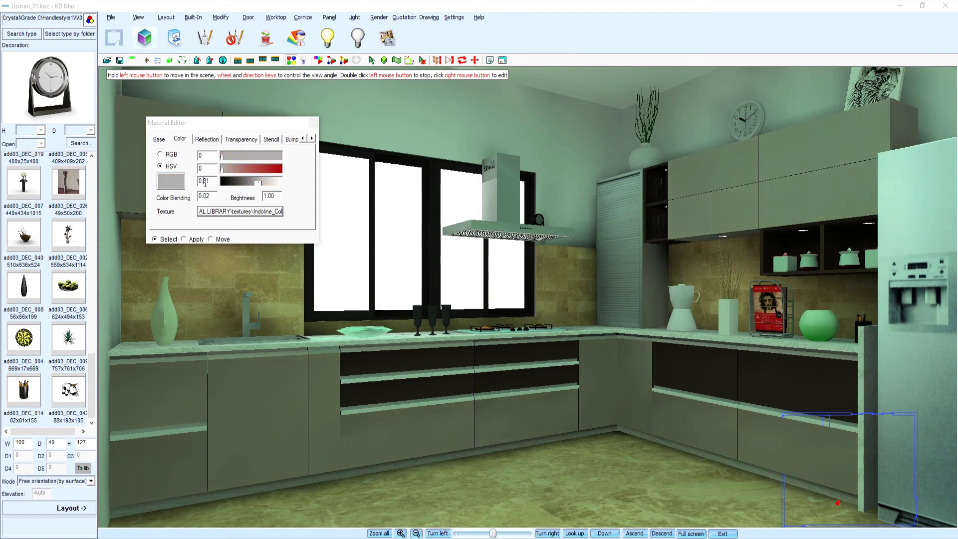
{"action": "left_click", "coordinate": [637, 276]}
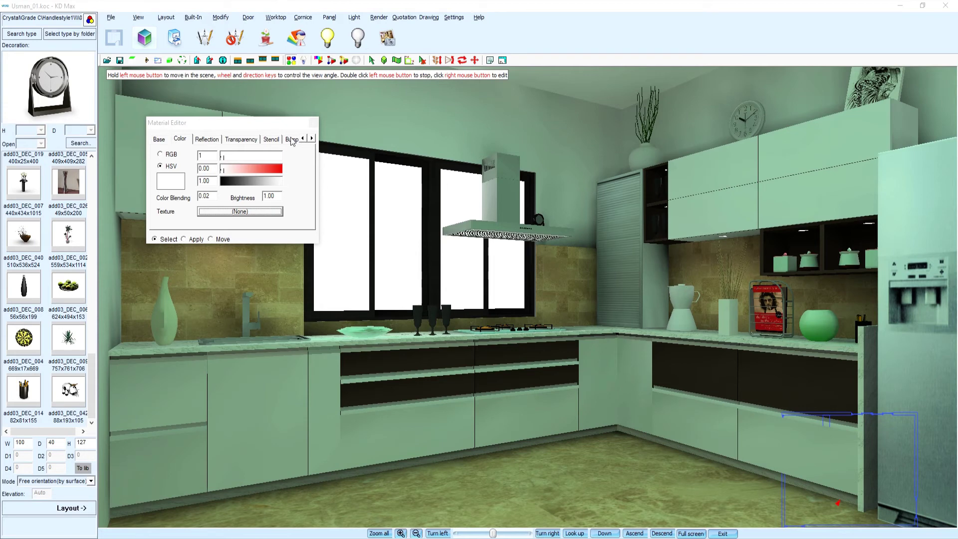
{"action": "left_click", "coordinate": [313, 122]}
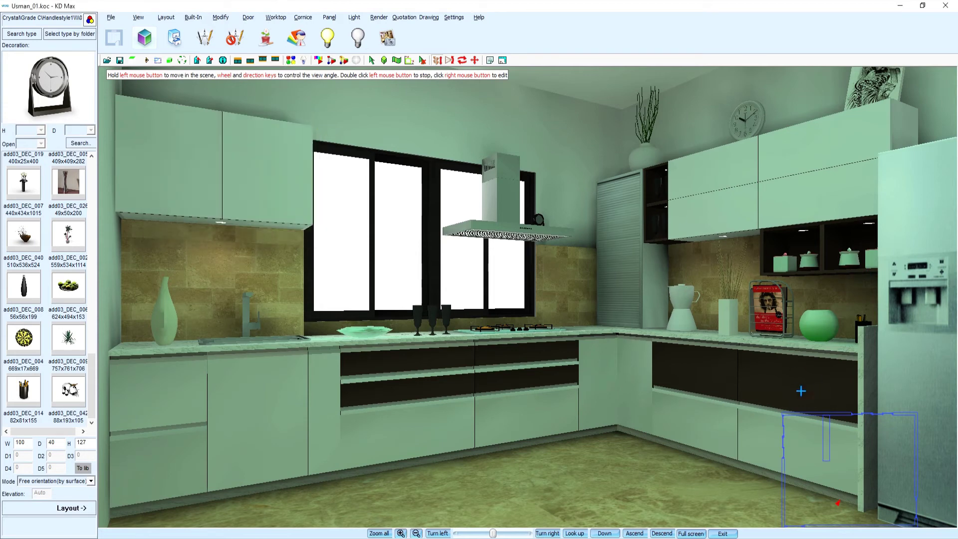
- Edit another cabinet material's reflection settings and raytrace the kitchen
{"action": "right_click", "coordinate": [560, 404]}
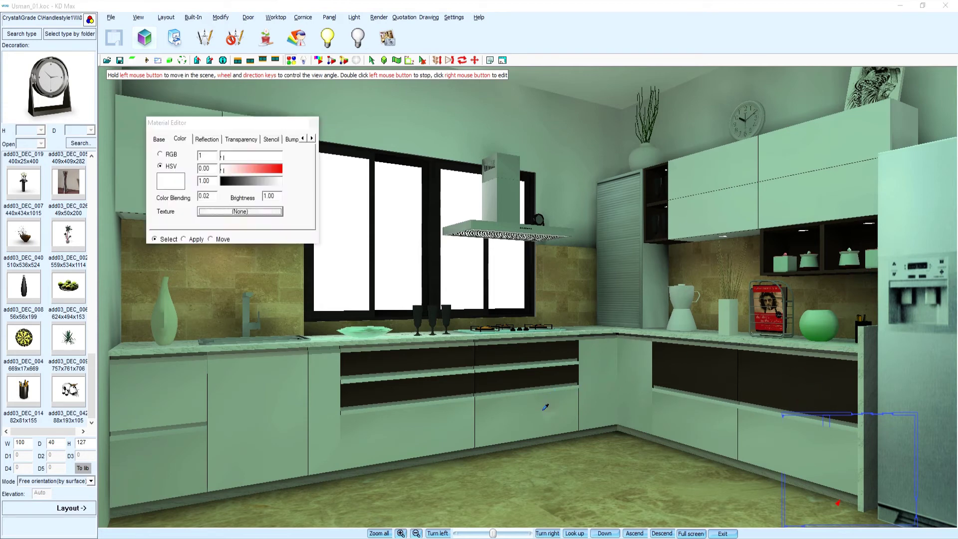
{"action": "left_click", "coordinate": [207, 139]}
{"action": "type", "text": "6"}
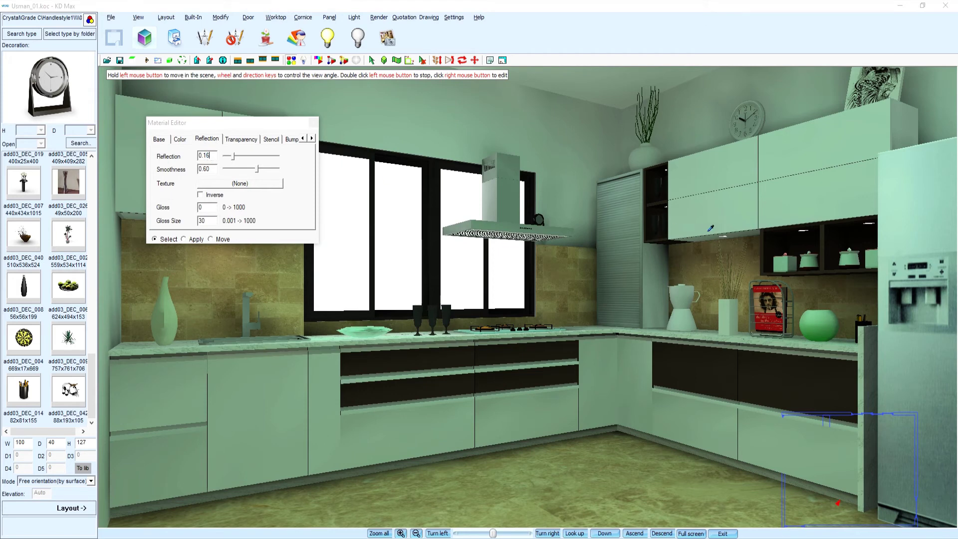
{"action": "left_click", "coordinate": [805, 449]}
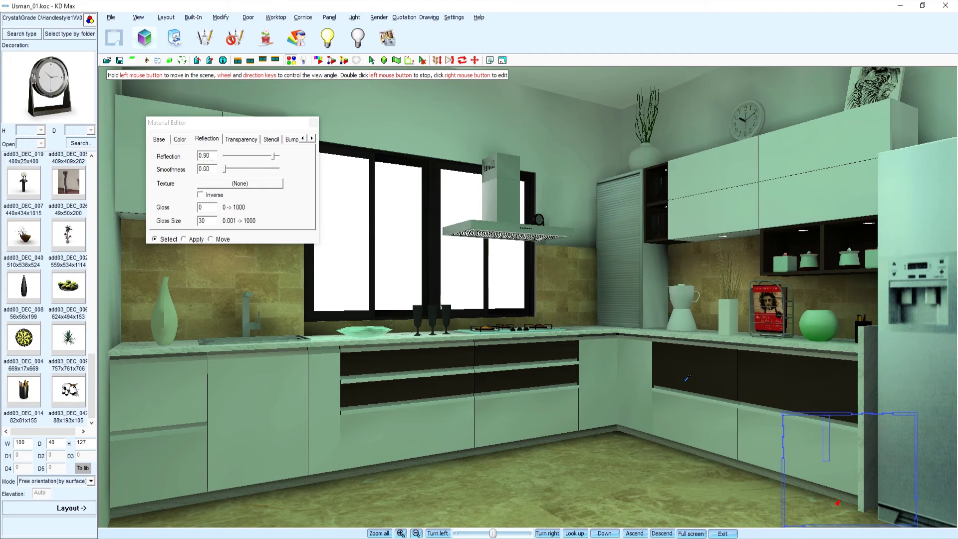
{"action": "left_click", "coordinate": [313, 122]}
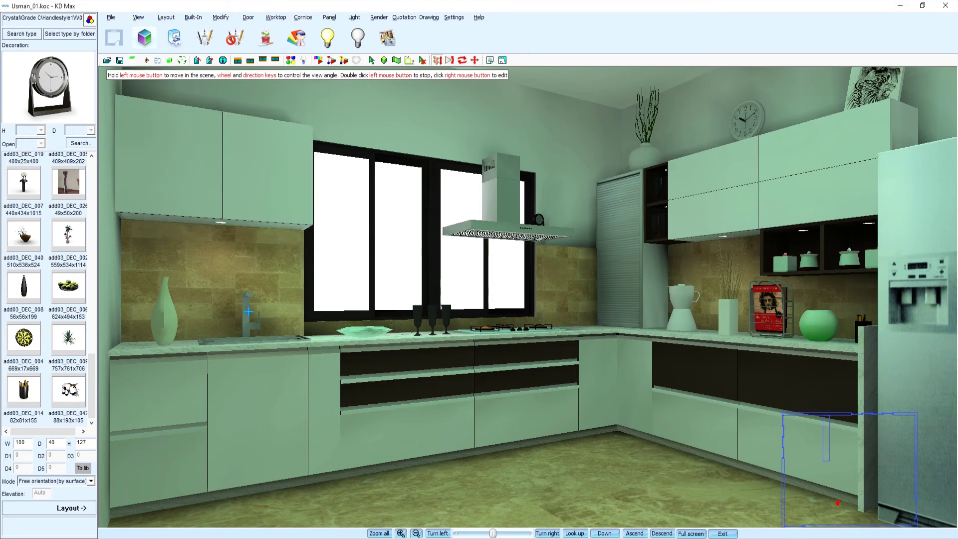
{"action": "left_click", "coordinate": [318, 60]}
{"action": "left_click", "coordinate": [450, 323]}
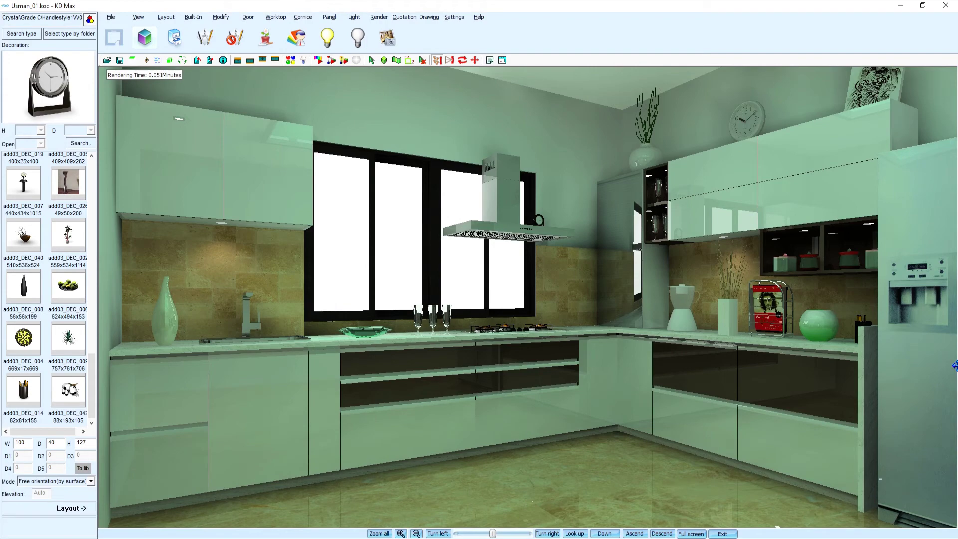
- Remove the material's reflection, re-evaluate brightness, and raytrace again
{"action": "left_click", "coordinate": [700, 244]}
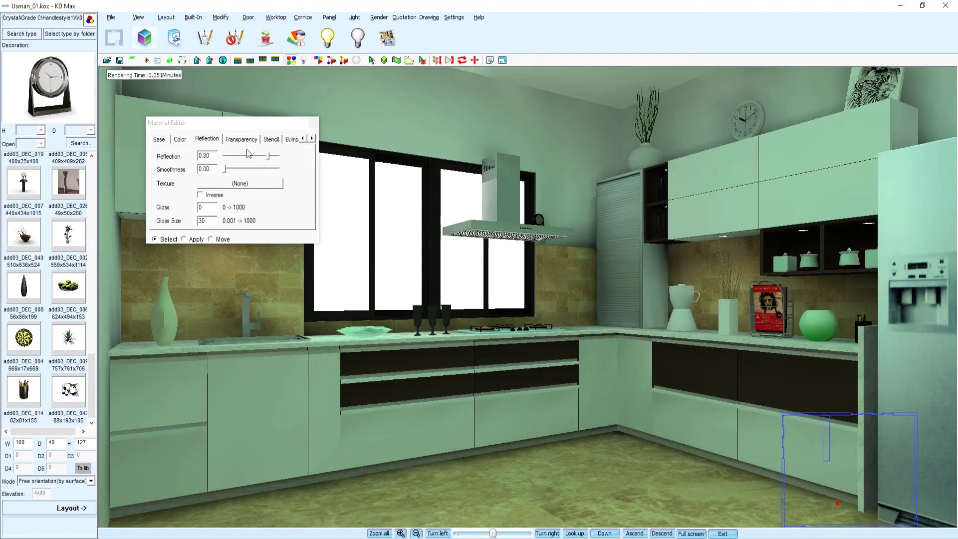
{"action": "left_click_drag", "start_coordinate": [266, 159], "coordinate": [225, 163]}
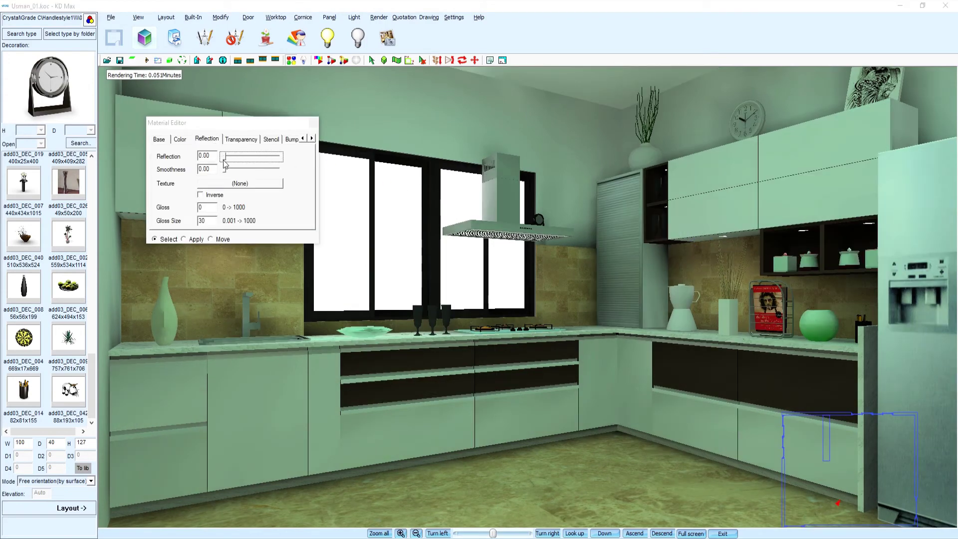
{"action": "left_click", "coordinate": [313, 122]}
{"action": "left_click", "coordinate": [356, 60]}
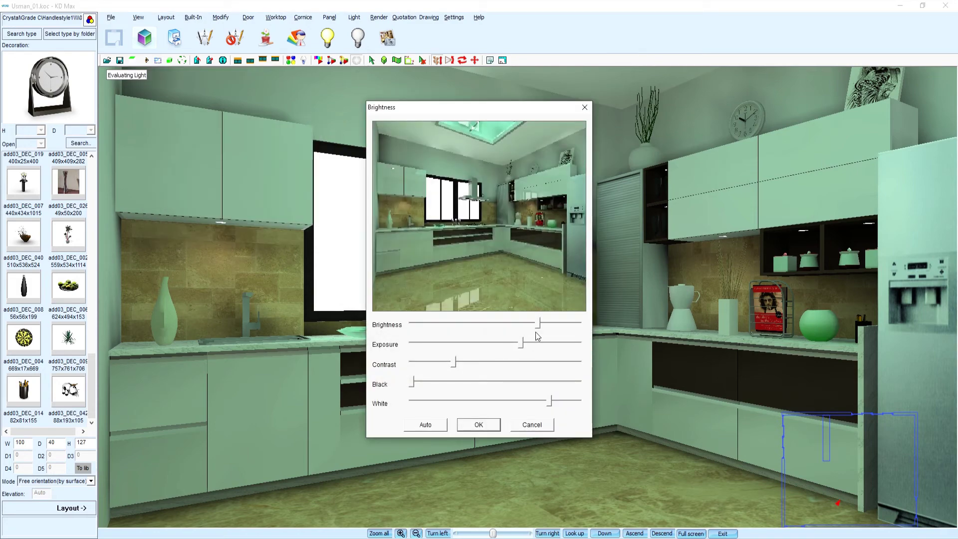
{"action": "left_click", "coordinate": [478, 425]}
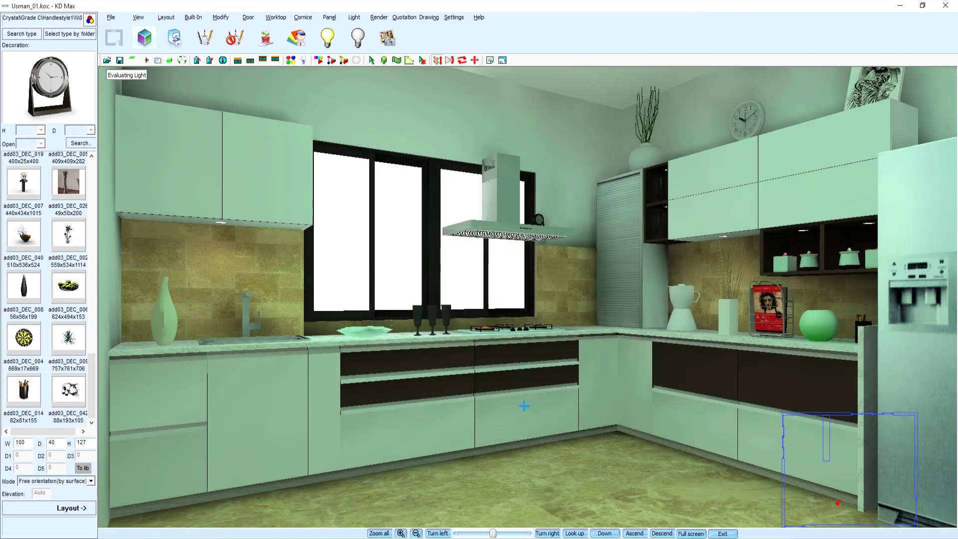
{"action": "left_click", "coordinate": [462, 322]}
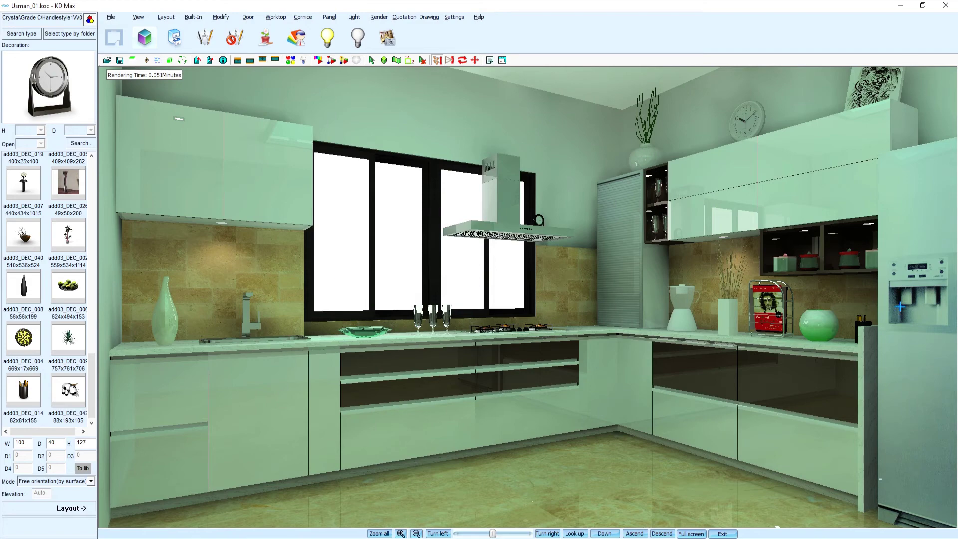
- Set the cabinet material to reflection 0.02 and smoothness 0.32, then render a glossy preview
{"action": "left_click", "coordinate": [207, 139]}
{"action": "left_click_drag", "start_coordinate": [208, 159], "coordinate": [221, 158]}
{"action": "left_click_drag", "start_coordinate": [278, 169], "coordinate": [243, 169]}
{"action": "key", "text": "Tab"}
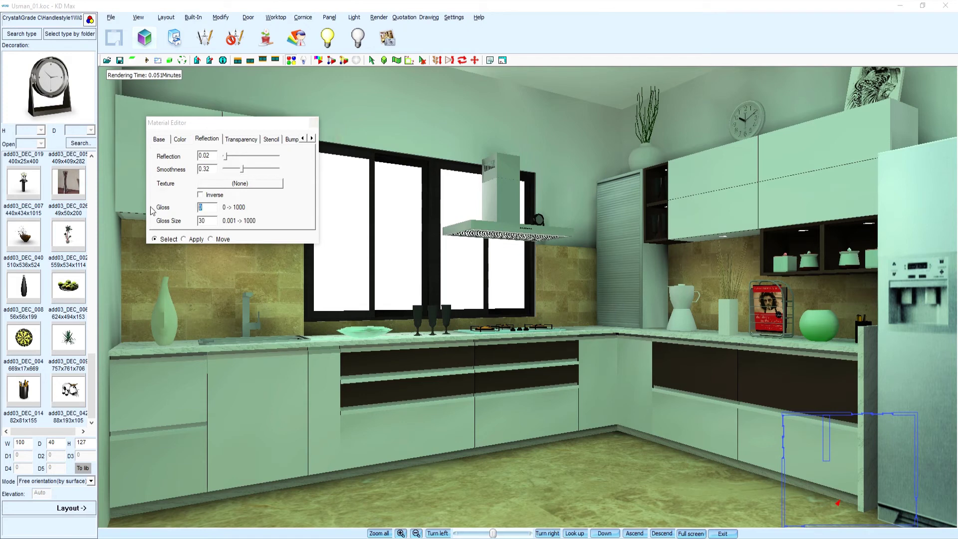
{"action": "left_click", "coordinate": [226, 158]}
{"action": "left_click", "coordinate": [313, 122]}
{"action": "left_click", "coordinate": [331, 60]}
{"action": "left_click", "coordinate": [465, 323]}
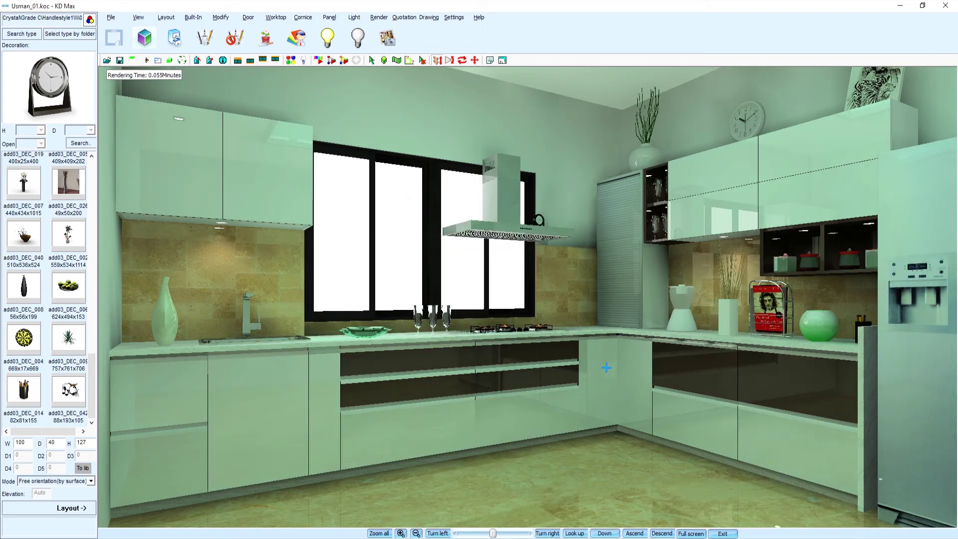
{"action": "left_click", "coordinate": [305, 60]}
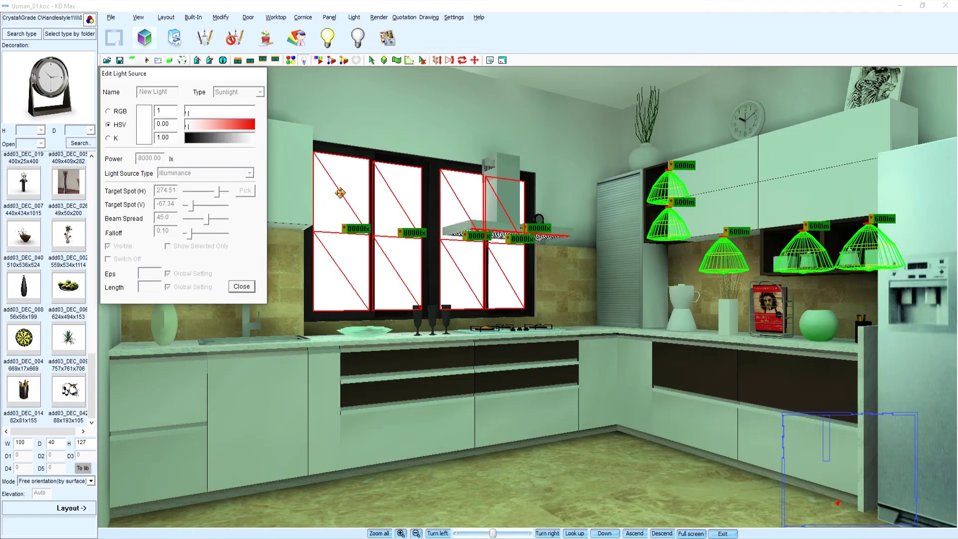
- Close the light settings, pick the upper open-shelf material and open it for editing
{"action": "left_click", "coordinate": [241, 286]}
{"action": "scroll", "coordinate": [494, 235], "scroll_direction": "up", "scroll_amount": 3}
{"action": "scroll", "coordinate": [495, 226], "scroll_direction": "up", "scroll_amount": 3}
{"action": "scroll", "coordinate": [495, 226], "scroll_direction": "down", "scroll_amount": 3}
{"action": "left_click", "coordinate": [248, 17]}
{"action": "left_click", "coordinate": [444, 124]}
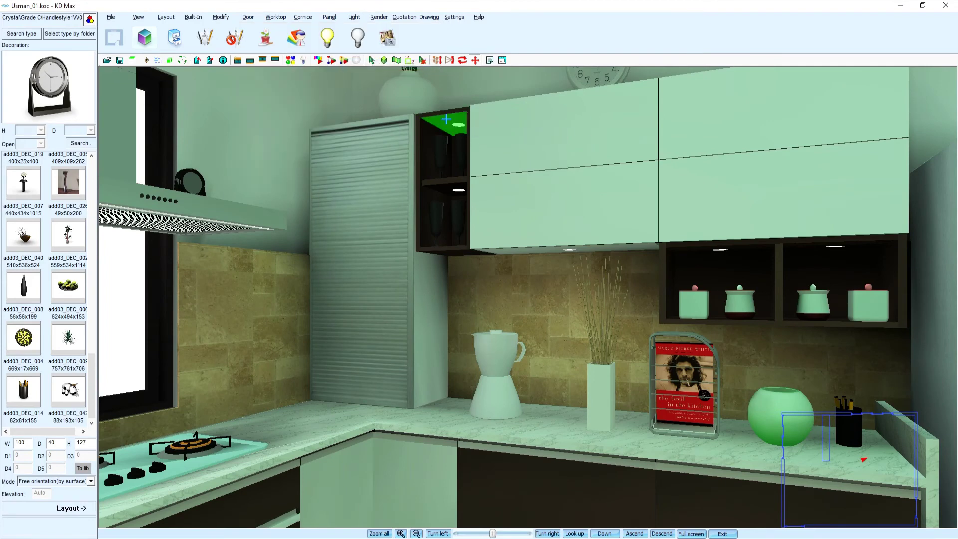
{"action": "left_click", "coordinate": [503, 298]}
{"action": "left_click", "coordinate": [325, 59]}
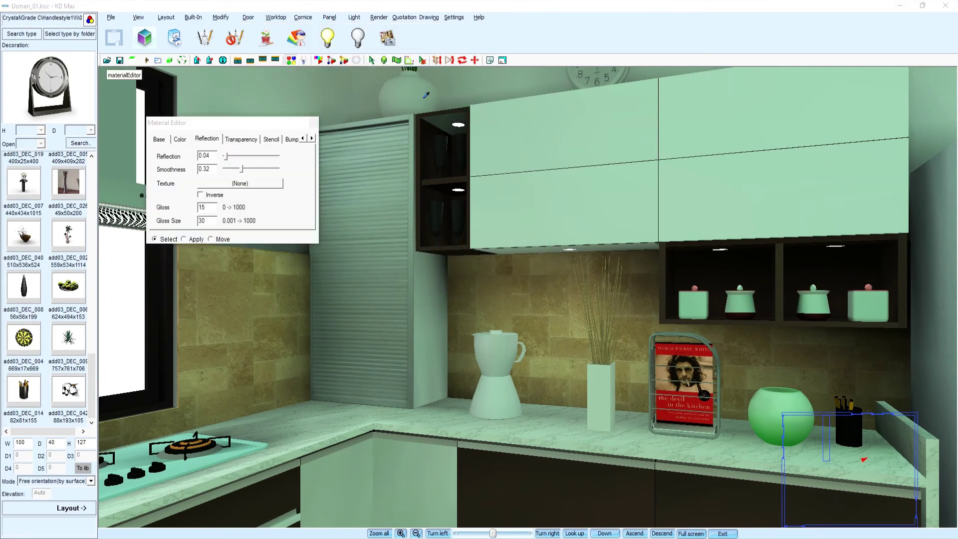
- Set the shelf material to reflection 0.10 and smoothness 0.60, dropping the texture for green
{"action": "left_click", "coordinate": [345, 189]}
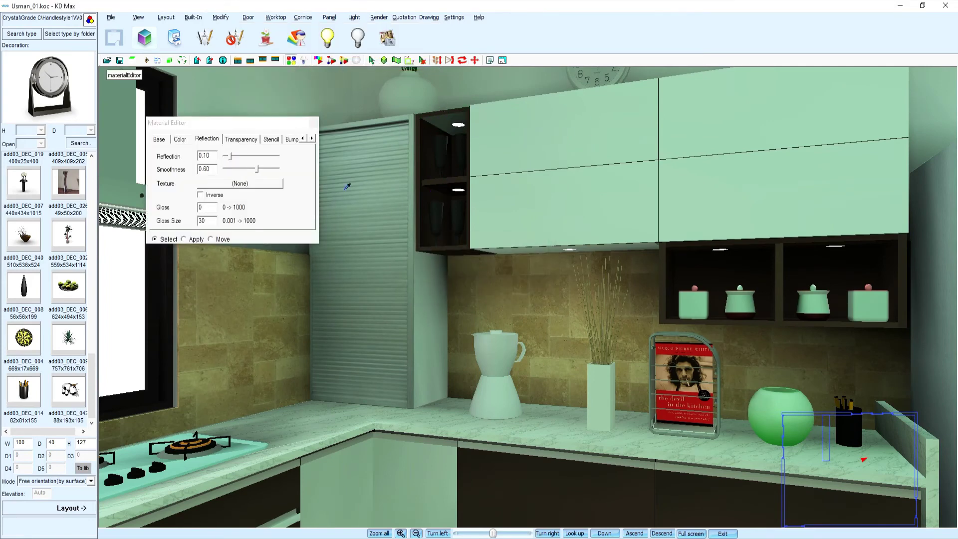
{"action": "left_click", "coordinate": [180, 139]}
{"action": "left_click", "coordinate": [269, 211]}
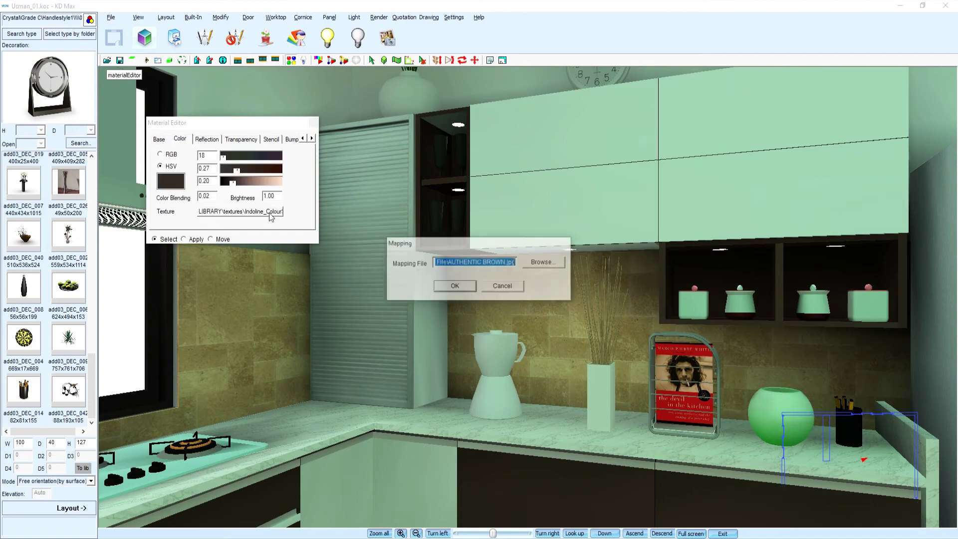
{"action": "left_click", "coordinate": [502, 286]}
- Paint the open wall cabinet interior and a neighbouring panel with the green material
{"action": "left_click", "coordinate": [195, 240]}
{"action": "scroll", "coordinate": [437, 109], "scroll_direction": "up", "scroll_amount": 5}
{"action": "left_click", "coordinate": [504, 209]}
{"action": "left_click", "coordinate": [543, 249]}
{"action": "left_click", "coordinate": [494, 371]}
{"action": "left_click", "coordinate": [211, 239]}
- Apply the green material to more wall cabinet panels from several view angles
{"action": "mouse_move", "coordinate": [559, 252]}
{"action": "left_mouse_down"}
{"action": "mouse_move", "coordinate": [569, 344]}
{"action": "mouse_move", "coordinate": [284, 248]}
{"action": "left_mouse_up"}
{"action": "left_click", "coordinate": [184, 239]}
{"action": "left_click", "coordinate": [521, 299]}
{"action": "left_click", "coordinate": [649, 324]}
{"action": "left_click_drag", "start_coordinate": [821, 320], "coordinate": [549, 349]}
{"action": "left_click", "coordinate": [329, 369]}
{"action": "left_click", "coordinate": [463, 426]}
{"action": "left_click_drag", "start_coordinate": [463, 427], "coordinate": [449, 319]}
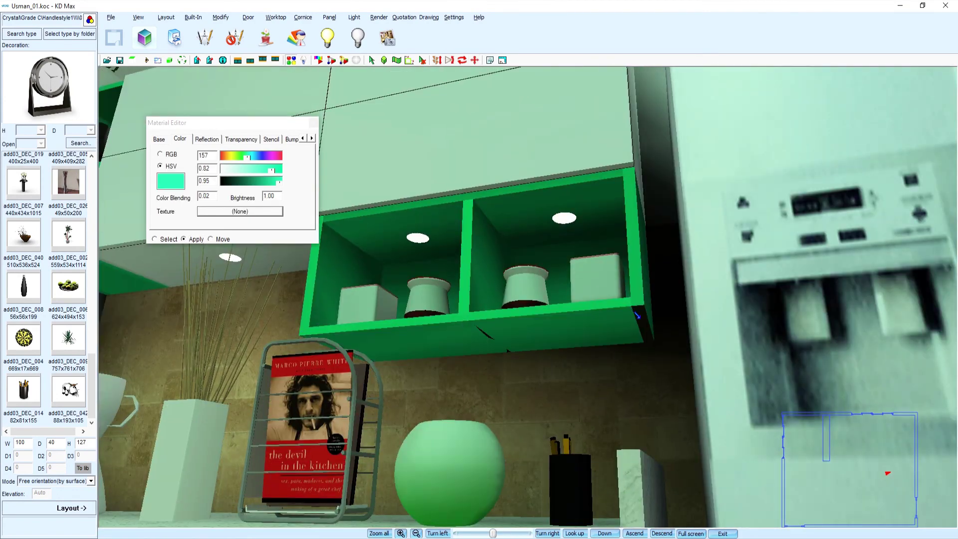
{"action": "left_click", "coordinate": [211, 239]}
{"action": "mouse_move", "coordinate": [349, 349]}
{"action": "left_mouse_down"}
{"action": "mouse_move", "coordinate": [562, 205]}
{"action": "mouse_move", "coordinate": [428, 314]}
{"action": "mouse_move", "coordinate": [479, 333]}
{"action": "mouse_move", "coordinate": [526, 393]}
{"action": "left_mouse_up"}
- Paste in the material's texture file path and close the material editor
{"action": "left_click", "coordinate": [255, 215]}
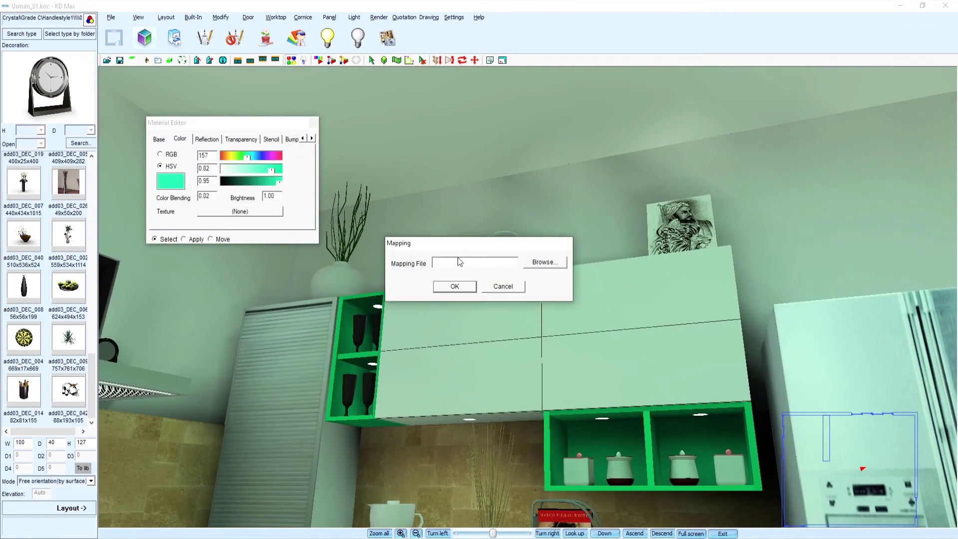
{"action": "key", "text": "ctrl+v"}
{"action": "left_click", "coordinate": [451, 286]}
{"action": "left_click", "coordinate": [210, 239]}
{"action": "mouse_move", "coordinate": [349, 299]}
{"action": "left_mouse_down"}
{"action": "mouse_move", "coordinate": [463, 264]}
{"action": "mouse_move", "coordinate": [434, 207]}
{"action": "mouse_move", "coordinate": [602, 240]}
{"action": "left_mouse_up"}
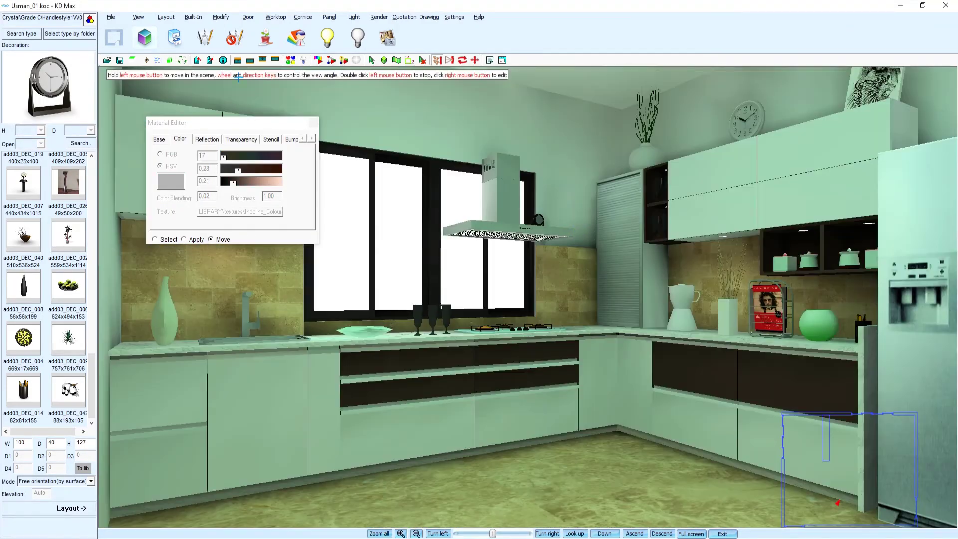
{"action": "left_click", "coordinate": [313, 122]}
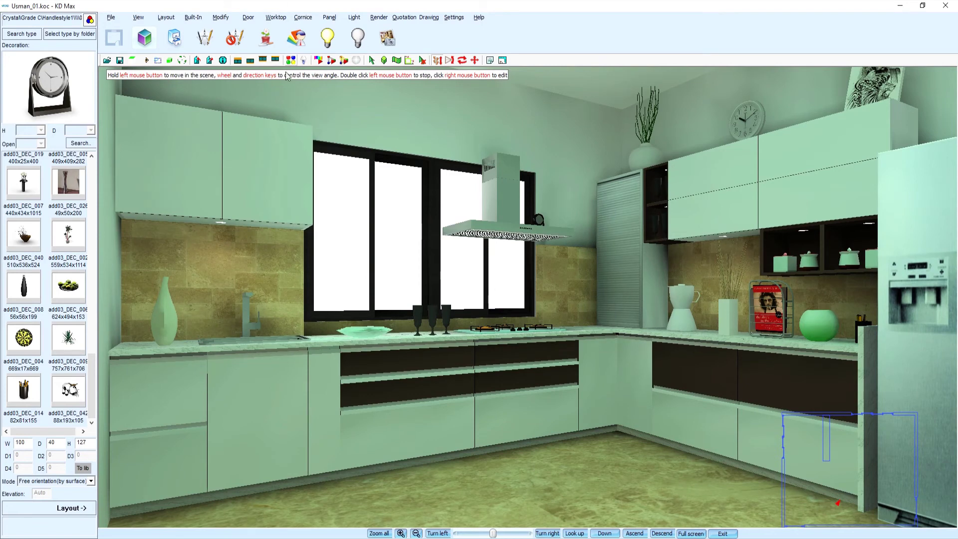
- Check a surface's transparency settings, then raytrace the kitchen view again
{"action": "right_click", "coordinate": [665, 175]}
{"action": "left_click", "coordinate": [241, 139]}
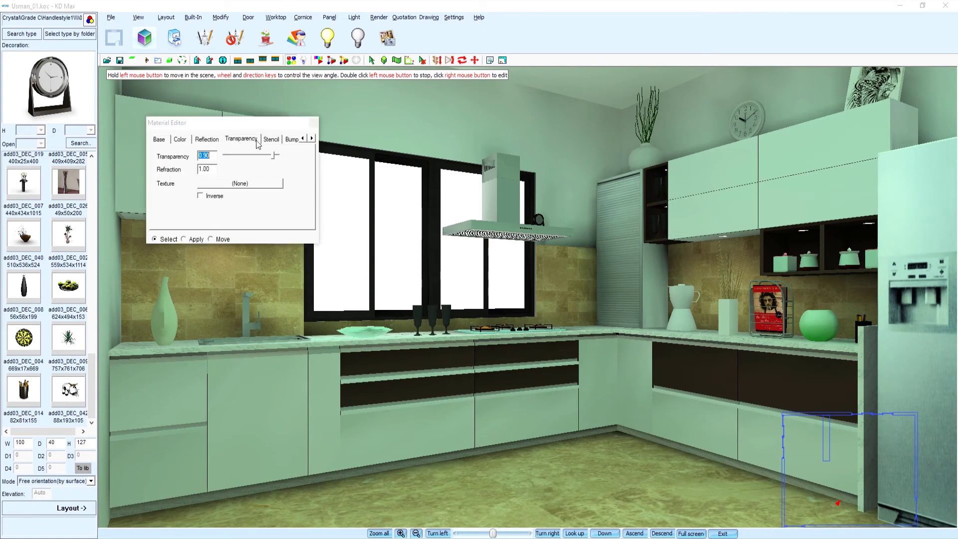
{"action": "type", "text": "0"}
{"action": "left_click", "coordinate": [313, 122]}
{"action": "left_click", "coordinate": [331, 60]}
{"action": "left_click", "coordinate": [461, 324]}
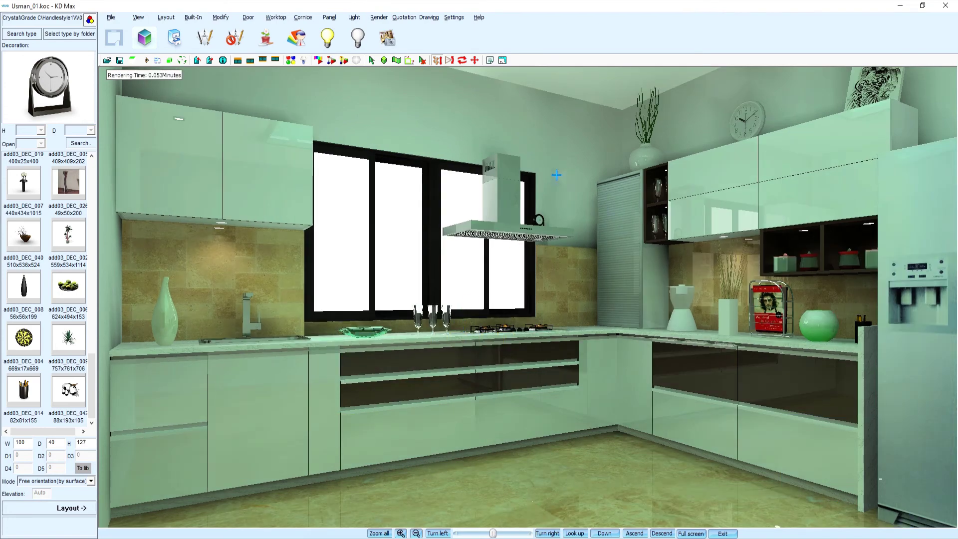
{"action": "left_click", "coordinate": [378, 17]}
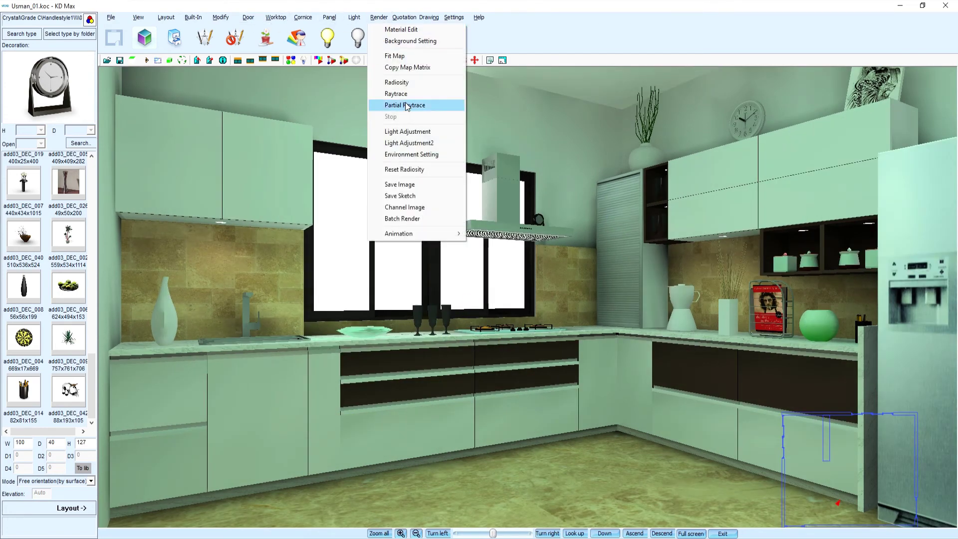
- Save the rendered image as a JPG in the Desktop folder under a new file name
{"action": "left_click", "coordinate": [412, 184]}
{"action": "left_click", "coordinate": [506, 146]}
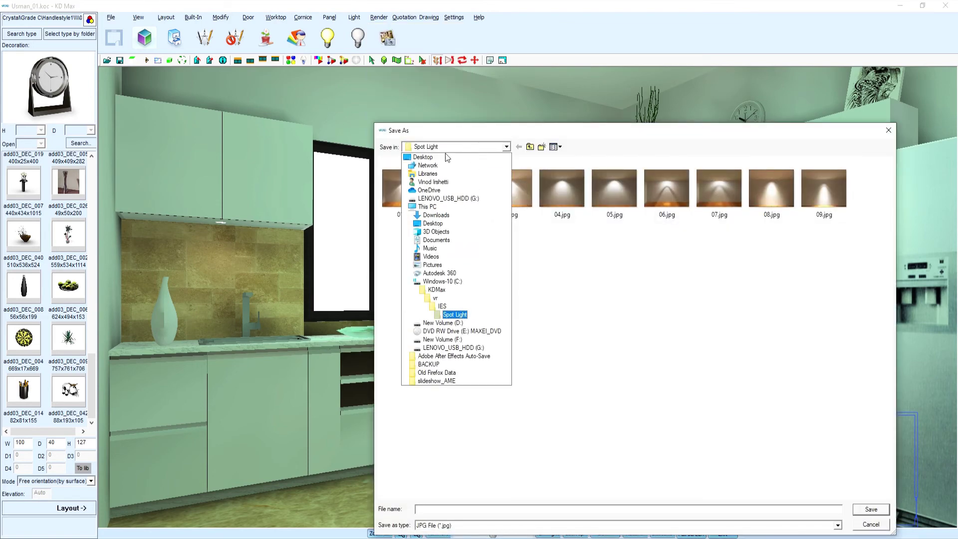
{"action": "left_click", "coordinate": [423, 156]}
{"action": "left_click", "coordinate": [449, 510]}
{"action": "type", "text": "View_01"}
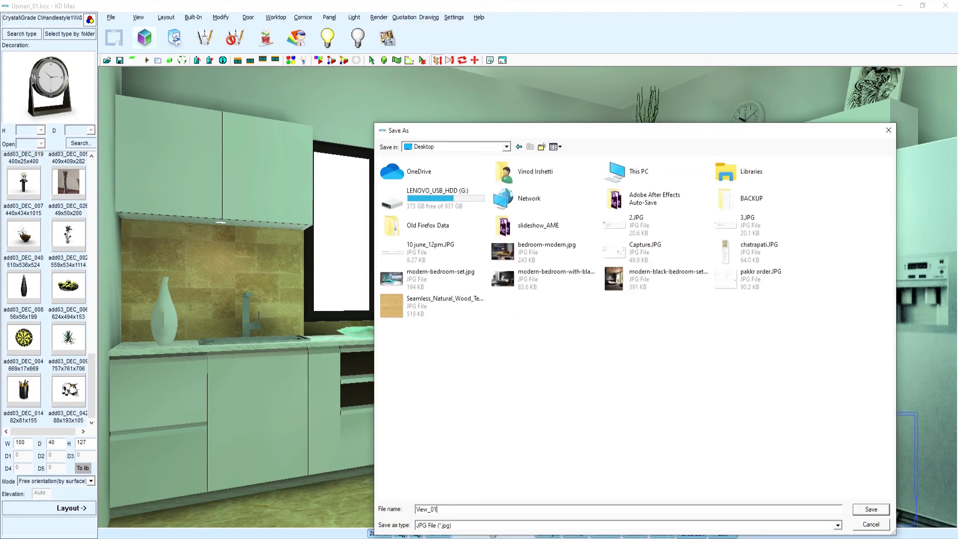
{"action": "key", "text": "Return"}
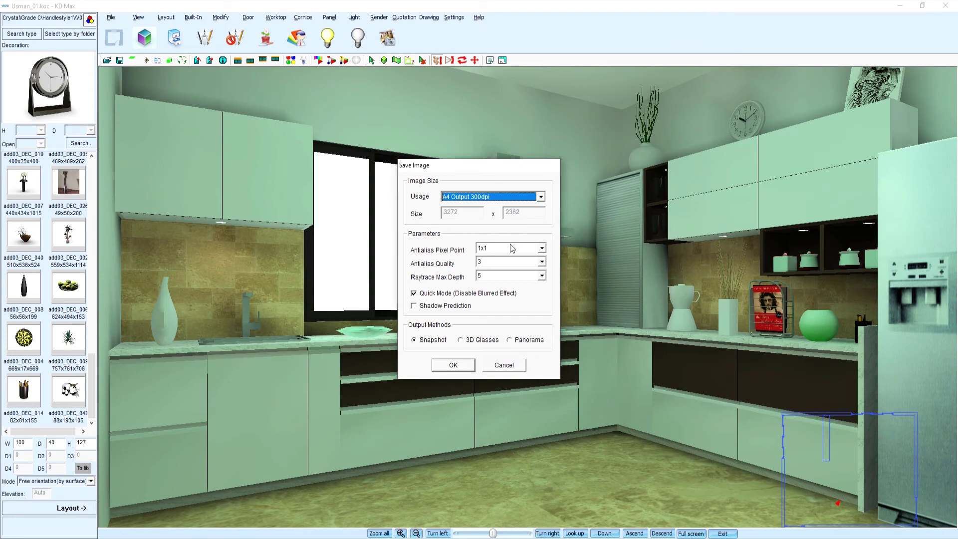
- Set antialiasing to 9x9 and the raytrace max depth, then render the final A4 image
{"action": "left_click", "coordinate": [509, 248]}
{"action": "left_click", "coordinate": [504, 280]}
{"action": "left_click", "coordinate": [508, 263]}
{"action": "left_click", "coordinate": [507, 279]}
{"action": "left_click", "coordinate": [502, 301]}
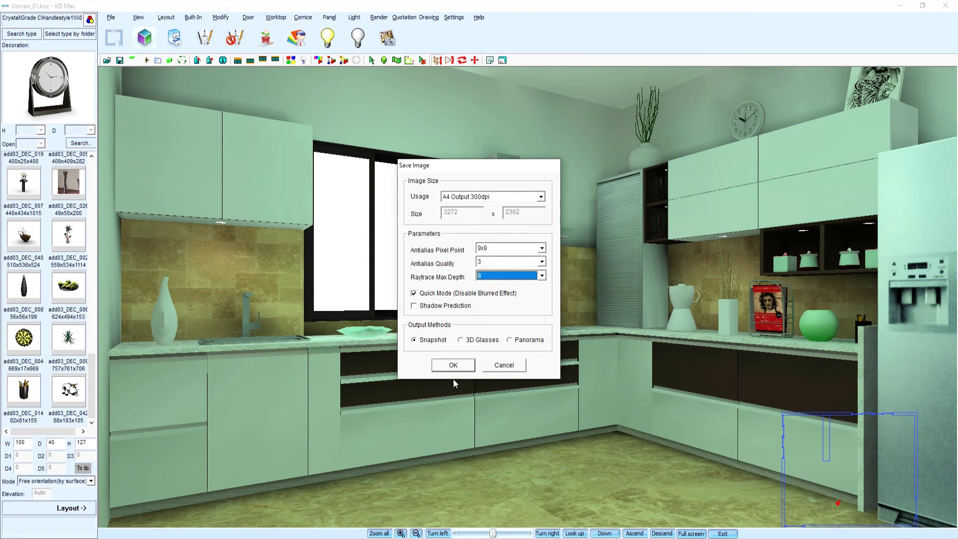
{"action": "left_click", "coordinate": [453, 365]}
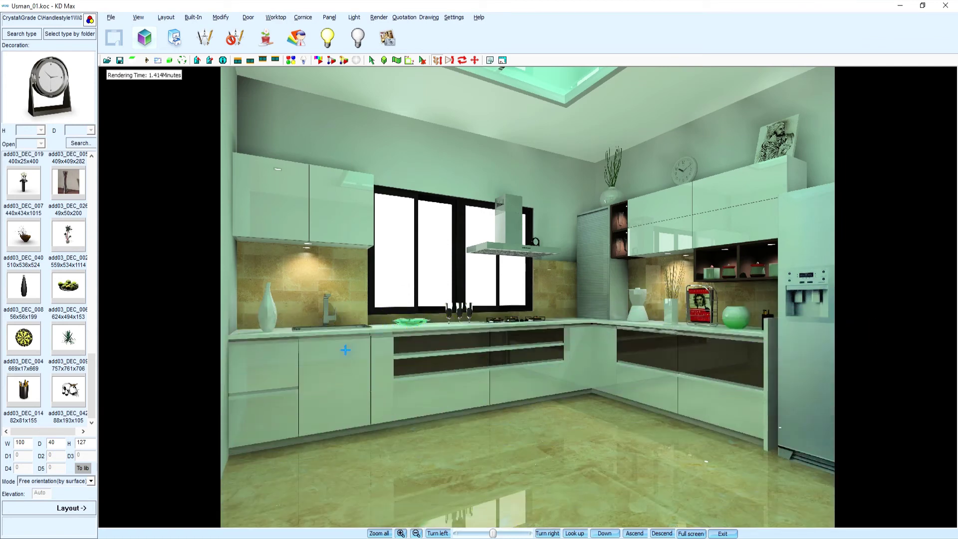
{"action": "key", "text": "super"}
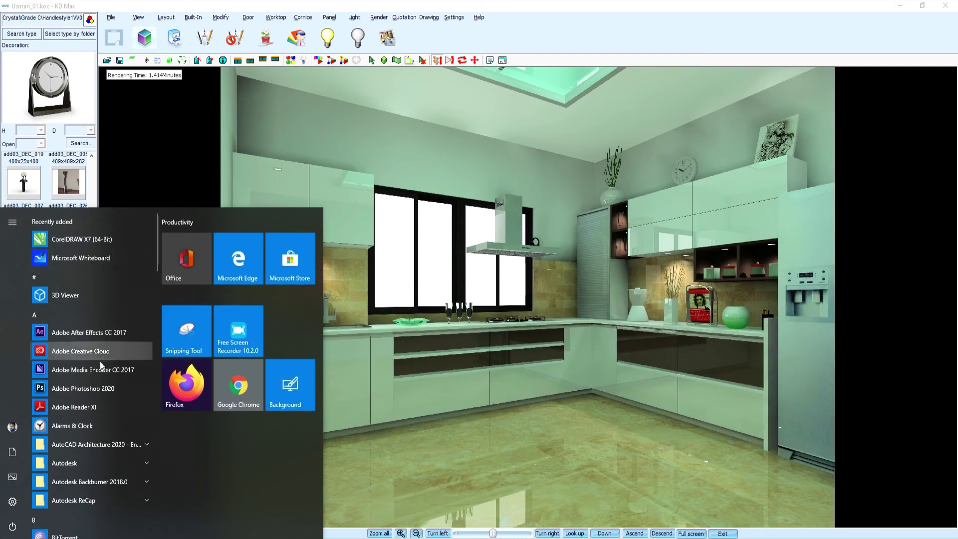
- Launch Photoshop, open View_01.jpg from the Desktop, and close the Selective Tool panel
{"action": "key", "text": "super"}
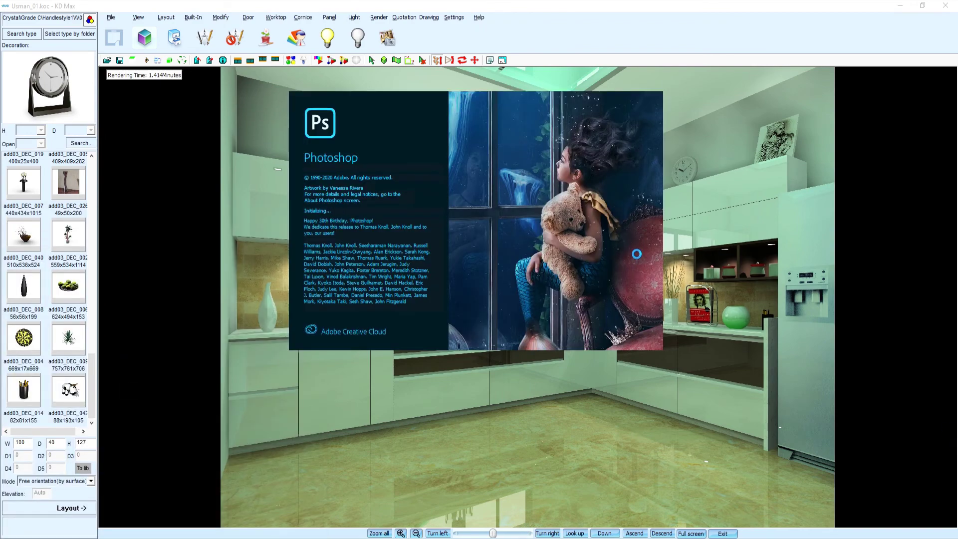
{"action": "left_click", "coordinate": [110, 17]}
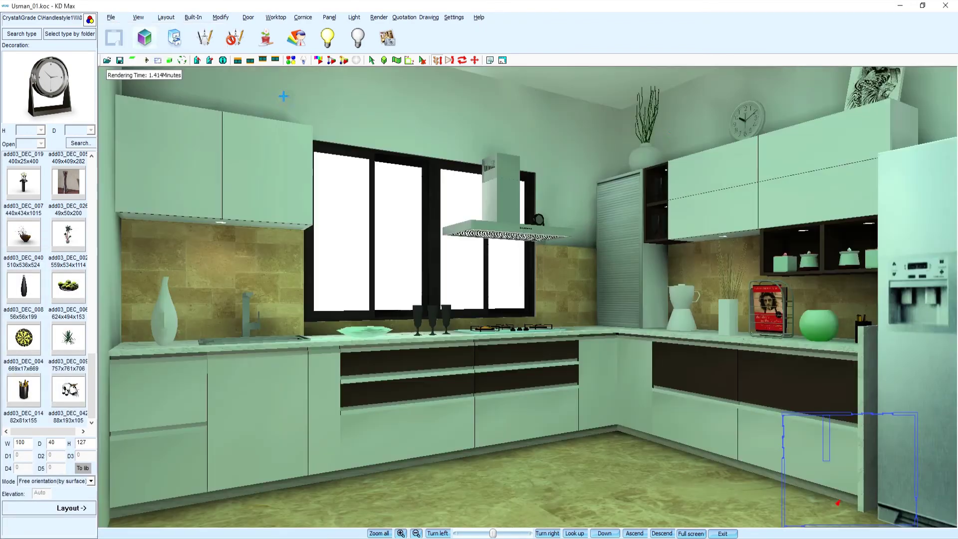
{"action": "left_click", "coordinate": [264, 93]}
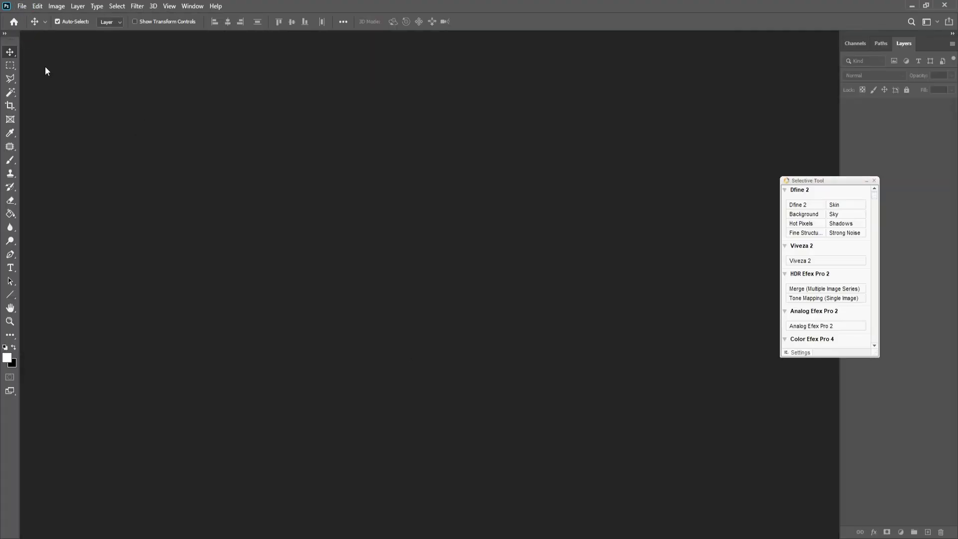
{"action": "key", "text": "ctrl+o"}
{"action": "left_click", "coordinate": [41, 80]}
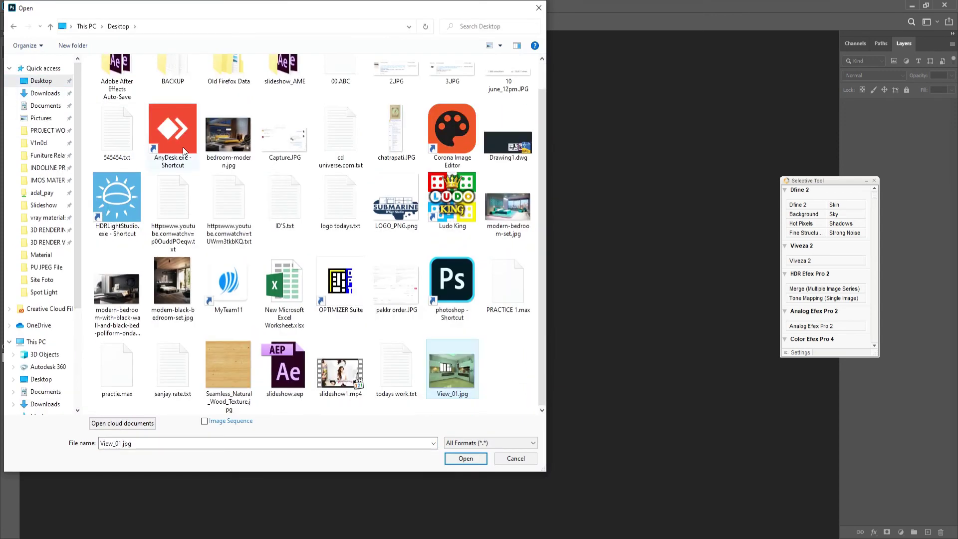
{"action": "double_click", "coordinate": [461, 369]}
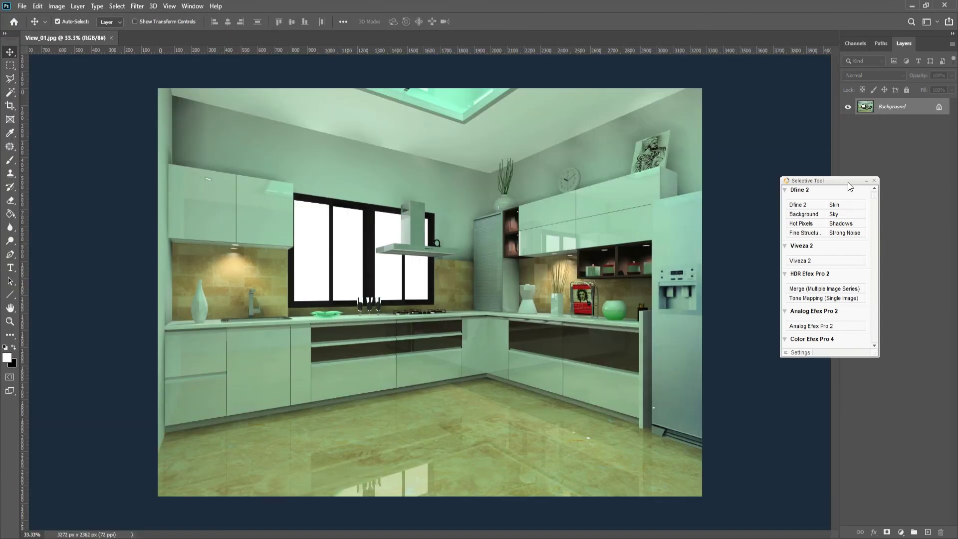
{"action": "left_click_drag", "start_coordinate": [850, 186], "coordinate": [893, 202]}
{"action": "left_click", "coordinate": [917, 197]}
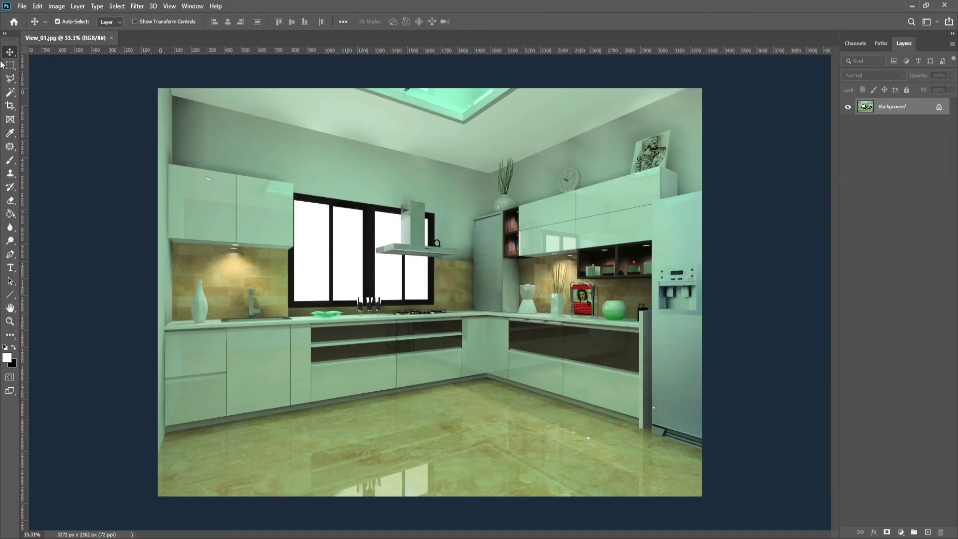
- Crop View_01.jpg top and bottom to 3272 × 1852 px, trimming ceiling and floor
{"action": "left_click", "coordinate": [11, 107]}
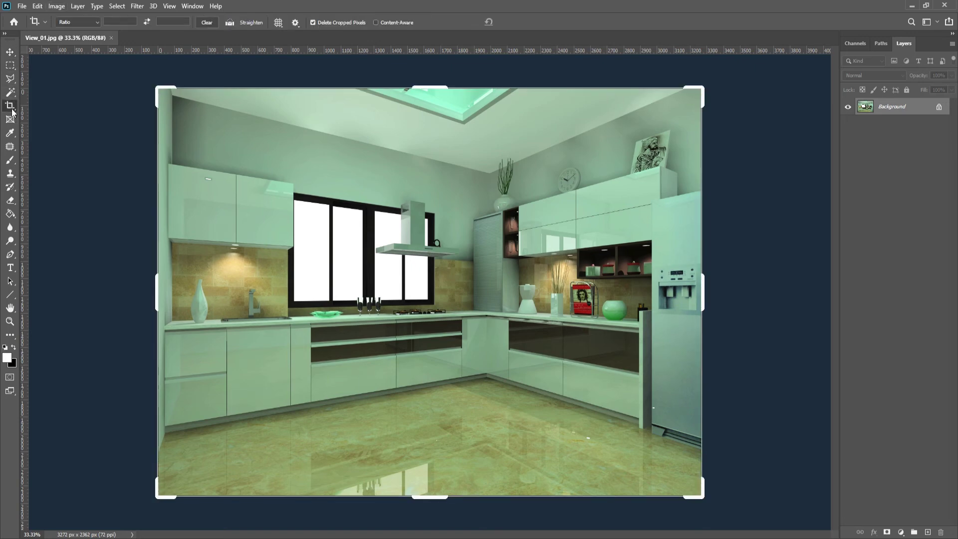
{"action": "left_click_drag", "start_coordinate": [438, 88], "coordinate": [450, 103]}
{"action": "left_click_drag", "start_coordinate": [428, 478], "coordinate": [467, 454]}
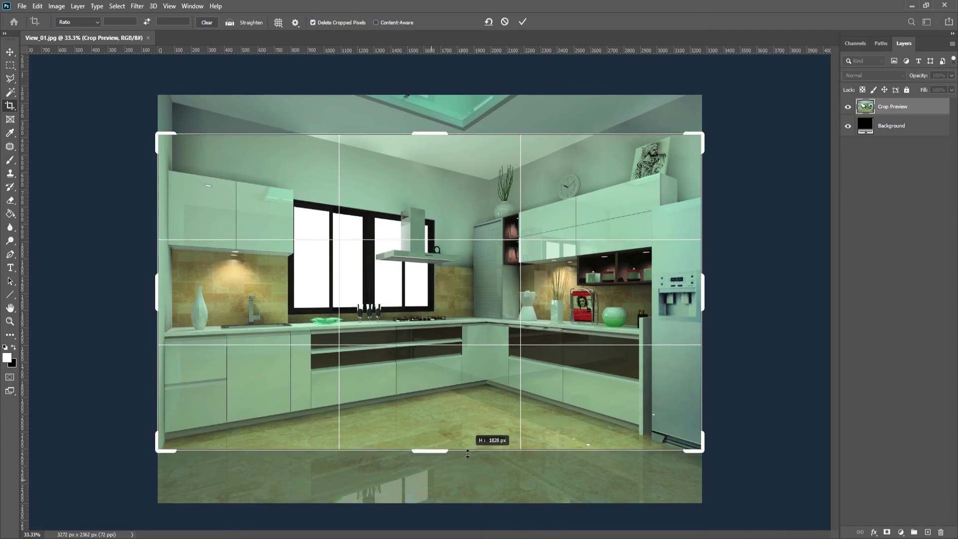
{"action": "left_click_drag", "start_coordinate": [467, 454], "coordinate": [468, 454]}
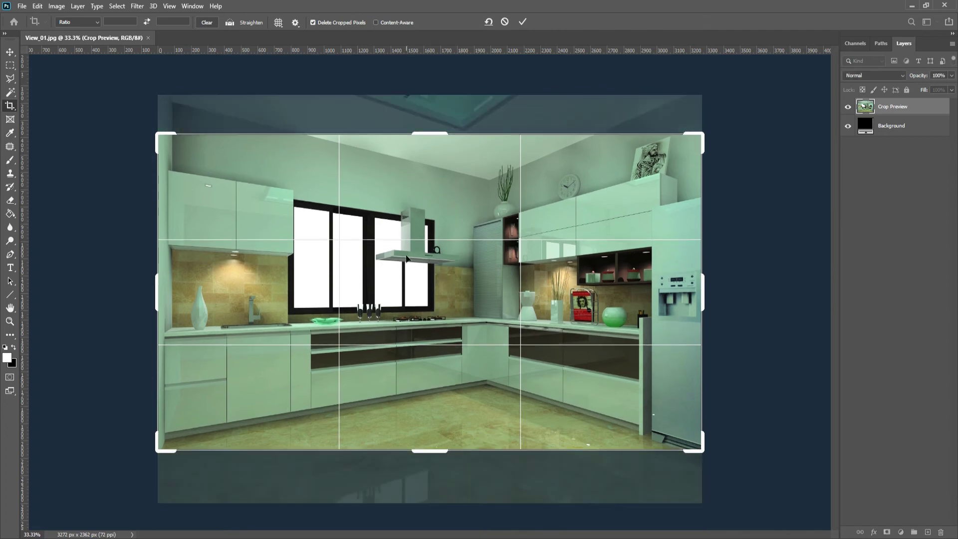
{"action": "left_click_drag", "start_coordinate": [445, 134], "coordinate": [445, 133]}
{"action": "left_click_drag", "start_coordinate": [443, 452], "coordinate": [444, 454]}
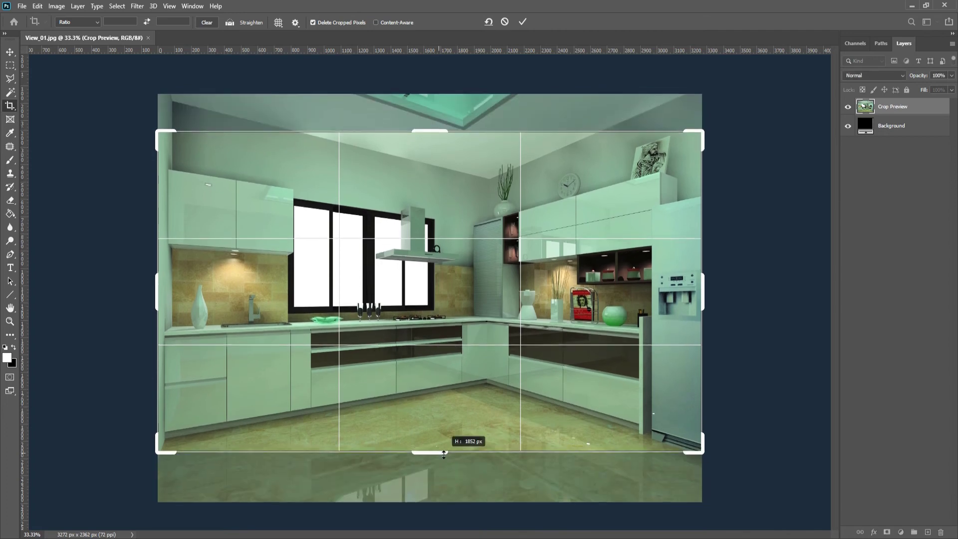
{"action": "key", "text": "Return"}
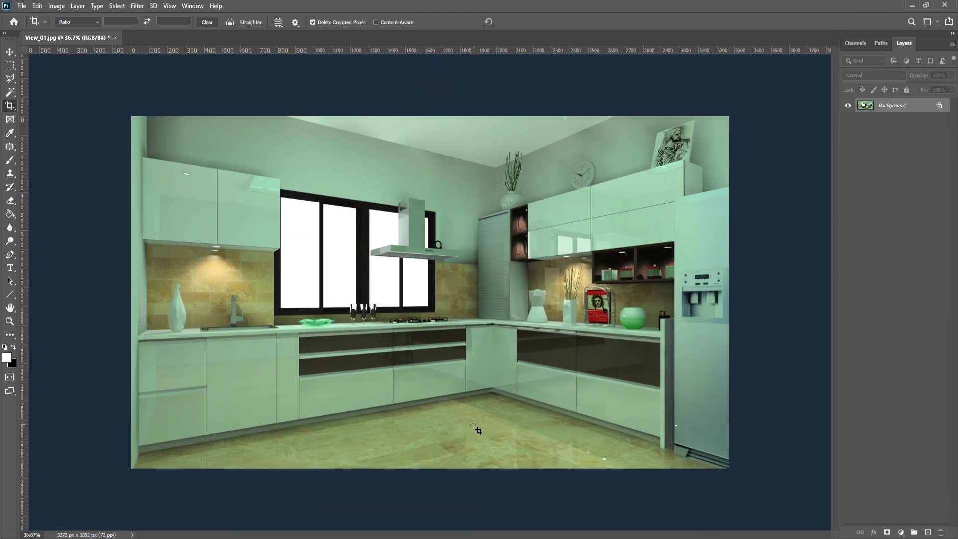
- Switch to the Move tool and duplicate the background as Layer 1
{"action": "left_click", "coordinate": [10, 53]}
{"action": "key", "text": "ctrl+j"}
{"action": "left_click", "coordinate": [56, 6]}
- Open the Camera Raw filter on Layer 1, apply Auto tone and raise exposure
{"action": "left_click", "coordinate": [80, 59]}
{"action": "scroll", "coordinate": [422, 282], "scroll_direction": "up", "scroll_amount": 2, "text": "alt"}
{"action": "left_click", "coordinate": [137, 6]}
{"action": "left_click", "coordinate": [165, 71]}
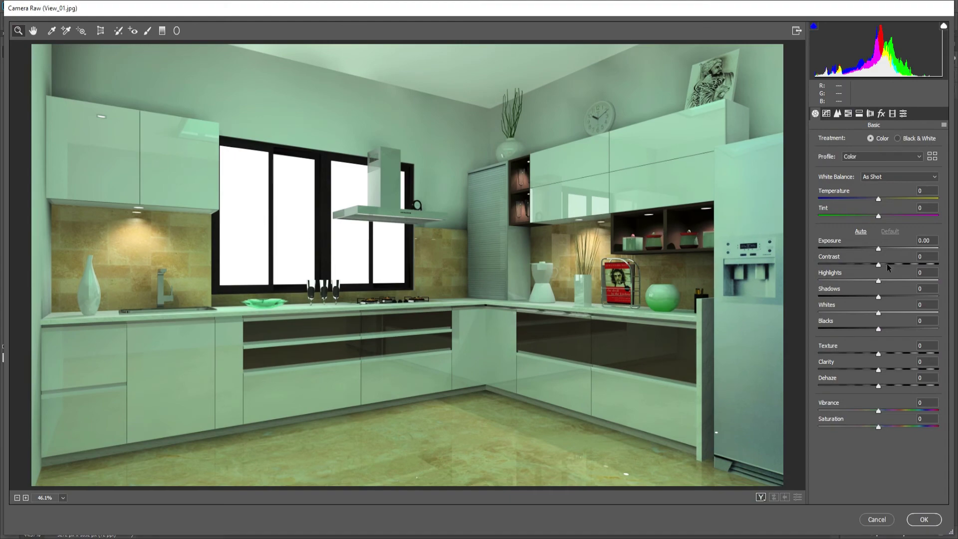
{"action": "left_click", "coordinate": [860, 231]}
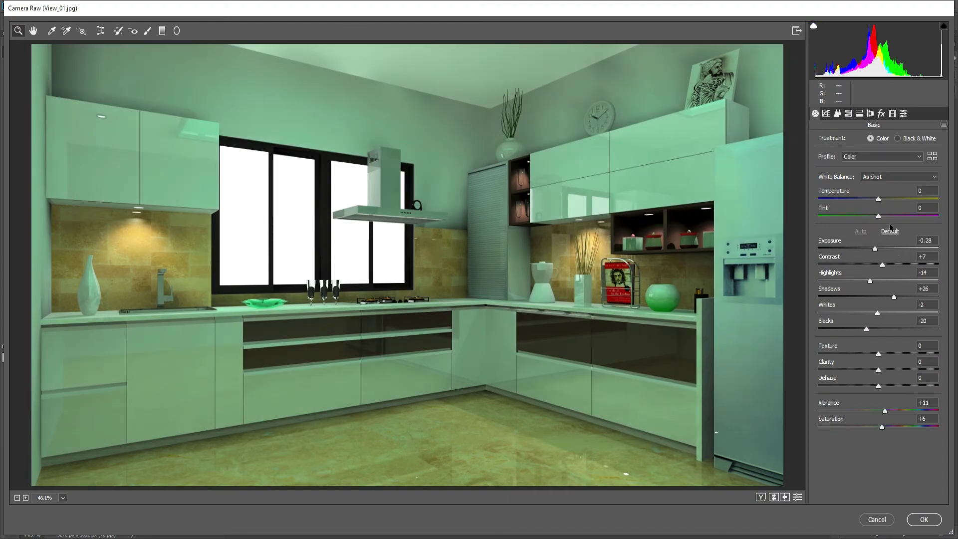
{"action": "left_click_drag", "start_coordinate": [875, 250], "coordinate": [891, 282]}
- Lift shadows to +42, shift tint to −13, add the Heavy sharpening preset and apply
{"action": "left_click", "coordinate": [878, 265]}
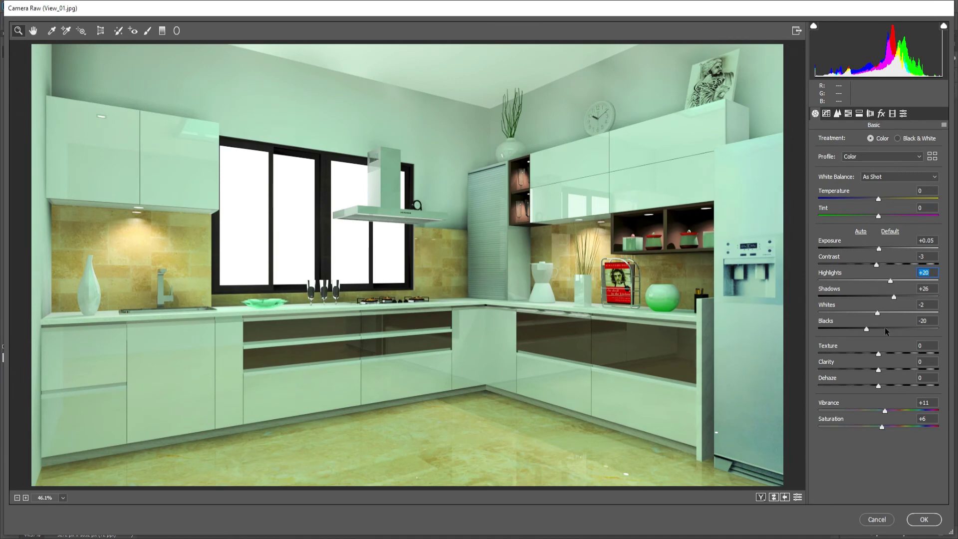
{"action": "mouse_move", "coordinate": [894, 296]}
{"action": "left_mouse_down"}
{"action": "mouse_move", "coordinate": [903, 297]}
{"action": "mouse_move", "coordinate": [882, 322]}
{"action": "mouse_move", "coordinate": [890, 313]}
{"action": "mouse_move", "coordinate": [878, 427]}
{"action": "left_mouse_up"}
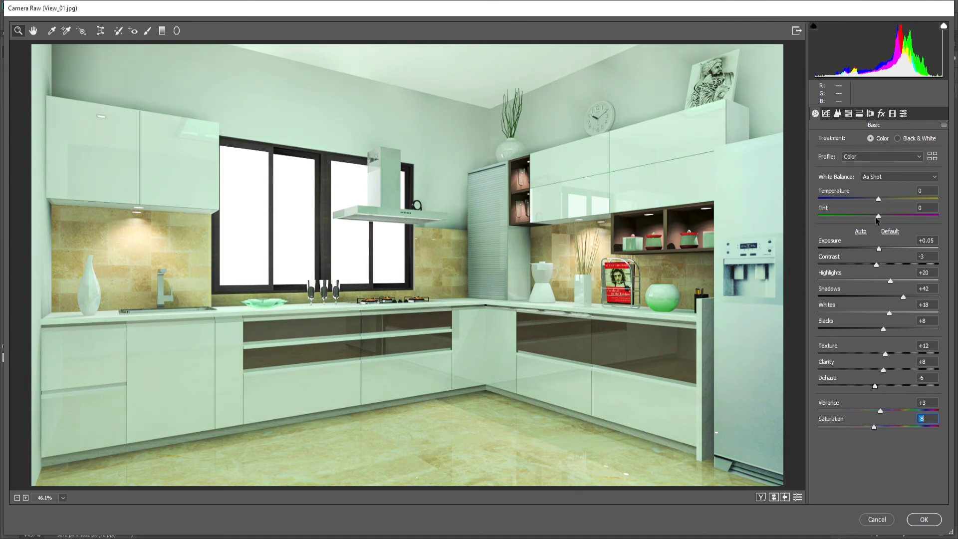
{"action": "left_click_drag", "start_coordinate": [878, 217], "coordinate": [871, 217]}
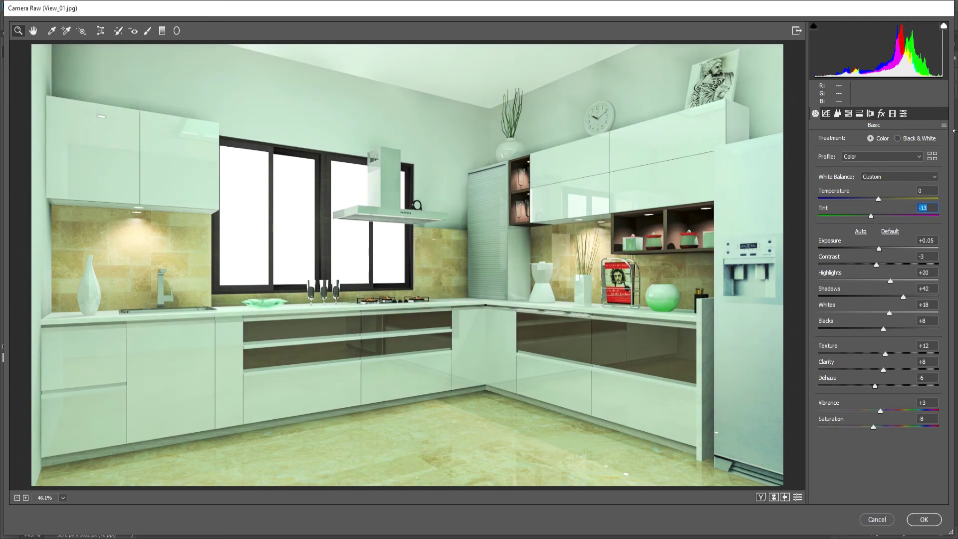
{"action": "left_click", "coordinate": [902, 113]}
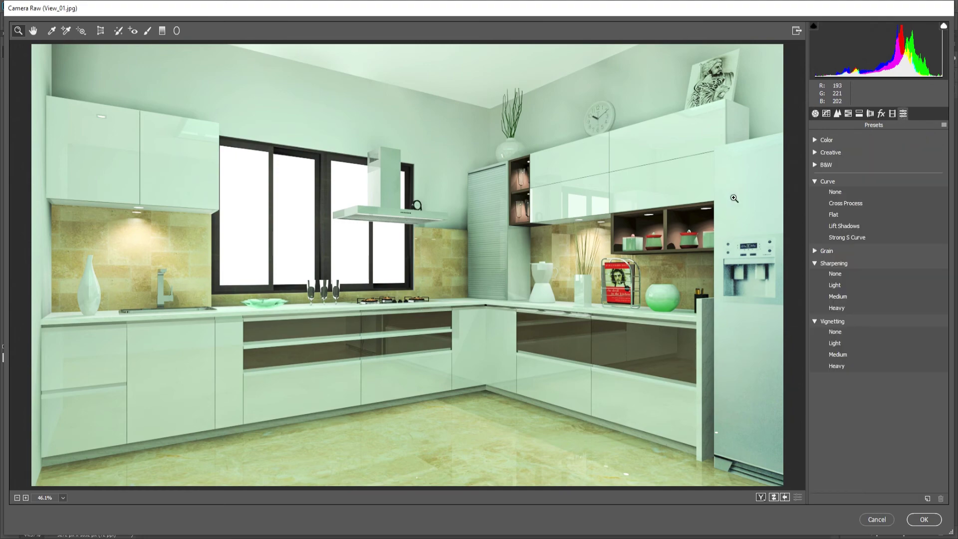
{"action": "left_click", "coordinate": [842, 309]}
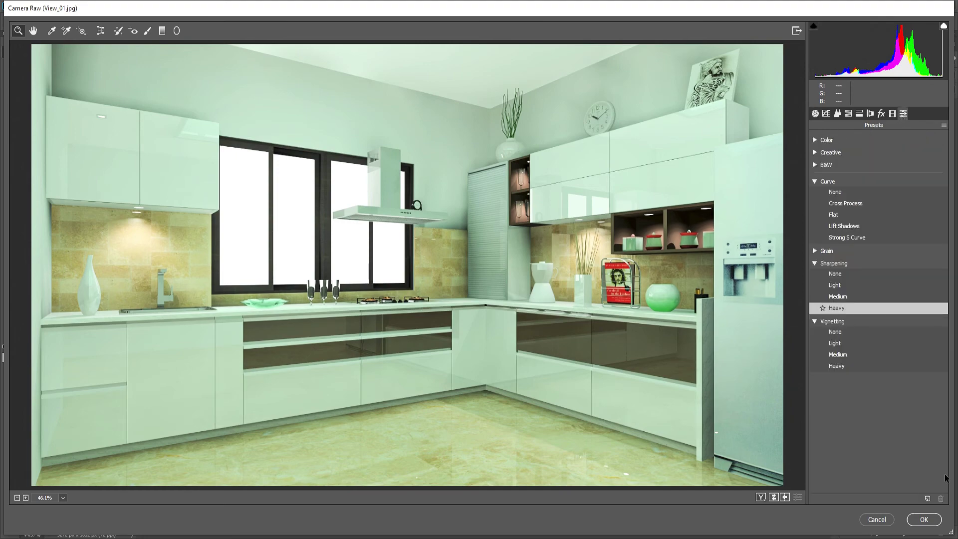
{"action": "left_click", "coordinate": [922, 519]}
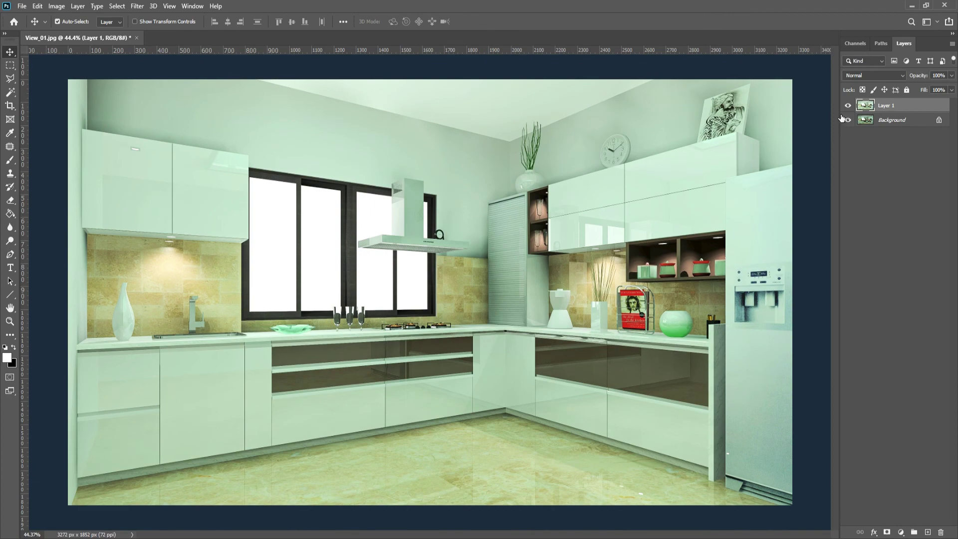
- Toggle Layer 1's visibility to compare, duplicate it as Layer 1 copy, and launch Viveza 2
{"action": "left_click", "coordinate": [848, 105]}
{"action": "left_click", "coordinate": [848, 105]}
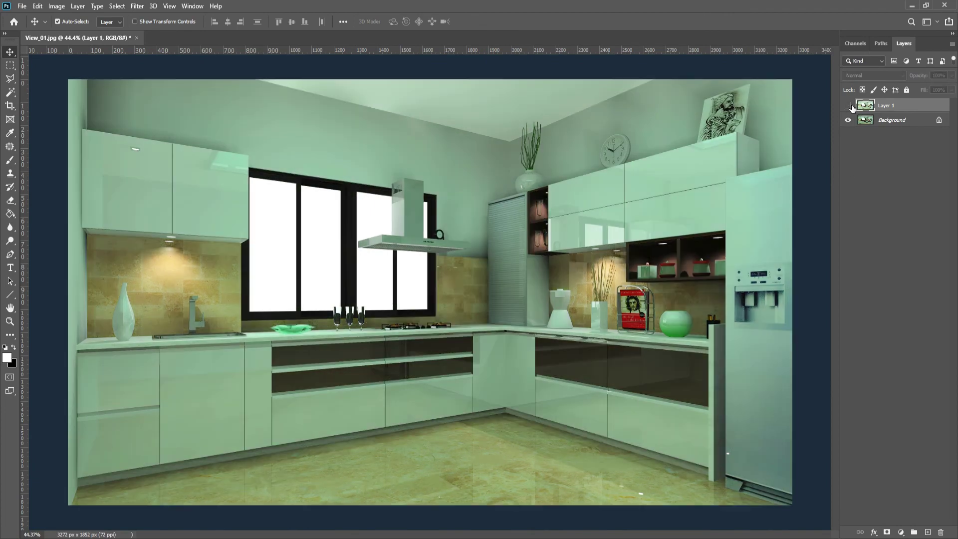
{"action": "left_click", "coordinate": [848, 106]}
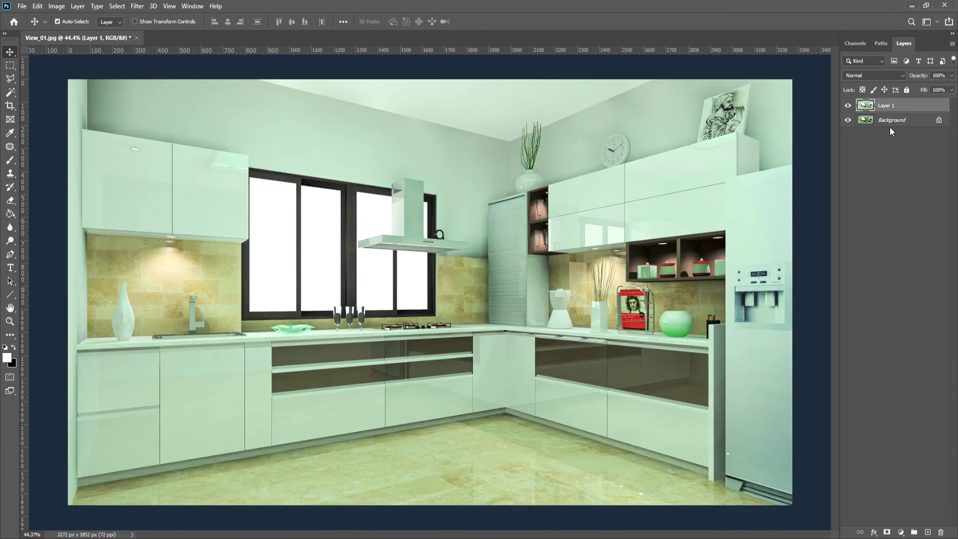
{"action": "key", "text": "ctrl+j"}
{"action": "left_click", "coordinate": [137, 6]}
{"action": "mouse_move", "coordinate": [157, 226]}
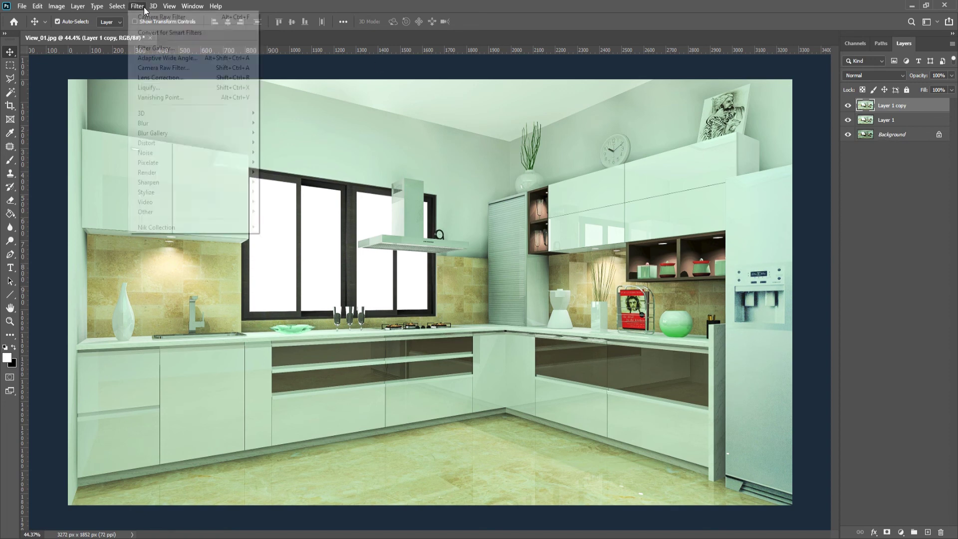
{"action": "left_click", "coordinate": [324, 295]}
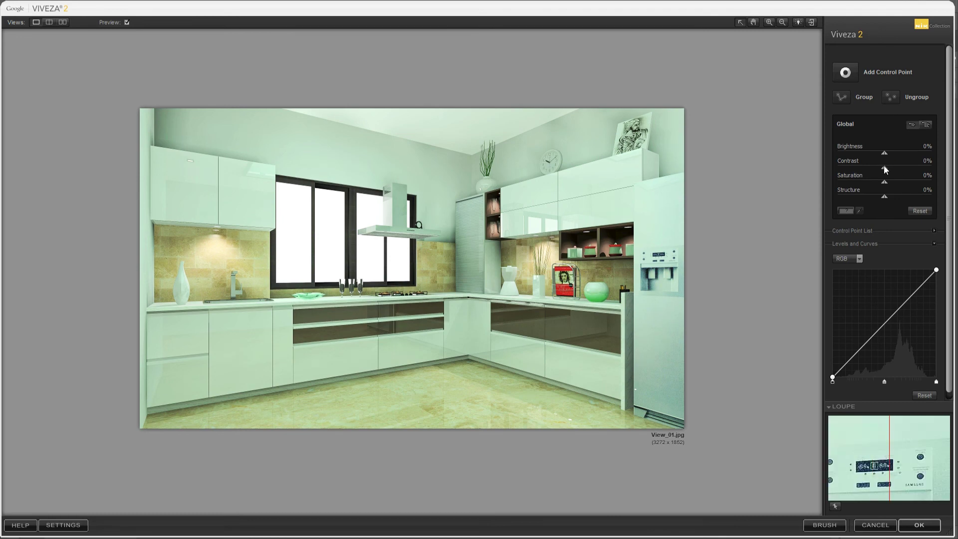
- Raise contrast and structure in Viveza 2, add a midtone curve point, and apply
{"action": "left_click_drag", "start_coordinate": [889, 166], "coordinate": [892, 166]}
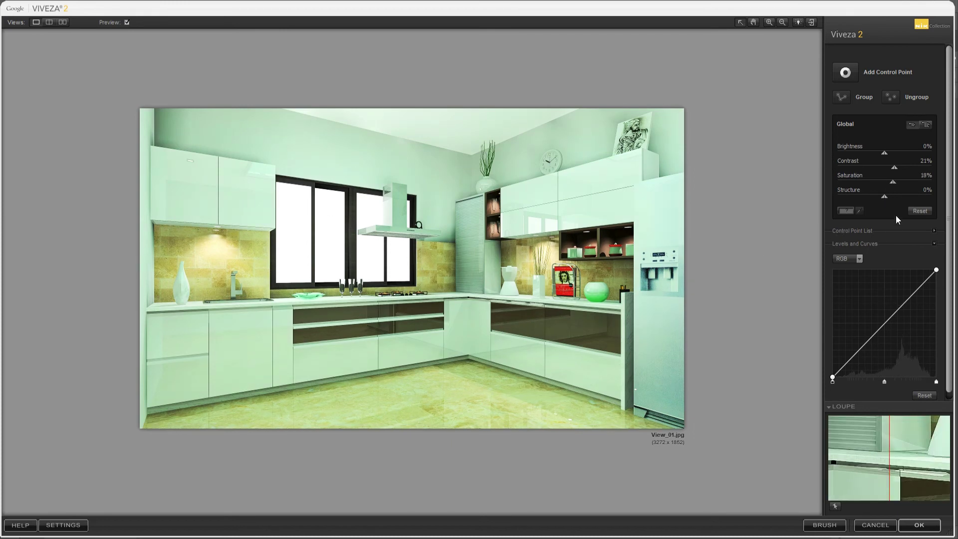
{"action": "left_click_drag", "start_coordinate": [885, 197], "coordinate": [888, 196]}
{"action": "left_click_drag", "start_coordinate": [876, 328], "coordinate": [884, 323]}
{"action": "left_click", "coordinate": [919, 525]}
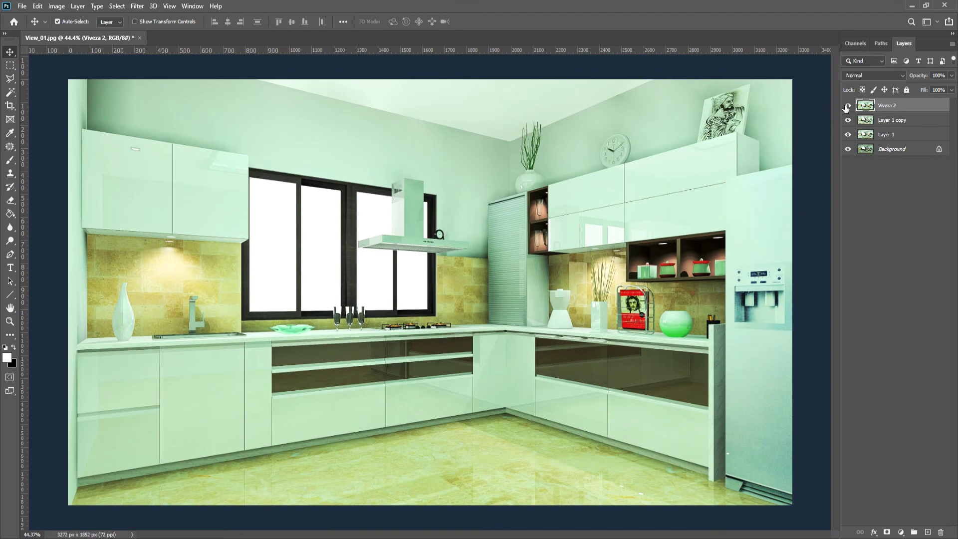
- Toggle the Viveza 2 layer to compare, then bring the File Explorer window forward
{"action": "left_click", "coordinate": [847, 106]}
{"action": "left_click", "coordinate": [25, 7]}
{"action": "key", "text": "Escape"}
{"action": "left_click", "coordinate": [316, 538]}
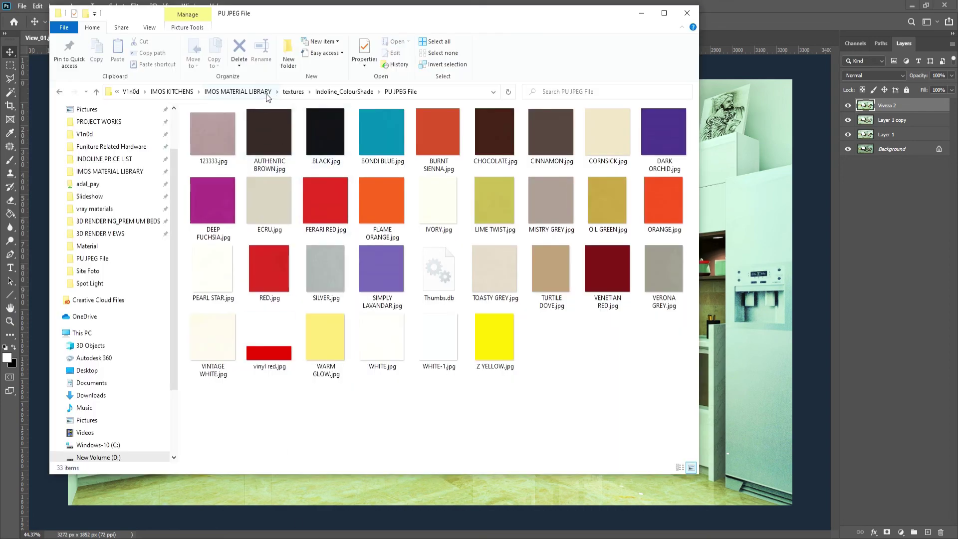
- Open IMOS MATERIAL LIBRARY > Background Images and select city_texture6398.jpg
{"action": "left_click", "coordinate": [238, 92]}
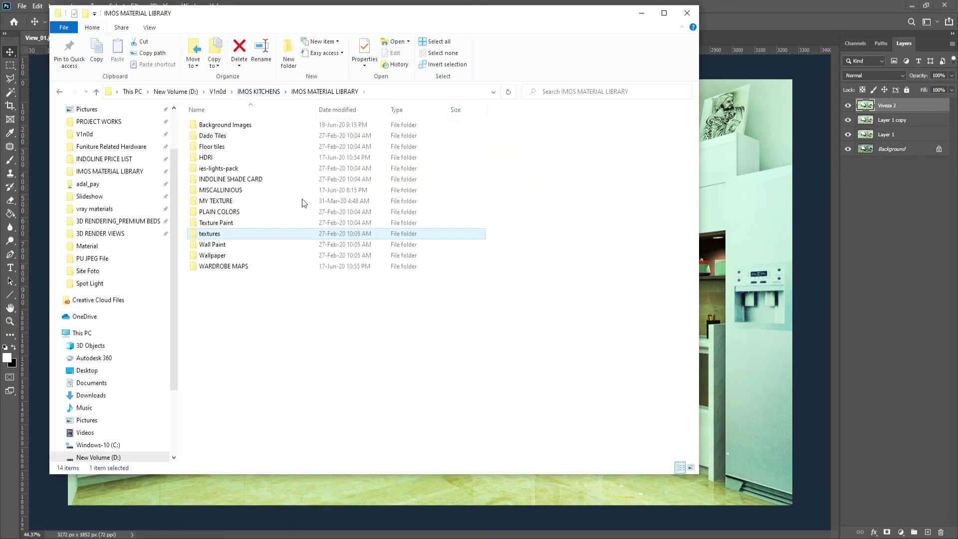
{"action": "double_click", "coordinate": [225, 126]}
{"action": "scroll", "coordinate": [555, 345], "scroll_direction": "down", "scroll_amount": 1}
{"action": "scroll", "coordinate": [564, 342], "scroll_direction": "down", "scroll_amount": 2}
{"action": "scroll", "coordinate": [589, 331], "scroll_direction": "down", "scroll_amount": 2}
{"action": "scroll", "coordinate": [583, 323], "scroll_direction": "down", "scroll_amount": 2}
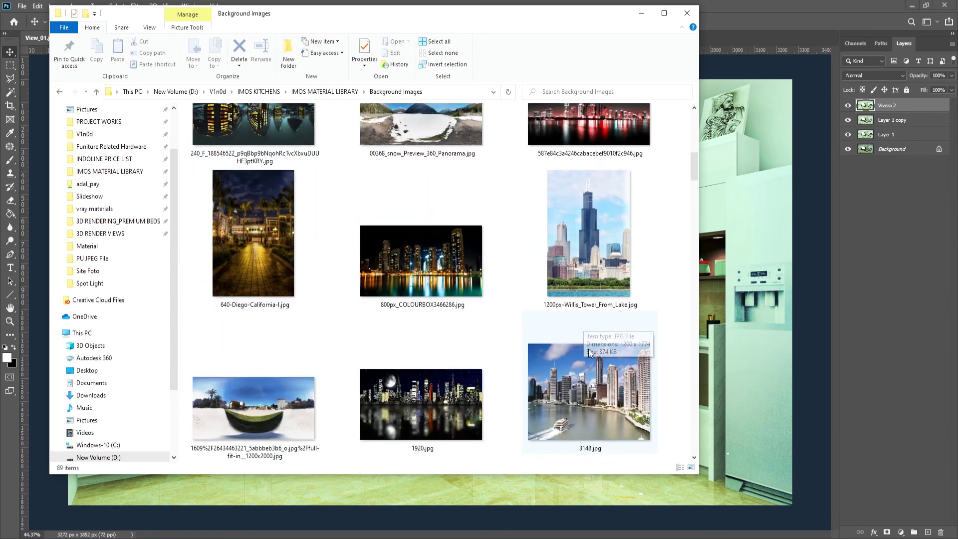
{"action": "scroll", "coordinate": [616, 399], "scroll_direction": "down", "scroll_amount": 2}
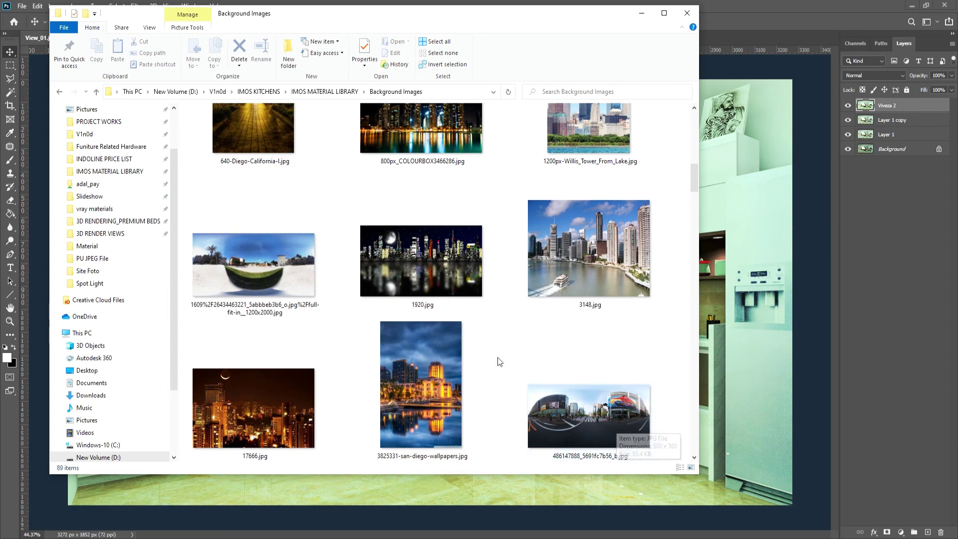
{"action": "scroll", "coordinate": [502, 360], "scroll_direction": "down", "scroll_amount": 4}
{"action": "scroll", "coordinate": [642, 440], "scroll_direction": "down", "scroll_amount": 2}
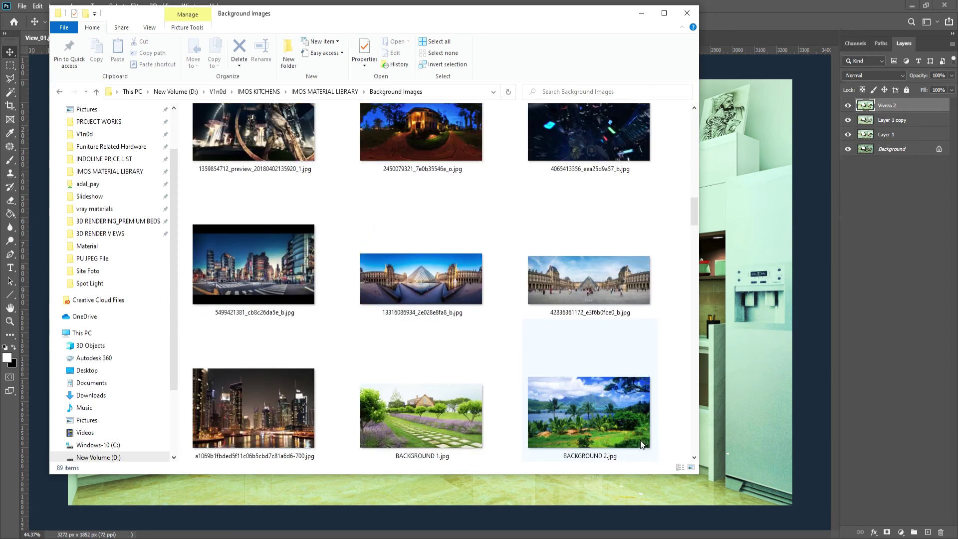
{"action": "scroll", "coordinate": [561, 406], "scroll_direction": "down", "scroll_amount": 2}
{"action": "scroll", "coordinate": [624, 420], "scroll_direction": "down", "scroll_amount": 2}
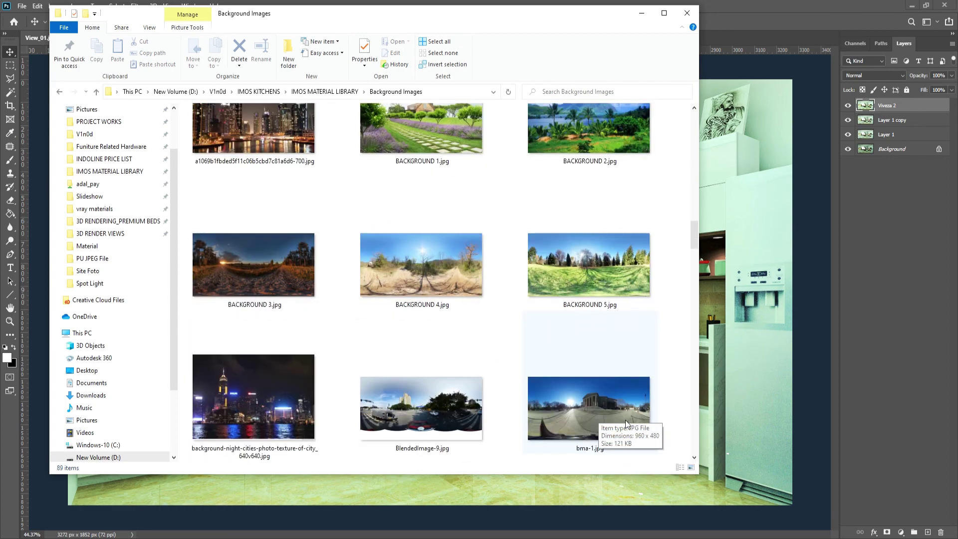
{"action": "scroll", "coordinate": [625, 420], "scroll_direction": "down", "scroll_amount": 2}
{"action": "scroll", "coordinate": [619, 443], "scroll_direction": "down", "scroll_amount": 2}
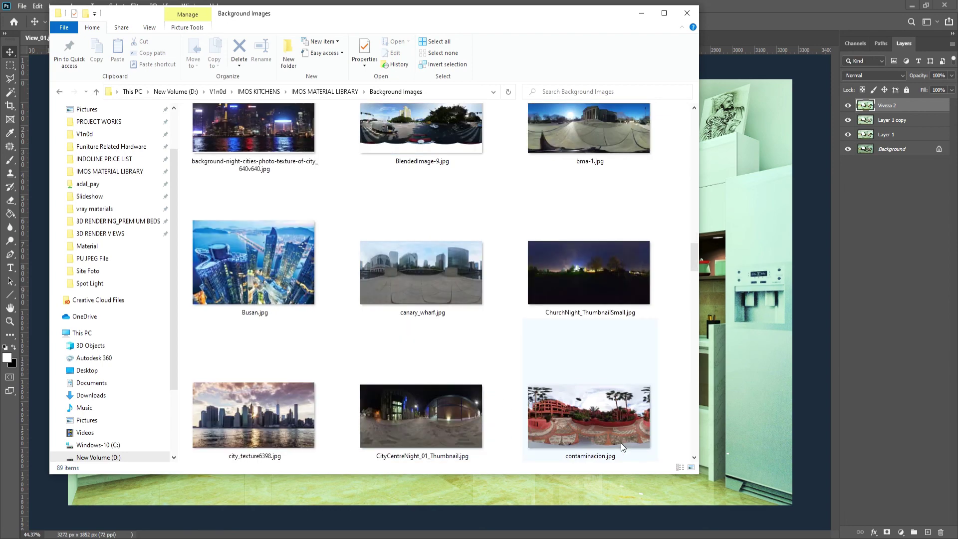
{"action": "left_click", "coordinate": [296, 406]}
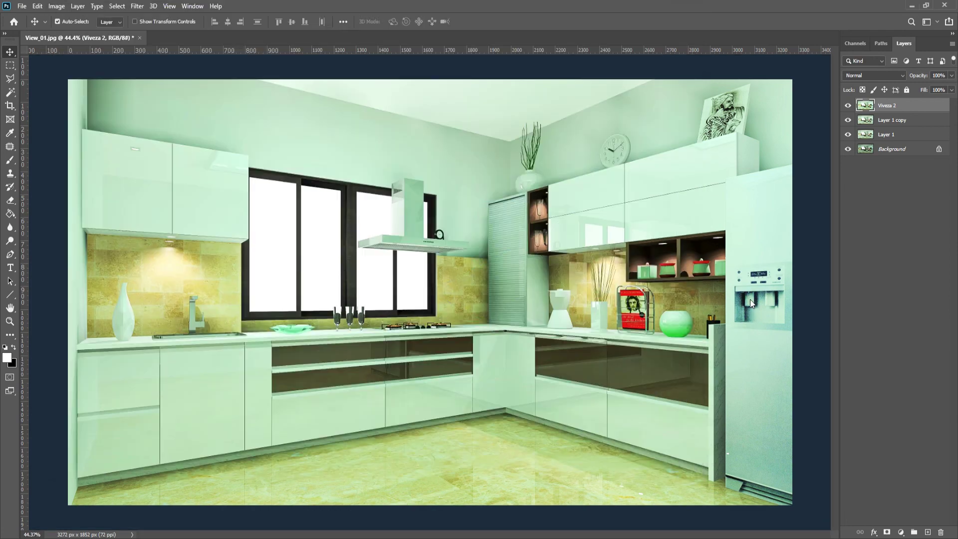
- Place the city skyline photo at 45% opacity, scaled to 120% over the window
{"action": "left_click_drag", "start_coordinate": [296, 406], "coordinate": [750, 298]}
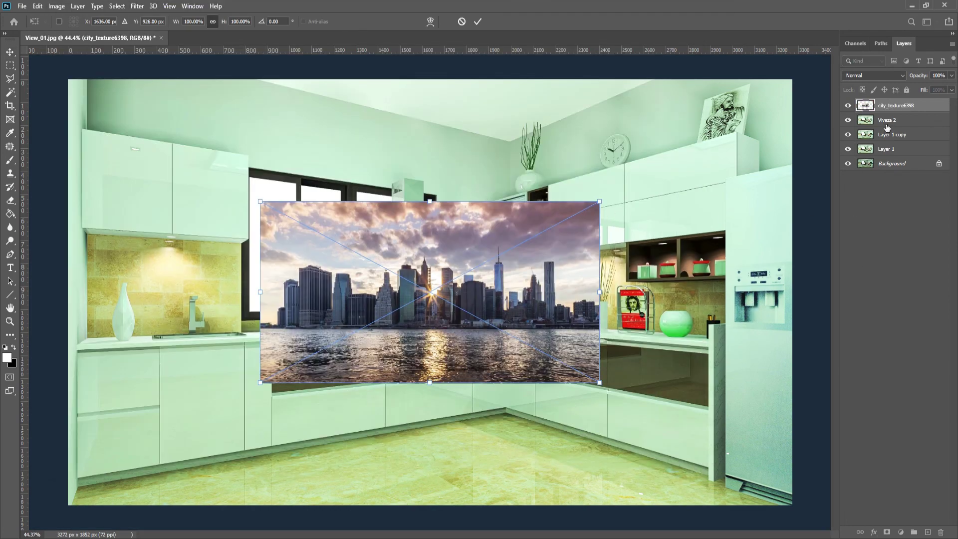
{"action": "type", "text": "45"}
{"action": "key", "text": "Return"}
{"action": "left_click_drag", "start_coordinate": [535, 290], "coordinate": [475, 262]}
{"action": "left_click_drag", "start_coordinate": [203, 353], "coordinate": [204, 369]}
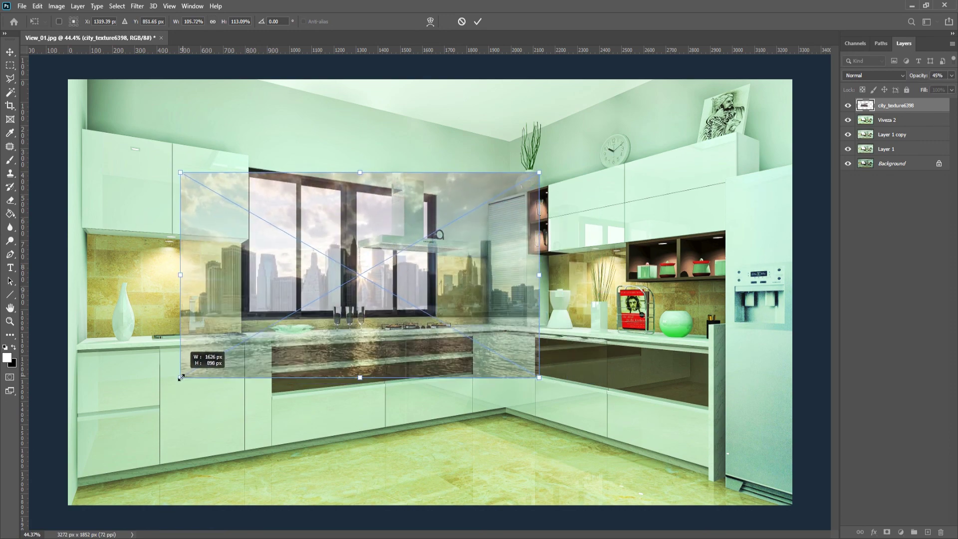
{"action": "key", "text": "ctrl+z"}
{"action": "left_click_drag", "start_coordinate": [553, 362], "coordinate": [578, 374], "text": "alt"}
{"action": "mouse_move", "coordinate": [384, 281]}
{"action": "left_mouse_down"}
{"action": "mouse_move", "coordinate": [389, 288]}
{"action": "mouse_move", "coordinate": [374, 289]}
{"action": "left_mouse_up"}
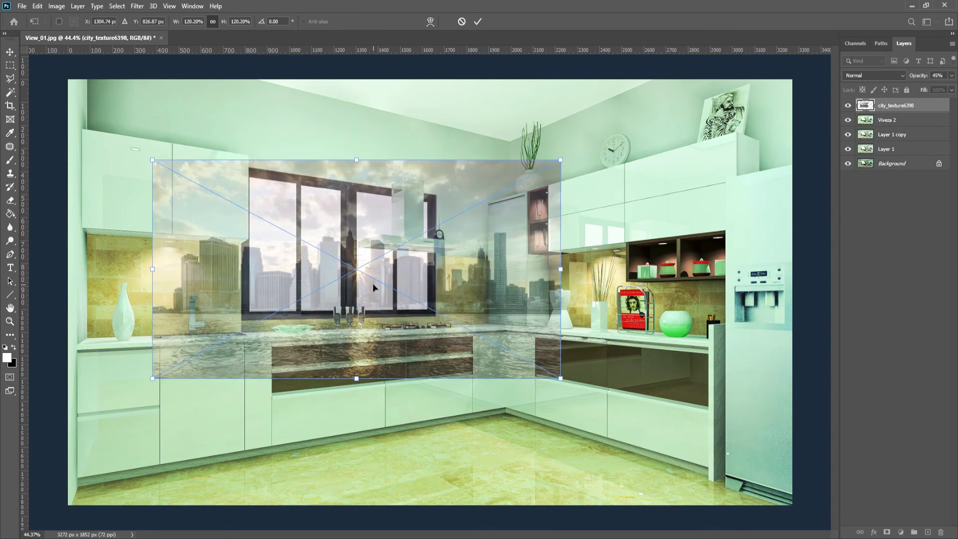
{"action": "key", "text": "Return"}
- Hide the skyline layer and merge the Viveza 2 through Background kitchen layers into one
{"action": "left_click", "coordinate": [848, 105]}
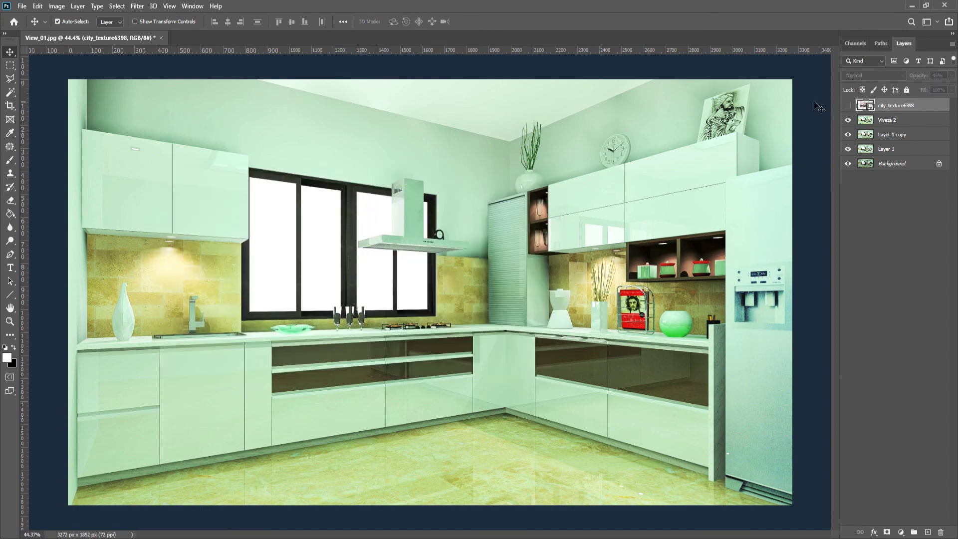
{"action": "scroll", "coordinate": [323, 206], "scroll_direction": "up", "scroll_amount": 3, "text": "alt"}
{"action": "left_click", "coordinate": [893, 119]}
{"action": "left_click", "coordinate": [894, 165], "text": "shift"}
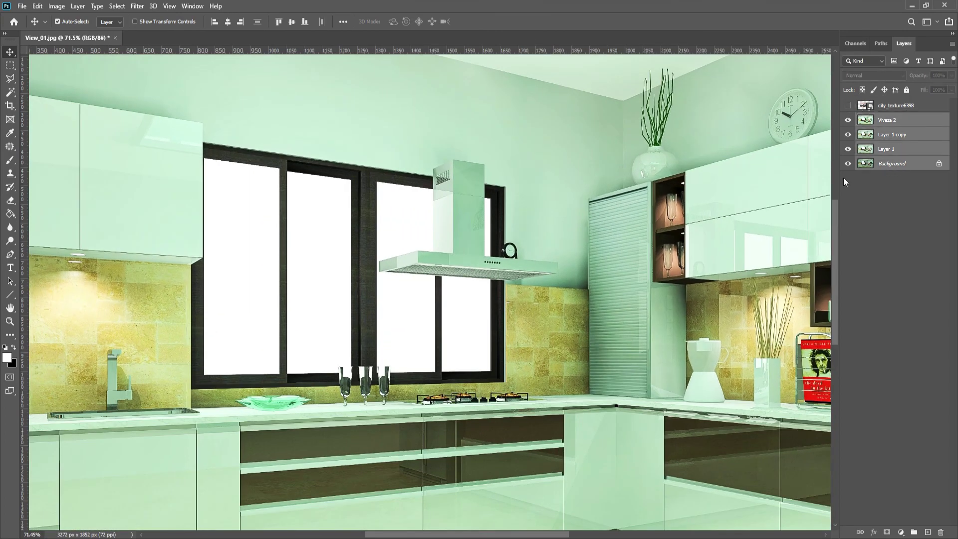
{"action": "key", "text": "ctrl+e"}
{"action": "scroll", "coordinate": [279, 199], "scroll_direction": "up", "scroll_amount": 1, "text": "alt"}
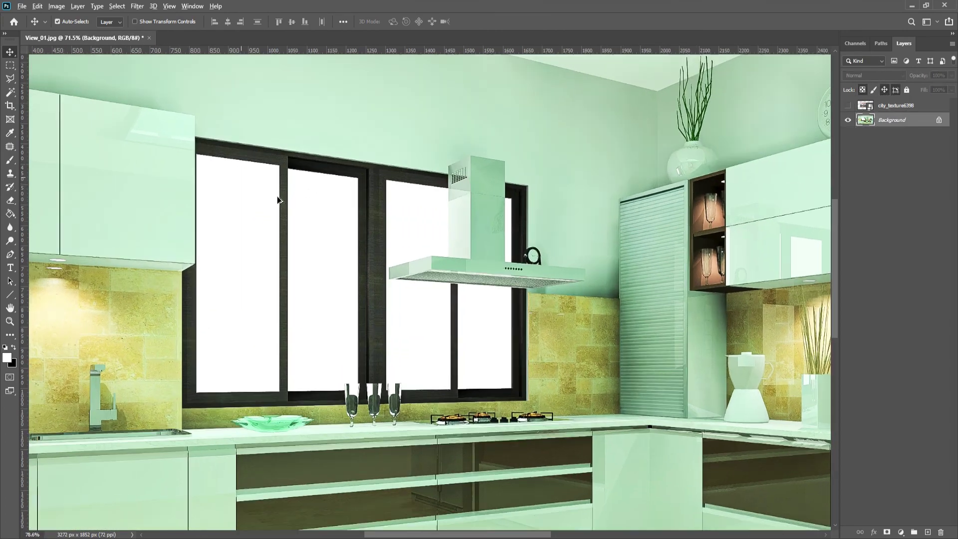
{"action": "scroll", "coordinate": [280, 199], "scroll_direction": "up", "scroll_amount": 2, "text": "alt"}
- Select the four window panes with the Magic Wand at tolerance 20
{"action": "key", "text": "w"}
{"action": "left_click", "coordinate": [241, 221]}
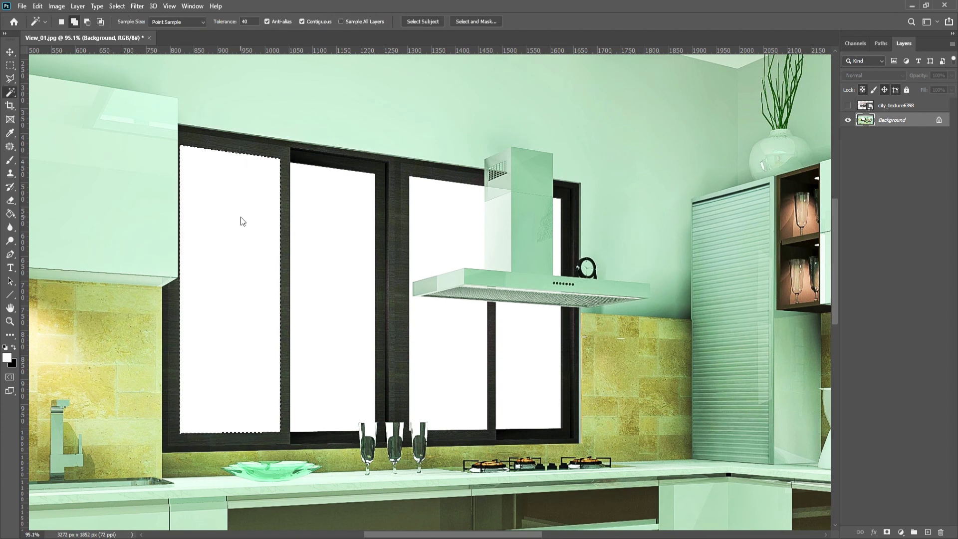
{"action": "left_click", "coordinate": [344, 219]}
{"action": "key", "text": "ctrl+z"}
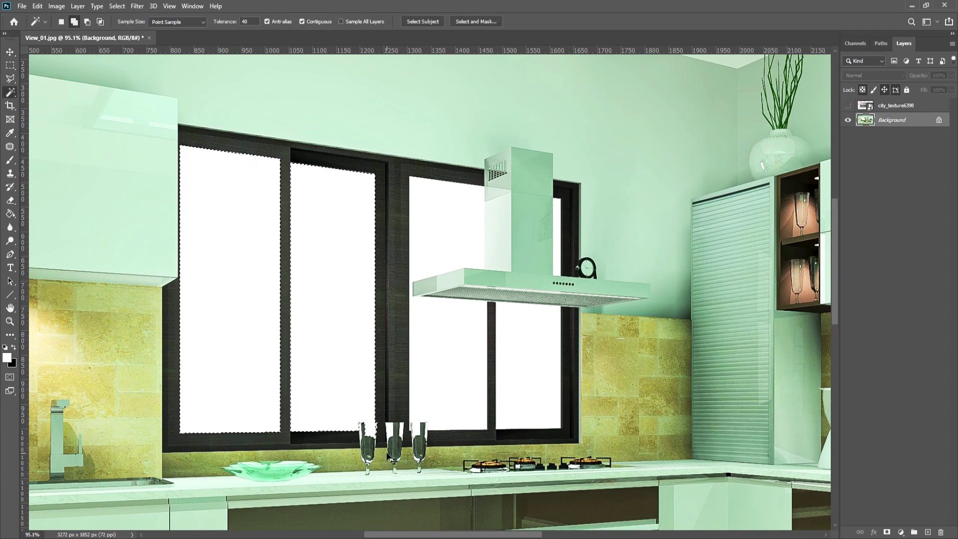
{"action": "left_click", "coordinate": [248, 21]}
{"action": "type", "text": "20"}
{"action": "left_click", "coordinate": [357, 199]}
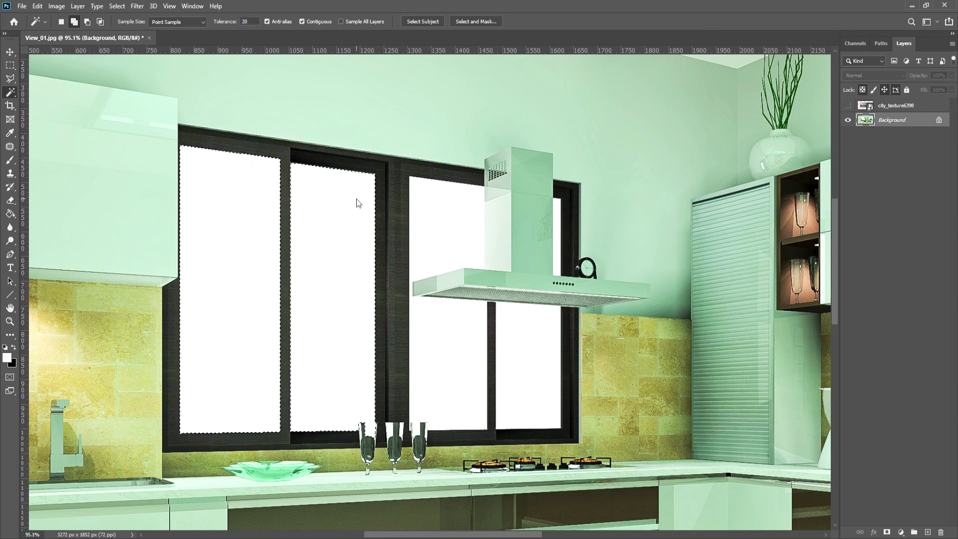
{"action": "left_click", "coordinate": [455, 357]}
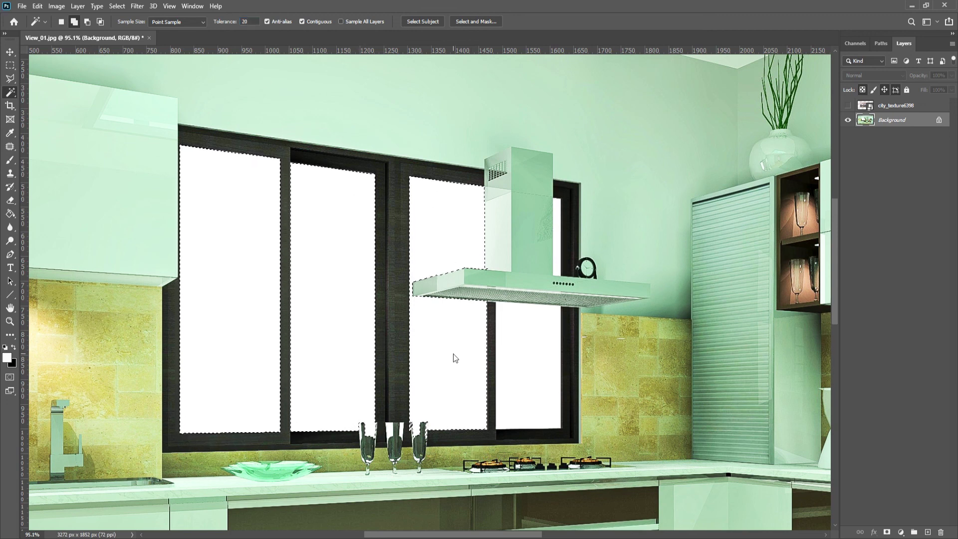
{"action": "left_click", "coordinate": [531, 345], "text": "shift"}
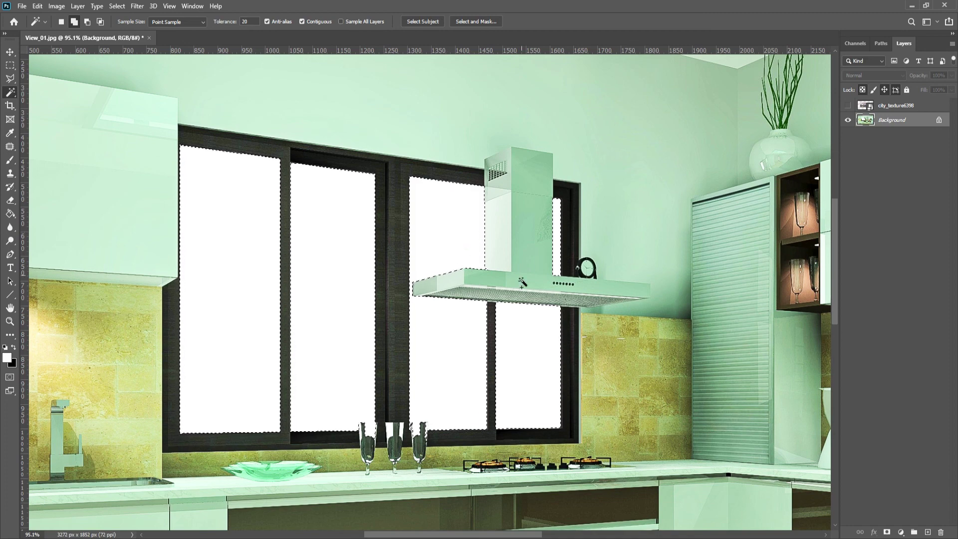
{"action": "scroll", "coordinate": [505, 387], "scroll_direction": "down", "scroll_amount": 1, "text": "alt"}
- Copy the skyline inside the pane selection into Layer 1 and hide city_texture6398
{"action": "key", "text": "v"}
{"action": "left_click", "coordinate": [897, 106]}
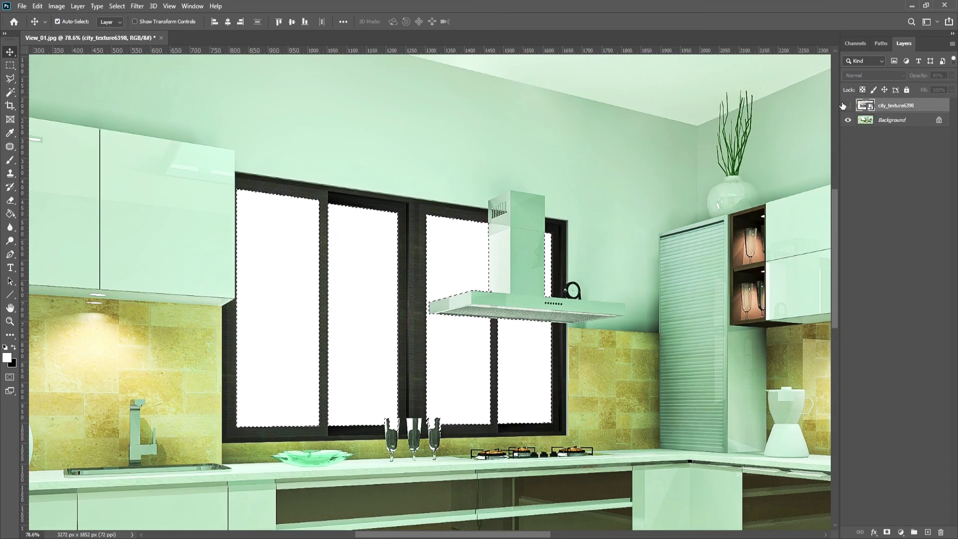
{"action": "key", "text": "ctrl+comma"}
{"action": "key", "text": "ctrl+j"}
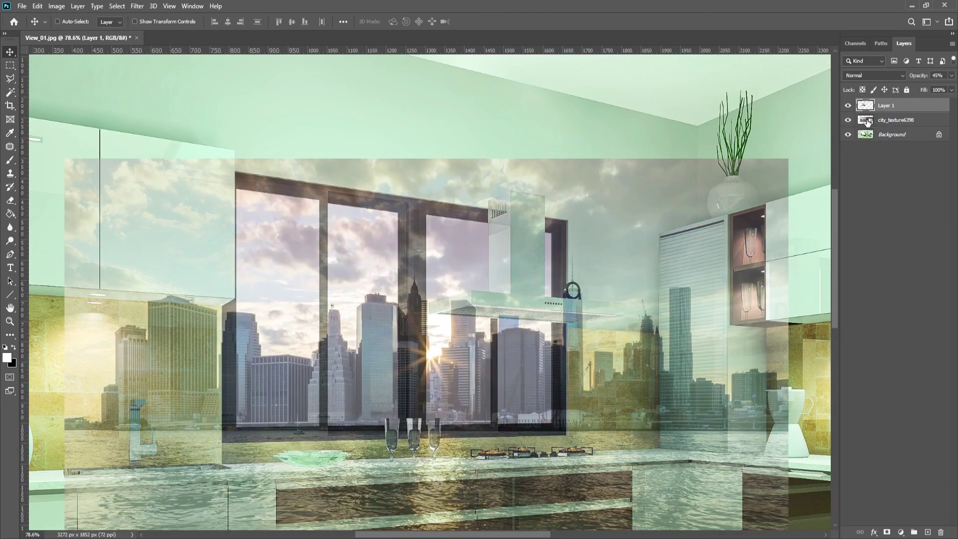
{"action": "left_click", "coordinate": [847, 120]}
{"action": "scroll", "coordinate": [622, 258], "scroll_direction": "down", "scroll_amount": 3, "text": "alt"}
{"action": "scroll", "coordinate": [622, 258], "scroll_direction": "down", "scroll_amount": 1, "text": "alt"}
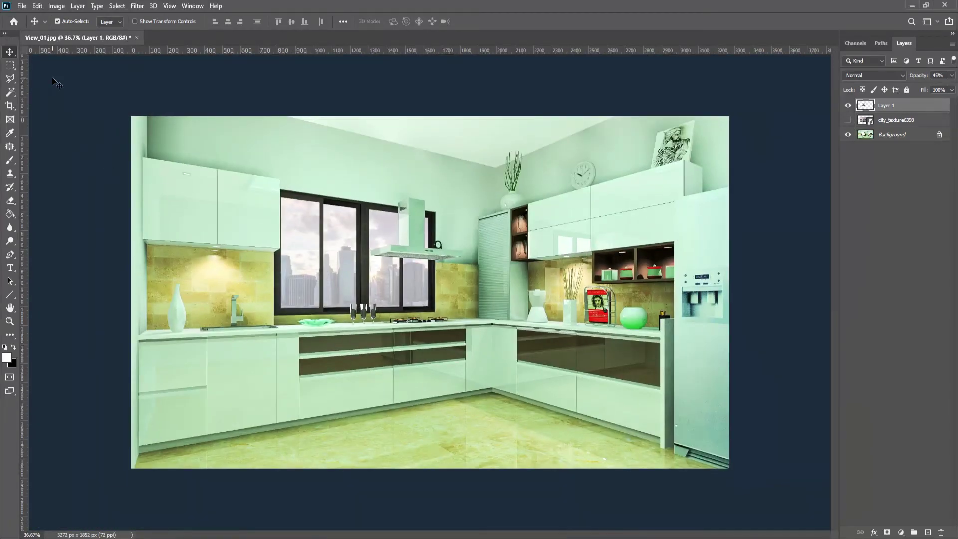
- Raise Layer 1 to 100% opacity and compare it with city_texture6398 briefly shown
{"action": "left_click_drag", "start_coordinate": [953, 79], "coordinate": [953, 87]}
{"action": "left_click", "coordinate": [901, 130]}
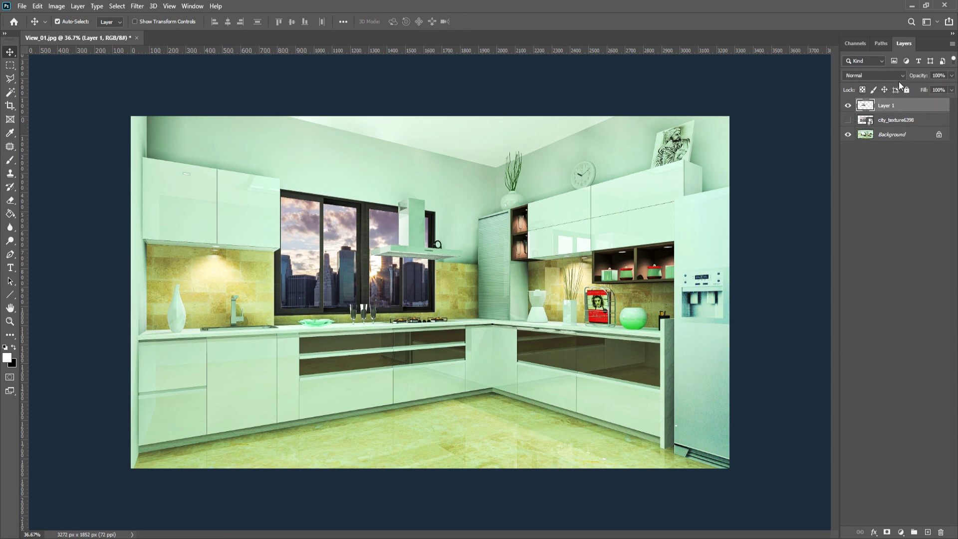
{"action": "left_click", "coordinate": [848, 121]}
{"action": "left_click", "coordinate": [846, 121]}
- Try Layer 1 blend modes from Dissolve through Difference, then return to Normal
{"action": "left_click", "coordinate": [902, 77]}
{"action": "left_click", "coordinate": [879, 93]}
{"action": "key", "text": "Down"}
{"action": "key", "text": "Down"}
{"action": "key", "text": "Down"}
{"action": "key", "text": "Down"}
{"action": "key", "text": "Down"}
{"action": "key", "text": "Down"}
{"action": "key", "text": "Down"}
{"action": "key", "text": "Down"}
{"action": "key", "text": "Down"}
{"action": "key", "text": "Down"}
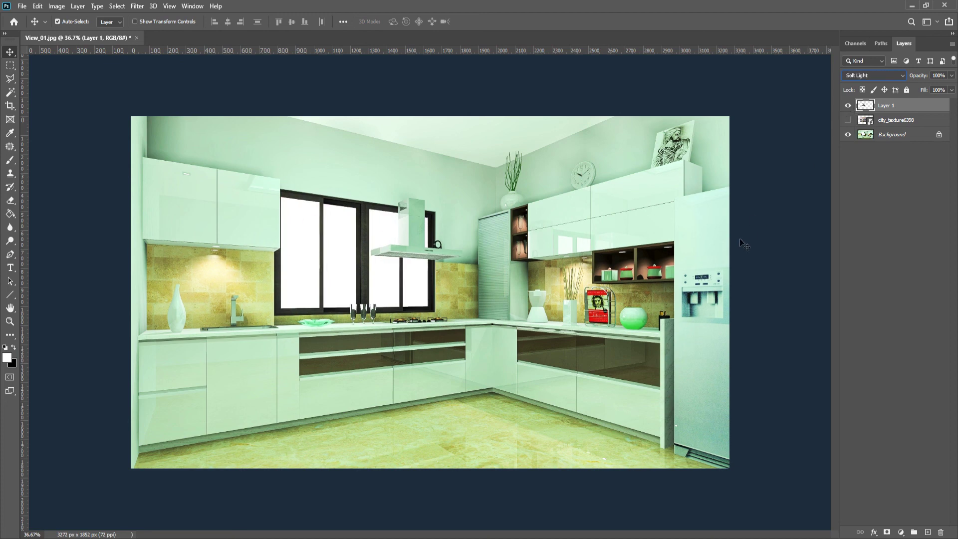
{"action": "key", "text": "Down"}
{"action": "key", "text": "Down"}
{"action": "key", "text": "Down"}
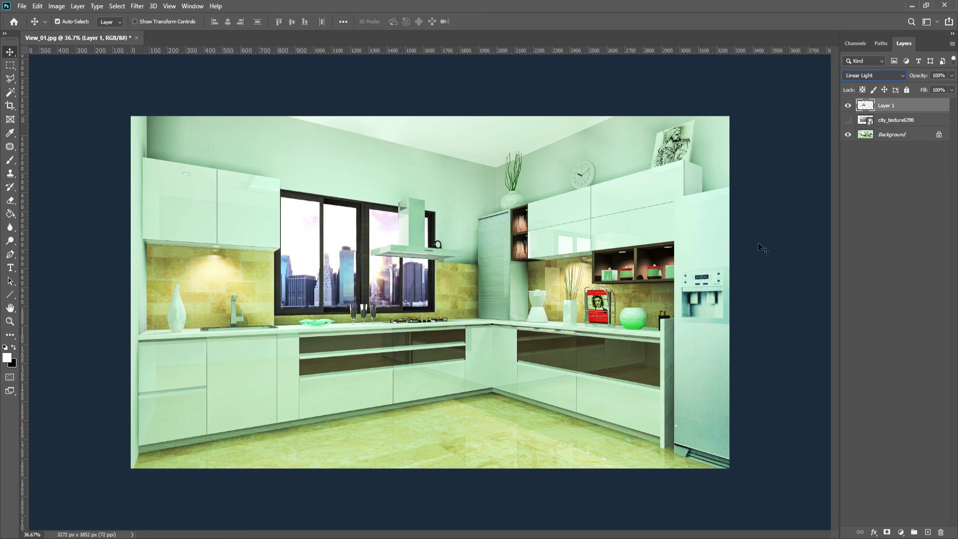
{"action": "key", "text": "Down"}
{"action": "key", "text": "Down"}
{"action": "key", "text": "Down"}
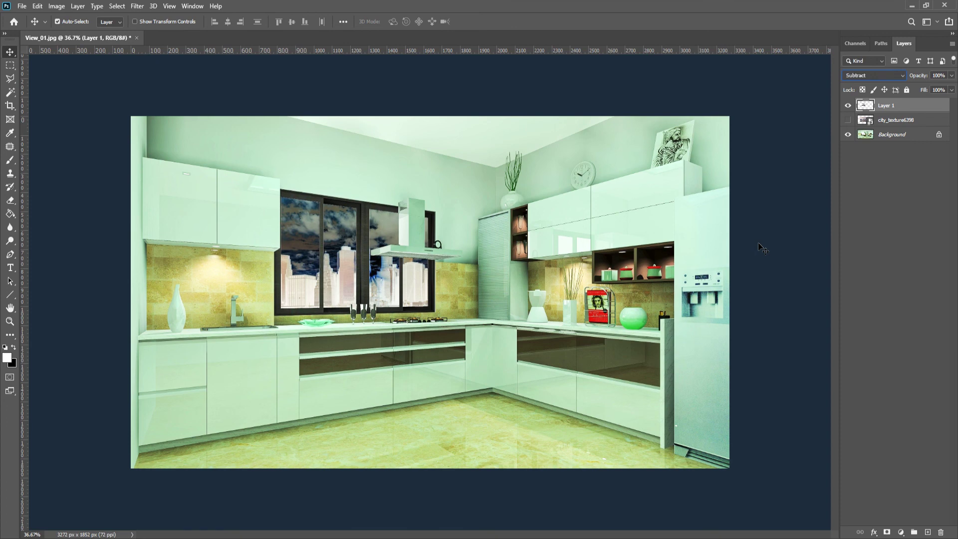
{"action": "key", "text": "Down"}
{"action": "key", "text": "Down"}
{"action": "key", "text": "Down"}
{"action": "key", "text": "Down"}
{"action": "key", "text": "Down"}
{"action": "key", "text": "Down"}
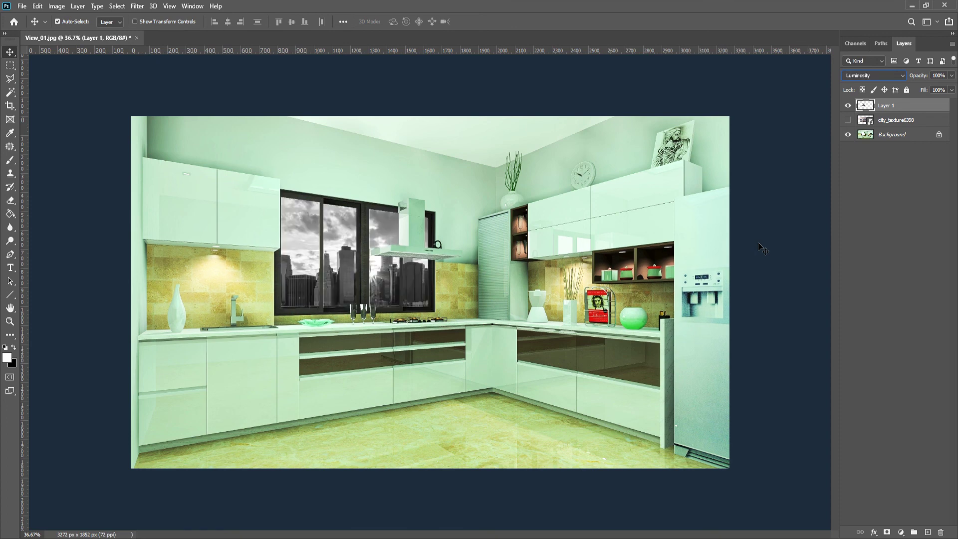
{"action": "left_click", "coordinate": [873, 75]}
{"action": "left_click", "coordinate": [873, 80]}
- Set Layer 1 opacity to 90% and toggle the skyline layer to compare
{"action": "left_click", "coordinate": [939, 75]}
{"action": "type", "text": "0"}
{"action": "key", "text": "Return"}
{"action": "left_click", "coordinate": [848, 105]}
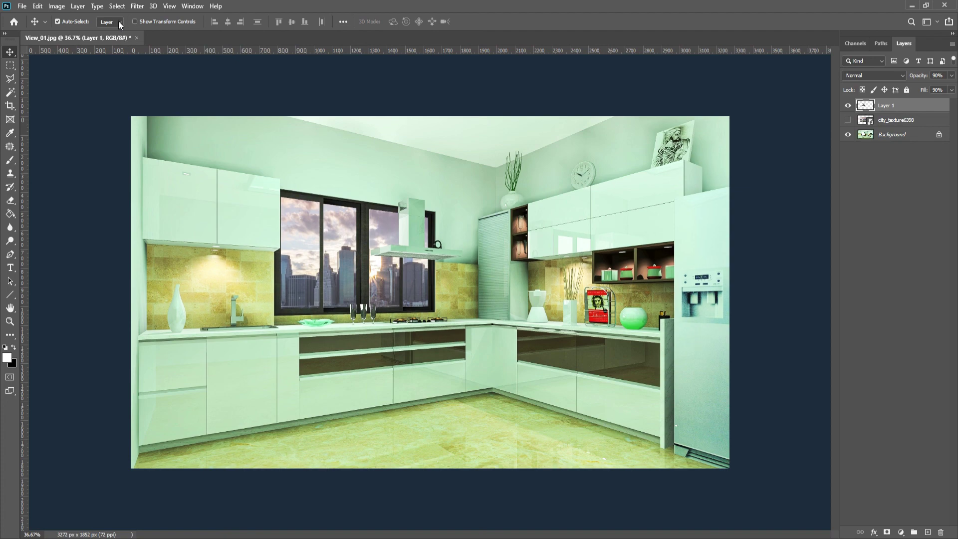
{"action": "left_click", "coordinate": [169, 6]}
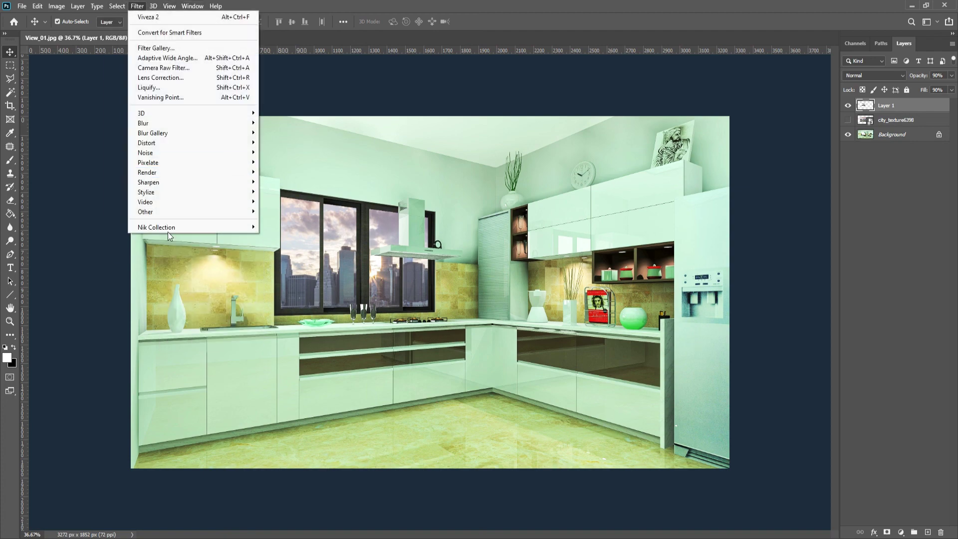
- Apply Viveza 2 with a raised midtone curve and Contrast 32%, Saturation 21%, Structure 16% as a new layer
{"action": "mouse_move", "coordinate": [157, 226]}
{"action": "left_click", "coordinate": [286, 295]}
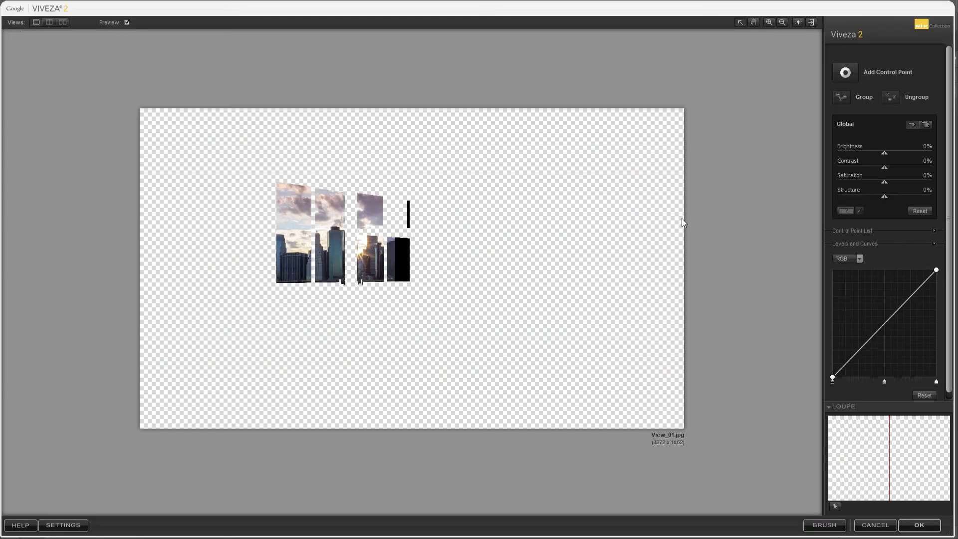
{"action": "left_click_drag", "start_coordinate": [884, 325], "coordinate": [884, 312]}
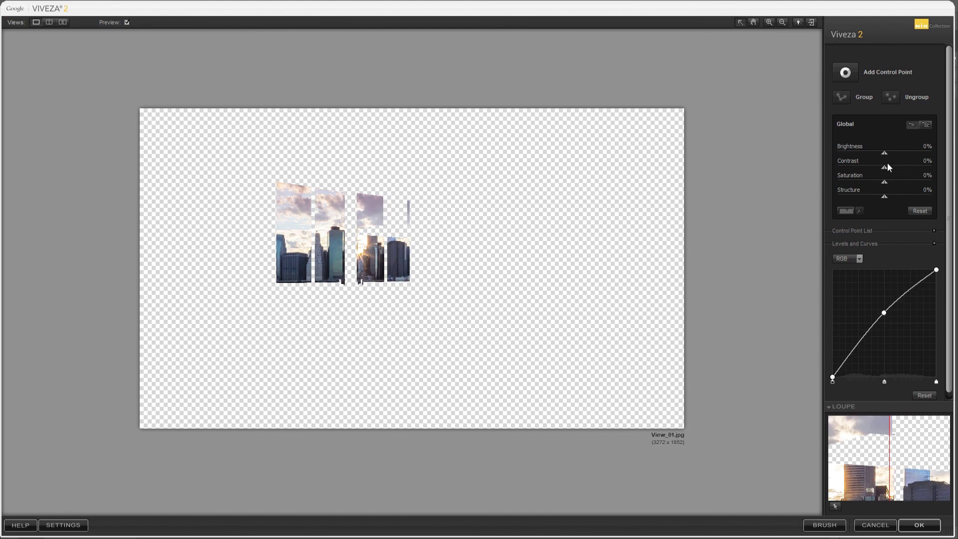
{"action": "left_click_drag", "start_coordinate": [884, 167], "coordinate": [899, 167]}
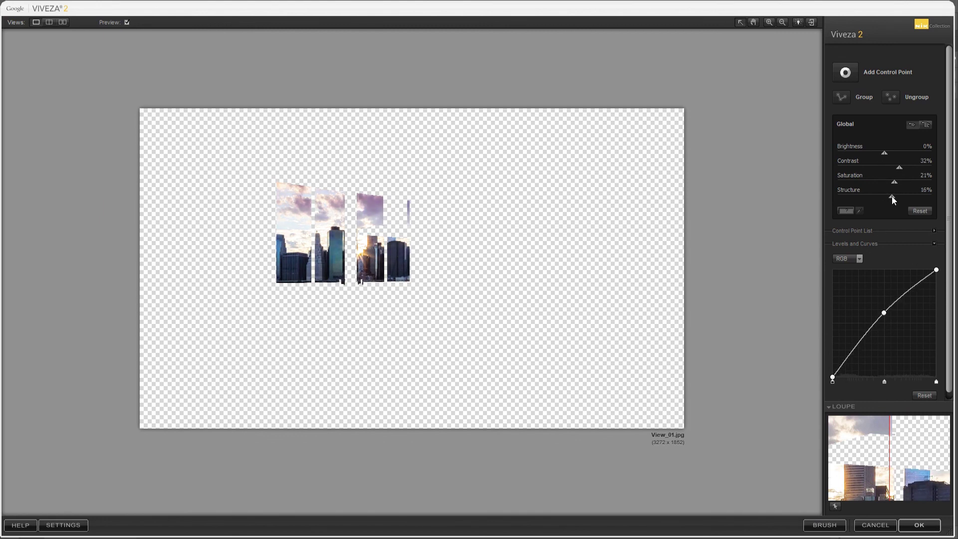
{"action": "left_click", "coordinate": [919, 525]}
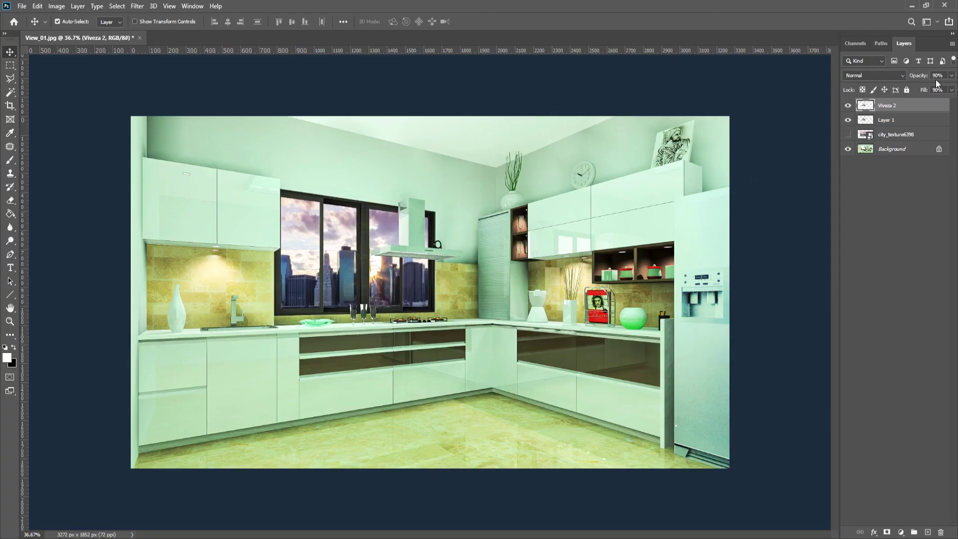
- Step the Viveza 2 layer's blend mode from Darken through to Soft Light
{"action": "left_click", "coordinate": [874, 76]}
{"action": "left_click", "coordinate": [880, 92]}
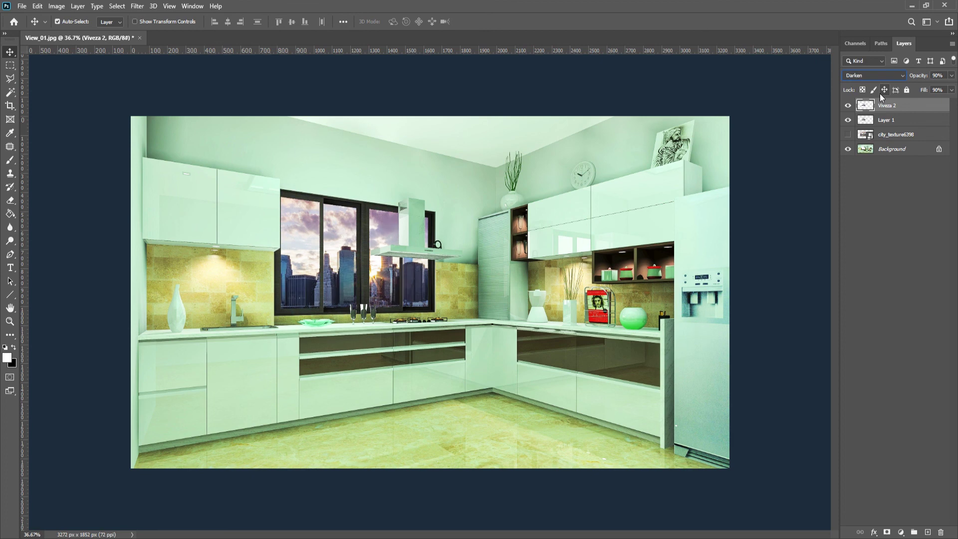
{"action": "key", "text": "Down"}
{"action": "key", "text": "Down"}
{"action": "key", "text": "Down"}
{"action": "key", "text": "Down"}
{"action": "key", "text": "Down"}
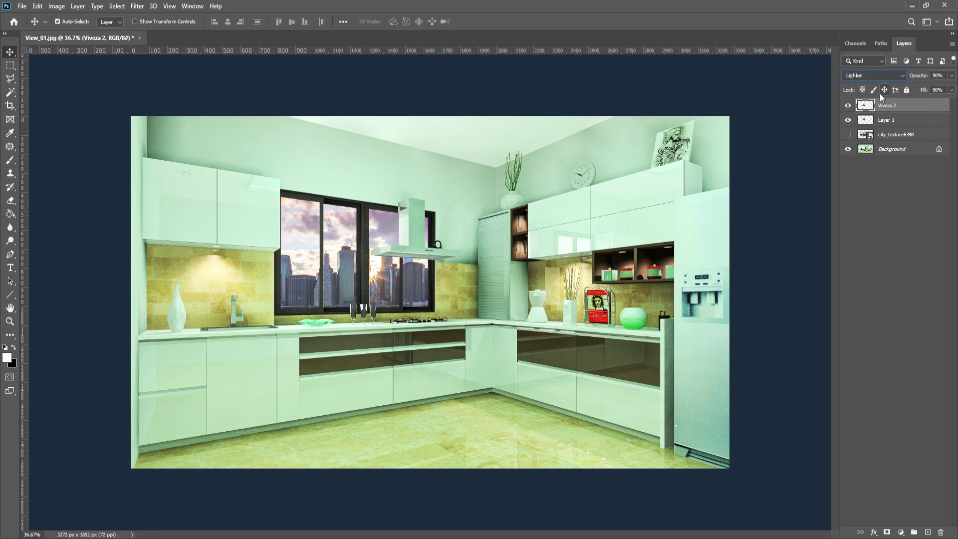
{"action": "key", "text": "Down"}
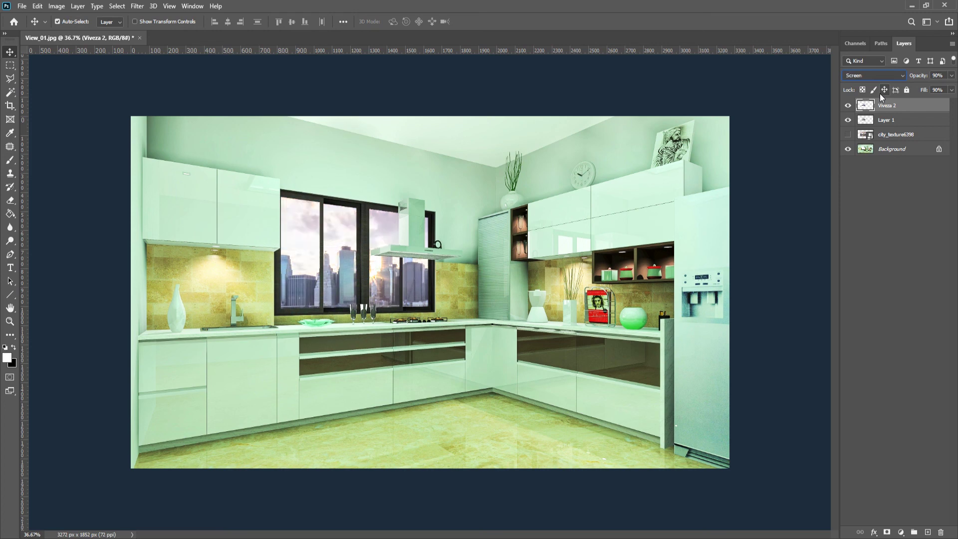
{"action": "key", "text": "Down"}
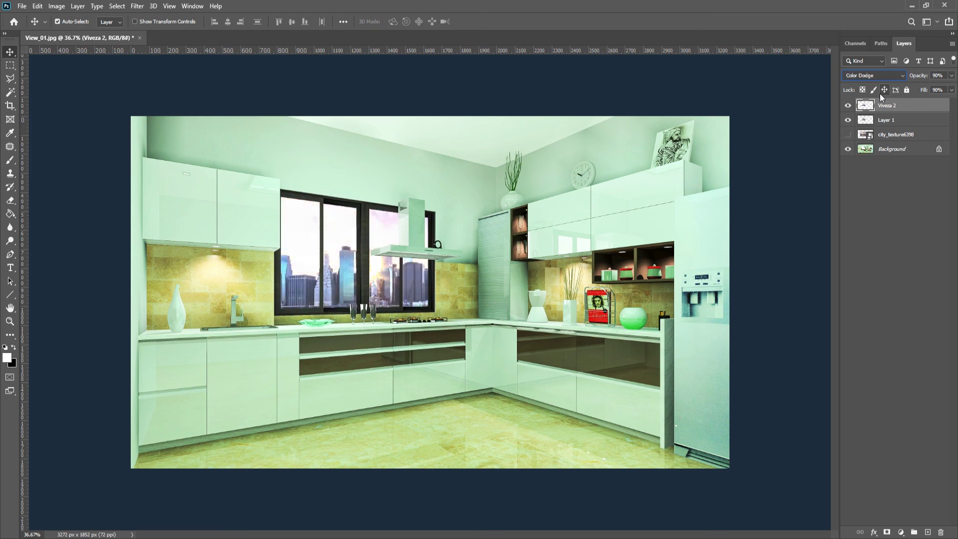
{"action": "key", "text": "Down"}
{"action": "key", "text": "Down"}
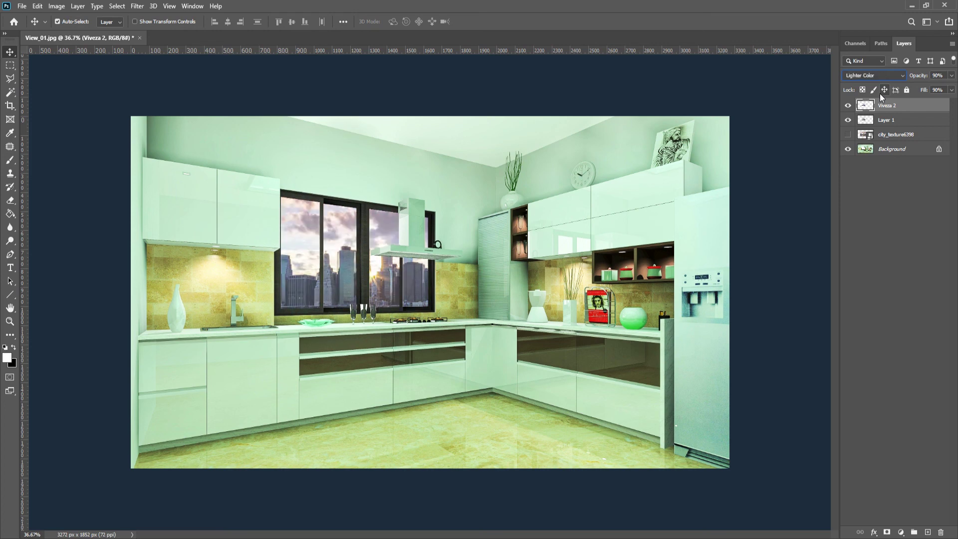
{"action": "key", "text": "Down"}
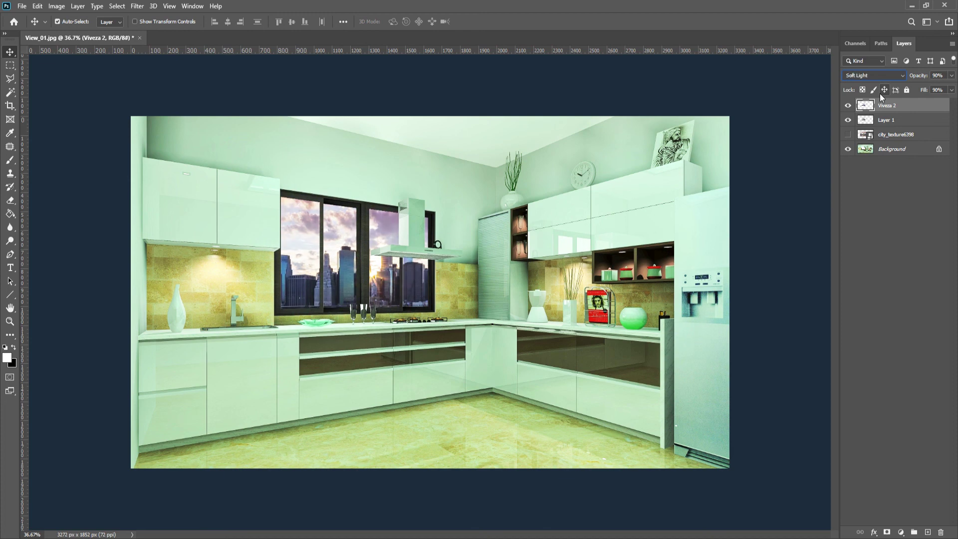
- Set the Viveza 2 layer's opacity to 80%
{"action": "type", "text": "80"}
{"action": "left_click", "coordinate": [937, 90]}
{"action": "type", "text": "8"}
{"action": "left_click", "coordinate": [901, 155]}
{"action": "left_click", "coordinate": [898, 105]}
{"action": "left_click", "coordinate": [938, 75]}
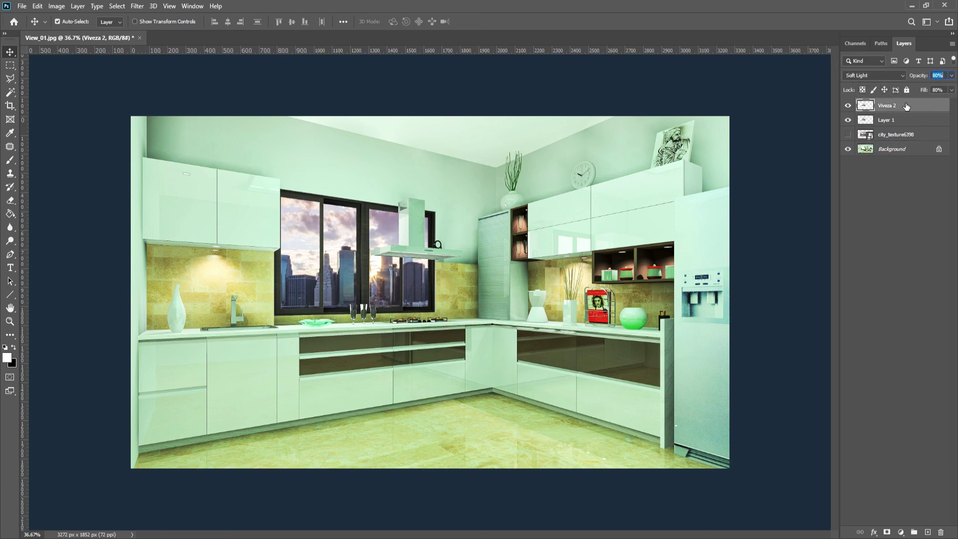
- Set Layer 1's opacity and fill to 80%
{"action": "left_click", "coordinate": [892, 120]}
{"action": "type", "text": "0"}
{"action": "key", "text": "Tab"}
{"action": "type", "text": "80"}
{"action": "key", "text": "Return"}
{"action": "left_click", "coordinate": [898, 149]}
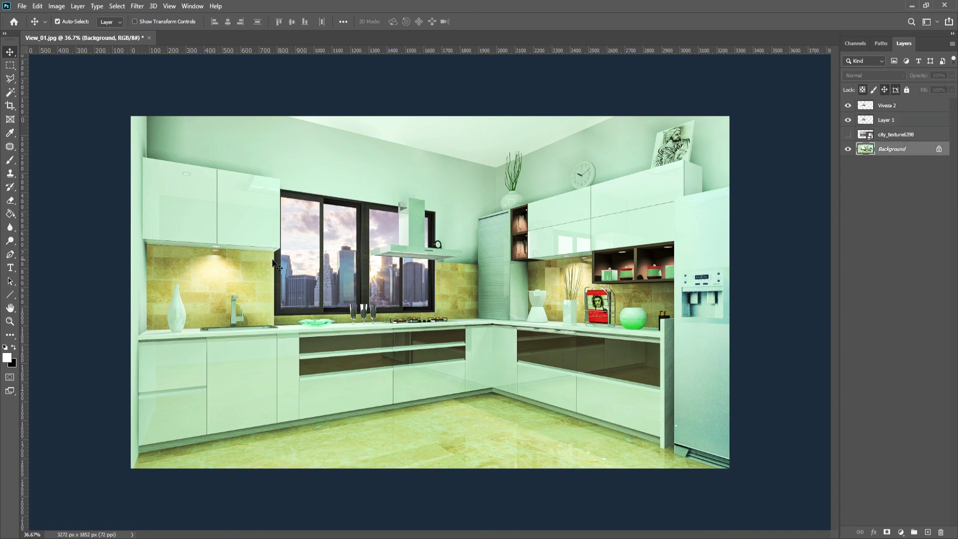
- Save the image as a JPEG named View_02
{"action": "key", "text": "ctrl+shift+s"}
{"action": "key", "text": "Tab"}
{"action": "key", "text": "j"}
{"action": "key", "text": "shift+Tab"}
{"action": "left_click", "coordinate": [85, 404]}
{"action": "key", "text": "Return"}
{"action": "key", "text": "Return"}
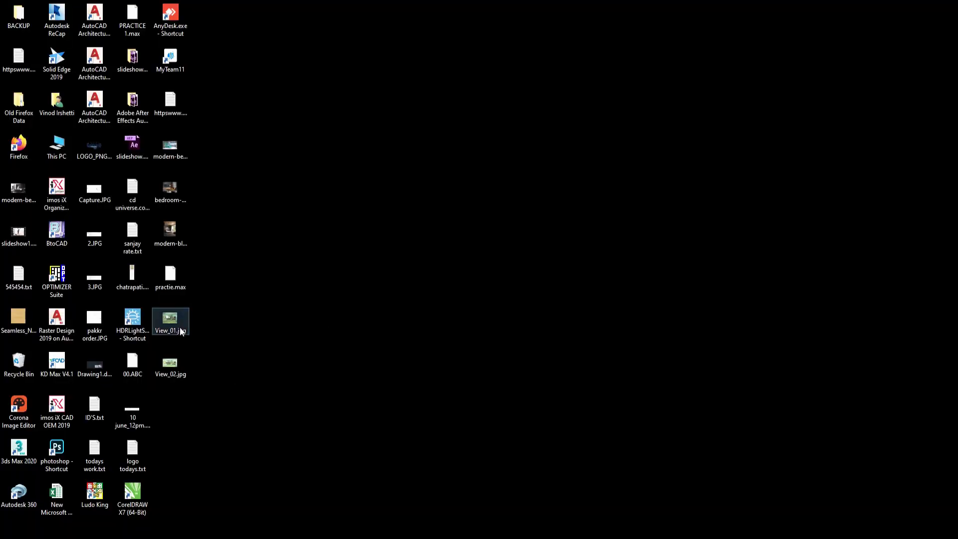
- Open View_01.jpg from the desktop in Photos and advance to View_02.jpg
{"action": "double_click", "coordinate": [172, 322]}
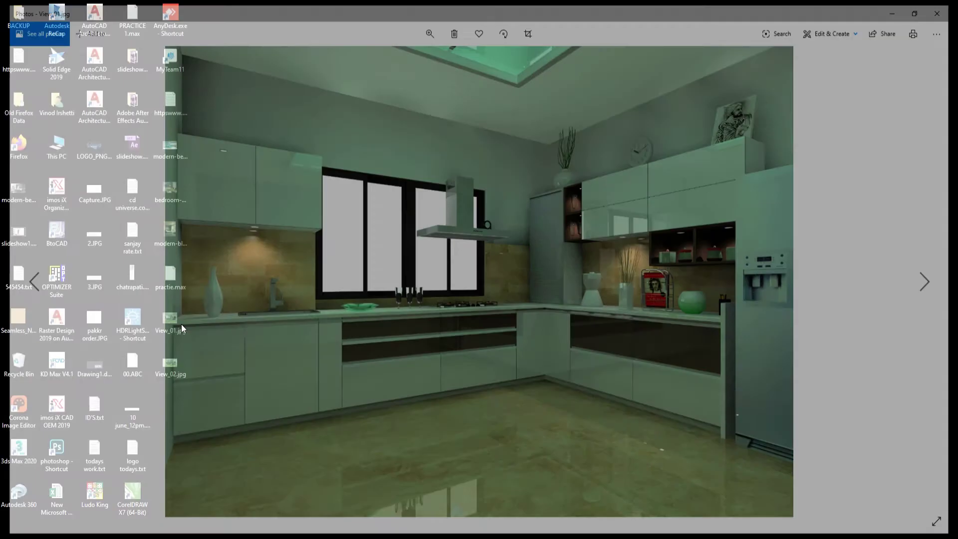
{"action": "left_click", "coordinate": [1, 239]}
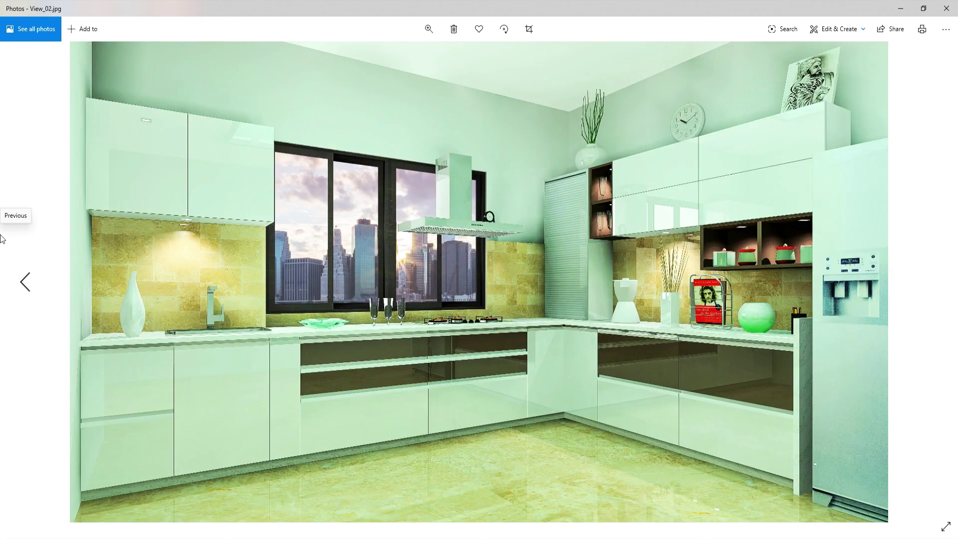